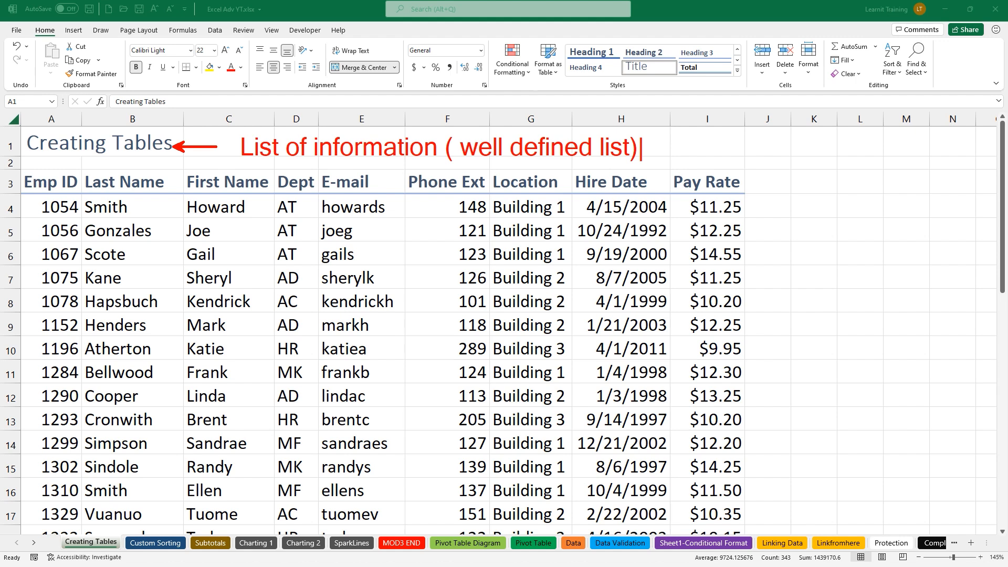
Write an on-screen note: '1. headers unique' and '2. headers and data are unique'
{"action": "key", "text": "t"}
{"action": "type", "text": "1. je"}
{"action": "key", "text": "BackSpace"}
{"action": "key", "text": "BackSpace"}
{"action": "type", "text": "headers"}
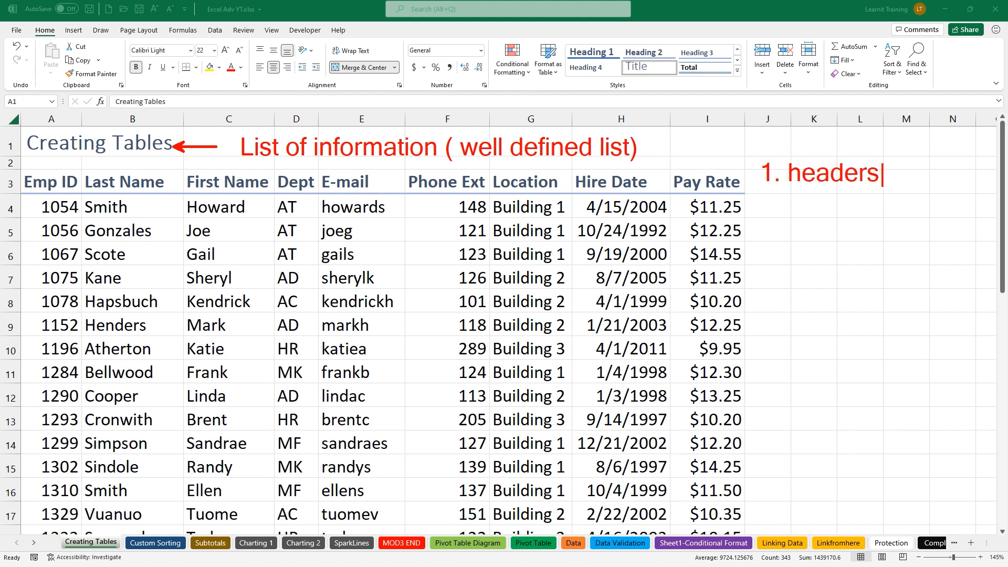
{"action": "type", "text": " unique"}
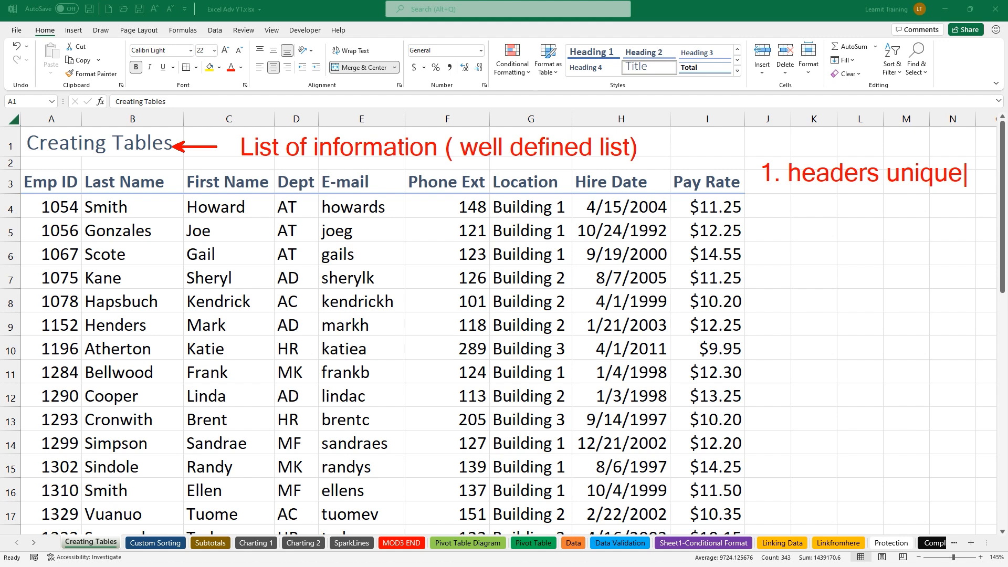
{"action": "key", "text": "Return"}
{"action": "type", "text": "2. headers and"}
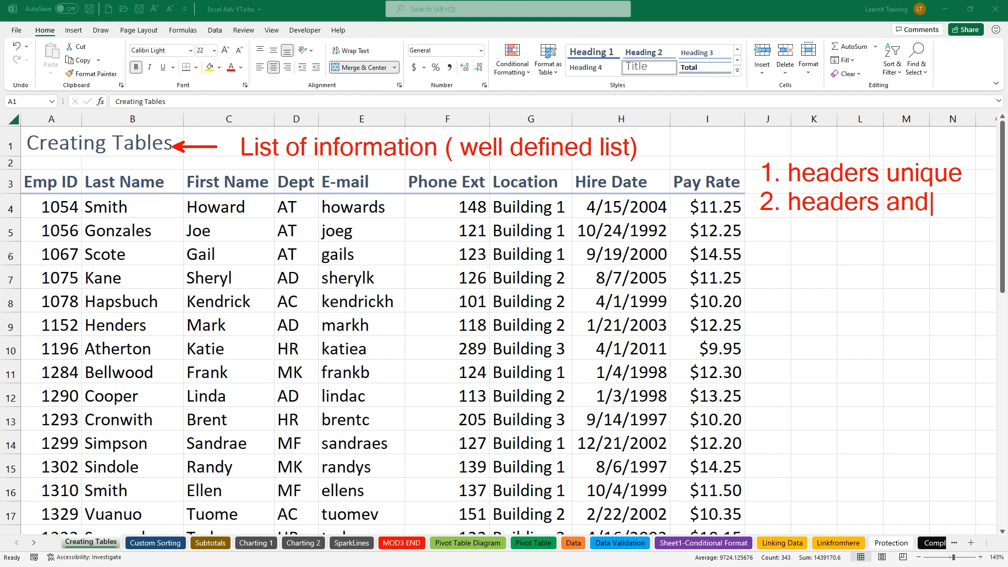
{"action": "type", "text": " data"}
{"action": "key", "text": "Return"}
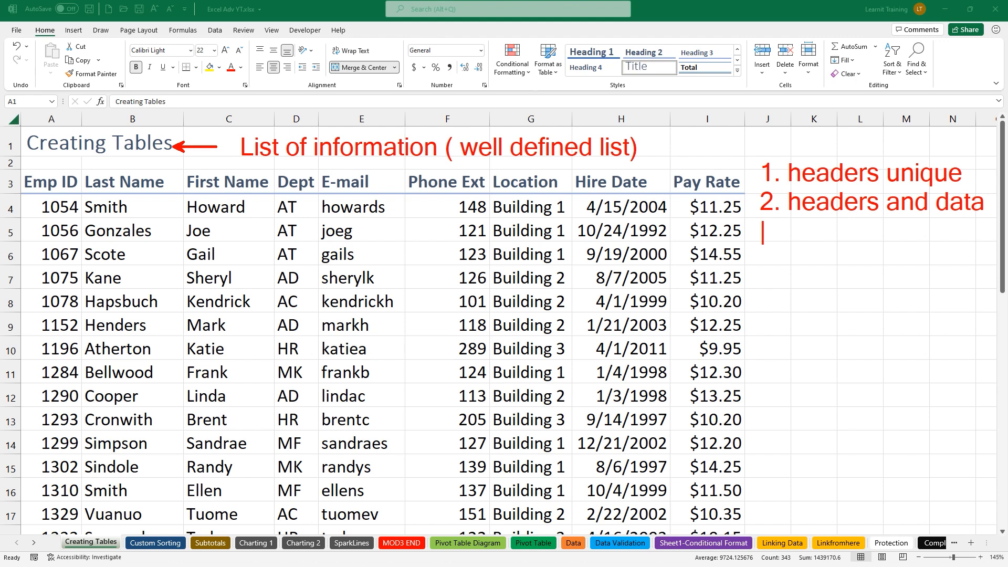
{"action": "type", "text": "are uni"}
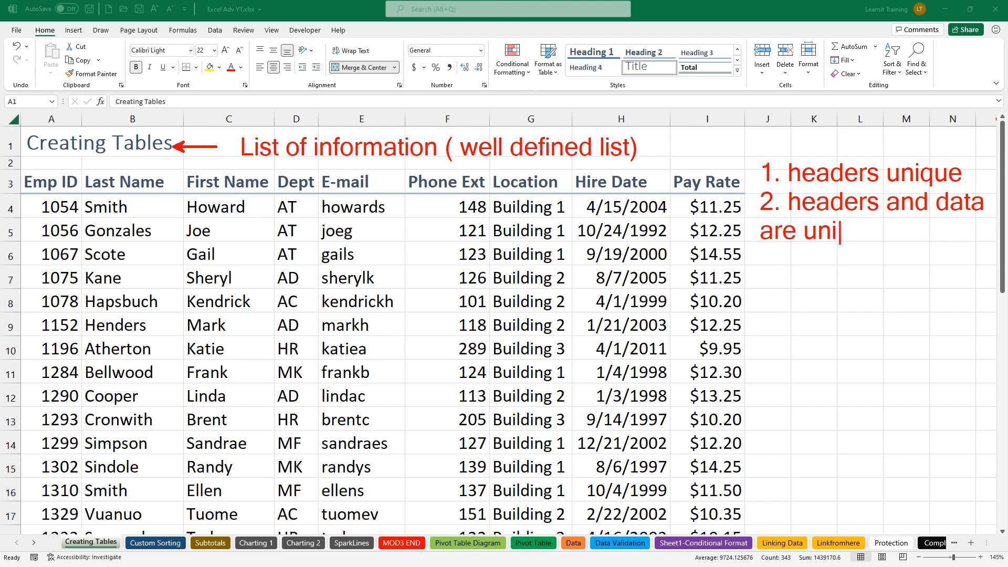
{"action": "type", "text": "que"}
Mark a first name and a department against their headers, add '3. complete data set', then clear the notes
{"action": "mouse_move", "coordinate": [204, 238]}
{"action": "left_mouse_down"}
{"action": "mouse_move", "coordinate": [266, 201]}
{"action": "mouse_move", "coordinate": [249, 186]}
{"action": "left_mouse_up"}
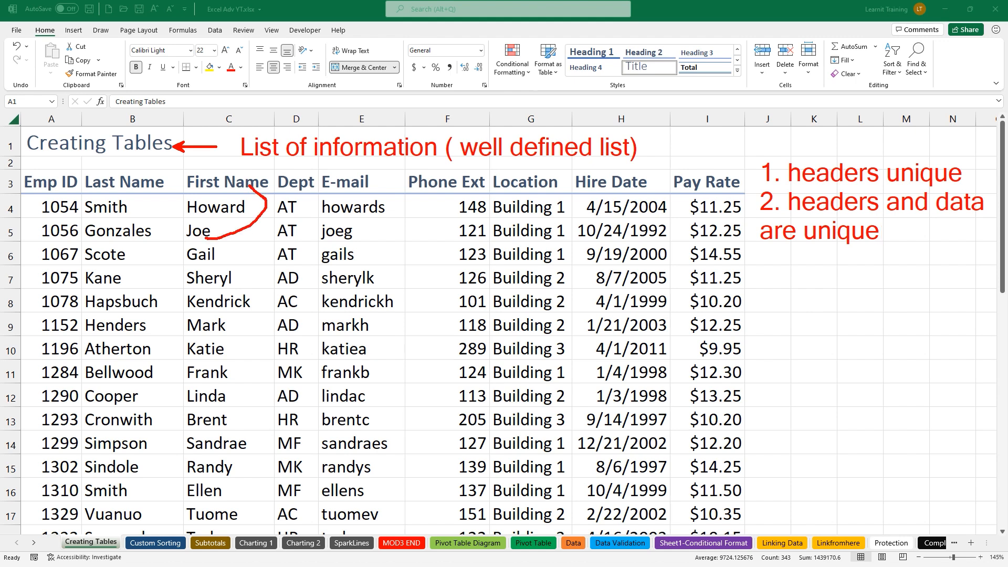
{"action": "left_click_drag", "start_coordinate": [295, 231], "coordinate": [330, 193]}
{"action": "left_click_drag", "start_coordinate": [768, 247], "coordinate": [767, 270]}
{"action": "type", "text": "3. comple"}
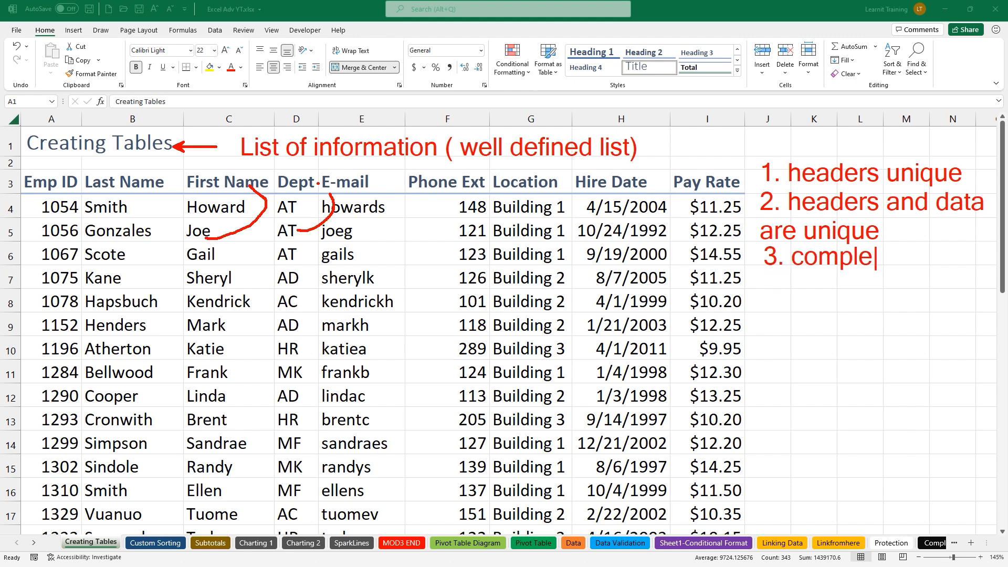
{"action": "type", "text": "te data set"}
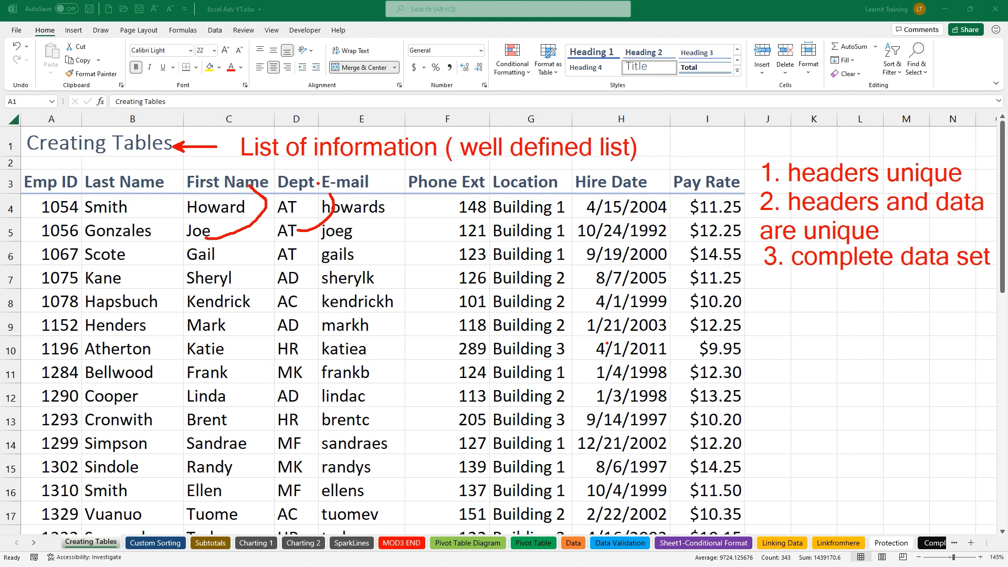
{"action": "key", "text": "Escape"}
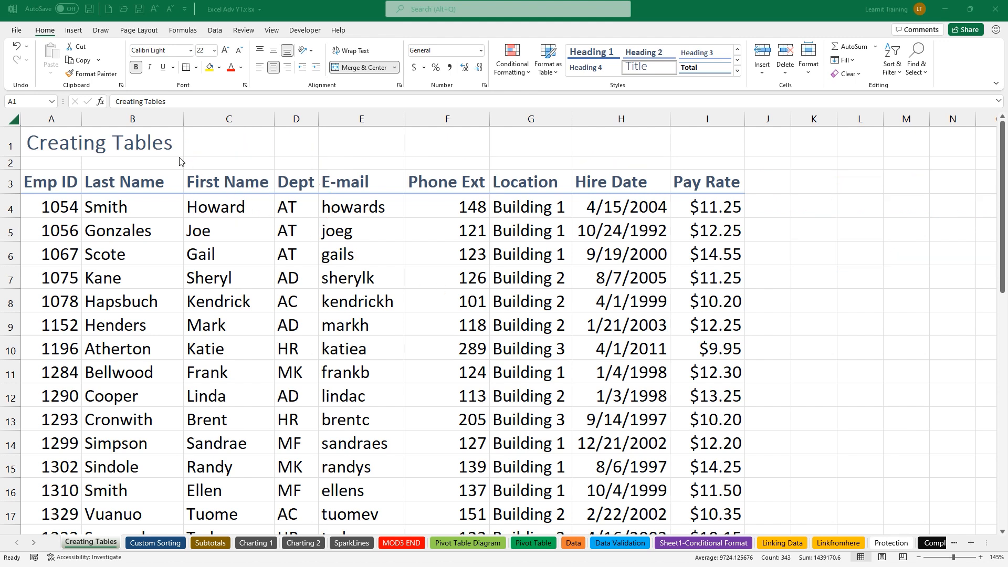
Annotate 'List -> Table(2007)' at cell C1, clear it, and bring up the Insert commands
{"action": "key", "text": "ctrl+2"}
{"action": "left_click_drag", "start_coordinate": [228, 135], "coordinate": [228, 156]}
{"action": "type", "text": "List -> Ta"}
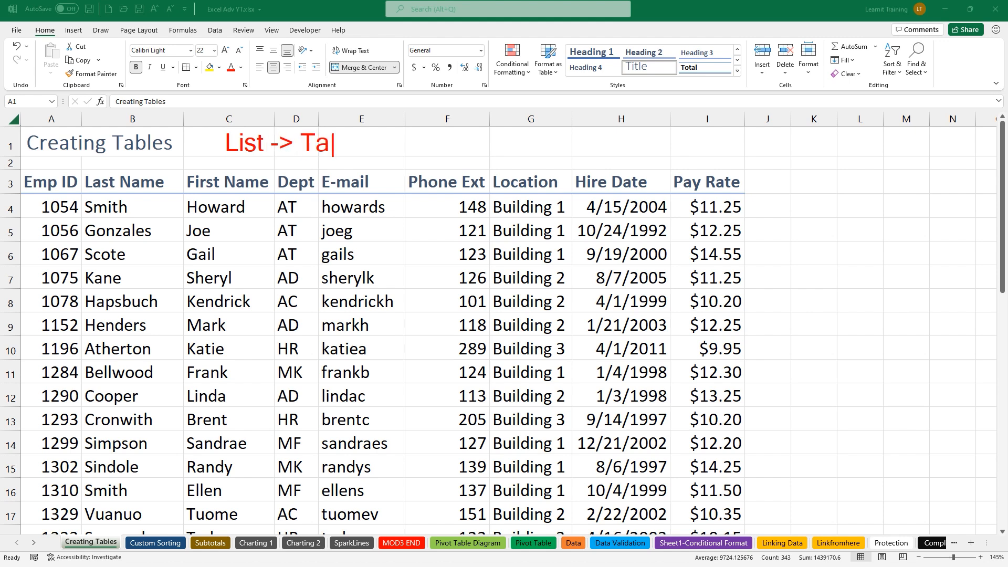
{"action": "type", "text": "ble(2007)"}
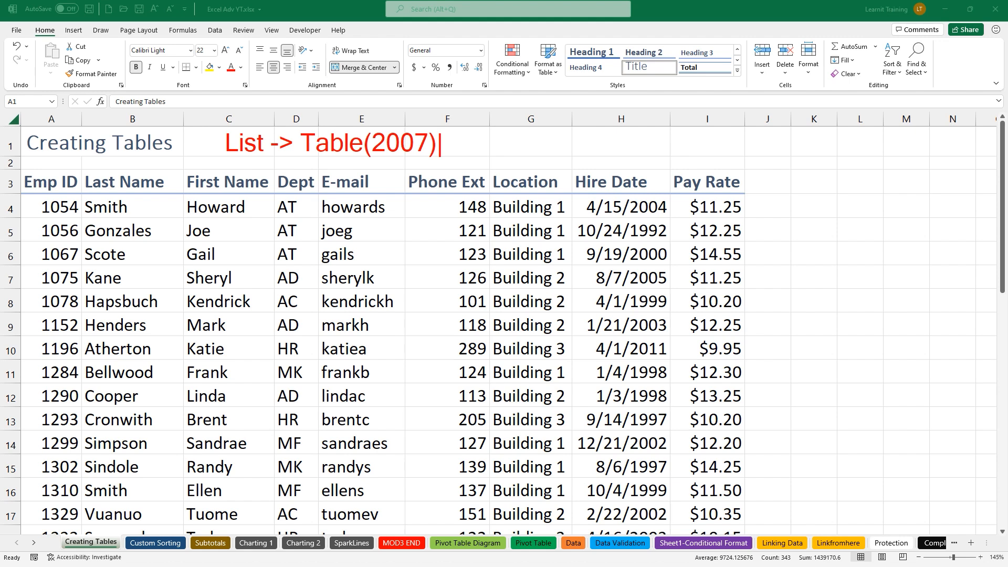
{"action": "key", "text": "Escape"}
{"action": "key", "text": "Escape"}
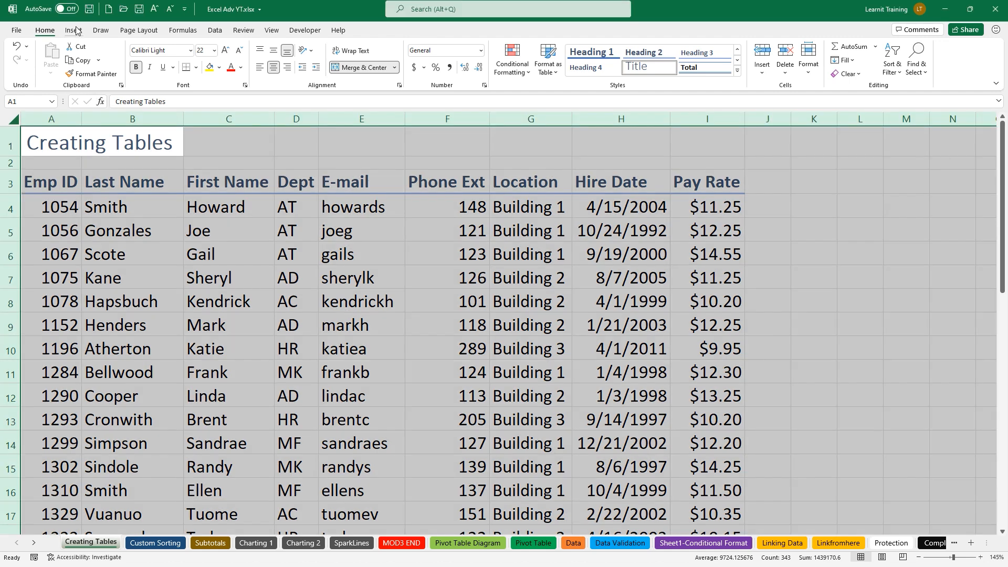
{"action": "left_click", "coordinate": [76, 30]}
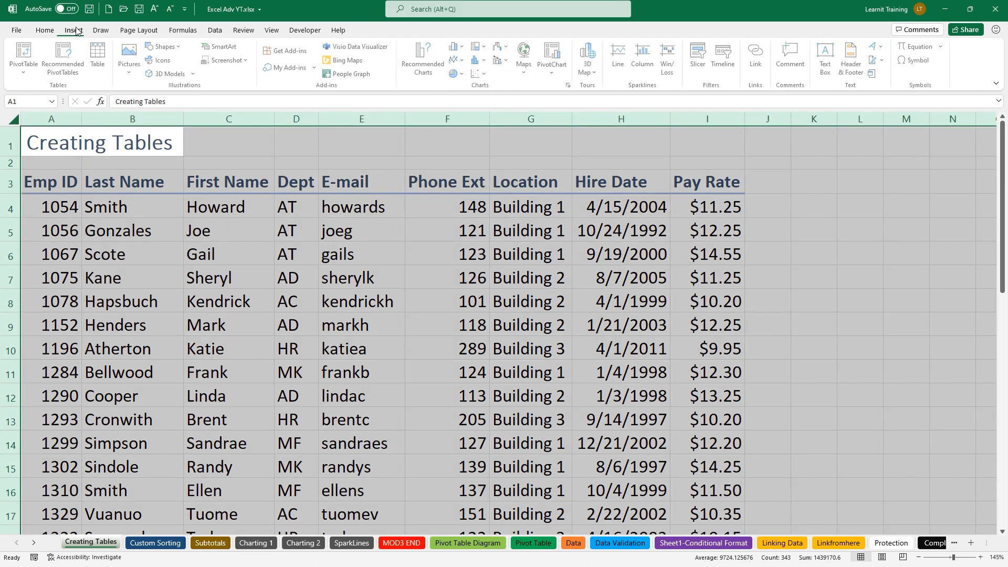
From cell B4, create a table from range A3:I40 with its header row recognised
{"action": "left_click", "coordinate": [135, 212]}
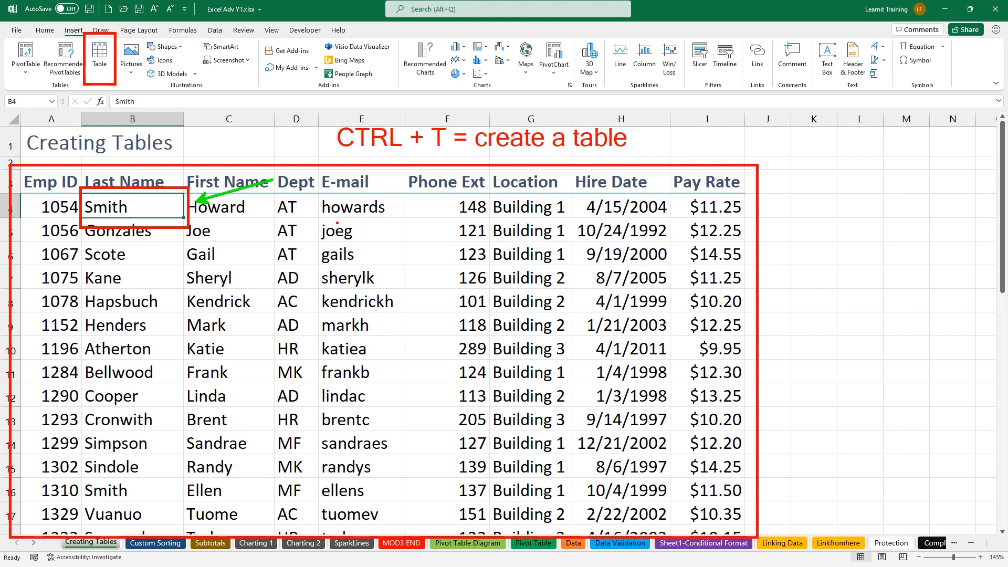
{"action": "key", "text": "ctrl+t"}
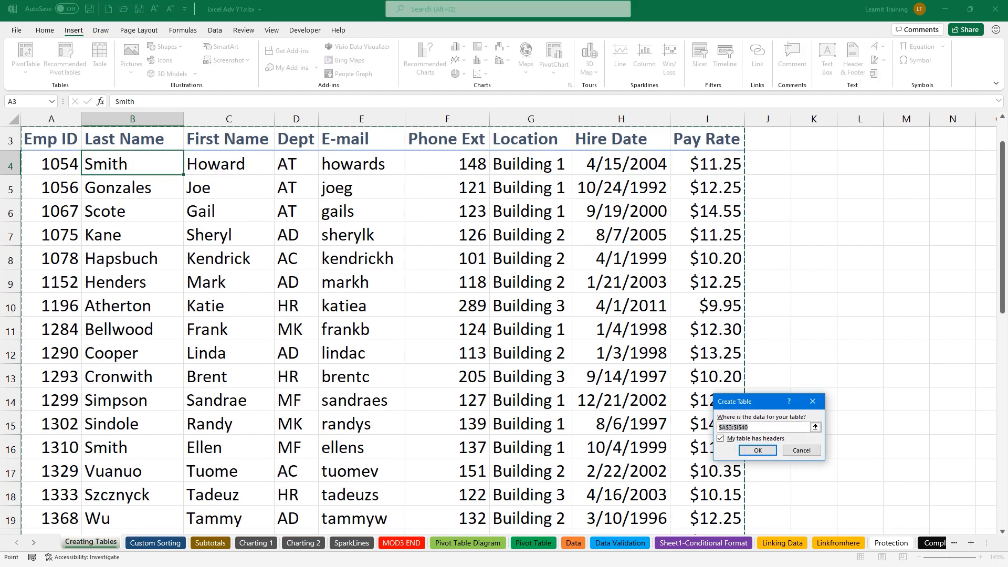
{"action": "left_click", "coordinate": [758, 451]}
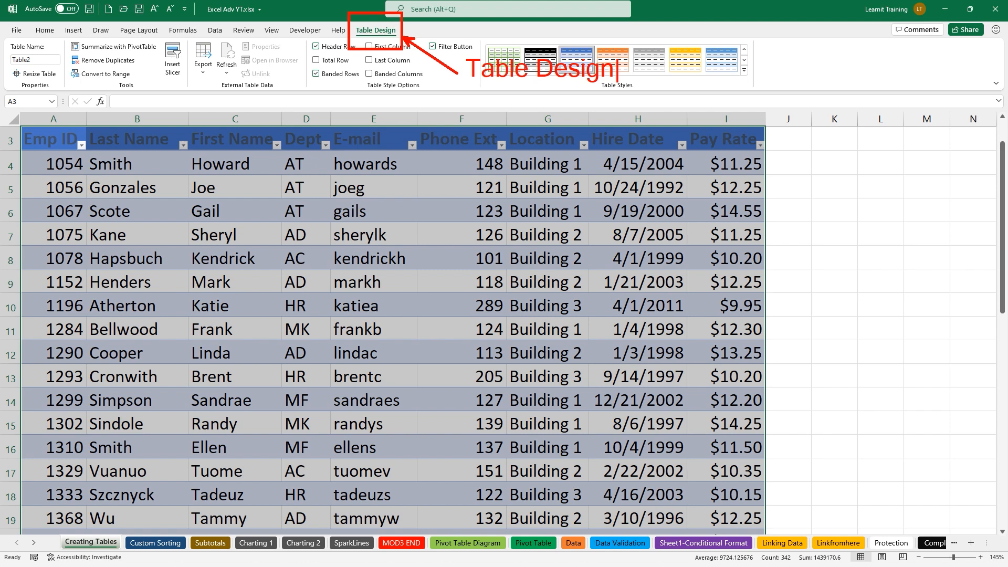
Highlight the new table, its Table Design settings and table name in red, then select the Table Name box
{"action": "key", "text": "Escape"}
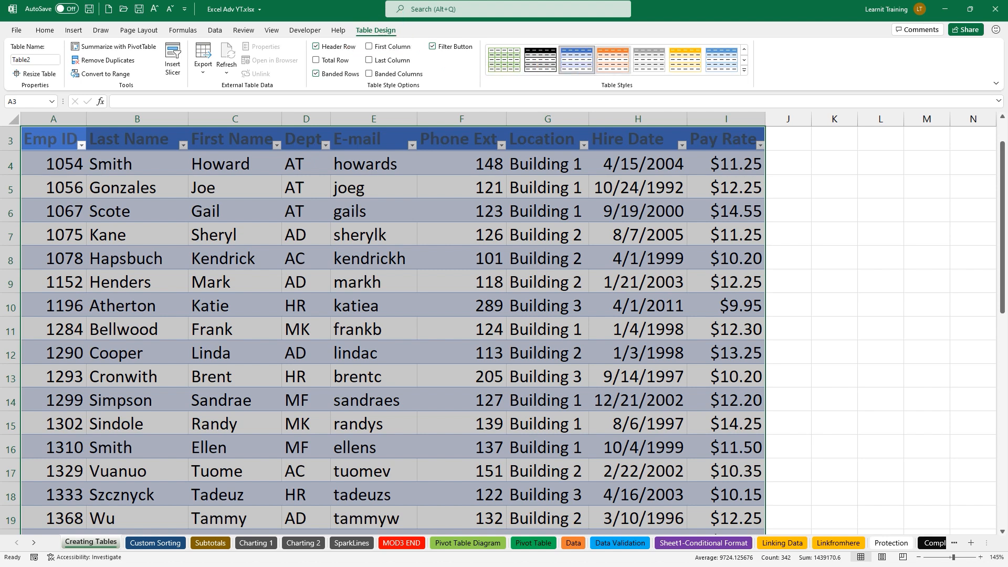
{"action": "key", "text": "ctrl+2"}
{"action": "mouse_move", "coordinate": [16, 128]}
{"action": "left_mouse_down"}
{"action": "mouse_move", "coordinate": [418, 362]}
{"action": "mouse_move", "coordinate": [769, 536]}
{"action": "left_mouse_up"}
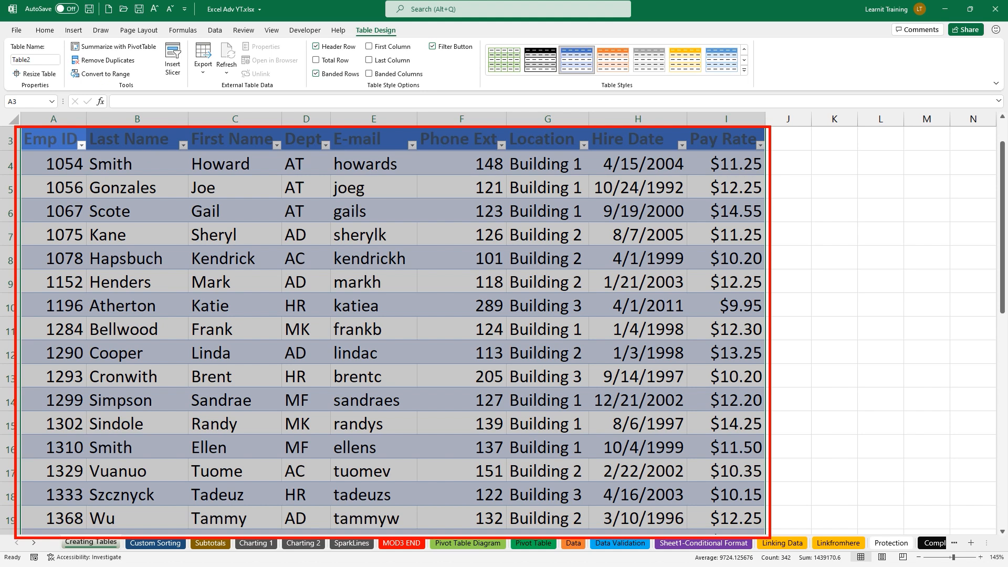
{"action": "left_click_drag", "start_coordinate": [346, 15], "coordinate": [404, 41]}
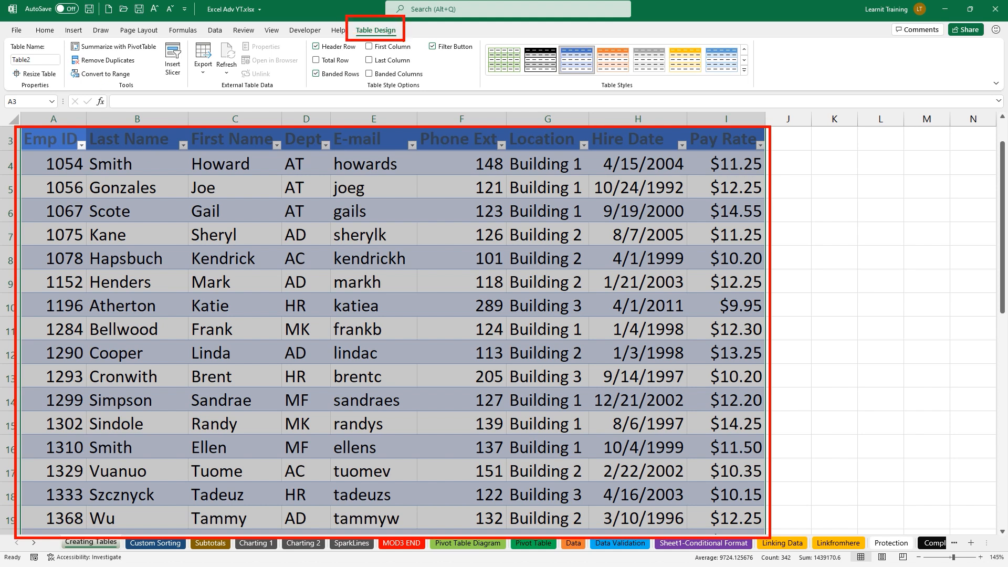
{"action": "left_click_drag", "start_coordinate": [68, 62], "coordinate": [129, 62]}
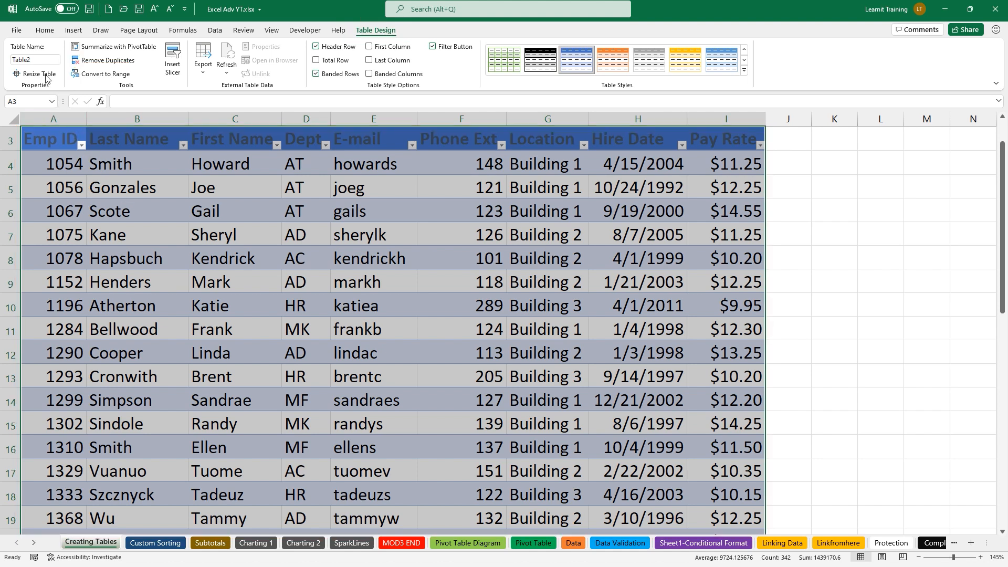
{"action": "left_click", "coordinate": [38, 58]}
Rename the table to TableEMPID and confirm it appears in the Name Box list
{"action": "type", "text": "TableEMPID"}
{"action": "key", "text": "Return"}
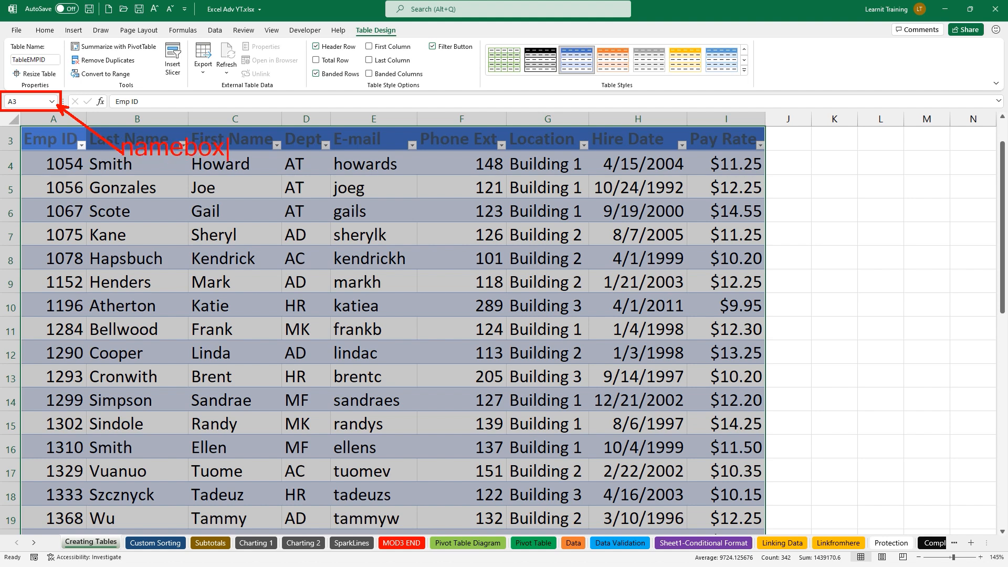
{"action": "left_click", "coordinate": [51, 103]}
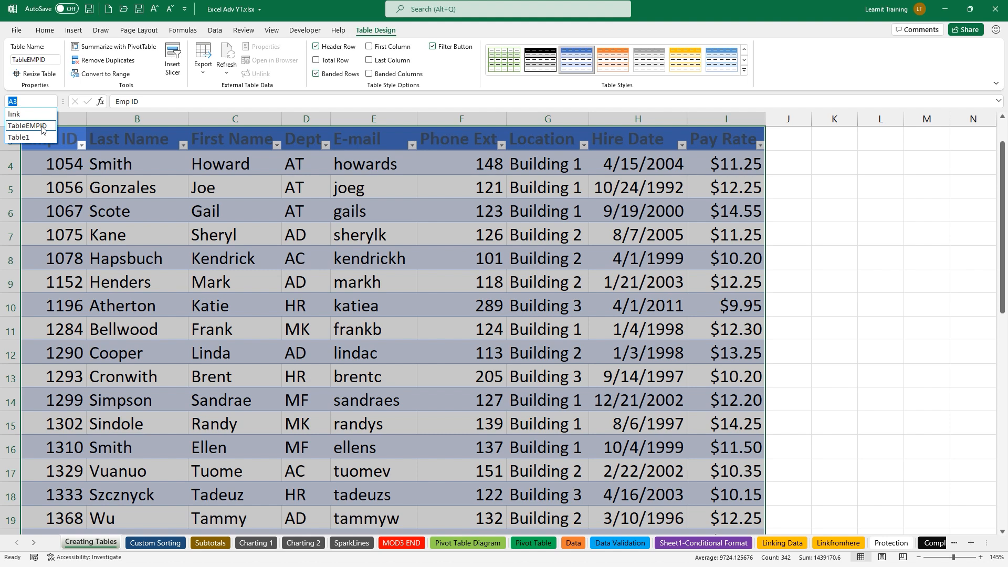
{"action": "left_click", "coordinate": [137, 164]}
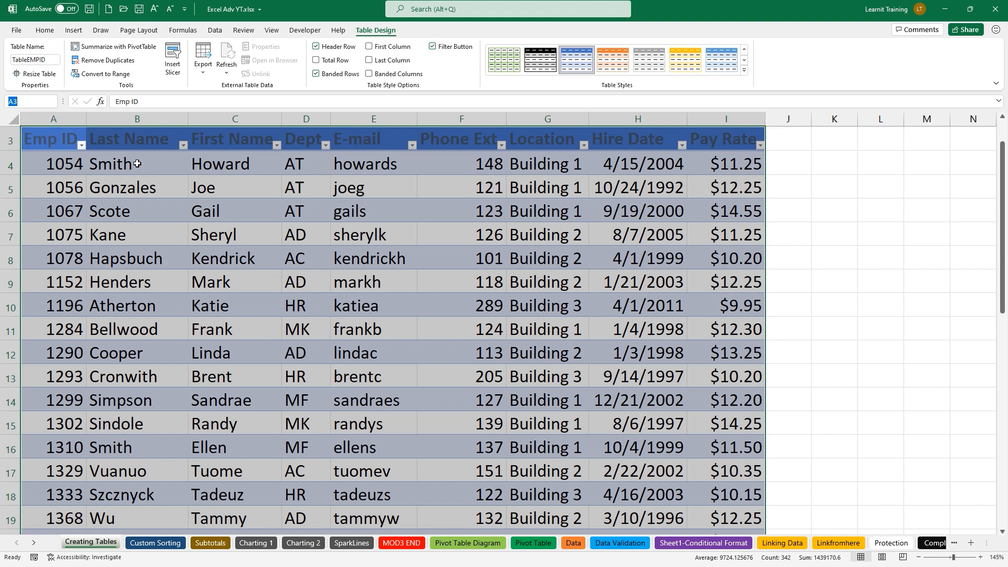
Mark the Emp ID and Last Name filters, table design settings, table tools and slicer feature in red, then clear
{"action": "left_click_drag", "start_coordinate": [64, 132], "coordinate": [98, 162]}
{"action": "left_click_drag", "start_coordinate": [167, 129], "coordinate": [197, 157]}
{"action": "left_click_drag", "start_coordinate": [349, 24], "coordinate": [405, 35]}
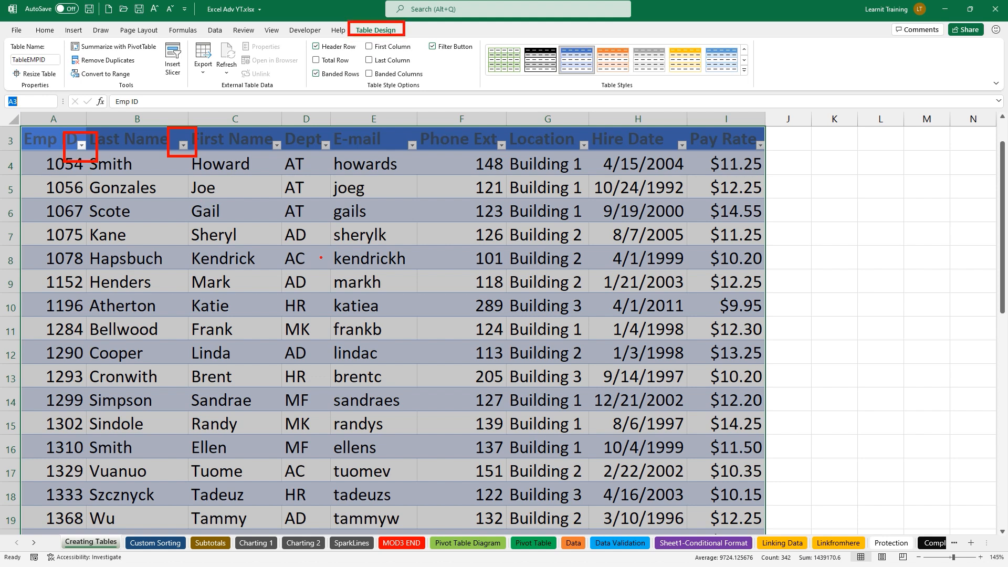
{"action": "left_click_drag", "start_coordinate": [84, 93], "coordinate": [173, 93]}
{"action": "mouse_move", "coordinate": [156, 36]}
{"action": "left_mouse_down"}
{"action": "mouse_move", "coordinate": [175, 35]}
{"action": "mouse_move", "coordinate": [189, 79]}
{"action": "mouse_move", "coordinate": [158, 90]}
{"action": "left_mouse_up"}
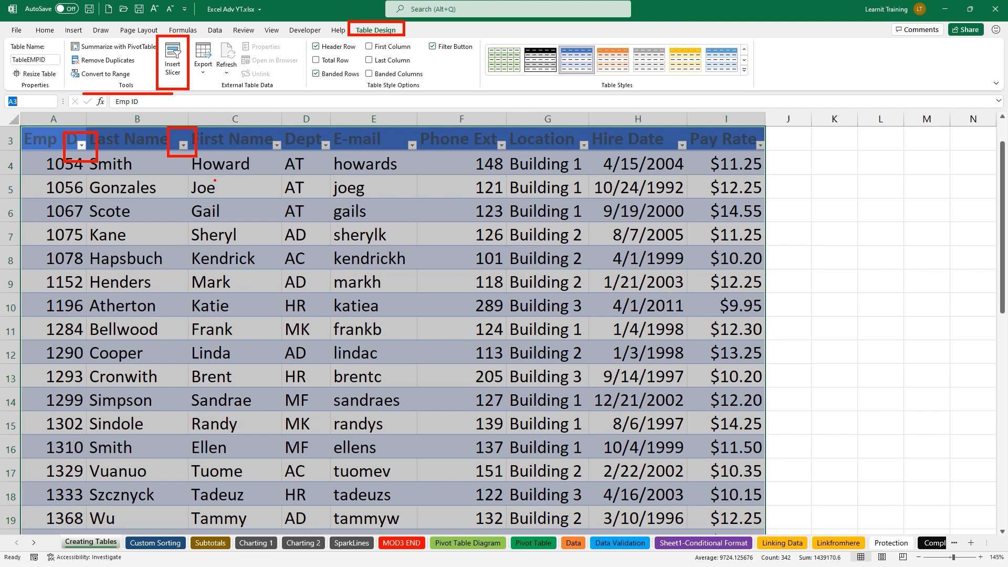
{"action": "key", "text": "Escape"}
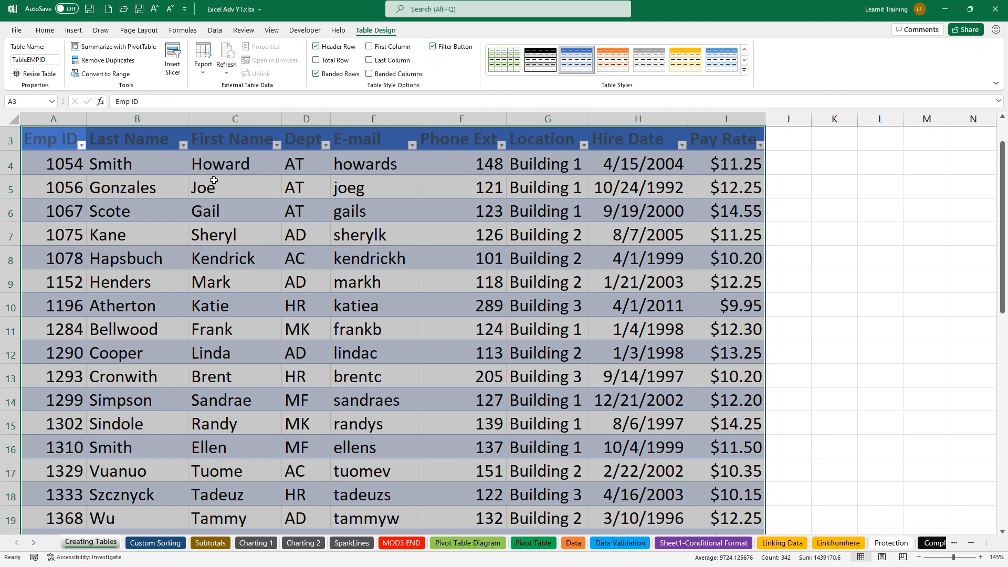
Insert a Location slicer, shrink it, and place it just right of the Pay Rate column
{"action": "left_click", "coordinate": [176, 73]}
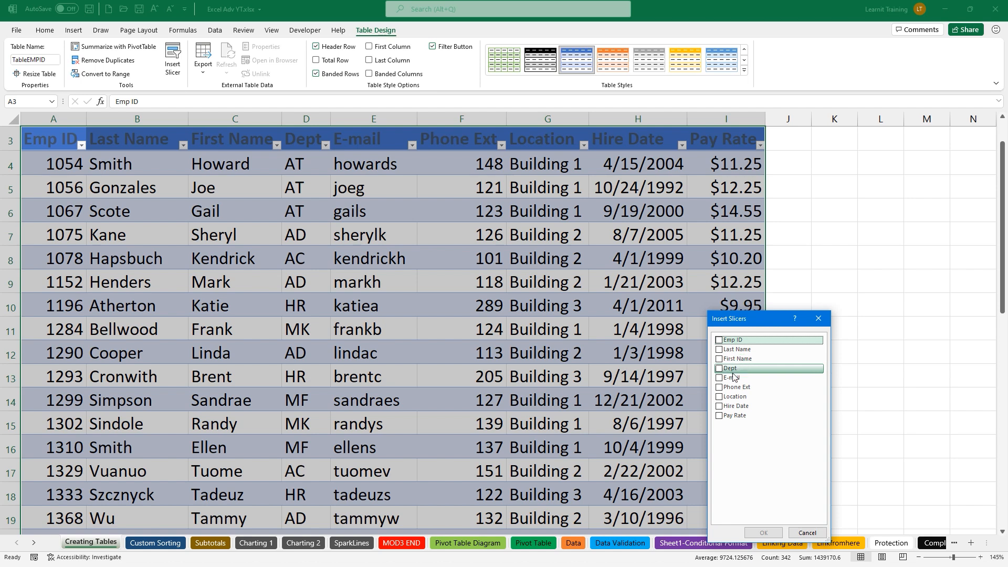
{"action": "left_click", "coordinate": [719, 397]}
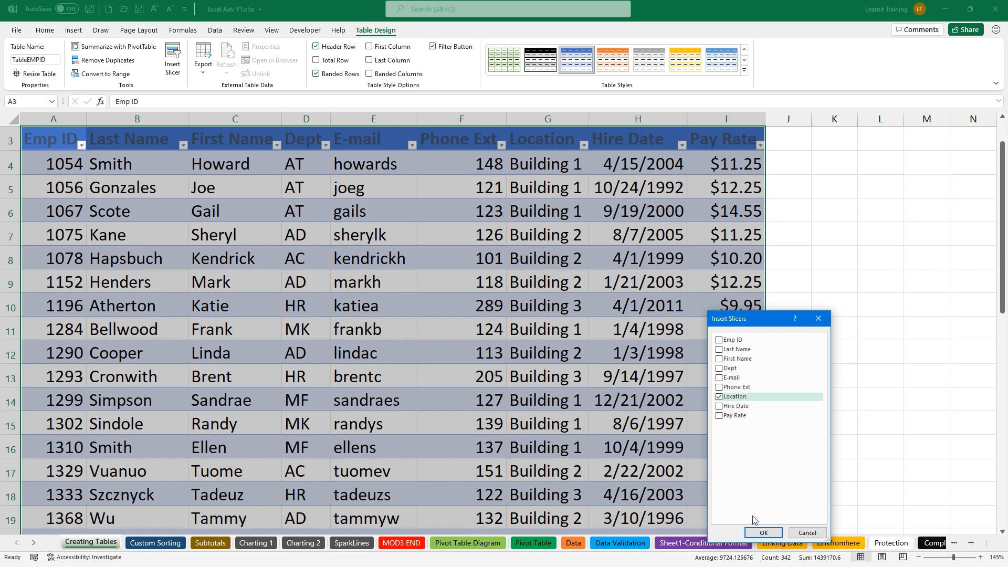
{"action": "left_click", "coordinate": [764, 532]}
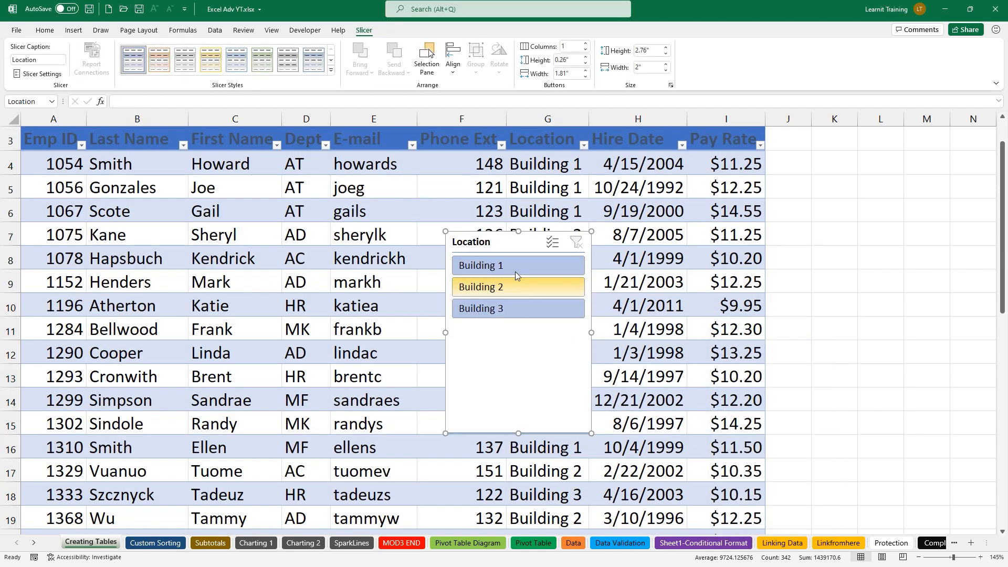
{"action": "left_click_drag", "start_coordinate": [524, 432], "coordinate": [524, 334]}
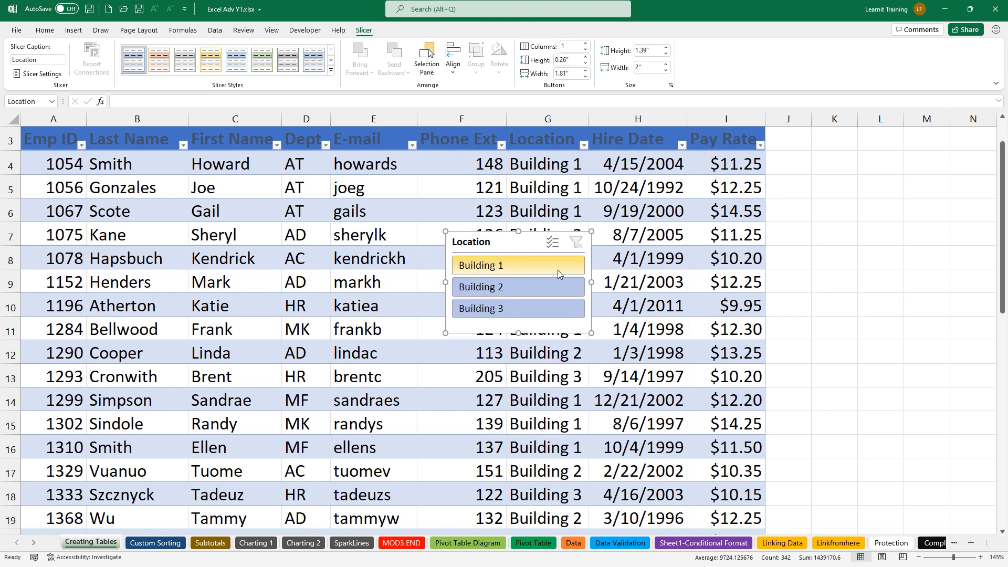
{"action": "left_click_drag", "start_coordinate": [574, 279], "coordinate": [564, 280]}
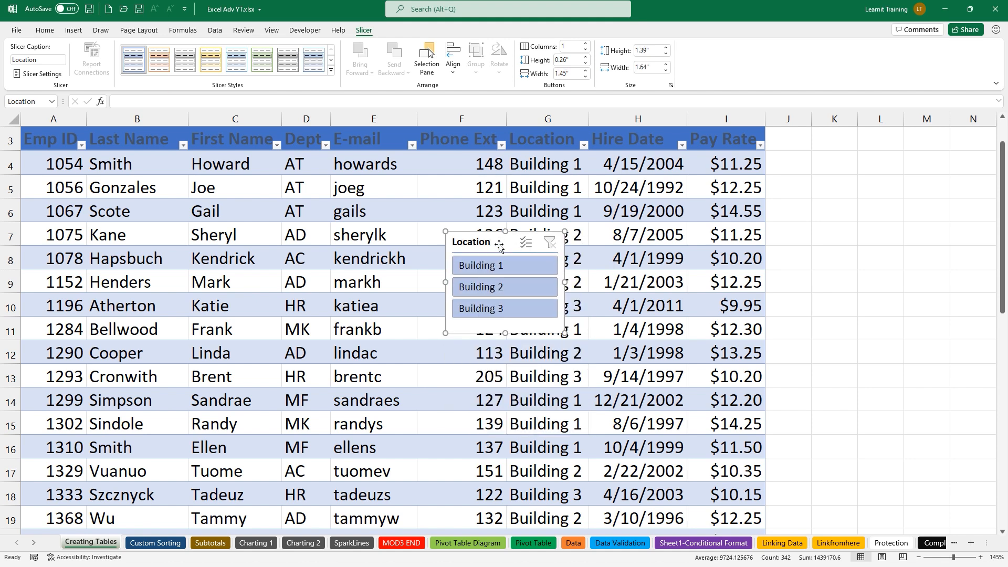
{"action": "left_click_drag", "start_coordinate": [509, 236], "coordinate": [833, 138]}
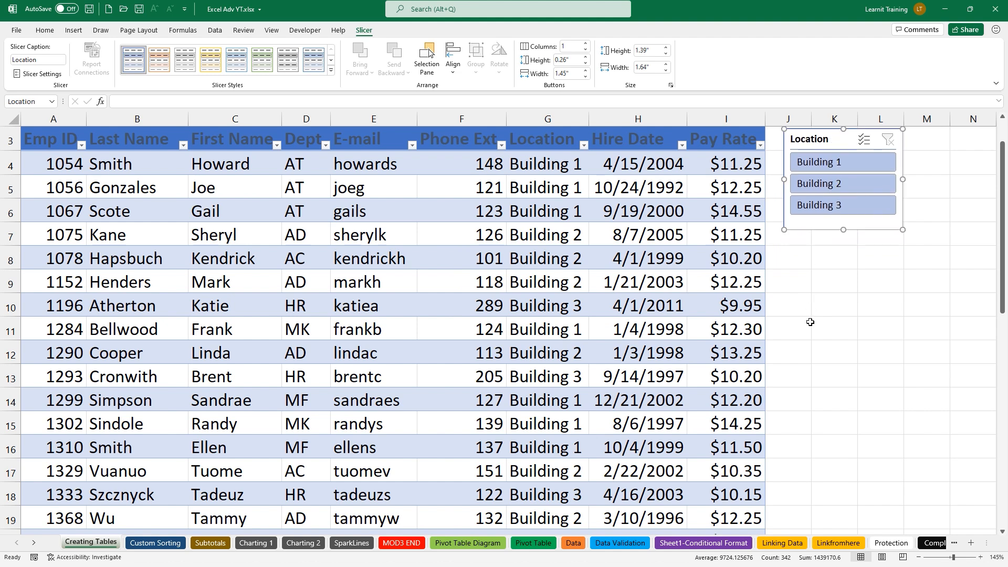
{"action": "left_click", "coordinate": [692, 219]}
Filter the slicer to Building 1, enable Multi-Select to add Building 2, then clear the filter
{"action": "left_click", "coordinate": [808, 164]}
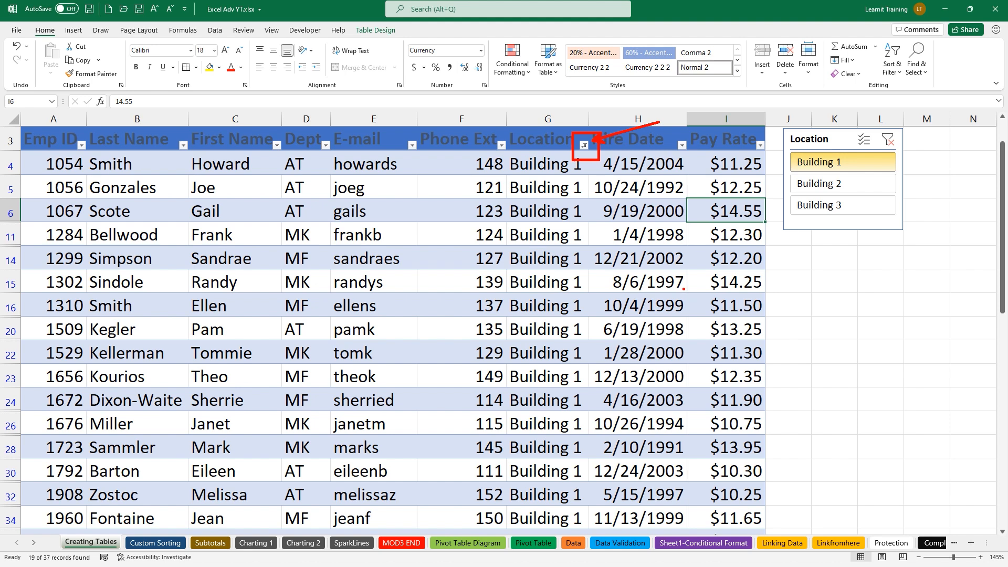
{"action": "left_click", "coordinate": [893, 142]}
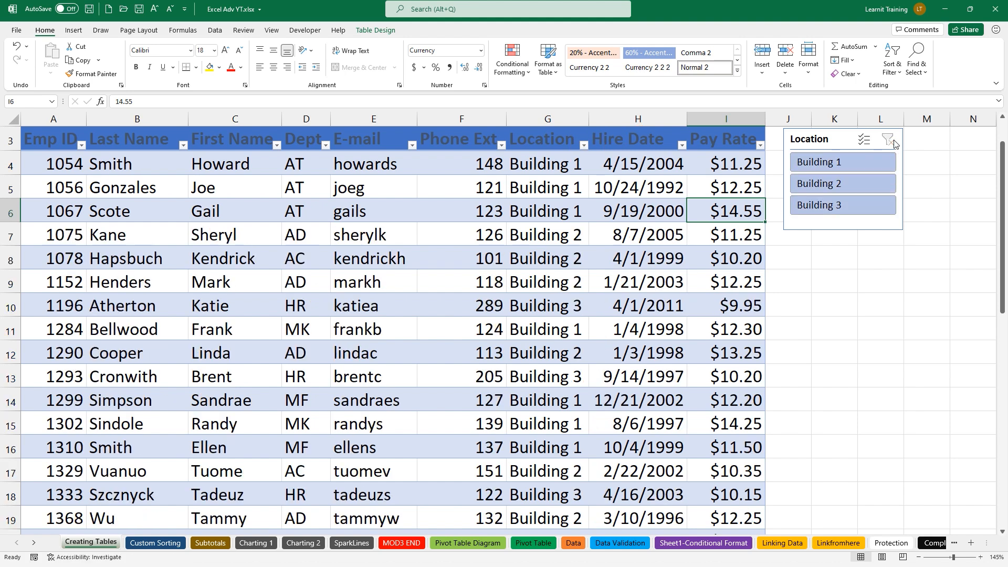
{"action": "left_click", "coordinate": [860, 160]}
{"action": "left_click", "coordinate": [865, 140]}
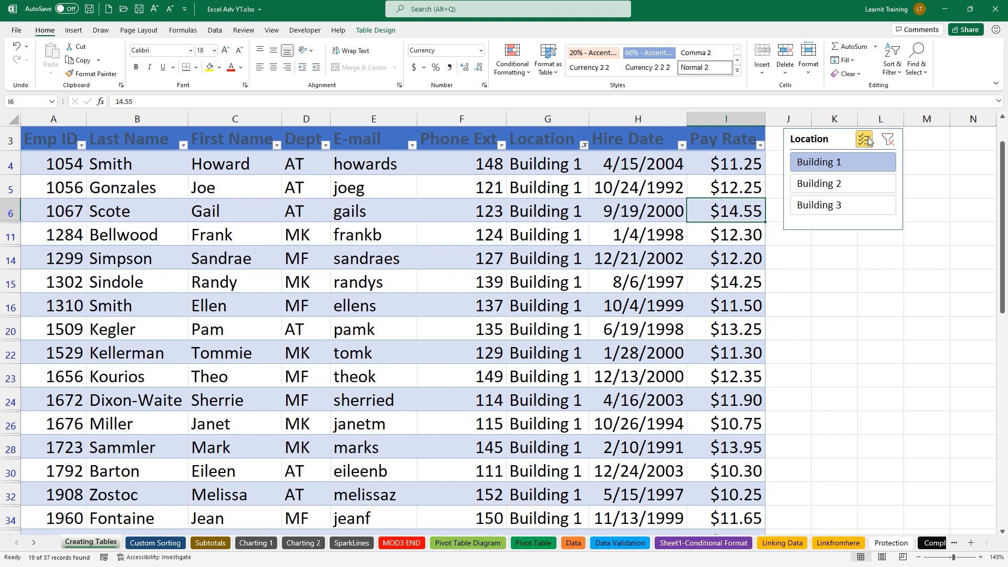
{"action": "left_click", "coordinate": [824, 185]}
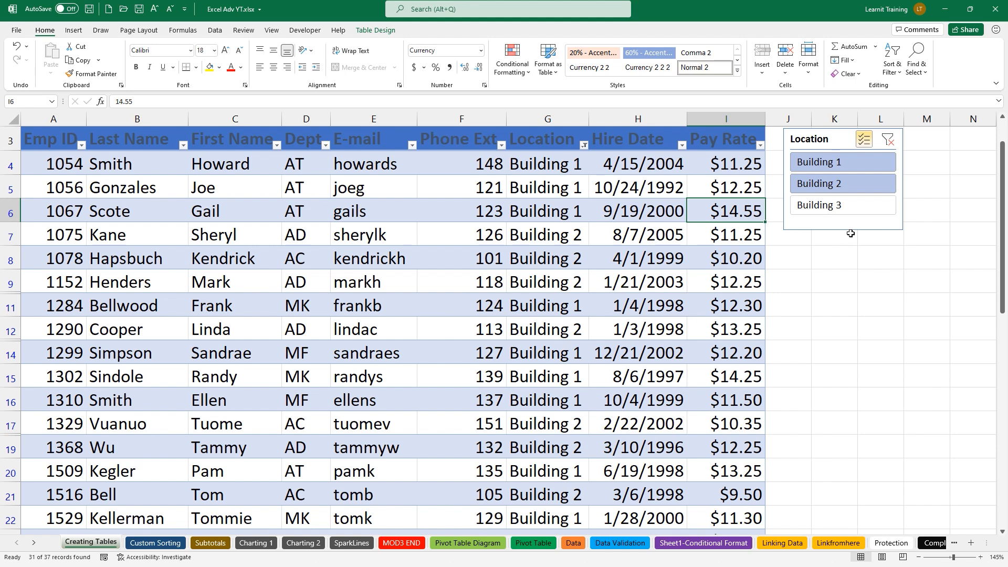
{"action": "left_click", "coordinate": [886, 148]}
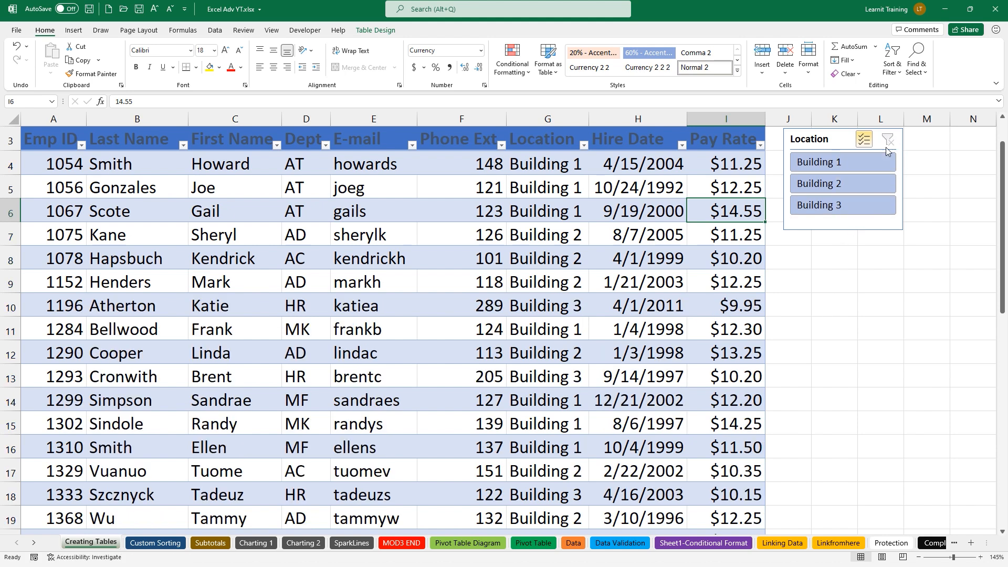
Turn on the table's Total row in row 41, summing Pay Rate to $420.60
{"action": "left_click", "coordinate": [612, 237]}
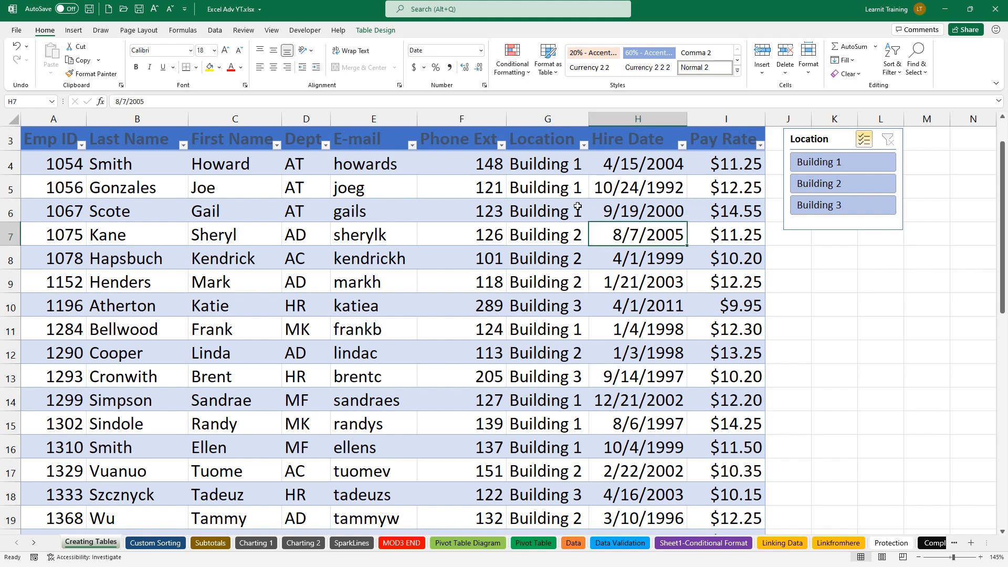
{"action": "left_click", "coordinate": [372, 30]}
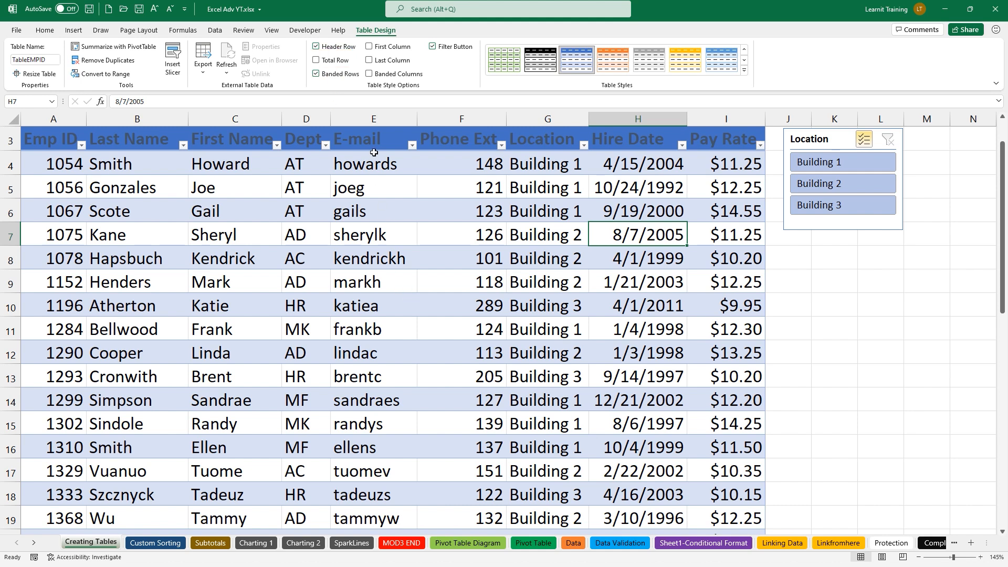
{"action": "left_click", "coordinate": [317, 61]}
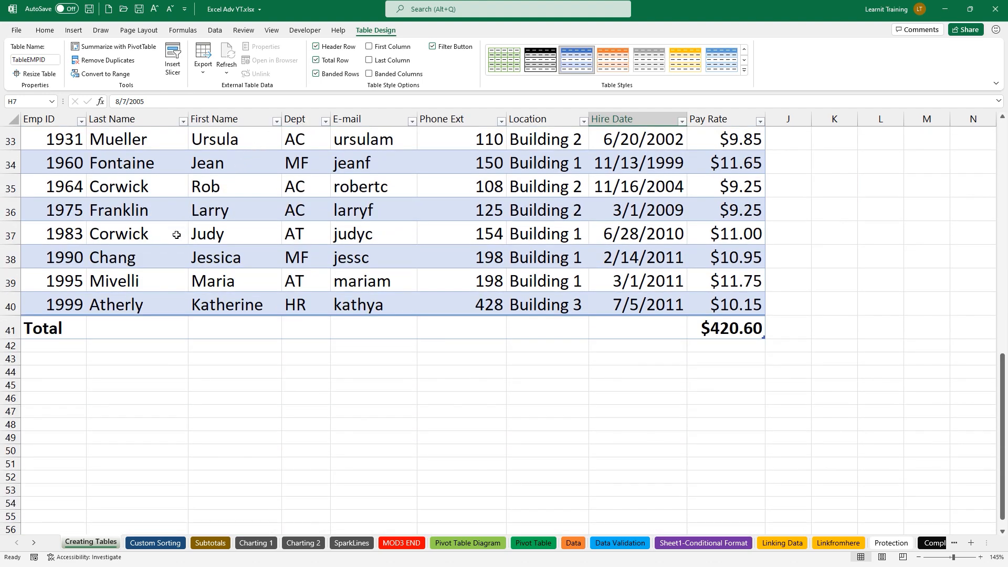
Set B41's total to Count (37) and I41's total to Average ($11.37)
{"action": "left_click", "coordinate": [100, 323]}
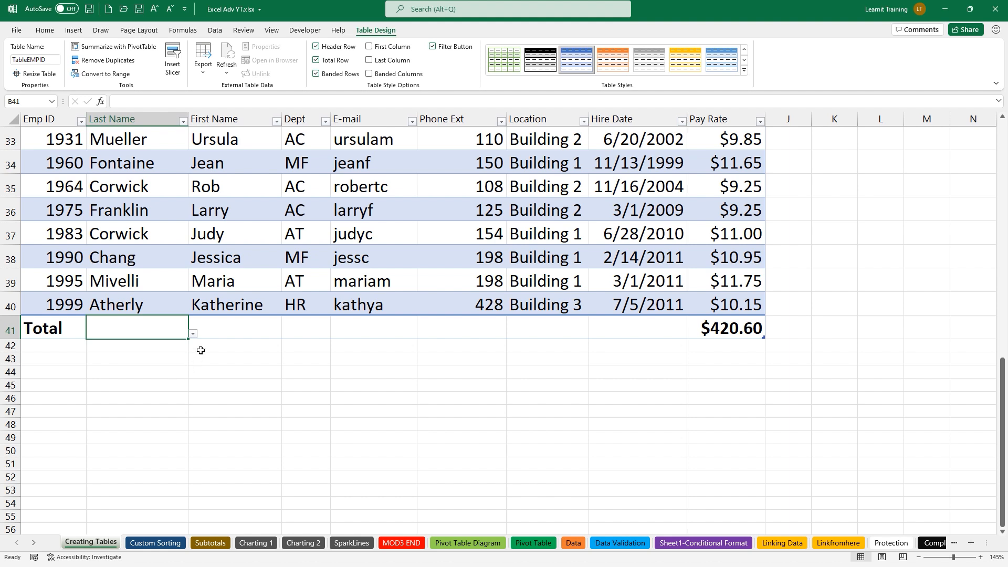
{"action": "left_click", "coordinate": [195, 335]}
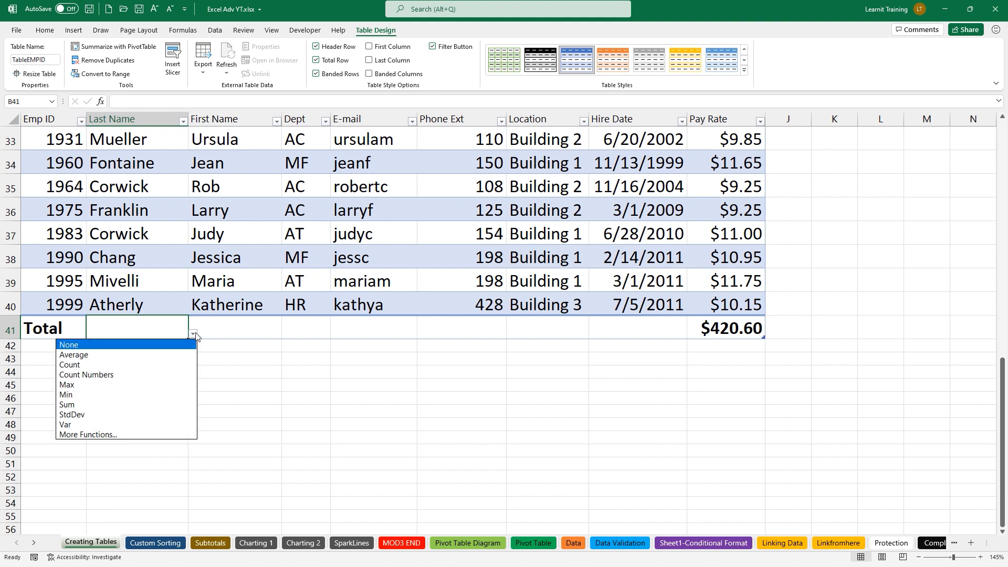
{"action": "left_click", "coordinate": [150, 362]}
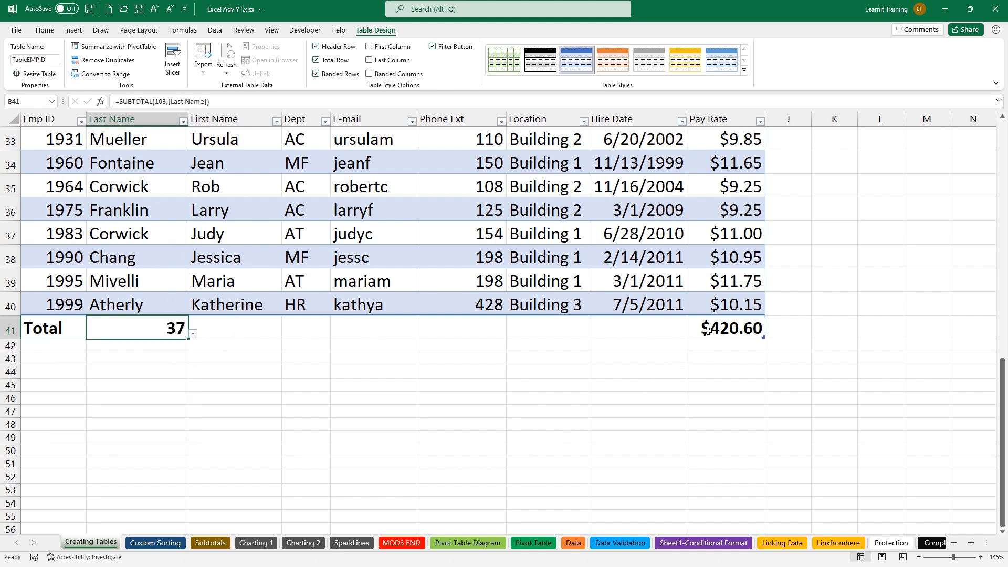
{"action": "left_click", "coordinate": [746, 337]}
{"action": "left_click", "coordinate": [769, 333]}
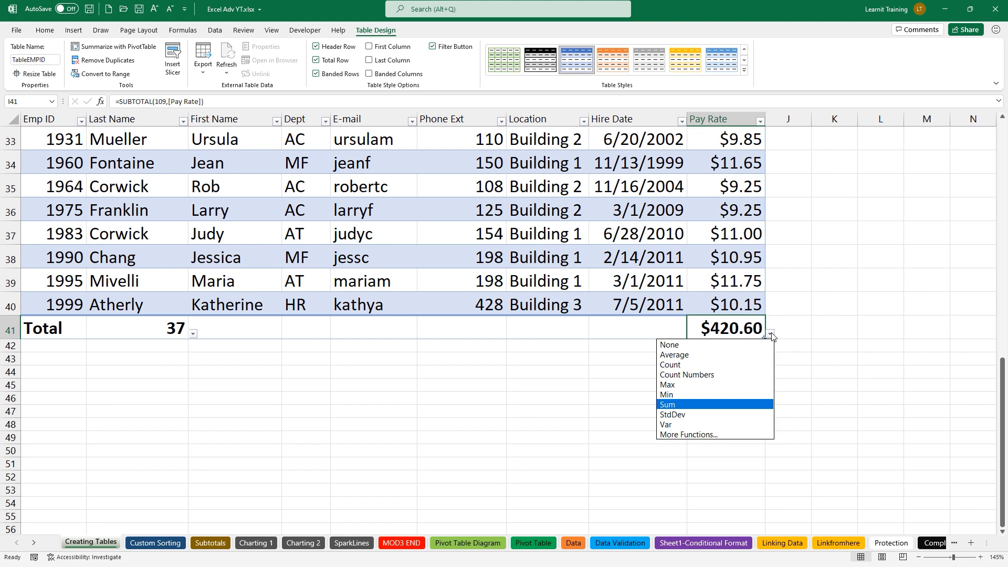
{"action": "left_click", "coordinate": [753, 353]}
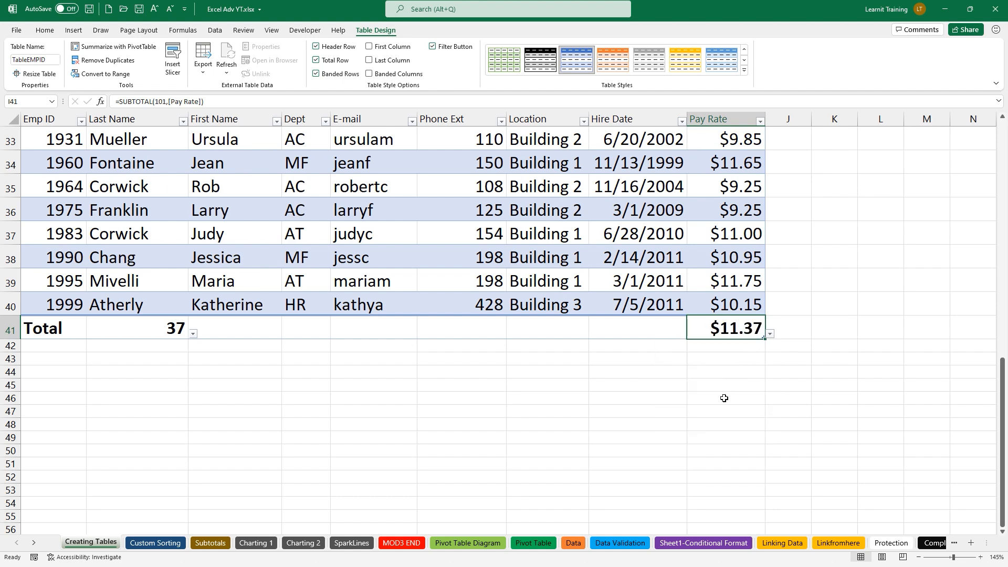
{"action": "left_click_drag", "start_coordinate": [1003, 431], "coordinate": [1004, 192]}
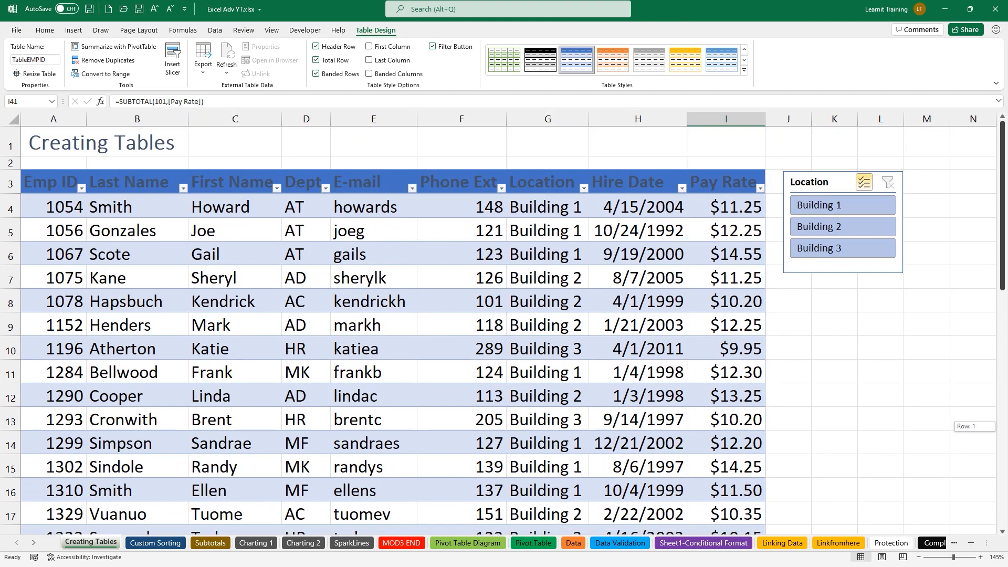
{"action": "left_click", "coordinate": [854, 207]}
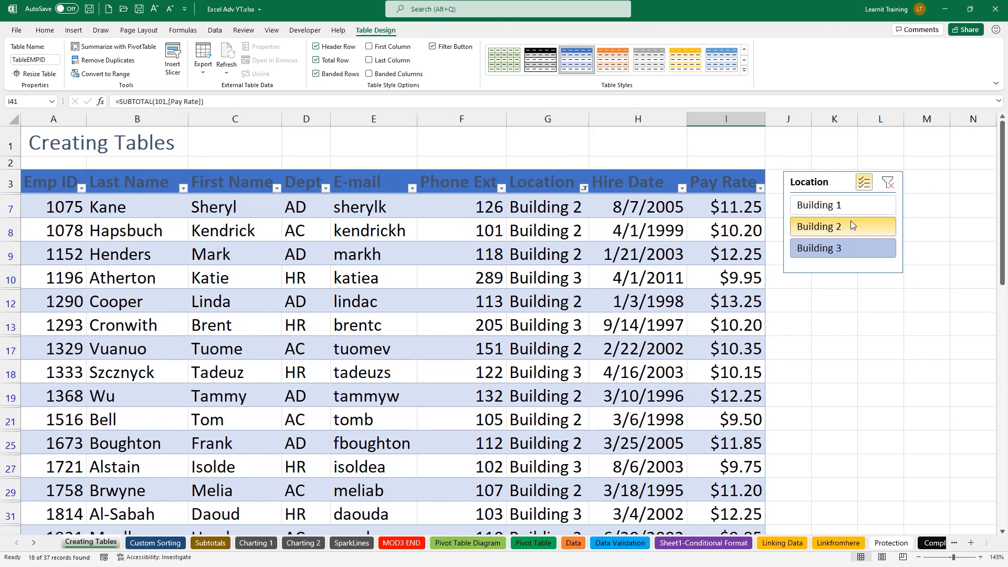
{"action": "left_click", "coordinate": [888, 184]}
{"action": "left_click", "coordinate": [855, 203]}
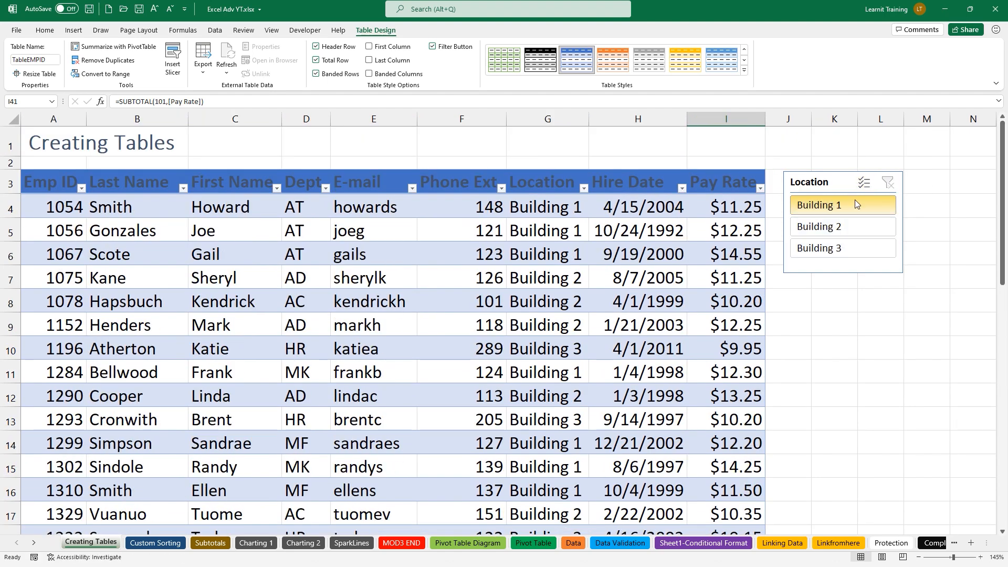
{"action": "left_click", "coordinate": [888, 184]}
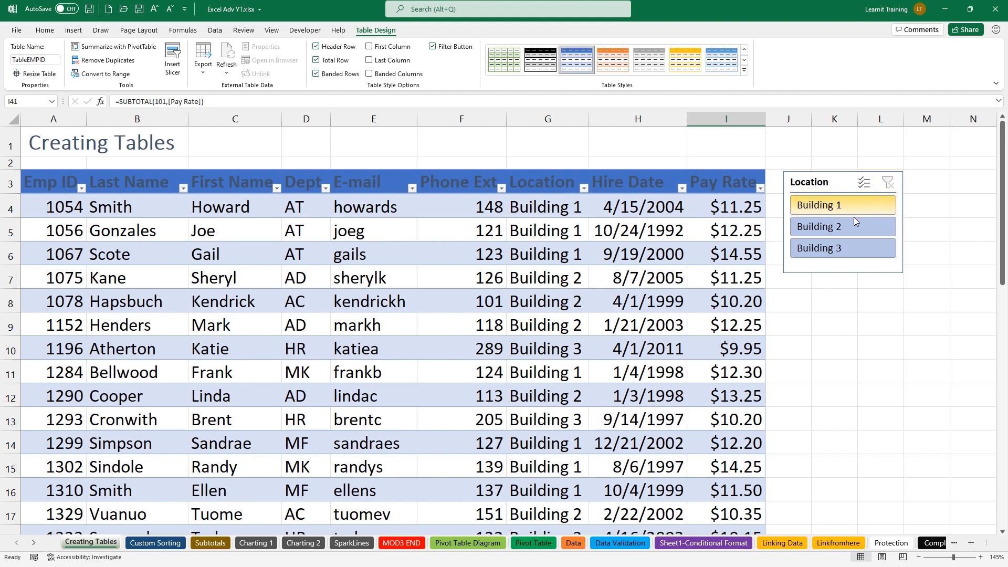
{"action": "left_click", "coordinate": [856, 227]}
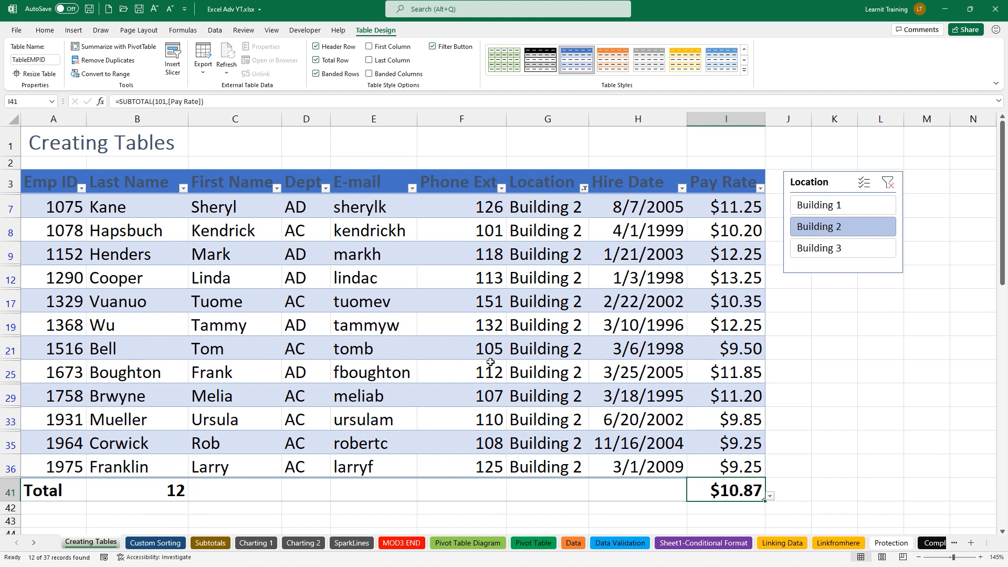
{"action": "left_click", "coordinate": [889, 182]}
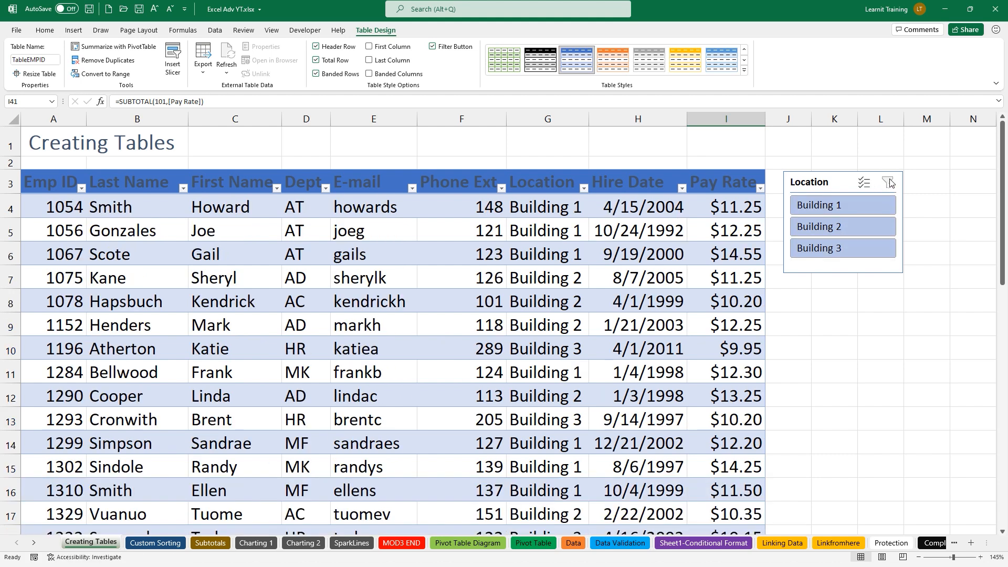
{"action": "left_click", "coordinate": [408, 306]}
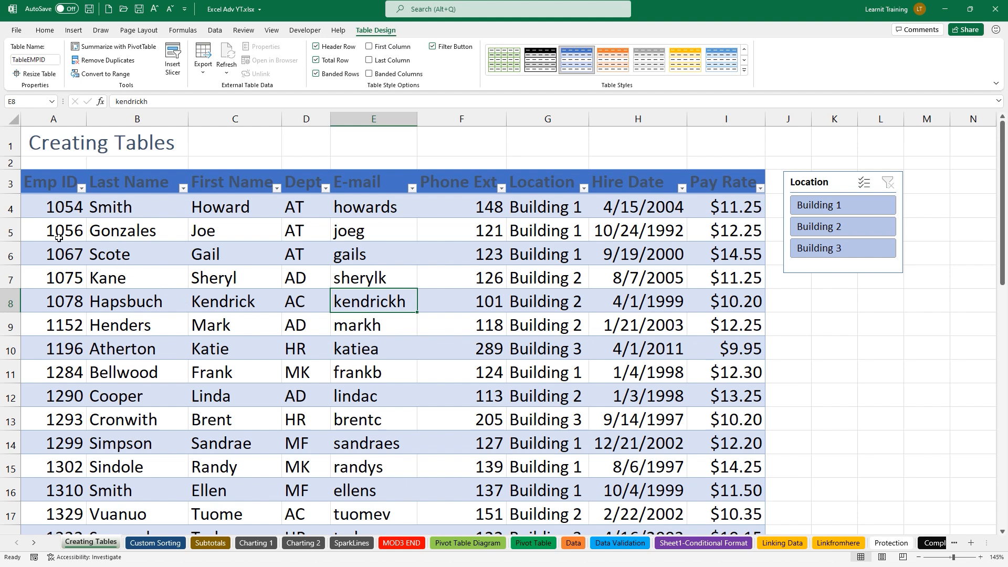
Insert a blank row 4 above the first employee record
{"action": "left_click", "coordinate": [11, 208]}
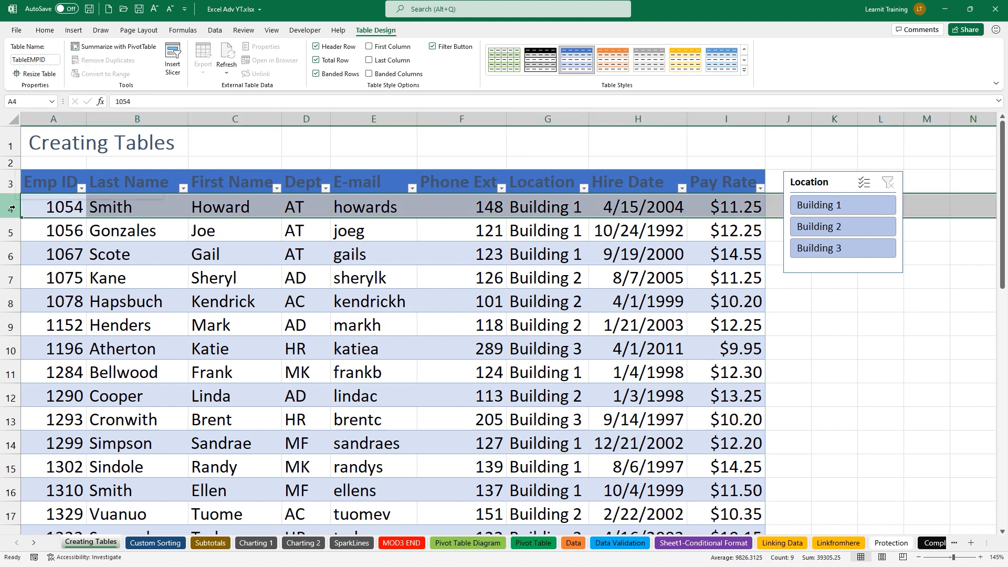
{"action": "right_click", "coordinate": [12, 209]}
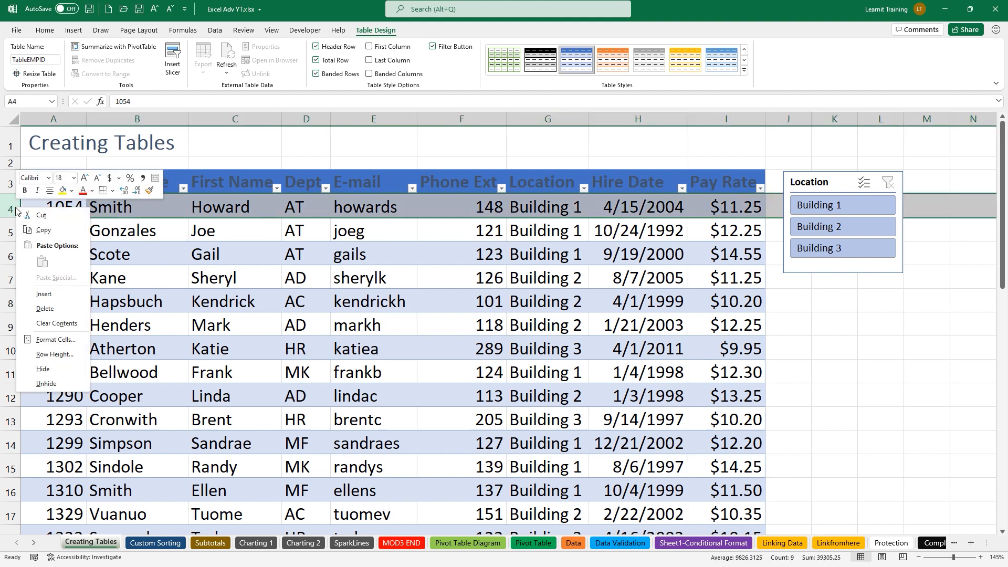
{"action": "left_click", "coordinate": [63, 295]}
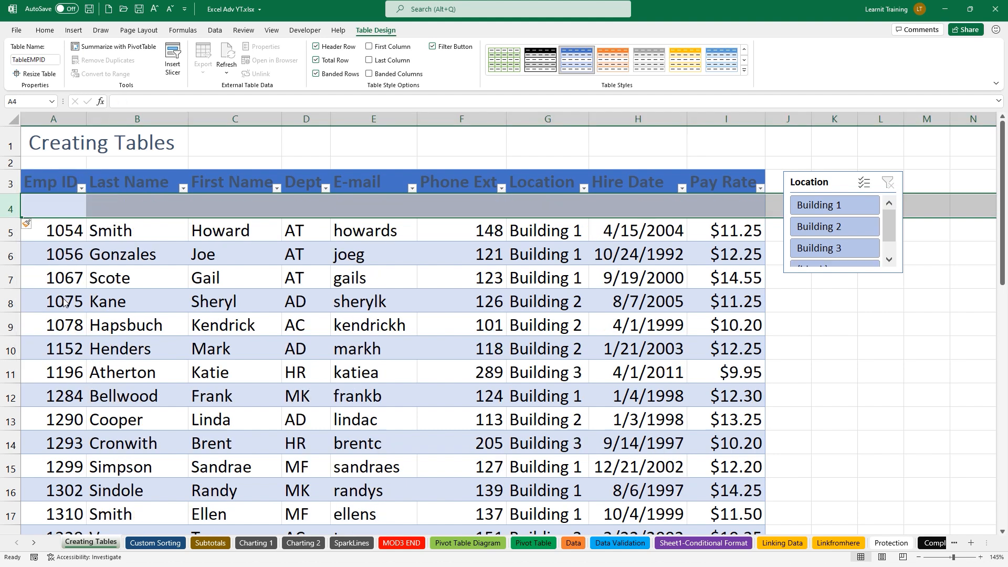
Copy the Emp ID 1054 record into the new row 4, creating a duplicate
{"action": "left_click", "coordinate": [10, 233]}
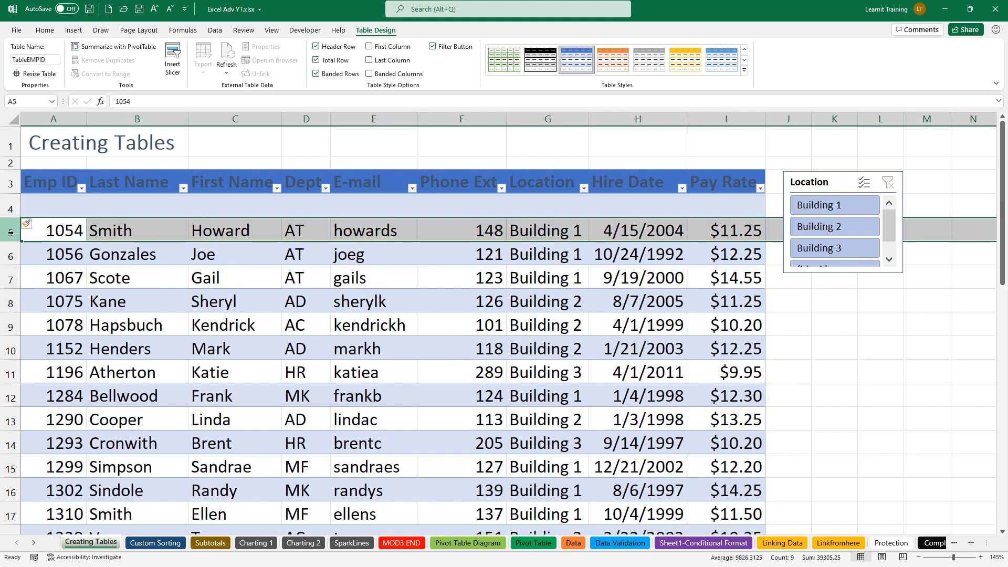
{"action": "key", "text": "ctrl+x"}
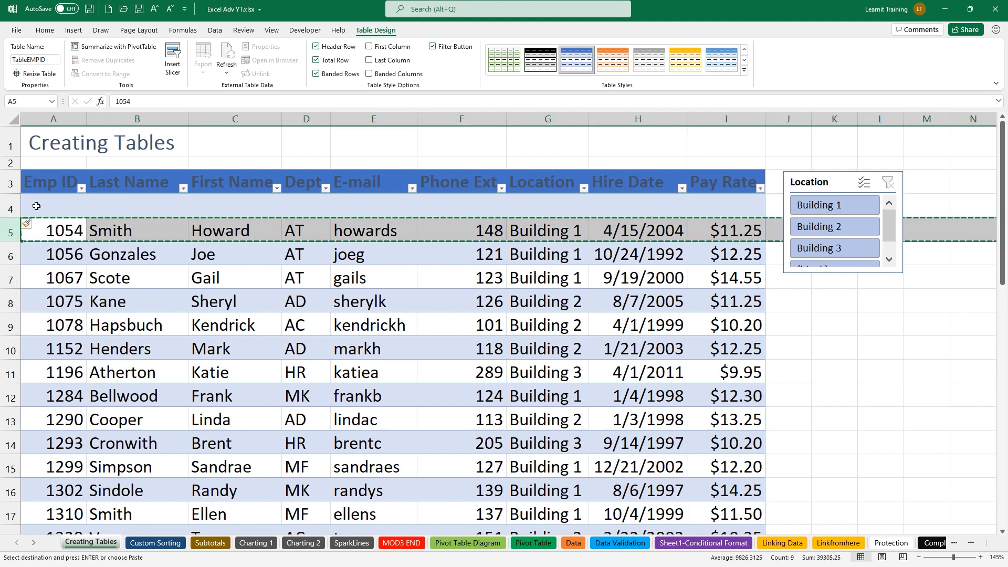
{"action": "left_click", "coordinate": [36, 205]}
{"action": "key", "text": "ctrl+v"}
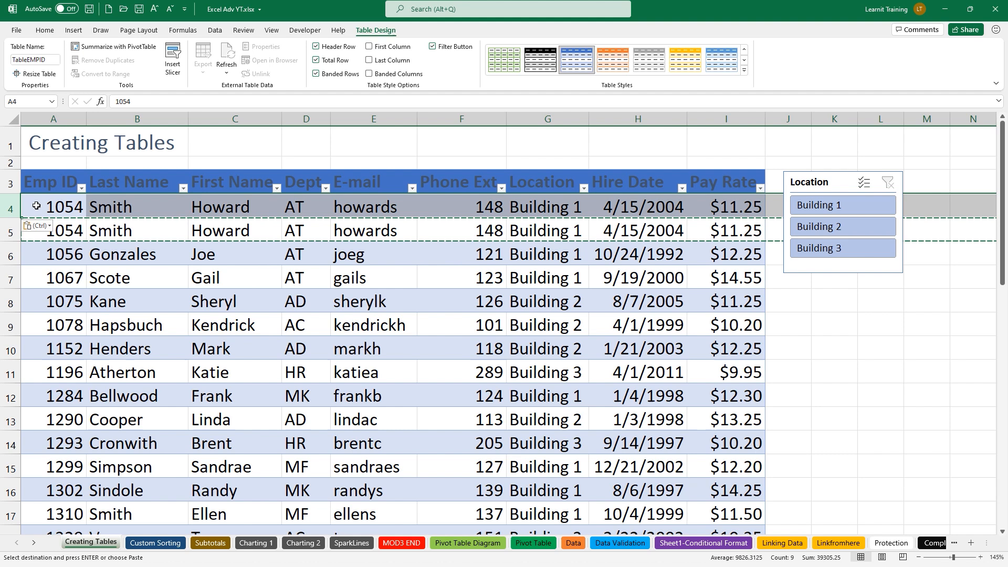
{"action": "left_click", "coordinate": [265, 280]}
{"action": "key", "text": "Escape"}
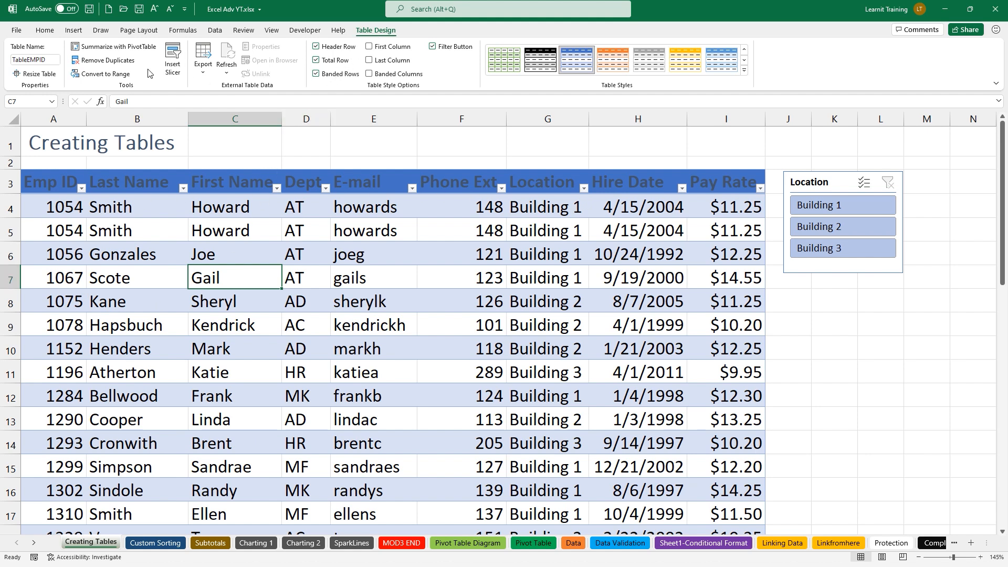
Run Remove Duplicates across all columns to delete the extra Emp ID 1054 row
{"action": "left_click", "coordinate": [101, 61]}
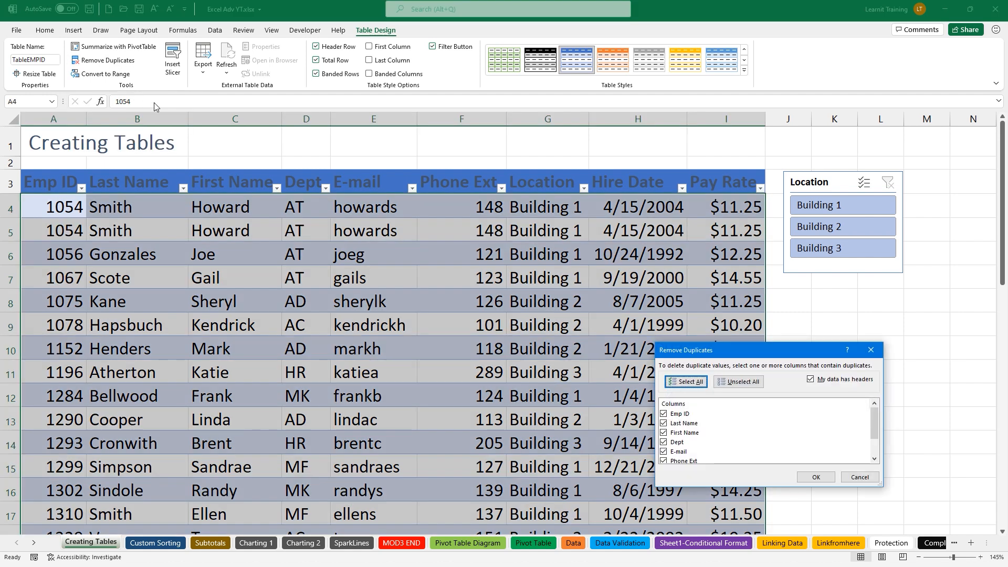
{"action": "left_click_drag", "start_coordinate": [705, 348], "coordinate": [579, 164]}
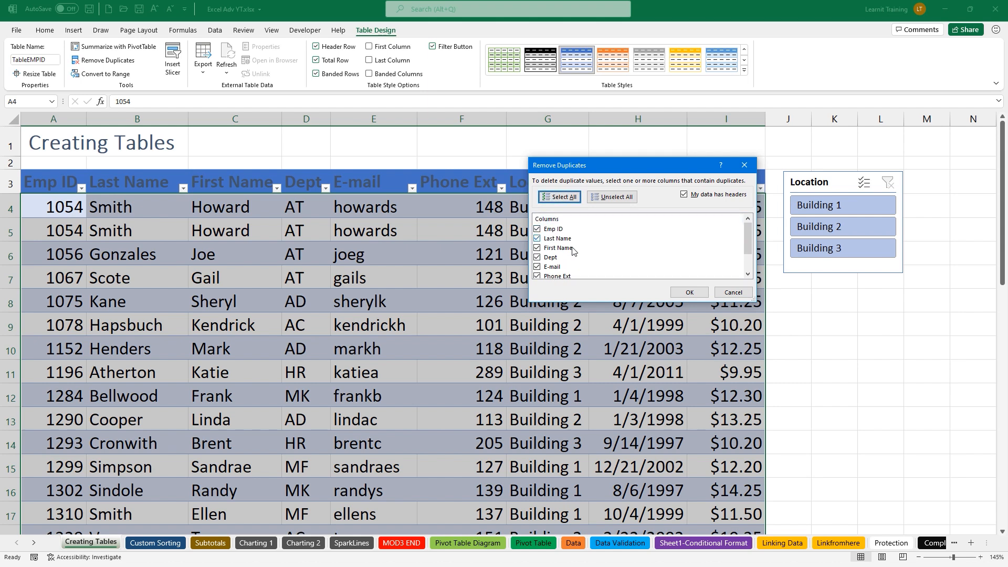
{"action": "left_click", "coordinate": [690, 293]}
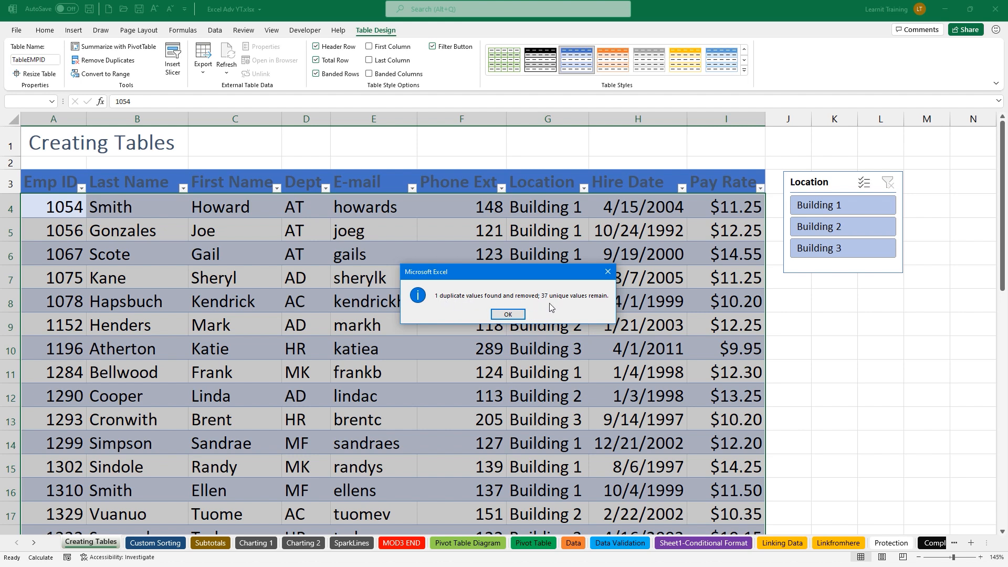
{"action": "left_click", "coordinate": [505, 311]}
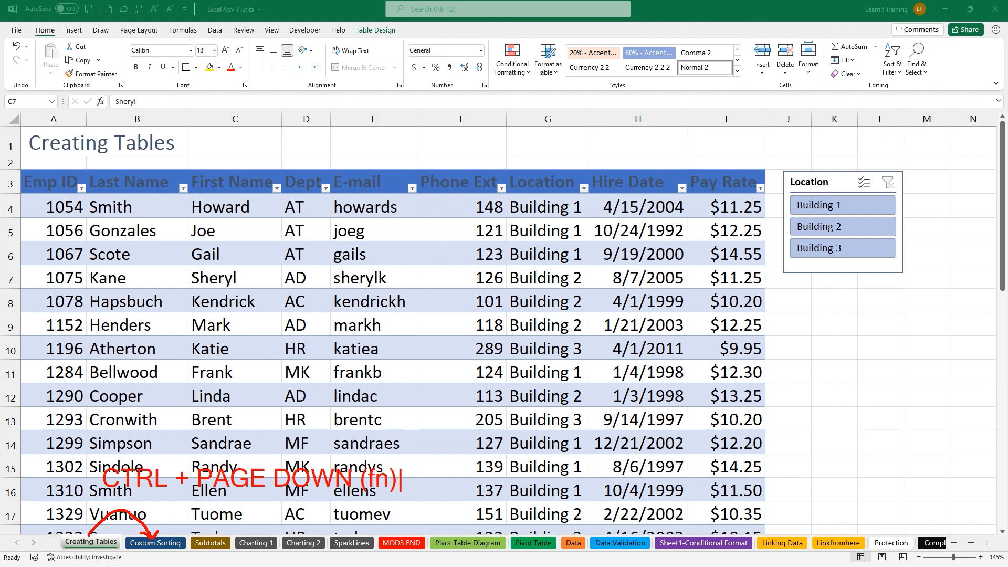
Switch to the Custom Sorting sheet, zoom in on the employee list, and view the Insert and Data commands
{"action": "key", "text": "Escape"}
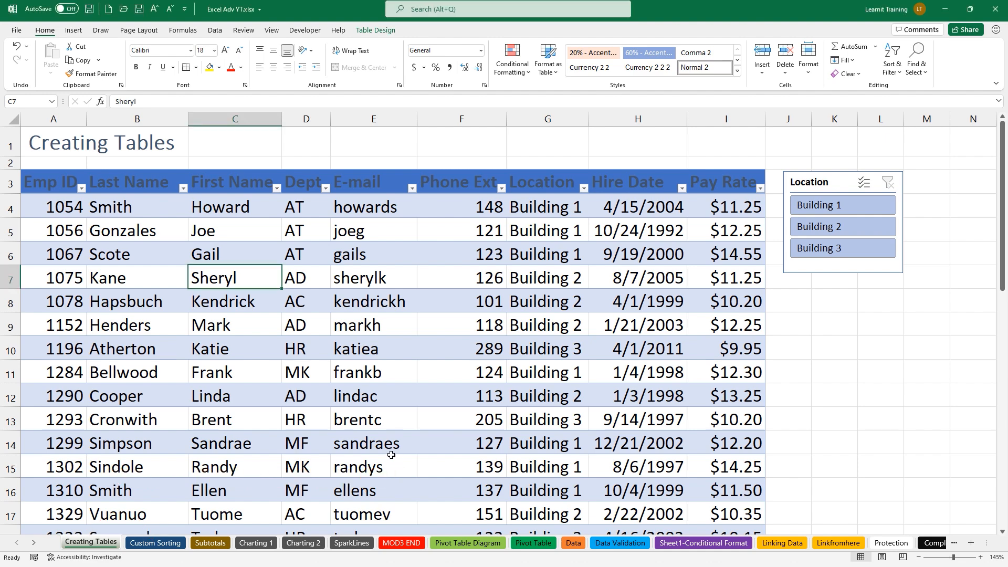
{"action": "key", "text": "ctrl+Page_Down"}
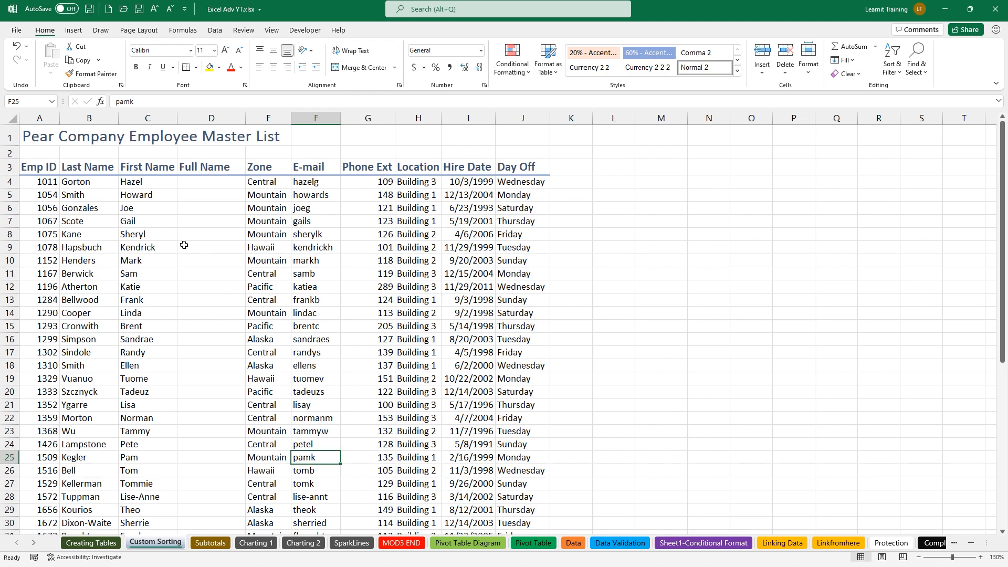
{"action": "scroll", "coordinate": [157, 218], "scroll_direction": "up", "scroll_amount": 1}
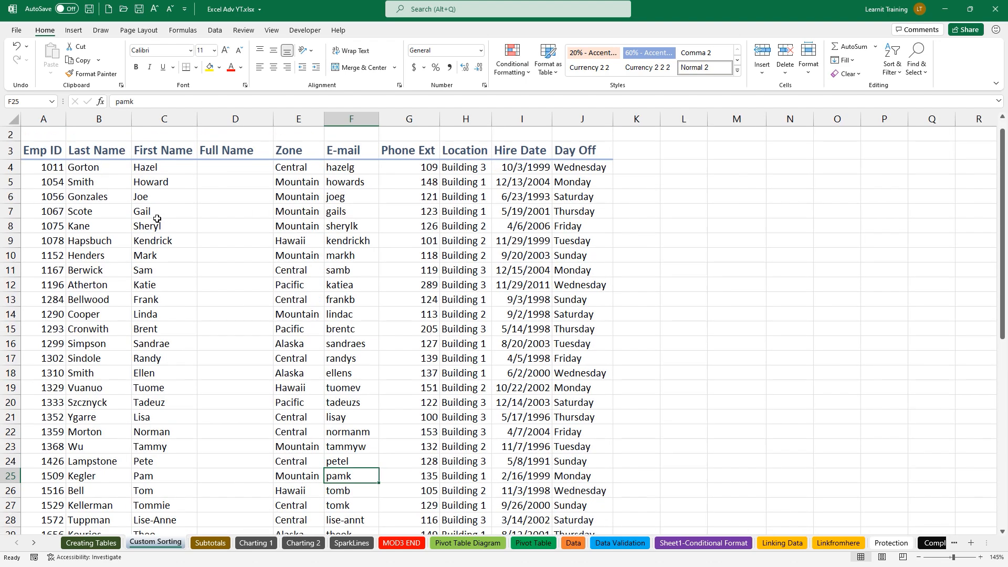
{"action": "scroll", "coordinate": [157, 218], "scroll_direction": "up", "scroll_amount": 2}
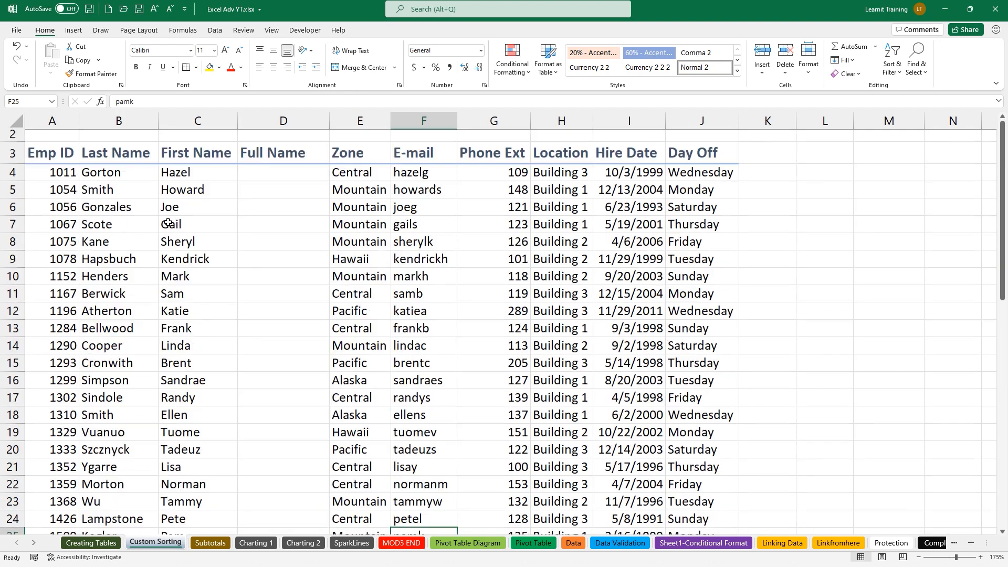
{"action": "scroll", "coordinate": [168, 222], "scroll_direction": "up", "scroll_amount": 1}
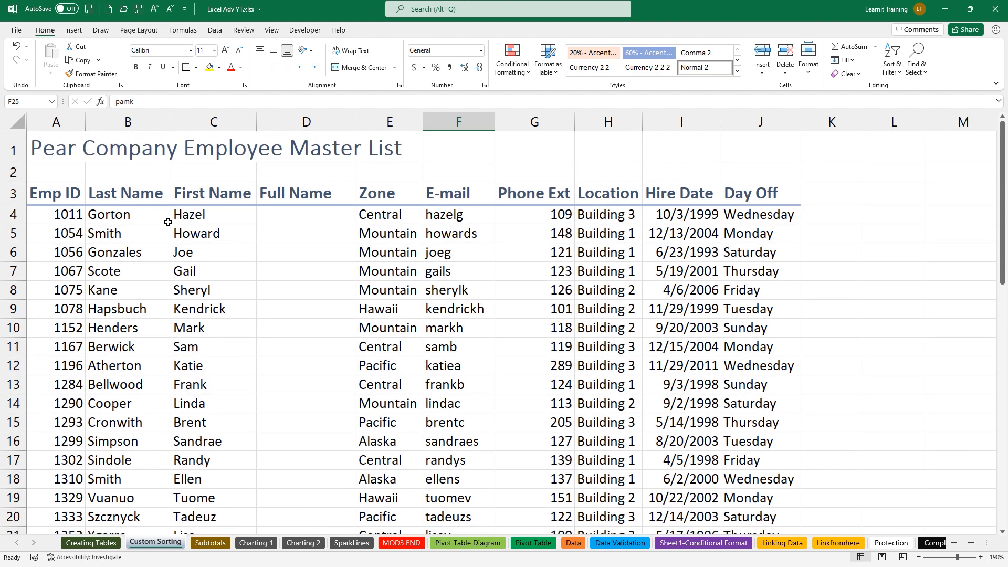
{"action": "scroll", "coordinate": [168, 223], "scroll_direction": "up", "scroll_amount": 1}
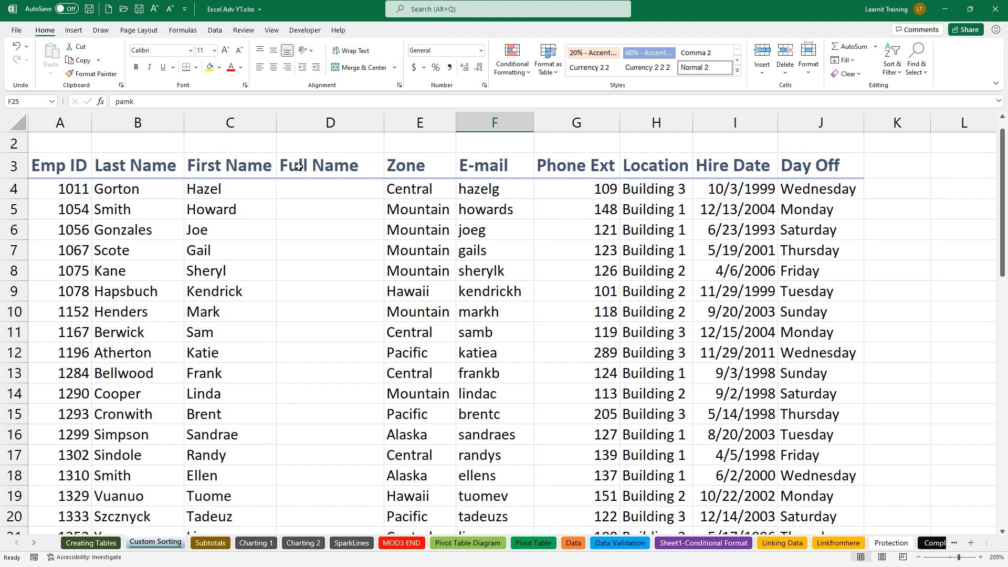
{"action": "left_click", "coordinate": [78, 33]}
{"action": "left_click", "coordinate": [210, 31]}
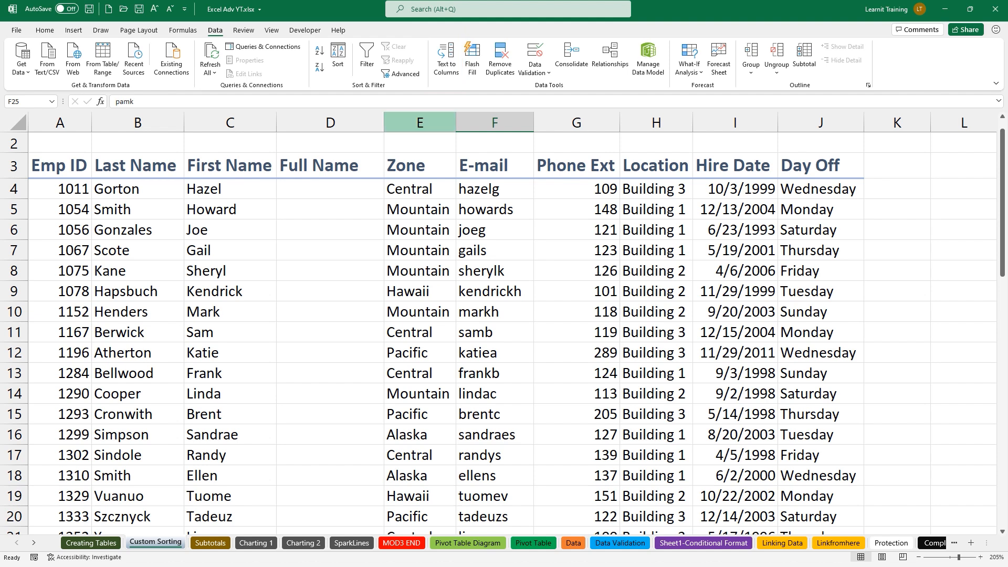
Enter the first employee's full name in D4, then Flash Fill the remaining Full Name cells
{"action": "left_click", "coordinate": [297, 187]}
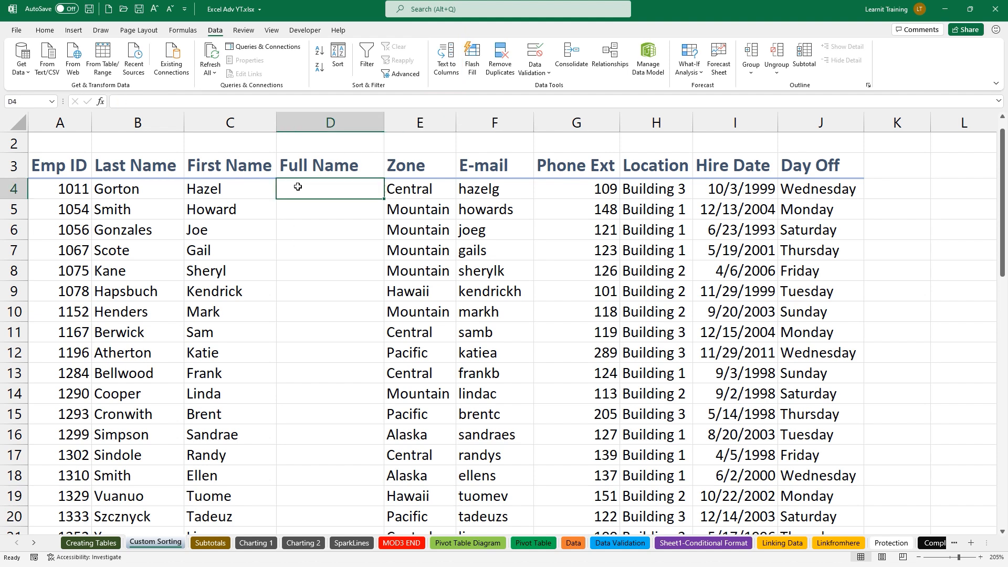
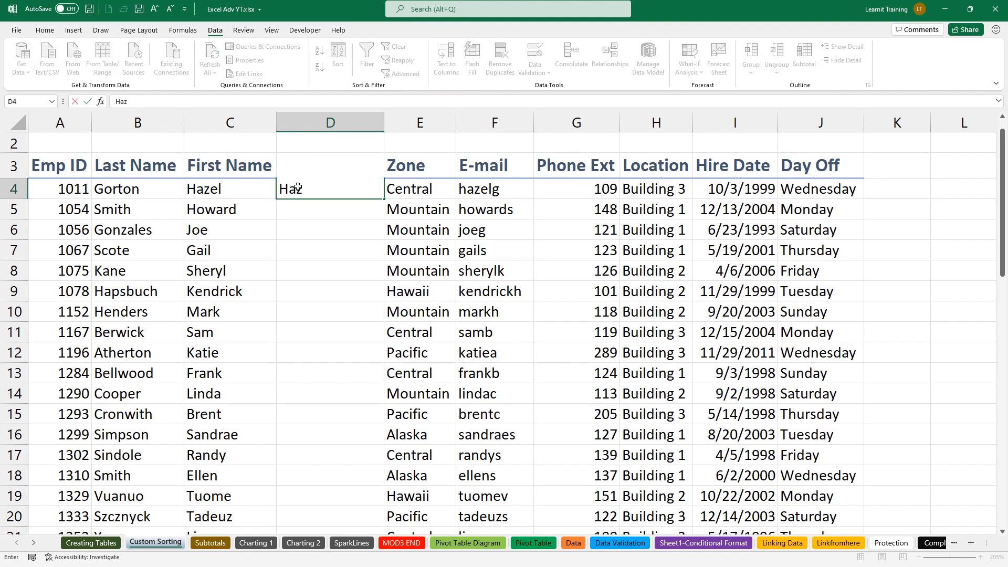
{"action": "key", "text": "Return"}
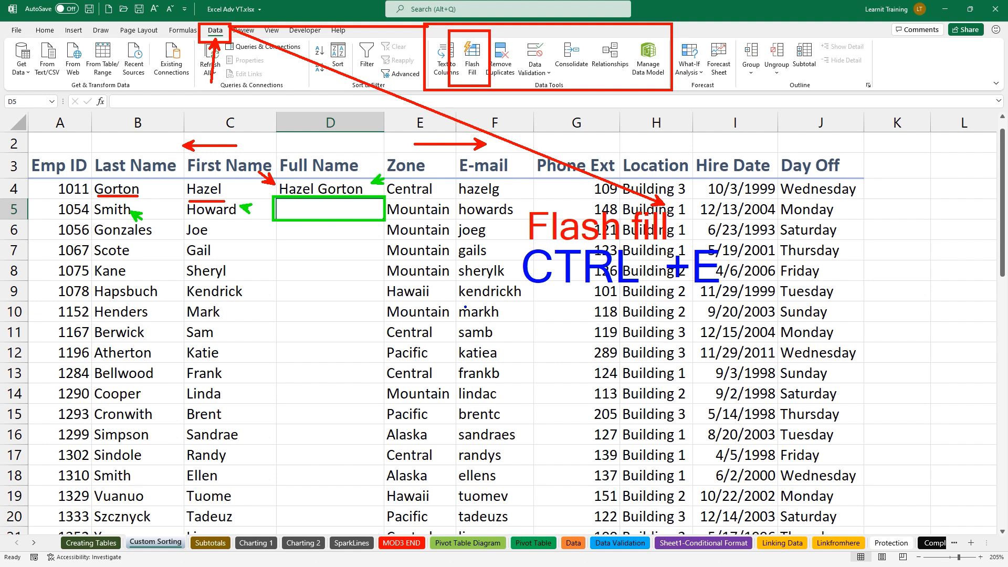
{"action": "key", "text": "ctrl+e"}
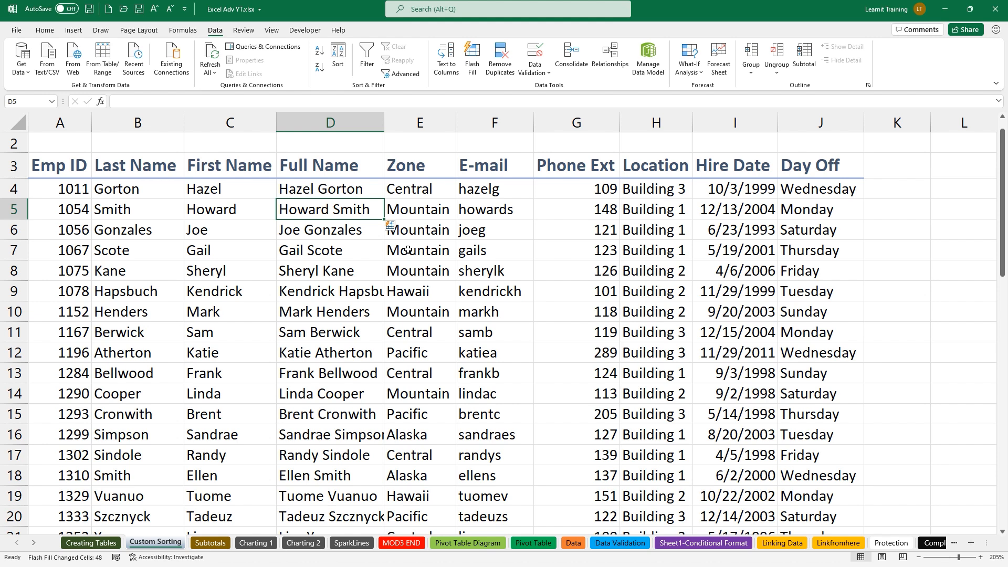
{"action": "scroll", "coordinate": [408, 250], "scroll_direction": "up", "scroll_amount": 1}
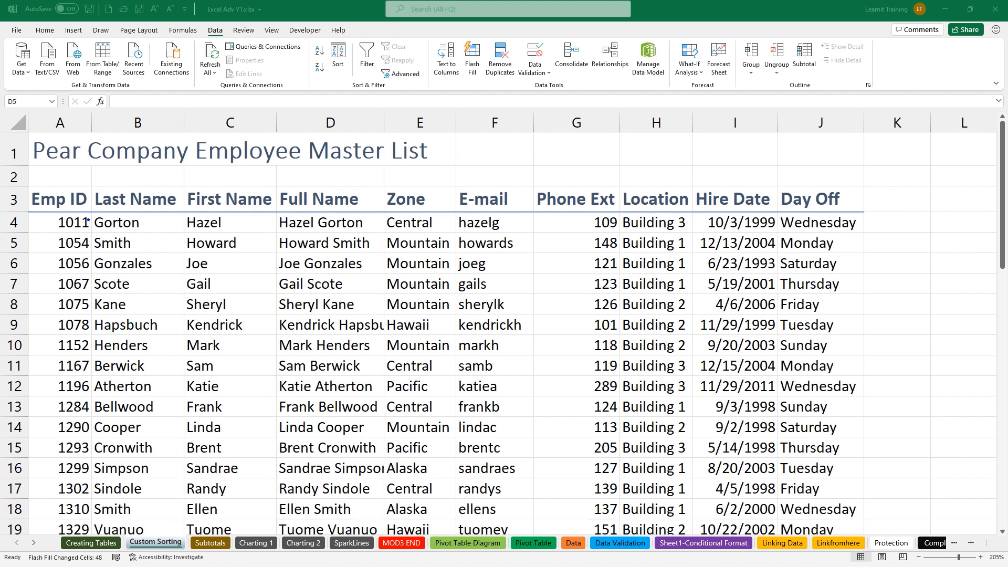
{"action": "left_click_drag", "start_coordinate": [848, 179], "coordinate": [904, 153]}
{"action": "left_click_drag", "start_coordinate": [202, 175], "coordinate": [227, 153]}
{"action": "left_click_drag", "start_coordinate": [408, 182], "coordinate": [430, 169]}
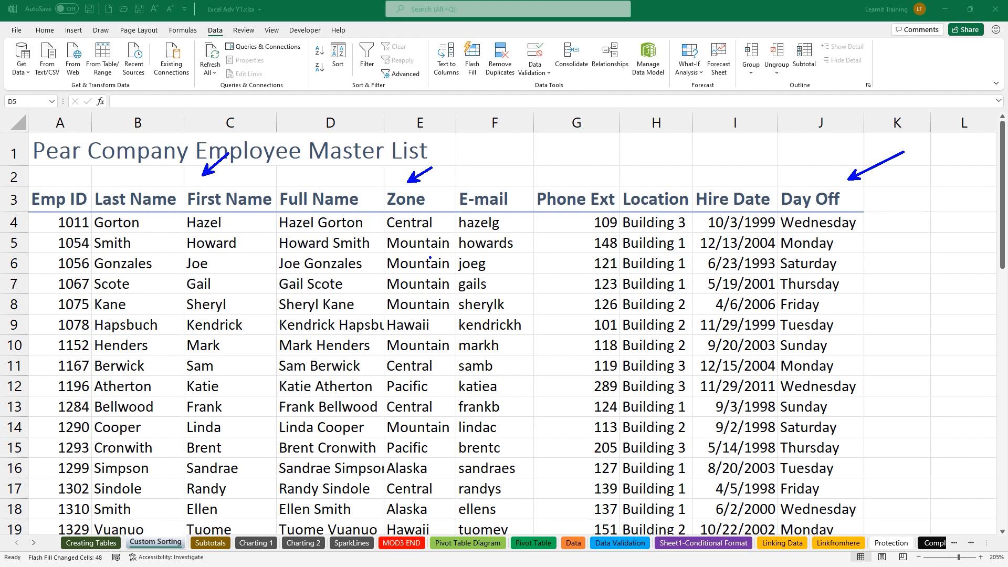
{"action": "key", "text": "Escape"}
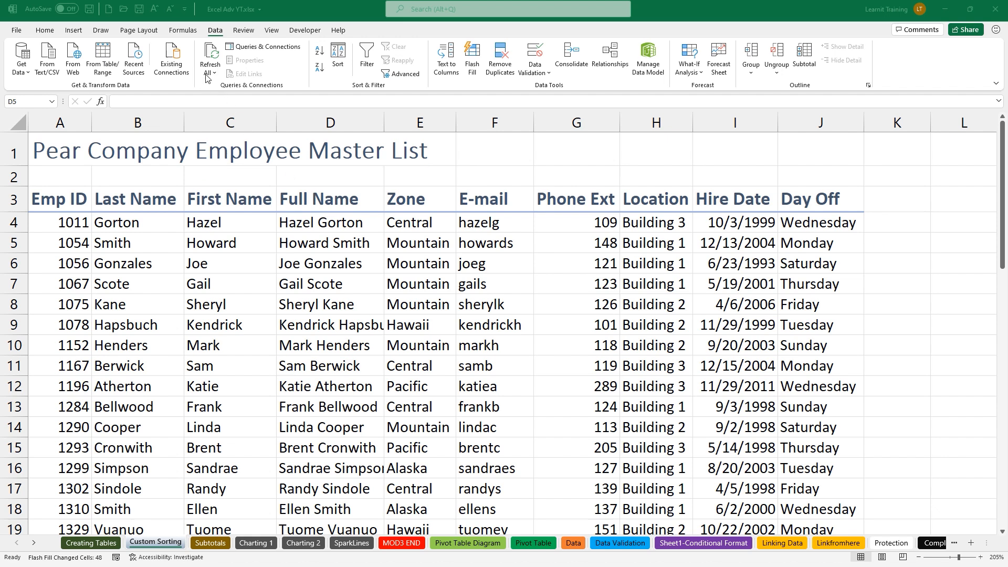
{"action": "left_click_drag", "start_coordinate": [195, 19], "coordinate": [229, 52]}
{"action": "mouse_move", "coordinate": [304, 31]}
{"action": "left_mouse_down"}
{"action": "mouse_move", "coordinate": [319, 52]}
{"action": "mouse_move", "coordinate": [433, 96]}
{"action": "left_mouse_up"}
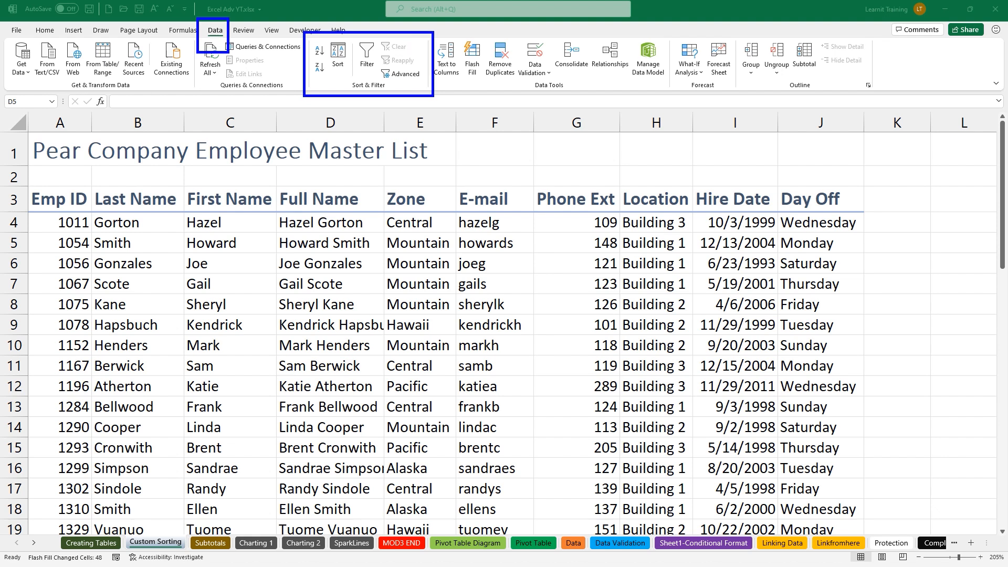
{"action": "left_click_drag", "start_coordinate": [373, 93], "coordinate": [398, 143]}
{"action": "left_click_drag", "start_coordinate": [338, 69], "coordinate": [337, 127]}
{"action": "left_click_drag", "start_coordinate": [320, 33], "coordinate": [351, 81]}
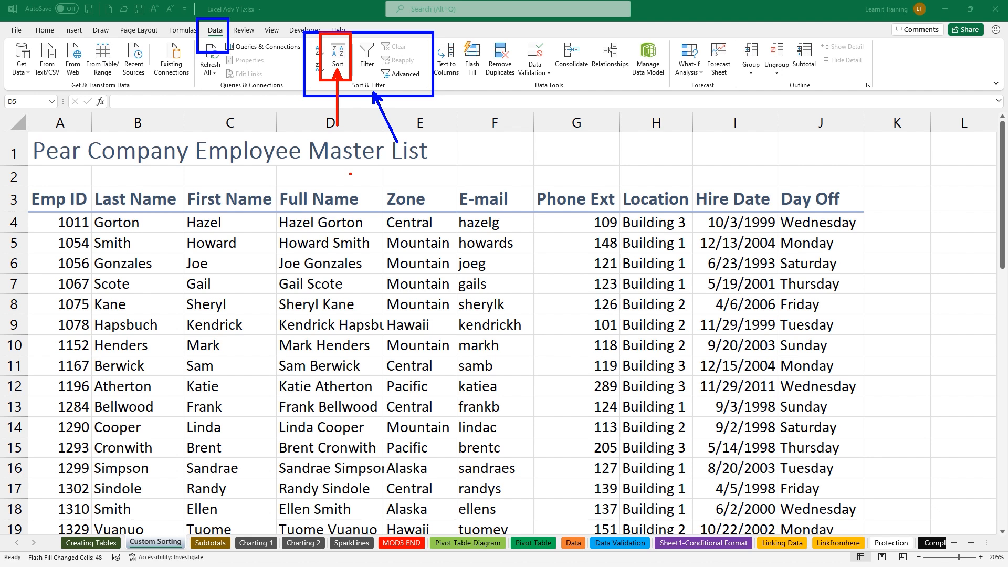
{"action": "left_click_drag", "start_coordinate": [774, 176], "coordinate": [873, 413]}
{"action": "mouse_move", "coordinate": [613, 181]}
{"action": "left_mouse_down"}
{"action": "mouse_move", "coordinate": [678, 348]}
{"action": "mouse_move", "coordinate": [714, 405]}
{"action": "left_mouse_up"}
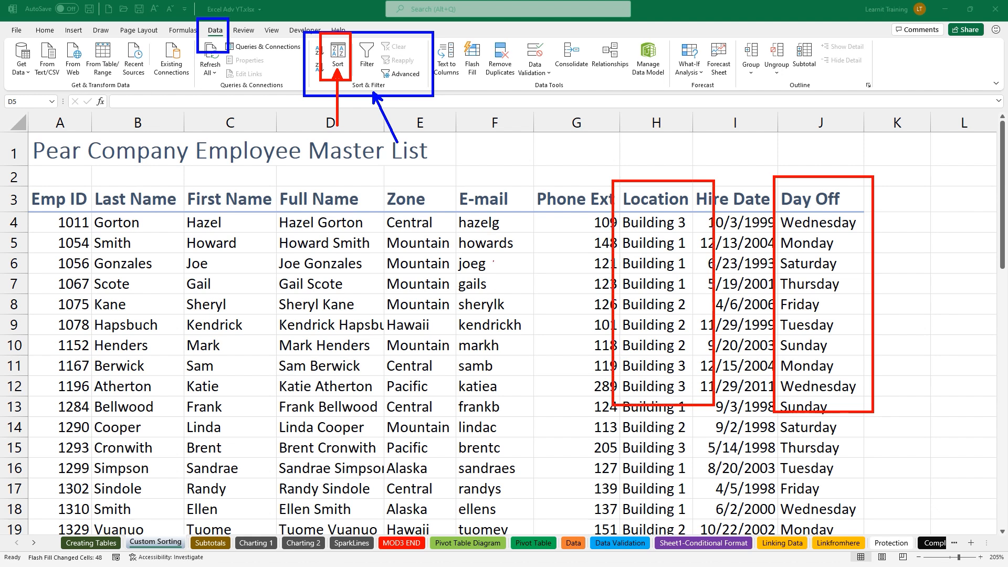
{"action": "left_click_drag", "start_coordinate": [384, 188], "coordinate": [471, 413]}
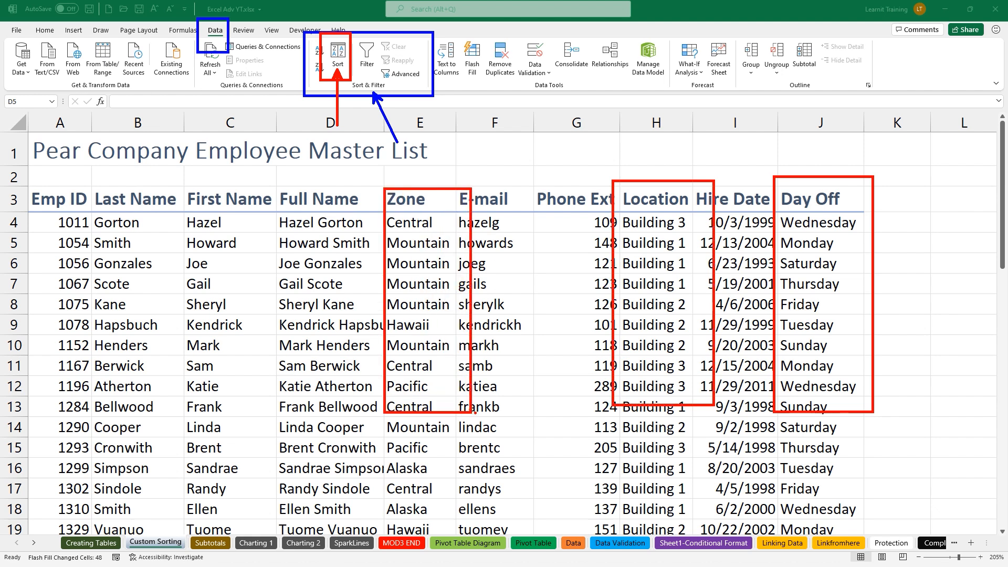
{"action": "key", "text": "Escape"}
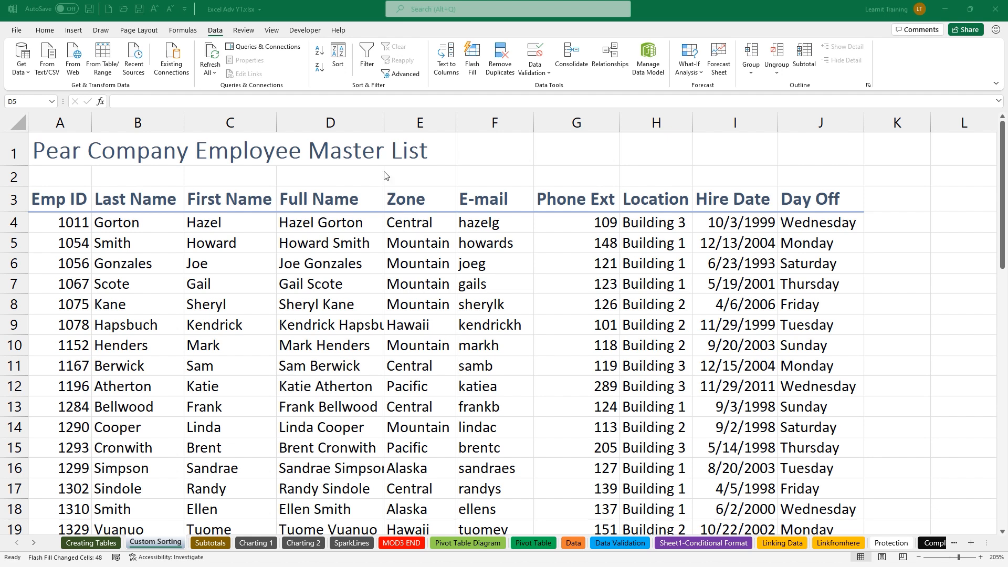
{"action": "left_click", "coordinate": [337, 65]}
Sort the employee list by Day Off on Cell Values, A to Z
{"action": "left_click", "coordinate": [337, 65]}
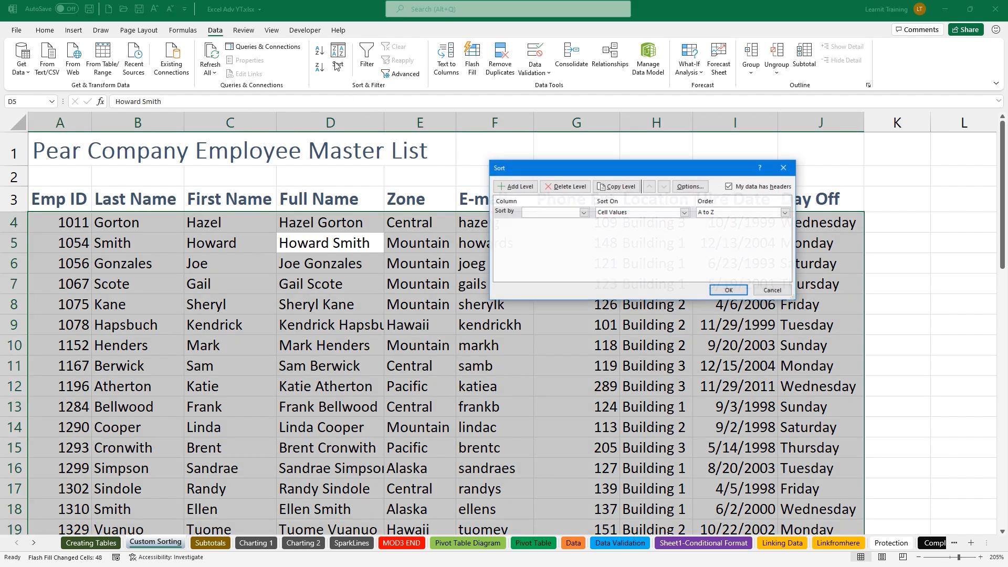
{"action": "mouse_move", "coordinate": [273, 228]}
{"action": "left_mouse_down"}
{"action": "mouse_move", "coordinate": [360, 267]}
{"action": "mouse_move", "coordinate": [389, 268]}
{"action": "left_mouse_up"}
{"action": "mouse_move", "coordinate": [369, 231]}
{"action": "left_mouse_down"}
{"action": "mouse_move", "coordinate": [368, 65]}
{"action": "mouse_move", "coordinate": [345, 63]}
{"action": "left_mouse_up"}
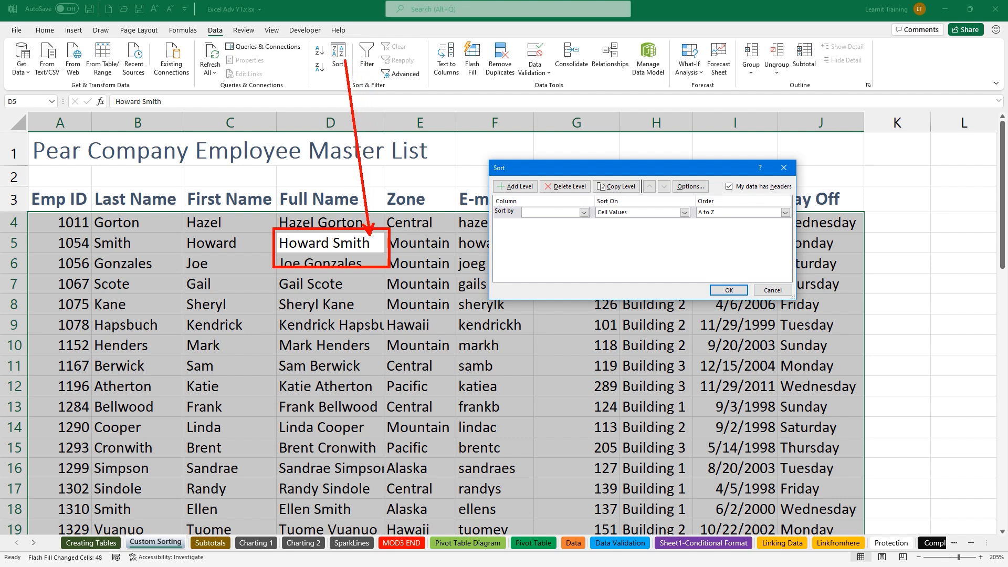
{"action": "mouse_move", "coordinate": [488, 157]}
{"action": "left_mouse_down"}
{"action": "mouse_move", "coordinate": [515, 179]}
{"action": "mouse_move", "coordinate": [805, 310]}
{"action": "left_mouse_up"}
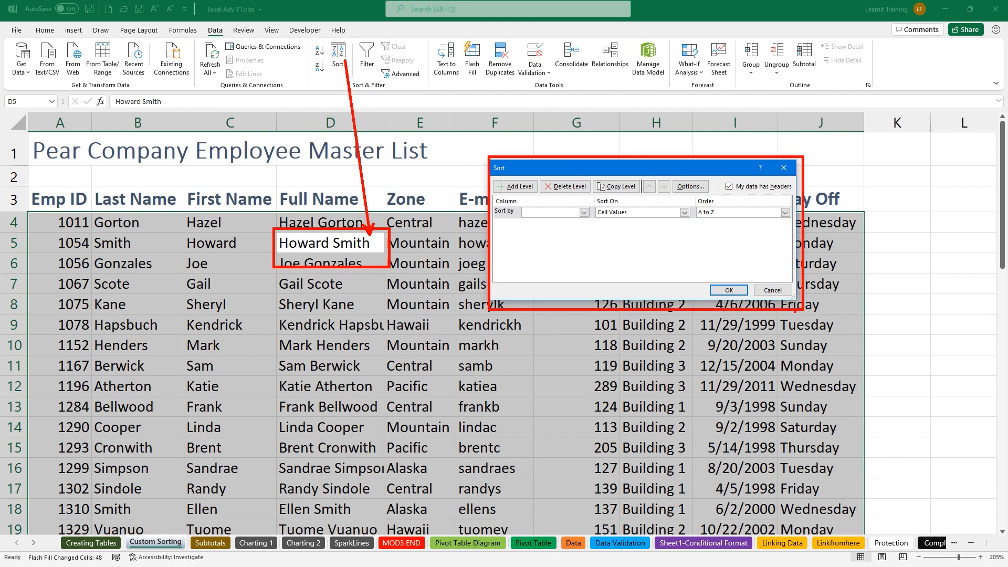
{"action": "key", "text": "Escape"}
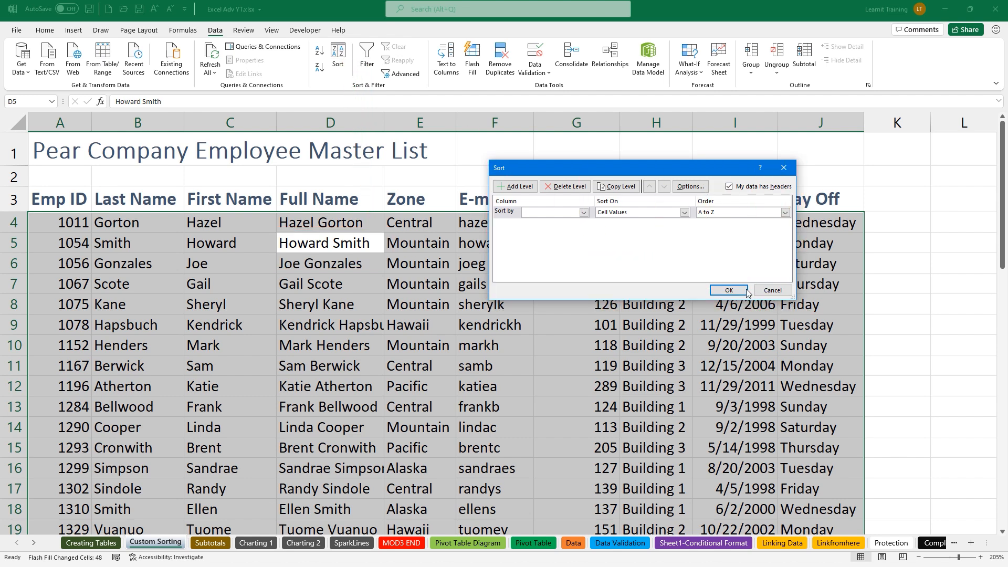
{"action": "left_click", "coordinate": [587, 216]}
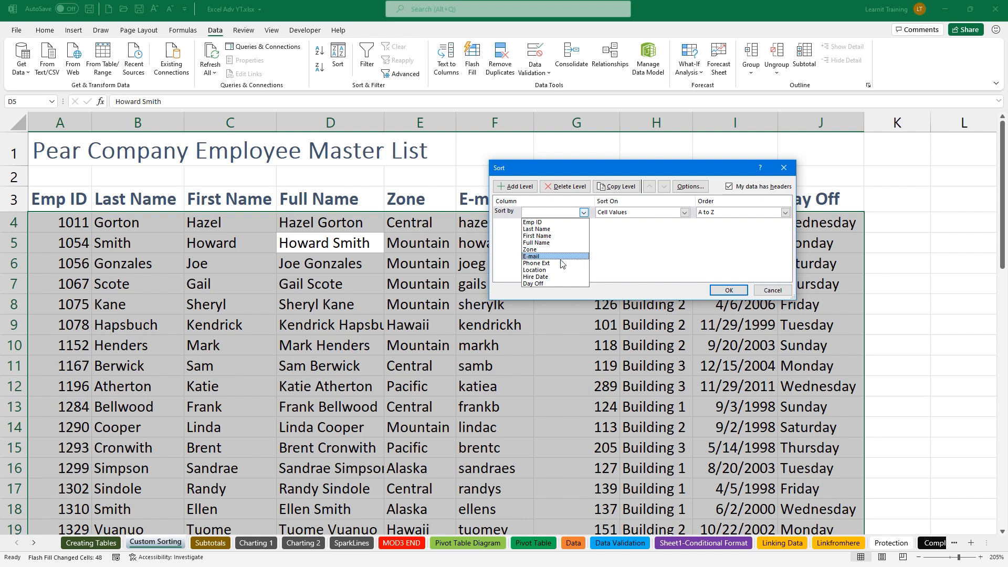
{"action": "left_click", "coordinate": [544, 283]}
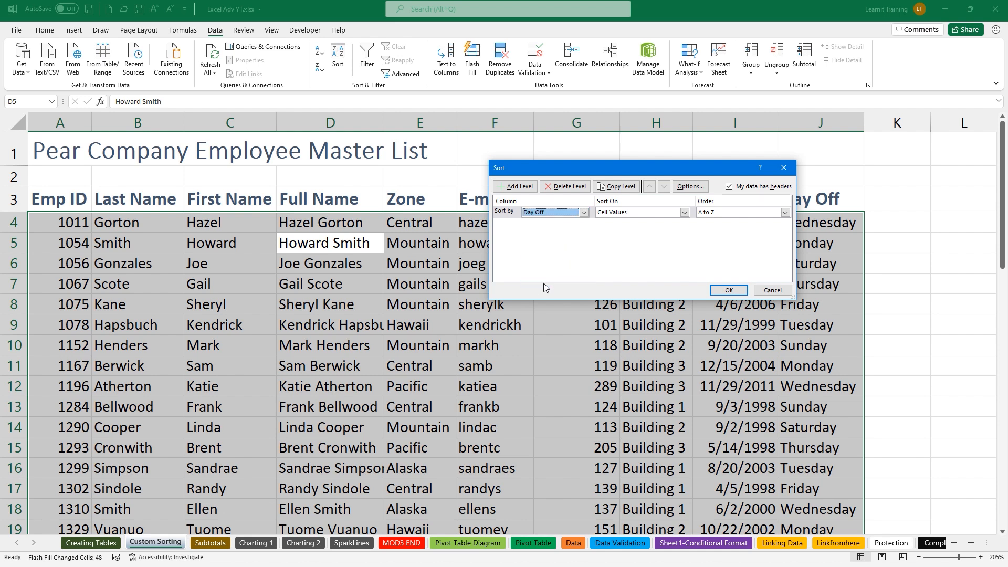
{"action": "left_click", "coordinate": [626, 215]}
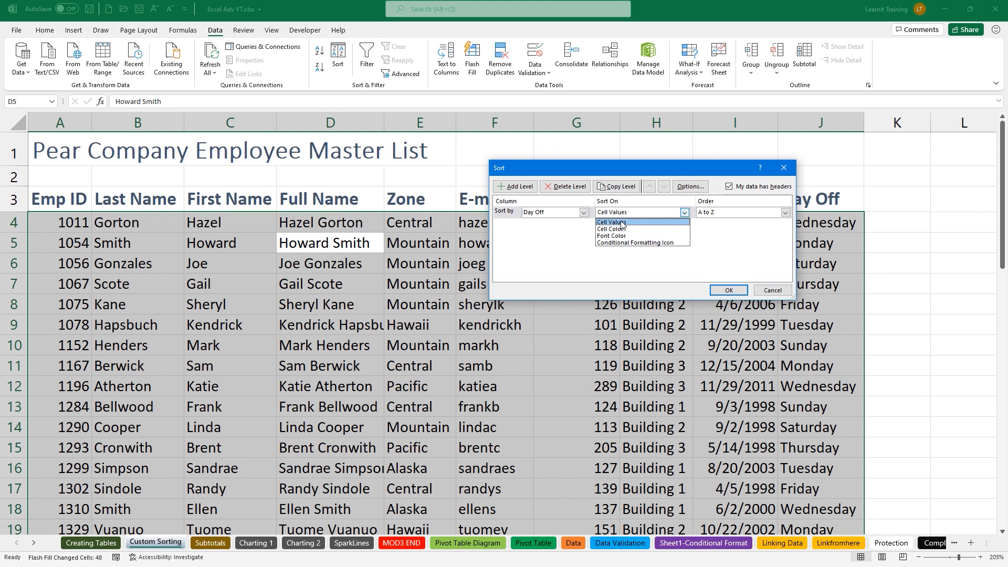
{"action": "left_click", "coordinate": [622, 222]}
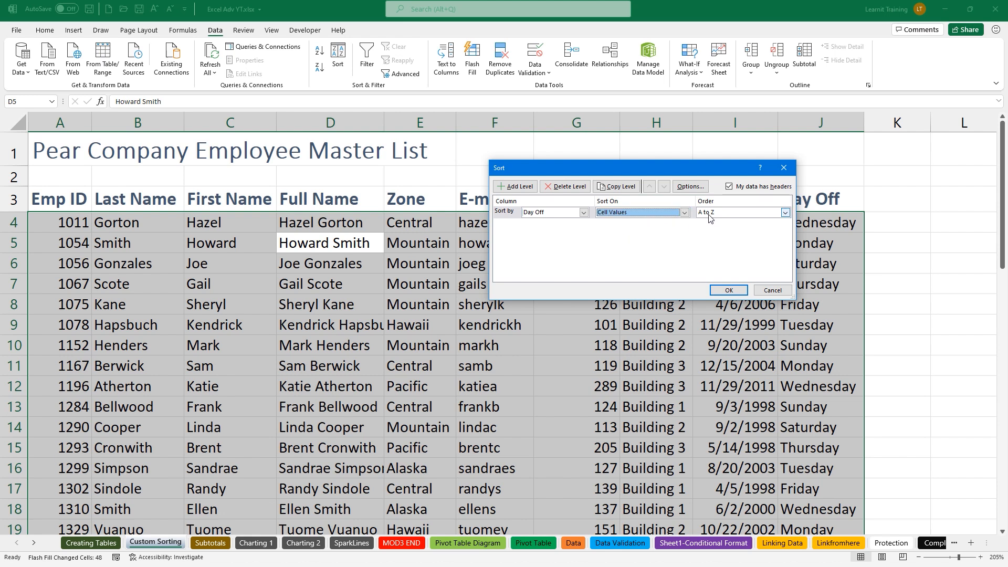
{"action": "left_click", "coordinate": [728, 290]}
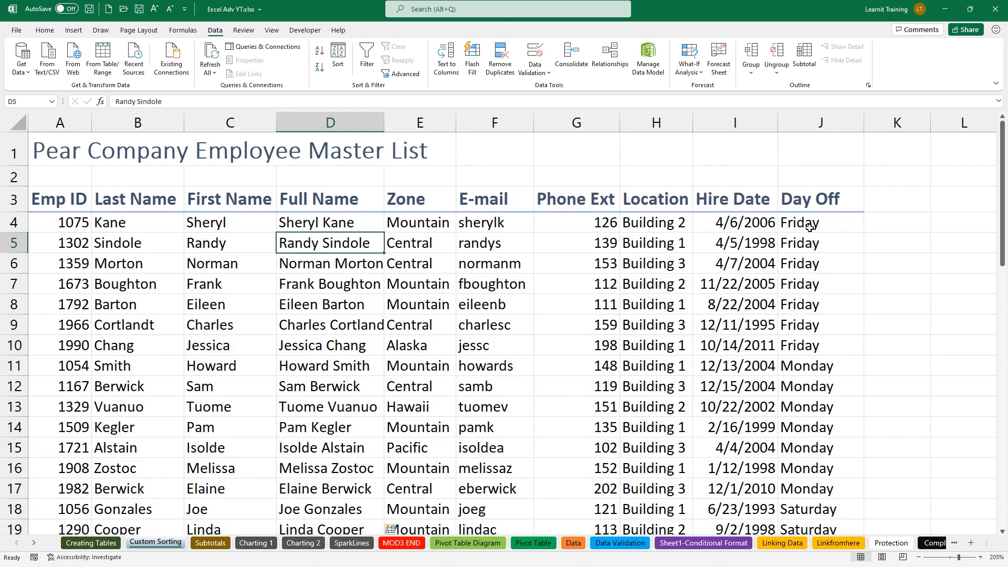
Sort Day Off by the Sunday, Monday, Tuesday… custom list order
{"action": "left_click", "coordinate": [339, 50]}
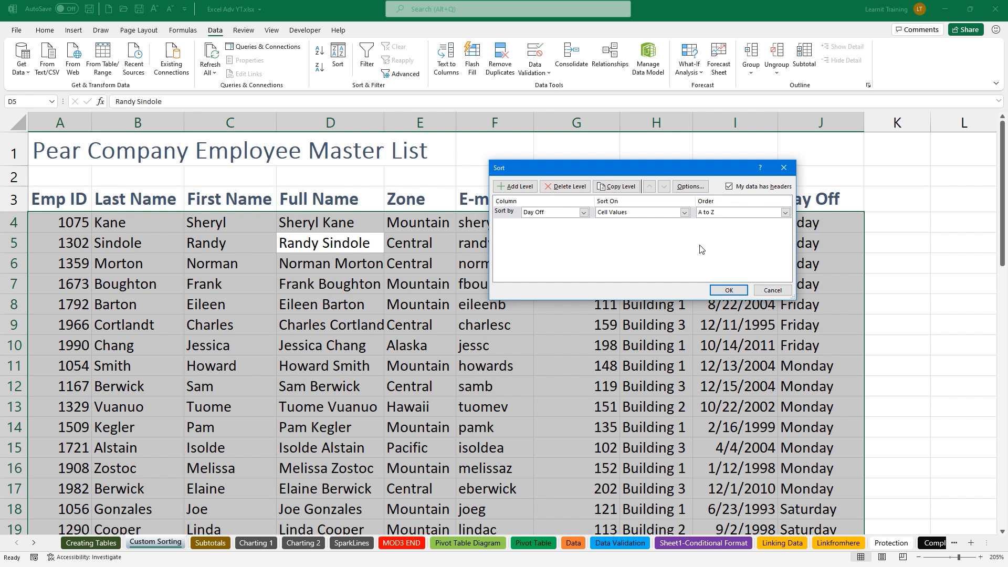
{"action": "left_click", "coordinate": [716, 215]}
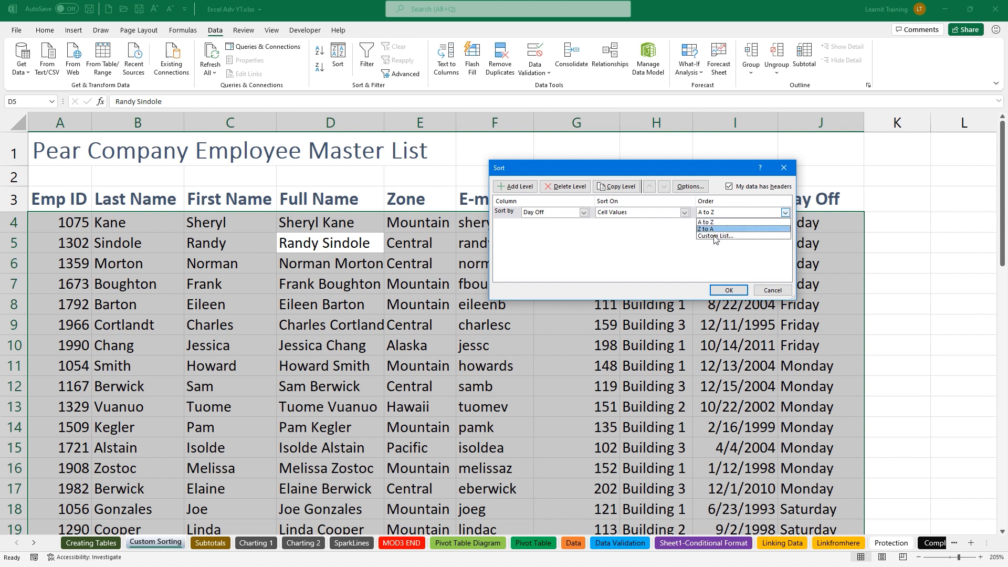
{"action": "left_click", "coordinate": [714, 239]}
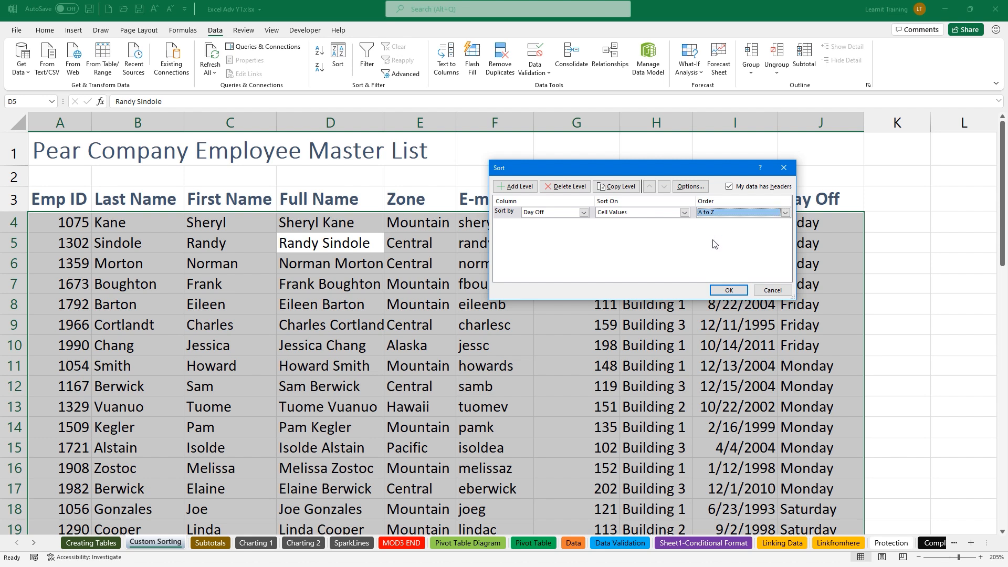
{"action": "left_click", "coordinate": [720, 213]}
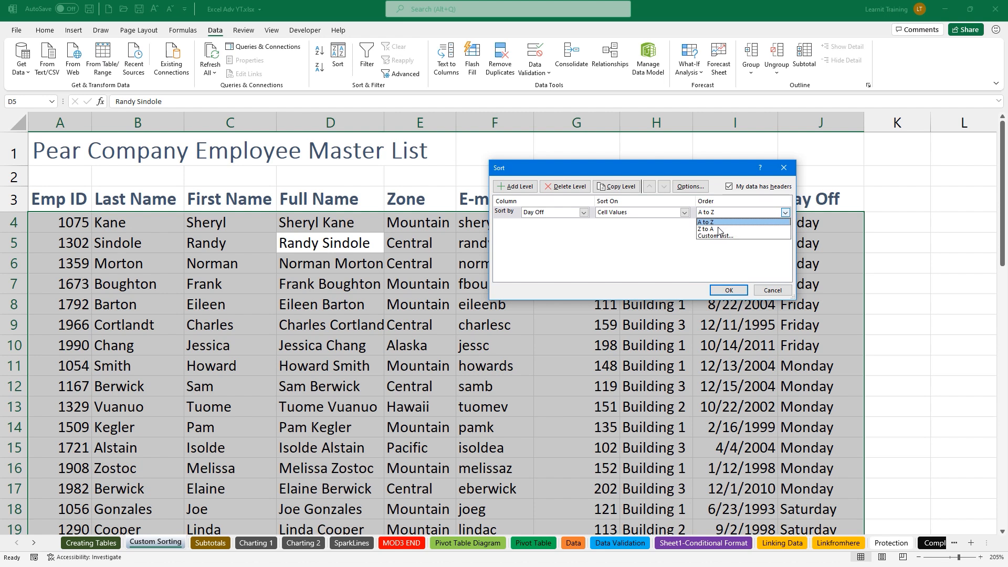
{"action": "left_click", "coordinate": [718, 236]}
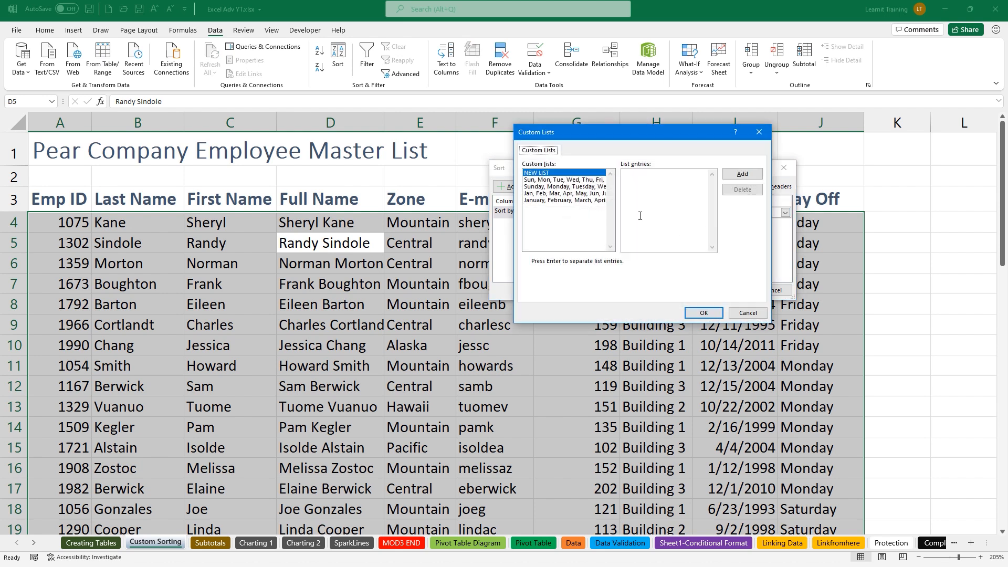
{"action": "left_click", "coordinate": [598, 188]}
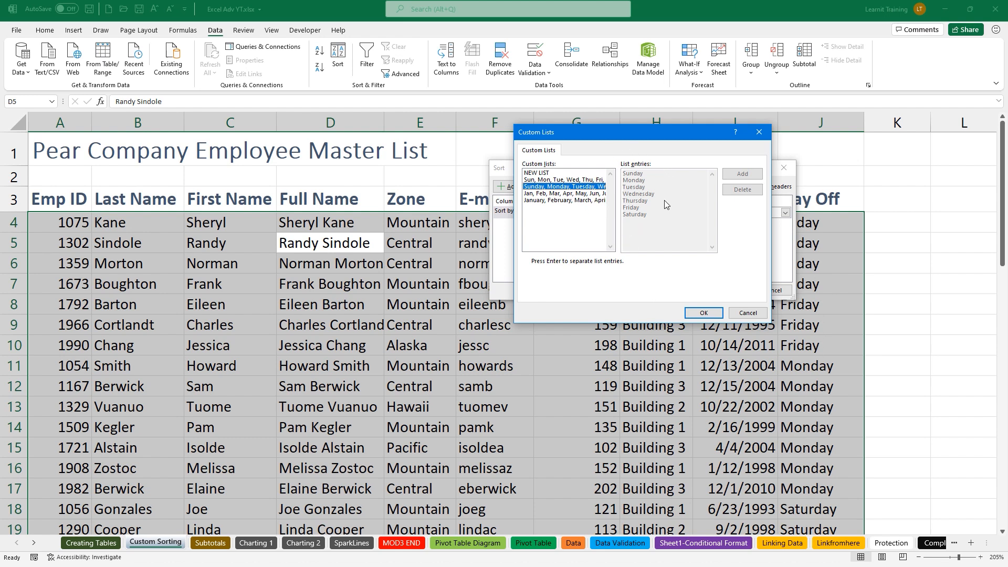
{"action": "left_click", "coordinate": [705, 313]}
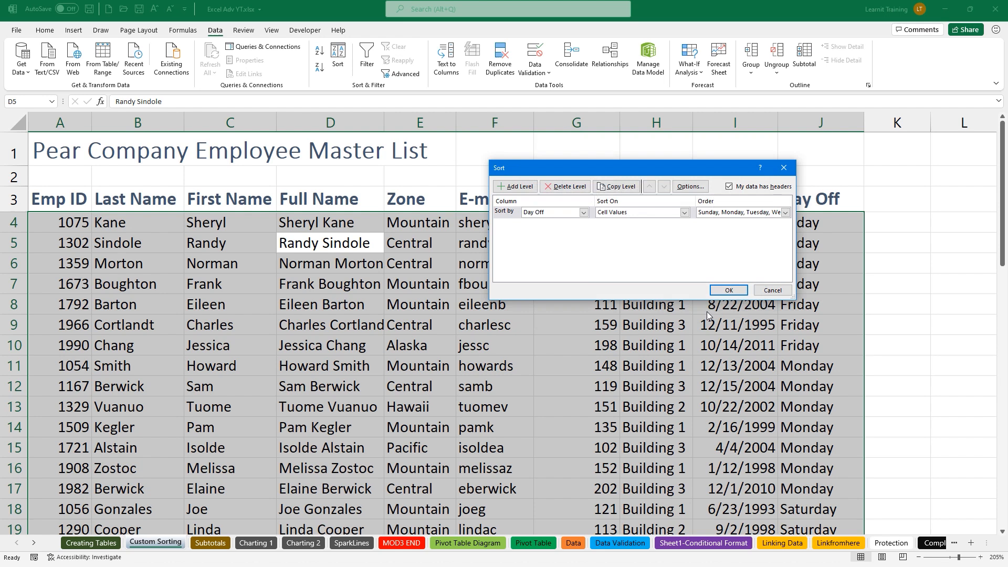
{"action": "left_click", "coordinate": [729, 291]}
{"action": "left_click", "coordinate": [789, 225]}
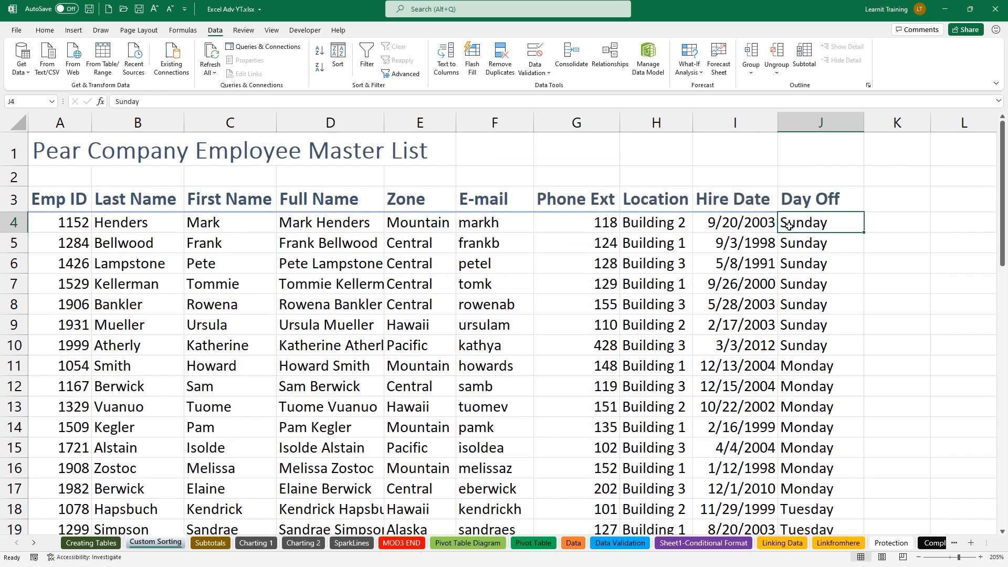
Select the Sunday cells J4:J10 and cancel the partial-selection sort warning
{"action": "left_click_drag", "start_coordinate": [789, 226], "coordinate": [799, 342]}
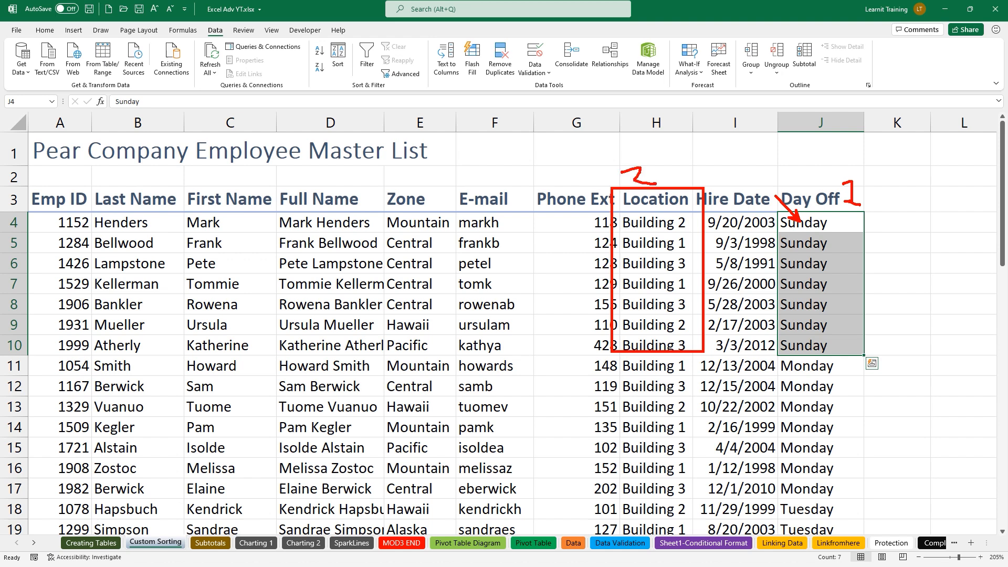
{"action": "left_click", "coordinate": [337, 64]}
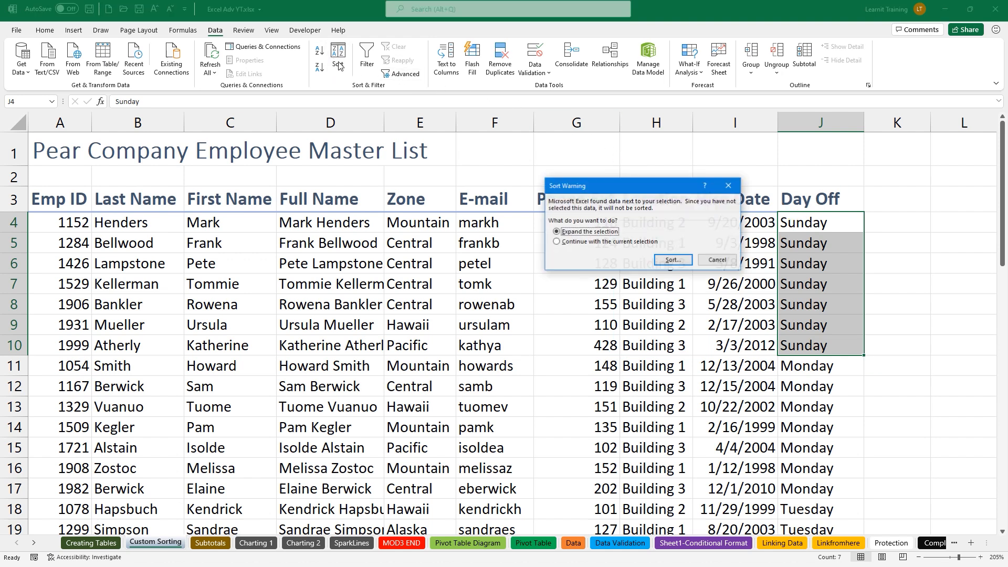
{"action": "left_click", "coordinate": [717, 260]}
{"action": "left_click", "coordinate": [700, 281]}
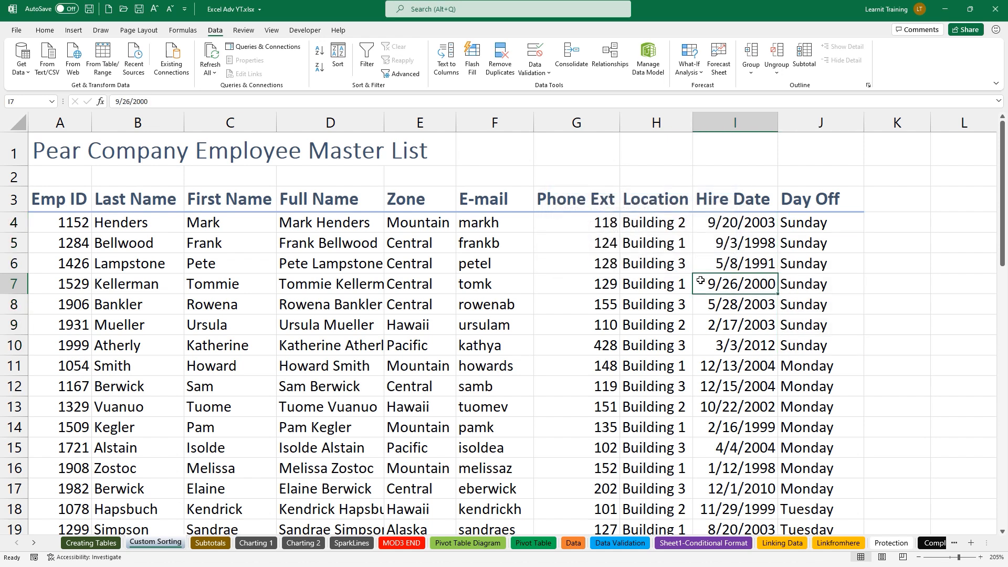
Add a second sort level by Location under Day Off and apply it
{"action": "left_click", "coordinate": [345, 53]}
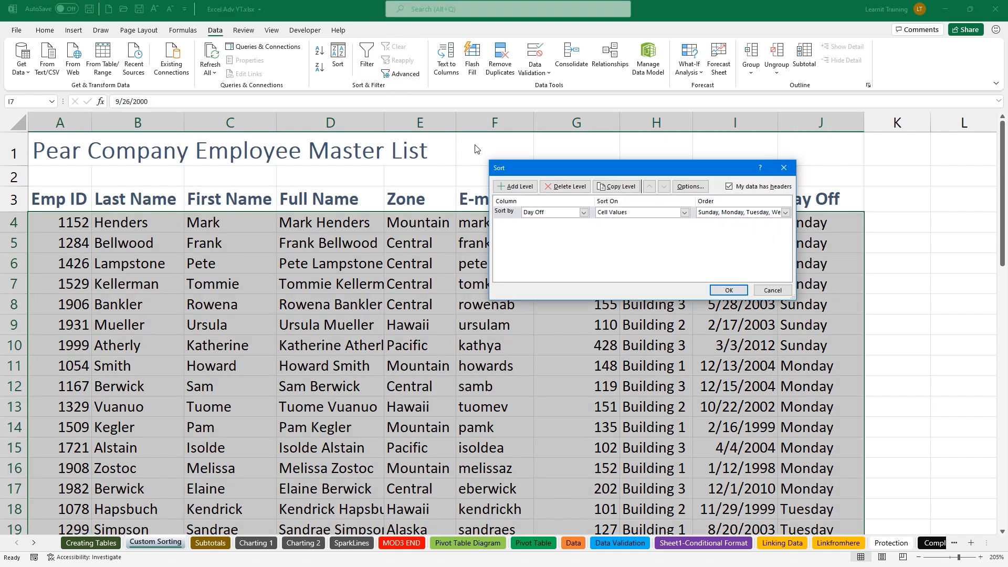
{"action": "left_click", "coordinate": [507, 190]}
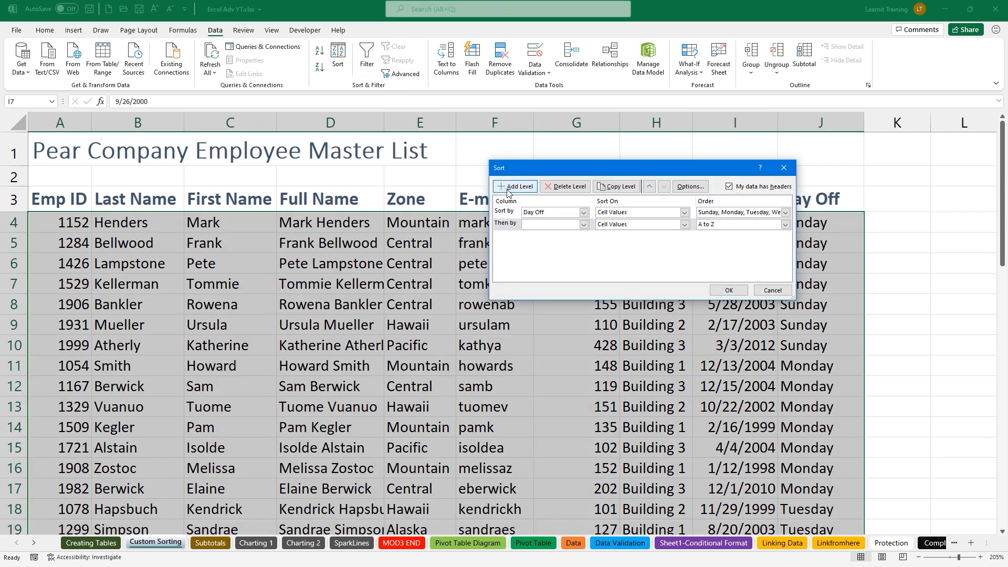
{"action": "left_click", "coordinate": [583, 224]}
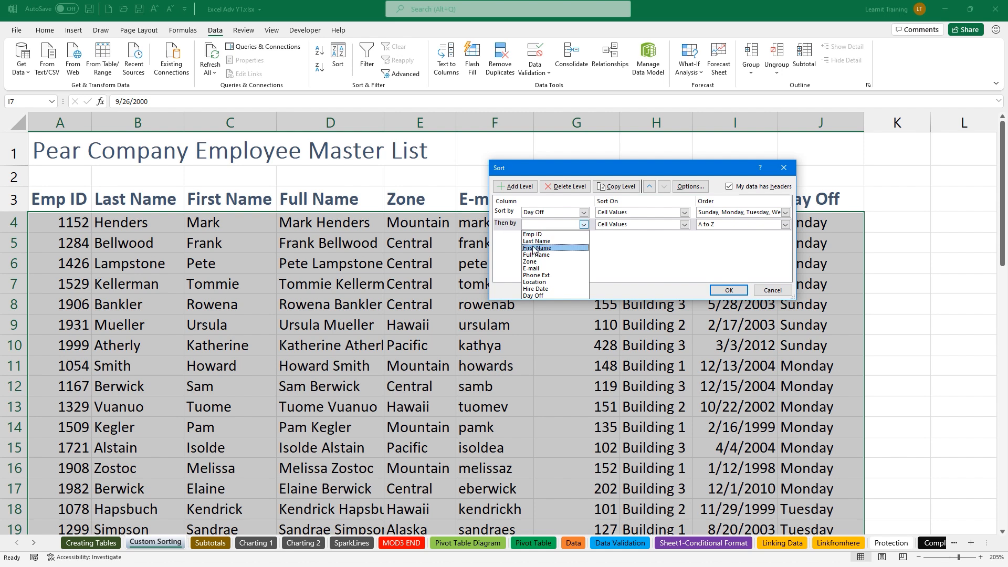
{"action": "left_click", "coordinate": [535, 282]}
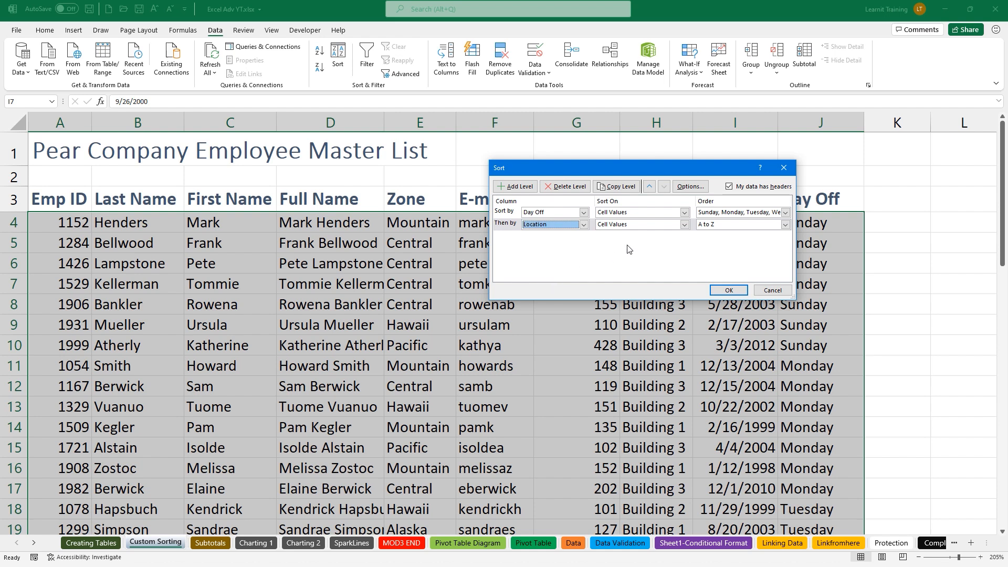
{"action": "left_click", "coordinate": [740, 289]}
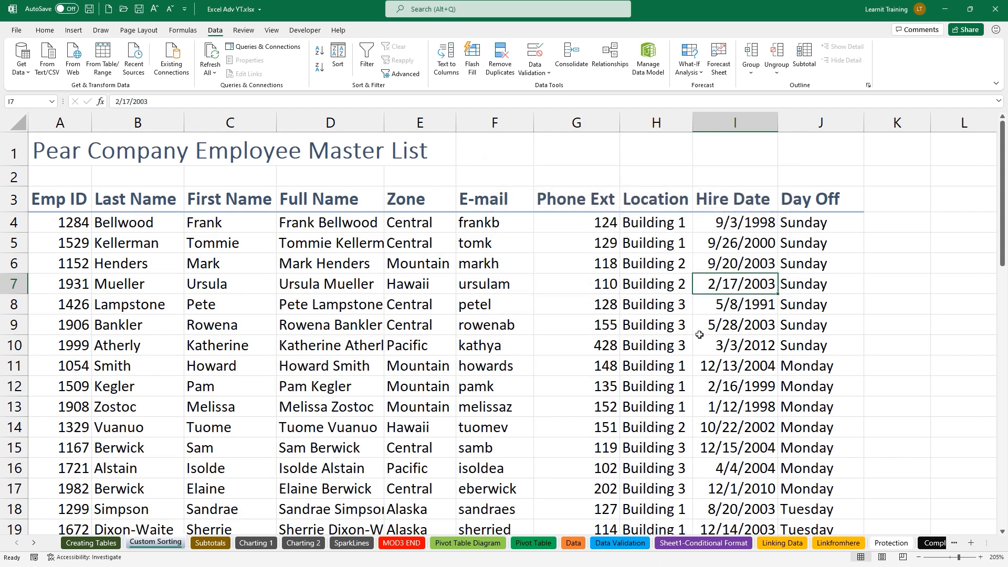
{"action": "left_click_drag", "start_coordinate": [804, 228], "coordinate": [791, 343]}
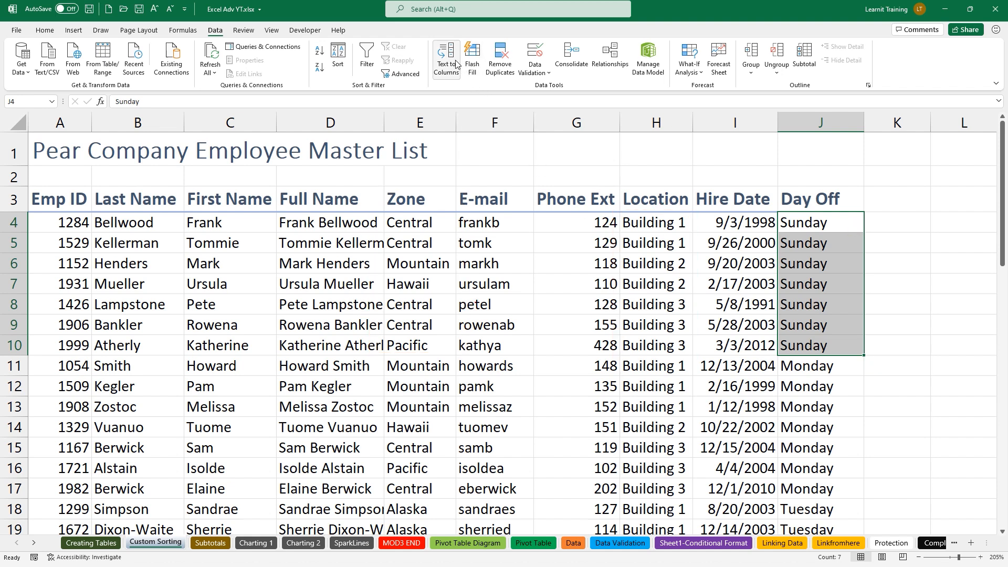
{"action": "left_click", "coordinate": [338, 53]}
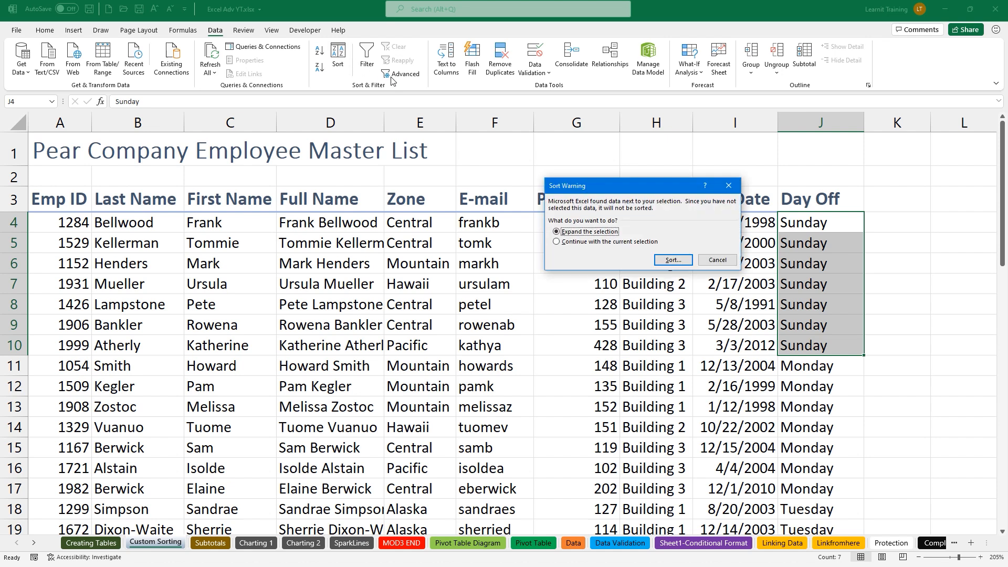
{"action": "left_click", "coordinate": [717, 261]}
{"action": "left_click", "coordinate": [637, 284]}
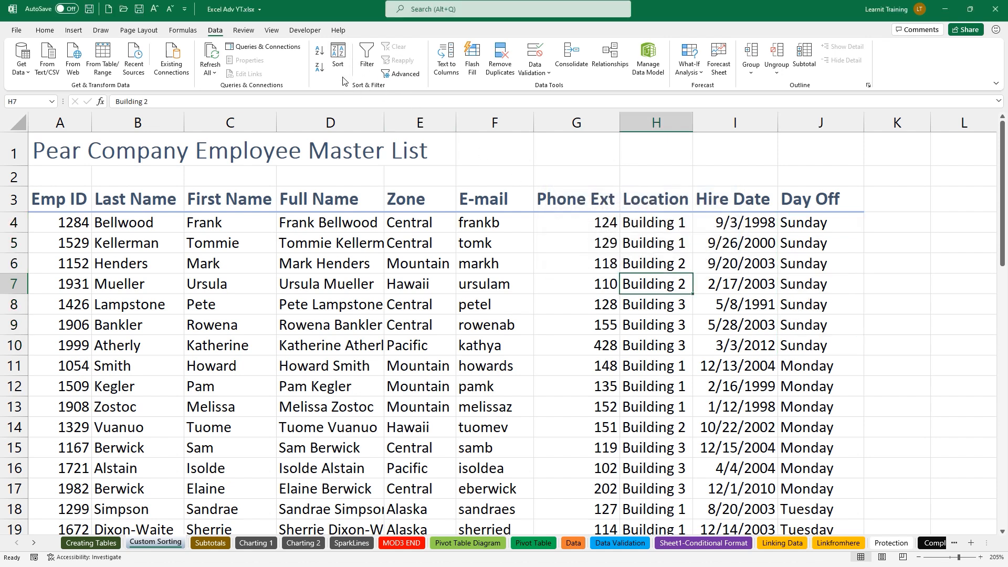
{"action": "left_click", "coordinate": [338, 55]}
{"action": "left_click", "coordinate": [517, 225]}
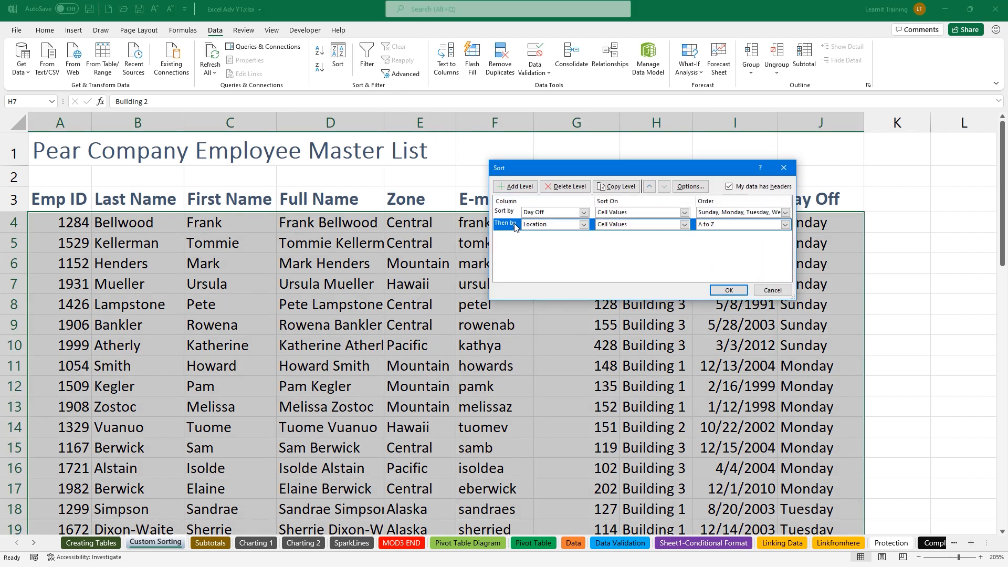
{"action": "left_click", "coordinate": [515, 187]}
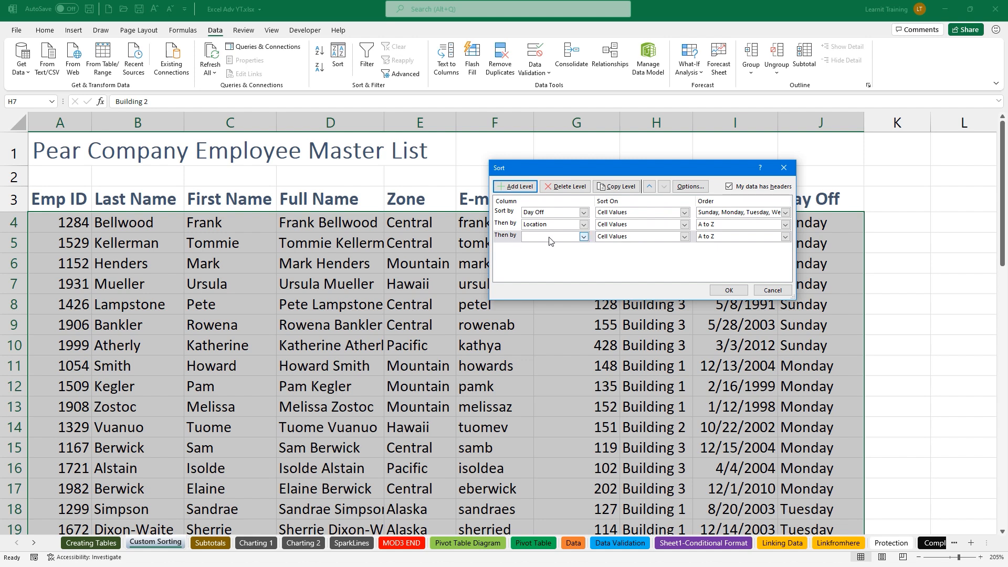
{"action": "left_click", "coordinate": [583, 236]}
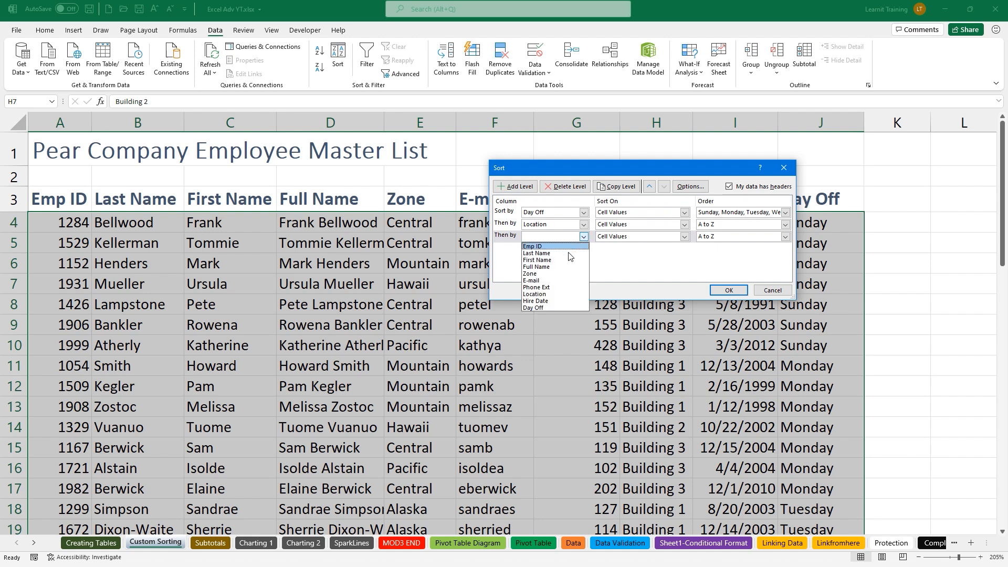
{"action": "left_click", "coordinate": [544, 278]}
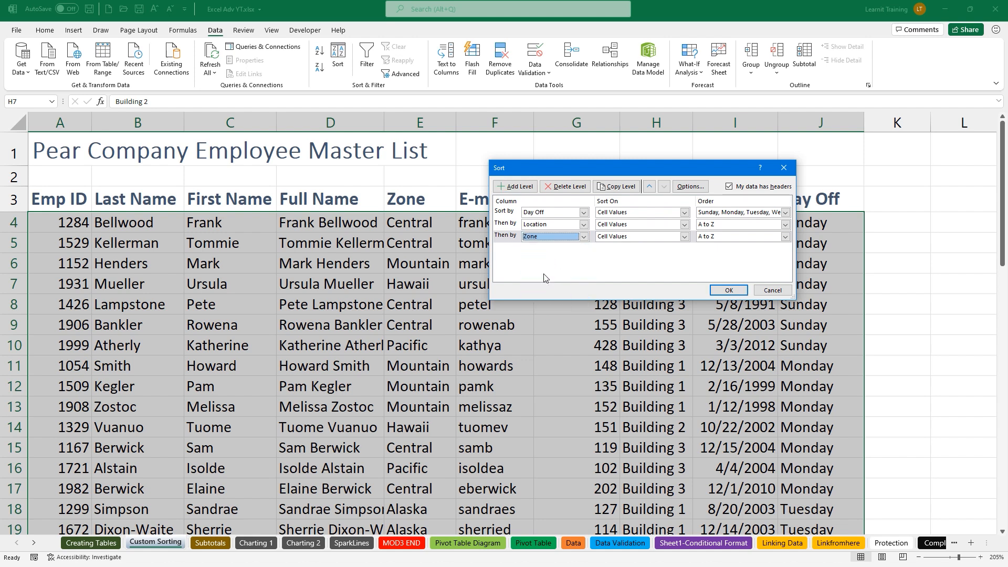
{"action": "left_click", "coordinate": [738, 290]}
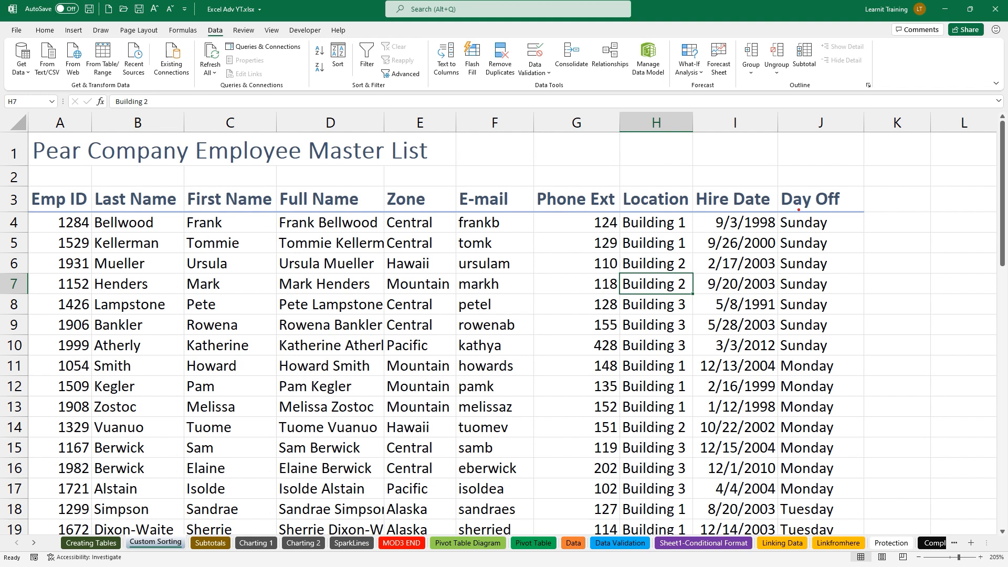
{"action": "left_click_drag", "start_coordinate": [768, 205], "coordinate": [868, 358]}
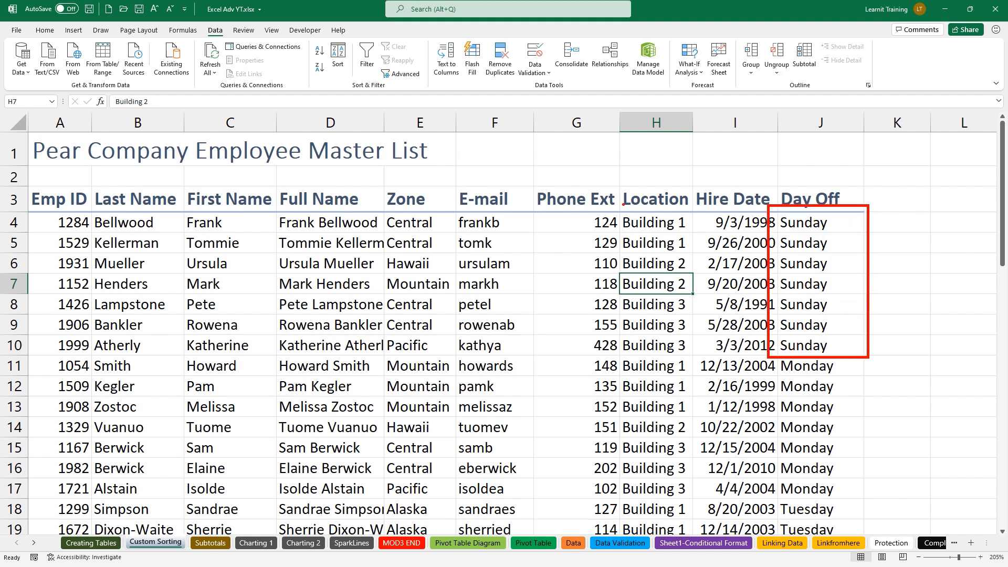
{"action": "mouse_move", "coordinate": [623, 205]}
{"action": "left_mouse_down"}
{"action": "mouse_move", "coordinate": [632, 243]}
{"action": "mouse_move", "coordinate": [704, 358]}
{"action": "left_mouse_up"}
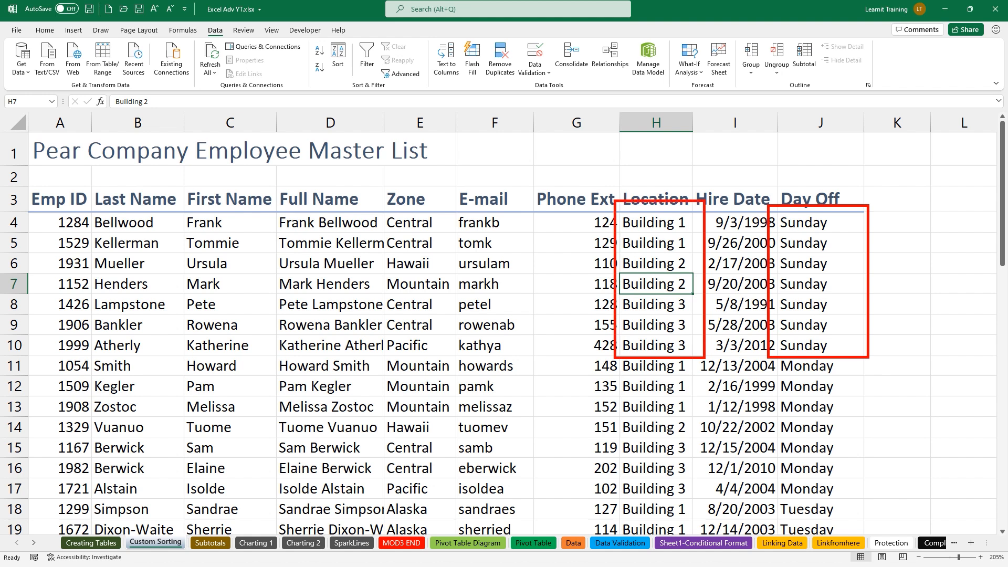
{"action": "mouse_move", "coordinate": [372, 191]}
{"action": "left_mouse_down"}
{"action": "mouse_move", "coordinate": [407, 271]}
{"action": "mouse_move", "coordinate": [475, 361]}
{"action": "left_mouse_up"}
{"action": "mouse_move", "coordinate": [451, 279]}
{"action": "left_mouse_down"}
{"action": "mouse_move", "coordinate": [495, 326]}
{"action": "mouse_move", "coordinate": [436, 314]}
{"action": "left_mouse_up"}
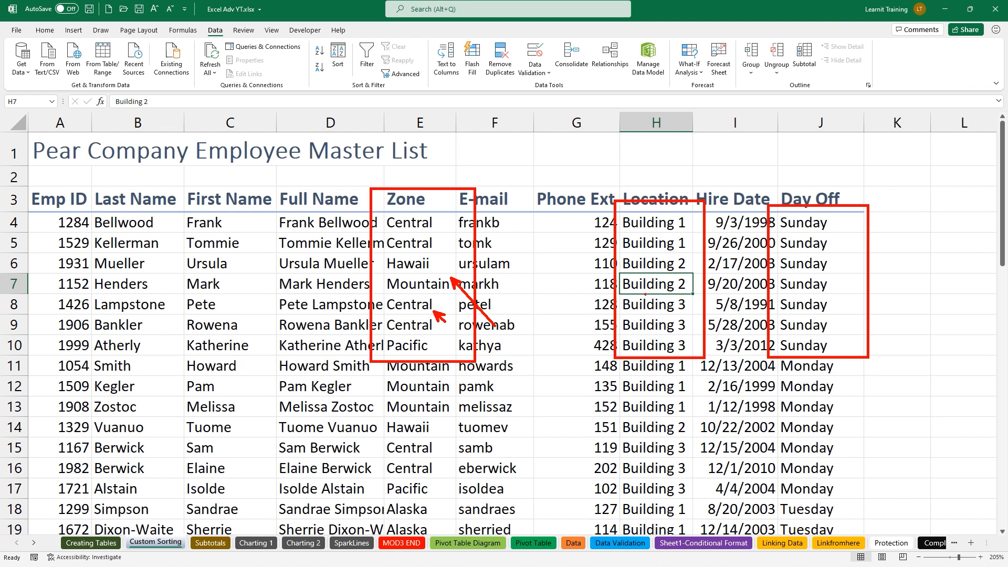
{"action": "left_click_drag", "start_coordinate": [619, 311], "coordinate": [565, 311]}
{"action": "key", "text": "Escape"}
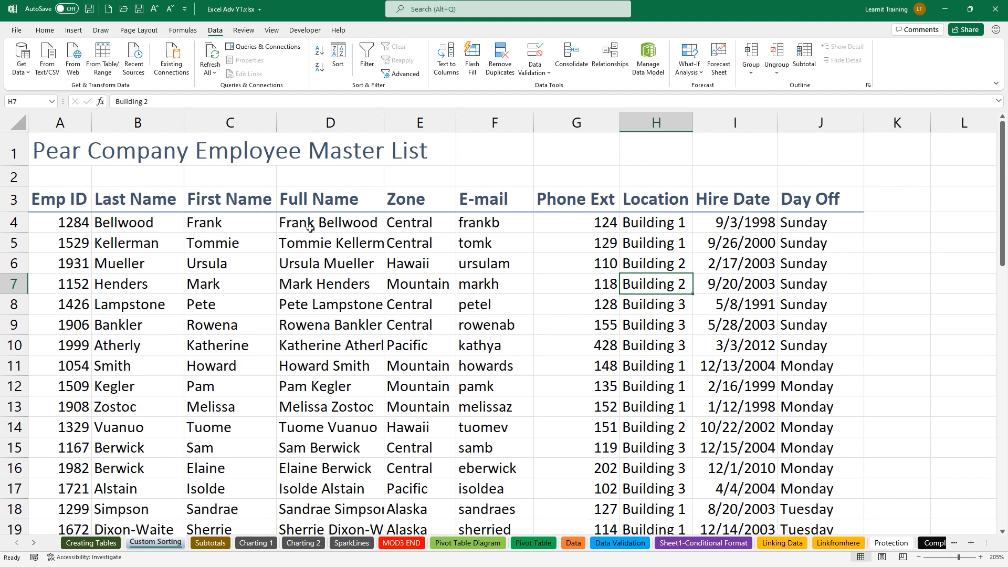
{"action": "mouse_move", "coordinate": [84, 183]}
{"action": "left_mouse_down"}
{"action": "mouse_move", "coordinate": [198, 347]}
{"action": "mouse_move", "coordinate": [200, 365]}
{"action": "left_mouse_up"}
{"action": "key", "text": "Escape"}
{"action": "left_click", "coordinate": [338, 57]}
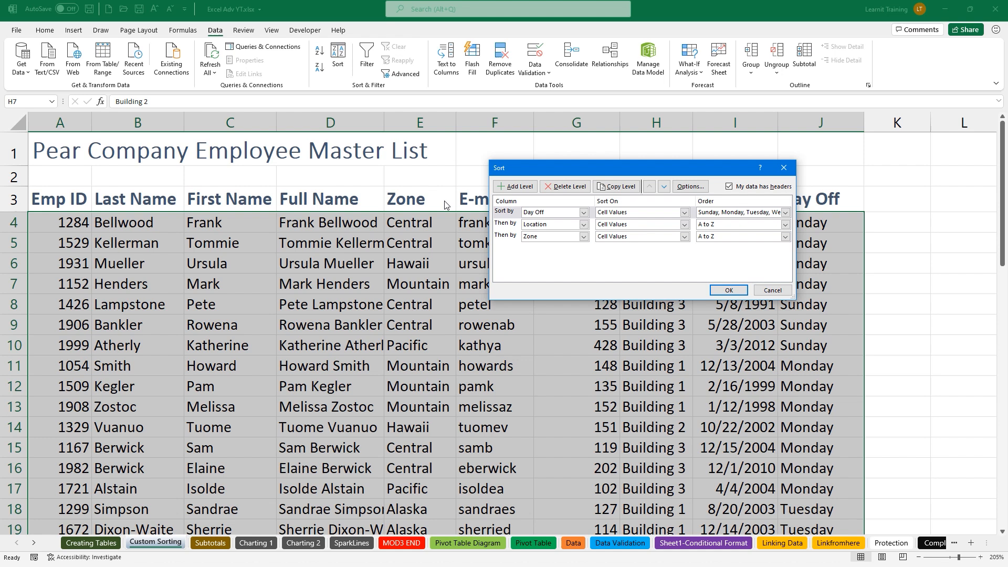
Add a Last Name level after Zone and apply the four-level sort
{"action": "left_click", "coordinate": [507, 236]}
{"action": "left_click", "coordinate": [515, 186]}
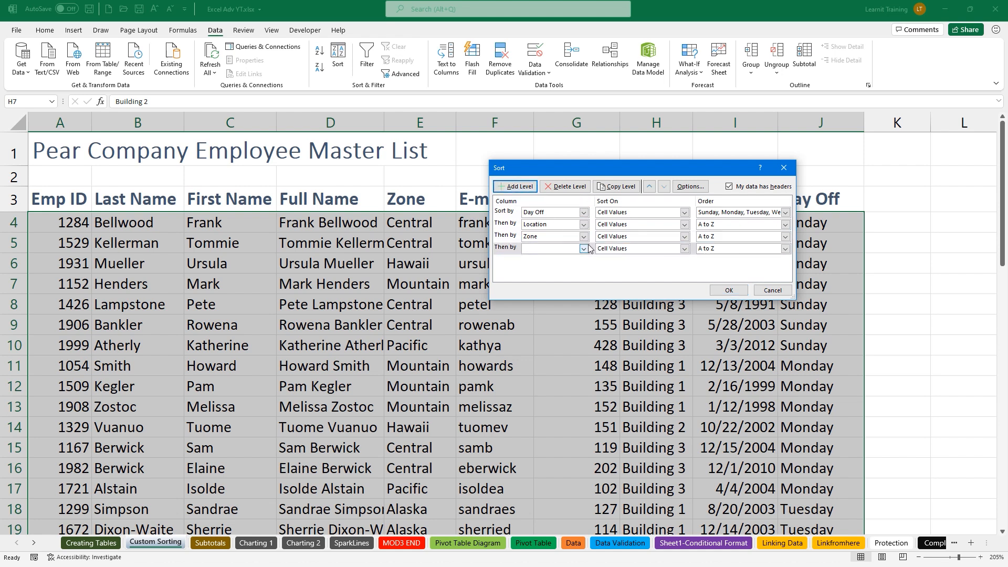
{"action": "left_click", "coordinate": [583, 248]}
{"action": "left_click", "coordinate": [568, 267]}
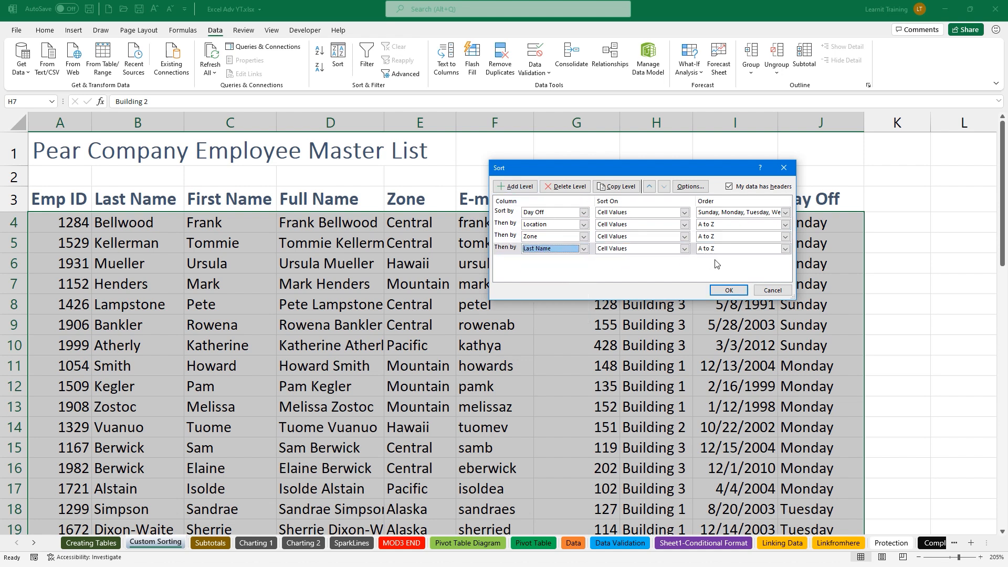
{"action": "left_click", "coordinate": [730, 291]}
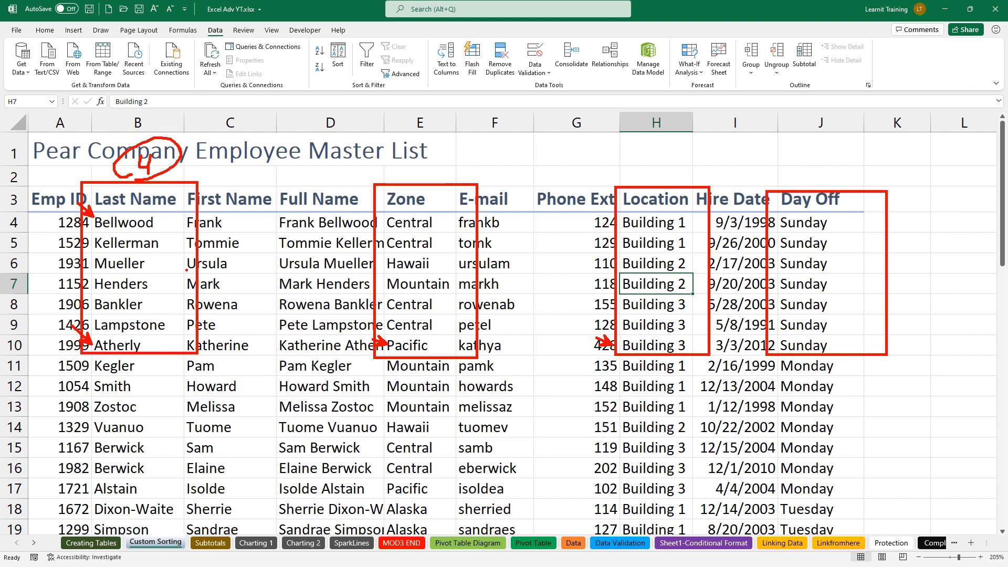
{"action": "key", "text": "Escape"}
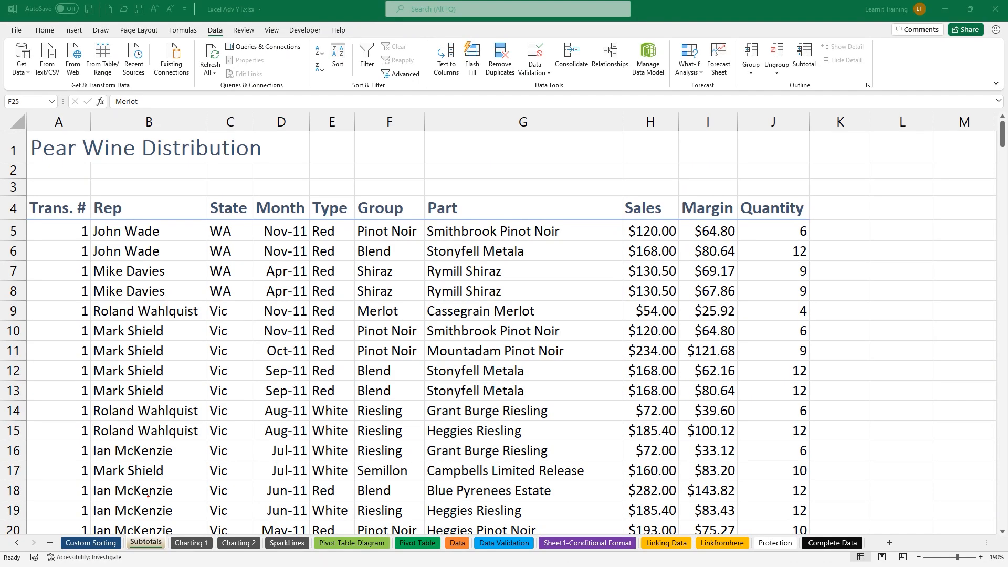
Mark the Subtotals sheet tab, Pear Wine Distribution title and column headers with ink
{"action": "left_click_drag", "start_coordinate": [141, 531], "coordinate": [143, 474]}
{"action": "left_click_drag", "start_coordinate": [119, 524], "coordinate": [168, 561]}
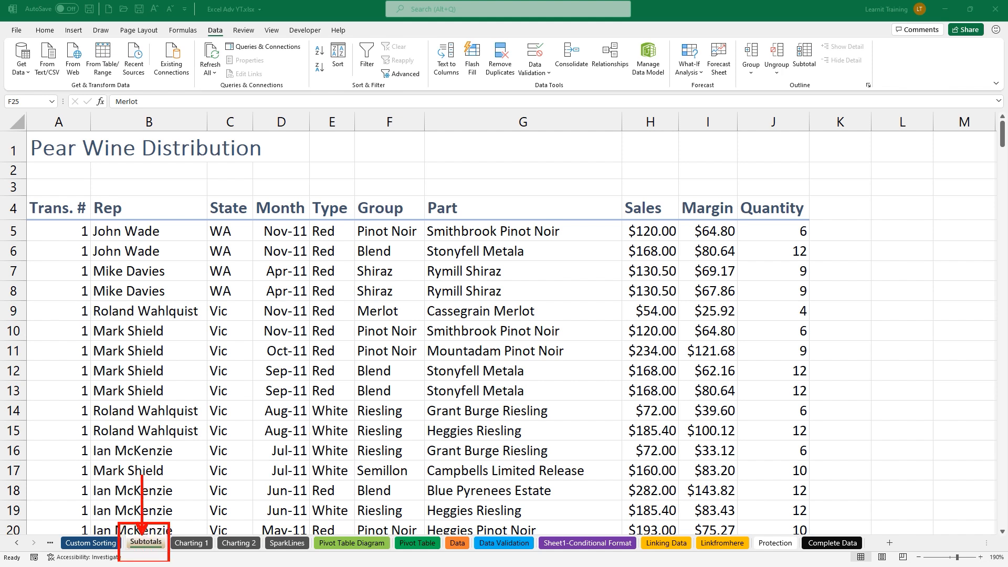
{"action": "left_click_drag", "start_coordinate": [23, 166], "coordinate": [270, 165]}
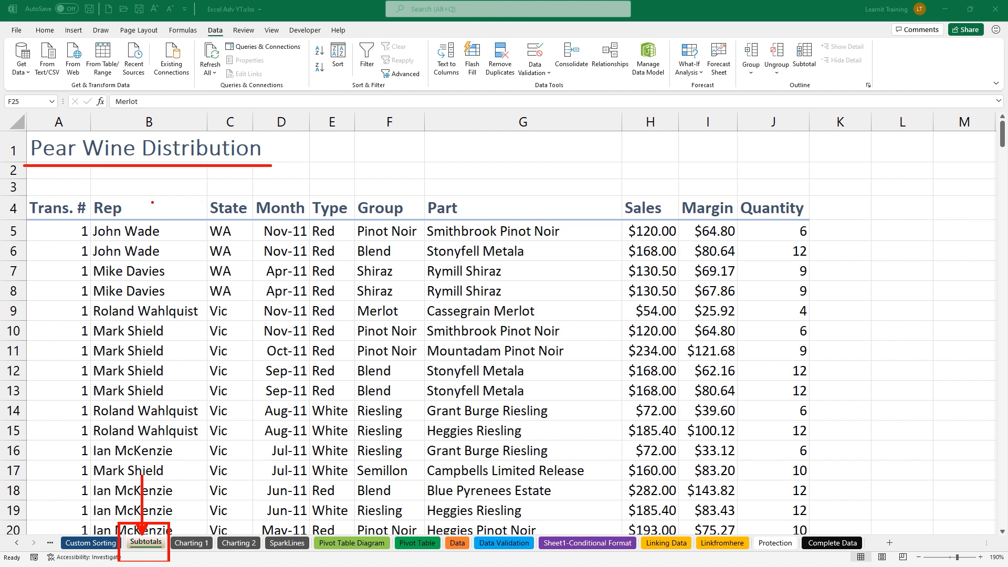
{"action": "left_click_drag", "start_coordinate": [152, 202], "coordinate": [181, 183]}
{"action": "left_click_drag", "start_coordinate": [387, 198], "coordinate": [406, 179]}
{"action": "left_click_drag", "start_coordinate": [458, 201], "coordinate": [480, 183]}
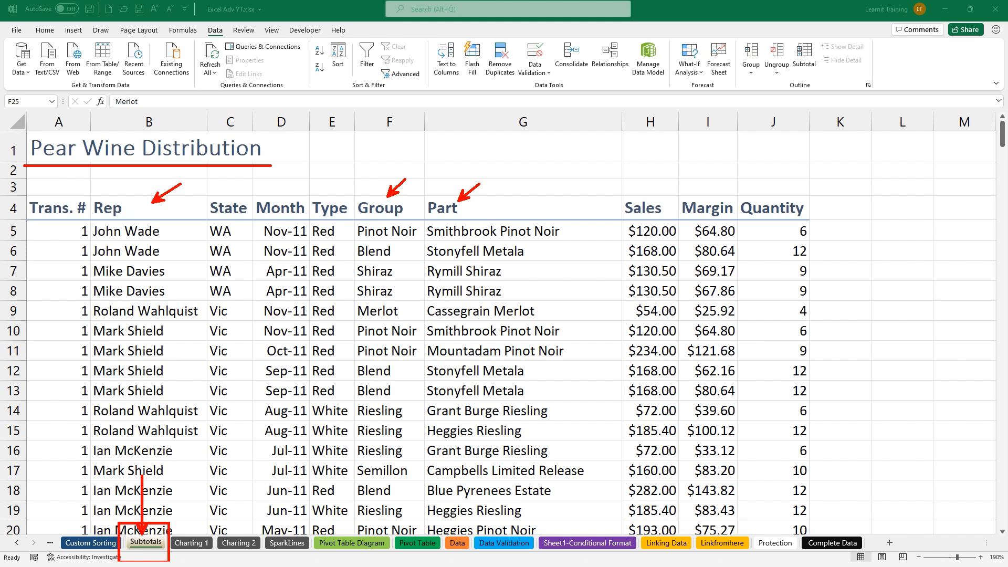
{"action": "mouse_move", "coordinate": [609, 182]}
{"action": "left_mouse_down"}
{"action": "mouse_move", "coordinate": [627, 209]}
{"action": "mouse_move", "coordinate": [726, 231]}
{"action": "mouse_move", "coordinate": [811, 222]}
{"action": "mouse_move", "coordinate": [846, 202]}
{"action": "left_mouse_up"}
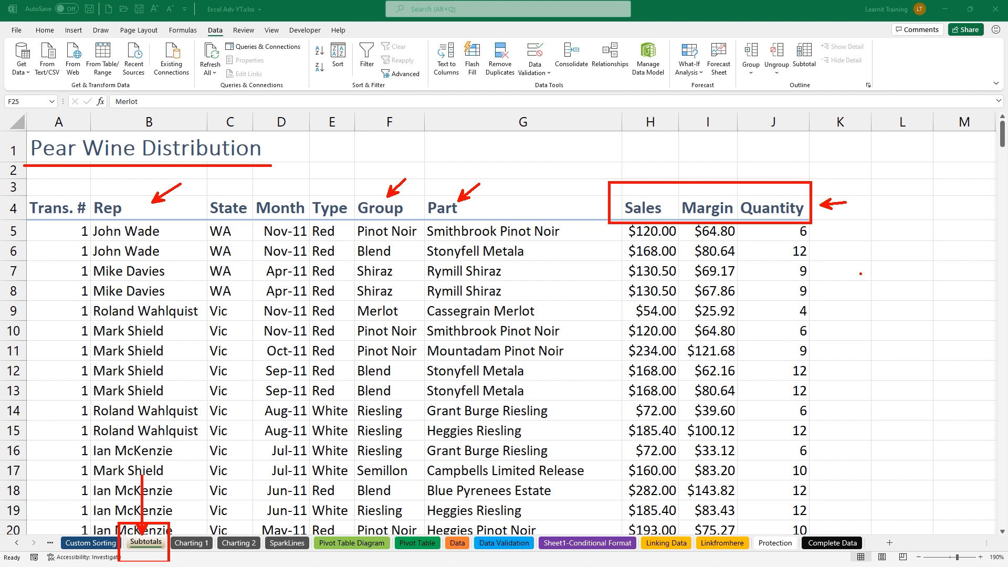
{"action": "key", "text": "Escape"}
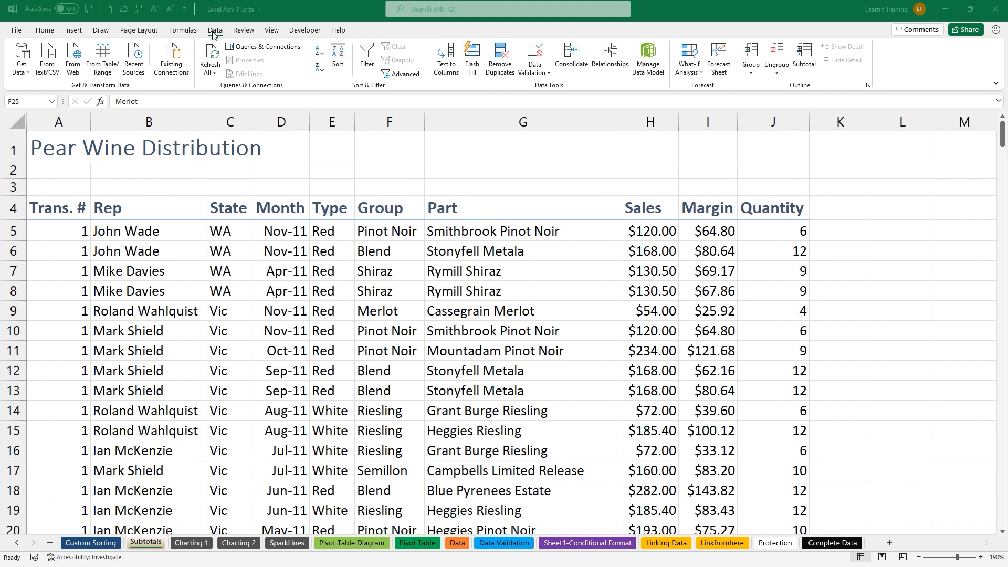
Highlight the Data tab's Subtotal and Outline commands with ink
{"action": "left_click_drag", "start_coordinate": [197, 18], "coordinate": [228, 43]}
{"action": "mouse_move", "coordinate": [728, 33]}
{"action": "left_mouse_down"}
{"action": "mouse_move", "coordinate": [838, 98]}
{"action": "mouse_move", "coordinate": [888, 96]}
{"action": "left_mouse_up"}
{"action": "left_click_drag", "start_coordinate": [813, 78], "coordinate": [852, 123]}
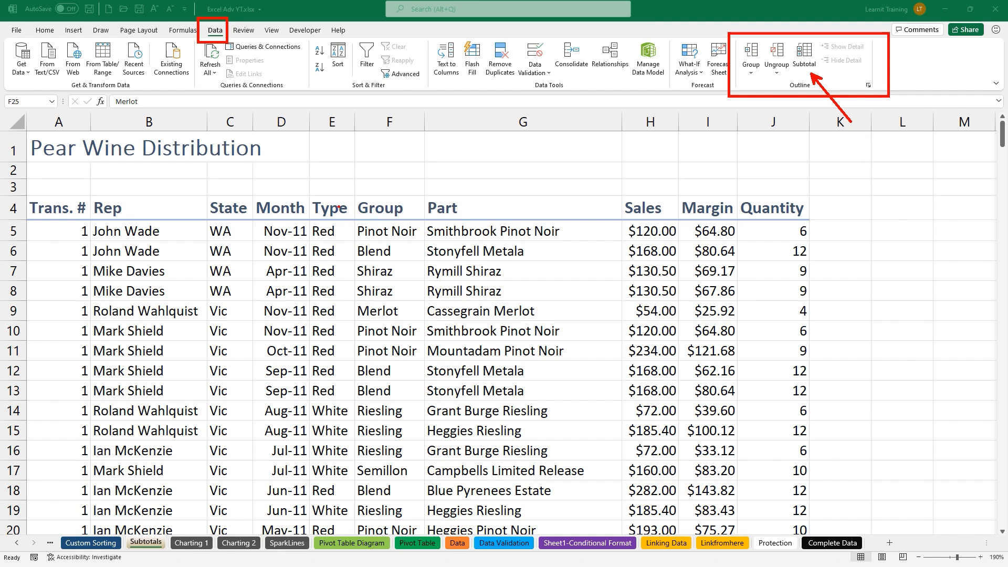
Annotate the Type column's Red-to-White change and the Sales and Margin headers, noting 'sorted'
{"action": "left_click_drag", "start_coordinate": [337, 204], "coordinate": [336, 147]}
{"action": "left_click_drag", "start_coordinate": [309, 399], "coordinate": [296, 348]}
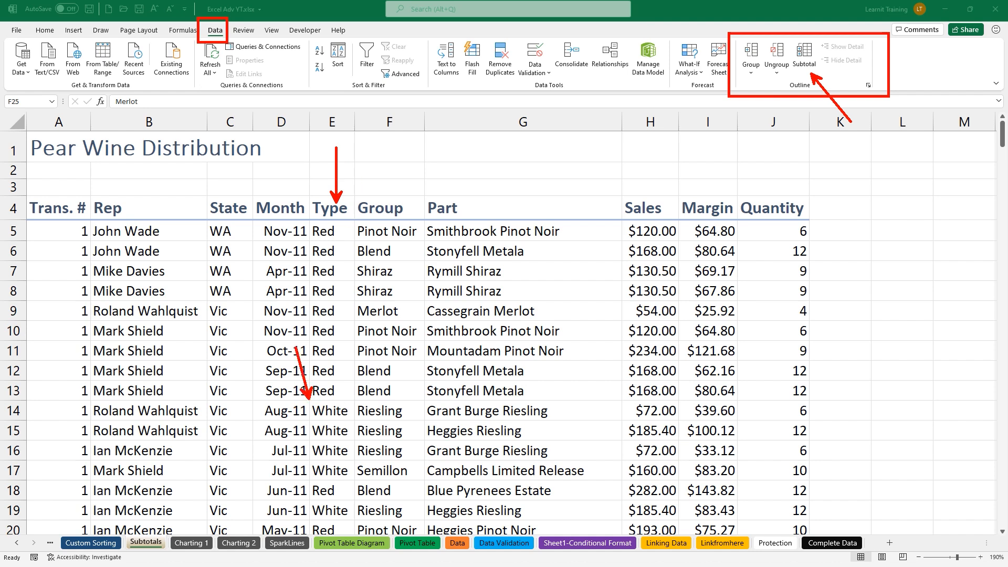
{"action": "left_click_drag", "start_coordinate": [304, 400], "coordinate": [370, 400]}
{"action": "left_click_drag", "start_coordinate": [631, 194], "coordinate": [637, 162]}
{"action": "left_click_drag", "start_coordinate": [695, 200], "coordinate": [692, 172]}
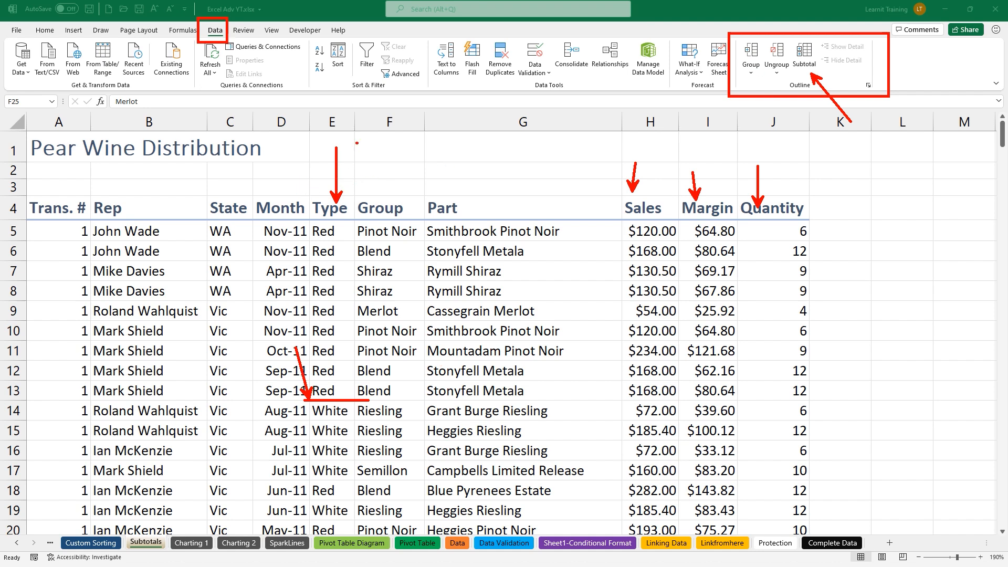
{"action": "mouse_move", "coordinate": [357, 143]}
{"action": "left_mouse_down"}
{"action": "mouse_move", "coordinate": [321, 145]}
{"action": "mouse_move", "coordinate": [312, 184]}
{"action": "mouse_move", "coordinate": [344, 220]}
{"action": "mouse_move", "coordinate": [373, 160]}
{"action": "mouse_move", "coordinate": [341, 128]}
{"action": "mouse_move", "coordinate": [326, 141]}
{"action": "left_mouse_up"}
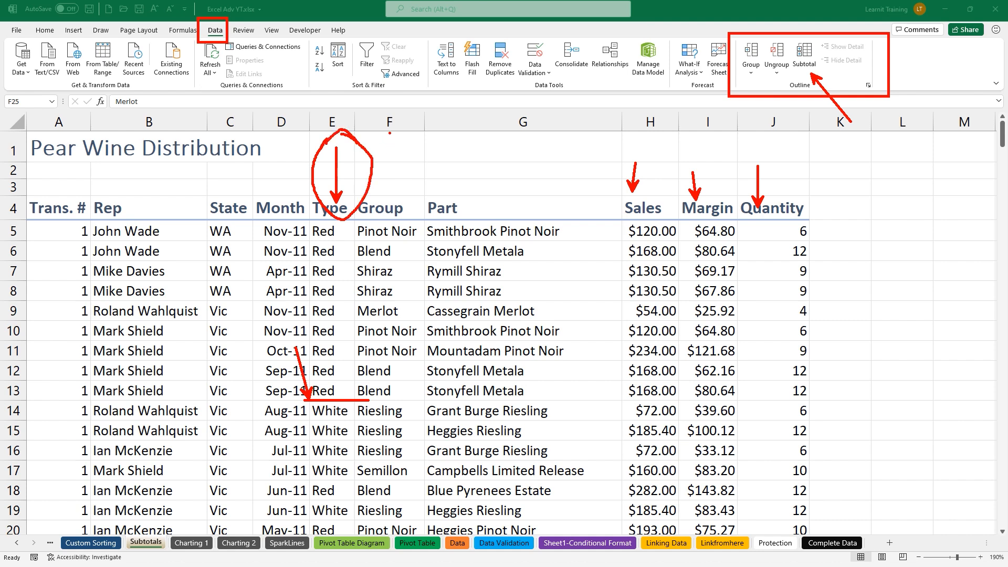
{"action": "type", "text": "tsorted"}
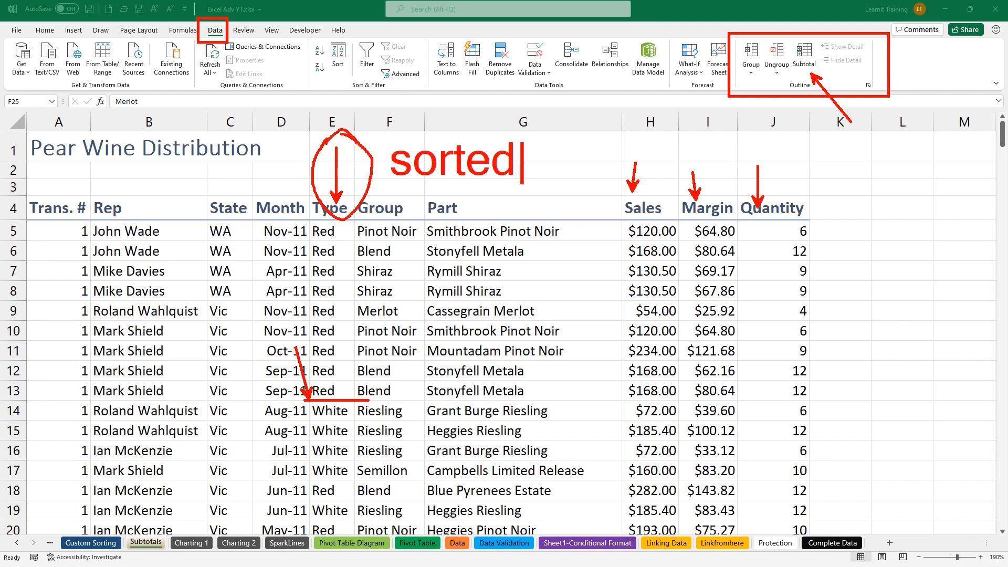
{"action": "key", "text": "Escape"}
{"action": "left_click_drag", "start_coordinate": [307, 474], "coordinate": [289, 457]}
{"action": "key", "text": "Escape"}
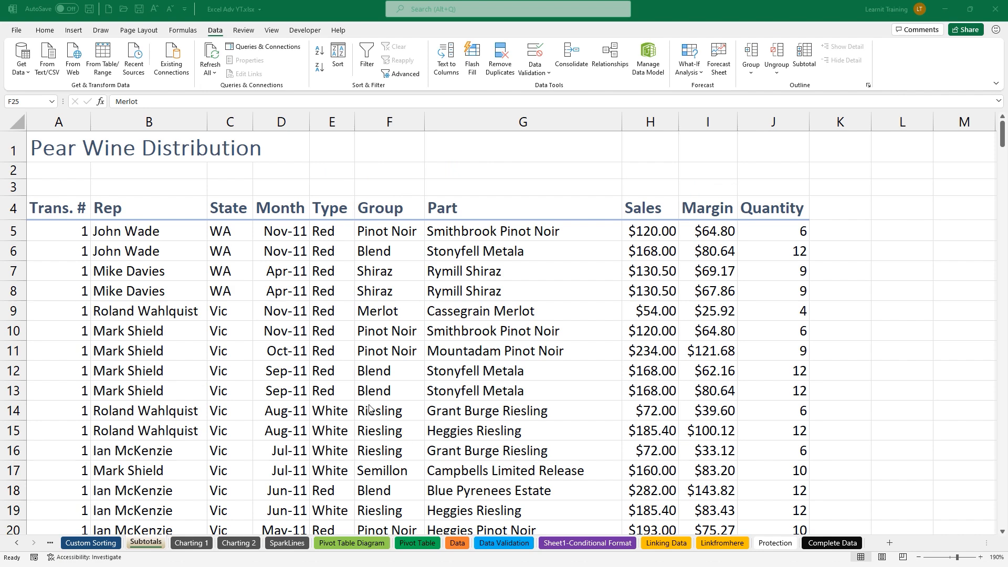
Select a Type column cell and mark the Type header and values with arrows
{"action": "left_click", "coordinate": [334, 356]}
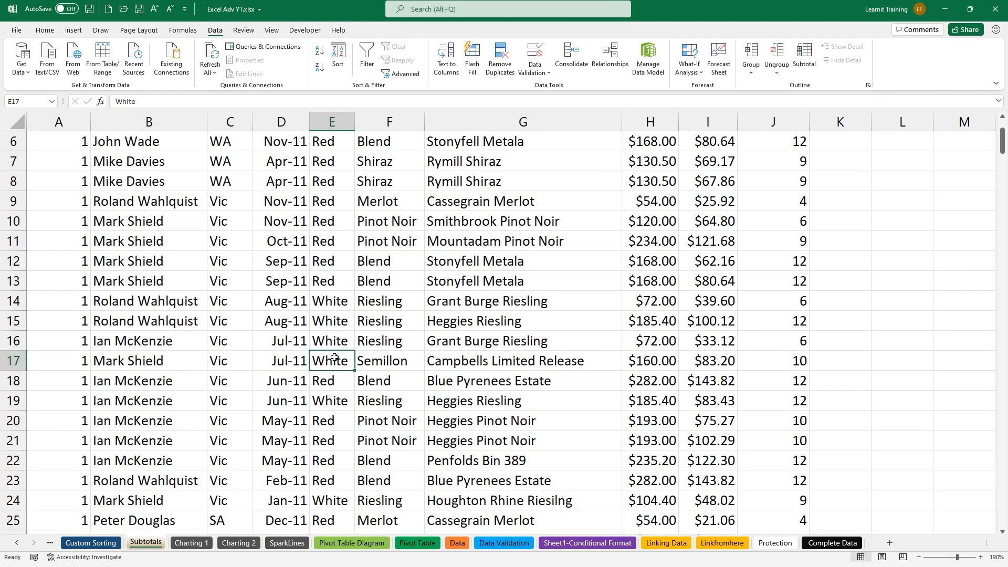
{"action": "scroll", "coordinate": [334, 351], "scroll_direction": "up", "scroll_amount": 2}
{"action": "left_click", "coordinate": [333, 233]}
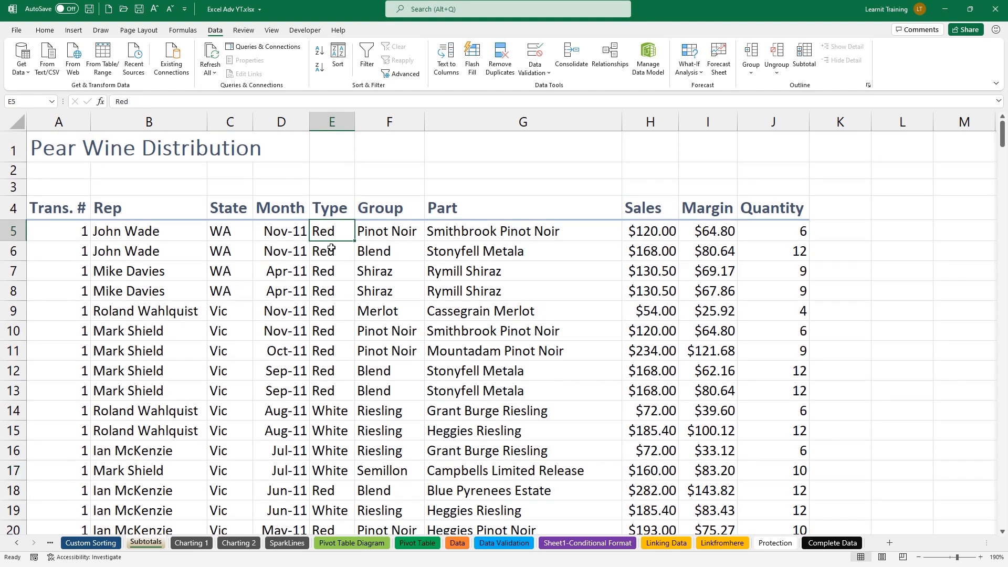
{"action": "key", "text": "ctrl+2"}
{"action": "left_click_drag", "start_coordinate": [343, 209], "coordinate": [343, 185]}
{"action": "key", "text": "Escape"}
{"action": "left_click_drag", "start_coordinate": [331, 276], "coordinate": [331, 229]}
{"action": "key", "text": "Escape"}
Highlight the Data tab's Sort & Filter commands with ink
{"action": "left_click_drag", "start_coordinate": [203, 21], "coordinate": [226, 41]}
{"action": "left_click_drag", "start_coordinate": [305, 36], "coordinate": [422, 92]}
{"action": "left_click_drag", "start_coordinate": [308, 46], "coordinate": [264, 78]}
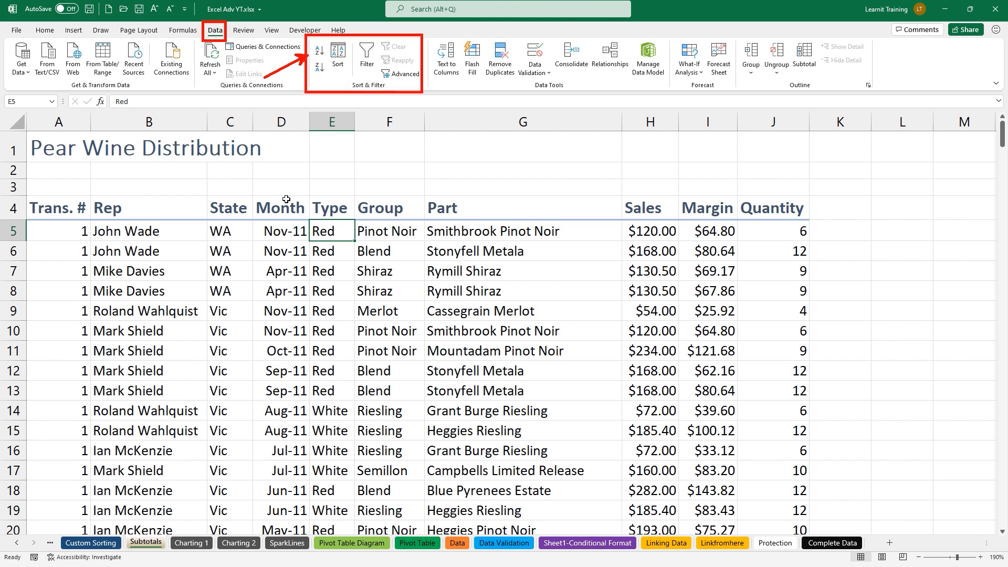
{"action": "key", "text": "e"}
{"action": "left_click_drag", "start_coordinate": [341, 68], "coordinate": [347, 88]}
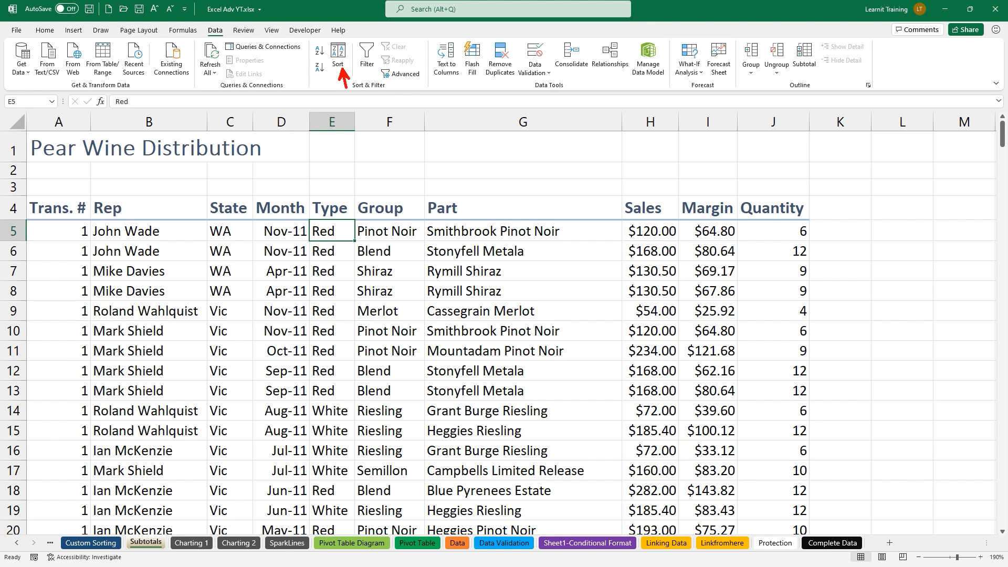
{"action": "key", "text": "Escape"}
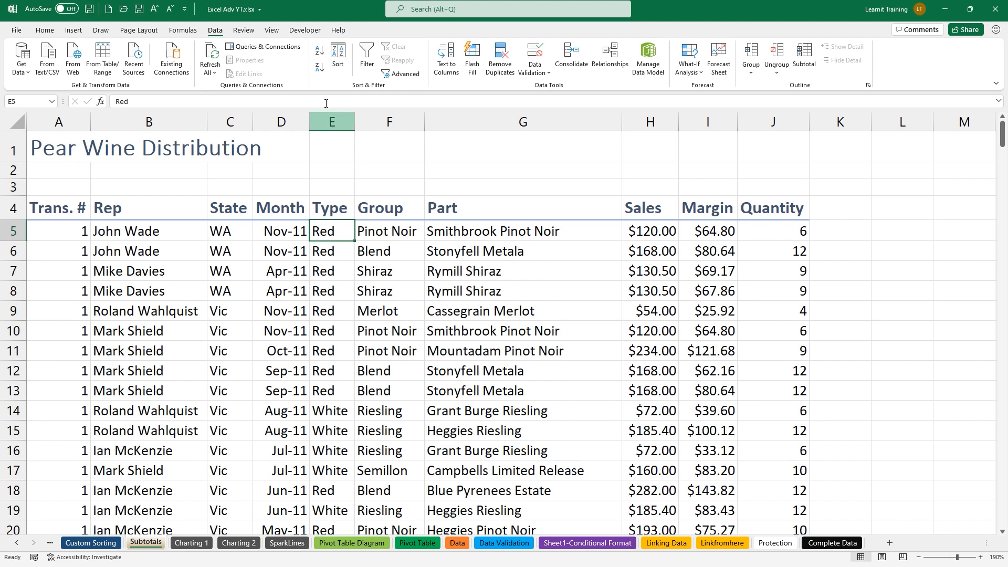
Sort the rows A to Z by Type and check the grouped Red rows E5:E12
{"action": "left_click", "coordinate": [320, 53]}
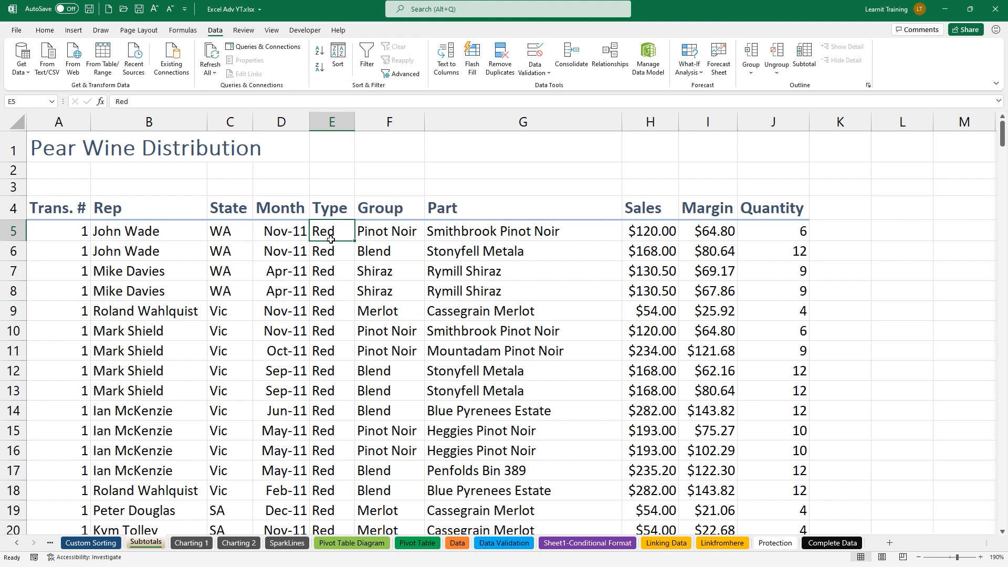
{"action": "scroll", "coordinate": [329, 247], "scroll_direction": "down", "scroll_amount": 1}
{"action": "scroll", "coordinate": [328, 247], "scroll_direction": "down", "scroll_amount": 2}
{"action": "scroll", "coordinate": [327, 245], "scroll_direction": "up", "scroll_amount": 3}
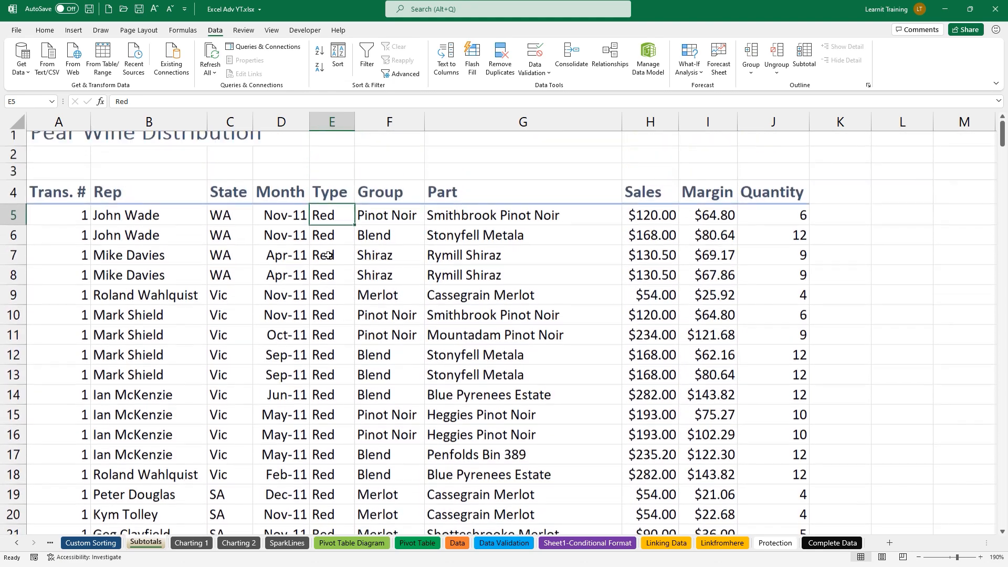
{"action": "left_click_drag", "start_coordinate": [324, 233], "coordinate": [325, 362]}
{"action": "left_click", "coordinate": [330, 311]}
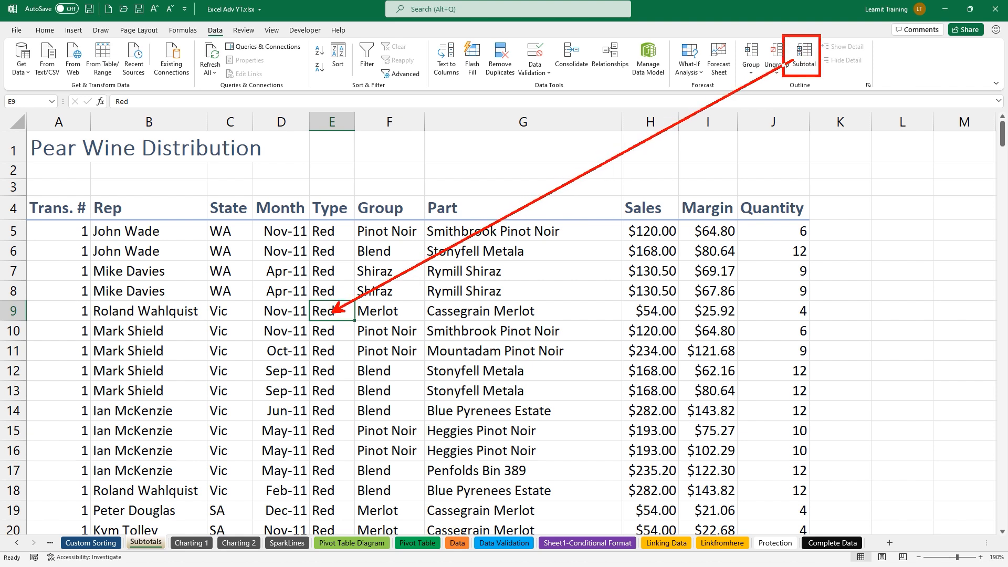
Add Sum subtotals at each change in Type for Sales, Margin and Quantity
{"action": "left_click", "coordinate": [804, 55]}
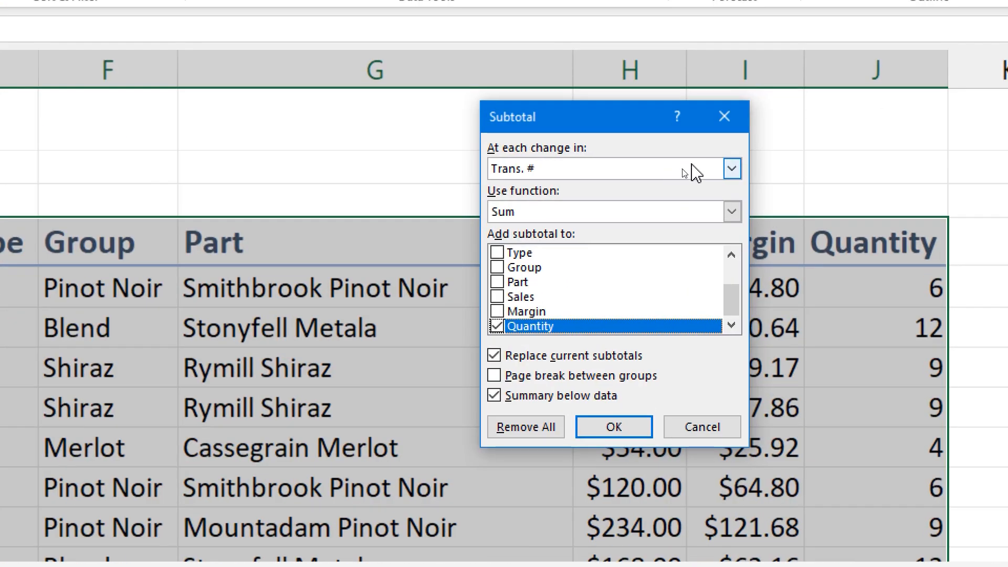
{"action": "left_click", "coordinate": [684, 172]}
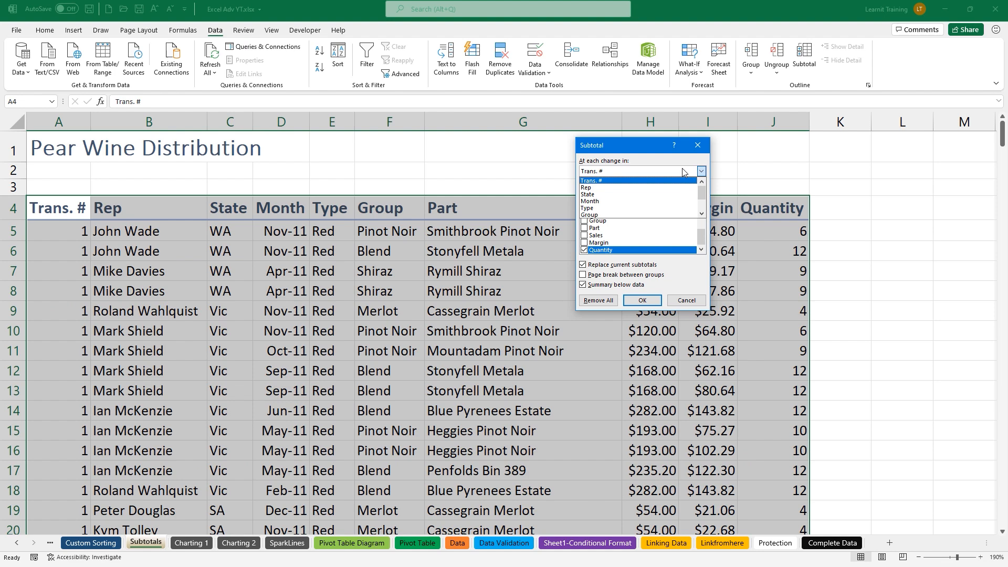
{"action": "left_click", "coordinate": [626, 209]}
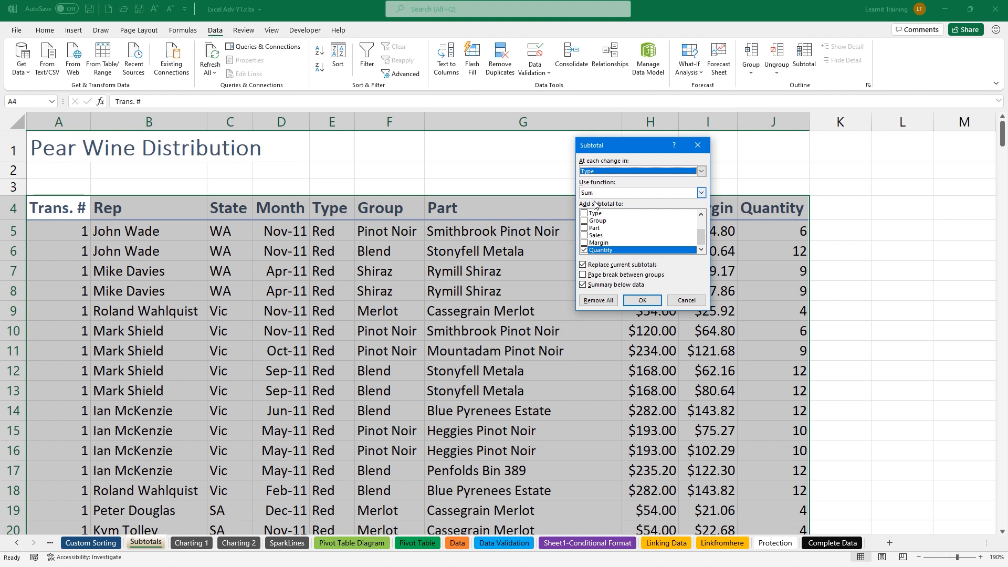
{"action": "left_click", "coordinate": [585, 235]}
{"action": "left_click", "coordinate": [585, 243]}
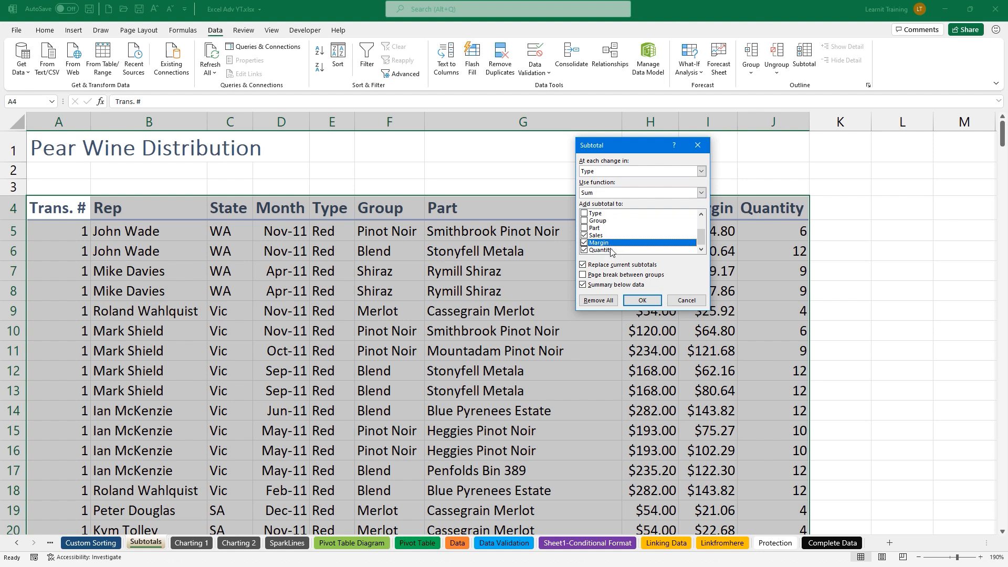
{"action": "left_click", "coordinate": [644, 301]}
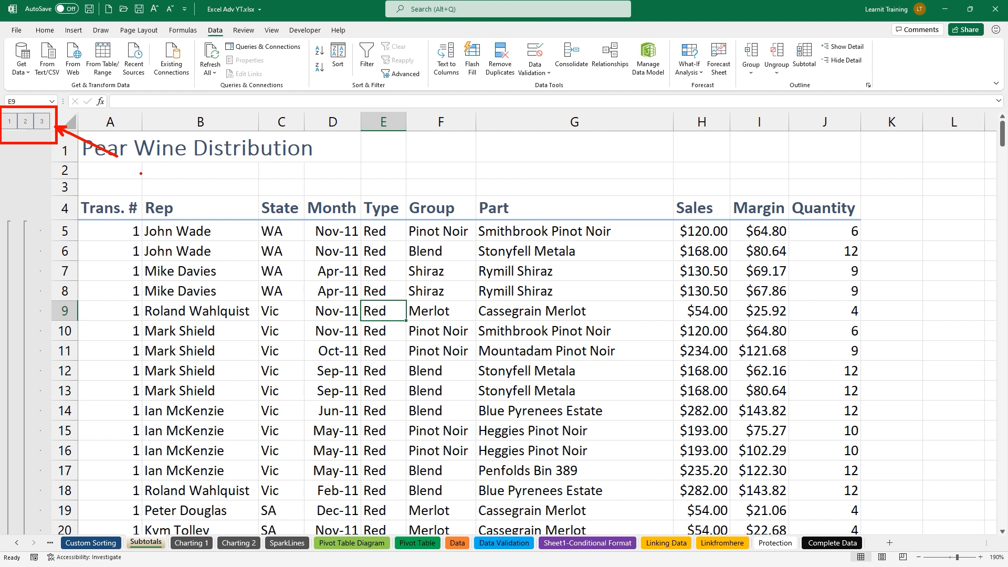
Collapse the outline to level 1 and autofit every column on the sheet
{"action": "left_click", "coordinate": [9, 122]}
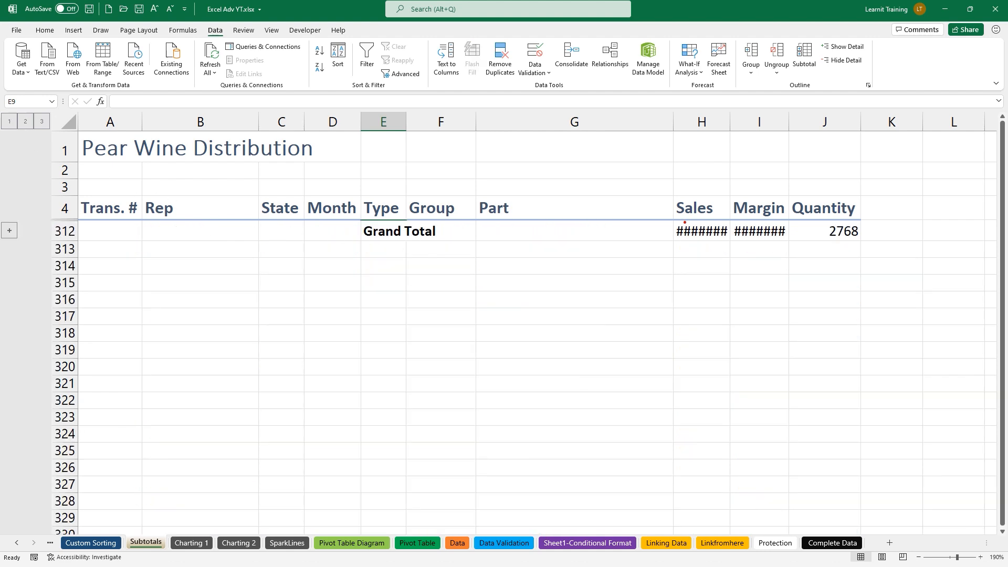
{"action": "left_click_drag", "start_coordinate": [684, 222], "coordinate": [671, 202]}
{"action": "left_click_drag", "start_coordinate": [751, 225], "coordinate": [735, 205]}
{"action": "left_click_drag", "start_coordinate": [37, 110], "coordinate": [88, 143]}
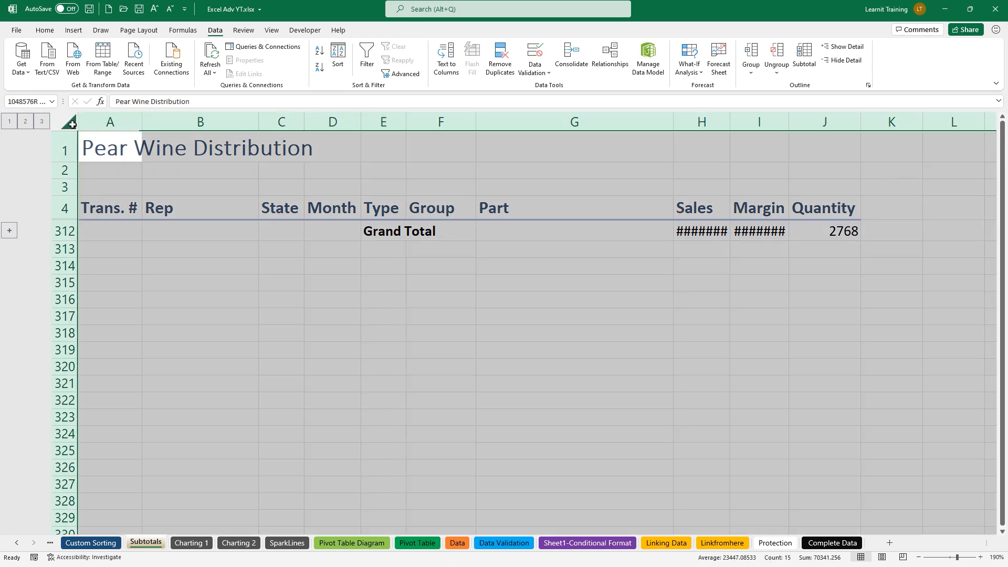
{"action": "left_click", "coordinate": [72, 124]}
{"action": "double_click", "coordinate": [142, 121]}
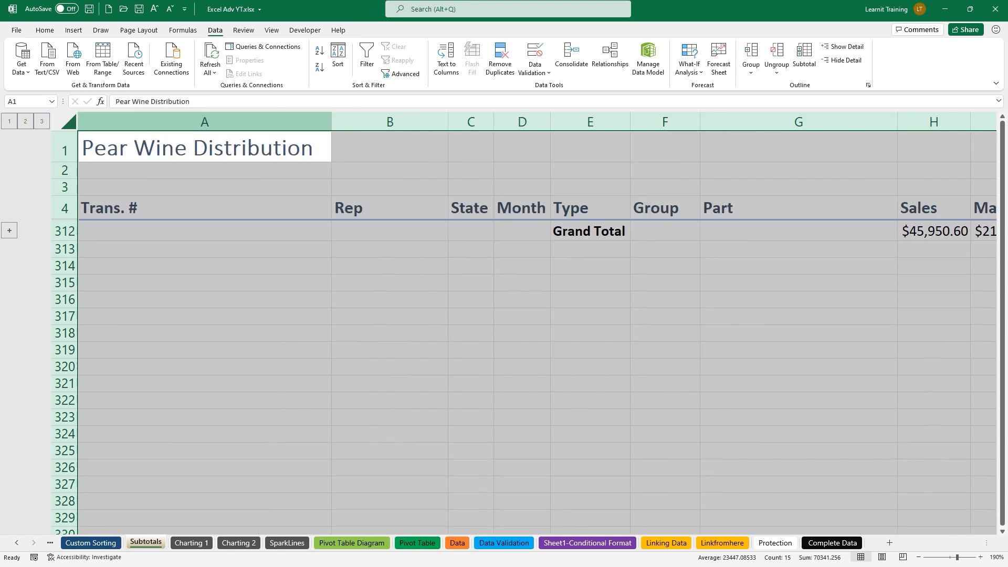
{"action": "left_click", "coordinate": [783, 450]}
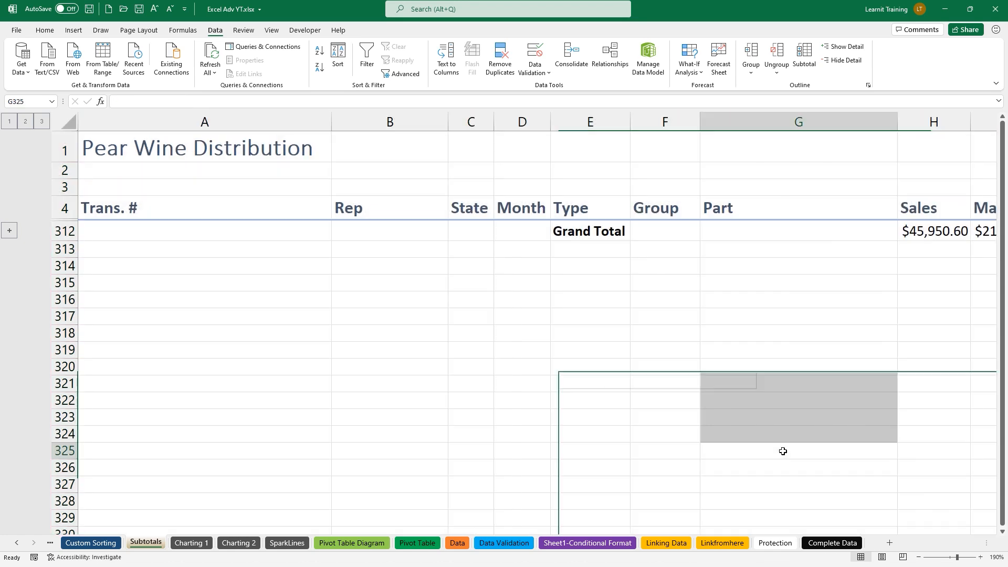
Show outline level 2: Red Total $27,601.60, White Total $18,349.00, Grand Total $45,950.60
{"action": "key", "text": "Right"}
{"action": "key", "text": "Right"}
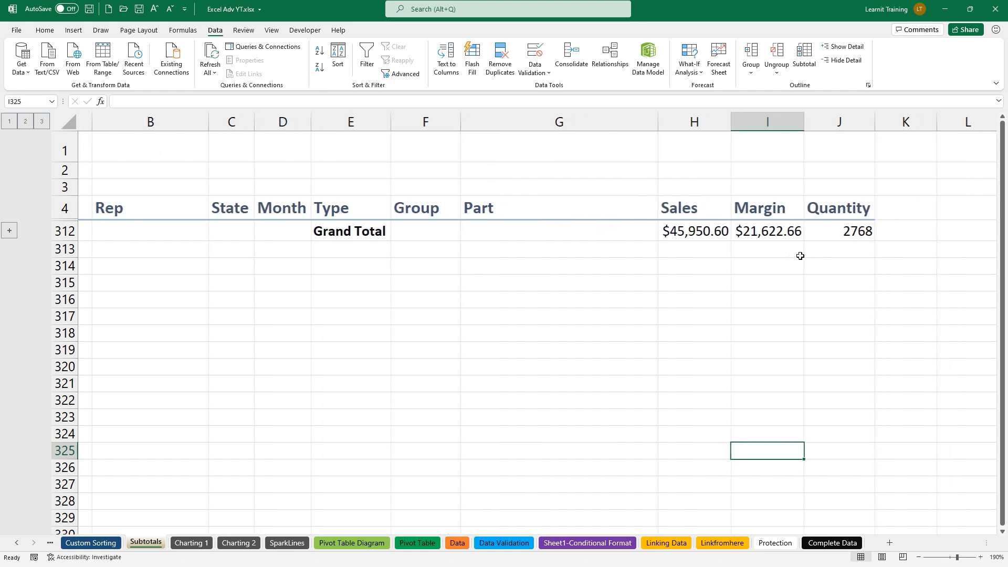
{"action": "left_click_drag", "start_coordinate": [652, 249], "coordinate": [851, 243]}
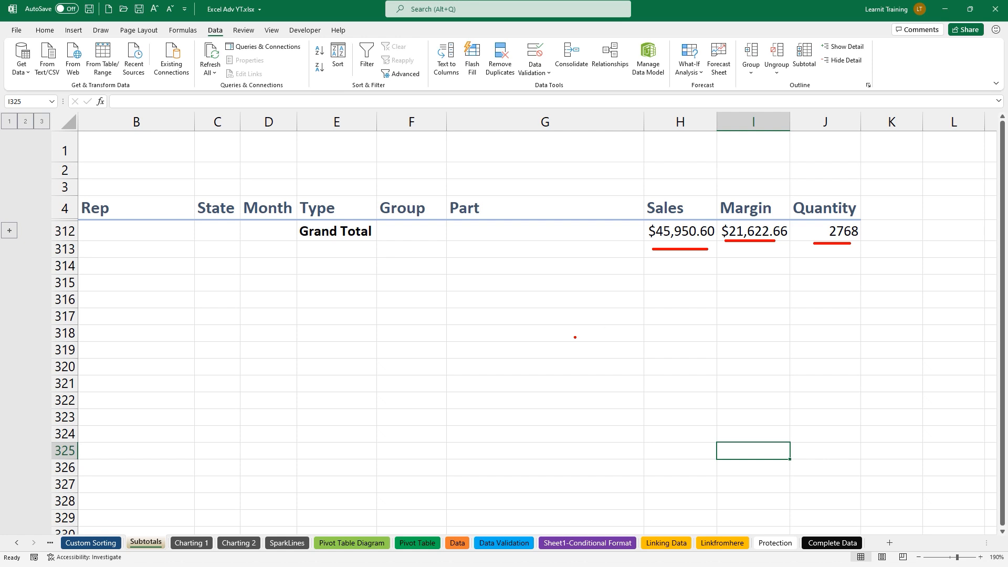
{"action": "key", "text": "Escape"}
{"action": "left_click", "coordinate": [31, 122]}
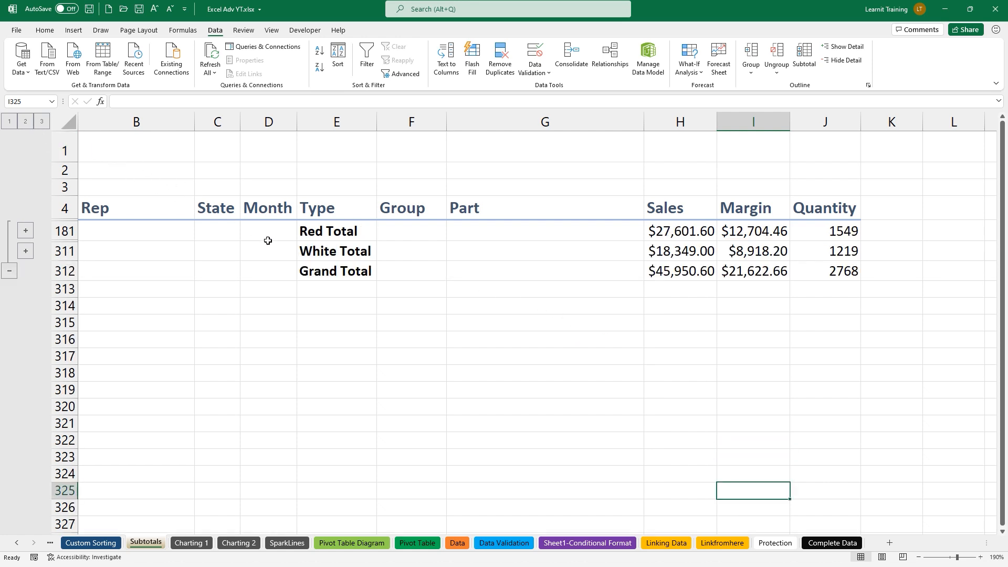
{"action": "mouse_move", "coordinate": [294, 247]}
{"action": "left_mouse_down"}
{"action": "mouse_move", "coordinate": [267, 246]}
{"action": "mouse_move", "coordinate": [267, 232]}
{"action": "left_mouse_up"}
Expand the outline to level 3, scroll down to the totals, and return to the top
{"action": "mouse_move", "coordinate": [637, 258]}
{"action": "left_mouse_down"}
{"action": "mouse_move", "coordinate": [908, 281]}
{"action": "mouse_move", "coordinate": [869, 282]}
{"action": "left_mouse_up"}
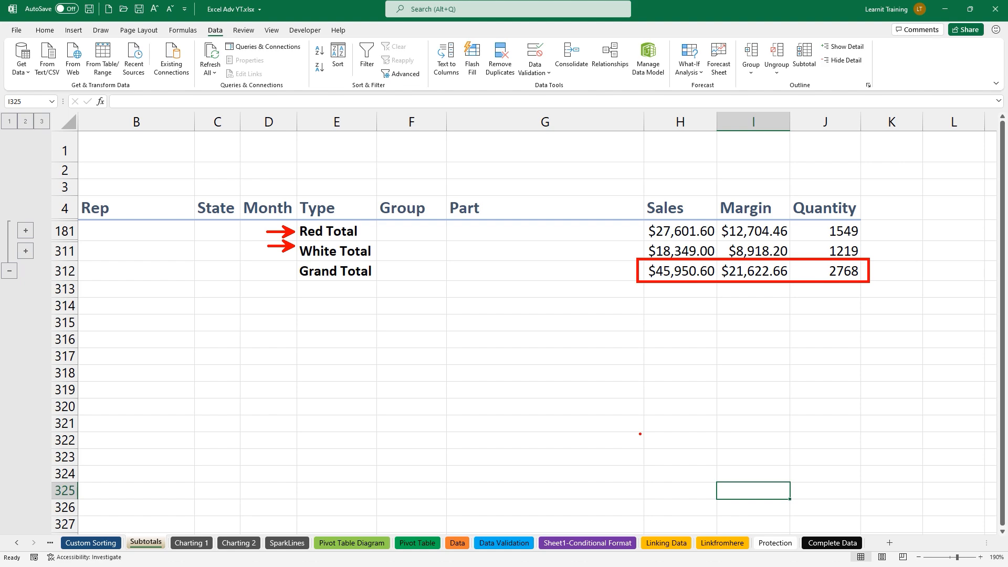
{"action": "key", "text": "Escape"}
{"action": "left_click", "coordinate": [40, 125]}
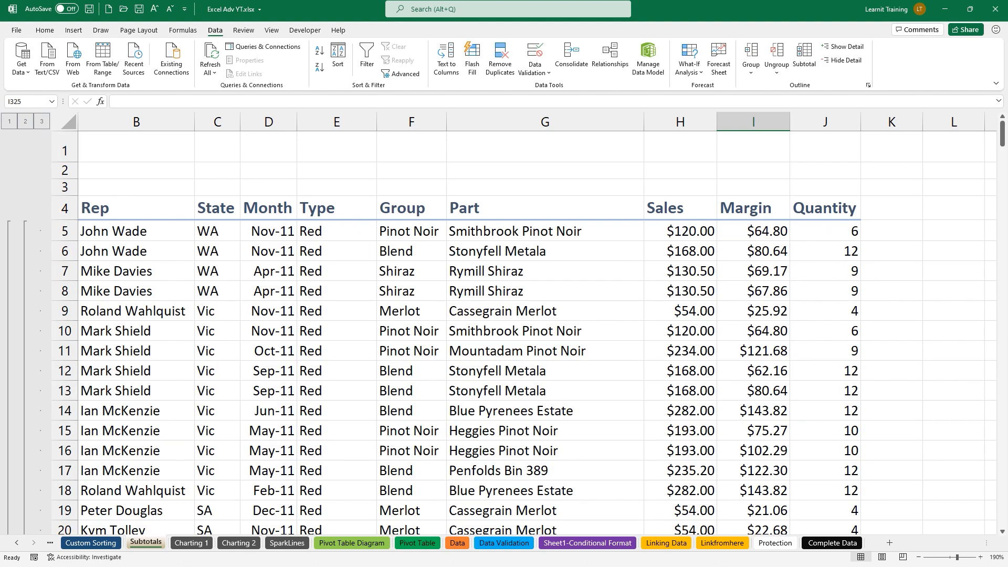
{"action": "left_click_drag", "start_coordinate": [1003, 134], "coordinate": [986, 360]}
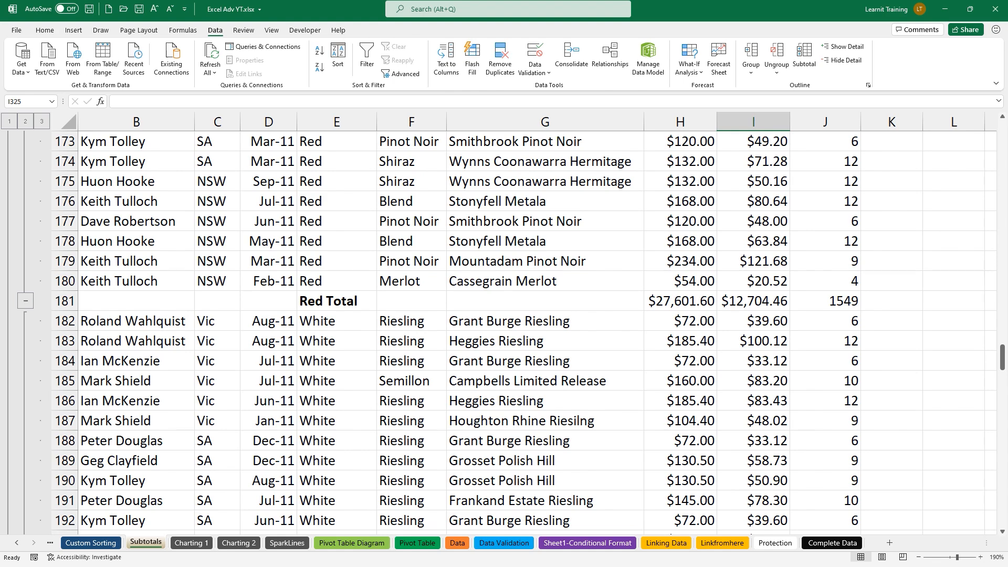
{"action": "left_click_drag", "start_coordinate": [295, 300], "coordinate": [253, 298]}
{"action": "scroll", "coordinate": [270, 306], "scroll_direction": "down", "scroll_amount": 12}
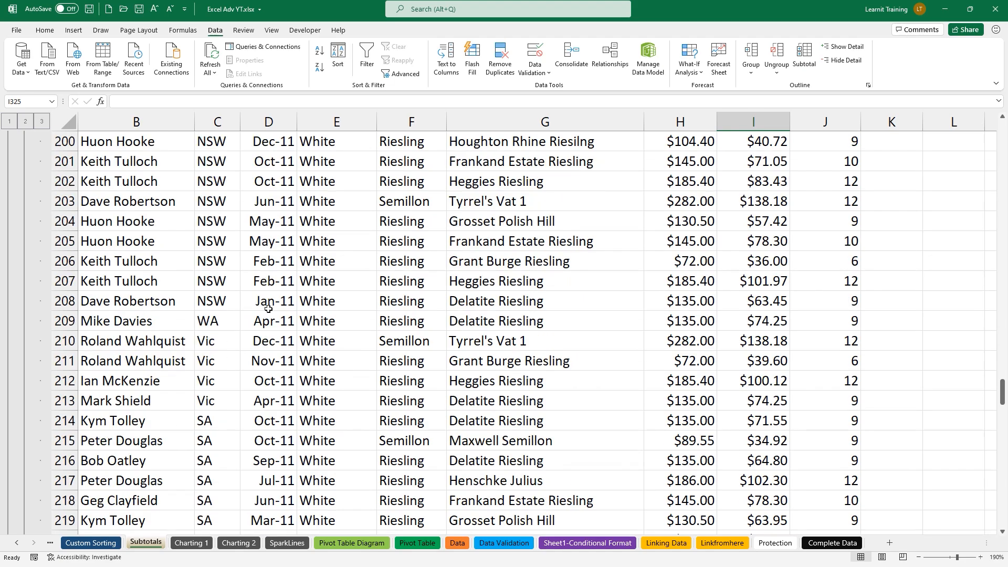
{"action": "scroll", "coordinate": [264, 309], "scroll_direction": "down", "scroll_amount": 14}
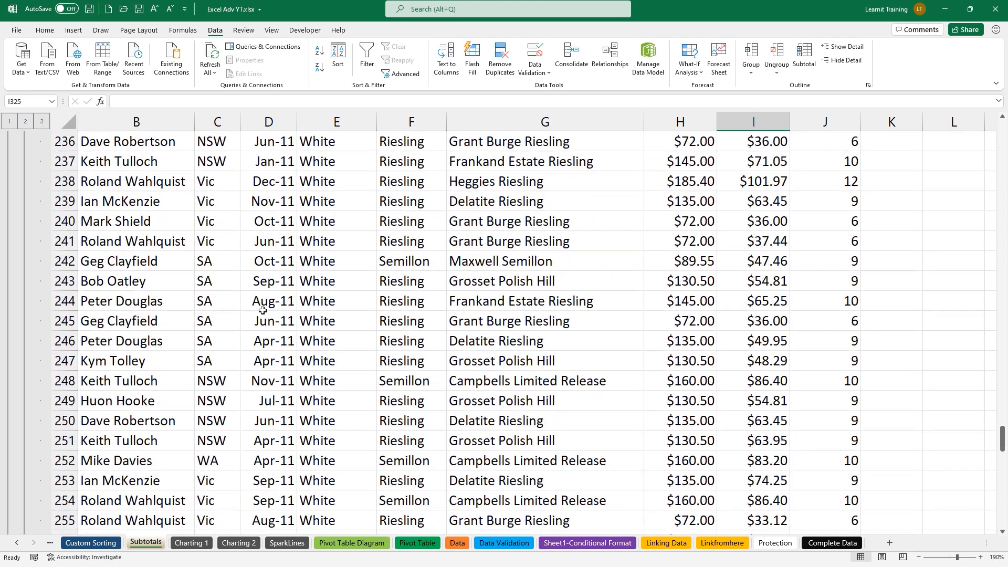
{"action": "scroll", "coordinate": [262, 310], "scroll_direction": "down", "scroll_amount": 17}
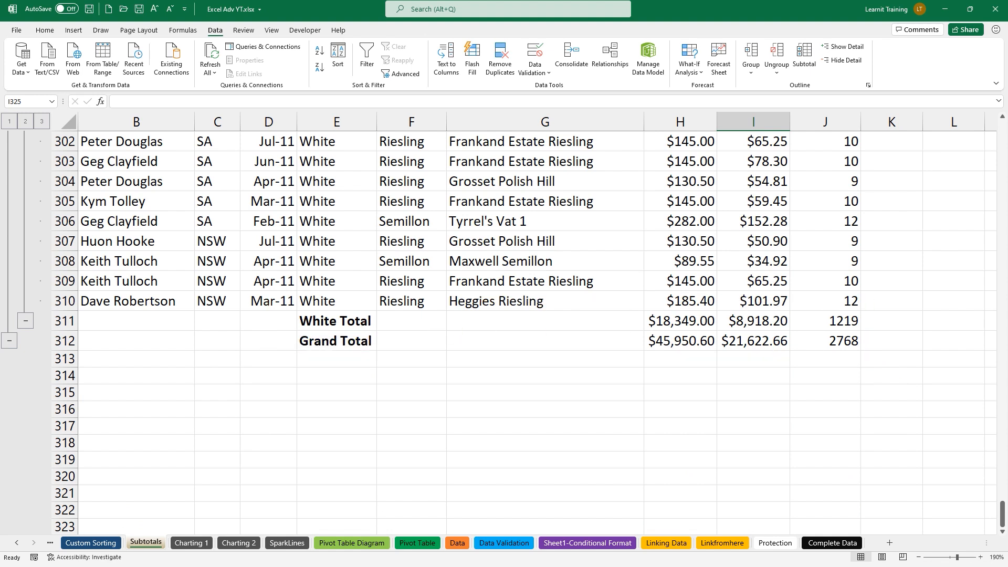
{"action": "key", "text": "ctrl+Up"}
{"action": "key", "text": "ctrl+Up"}
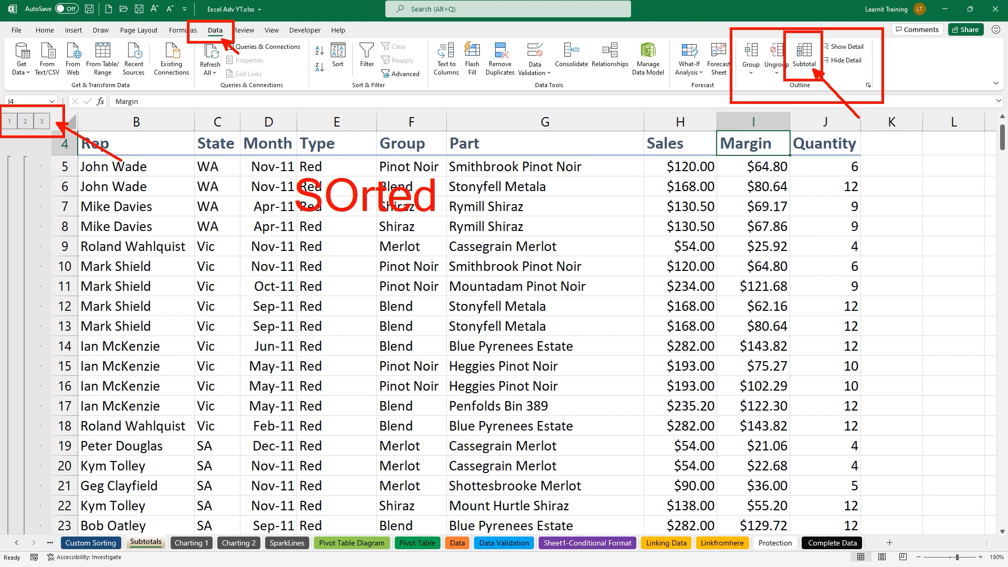
Return to the Charting 1 sheet with the January 2015 Sales Figures table
{"action": "left_click_drag", "start_coordinate": [356, 126], "coordinate": [370, 133]}
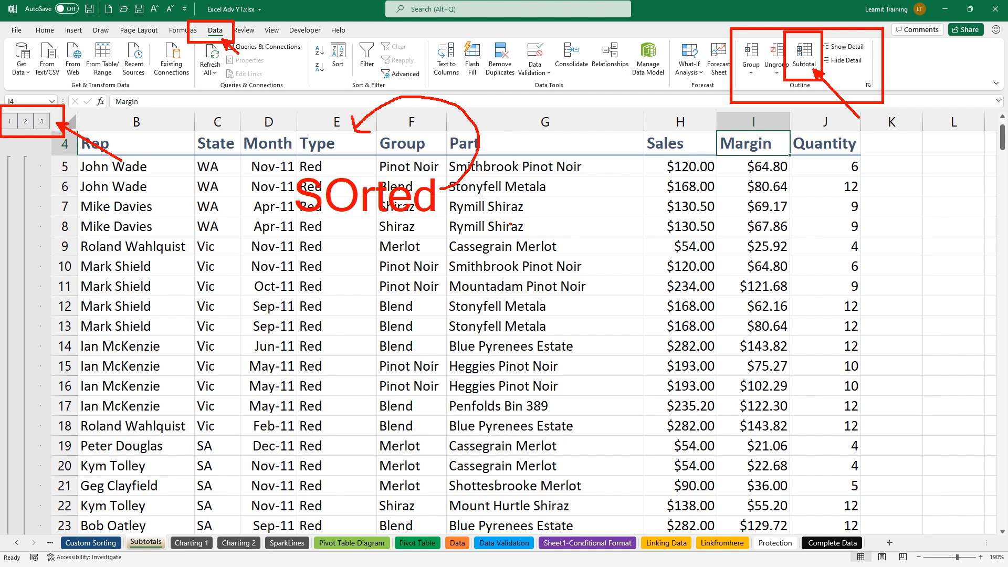
{"action": "key", "text": "Escape"}
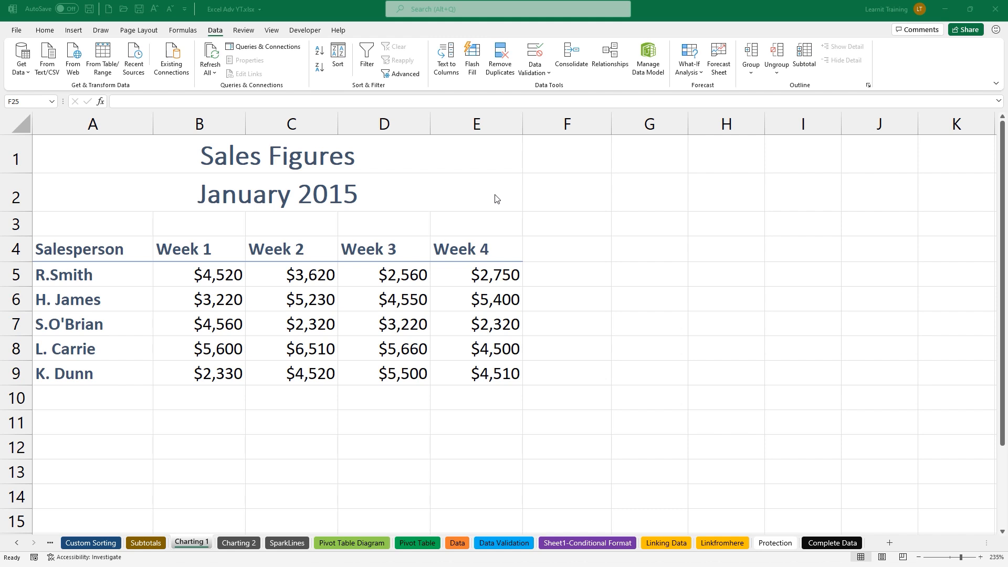
Select the whole A4:E9 sales table from cell C5 with Ctrl+A
{"action": "left_click", "coordinate": [285, 267]}
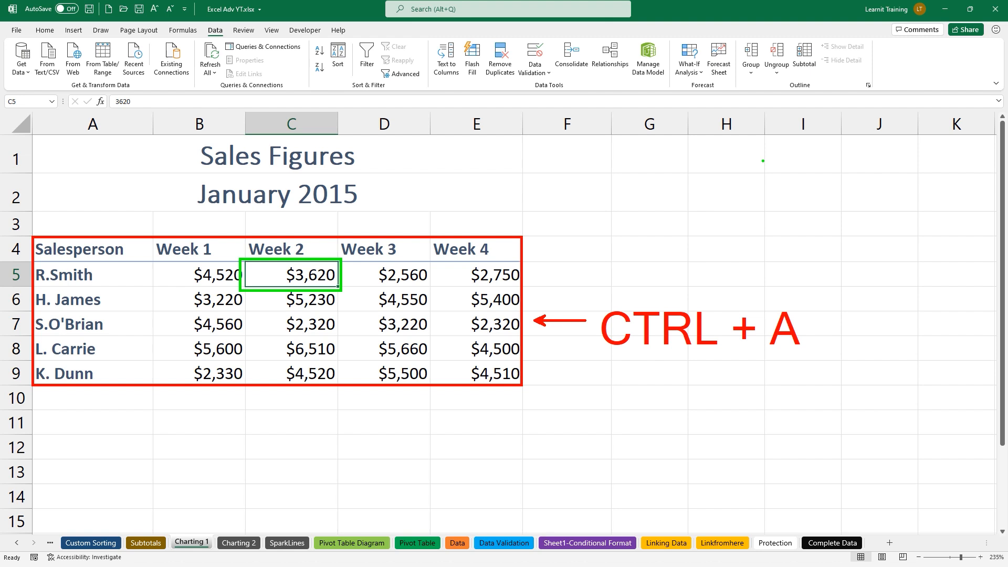
{"action": "key", "text": "ctrl+a"}
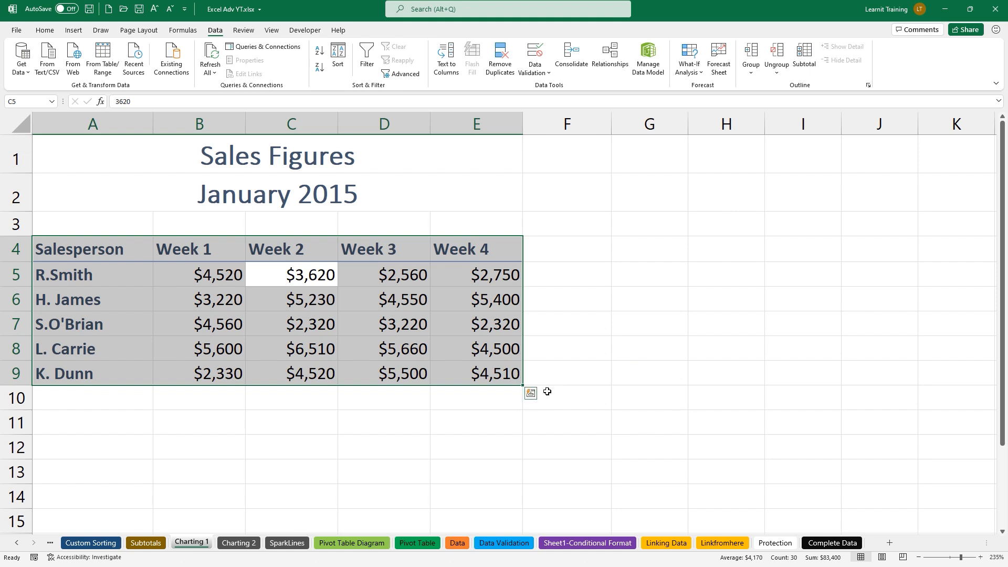
Preview Quick Analysis chart suggestions, then the Totals options with per-salesperson Sum totals
{"action": "left_click", "coordinate": [531, 394]}
{"action": "left_click", "coordinate": [531, 395]}
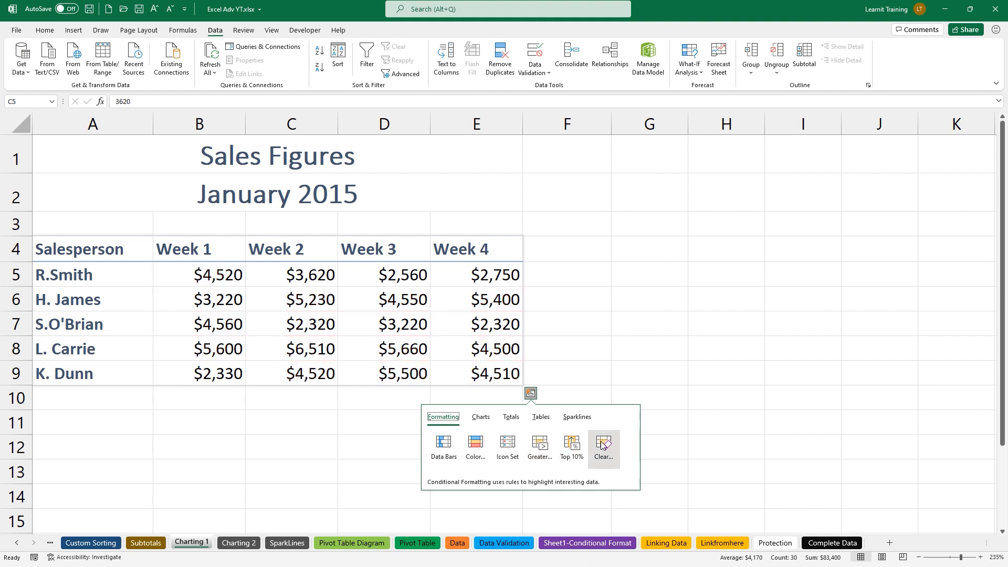
{"action": "left_click", "coordinate": [479, 420]}
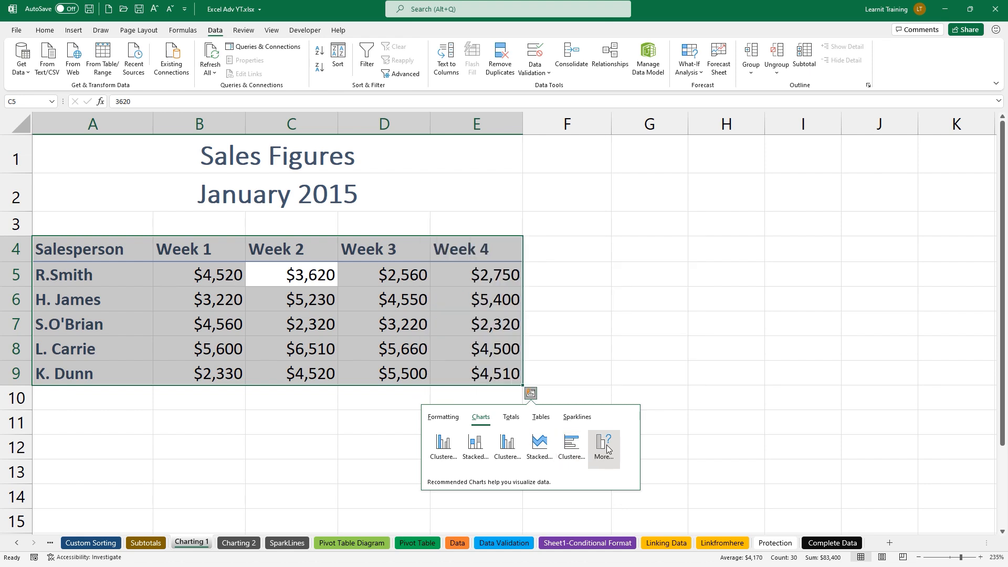
{"action": "left_click", "coordinate": [515, 421]}
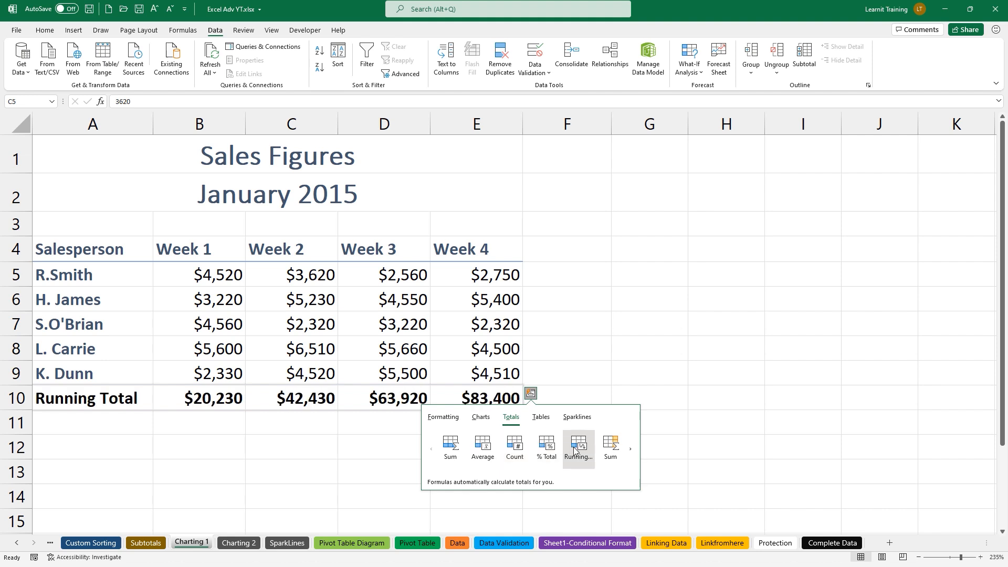
Browse the Quick Analysis Totals, Tables and Sparklines options, ending on Formatting choices
{"action": "left_click", "coordinate": [630, 449]}
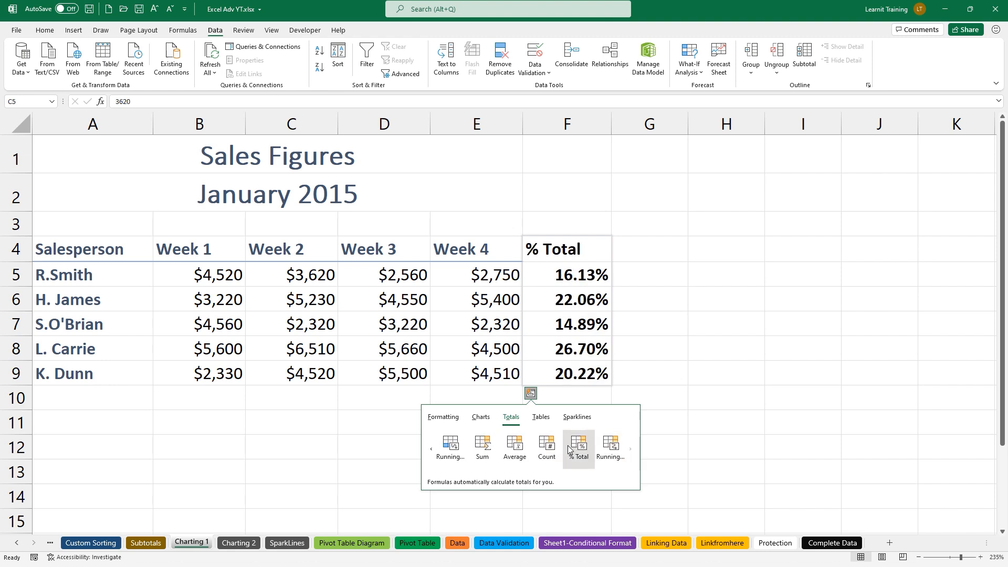
{"action": "left_click", "coordinate": [542, 418]}
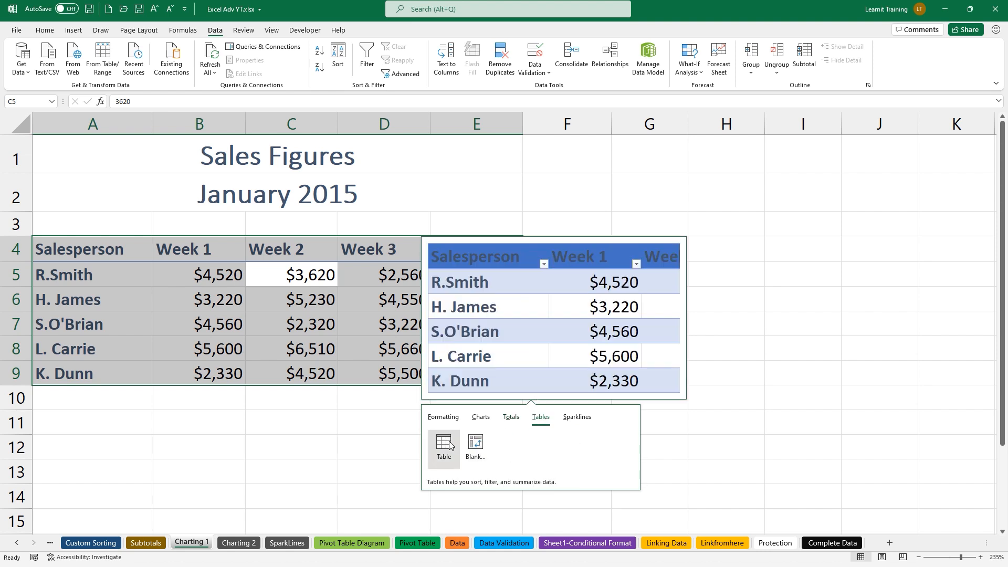
{"action": "left_click", "coordinate": [576, 417]}
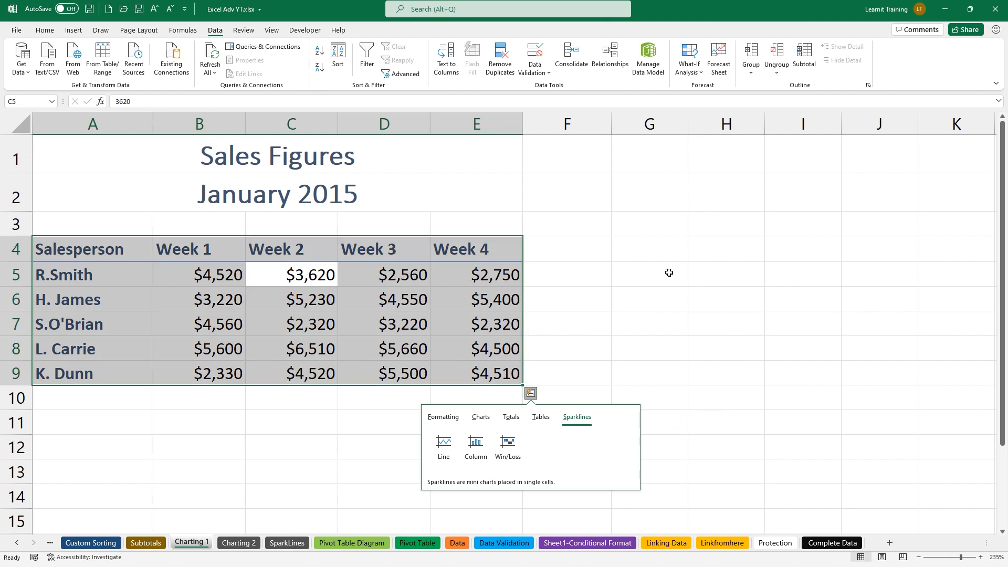
{"action": "left_click", "coordinate": [444, 418]}
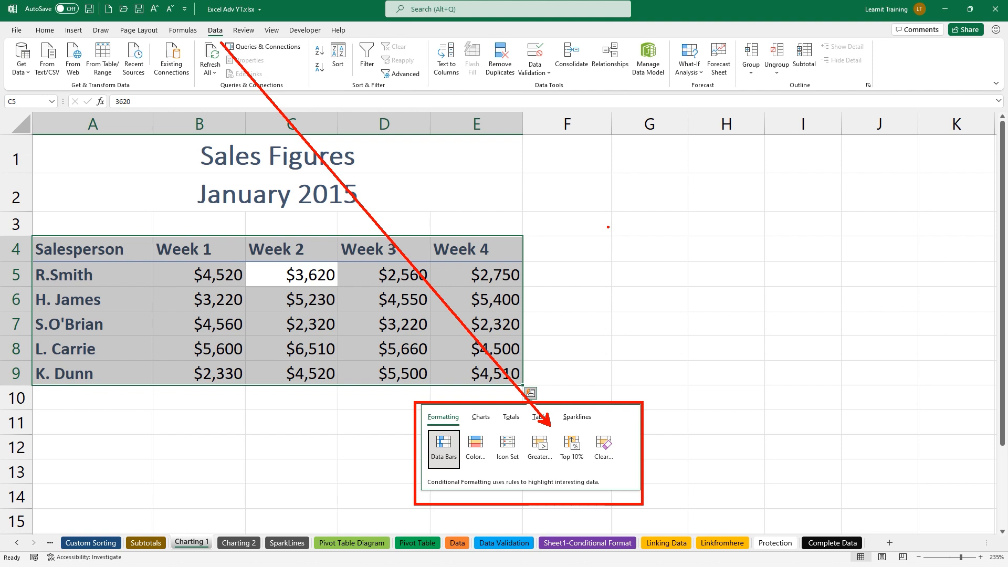
Dismiss the Quick Analysis panel without applying any suggestion
{"action": "key", "text": "Escape"}
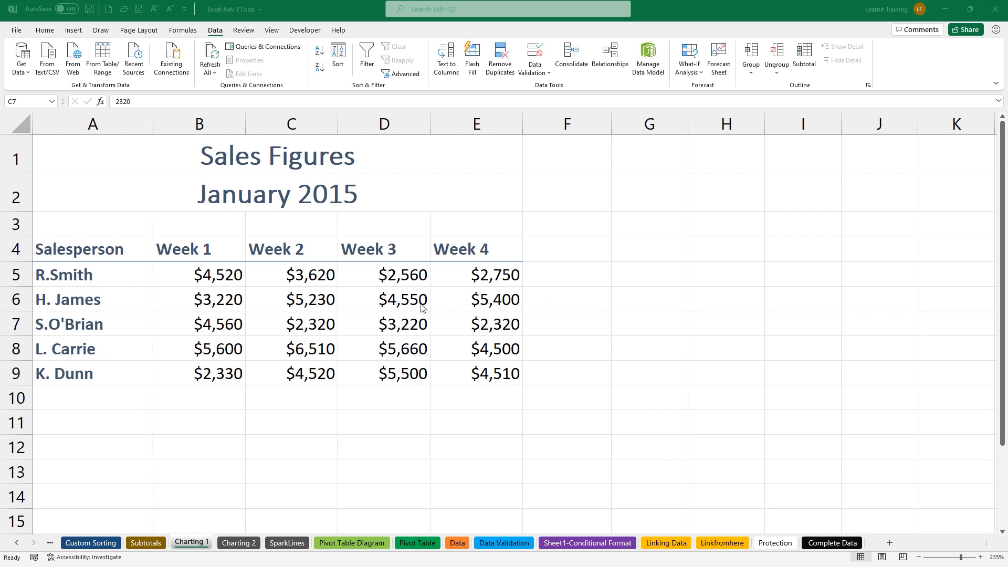
Select the full A4:E9 sales table and bring up the Insert ribbon's chart commands
{"action": "left_click", "coordinate": [345, 322]}
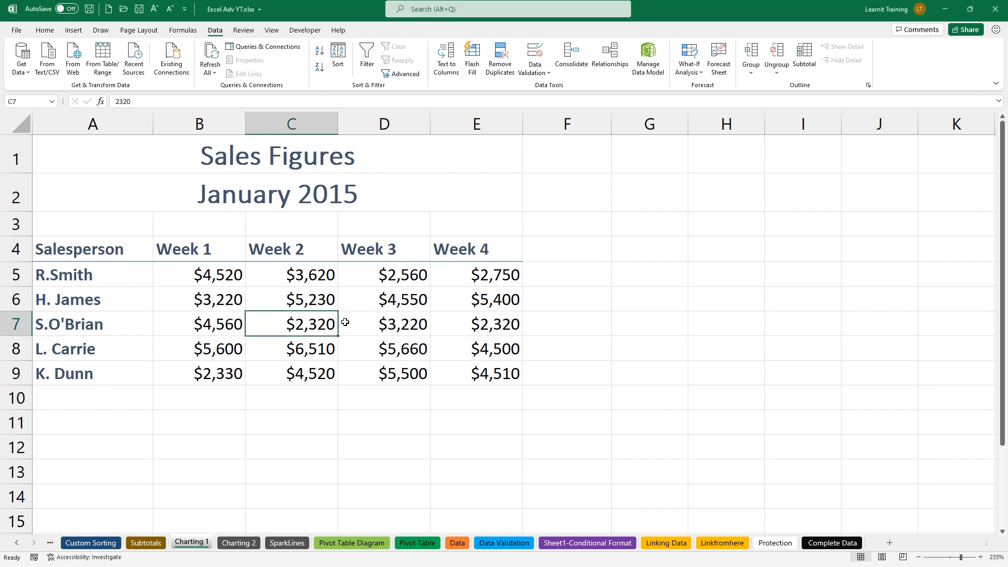
{"action": "key", "text": "ctrl+a"}
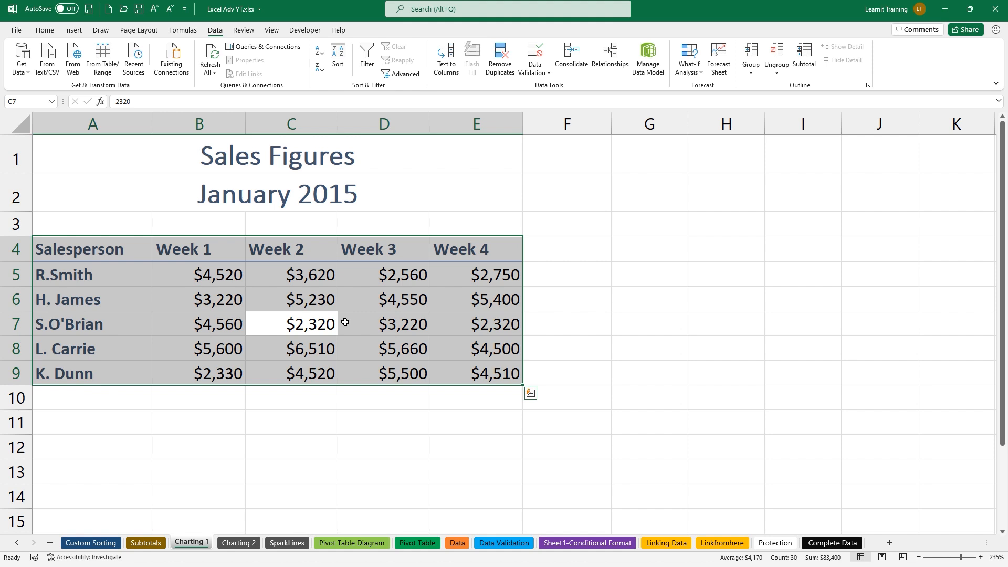
{"action": "key", "text": "ctrl+q"}
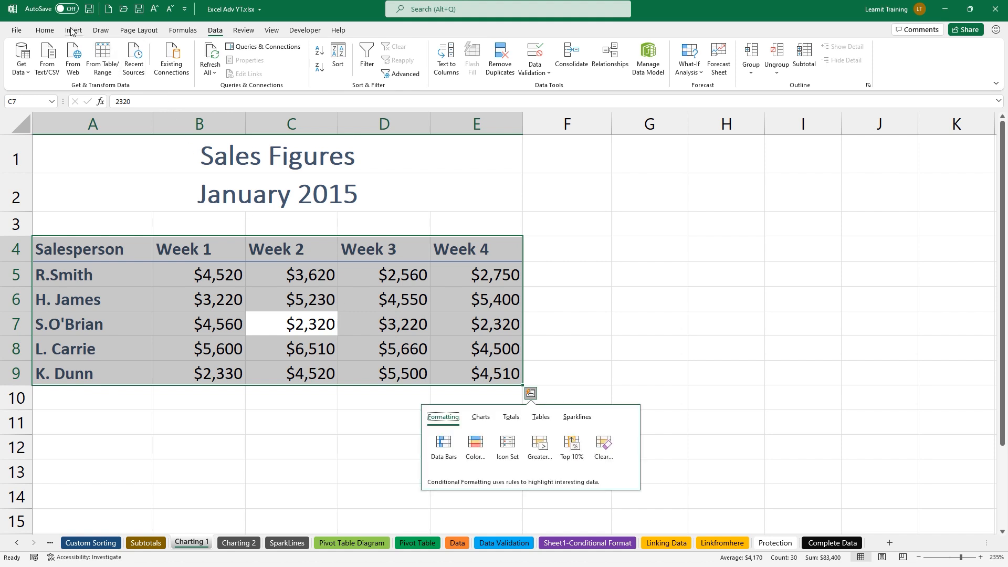
{"action": "left_click", "coordinate": [72, 31]}
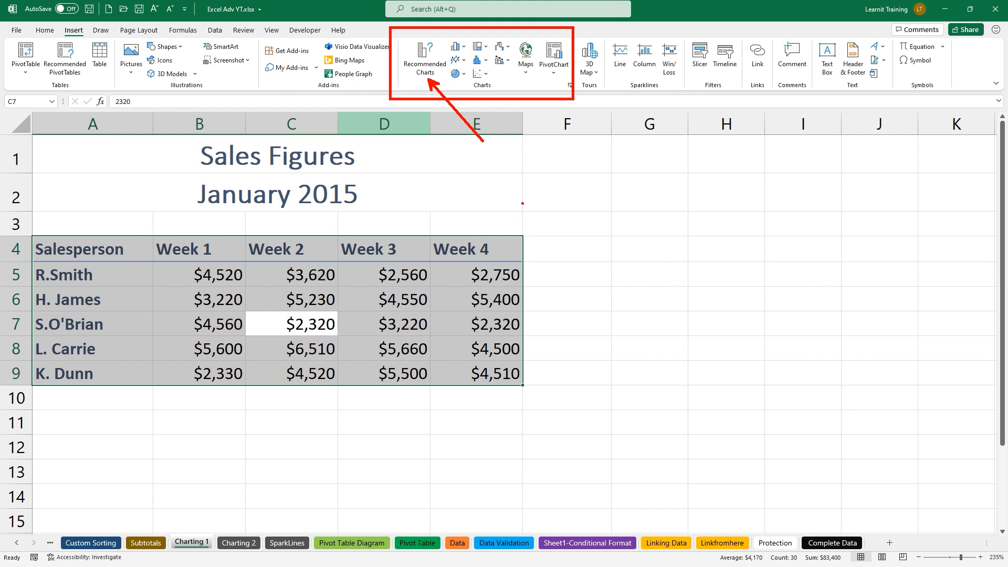
Preview Recommended Charts options: stacked column, clustered bar, stacked area and line charts
{"action": "left_click", "coordinate": [433, 78]}
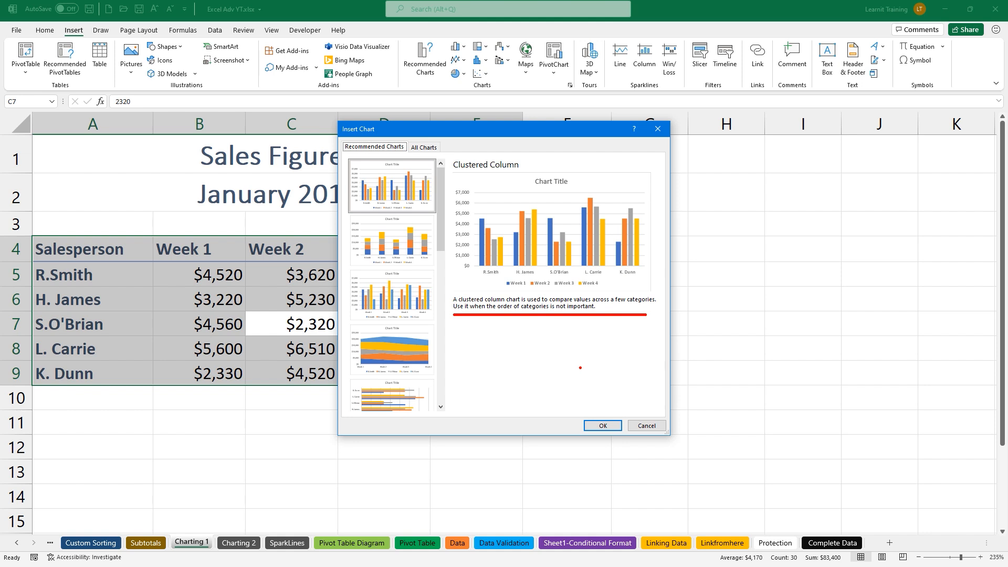
{"action": "left_click", "coordinate": [394, 262]}
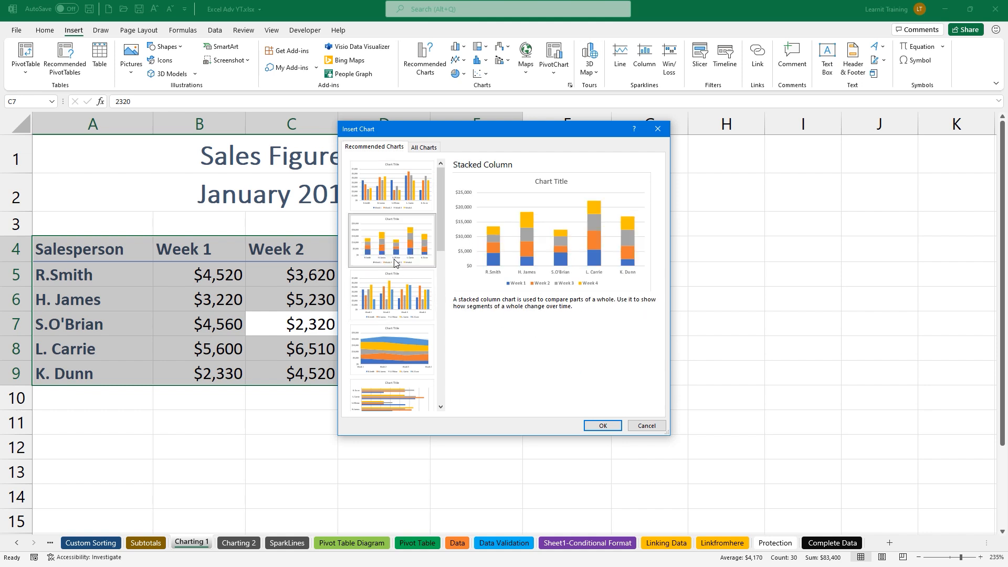
{"action": "left_click", "coordinate": [416, 290]}
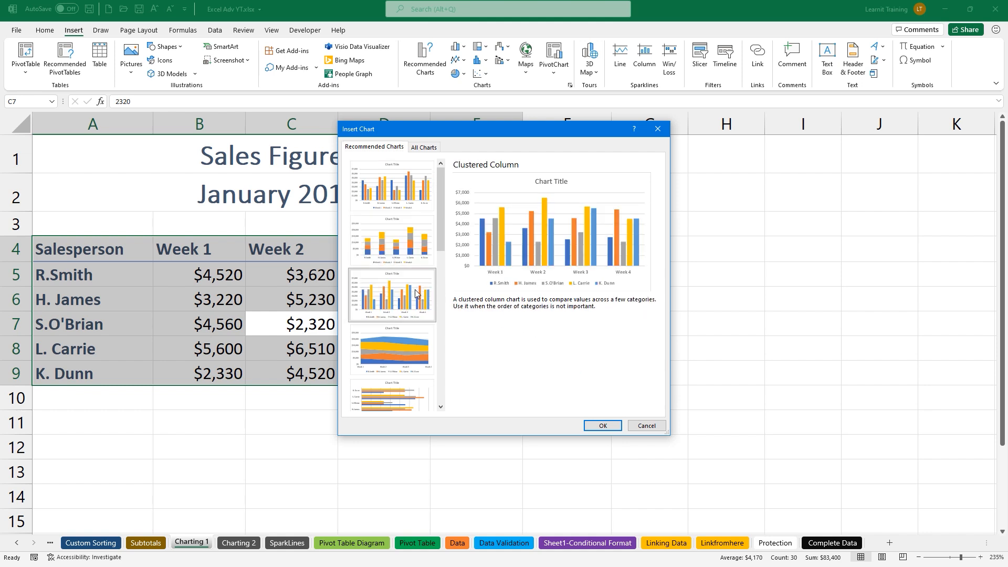
{"action": "left_click", "coordinate": [422, 331]}
{"action": "left_click", "coordinate": [416, 393]}
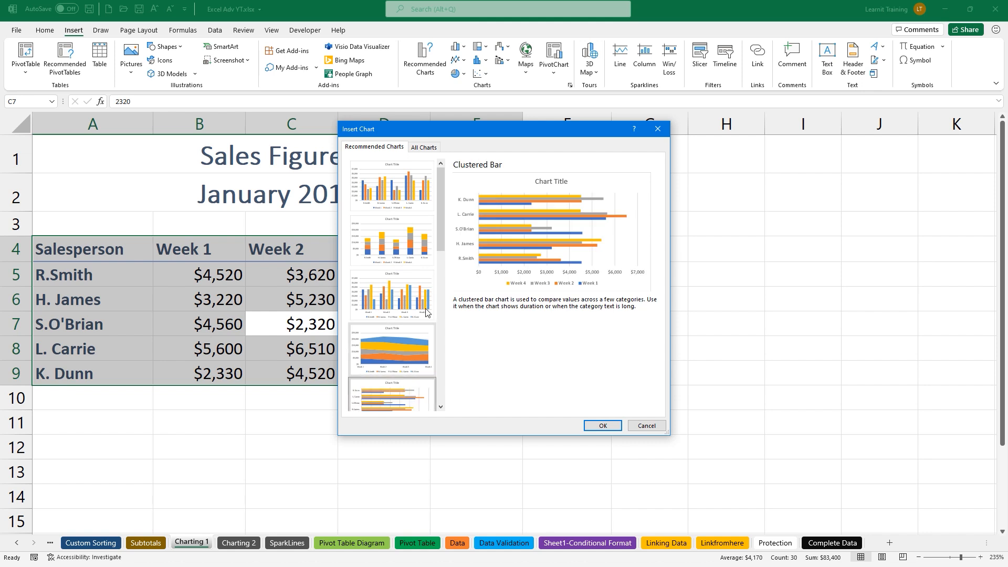
{"action": "left_click_drag", "start_coordinate": [442, 245], "coordinate": [440, 294]}
{"action": "left_click", "coordinate": [419, 313]}
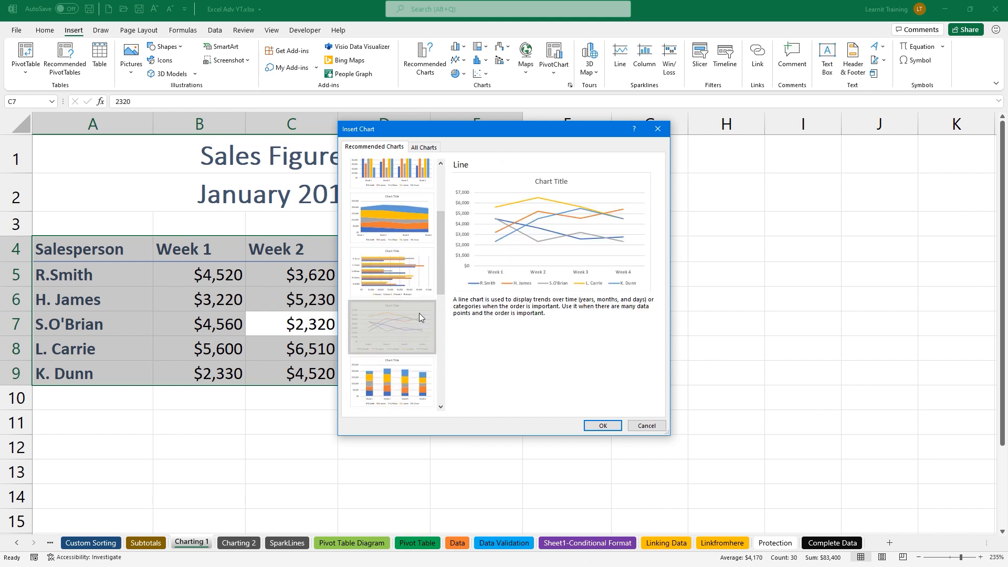
{"action": "left_click", "coordinate": [405, 373]}
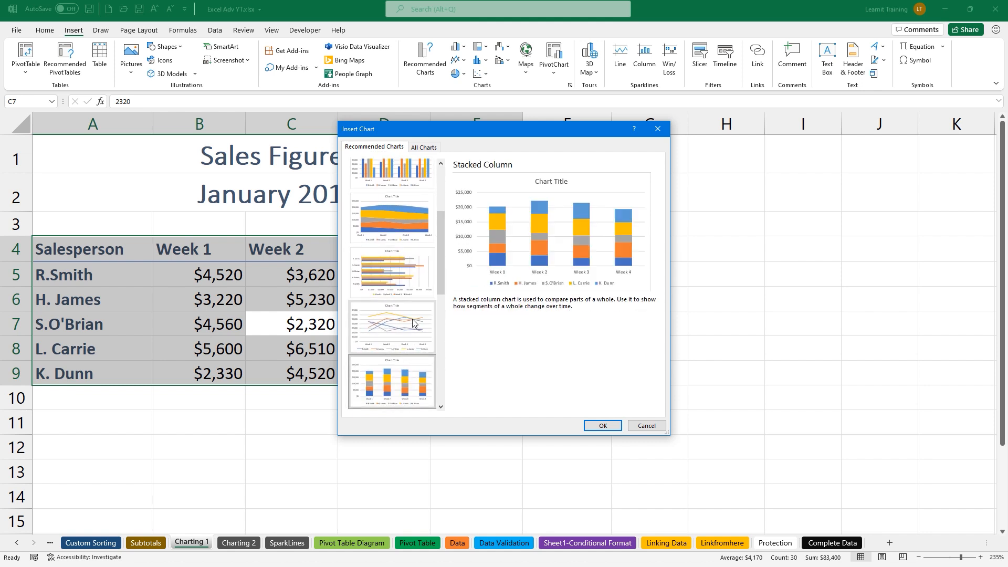
Insert the Clustered Column chart of Week 1–4 sales per salesperson
{"action": "left_click_drag", "start_coordinate": [442, 264], "coordinate": [454, 223]}
{"action": "left_click", "coordinate": [422, 202]}
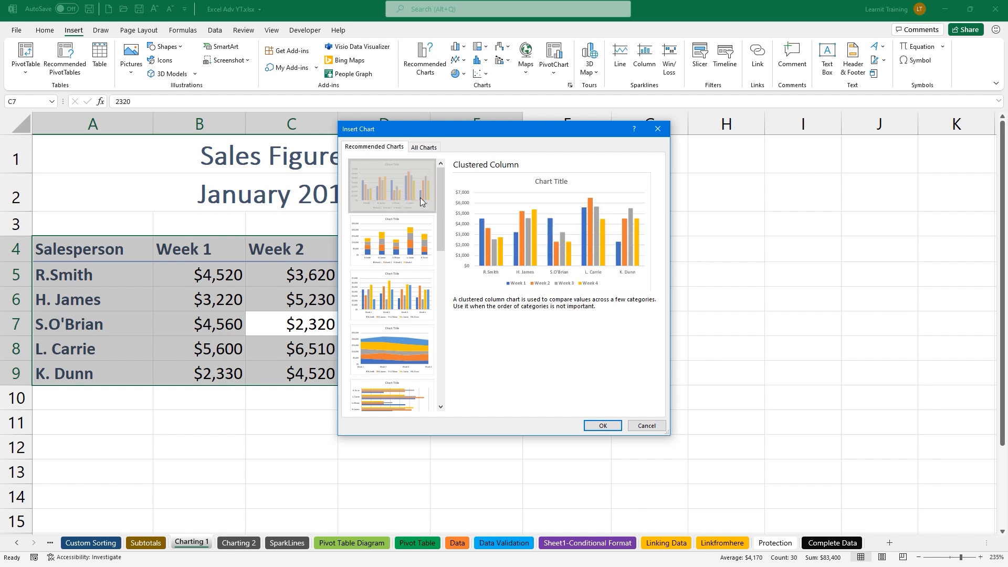
{"action": "left_click", "coordinate": [421, 150]}
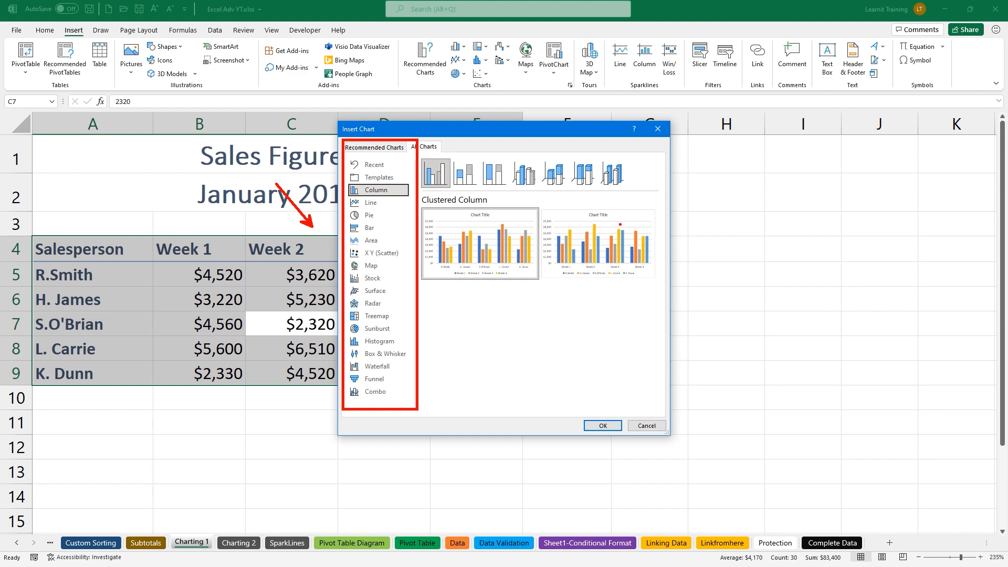
{"action": "left_click", "coordinate": [399, 148]}
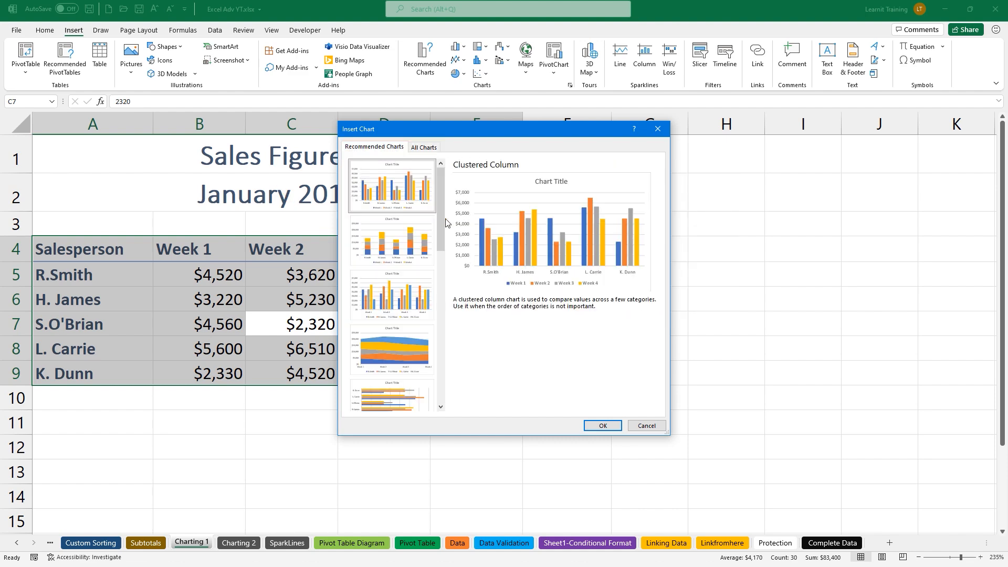
{"action": "left_click", "coordinate": [603, 426]}
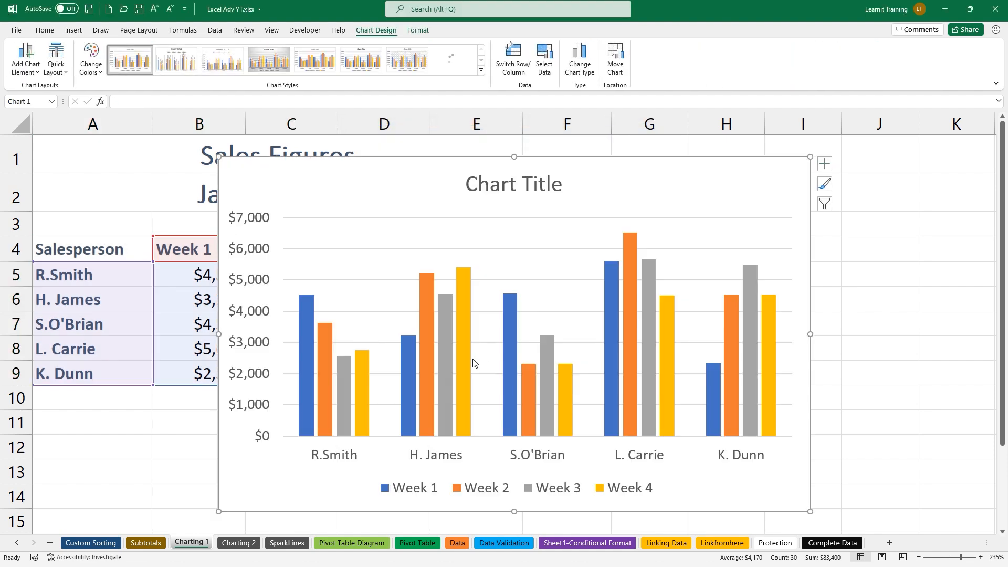
Zoom out and move the chart beside the sales table over columns G–N
{"action": "scroll", "coordinate": [473, 363], "scroll_direction": "down", "scroll_amount": 1, "text": "ctrl"}
{"action": "scroll", "coordinate": [472, 358], "scroll_direction": "down", "scroll_amount": 3, "text": "ctrl"}
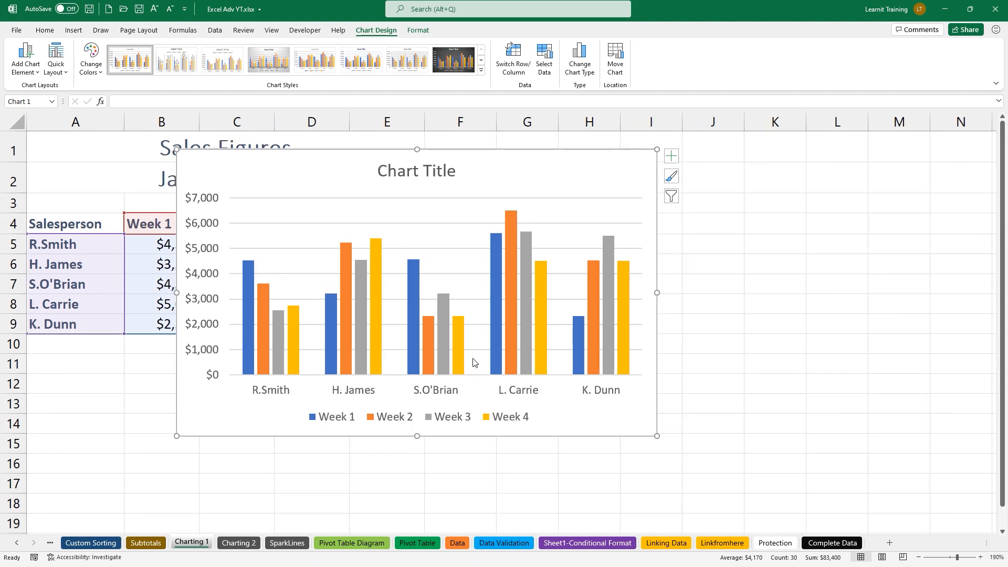
{"action": "mouse_move", "coordinate": [316, 190]}
{"action": "left_mouse_down"}
{"action": "mouse_move", "coordinate": [502, 232]}
{"action": "mouse_move", "coordinate": [614, 221]}
{"action": "left_mouse_up"}
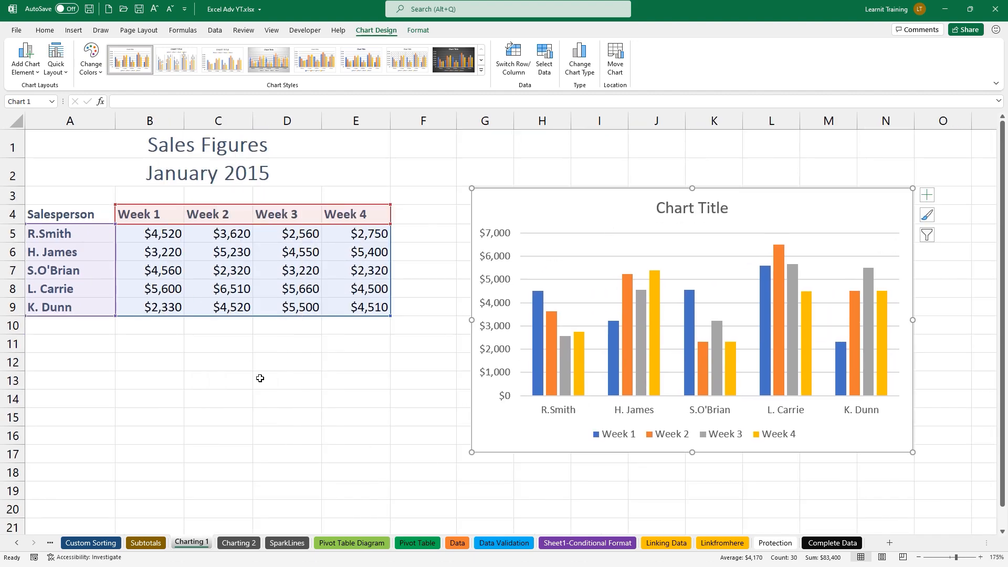
{"action": "left_click", "coordinate": [178, 265]}
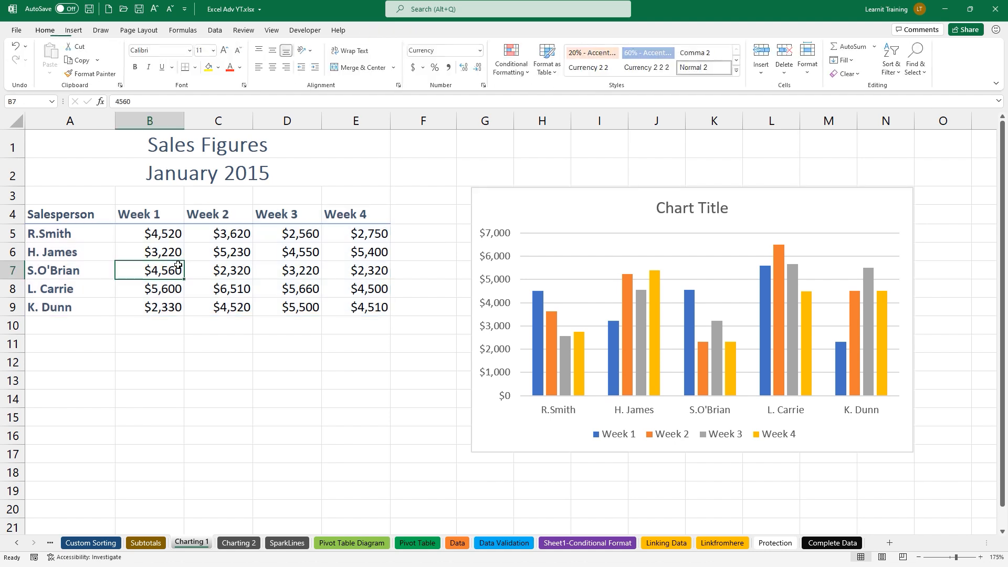
Add a row Average column from Quick Analysis Totals, e.g. $3,363 for R.Smith
{"action": "key", "text": "ctrl+a"}
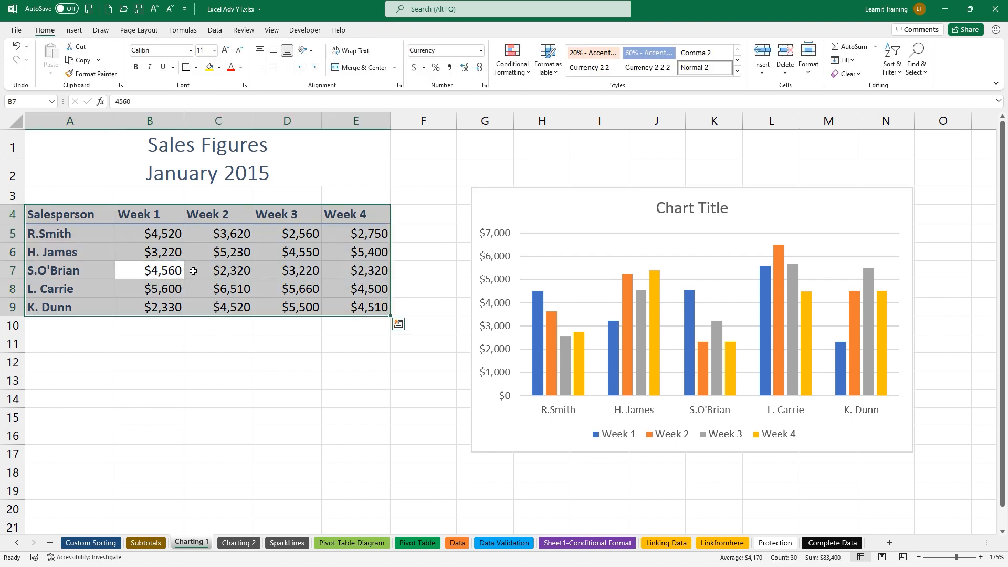
{"action": "left_click", "coordinate": [400, 327]}
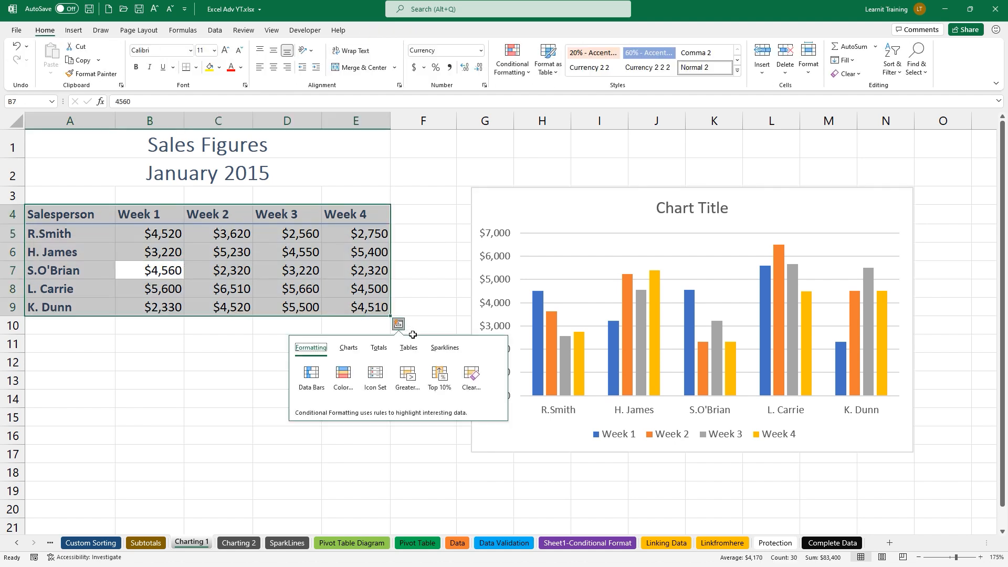
{"action": "left_click", "coordinate": [379, 348]}
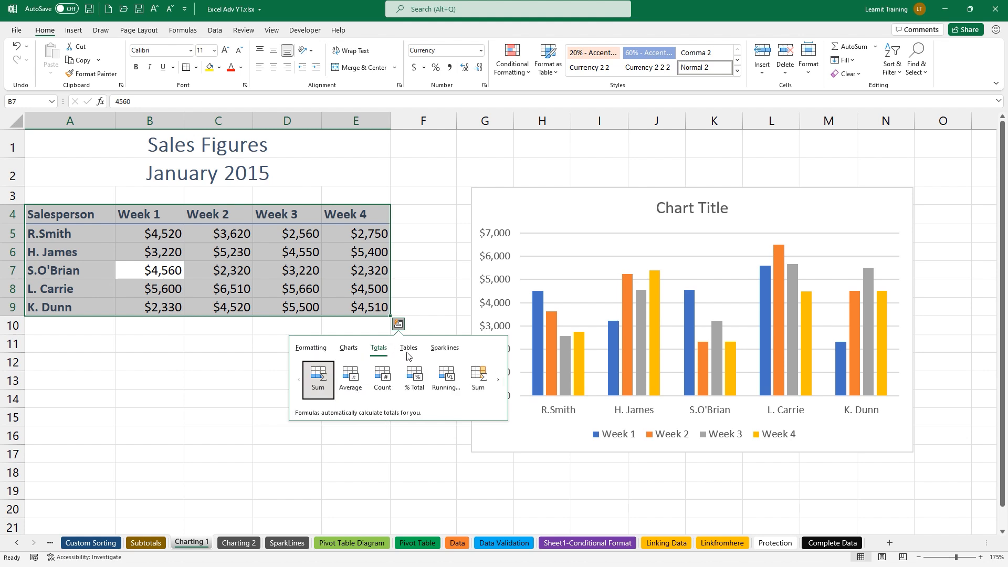
{"action": "left_click", "coordinate": [499, 381]}
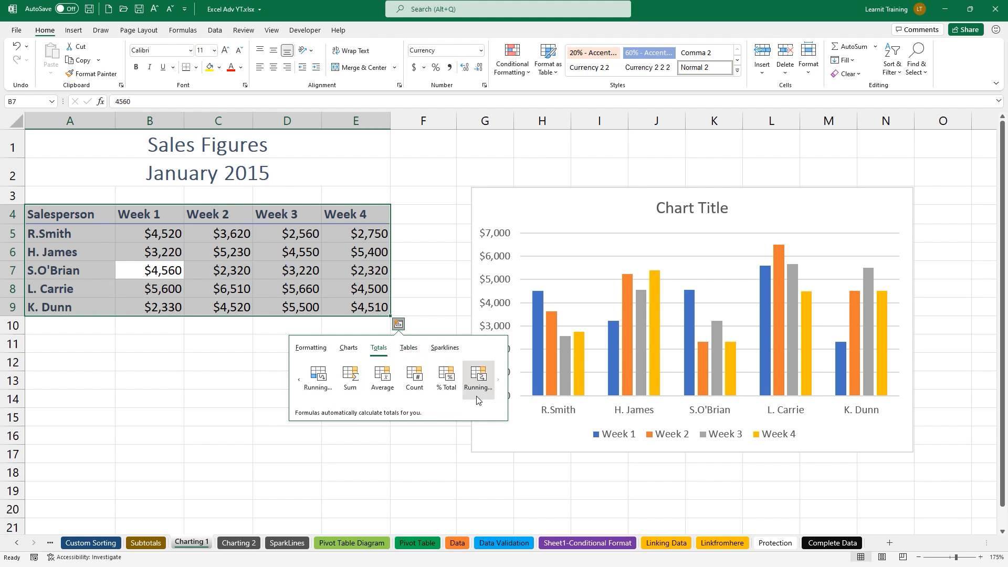
{"action": "left_click", "coordinate": [385, 379]}
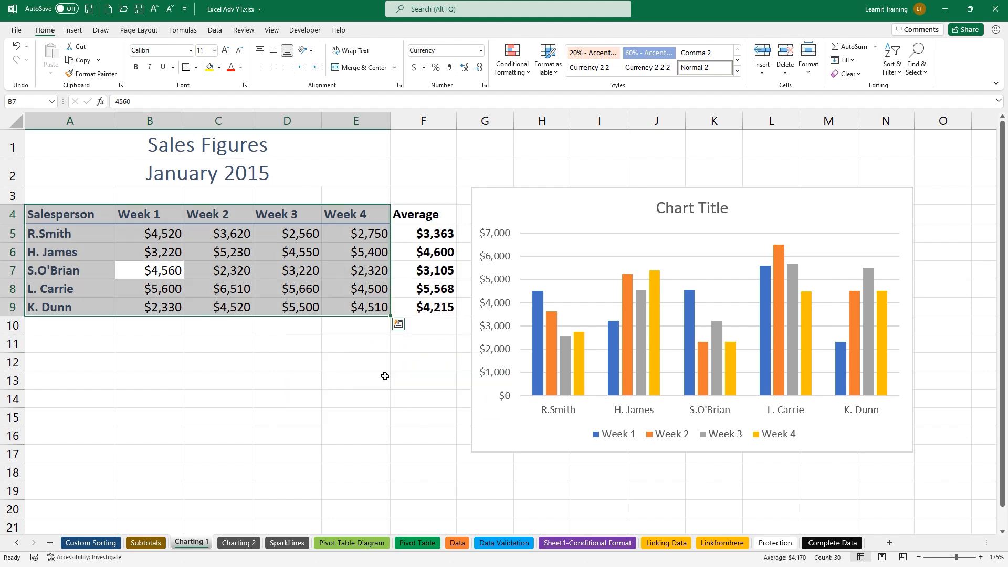
Select the clustered column chart and show its Chart Design options
{"action": "left_click", "coordinate": [332, 282]}
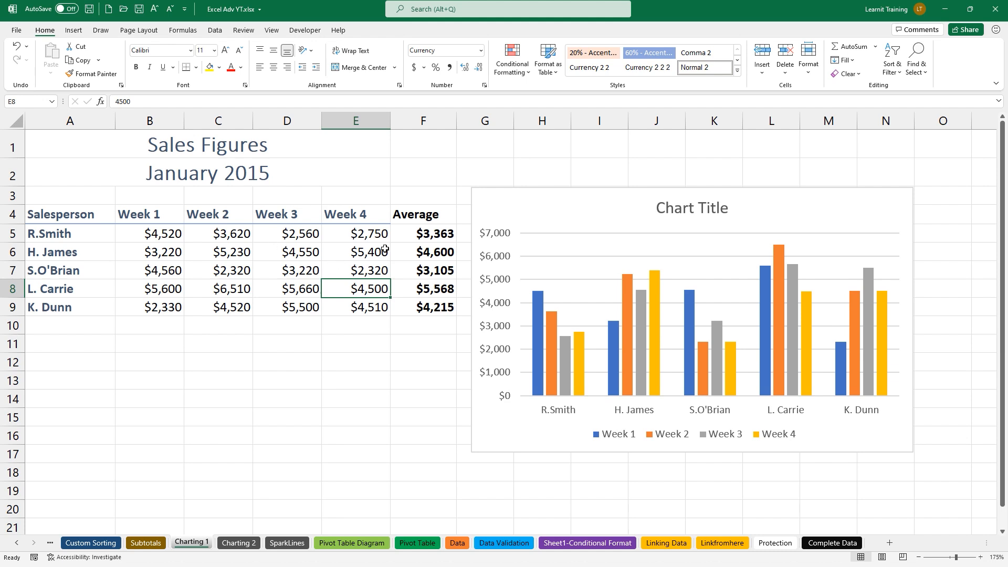
{"action": "left_click", "coordinate": [475, 207]}
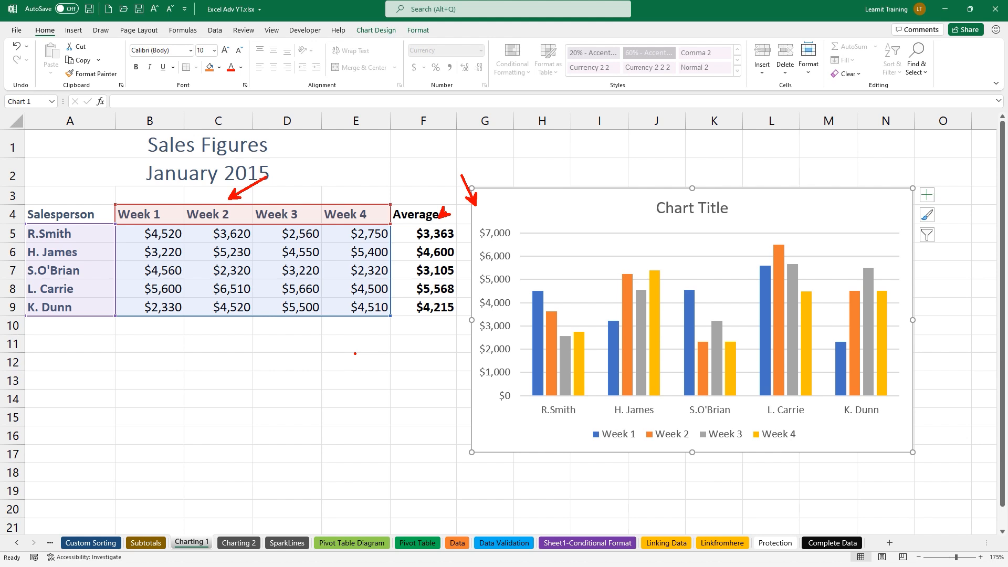
{"action": "left_click", "coordinate": [393, 31]}
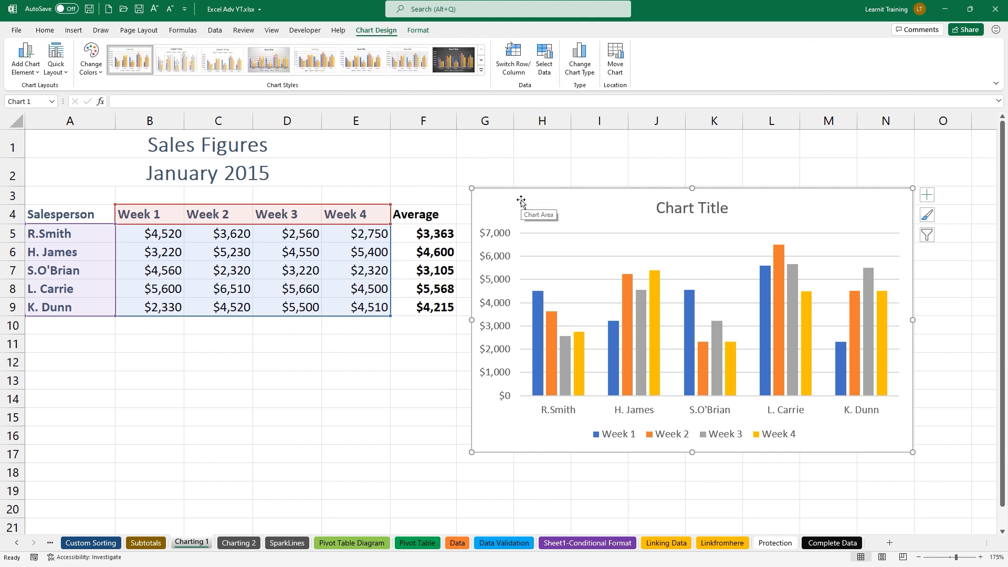
{"action": "left_click", "coordinate": [546, 60]}
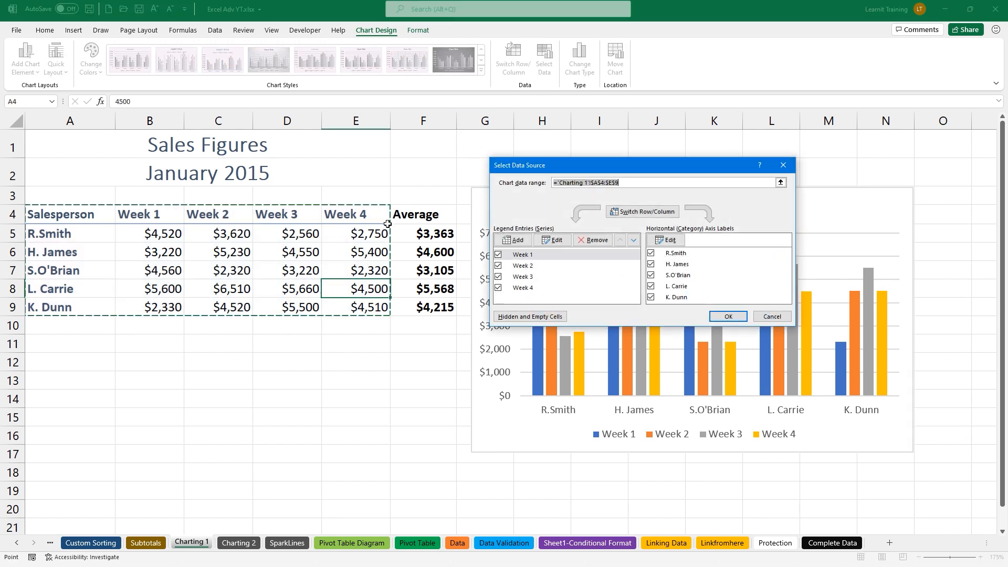
{"action": "left_click", "coordinate": [336, 251]}
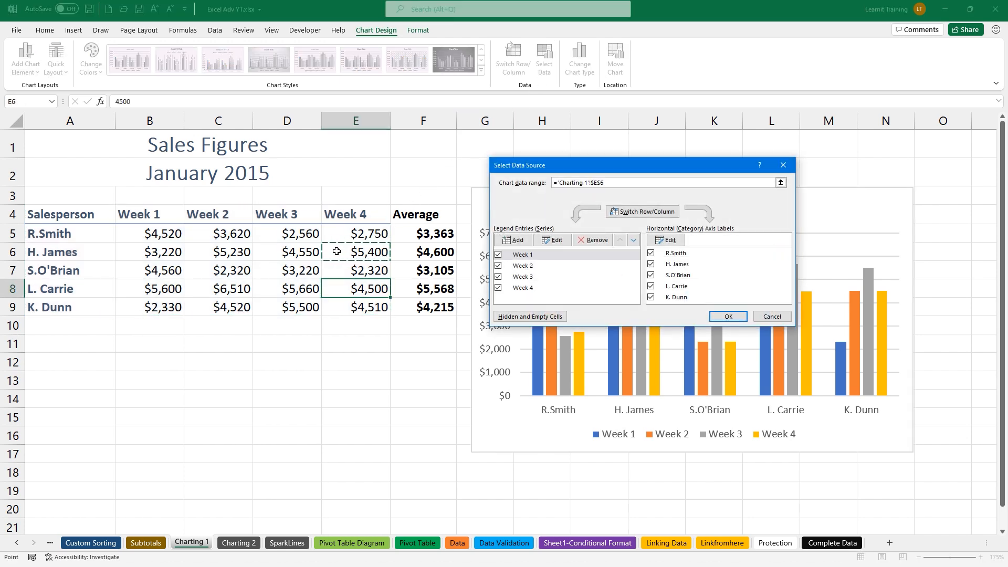
{"action": "key", "text": "ctrl+a"}
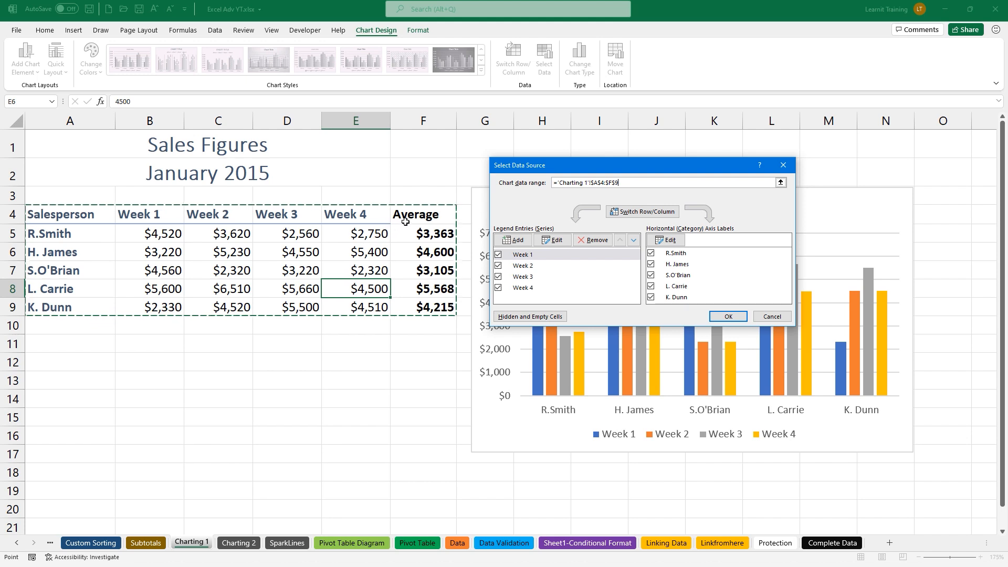
{"action": "left_click", "coordinate": [728, 316]}
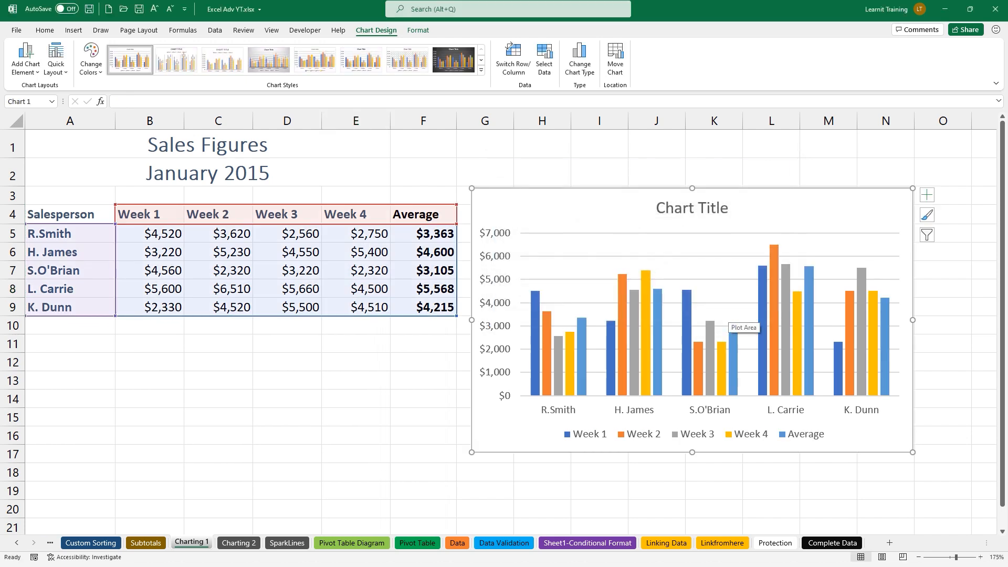
{"action": "left_click_drag", "start_coordinate": [797, 426], "coordinate": [786, 401]}
{"action": "left_click_drag", "start_coordinate": [779, 443], "coordinate": [827, 443]}
{"action": "mouse_move", "coordinate": [494, 369]}
{"action": "left_mouse_down"}
{"action": "mouse_move", "coordinate": [485, 375]}
{"action": "mouse_move", "coordinate": [559, 328]}
{"action": "mouse_move", "coordinate": [584, 350]}
{"action": "mouse_move", "coordinate": [651, 303]}
{"action": "mouse_move", "coordinate": [676, 327]}
{"action": "mouse_move", "coordinate": [761, 300]}
{"action": "mouse_move", "coordinate": [779, 317]}
{"action": "mouse_move", "coordinate": [872, 284]}
{"action": "left_mouse_up"}
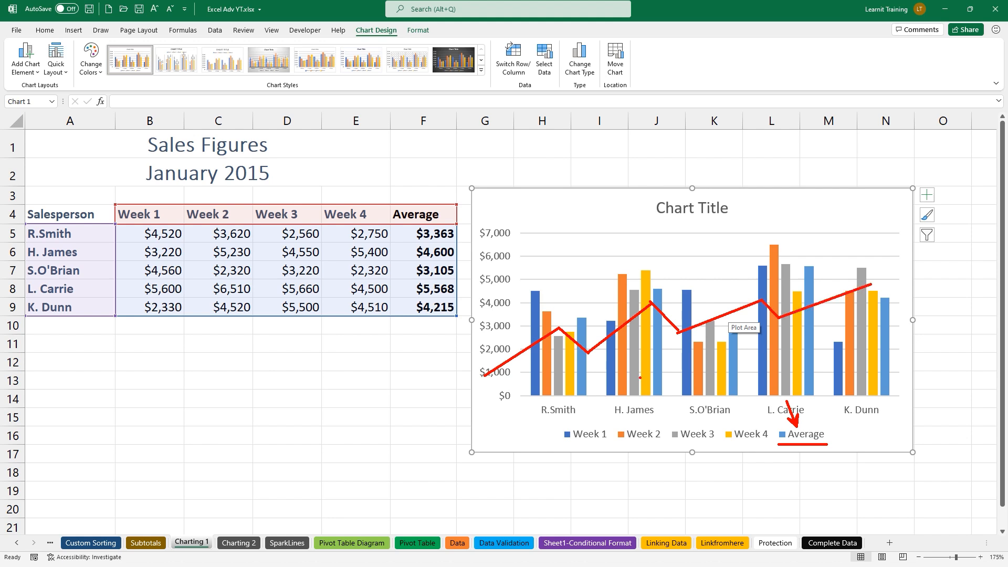
{"action": "key", "text": "Escape"}
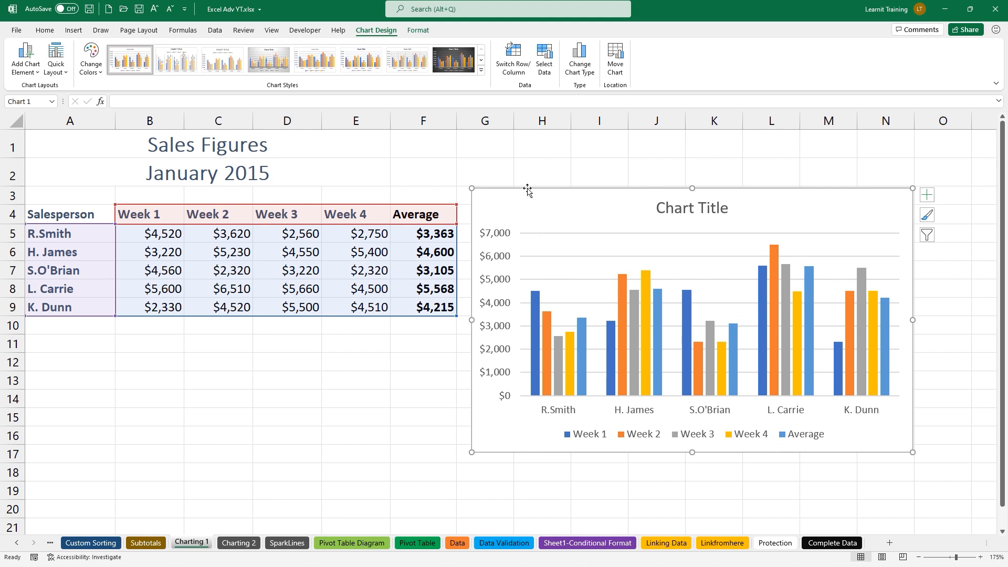
Change the chart to Combo, setting Week 4 to Clustered Column and keeping Average as a Line
{"action": "key", "text": "ctrl+2"}
{"action": "mouse_move", "coordinate": [553, 223]}
{"action": "left_mouse_down"}
{"action": "mouse_move", "coordinate": [367, 36]}
{"action": "mouse_move", "coordinate": [388, 48]}
{"action": "mouse_move", "coordinate": [398, 21]}
{"action": "mouse_move", "coordinate": [352, 13]}
{"action": "left_mouse_up"}
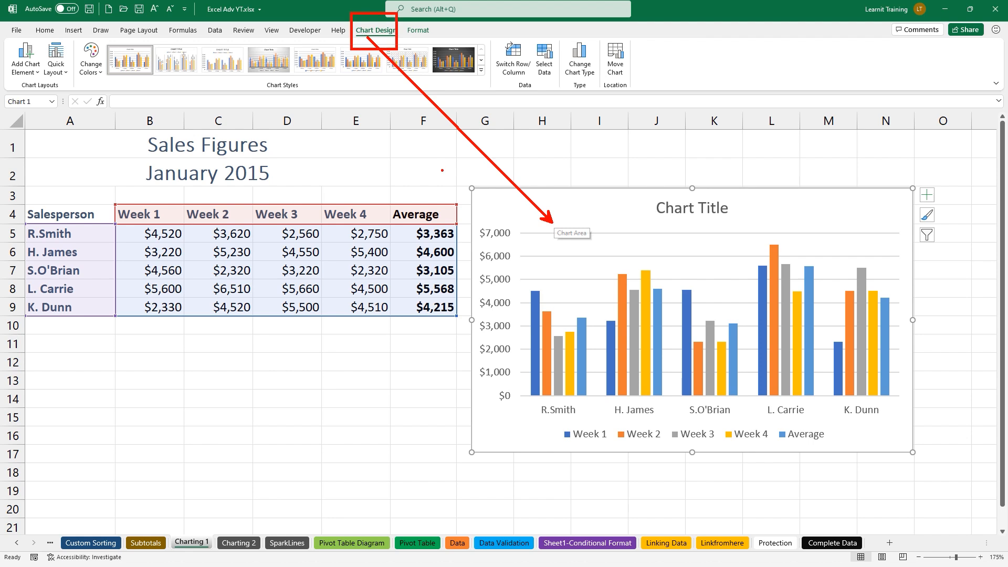
{"action": "key", "text": "Escape"}
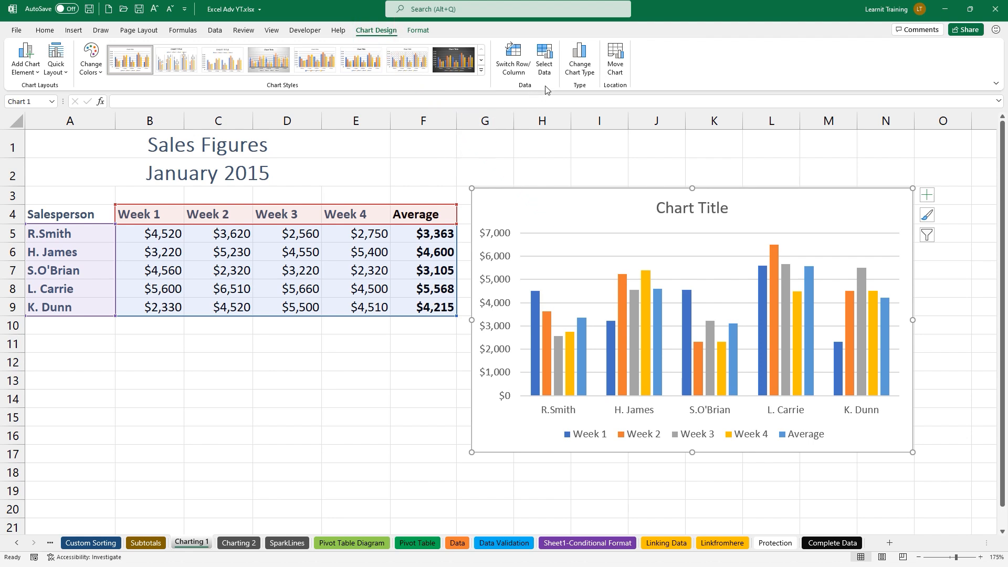
{"action": "left_click", "coordinate": [577, 63]}
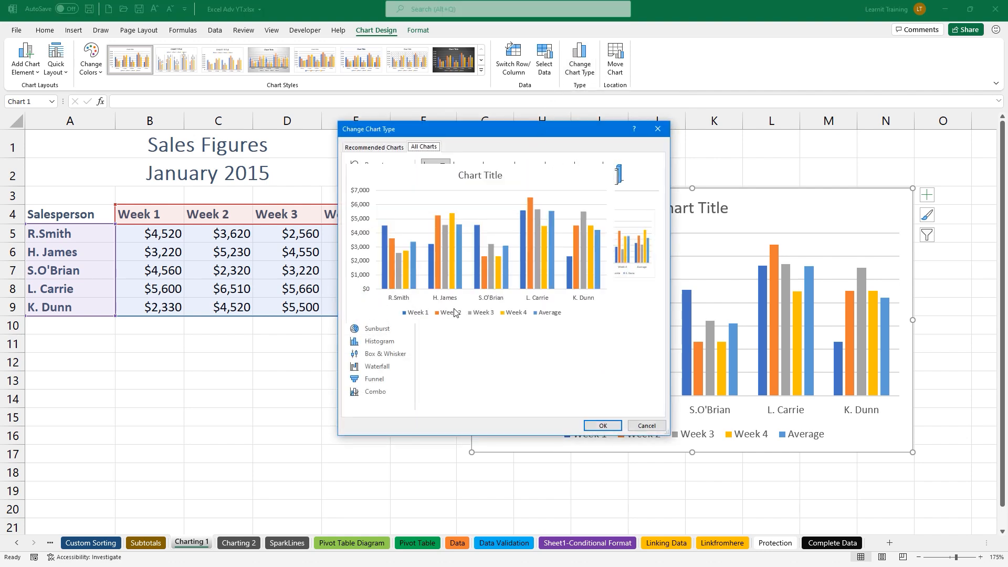
{"action": "left_click", "coordinate": [379, 393]}
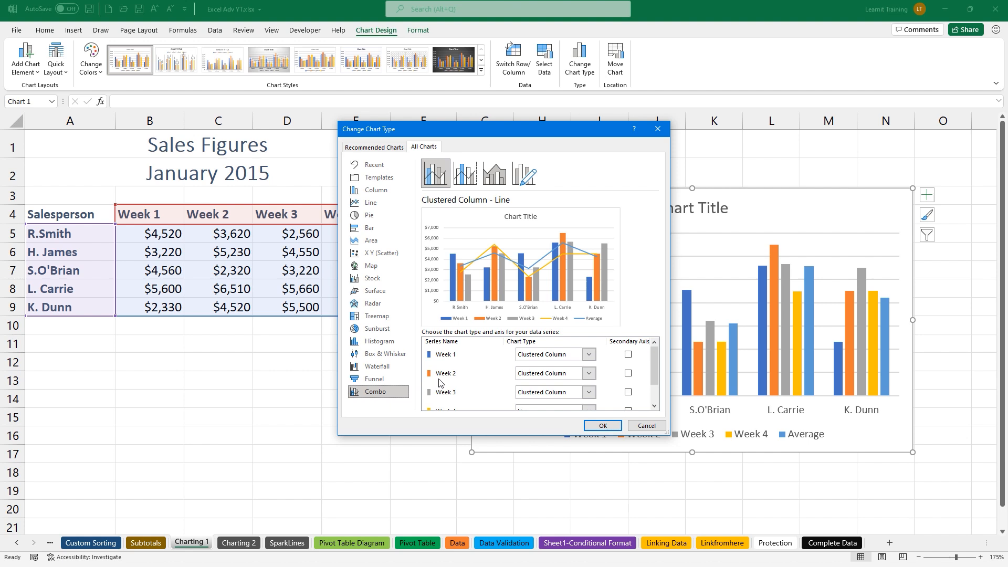
{"action": "scroll", "coordinate": [441, 383], "scroll_direction": "down", "scroll_amount": 2}
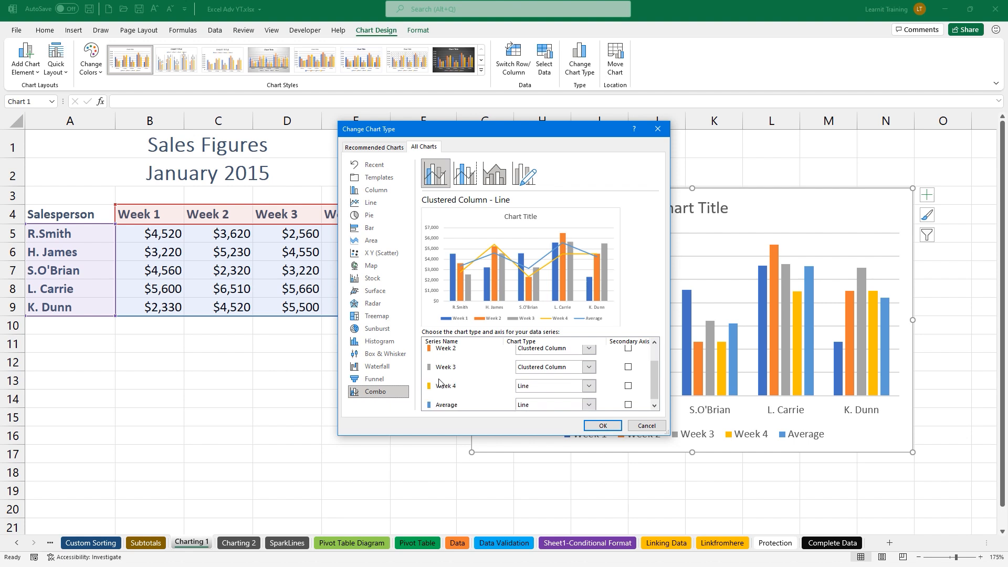
{"action": "left_click", "coordinate": [588, 386]}
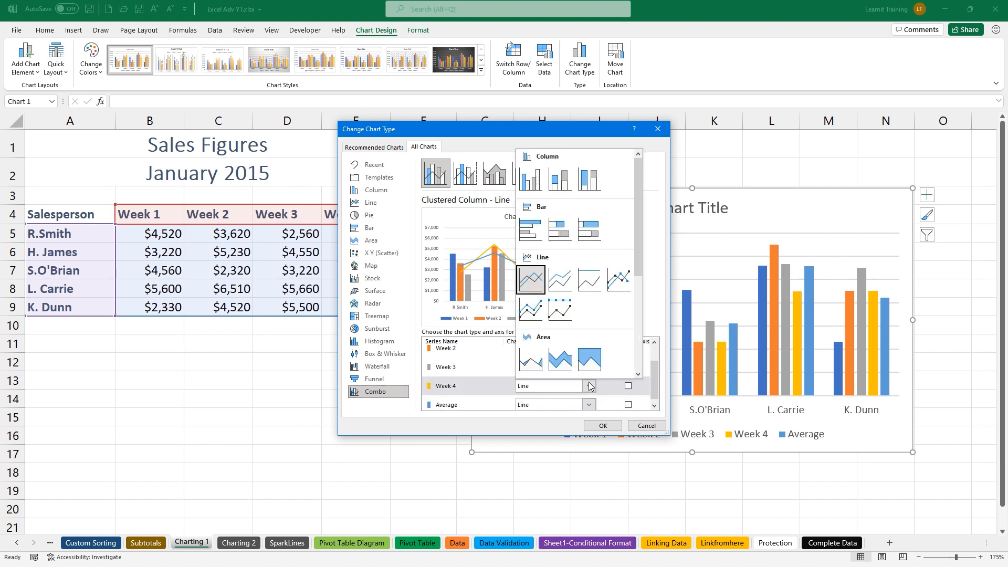
{"action": "left_click", "coordinate": [530, 183]}
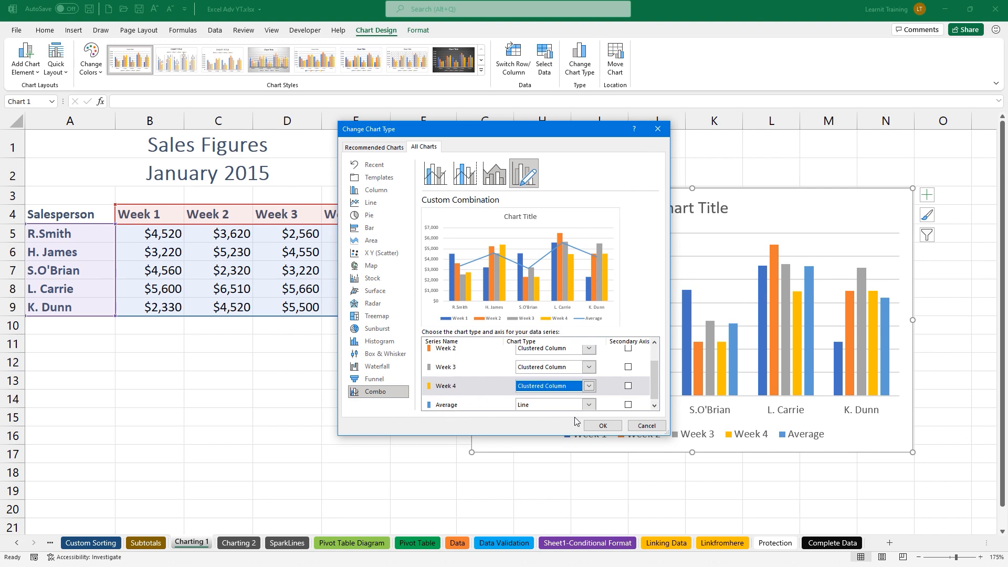
{"action": "left_click", "coordinate": [603, 425]}
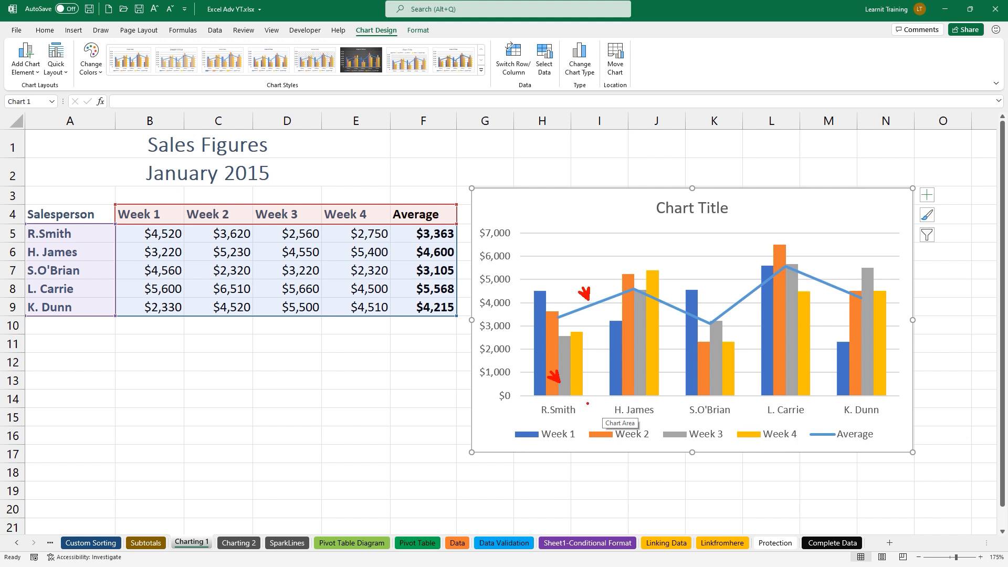
{"action": "key", "text": "Escape"}
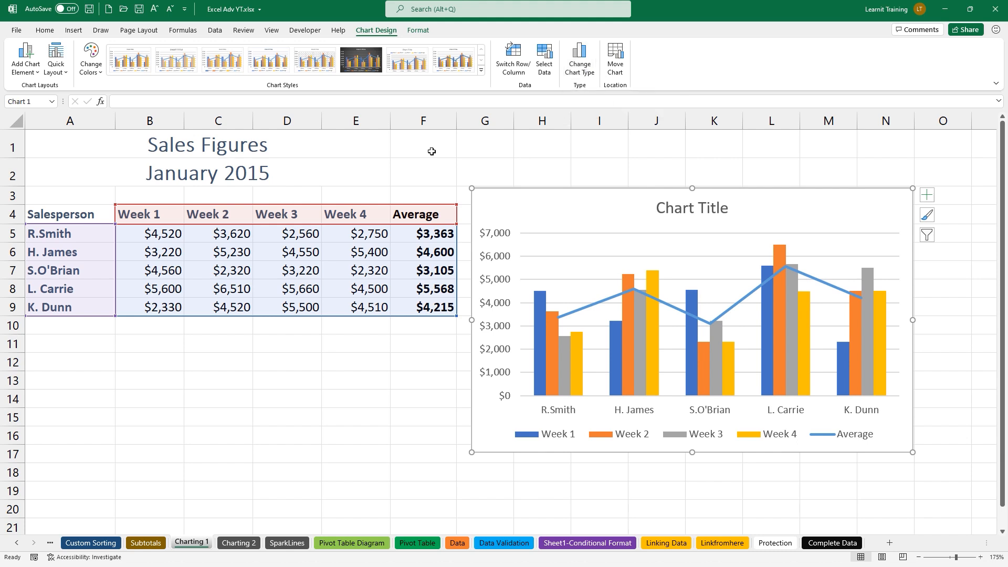
Turn off the chart title and set the legend position to Top
{"action": "mouse_move", "coordinate": [545, 307]}
{"action": "left_click", "coordinate": [928, 199]}
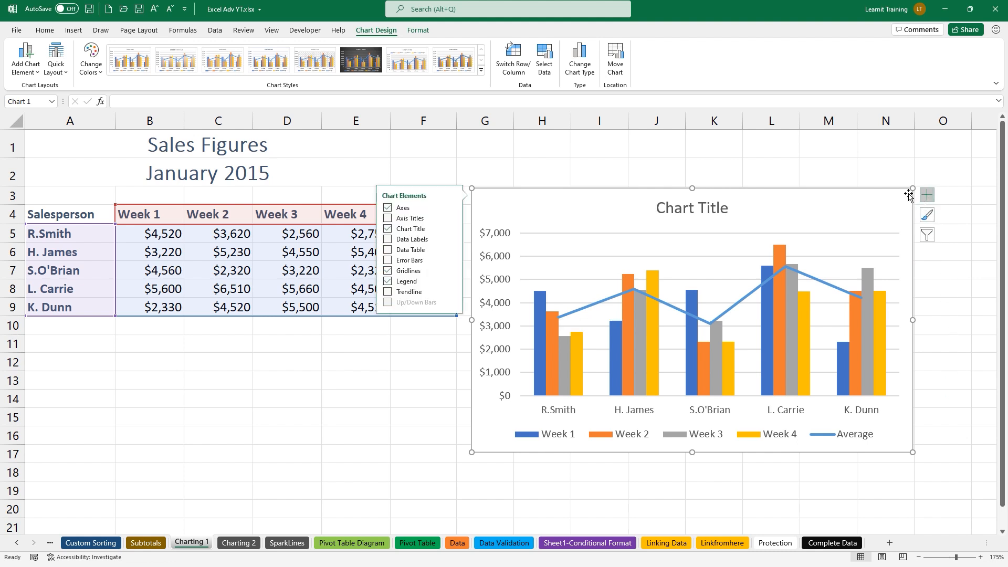
{"action": "left_click", "coordinate": [387, 229]}
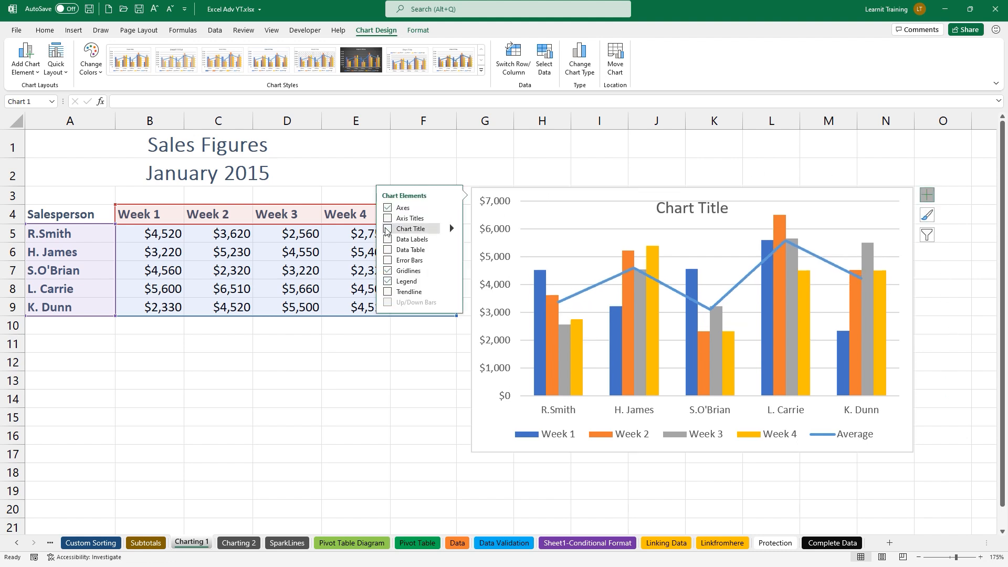
{"action": "left_click", "coordinate": [451, 281]}
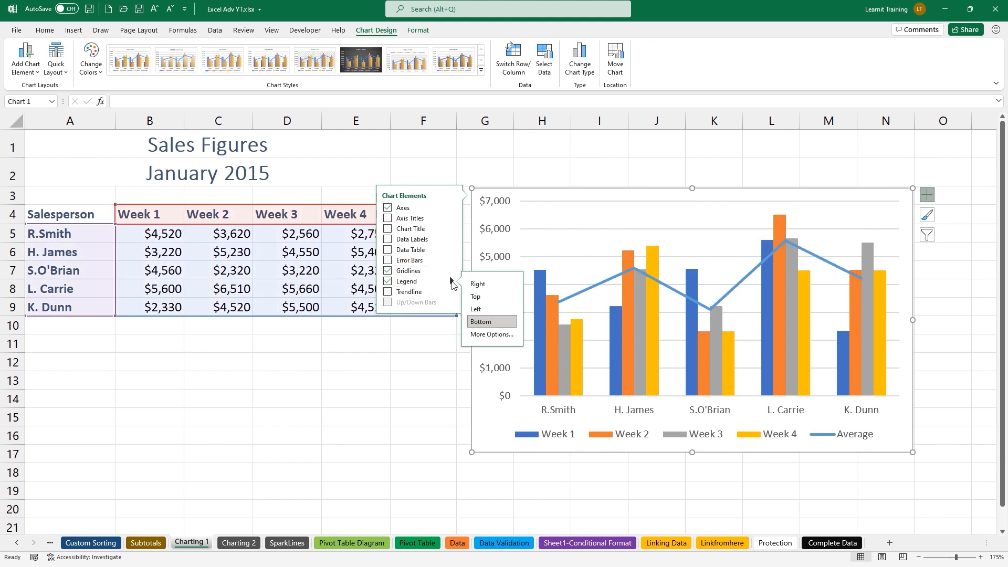
{"action": "left_click", "coordinate": [478, 297]}
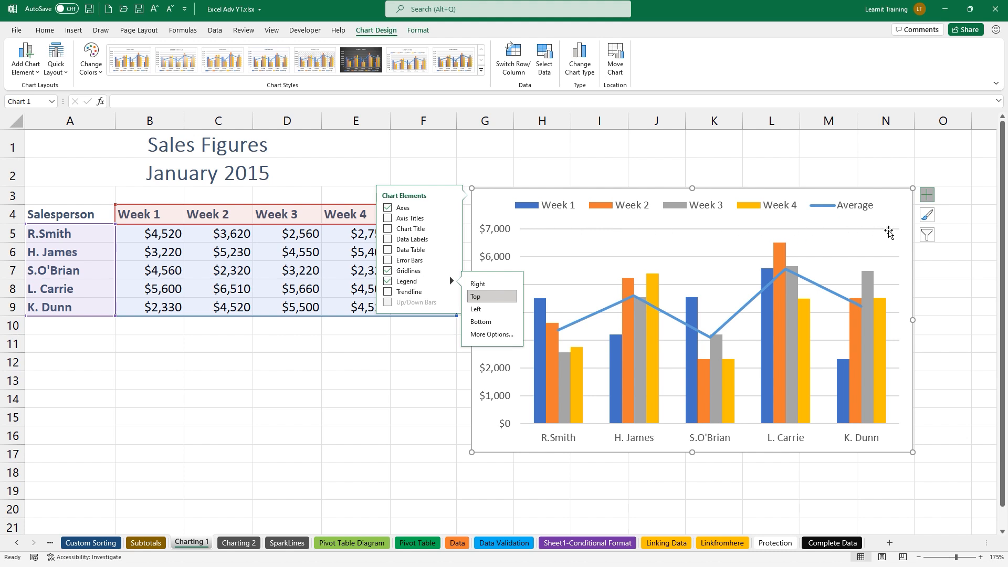
{"action": "left_click", "coordinate": [935, 235]}
{"action": "left_click", "coordinate": [904, 220]}
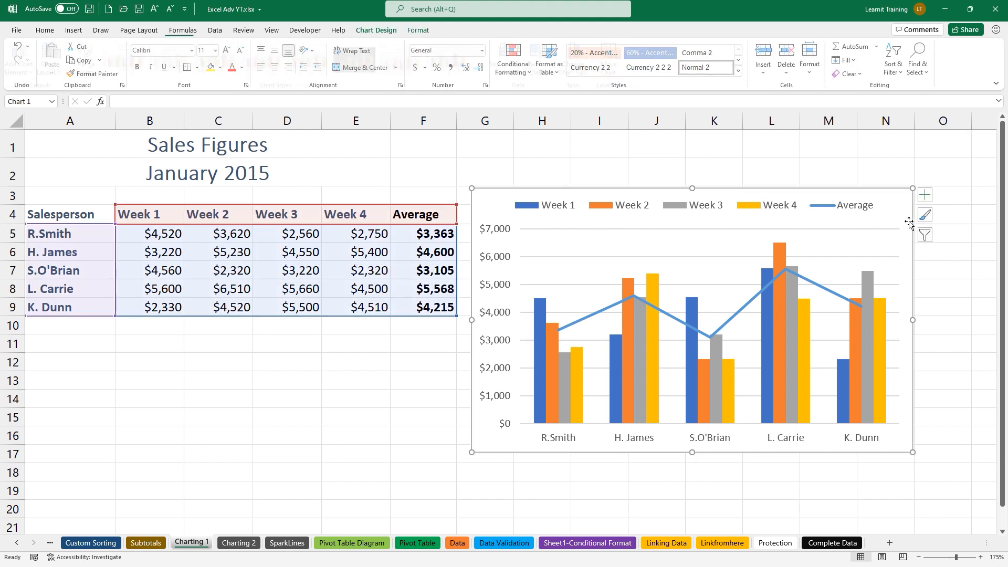
{"action": "left_click", "coordinate": [927, 236]}
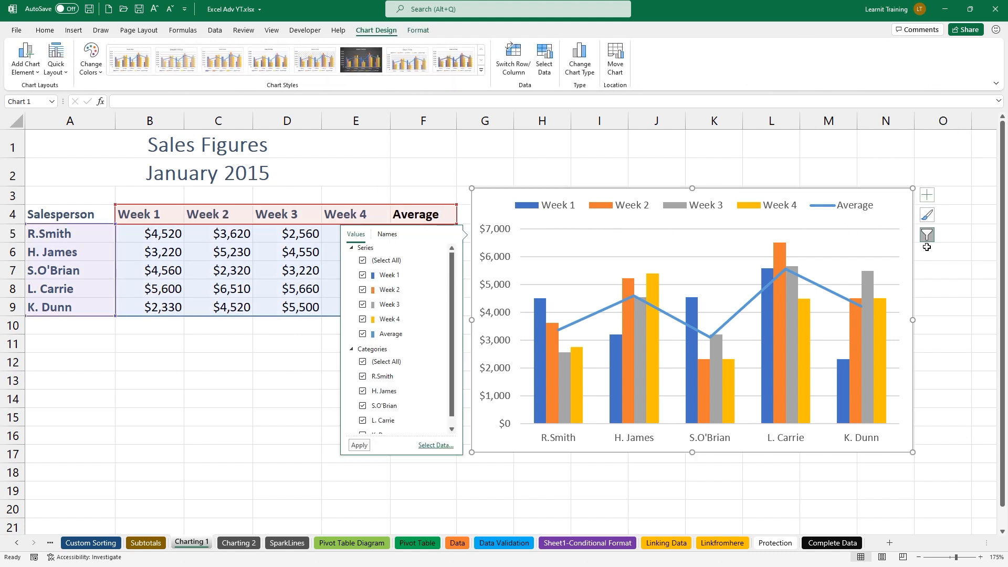
Filter out the Average series and apply the green monochromatic palette to the Week 1–4 columns
{"action": "left_click", "coordinate": [362, 333]}
{"action": "left_click", "coordinate": [359, 446]}
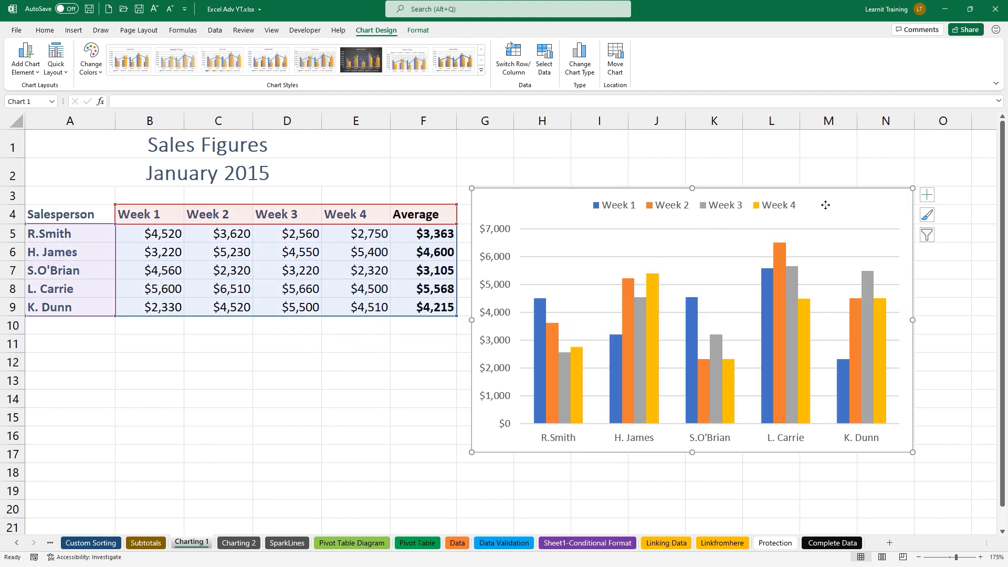
{"action": "left_click", "coordinate": [928, 216]}
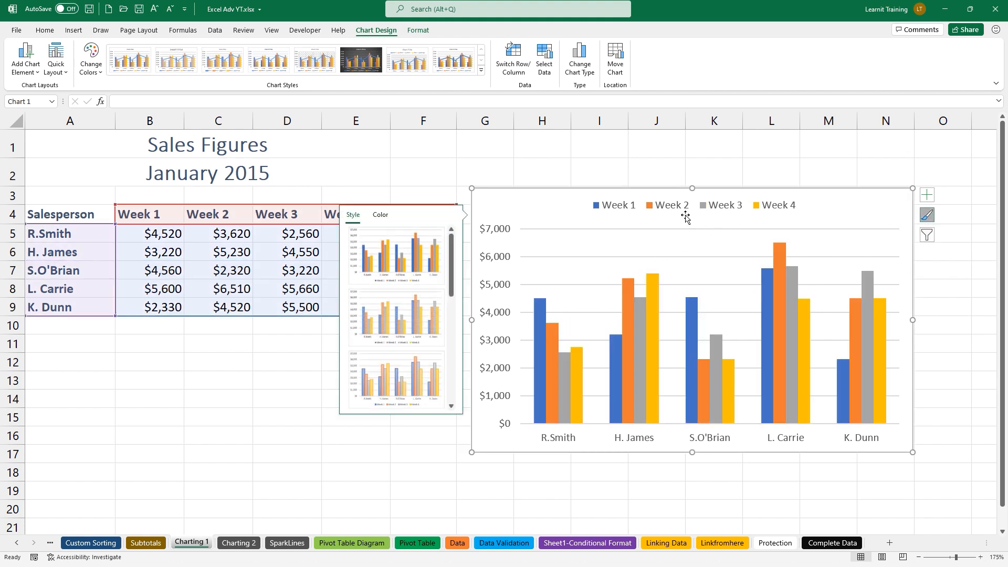
{"action": "left_click", "coordinate": [378, 216]}
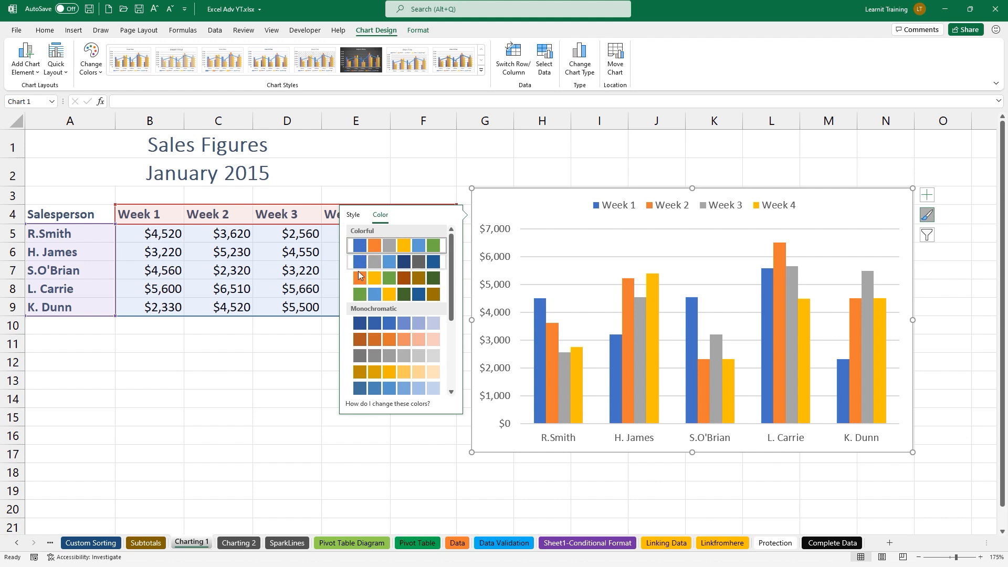
{"action": "scroll", "coordinate": [364, 357], "scroll_direction": "down", "scroll_amount": 1}
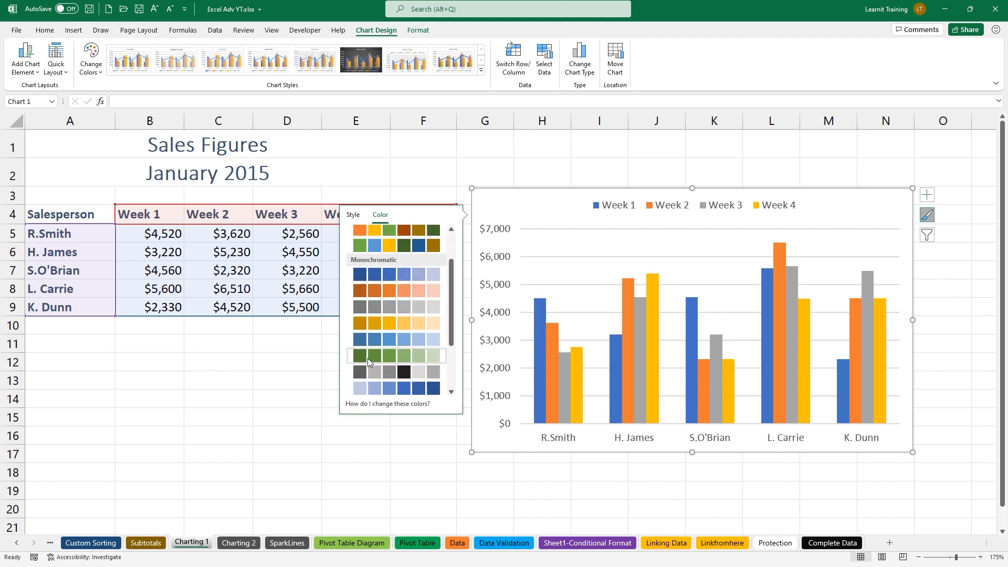
{"action": "left_click", "coordinate": [523, 178]}
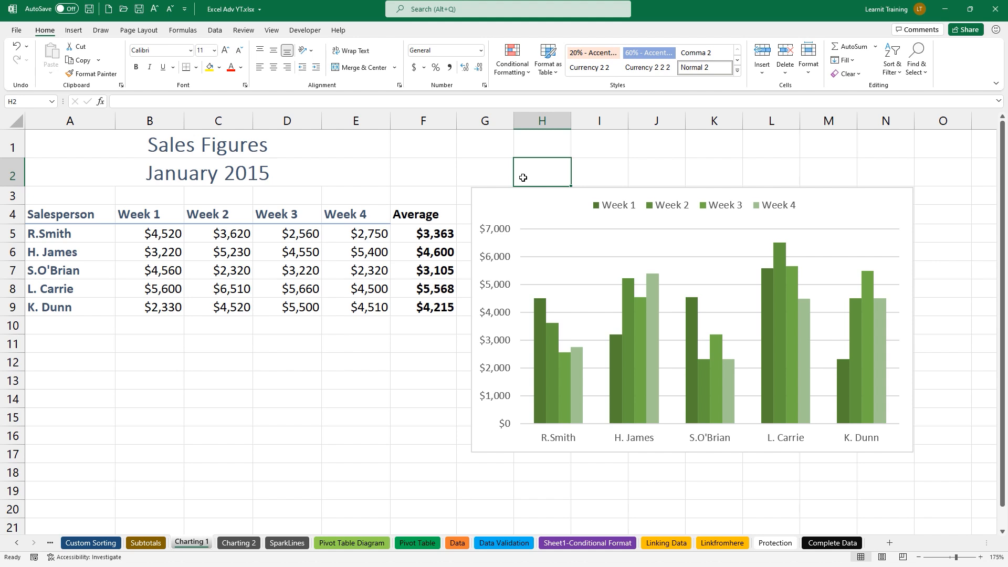
{"action": "left_click", "coordinate": [546, 202]}
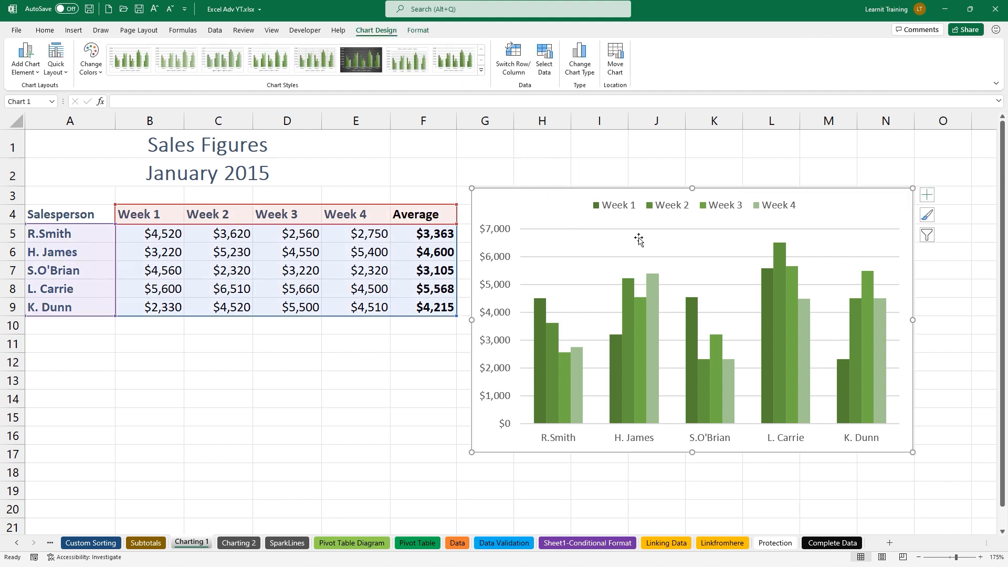
Re-check Average in Chart Filters so its pale green line and legend entry return
{"action": "left_click", "coordinate": [927, 196]}
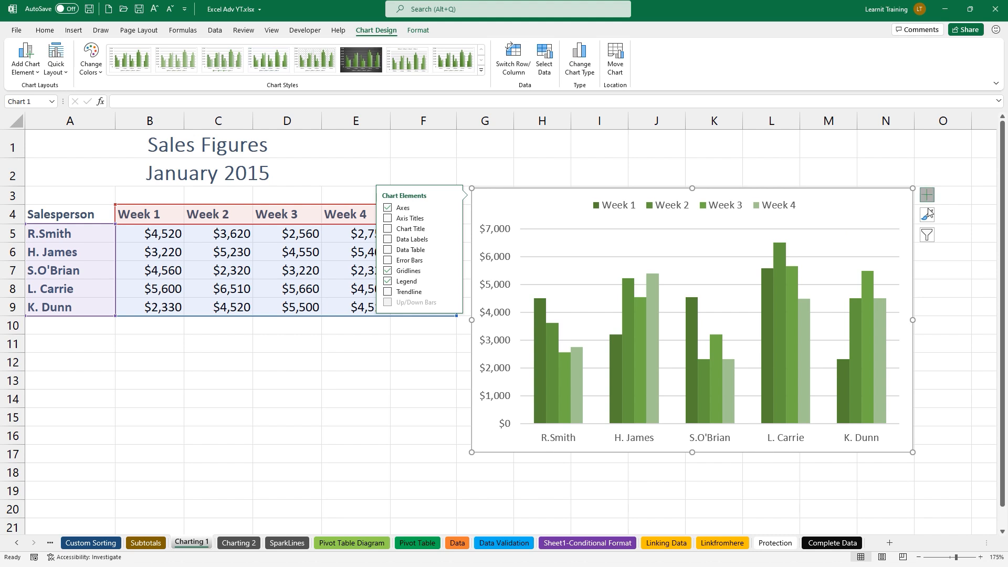
{"action": "left_click", "coordinate": [927, 235]}
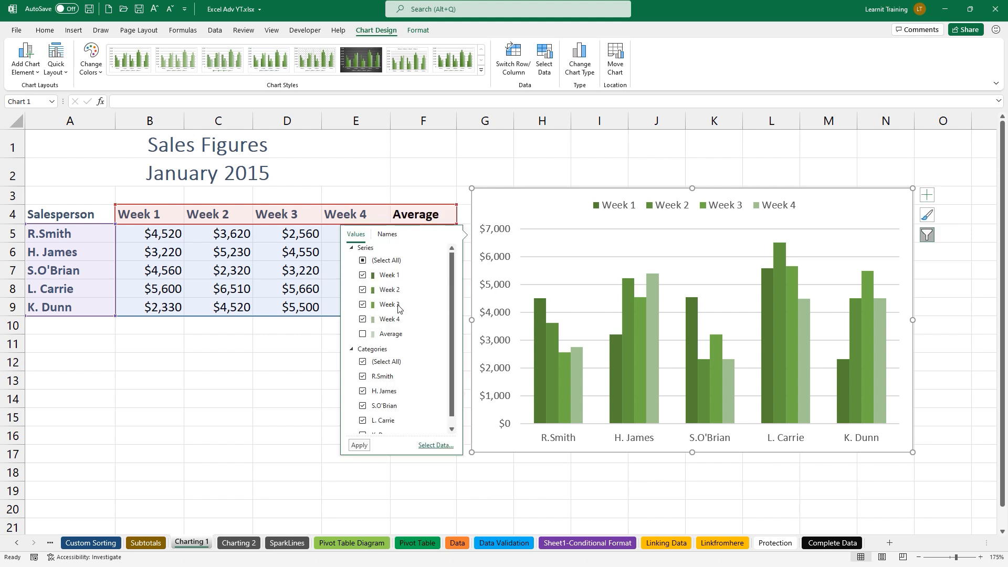
{"action": "left_click", "coordinate": [363, 335]}
{"action": "left_click", "coordinate": [359, 445]}
{"action": "left_click", "coordinate": [662, 225]}
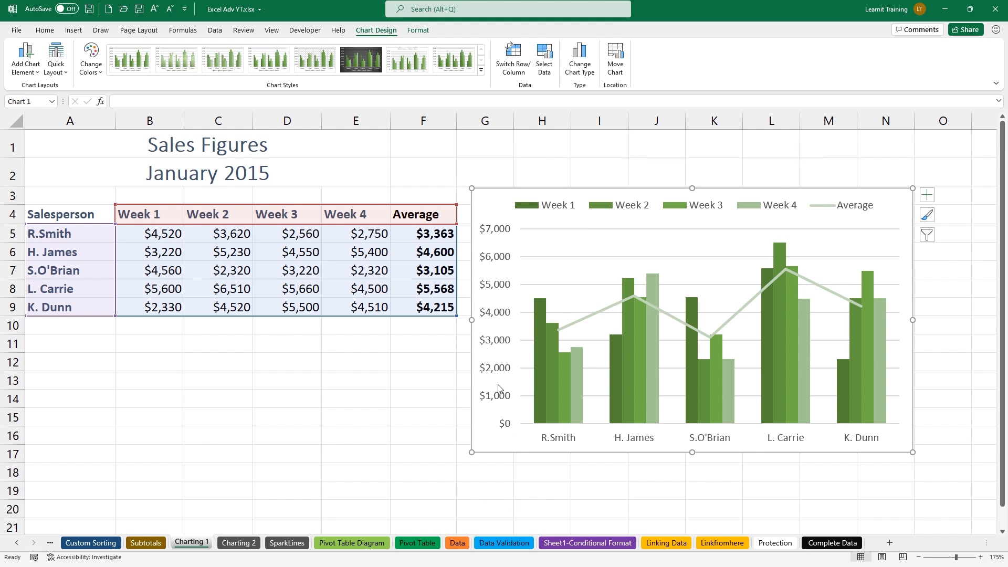
Save the green column-and-average chart as a chart template named 'Chart Template'
{"action": "right_click", "coordinate": [497, 219]}
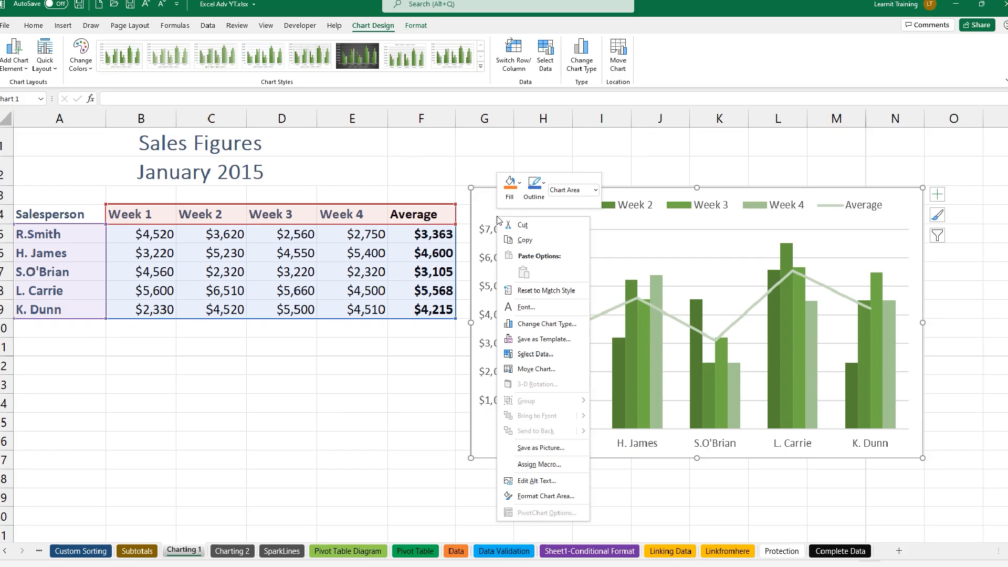
{"action": "key", "text": "Escape"}
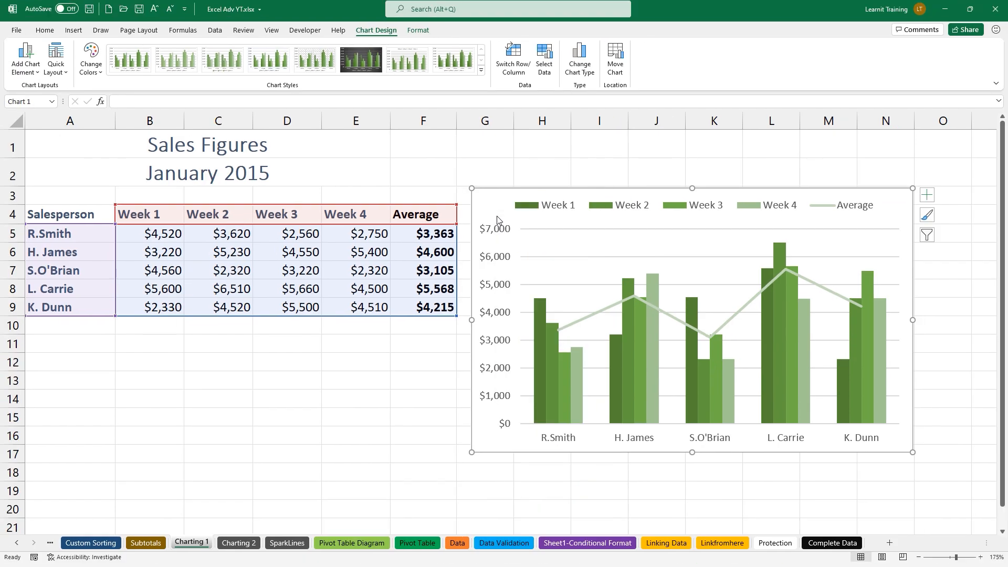
{"action": "right_click", "coordinate": [497, 219]}
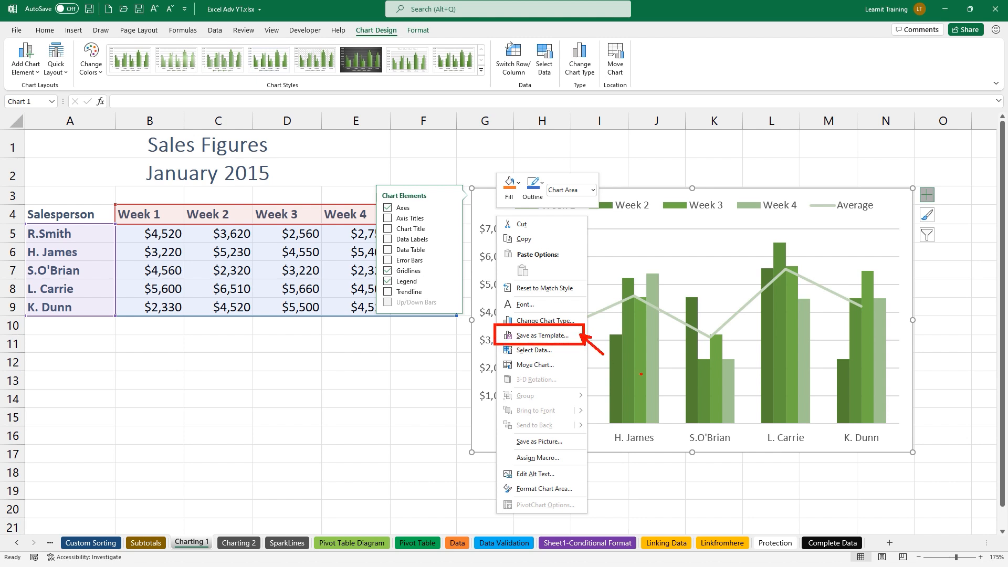
{"action": "key", "text": "Escape"}
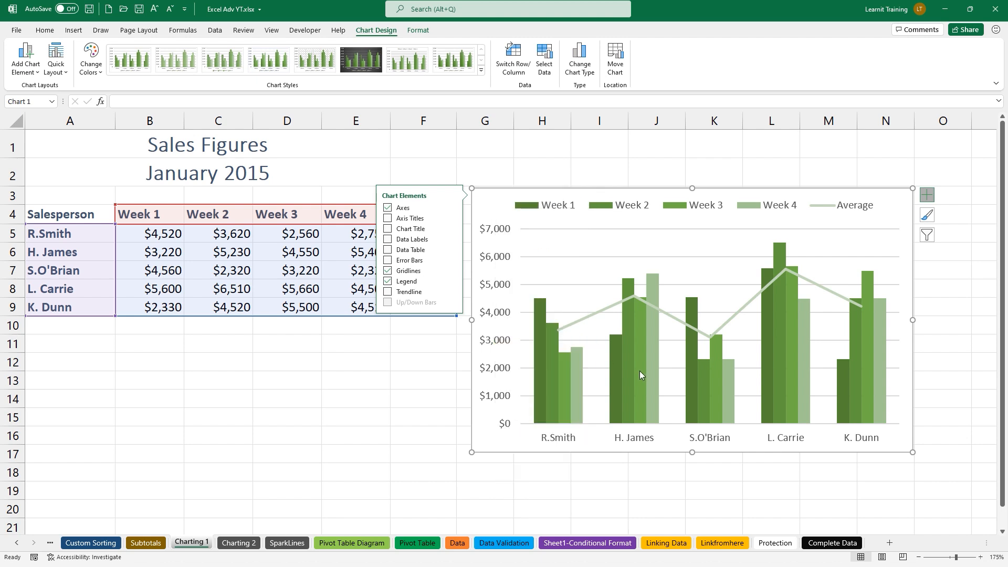
{"action": "right_click", "coordinate": [505, 217]}
{"action": "right_click", "coordinate": [626, 264]}
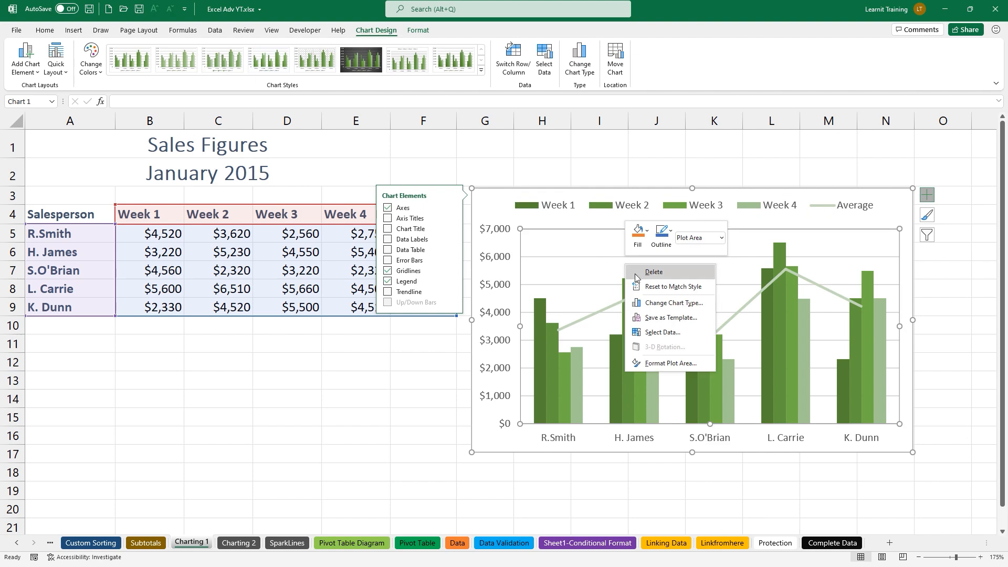
{"action": "left_click", "coordinate": [675, 319]}
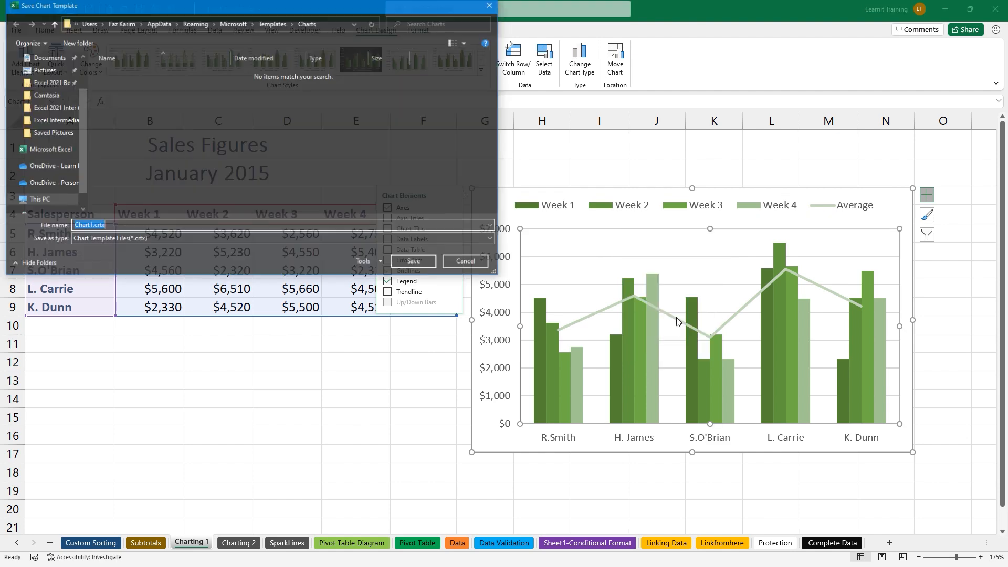
{"action": "left_click_drag", "start_coordinate": [298, 10], "coordinate": [522, 103]}
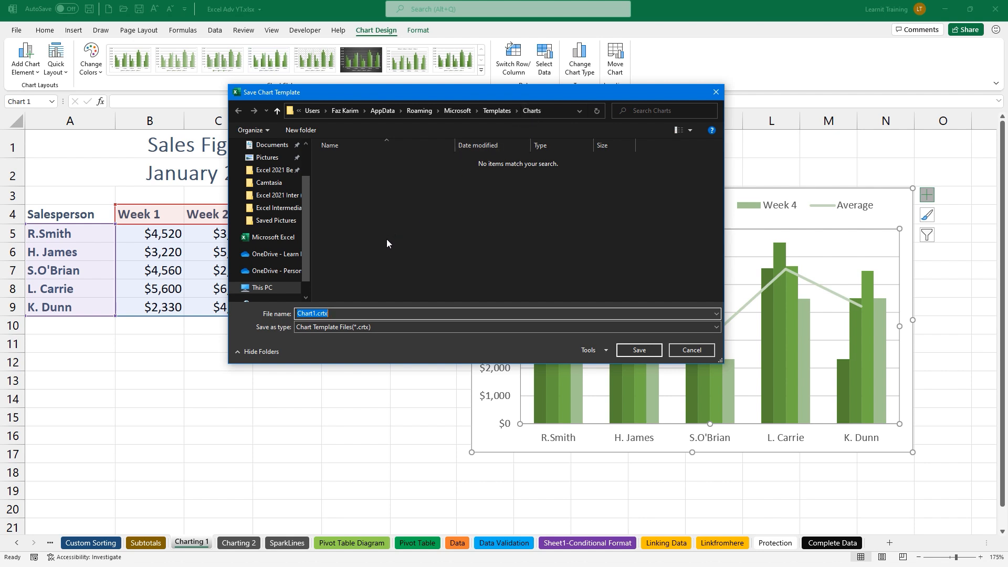
{"action": "key", "text": "BackSpace"}
{"action": "type", "text": "Chart Template"}
{"action": "left_click", "coordinate": [639, 350]}
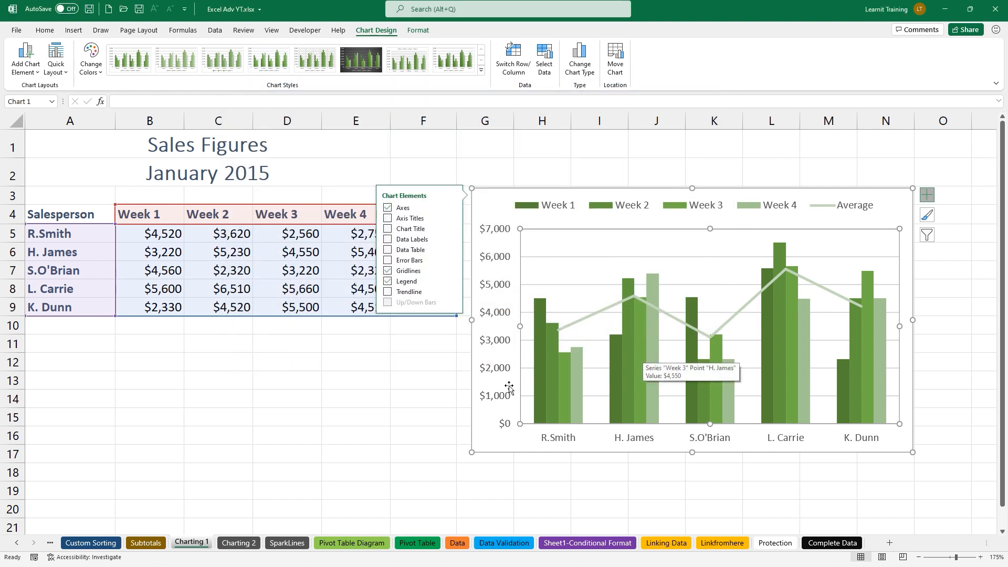
{"action": "left_click", "coordinate": [335, 410]}
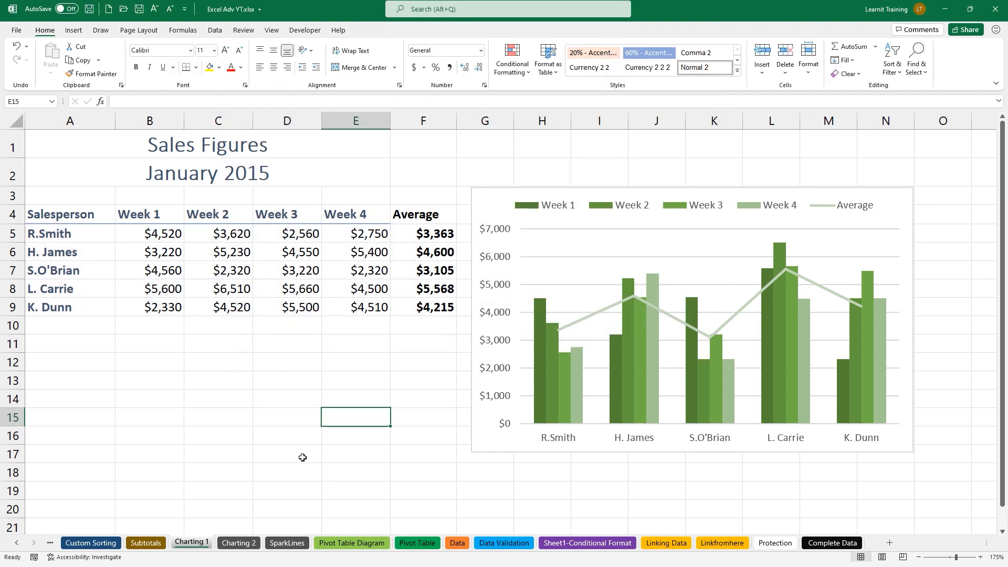
On the Charting 2 sheet, select the Pear Records Sales table A4:E9 with Ctrl+A
{"action": "left_click", "coordinate": [225, 544]}
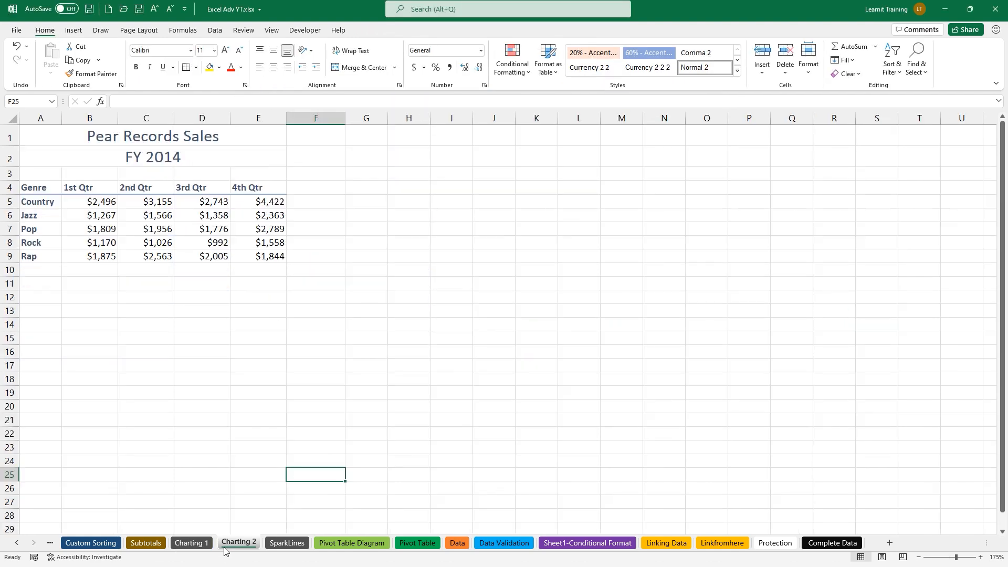
{"action": "left_click", "coordinate": [116, 225]}
{"action": "scroll", "coordinate": [117, 226], "scroll_direction": "up", "scroll_amount": 4}
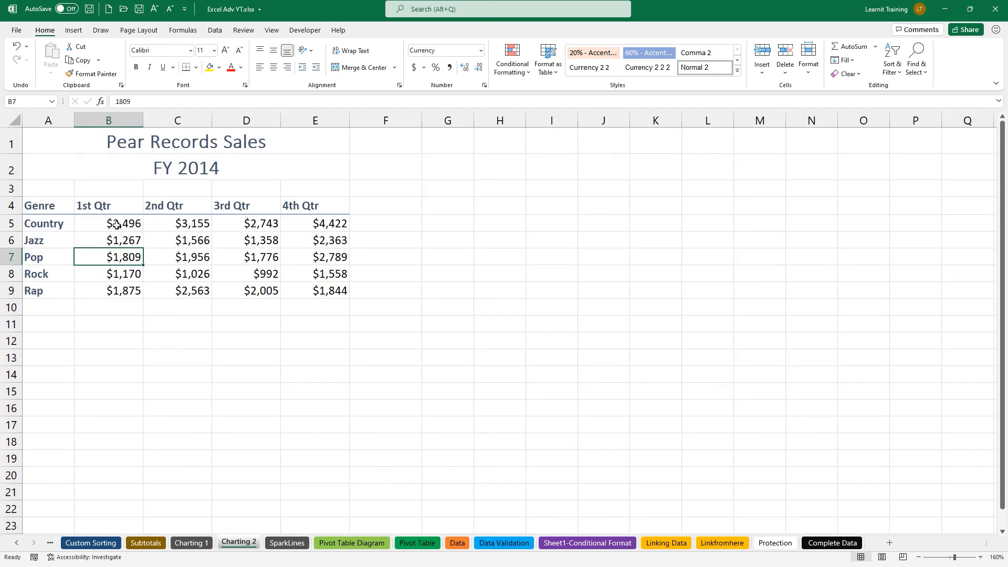
{"action": "scroll", "coordinate": [116, 225], "scroll_direction": "up", "scroll_amount": 4}
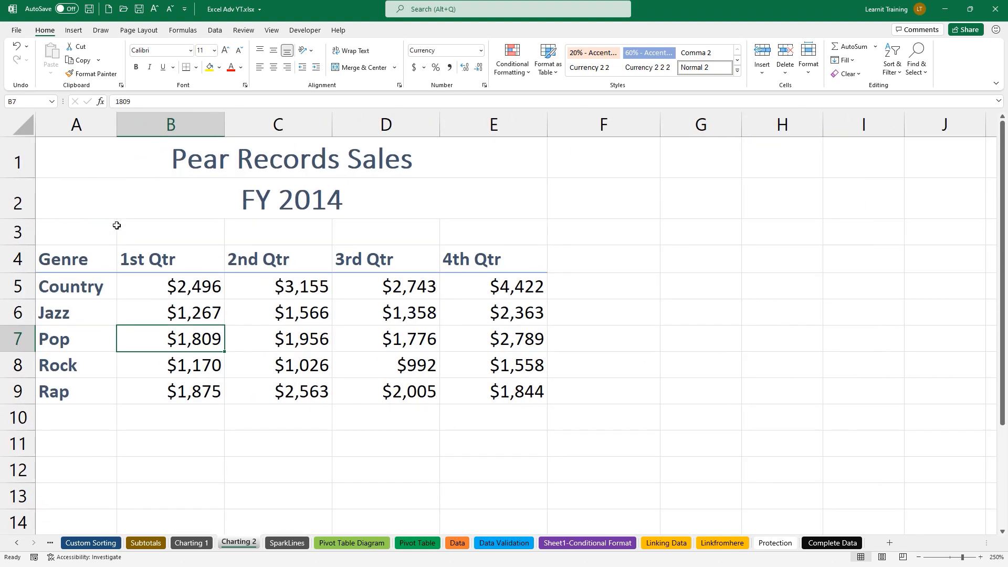
{"action": "key", "text": "ctrl+2"}
{"action": "type", "text": "t"}
{"action": "type", "text": "CTR"}
{"action": "type", "text": "L + A"}
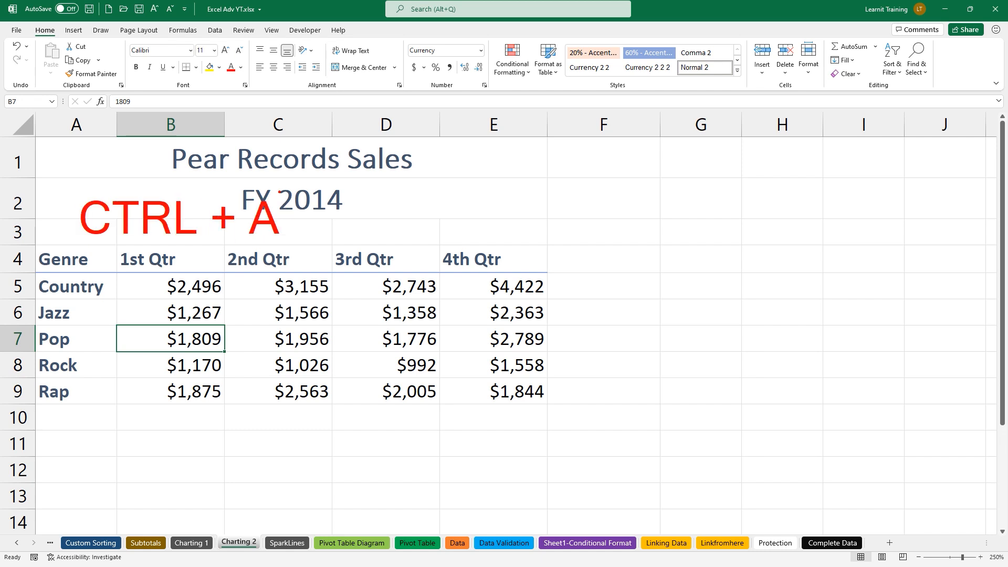
{"action": "key", "text": "Escape"}
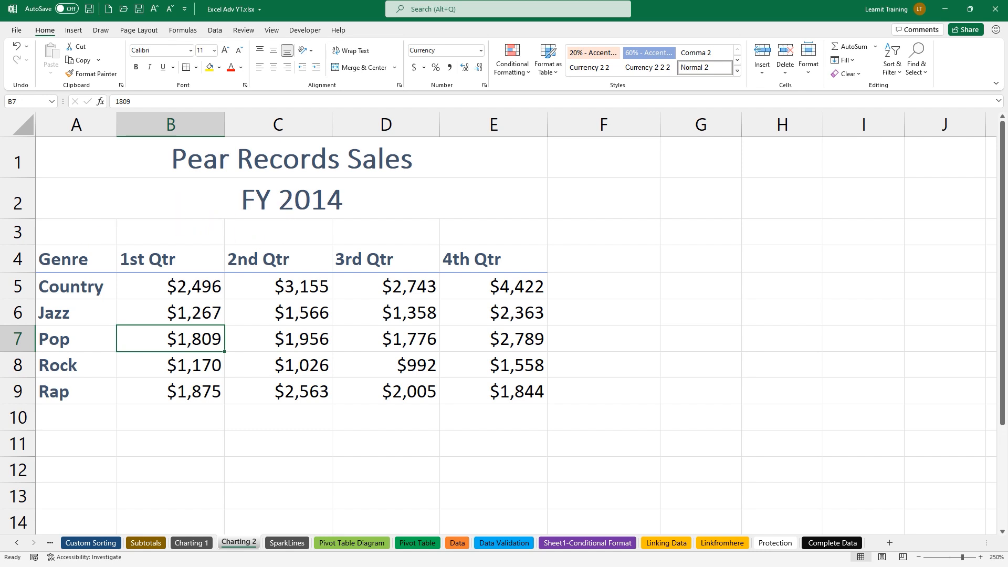
{"action": "key", "text": "ctrl+a"}
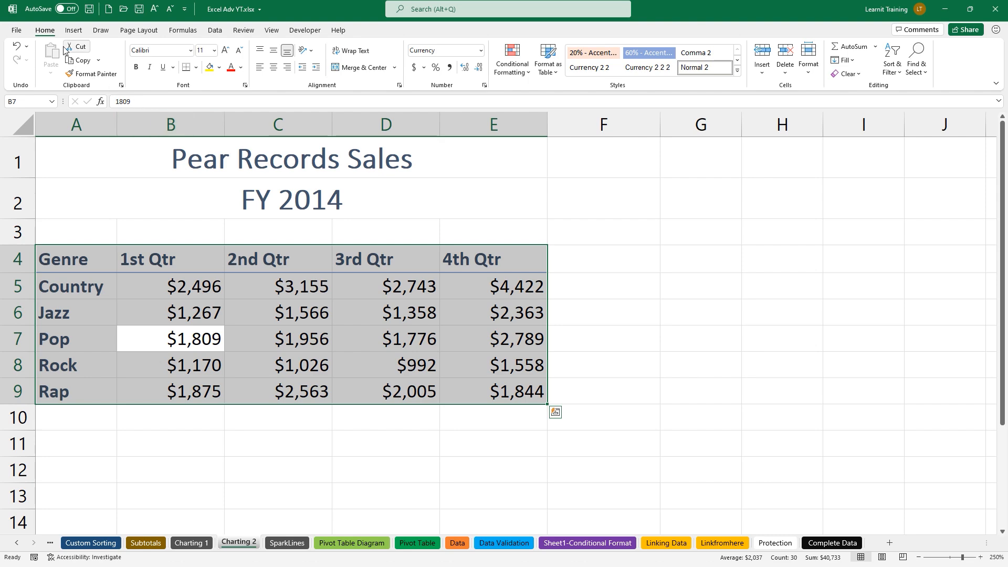
{"action": "left_click", "coordinate": [73, 30]}
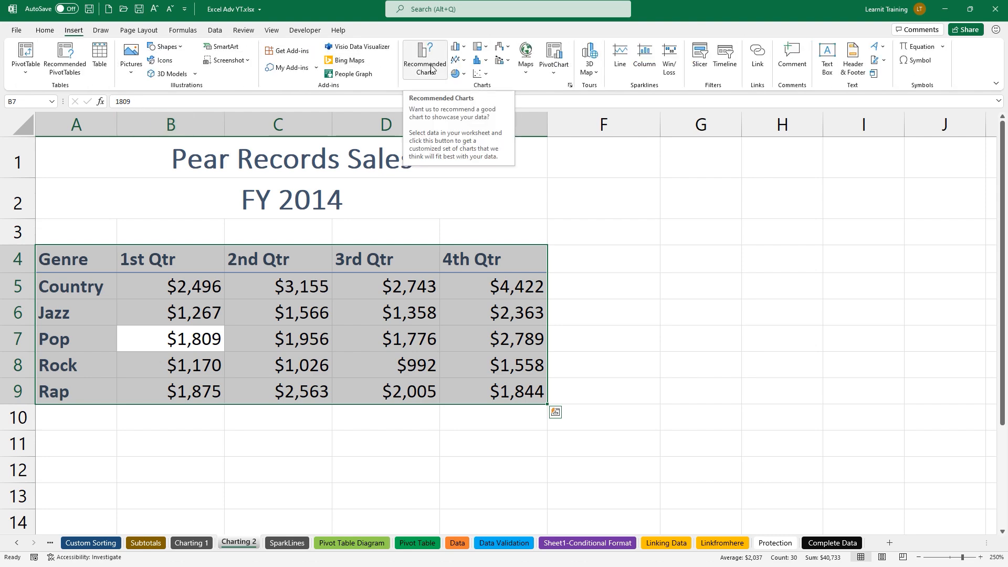
Insert a chart of the Pear Records data using the saved Chart Template
{"action": "left_click", "coordinate": [430, 68]}
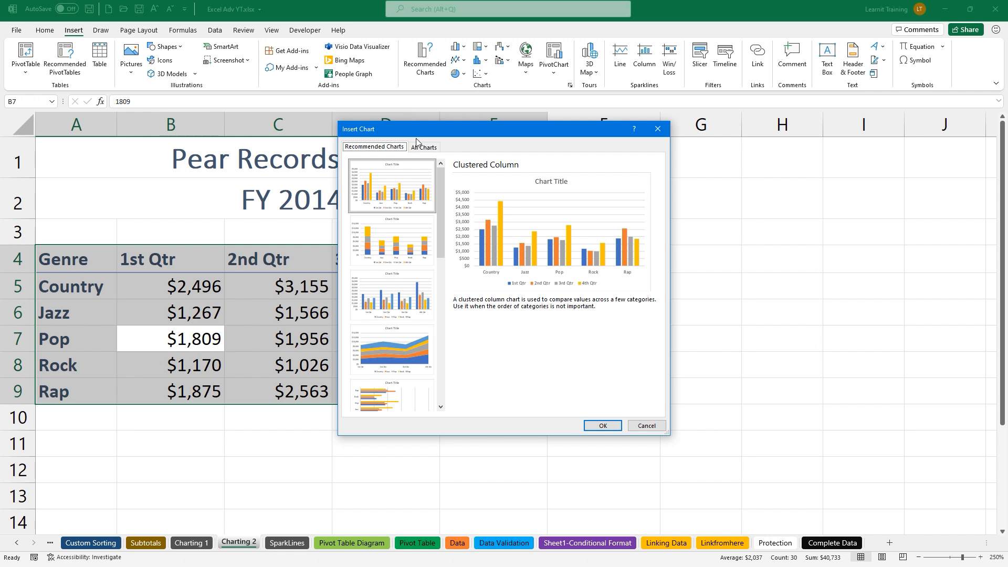
{"action": "left_click", "coordinate": [418, 147]}
{"action": "left_click", "coordinate": [392, 177]}
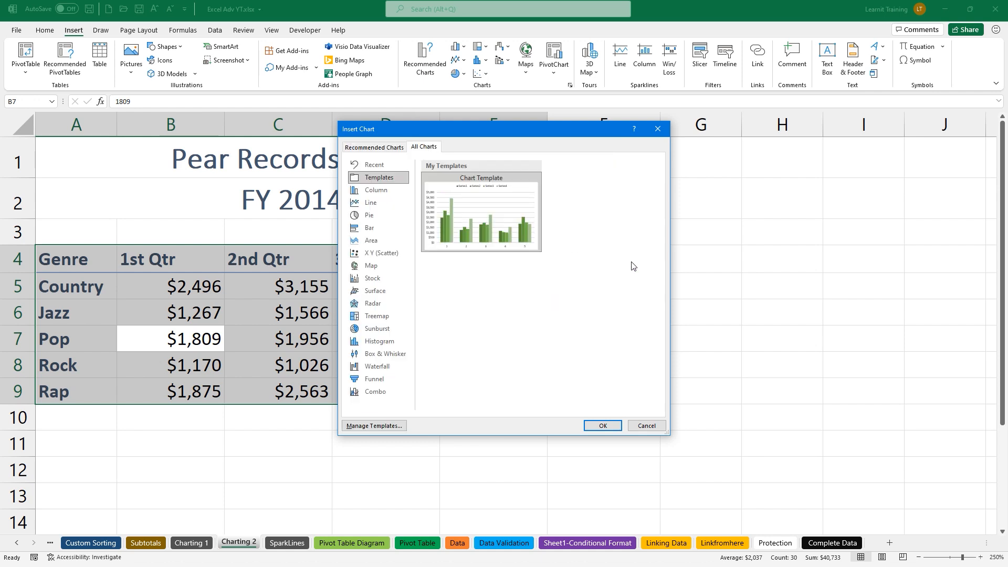
{"action": "left_click", "coordinate": [603, 425]}
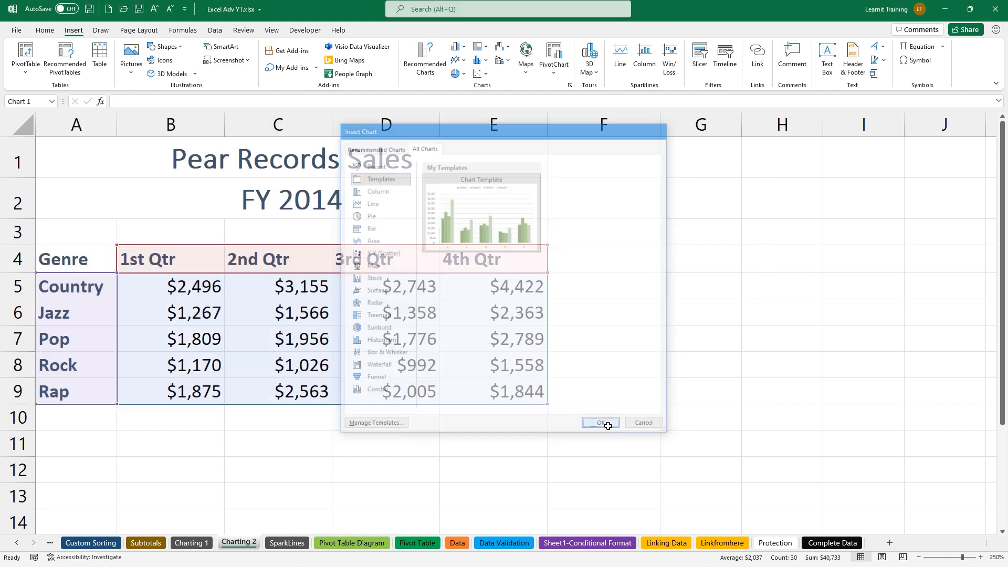
Move the new chart to the right of the table and return to Charting 1
{"action": "scroll", "coordinate": [420, 320], "scroll_direction": "down", "scroll_amount": 3, "text": "ctrl"}
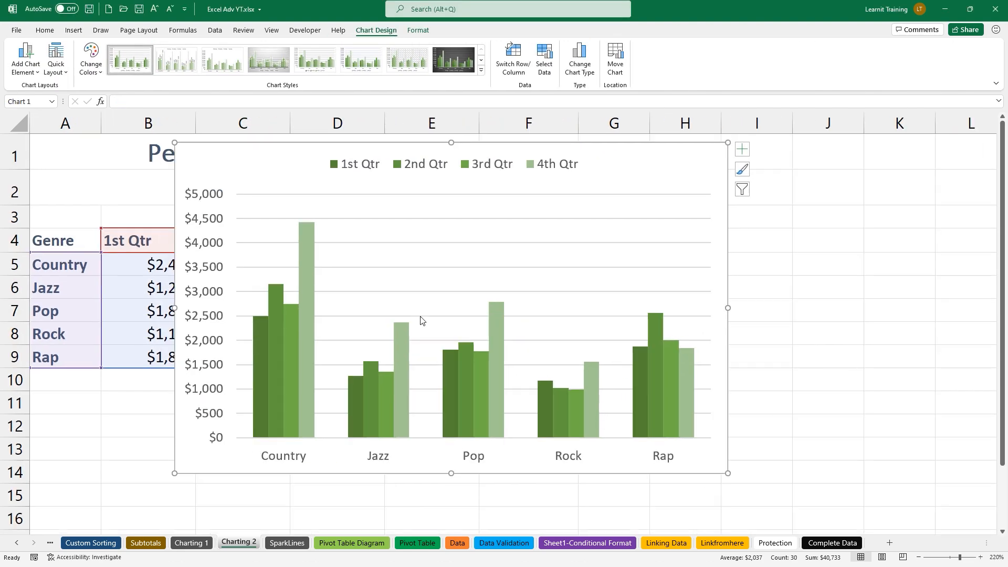
{"action": "left_click_drag", "start_coordinate": [218, 153], "coordinate": [562, 196]}
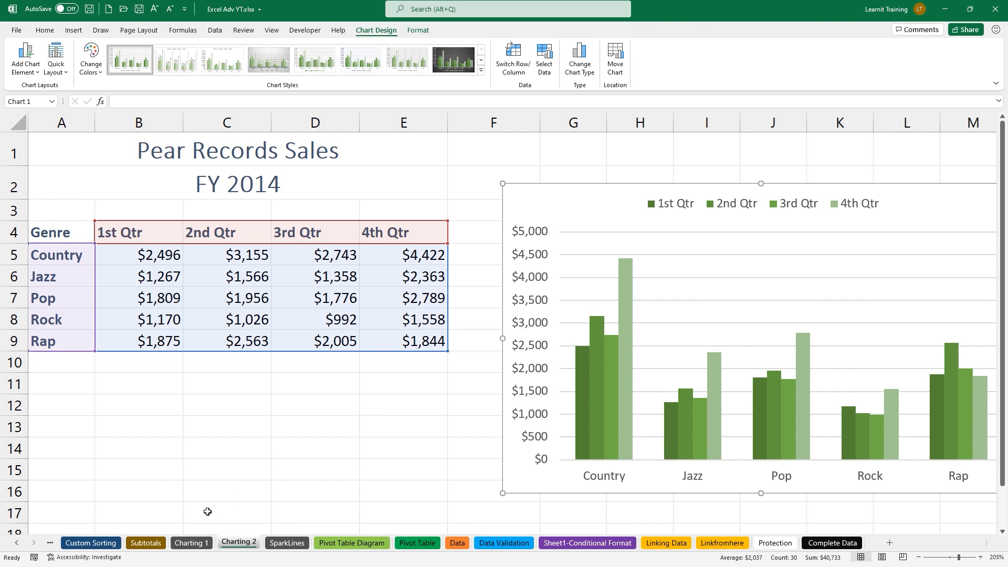
{"action": "left_click", "coordinate": [191, 543]}
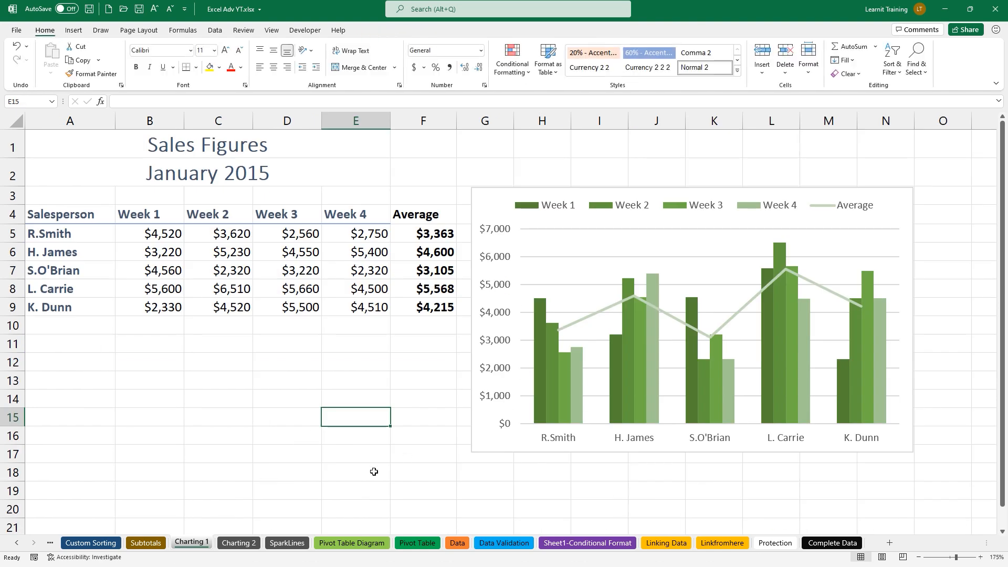
Go back to Charting 2 and deselect the templated Pear Records chart
{"action": "left_click", "coordinate": [239, 543]}
{"action": "scroll", "coordinate": [599, 351], "scroll_direction": "down", "scroll_amount": 1}
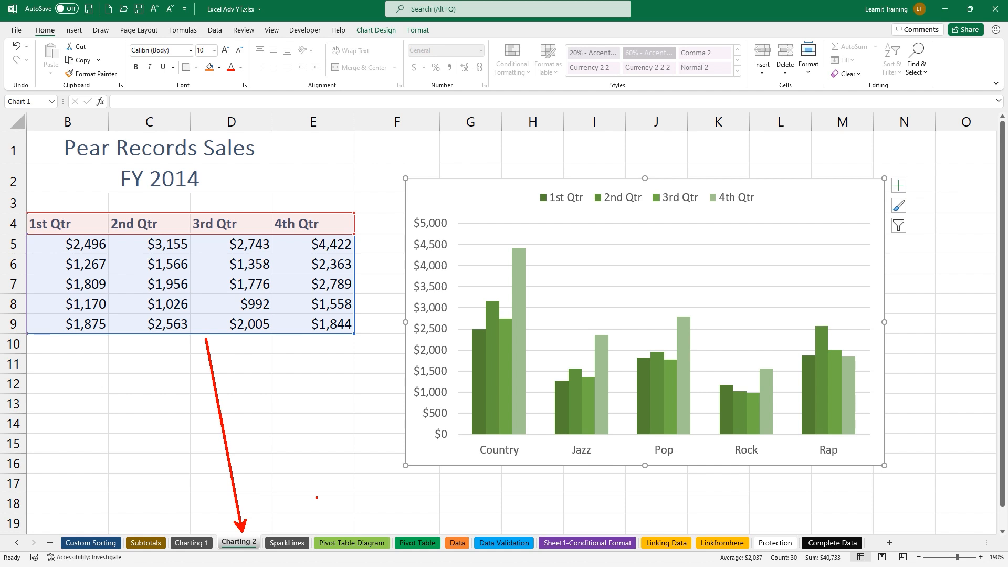
{"action": "left_click", "coordinate": [265, 292]}
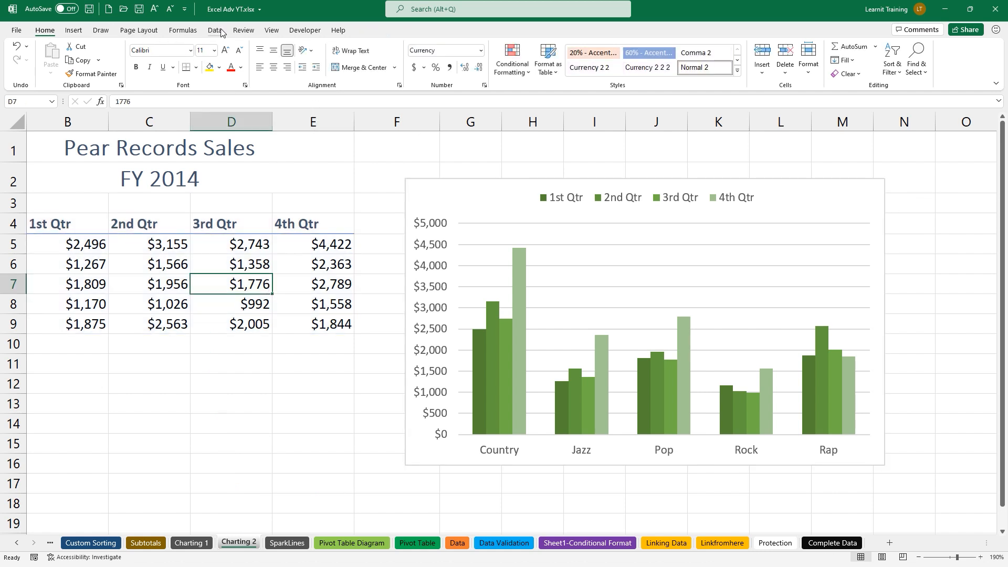
{"action": "left_click", "coordinate": [74, 30]}
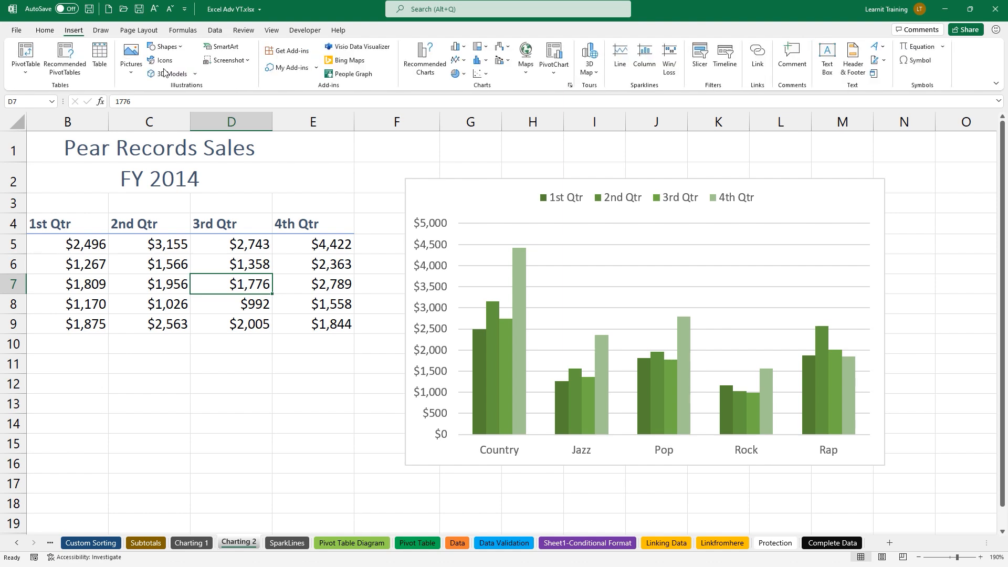
{"action": "left_click", "coordinate": [423, 67]}
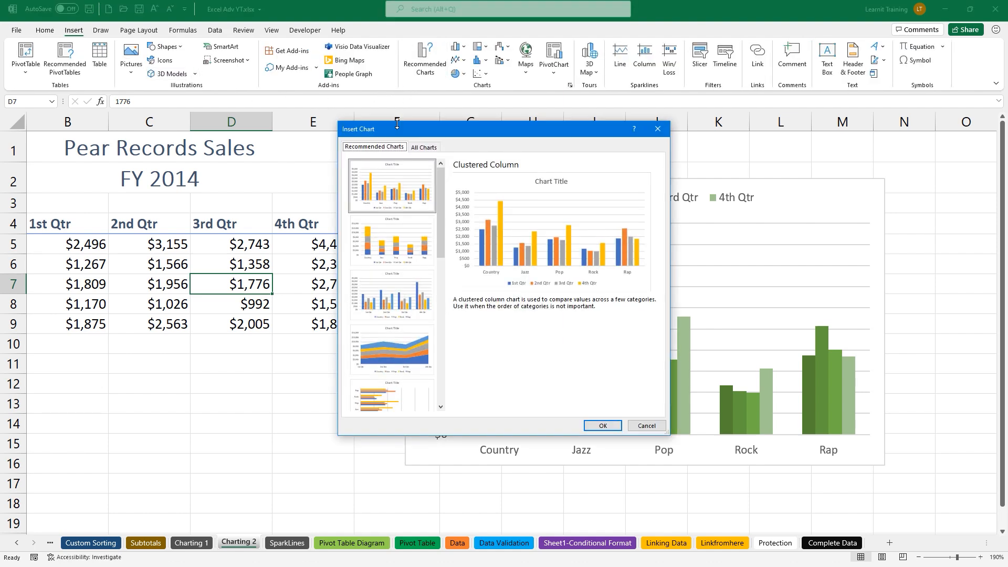
{"action": "left_click", "coordinate": [422, 149]}
{"action": "left_click", "coordinate": [387, 178]}
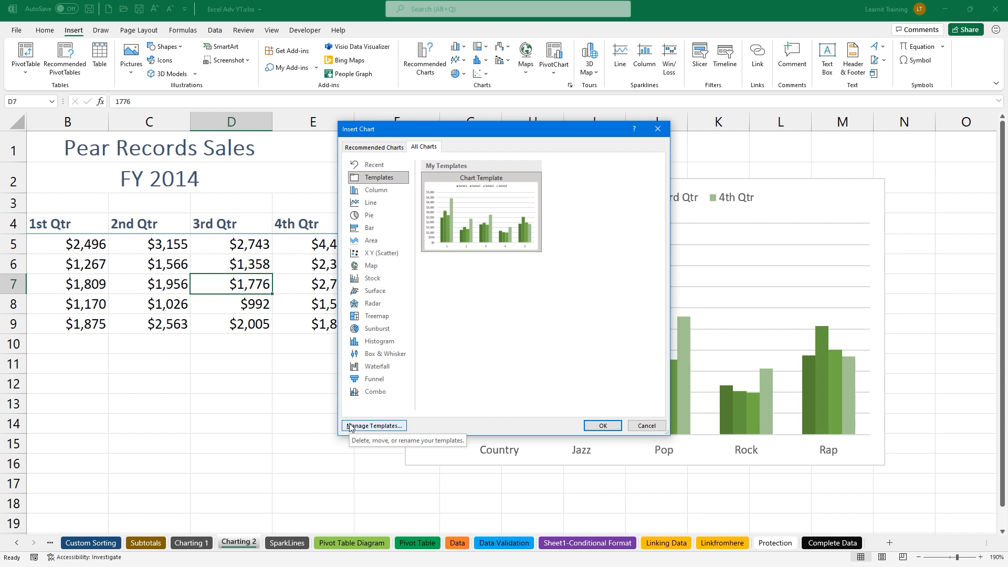
{"action": "left_click", "coordinate": [603, 426]}
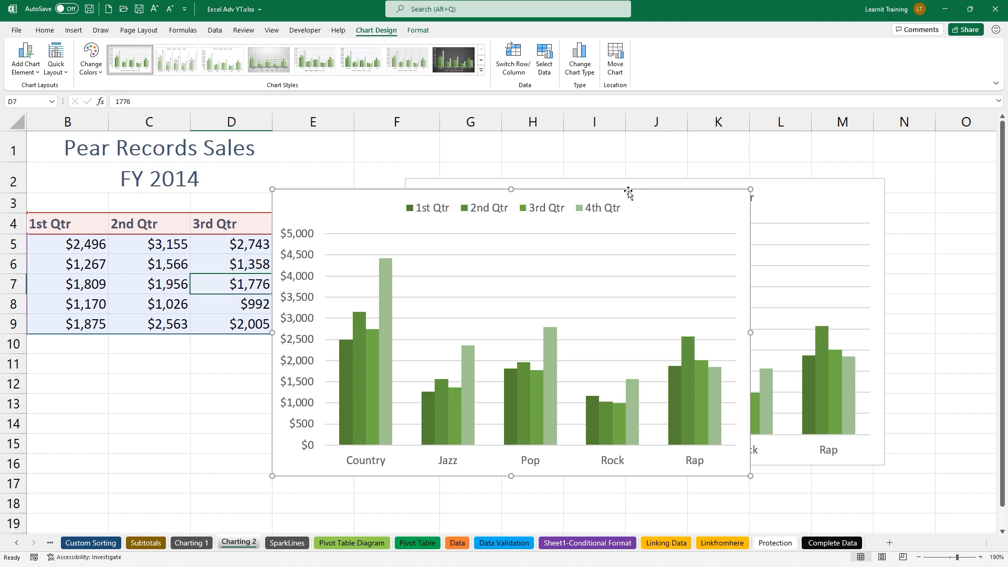
{"action": "key", "text": "Delete"}
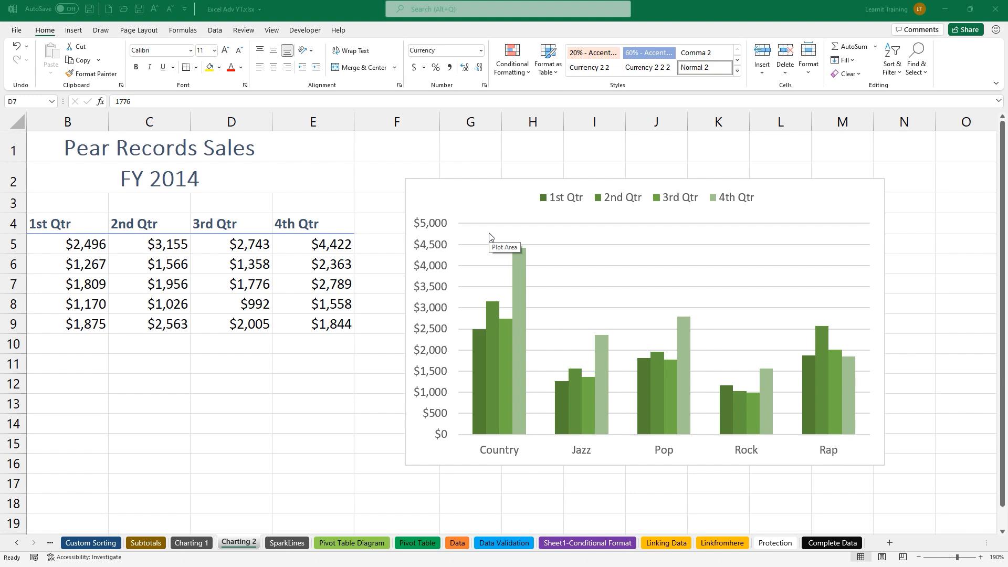
On the SparkLines sheet, select the first salesperson's May–Oct values in B2:G2
{"action": "left_click", "coordinate": [303, 544]}
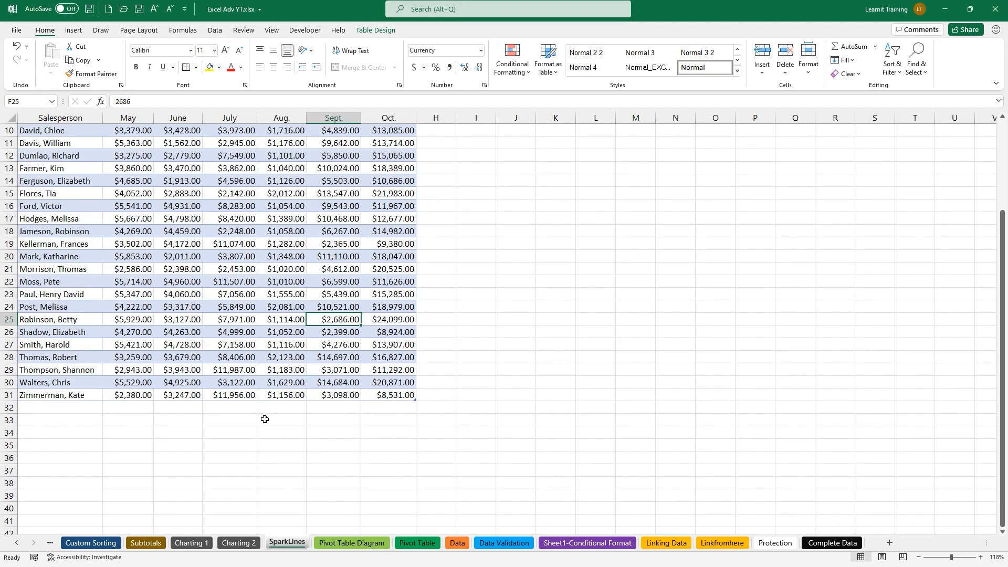
{"action": "scroll", "coordinate": [249, 364], "scroll_direction": "up", "scroll_amount": 3}
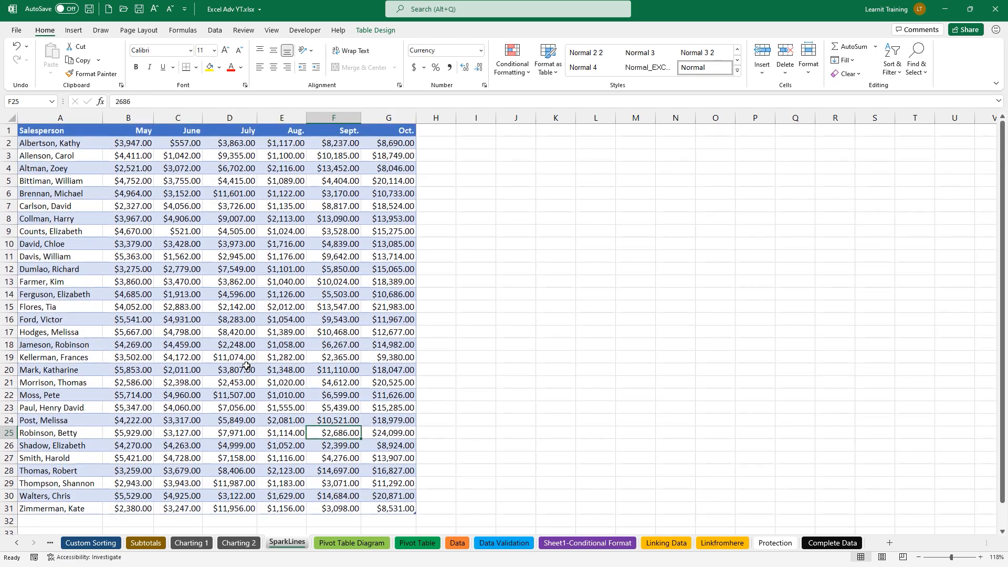
{"action": "scroll", "coordinate": [246, 369], "scroll_direction": "up", "scroll_amount": 1, "text": "ctrl"}
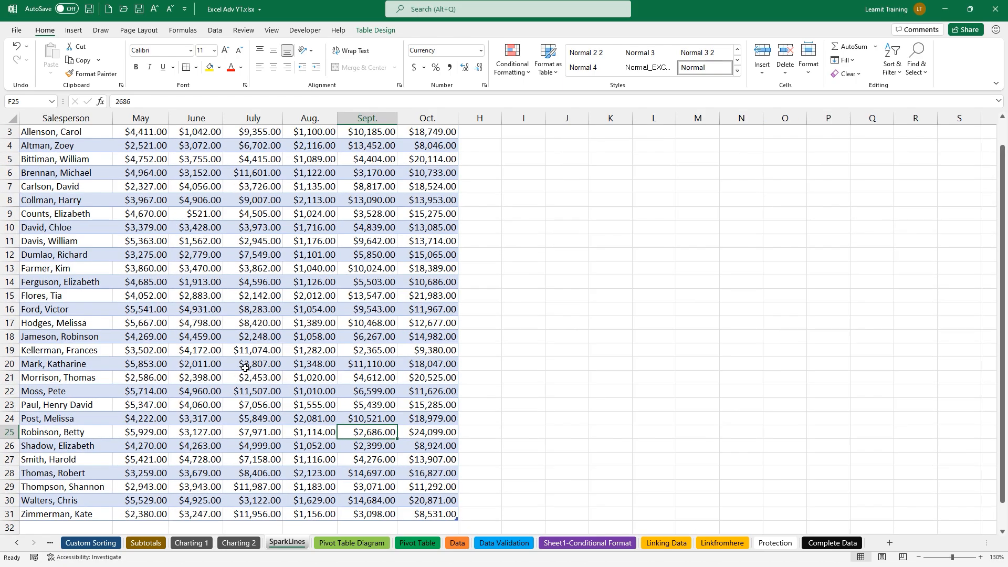
{"action": "scroll", "coordinate": [245, 369], "scroll_direction": "up", "scroll_amount": 3, "text": "ctrl"}
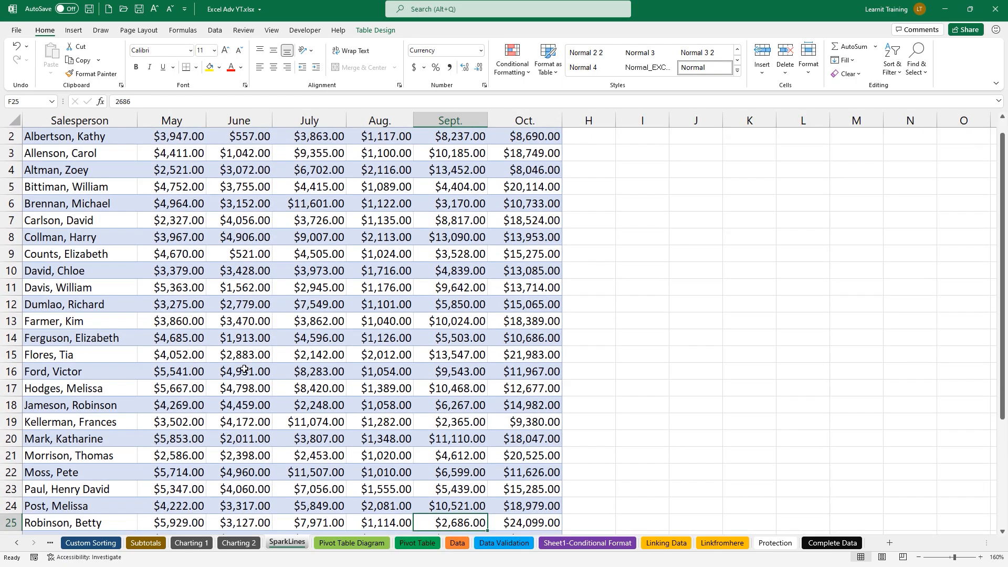
{"action": "scroll", "coordinate": [244, 368], "scroll_direction": "up", "scroll_amount": 1}
{"action": "left_click_drag", "start_coordinate": [170, 138], "coordinate": [525, 135]}
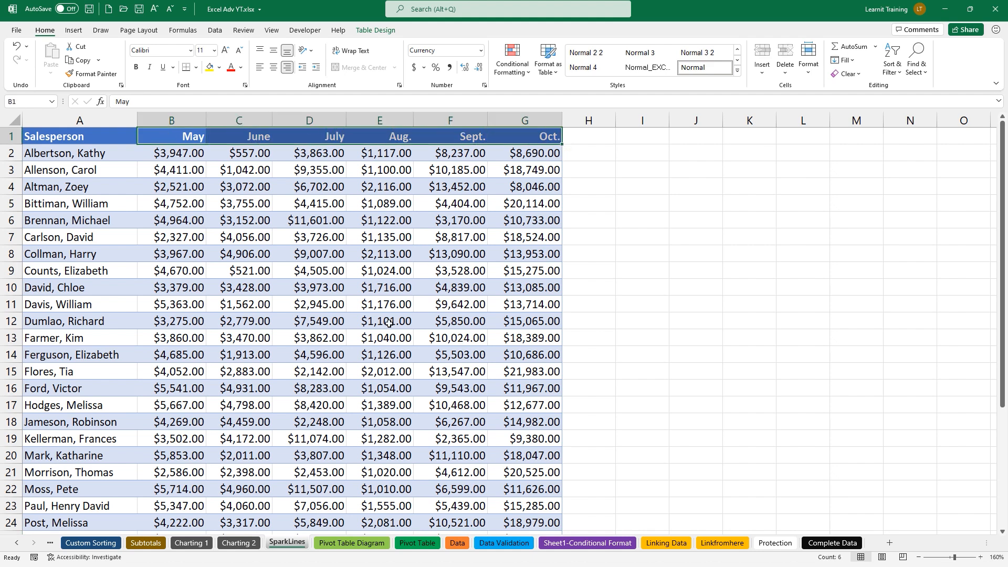
{"action": "left_click", "coordinate": [291, 244]}
{"action": "scroll", "coordinate": [291, 245], "scroll_direction": "up", "scroll_amount": 2, "text": "ctrl"}
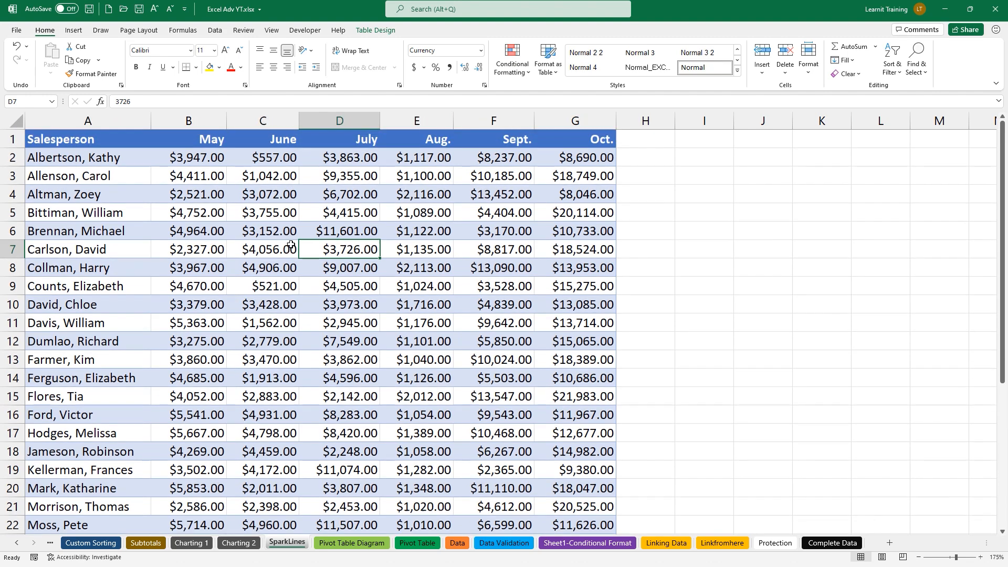
{"action": "scroll", "coordinate": [291, 244], "scroll_direction": "up", "scroll_amount": 2, "text": "ctrl"}
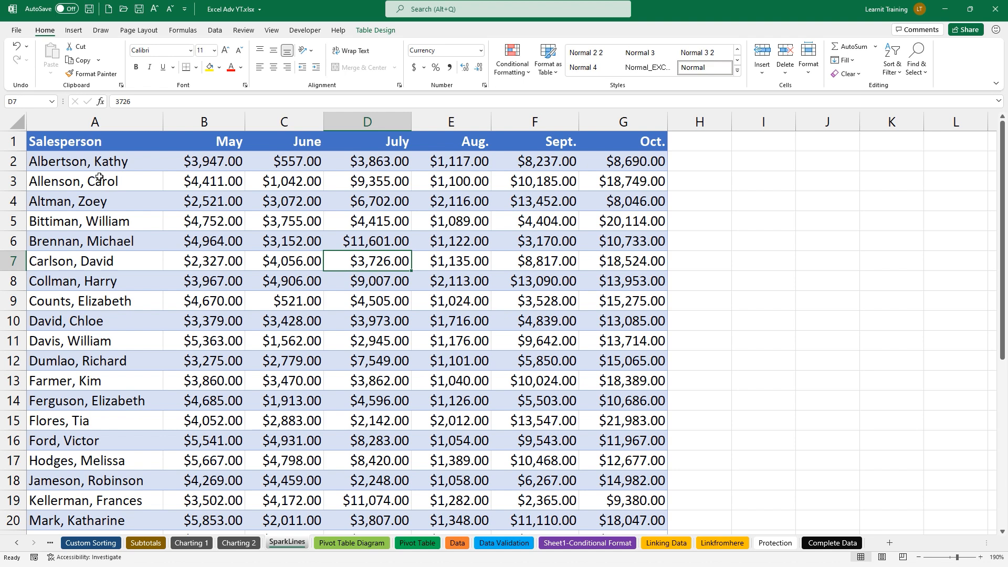
{"action": "left_click_drag", "start_coordinate": [174, 159], "coordinate": [636, 161]}
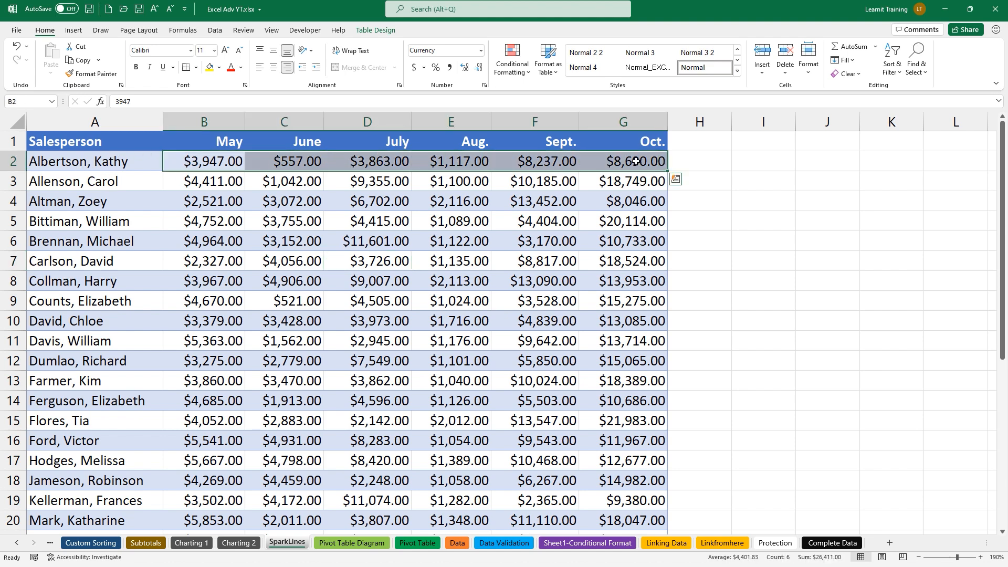
Preview the Quick Analysis sparkline suggestions for row 2's values, then go to Insert
{"action": "left_click", "coordinate": [676, 180]}
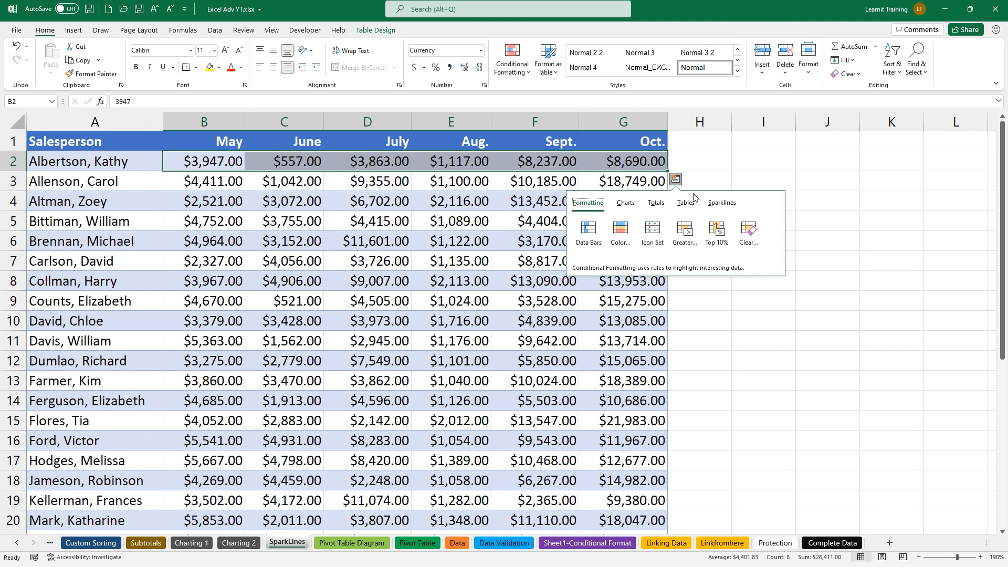
{"action": "left_click", "coordinate": [722, 203]}
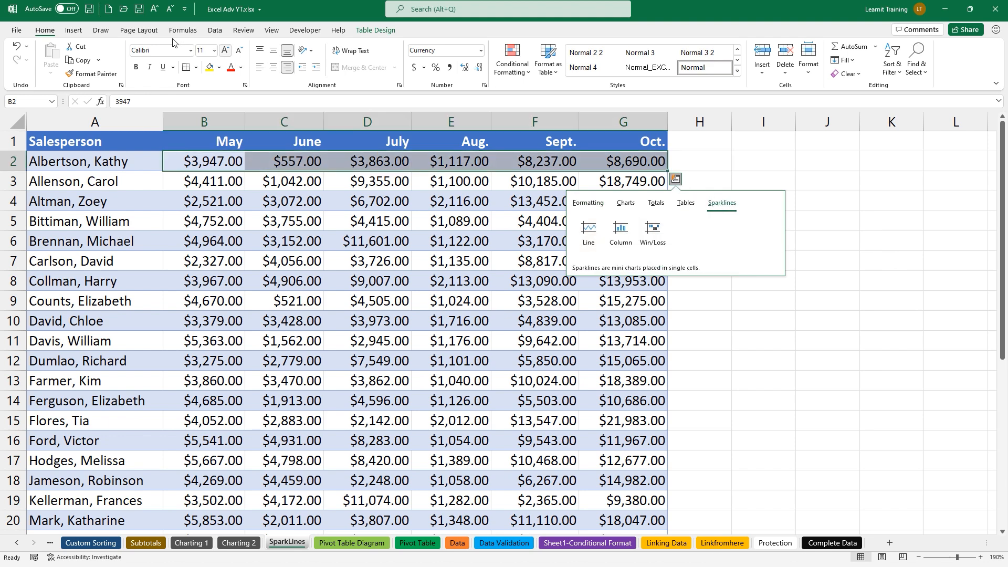
{"action": "left_click", "coordinate": [75, 33]}
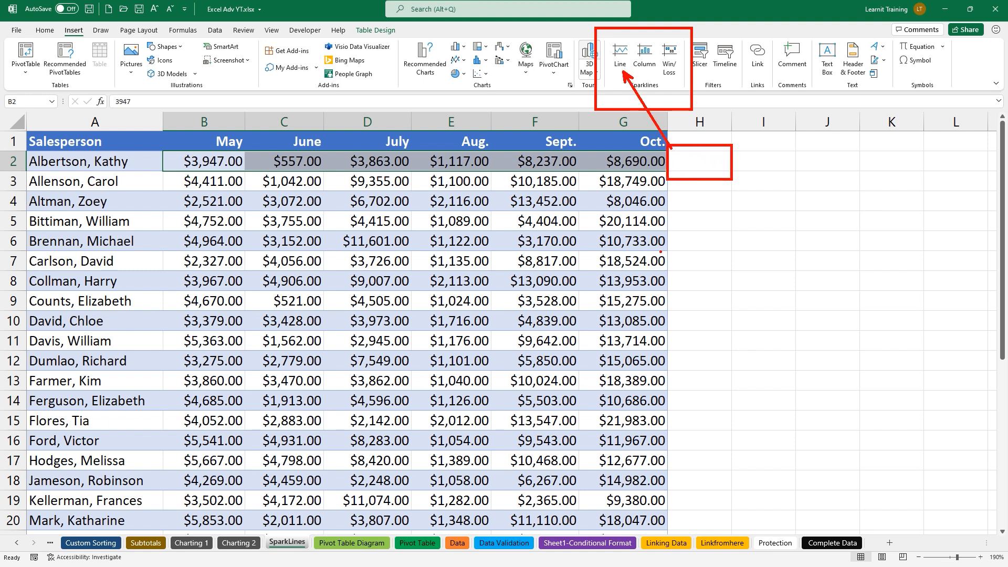
Create a line sparkline in H2 from the B2:G2 values
{"action": "left_click", "coordinate": [621, 55]}
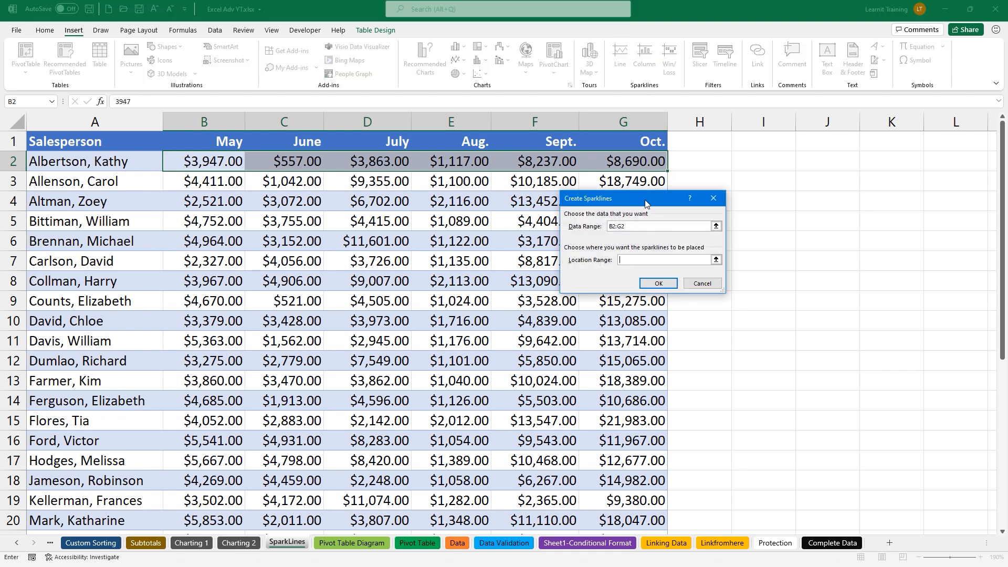
{"action": "left_click_drag", "start_coordinate": [646, 198], "coordinate": [787, 255]}
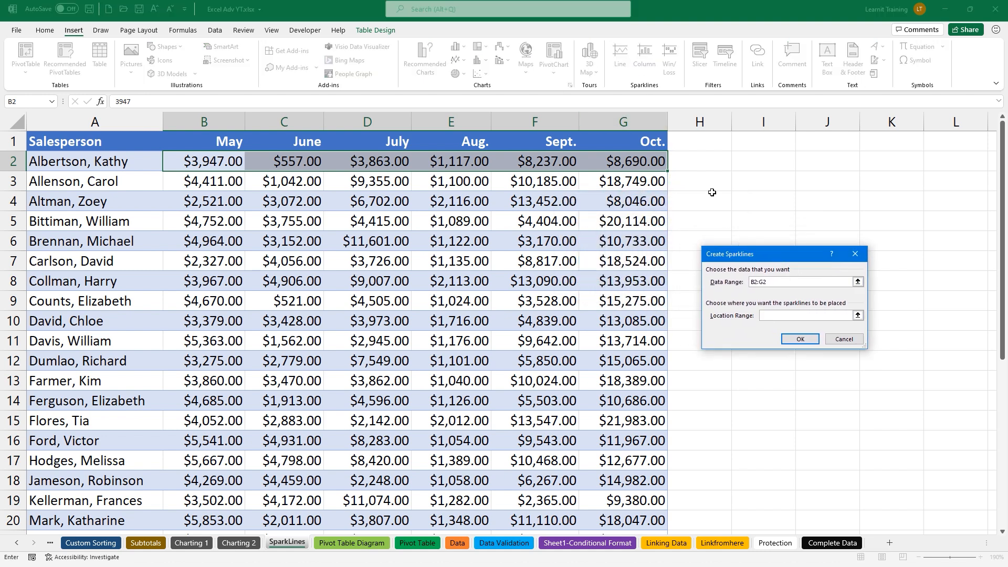
{"action": "left_click", "coordinate": [685, 156]}
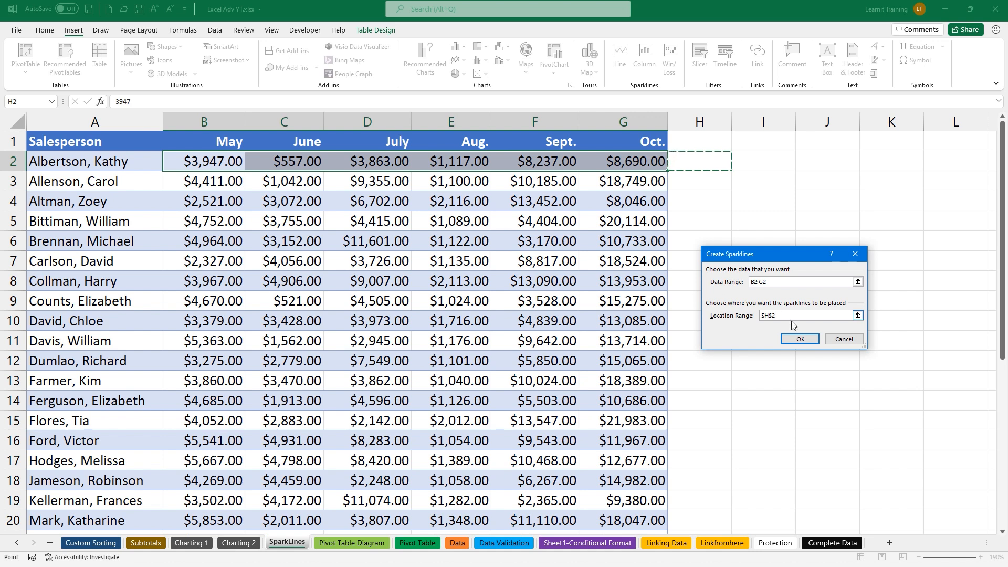
{"action": "left_click", "coordinate": [803, 337]}
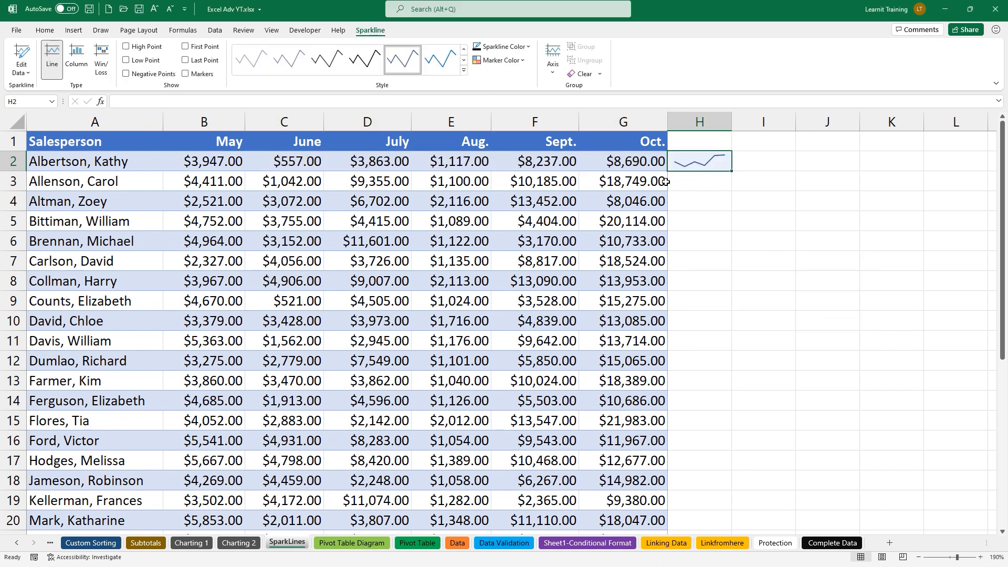
{"action": "mouse_move", "coordinate": [664, 143]}
{"action": "left_mouse_down"}
{"action": "mouse_move", "coordinate": [698, 173]}
{"action": "mouse_move", "coordinate": [735, 184]}
{"action": "left_mouse_up"}
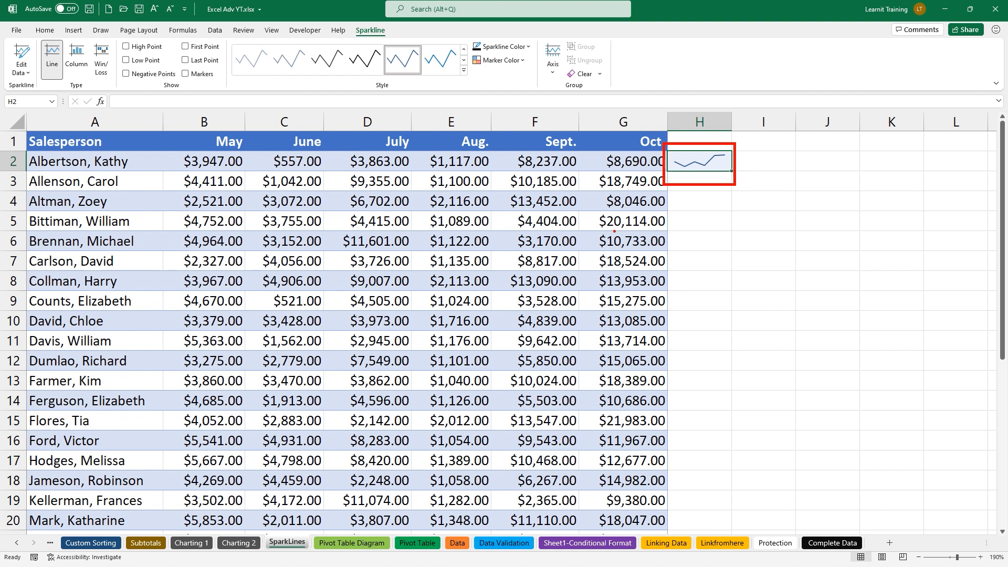
{"action": "left_click_drag", "start_coordinate": [389, 32], "coordinate": [420, 59]}
{"action": "left_click_drag", "start_coordinate": [348, 20], "coordinate": [392, 49]}
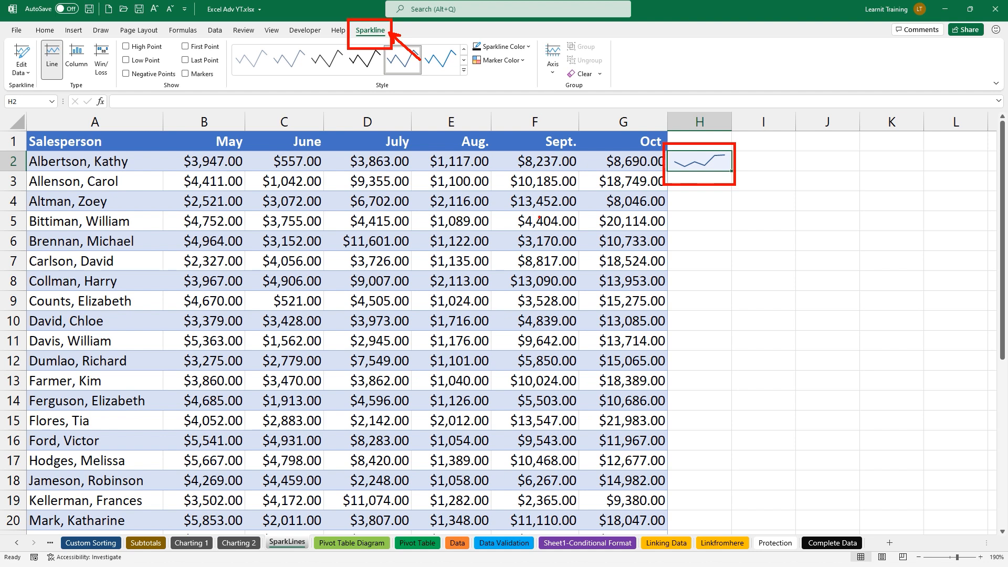
{"action": "key", "text": "Escape"}
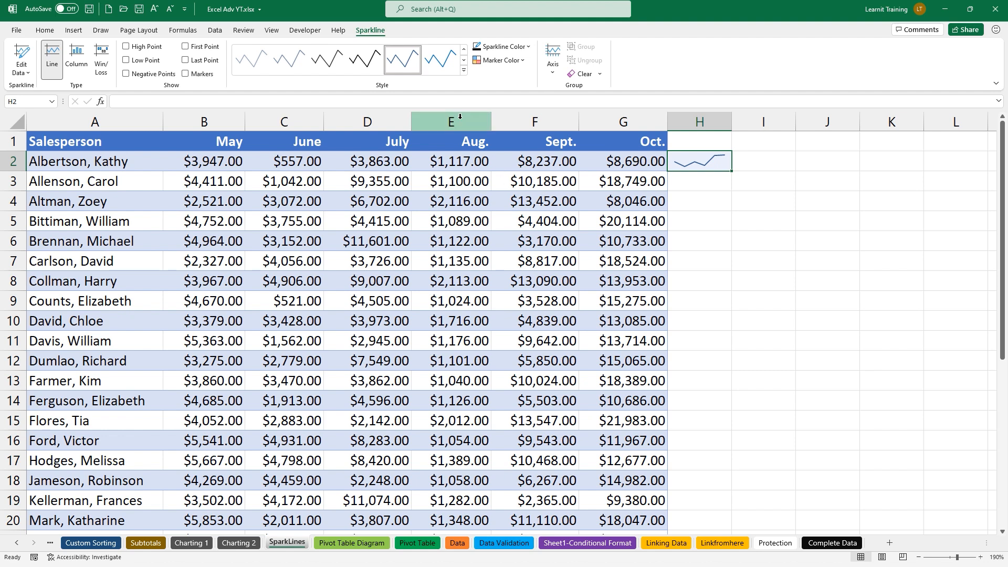
{"action": "left_click", "coordinate": [464, 70]}
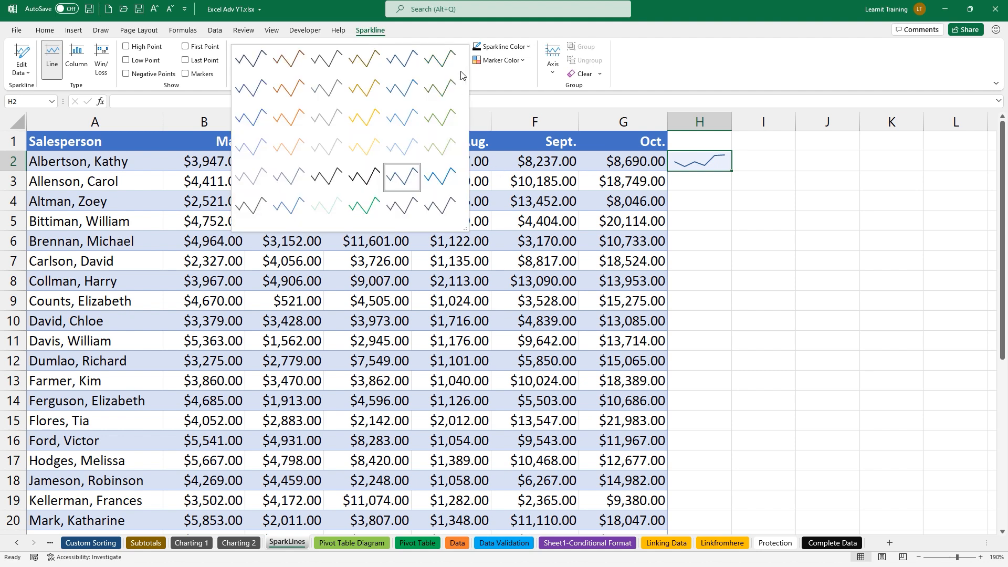
Give the H2 sparkline the black style and a high-point marker
{"action": "left_click", "coordinate": [363, 176]}
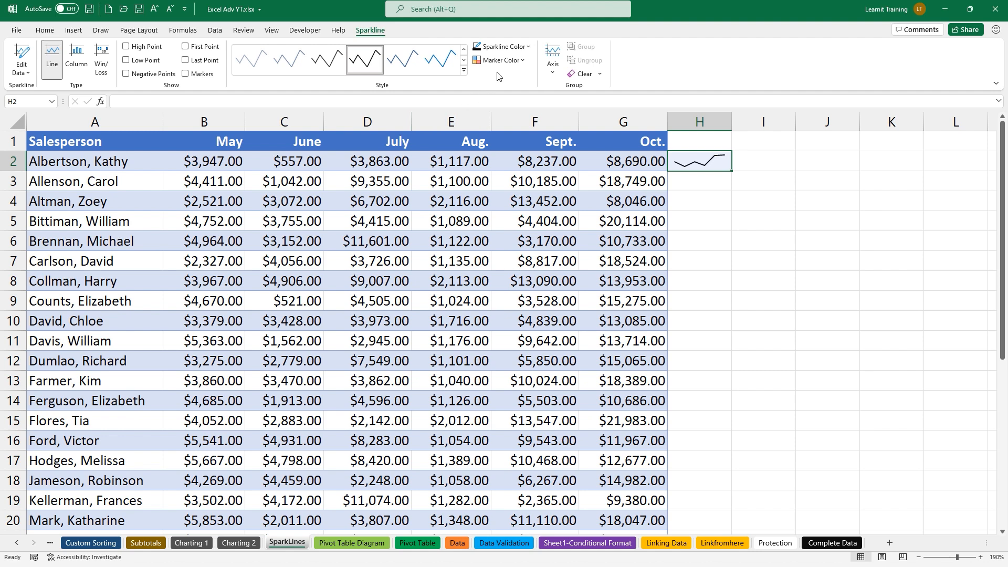
{"action": "left_click", "coordinate": [517, 62]}
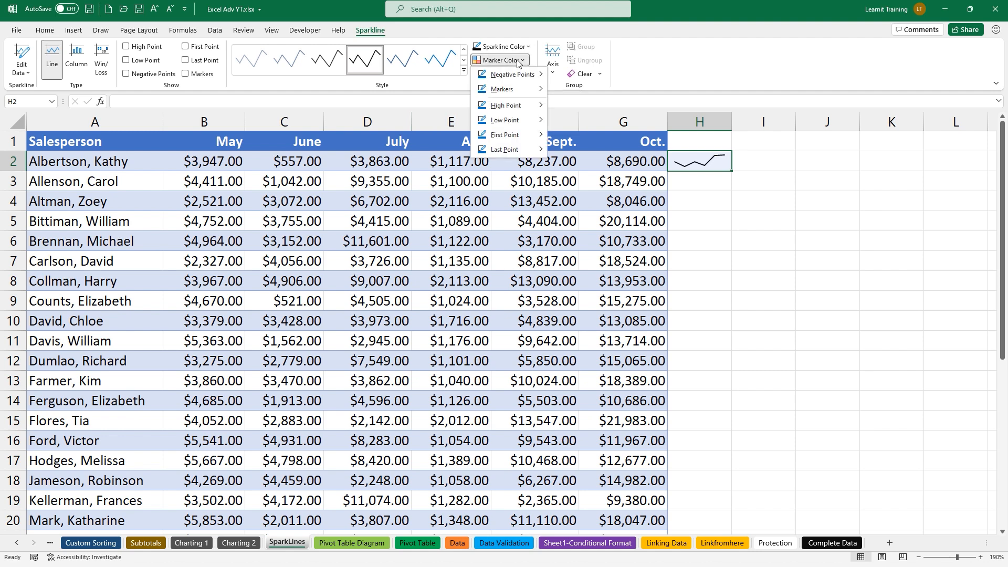
{"action": "mouse_move", "coordinate": [532, 77]}
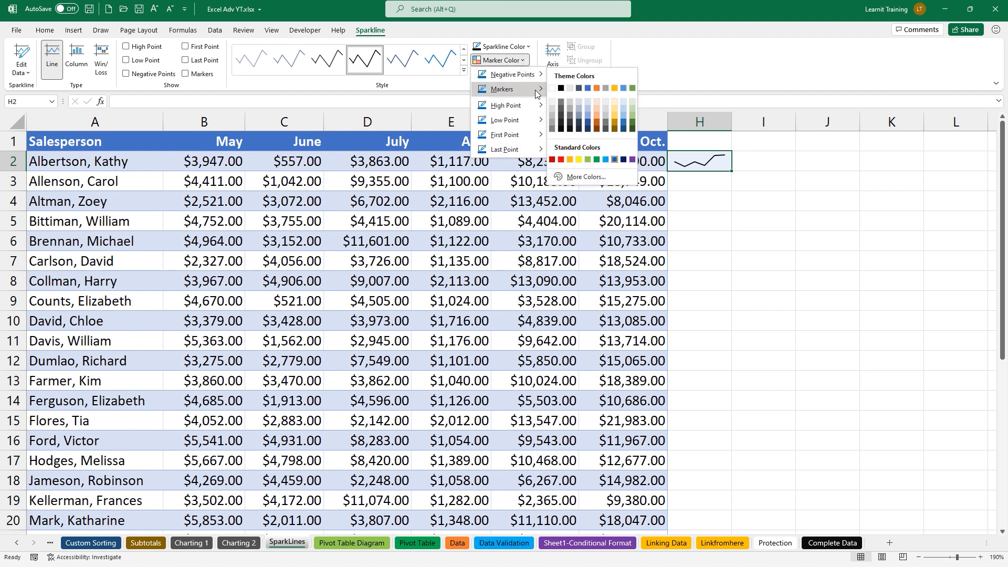
{"action": "mouse_move", "coordinate": [540, 108]}
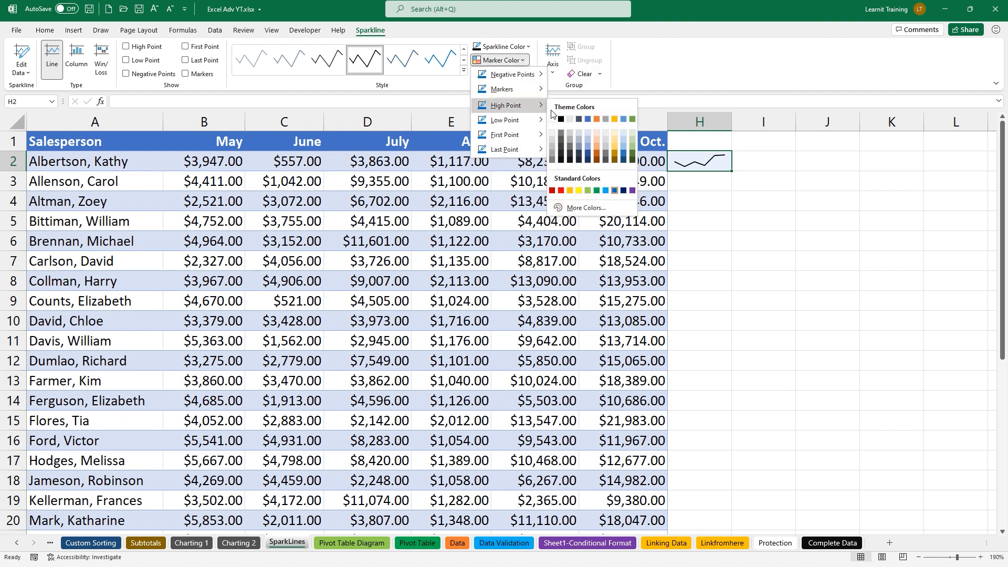
{"action": "left_click", "coordinate": [633, 119]}
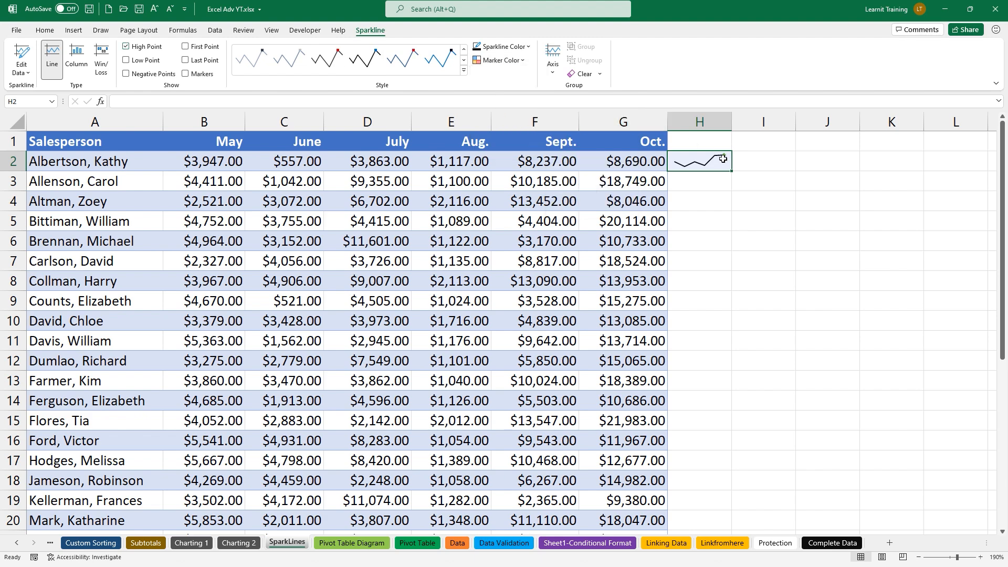
{"action": "scroll", "coordinate": [700, 153], "scroll_direction": "up", "scroll_amount": 2}
{"action": "scroll", "coordinate": [700, 153], "scroll_direction": "up", "scroll_amount": 1}
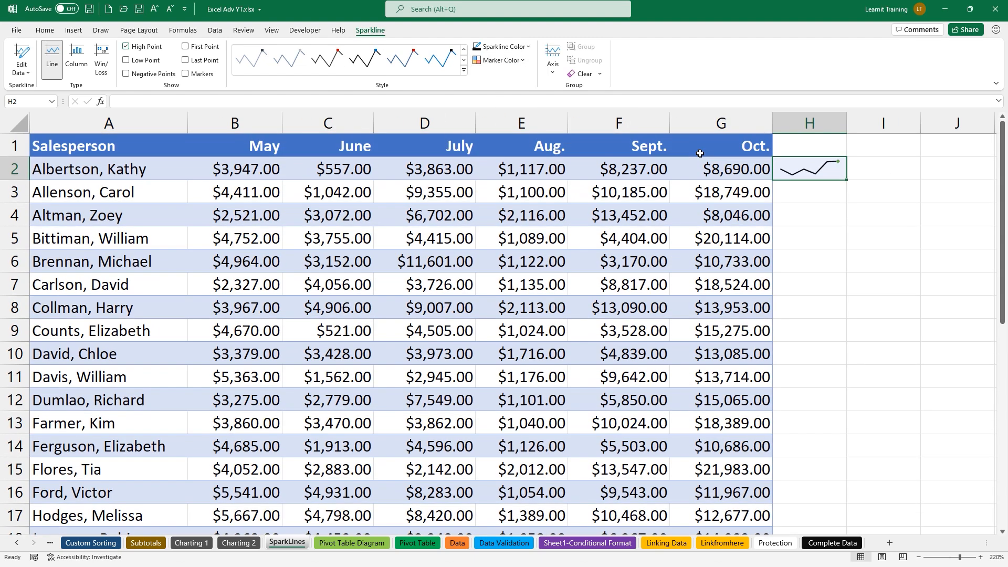
Make the low-point marker red, then select row 3's monthly values
{"action": "left_click", "coordinate": [512, 64]}
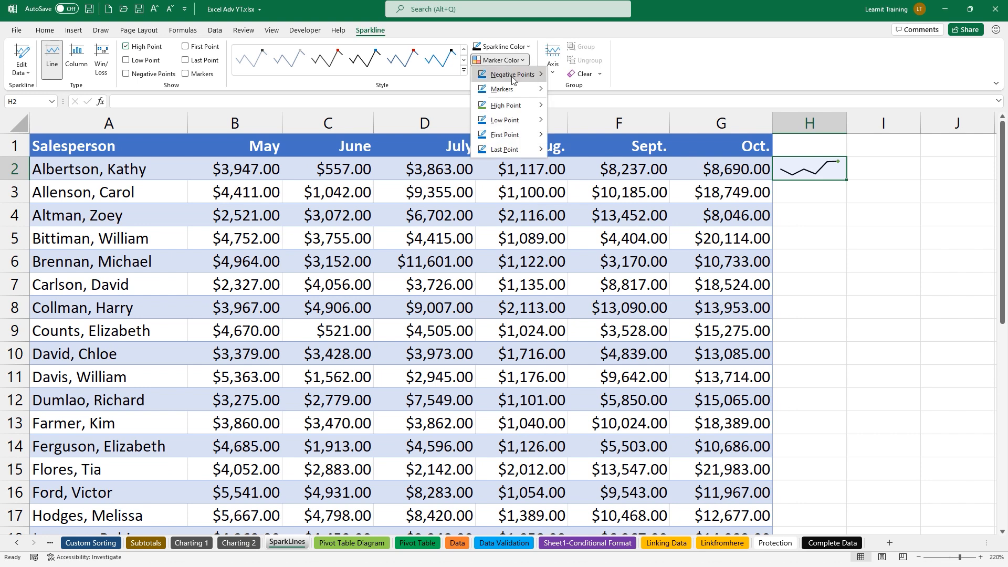
{"action": "mouse_move", "coordinate": [509, 122]}
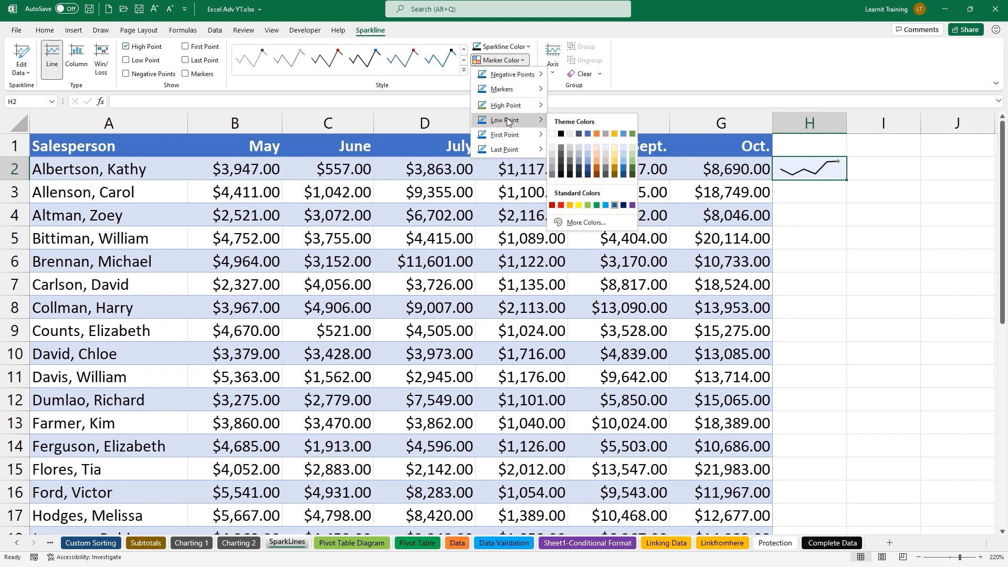
{"action": "left_click", "coordinate": [560, 205]}
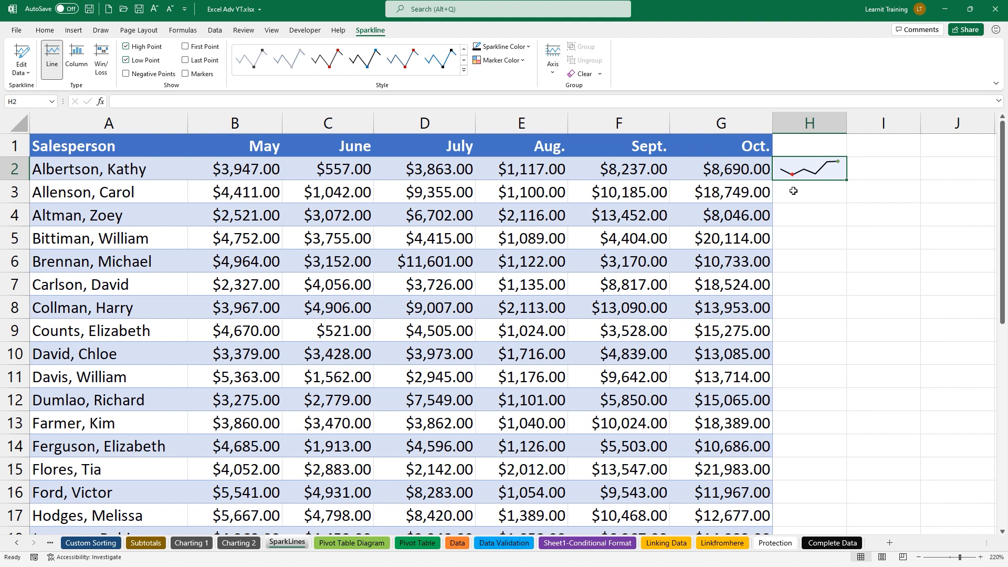
{"action": "left_click_drag", "start_coordinate": [228, 195], "coordinate": [718, 197]}
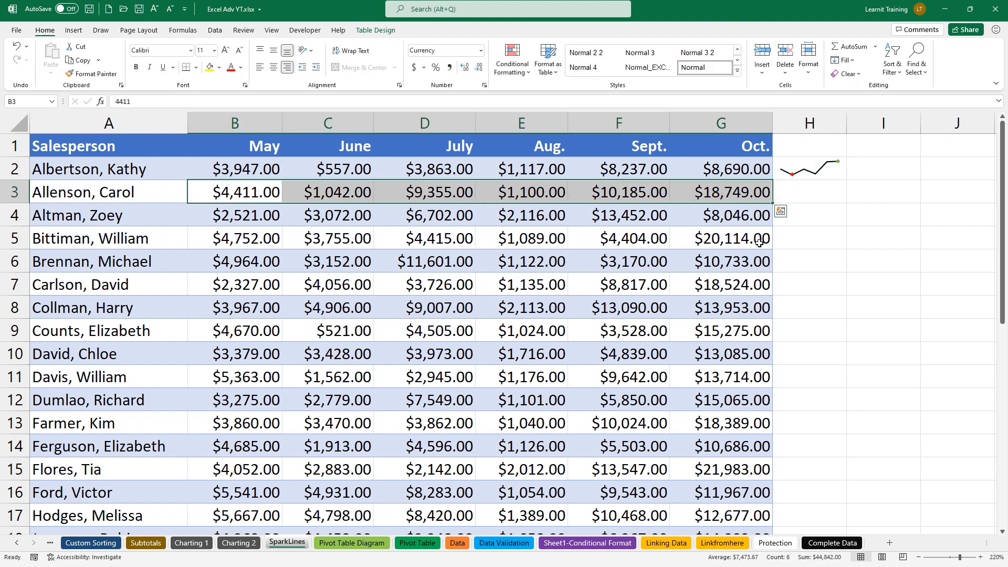
Add a black-styled column sparkline for row 3 in H3 via Quick Analysis
{"action": "left_click", "coordinate": [782, 213]}
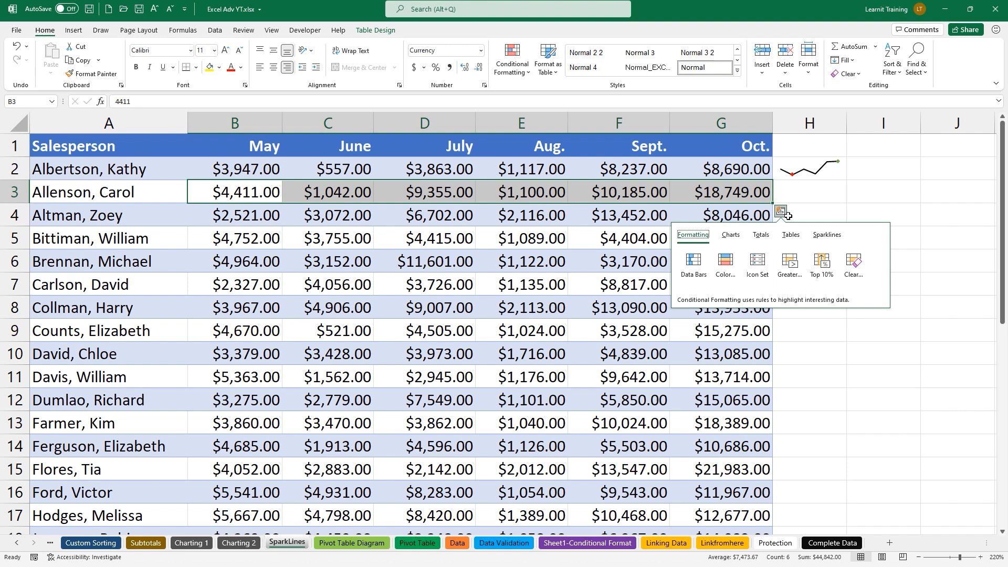
{"action": "left_click", "coordinate": [828, 236]}
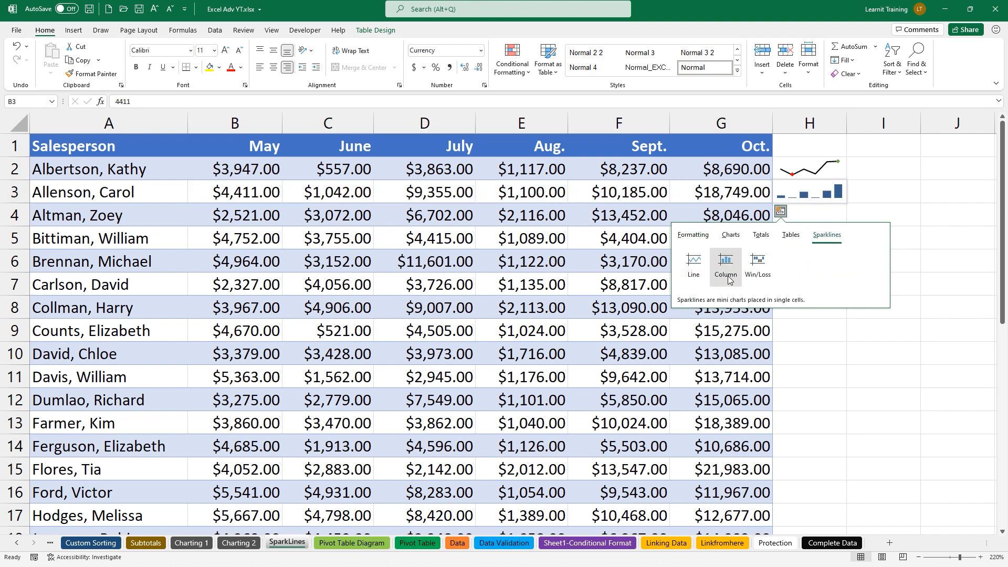
{"action": "left_click", "coordinate": [727, 267]}
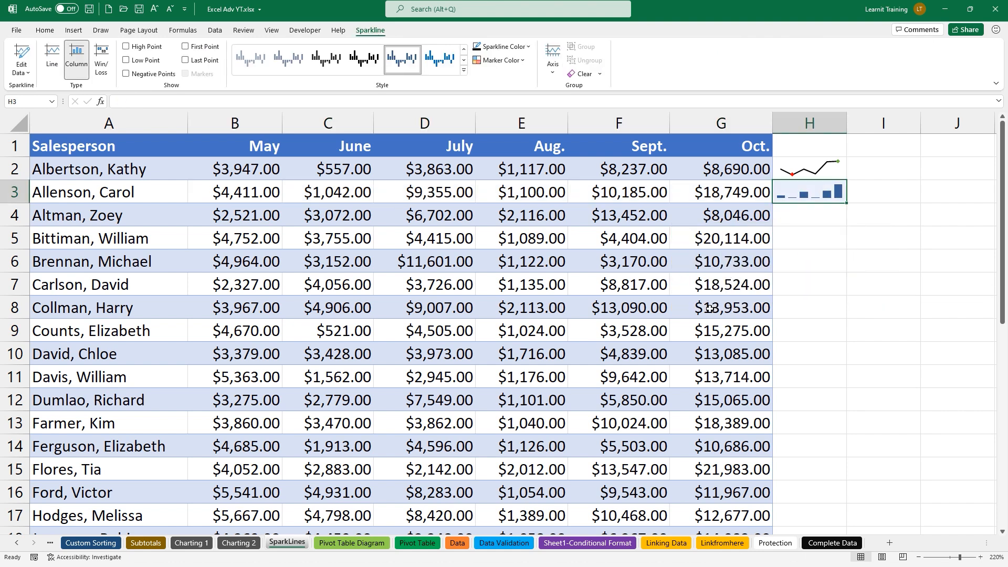
{"action": "left_click", "coordinate": [378, 59]}
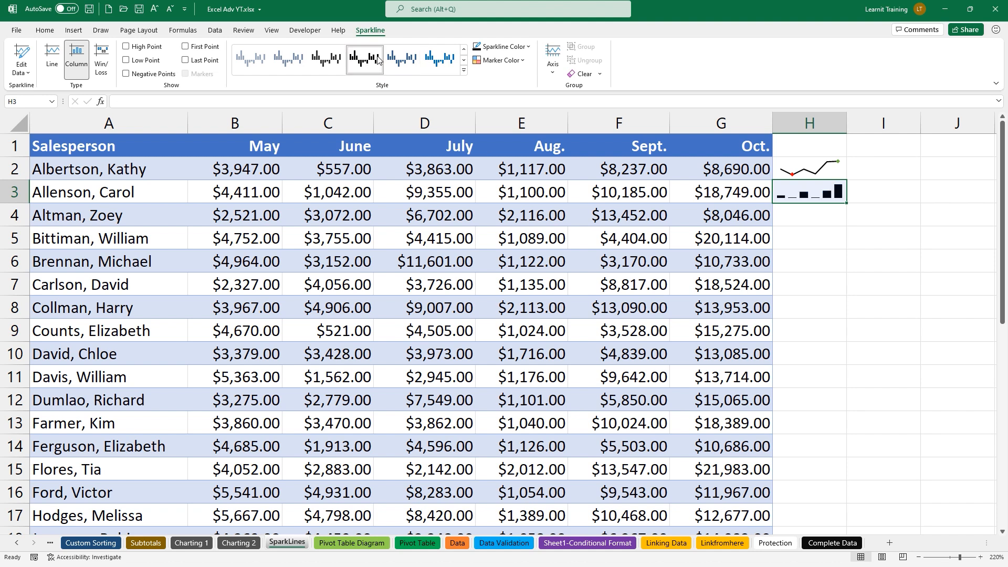
Colour the H3 sparkline's high point green and low point red
{"action": "left_click", "coordinate": [489, 62]}
{"action": "mouse_move", "coordinate": [523, 105]}
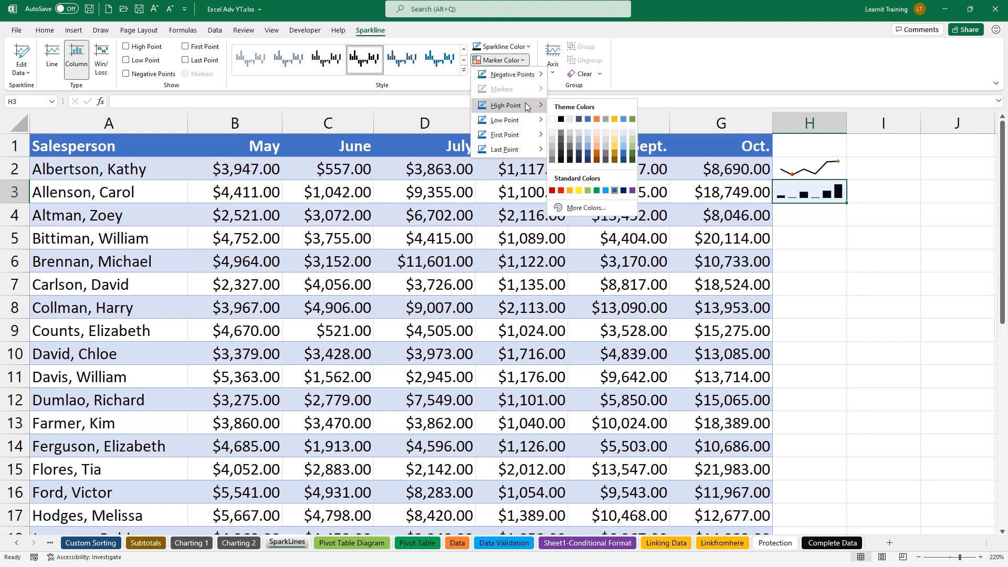
{"action": "left_click", "coordinate": [634, 122]}
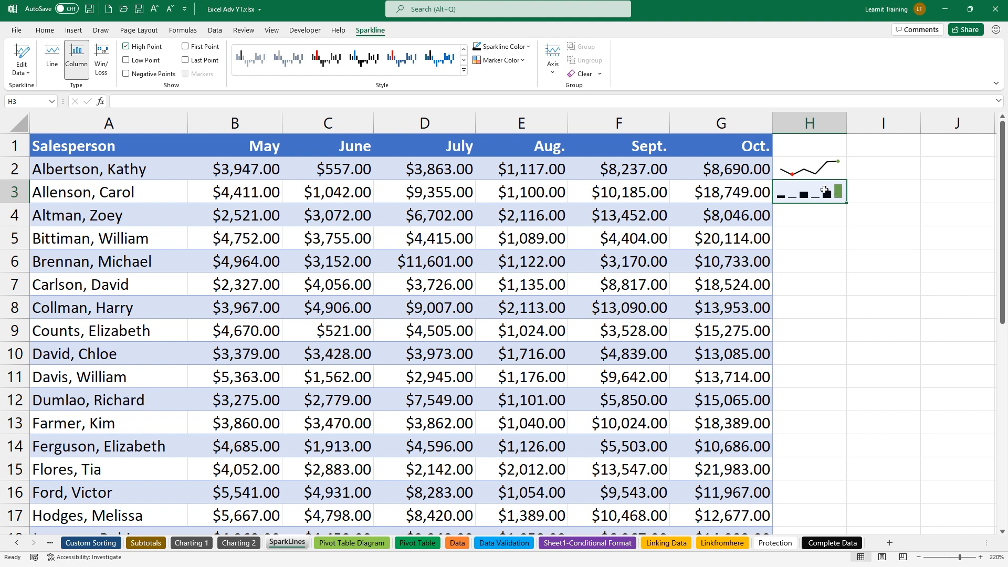
{"action": "left_click", "coordinate": [479, 63]}
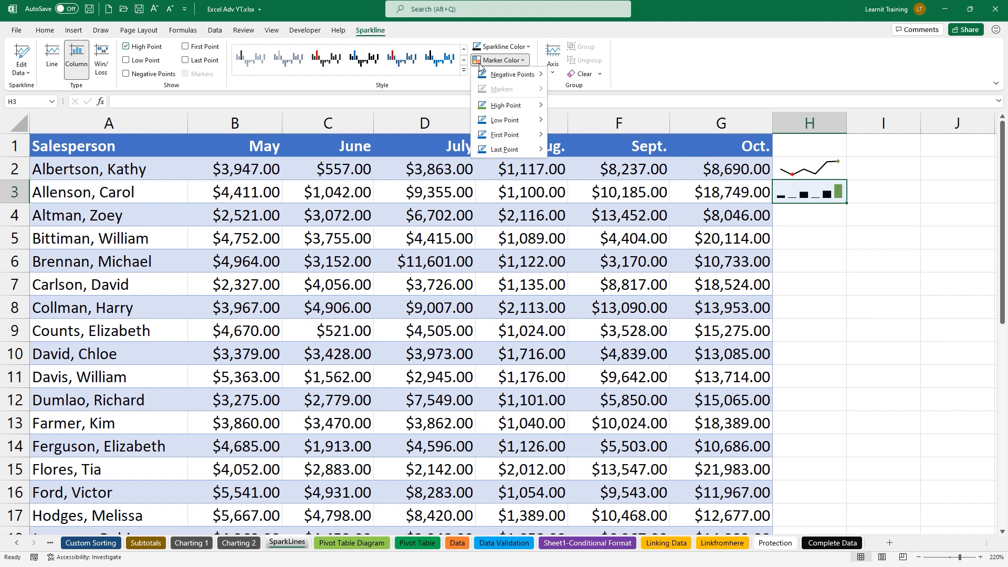
{"action": "mouse_move", "coordinate": [504, 120]}
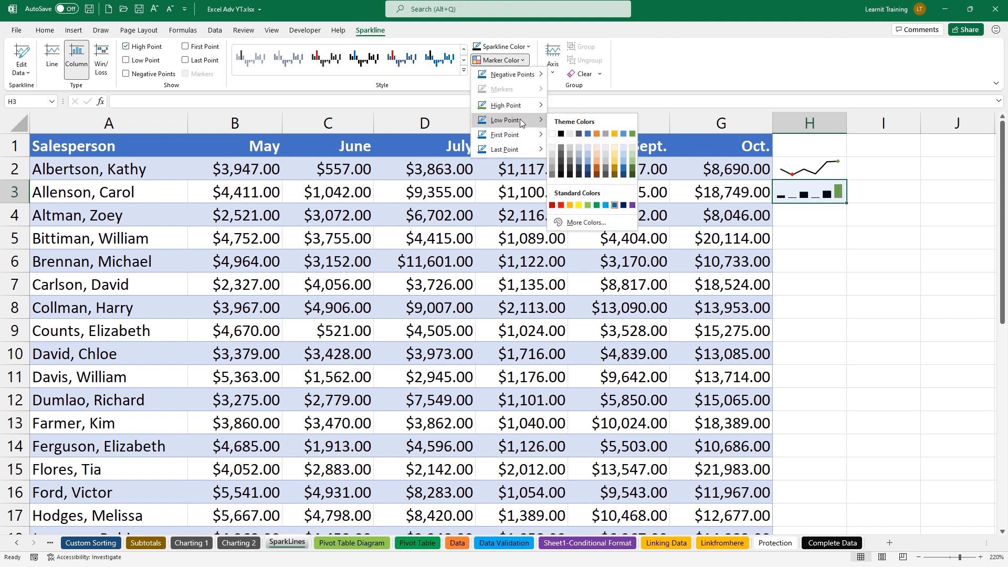
{"action": "left_click", "coordinate": [561, 205]}
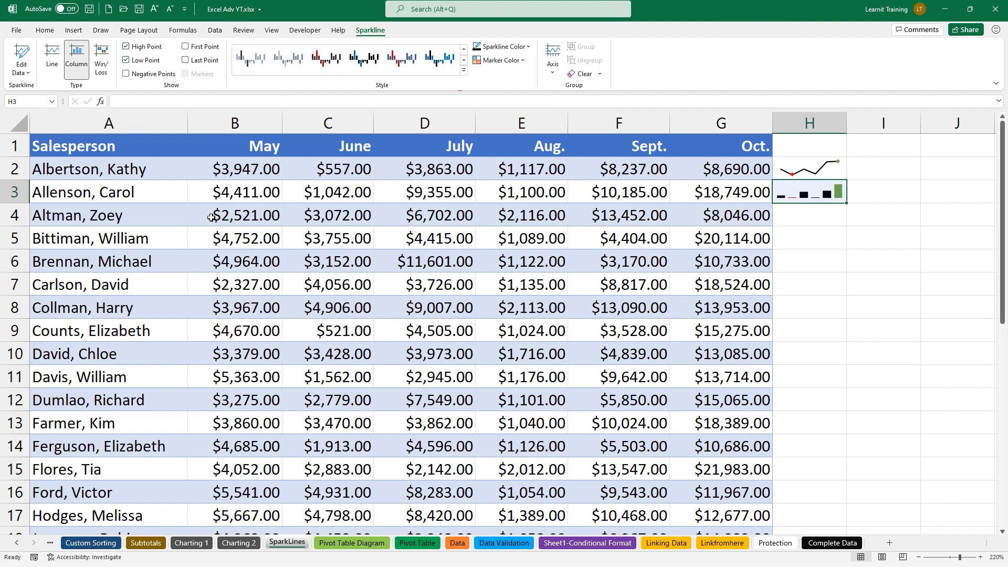
{"action": "left_click", "coordinate": [223, 196]}
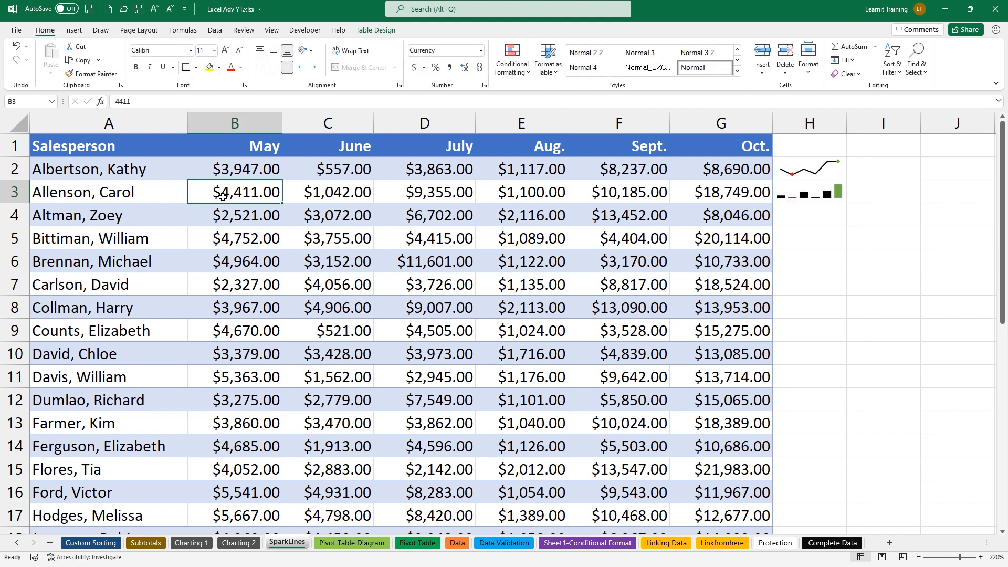
Enter 0 in B3, -100 in C4 and -1000 in E4, then select B4:G4
{"action": "type", "text": "0"}
{"action": "key", "text": "Return"}
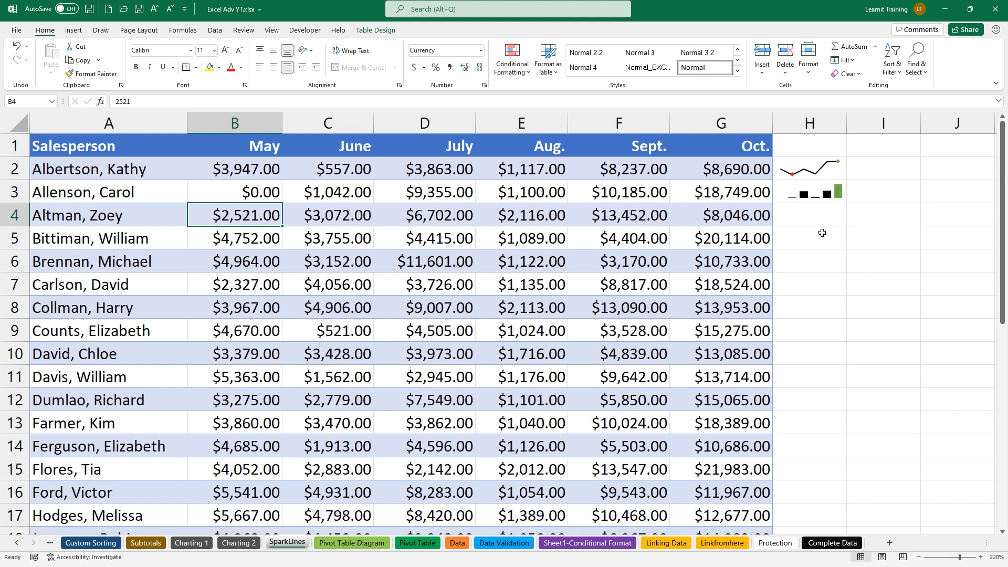
{"action": "left_click", "coordinate": [312, 218]}
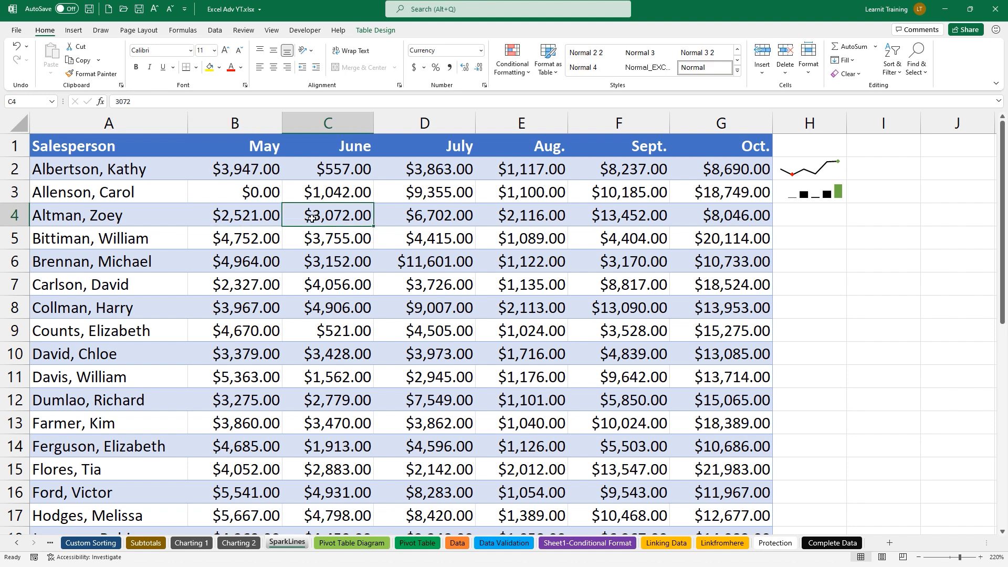
{"action": "type", "text": "-100"}
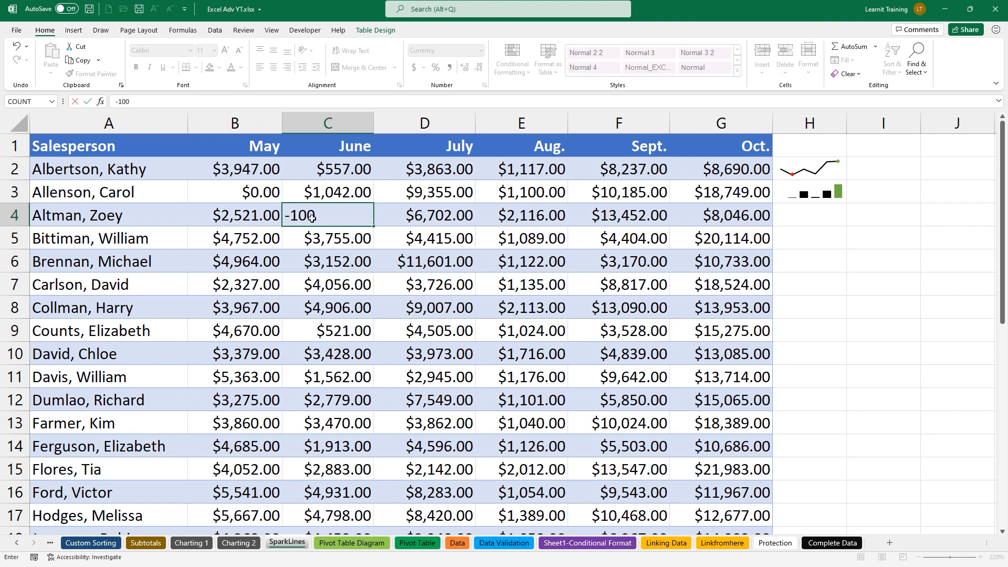
{"action": "left_click", "coordinate": [488, 213]}
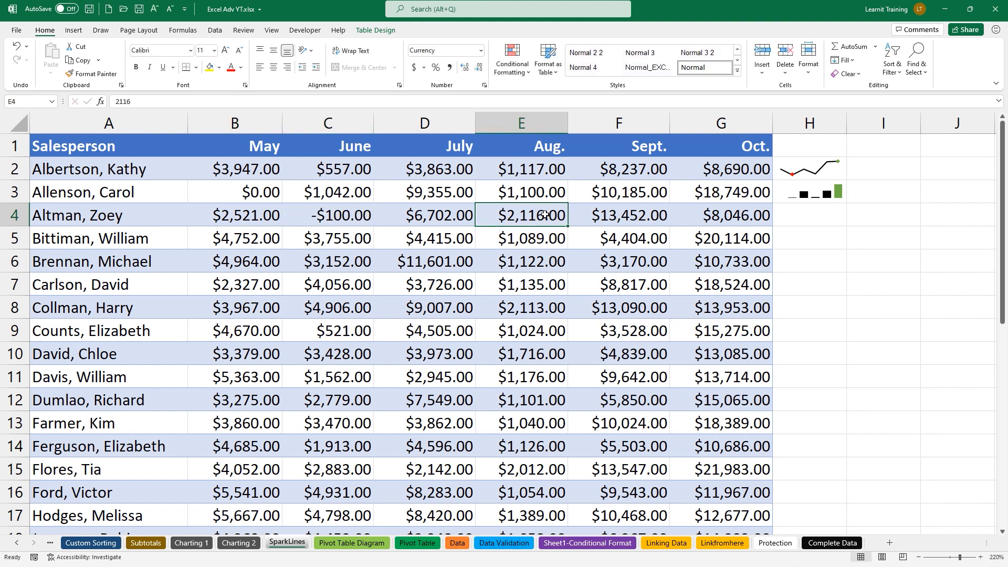
{"action": "type", "text": "-1000"}
{"action": "key", "text": "Return"}
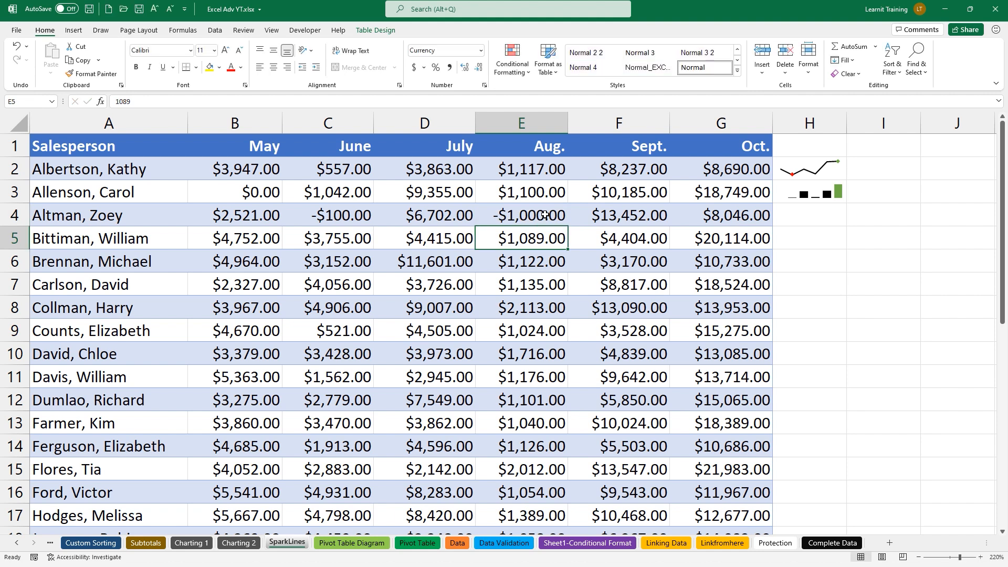
{"action": "left_click_drag", "start_coordinate": [208, 222], "coordinate": [734, 219]}
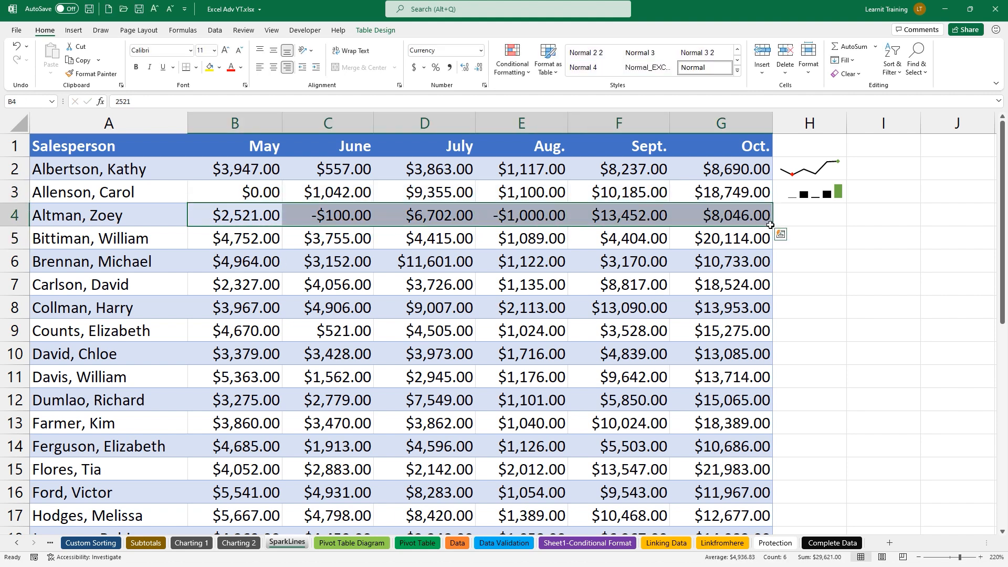
{"action": "left_click", "coordinate": [781, 234]}
Insert a win/loss sparkline for row 4 in H4 and give it the black and red style
{"action": "left_click", "coordinate": [813, 260]}
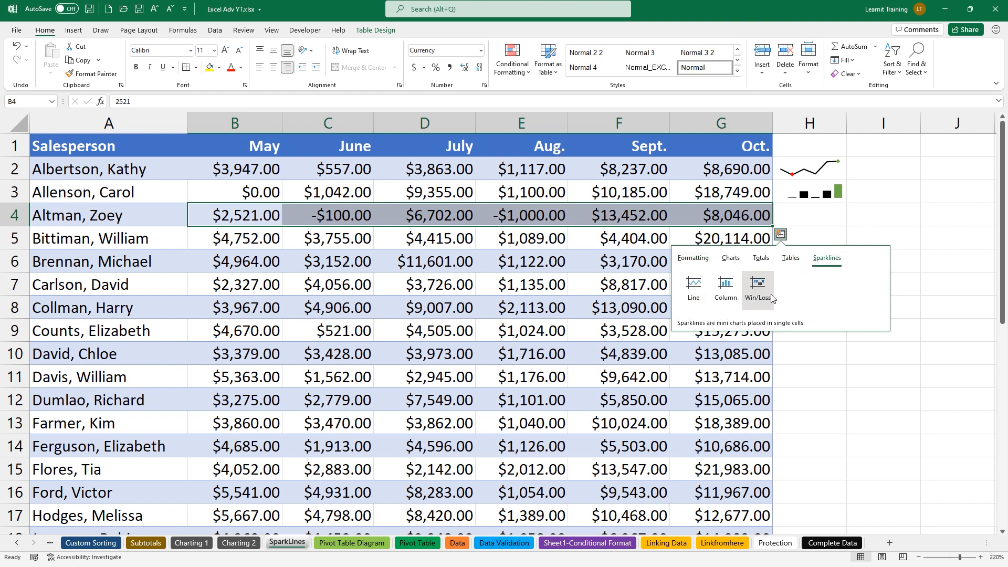
{"action": "left_click", "coordinate": [769, 294]}
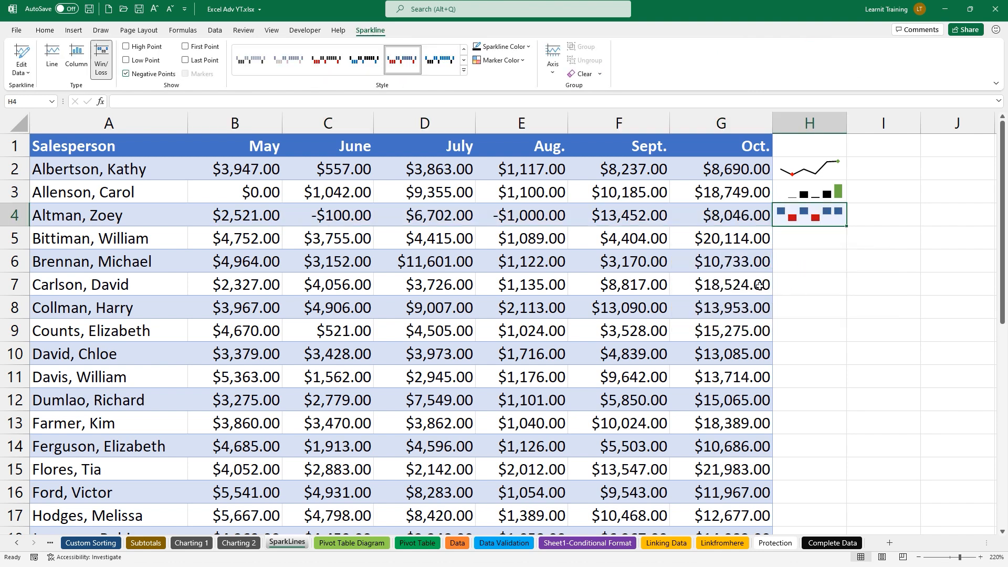
{"action": "left_click", "coordinate": [327, 60]}
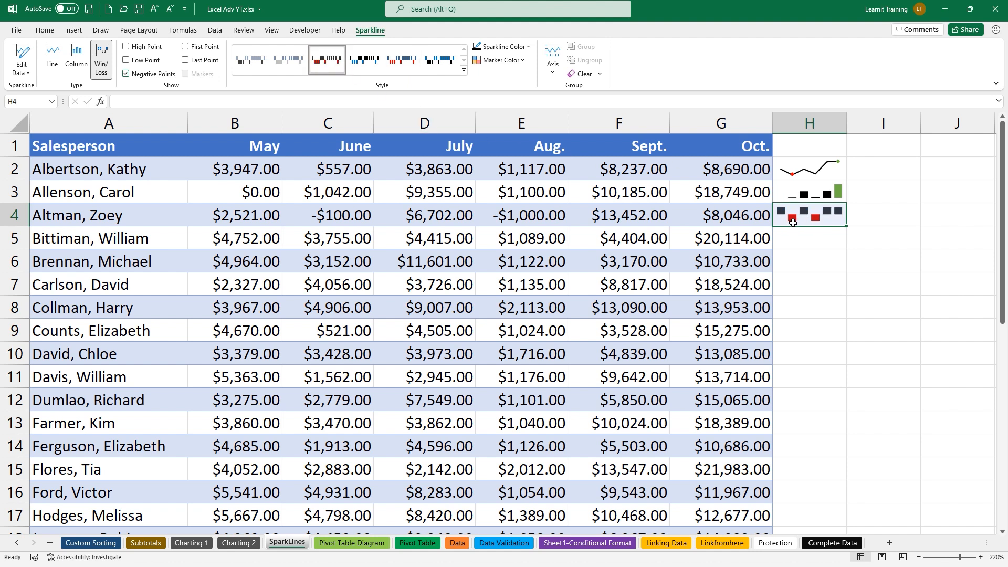
Colour the high point green, low point red and negatives yellow, then fill the sparkline down to H5:H6
{"action": "left_click", "coordinate": [520, 60]}
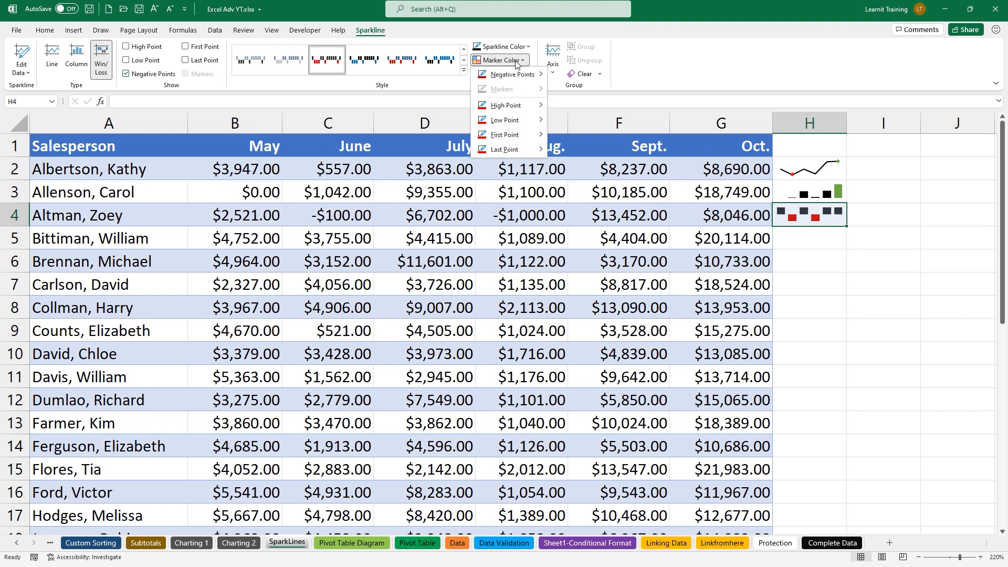
{"action": "mouse_move", "coordinate": [541, 106]}
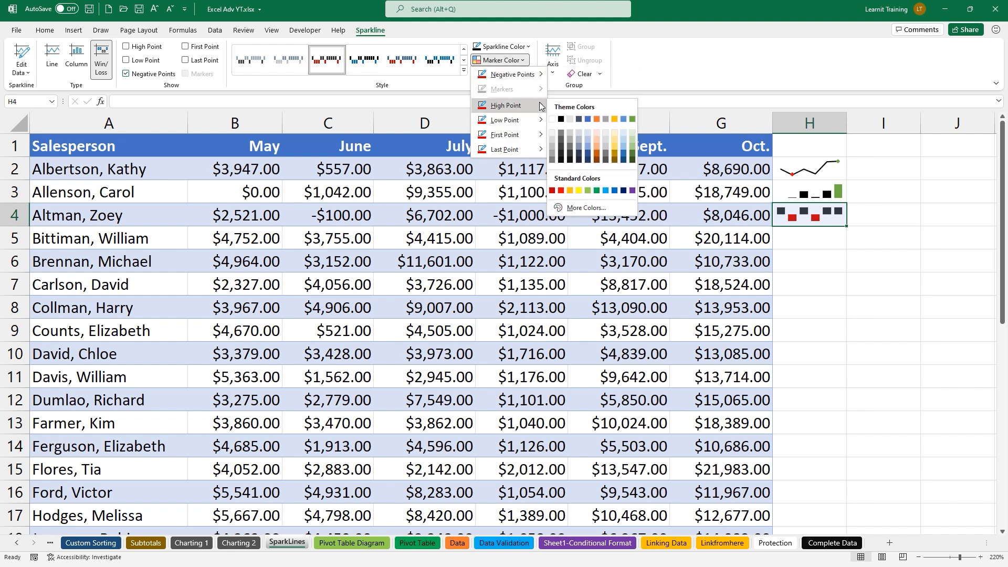
{"action": "left_click", "coordinate": [633, 120]}
{"action": "left_click", "coordinate": [520, 60]}
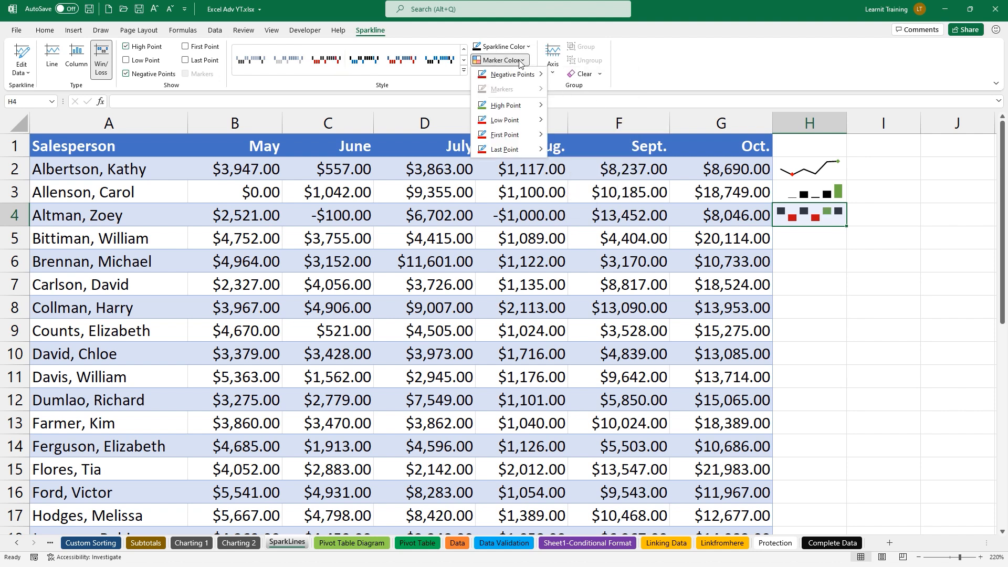
{"action": "mouse_move", "coordinate": [519, 120]}
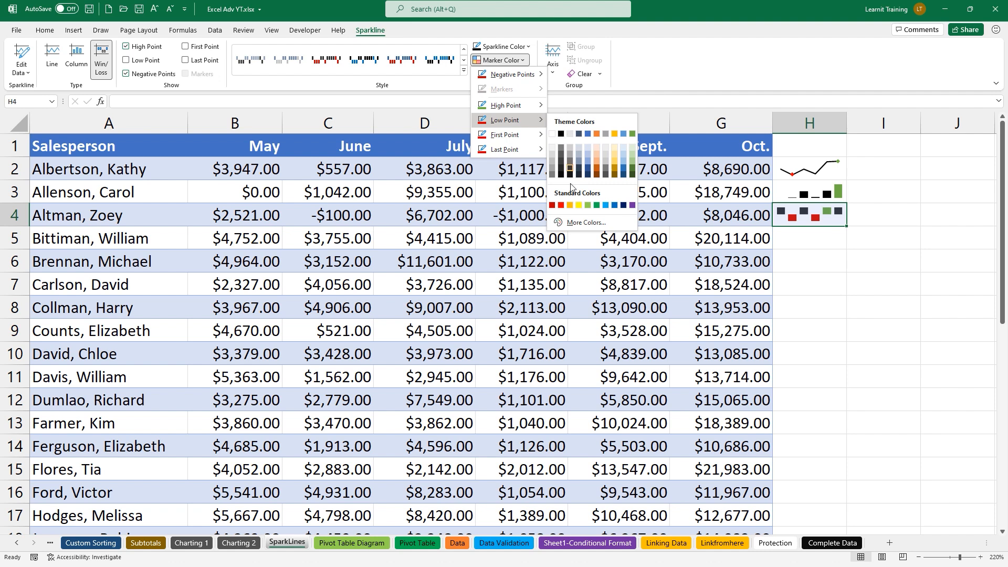
{"action": "left_click", "coordinate": [560, 206]}
{"action": "left_click", "coordinate": [524, 63]}
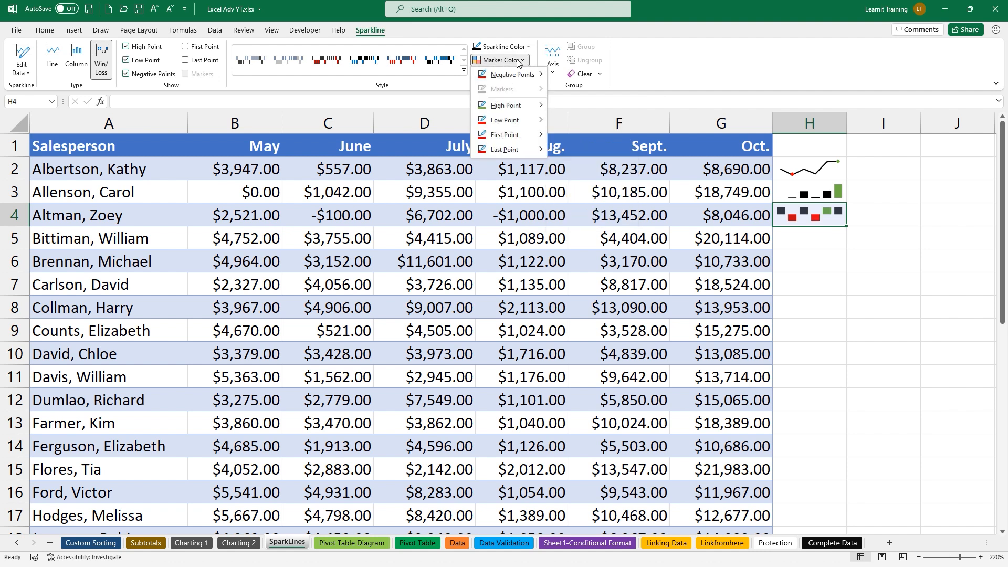
{"action": "mouse_move", "coordinate": [525, 77]}
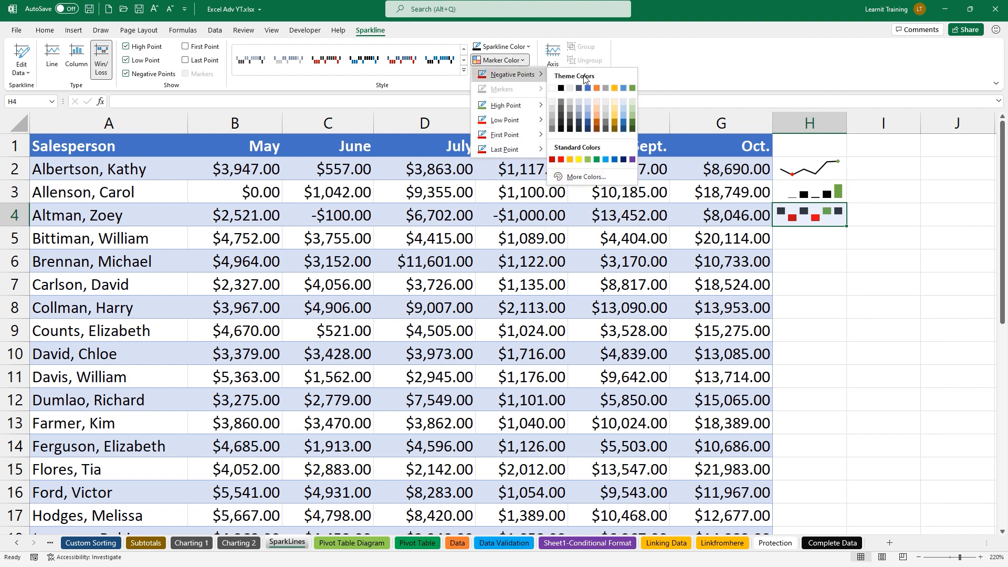
{"action": "left_click", "coordinate": [581, 160]}
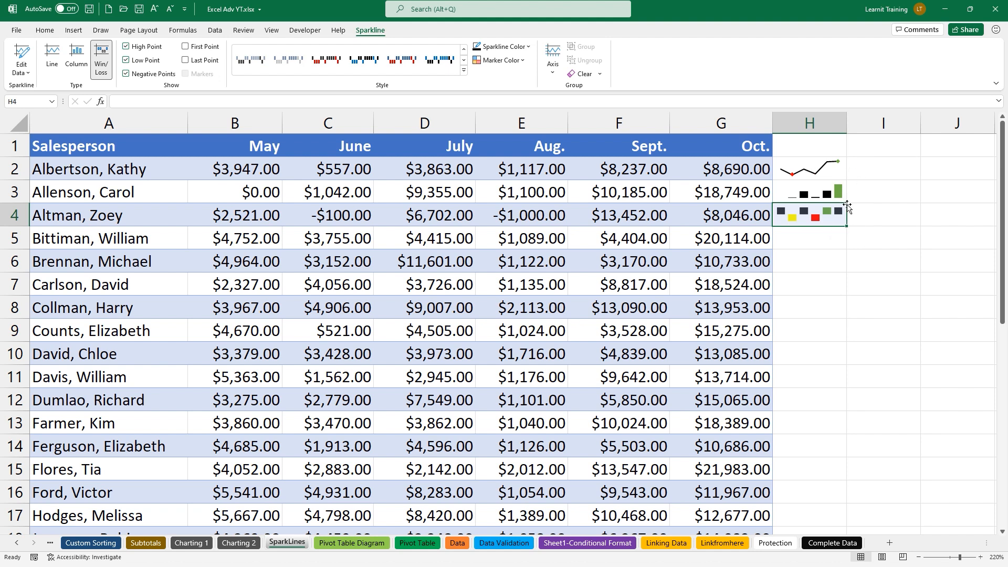
{"action": "left_click_drag", "start_coordinate": [846, 226], "coordinate": [847, 273]}
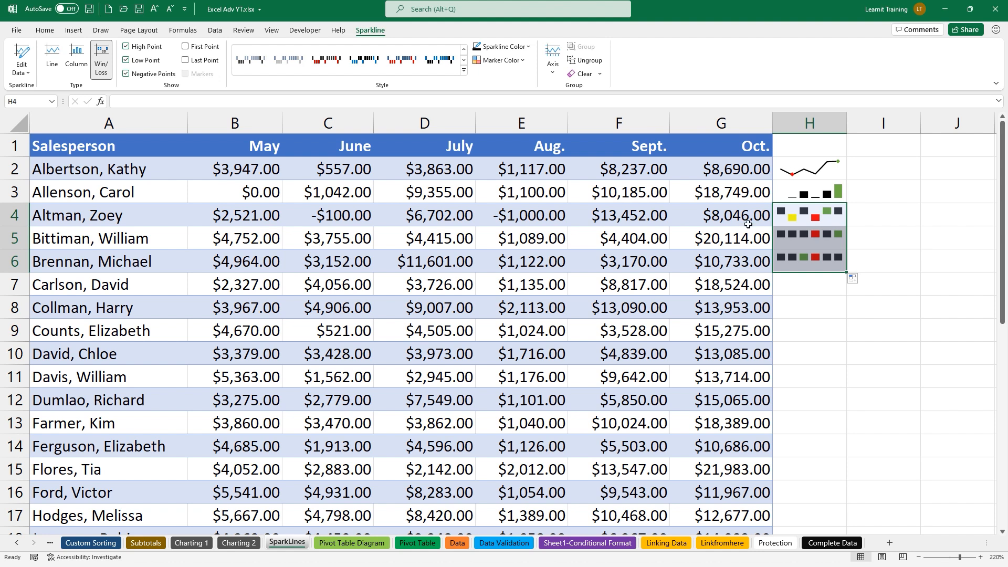
Change the value in G6 to -1000
{"action": "left_click", "coordinate": [718, 255]}
{"action": "type", "text": "-1000"}
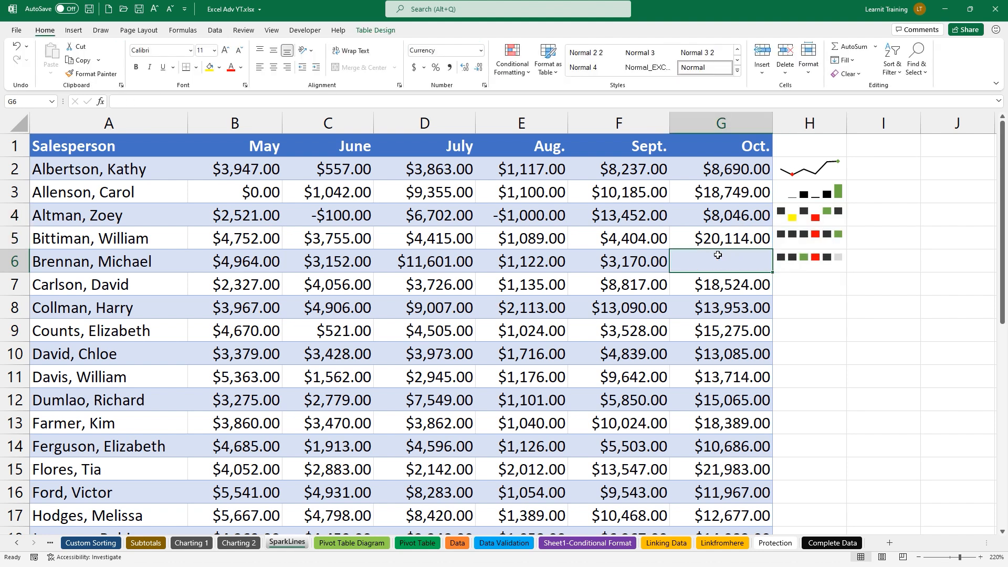
{"action": "key", "text": "Return"}
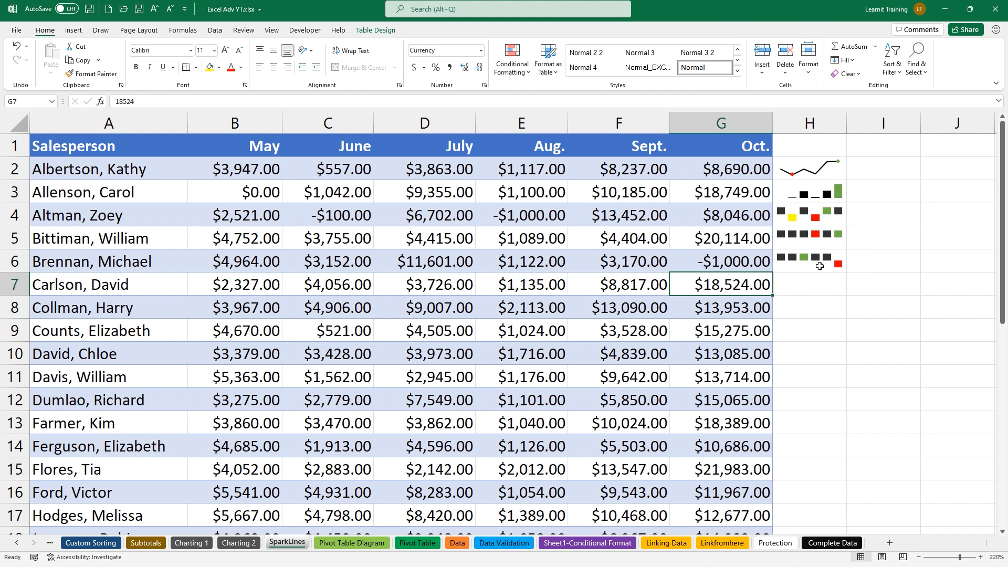
Widen column H and undo the table expansion, leaving H2 empty
{"action": "left_click_drag", "start_coordinate": [847, 132], "coordinate": [922, 131]}
{"action": "left_click", "coordinate": [821, 171]}
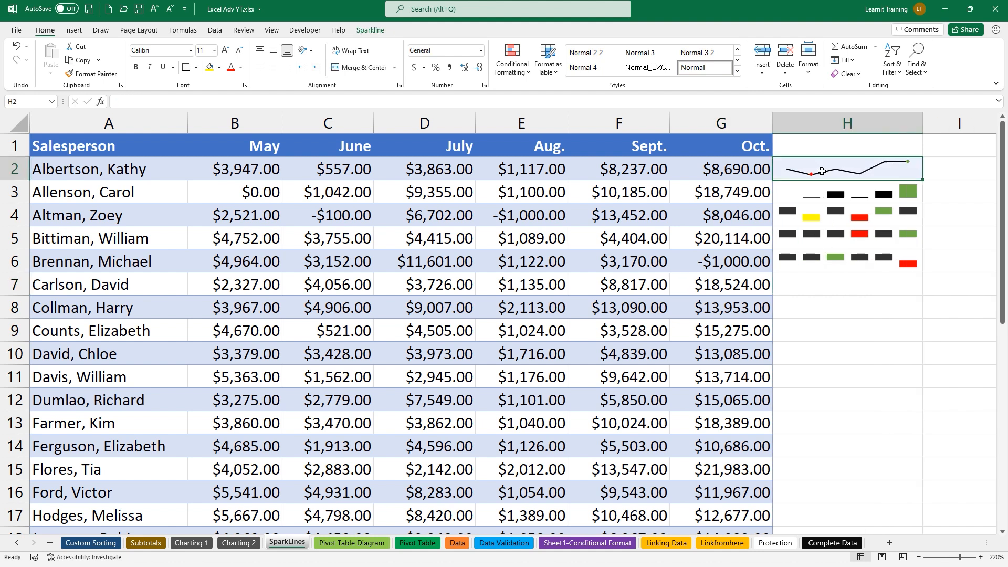
{"action": "type", "text": "Type"}
{"action": "key", "text": "Return"}
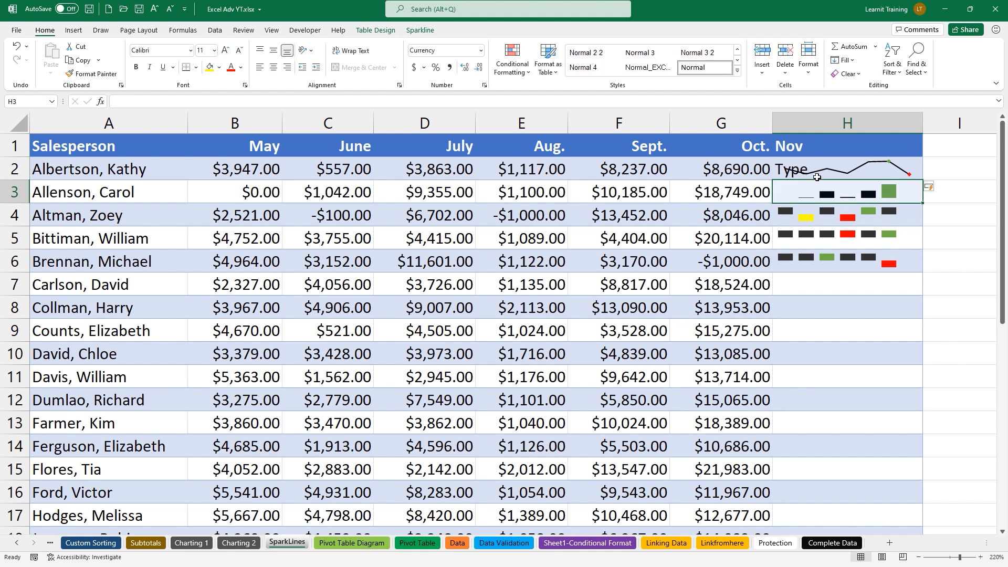
{"action": "key", "text": "ctrl+z"}
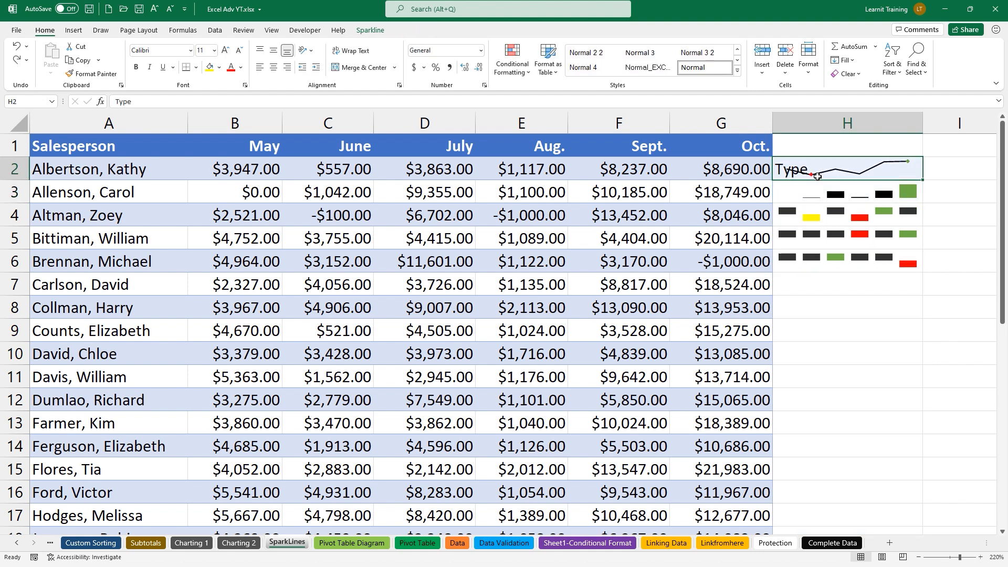
{"action": "key", "text": "Delete"}
Copy the H2:H6 sparklines down through H14
{"action": "left_click_drag", "start_coordinate": [850, 163], "coordinate": [842, 257]}
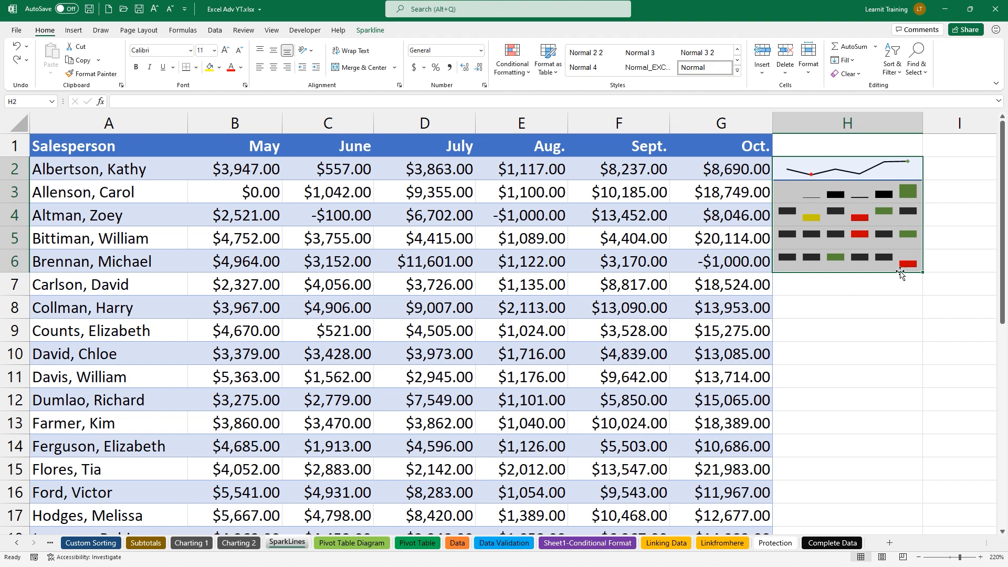
{"action": "left_click_drag", "start_coordinate": [925, 288], "coordinate": [893, 457]}
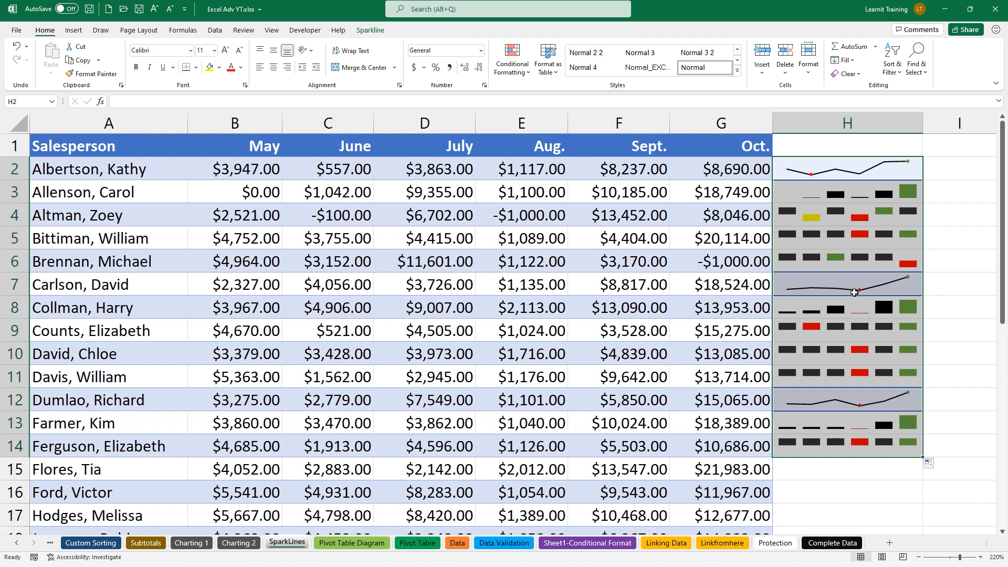
{"action": "left_click", "coordinate": [370, 30]}
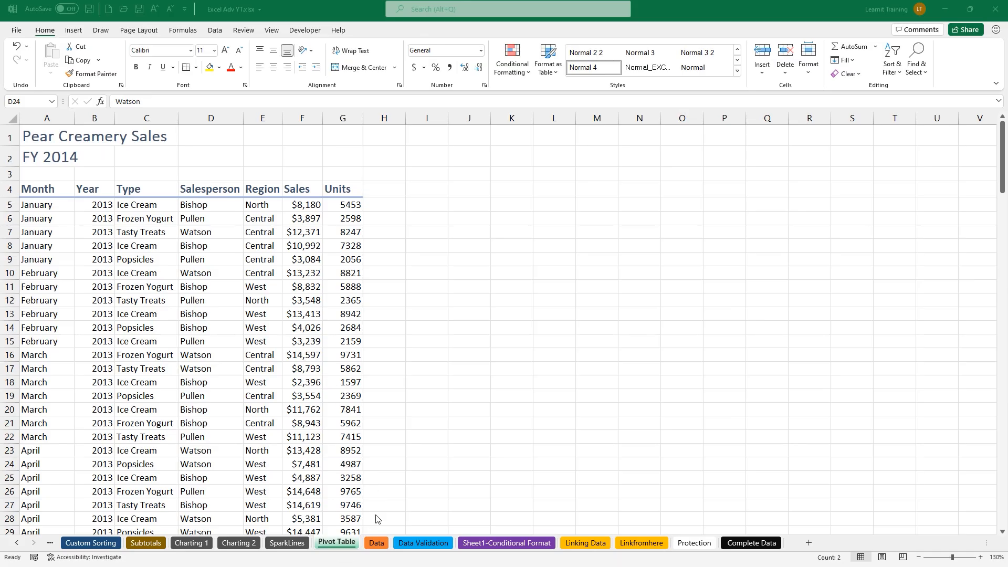
{"action": "left_click", "coordinate": [376, 543]}
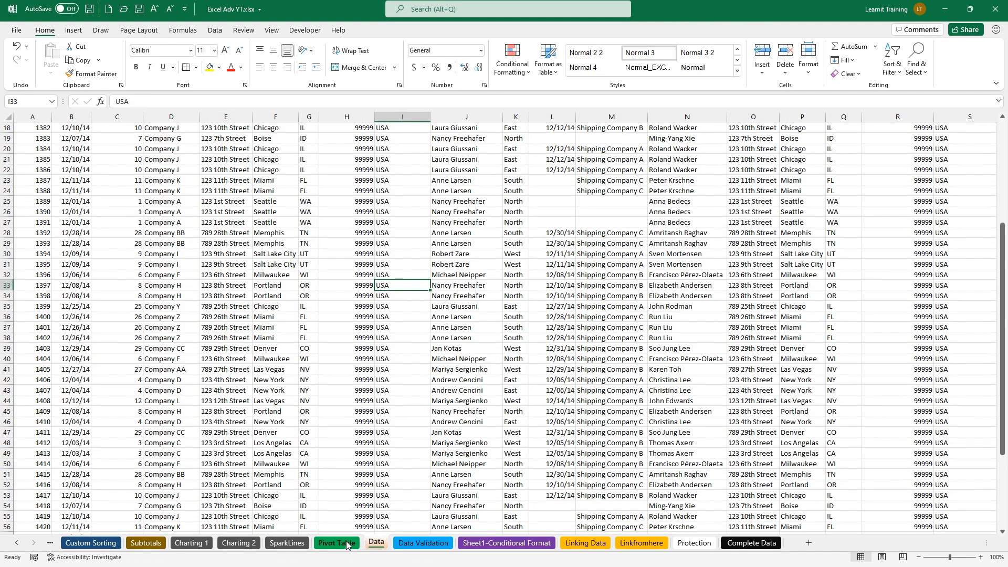
{"action": "left_click", "coordinate": [348, 544]}
{"action": "left_click", "coordinate": [175, 286]}
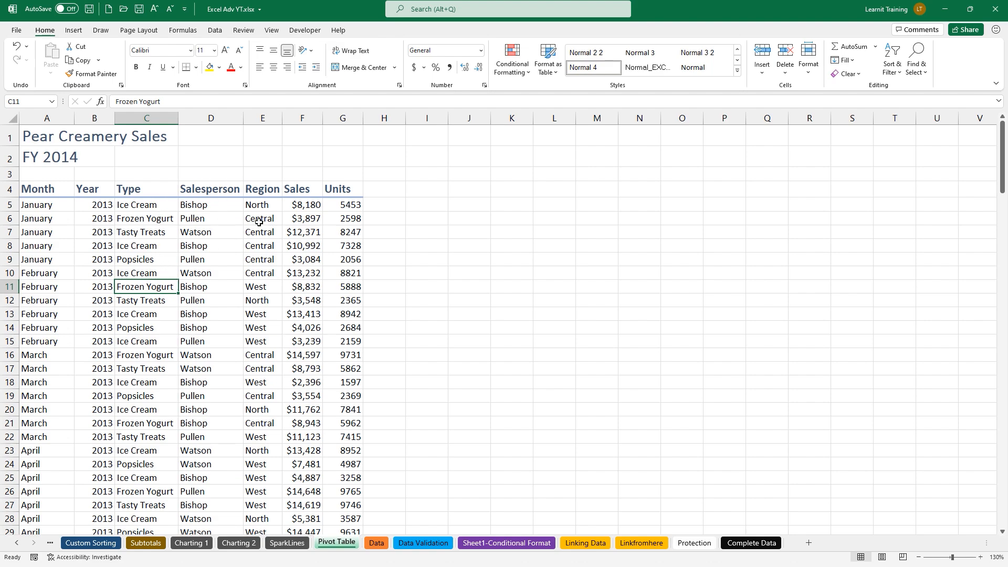
Go to the Data sheet and scroll to the top of the Order Details for December 2014 table
{"action": "left_click", "coordinate": [377, 543]}
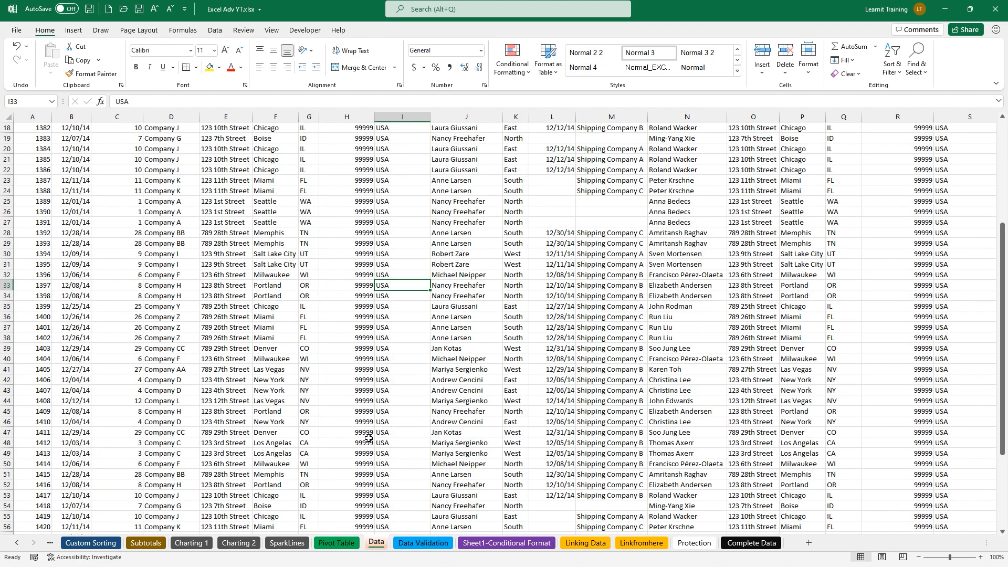
{"action": "scroll", "coordinate": [258, 326], "scroll_direction": "up", "scroll_amount": 10}
{"action": "scroll", "coordinate": [250, 320], "scroll_direction": "up", "scroll_amount": 1}
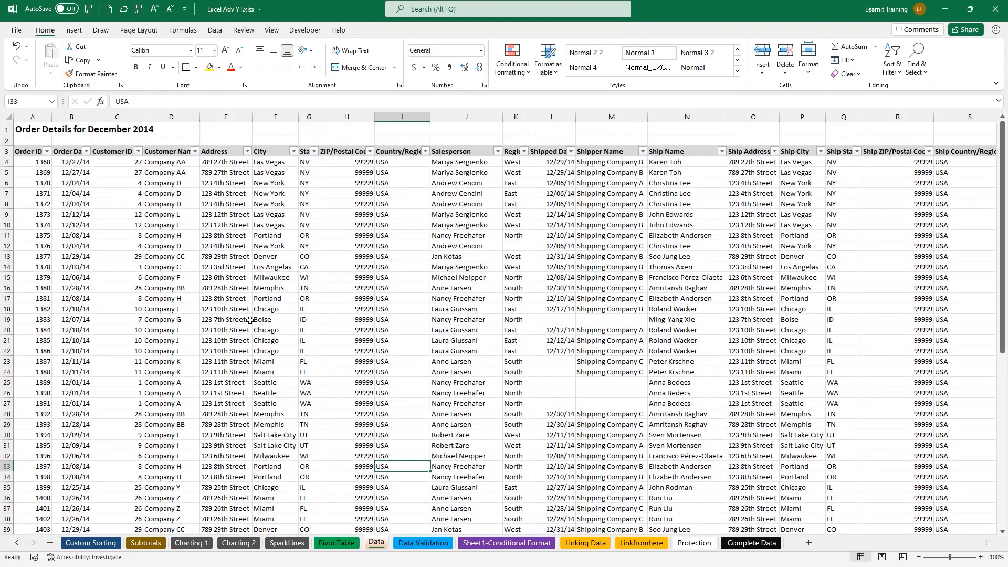
{"action": "scroll", "coordinate": [30, 164], "scroll_direction": "up", "scroll_amount": 1, "text": "ctrl"}
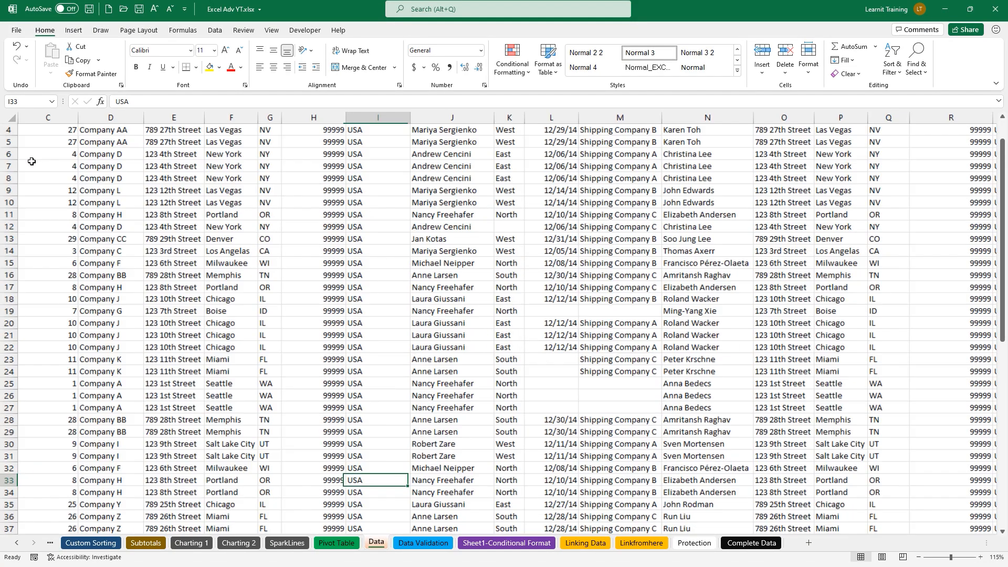
{"action": "scroll", "coordinate": [31, 164], "scroll_direction": "down", "scroll_amount": 1, "text": "ctrl"}
{"action": "scroll", "coordinate": [30, 164], "scroll_direction": "up", "scroll_amount": 3, "text": "ctrl"}
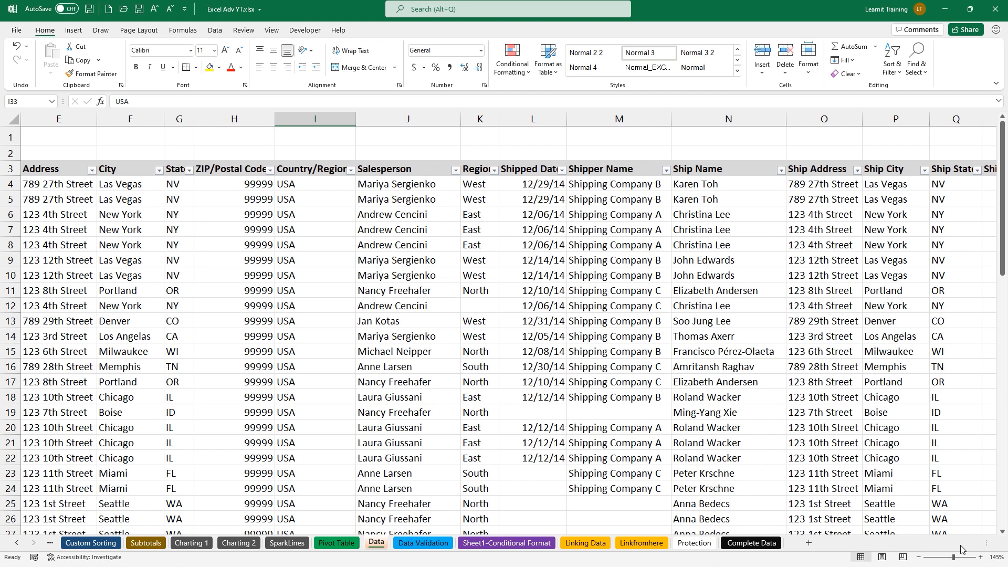
Zoom the sheet to 145% and enter the note 'Top Seller for Dec?'
{"action": "left_click_drag", "start_coordinate": [985, 540], "coordinate": [872, 553]}
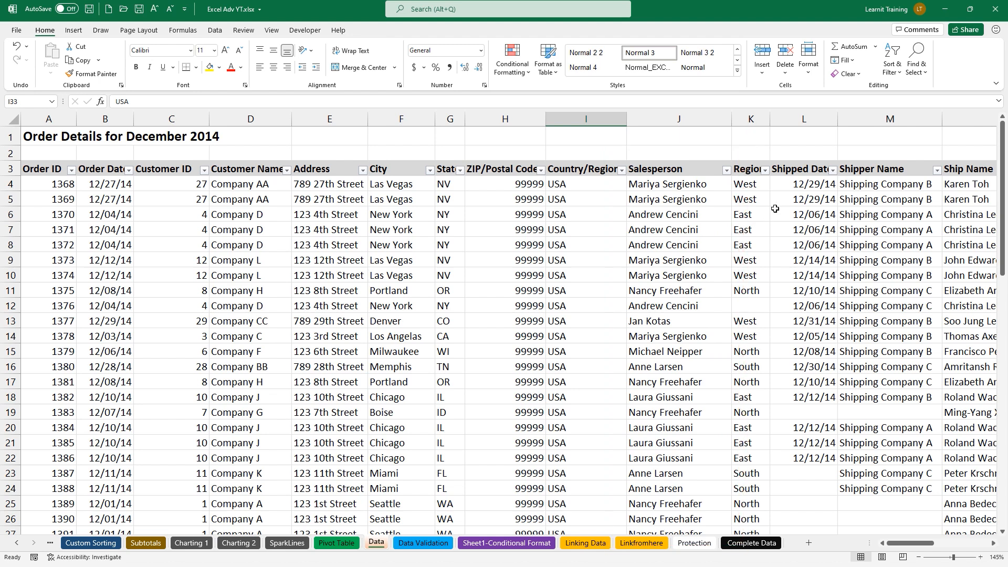
{"action": "left_click_drag", "start_coordinate": [992, 545], "coordinate": [992, 546]}
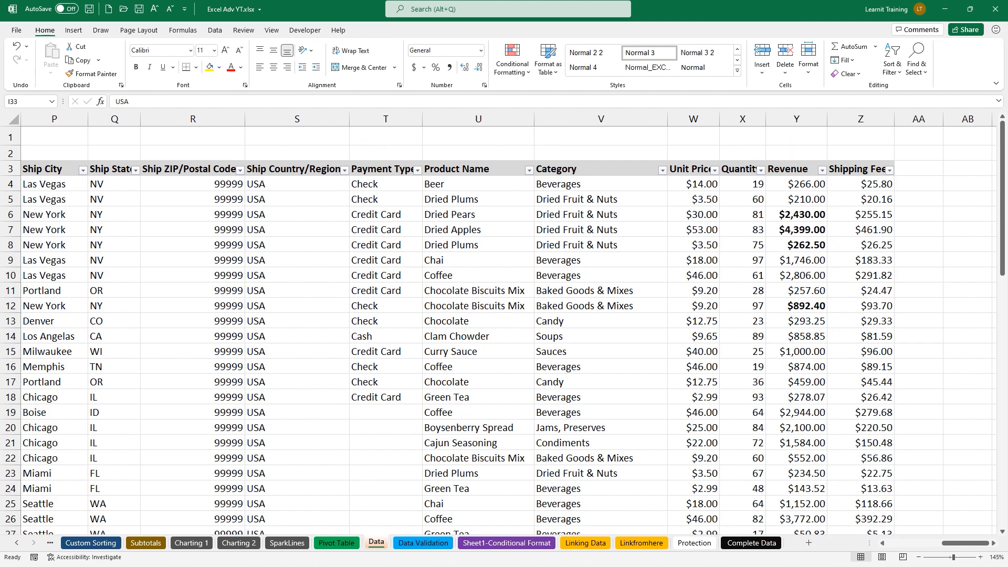
{"action": "left_click_drag", "start_coordinate": [969, 549], "coordinate": [914, 548]}
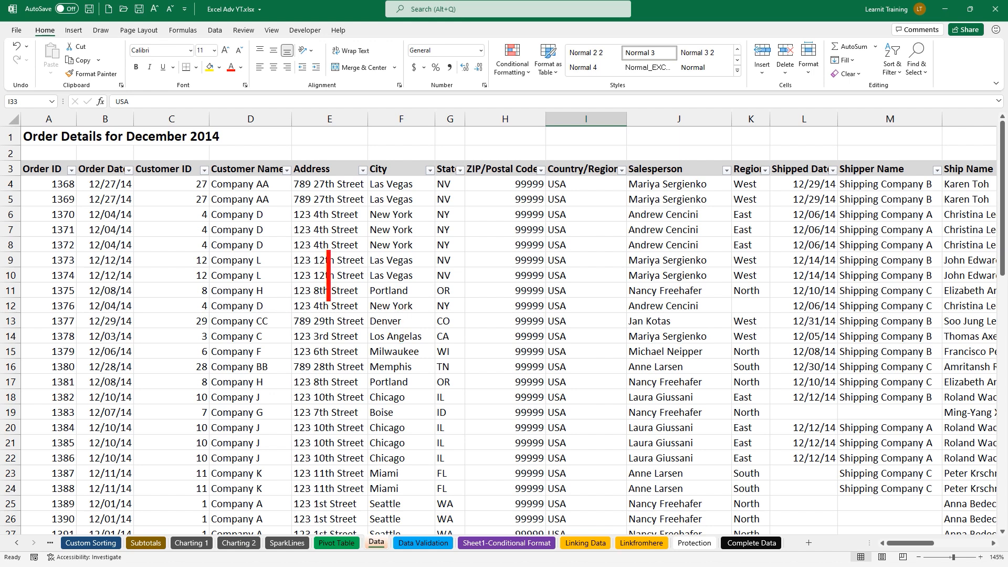
{"action": "type", "text": "Top S"}
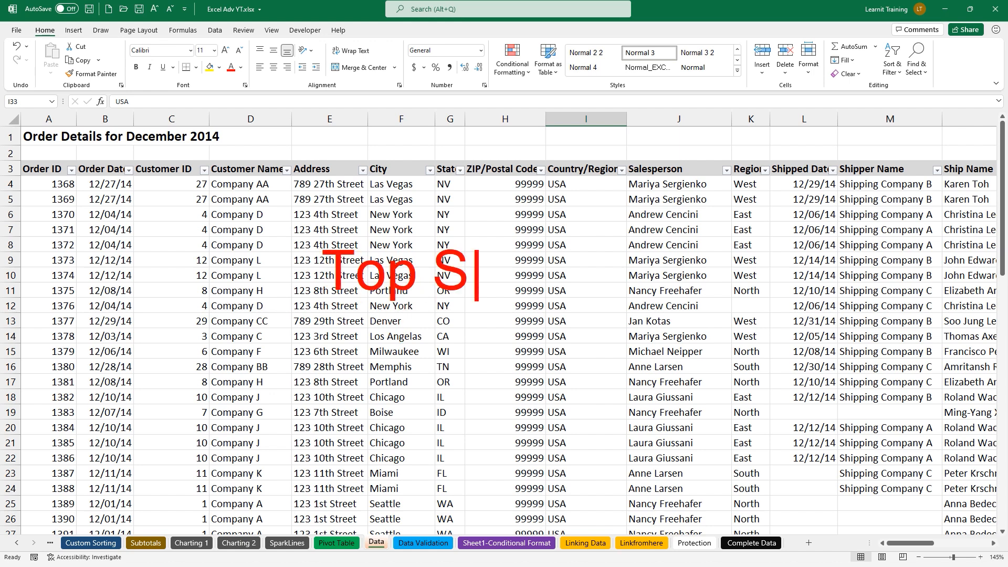
{"action": "type", "text": "eller for D"}
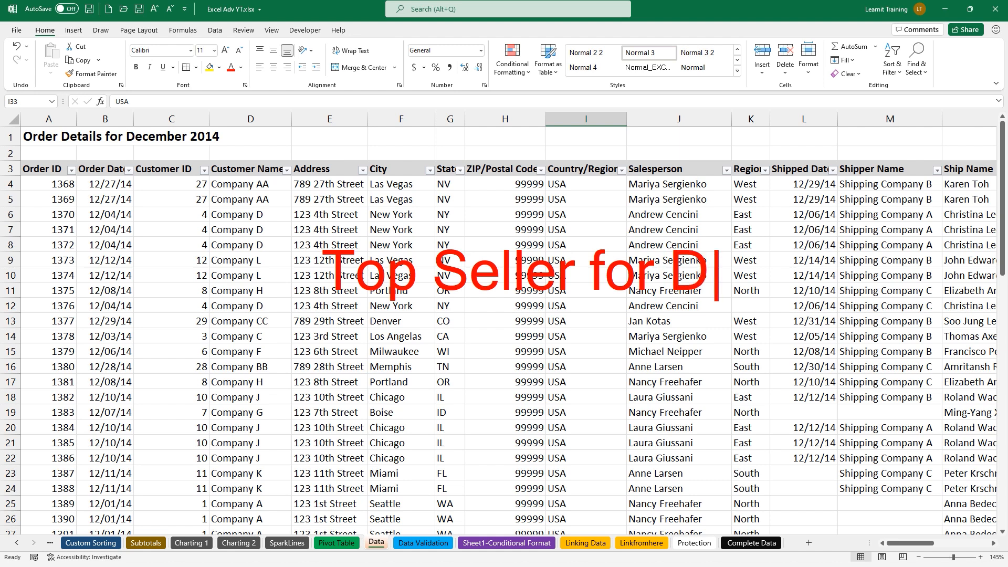
{"action": "type", "text": "ec?"}
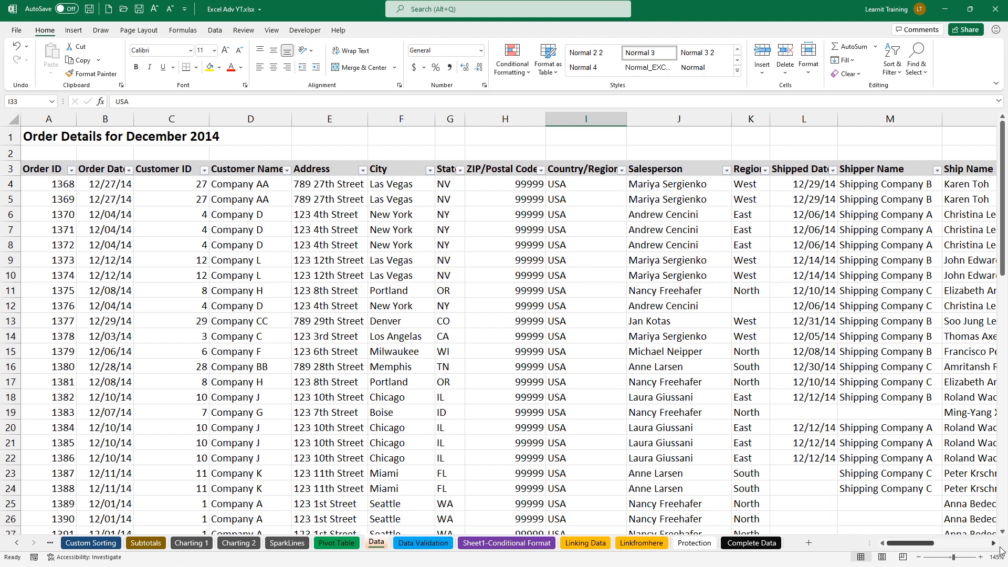
{"action": "left_click", "coordinate": [994, 544]}
{"action": "left_click", "coordinate": [995, 545]}
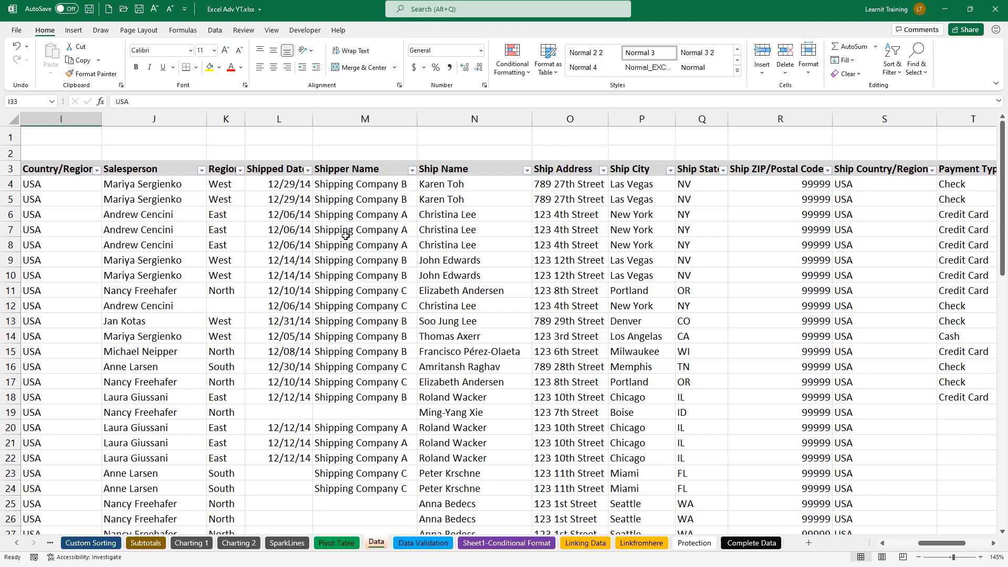
{"action": "left_click", "coordinate": [201, 170]}
{"action": "left_click", "coordinate": [97, 294]}
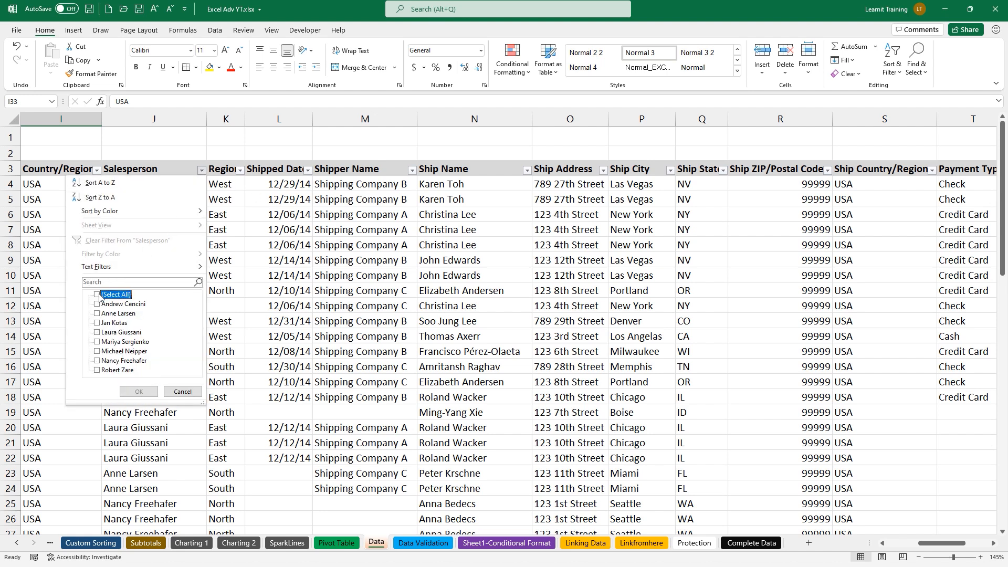
{"action": "left_click", "coordinate": [98, 304]}
{"action": "left_click", "coordinate": [139, 391]}
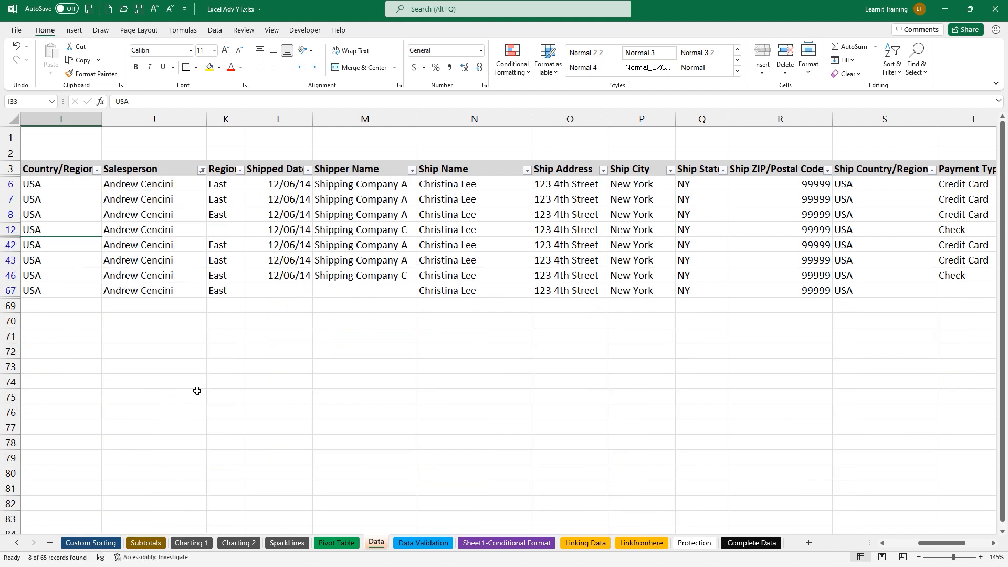
{"action": "left_click_drag", "start_coordinate": [953, 547], "coordinate": [975, 548]}
{"action": "left_click", "coordinate": [869, 189]}
{"action": "left_click_drag", "start_coordinate": [869, 194], "coordinate": [876, 293]}
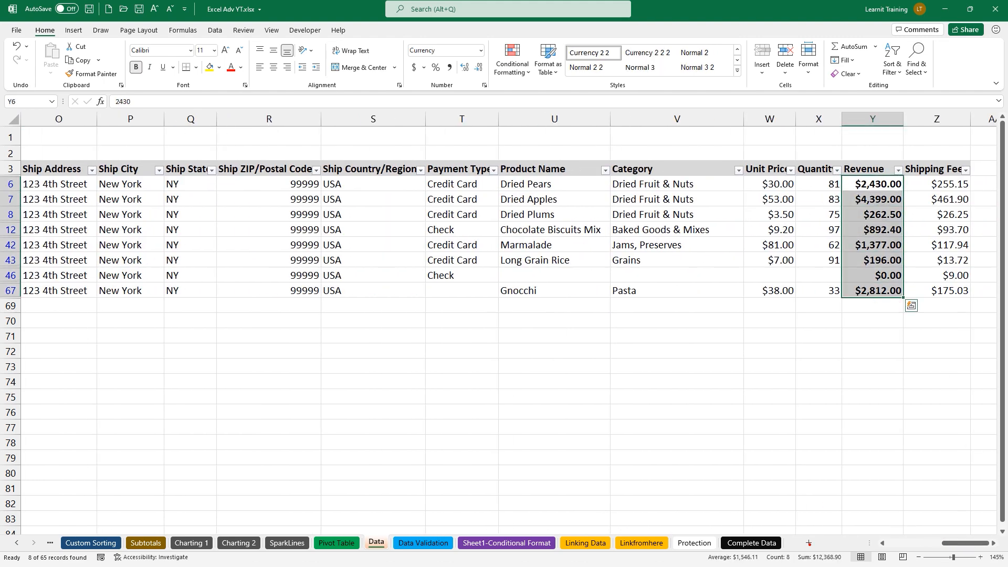
{"action": "left_click_drag", "start_coordinate": [803, 553], "coordinate": [878, 291]}
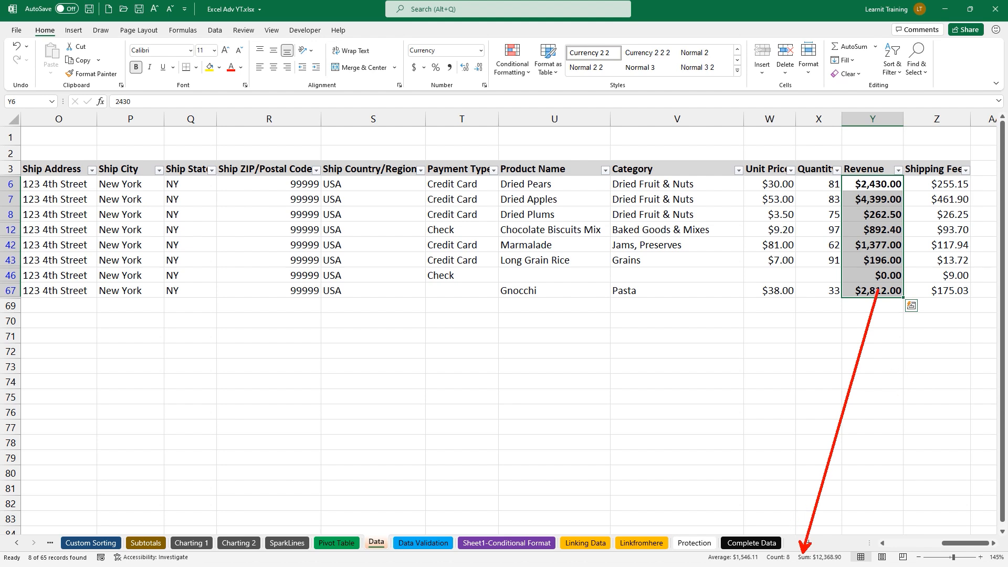
{"action": "left_click_drag", "start_coordinate": [722, 544], "coordinate": [734, 530]}
{"action": "key", "text": "Escape"}
{"action": "left_click_drag", "start_coordinate": [962, 544], "coordinate": [892, 540]}
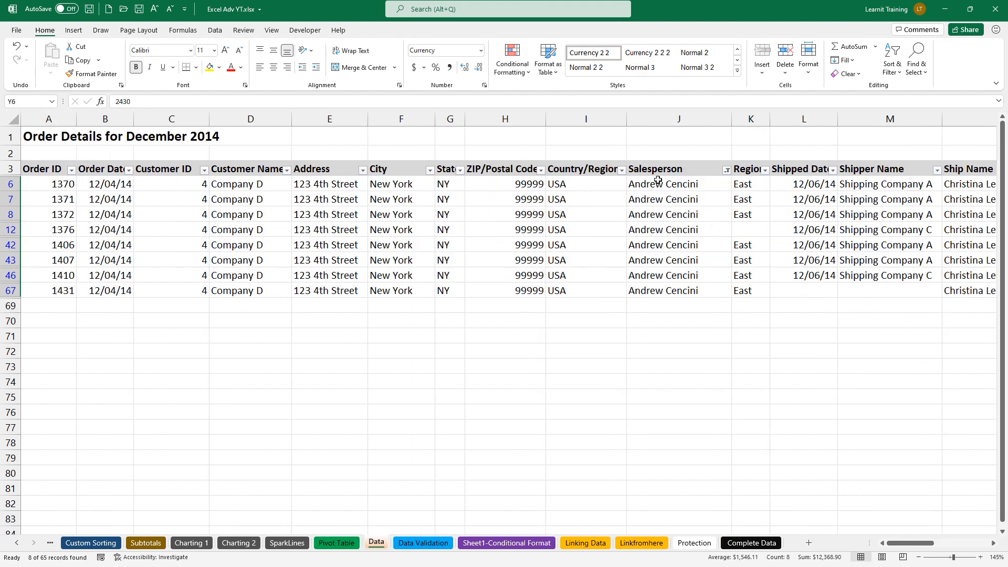
{"action": "left_click", "coordinate": [726, 170]}
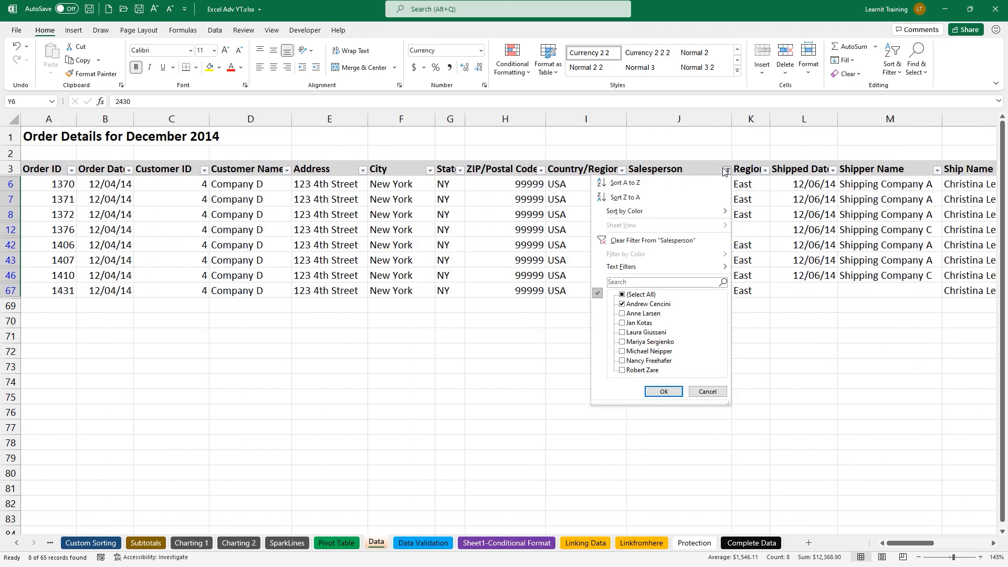
{"action": "left_click", "coordinate": [641, 242]}
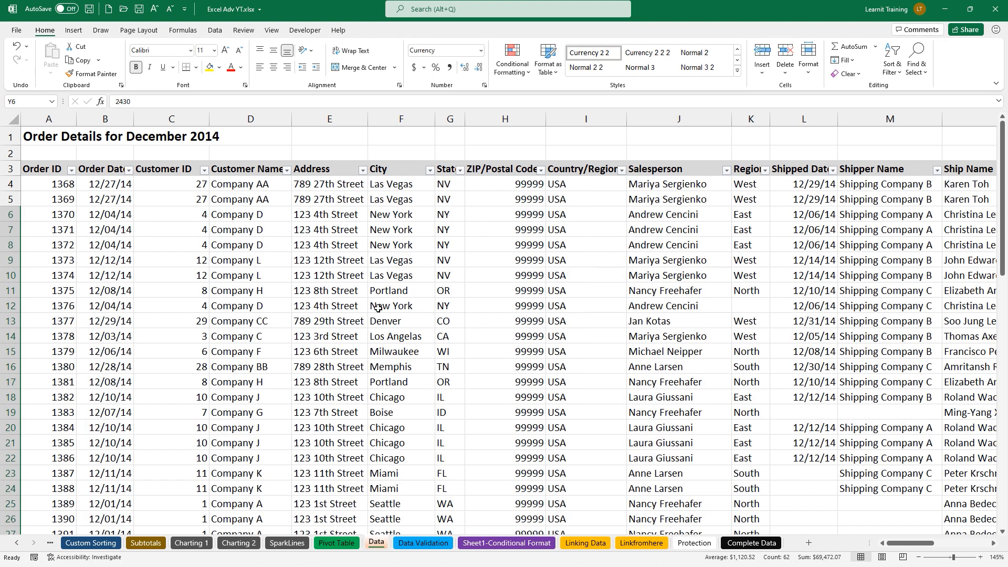
{"action": "left_click", "coordinate": [378, 308]}
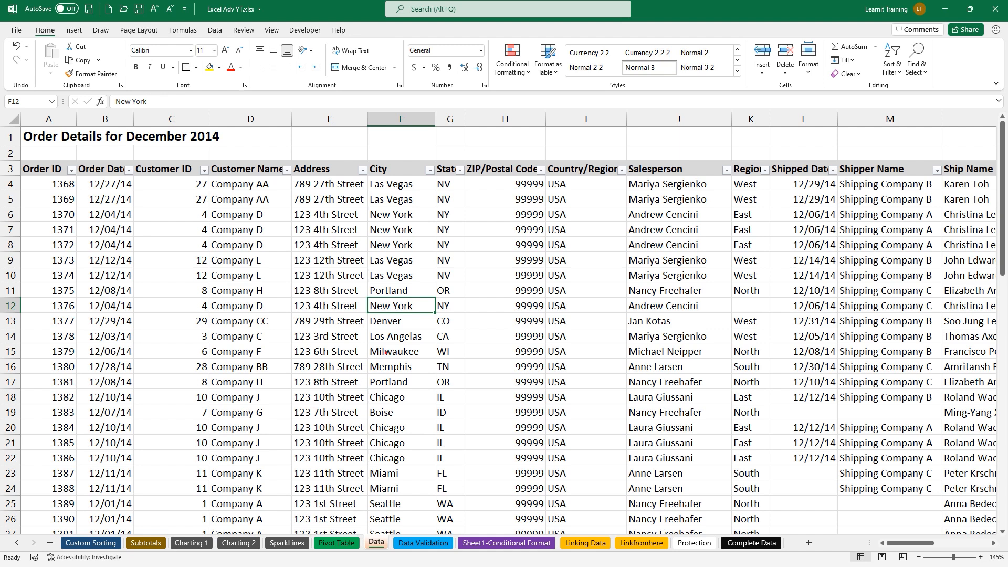
Convert the order data range A3:Z68 into a table with Ctrl+T
{"action": "left_click_drag", "start_coordinate": [360, 288], "coordinate": [445, 332]}
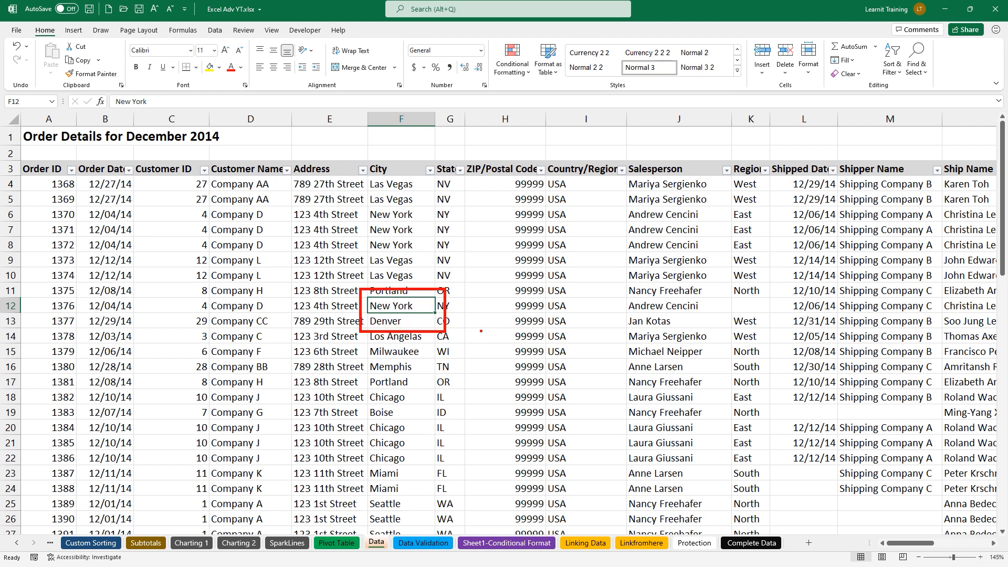
{"action": "type", "text": "tCTRL +"}
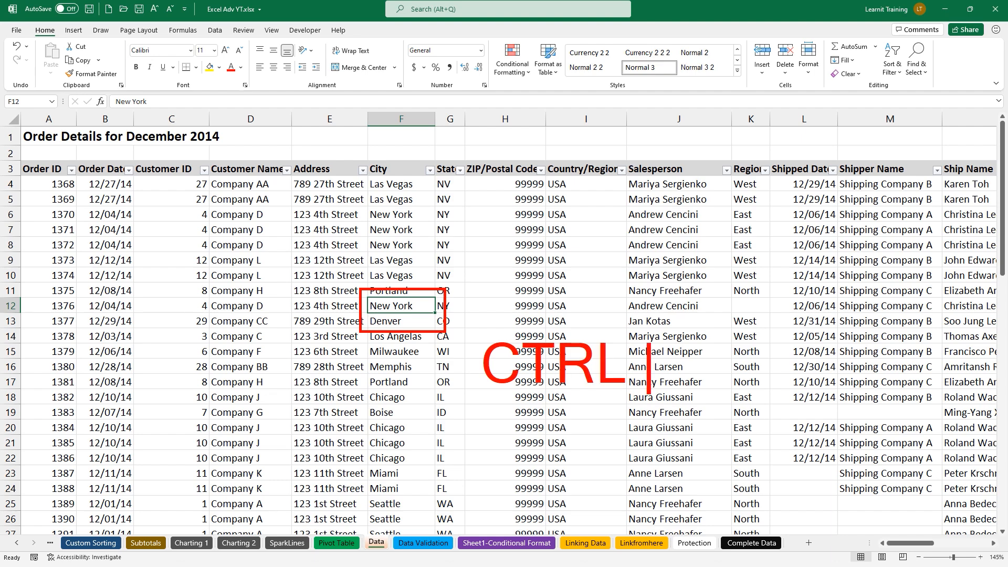
{"action": "type", "text": "T"}
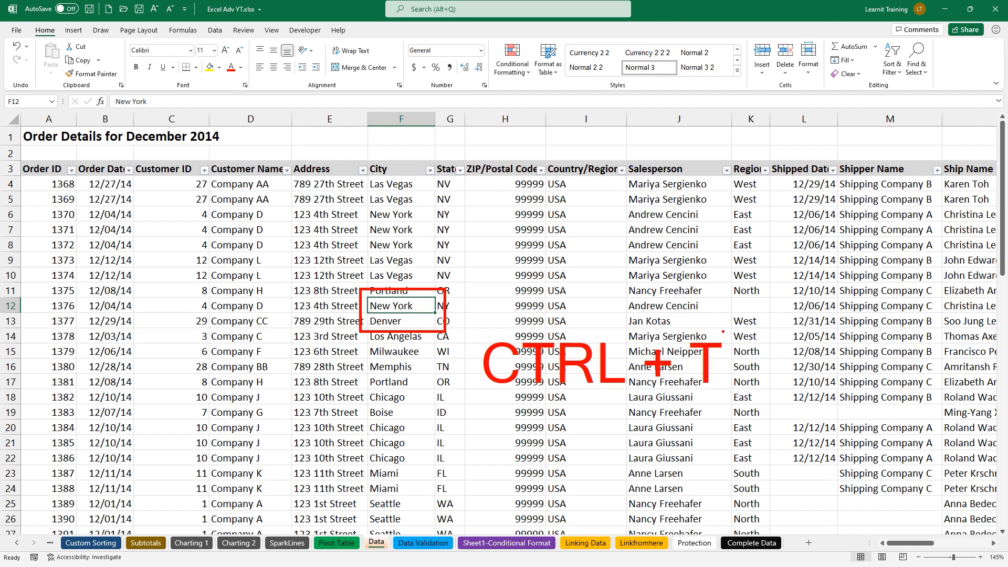
{"action": "key", "text": "Escape"}
{"action": "key", "text": "ctrl+t"}
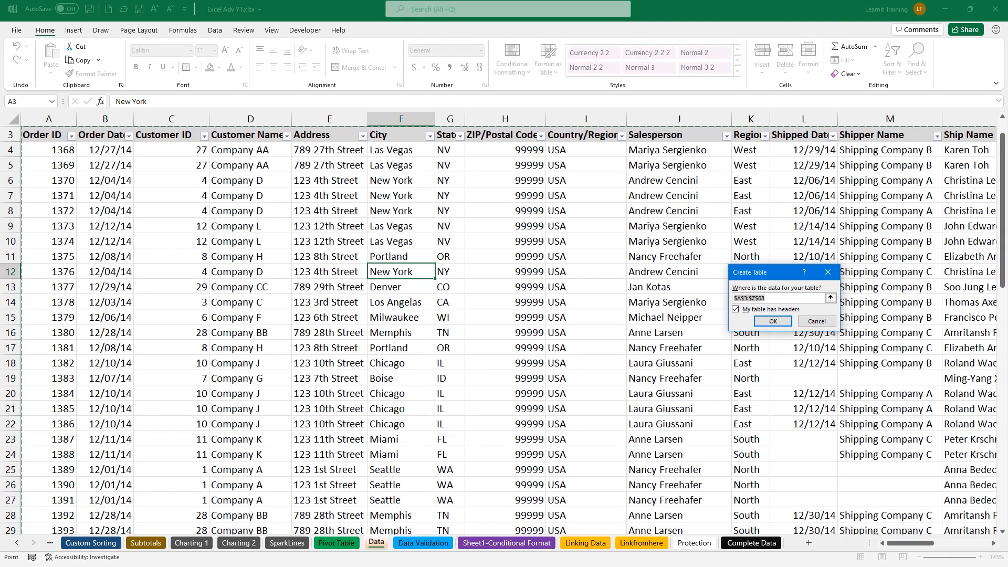
{"action": "left_click", "coordinate": [773, 321]}
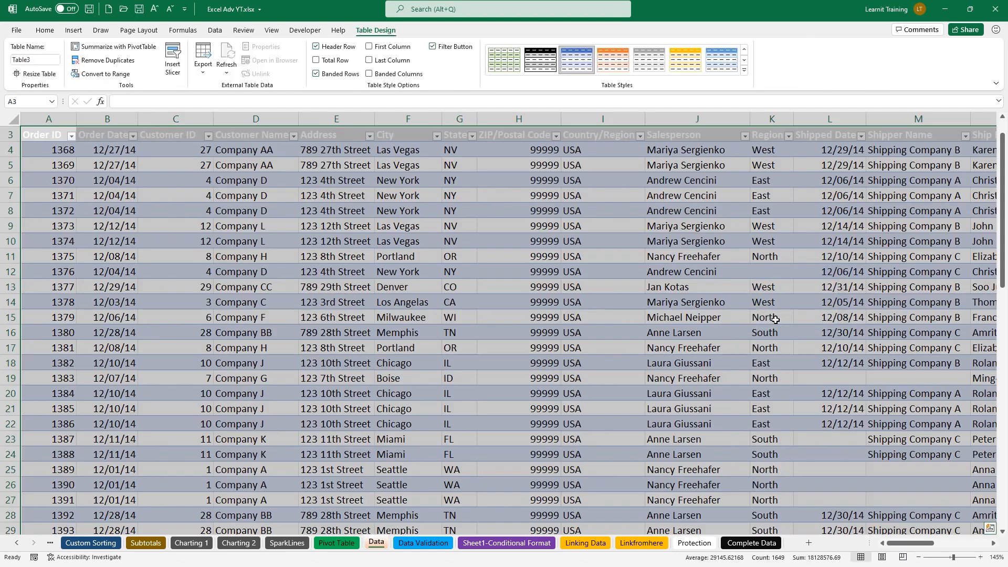
Change the table name from Table3 to TableDataDec14
{"action": "mouse_move", "coordinate": [637, 328]}
{"action": "left_mouse_down"}
{"action": "mouse_move", "coordinate": [452, 144]}
{"action": "mouse_move", "coordinate": [391, 33]}
{"action": "mouse_move", "coordinate": [400, 41]}
{"action": "left_mouse_up"}
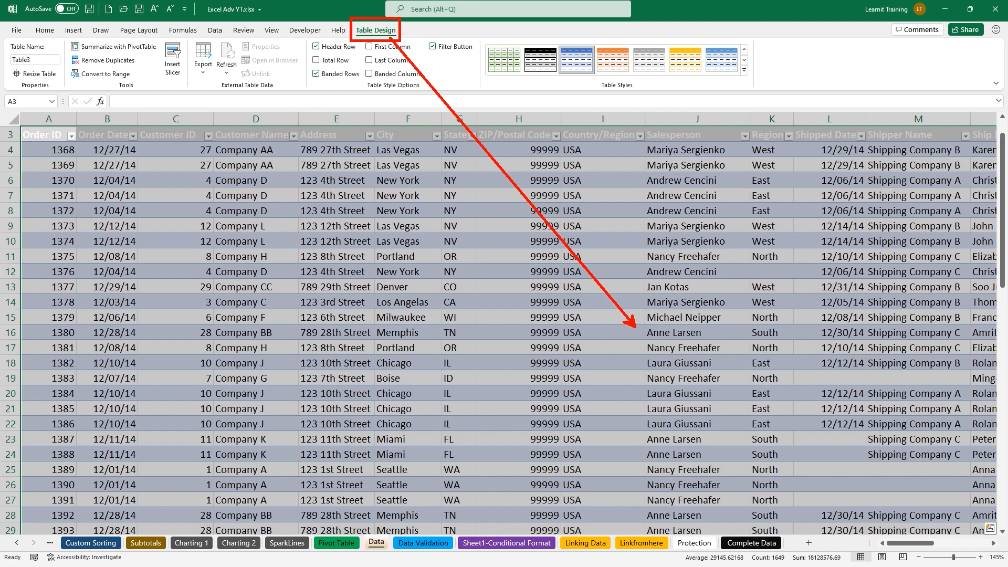
{"action": "left_click_drag", "start_coordinate": [53, 61], "coordinate": [73, 75]}
{"action": "key", "text": "Escape"}
{"action": "left_click", "coordinate": [52, 61]}
{"action": "type", "text": "TableDa"}
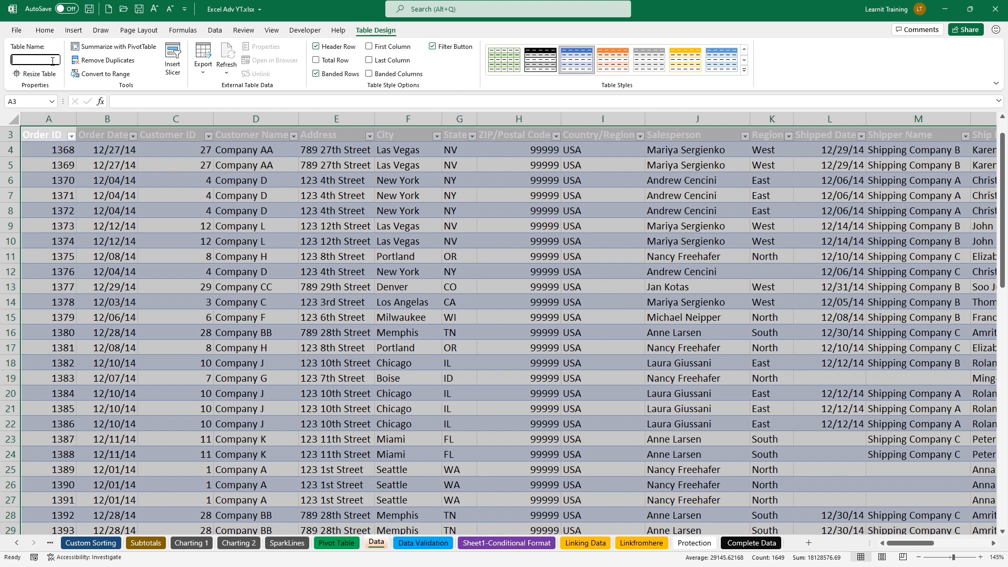
{"action": "type", "text": "taDec14"}
{"action": "key", "text": "Return"}
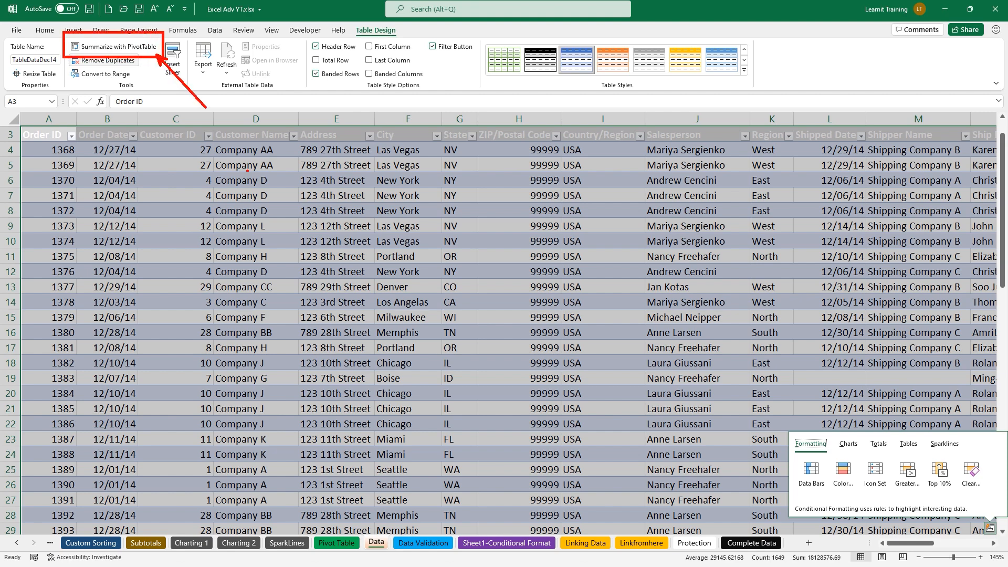
{"action": "key", "text": "Escape"}
{"action": "left_click", "coordinate": [338, 222]}
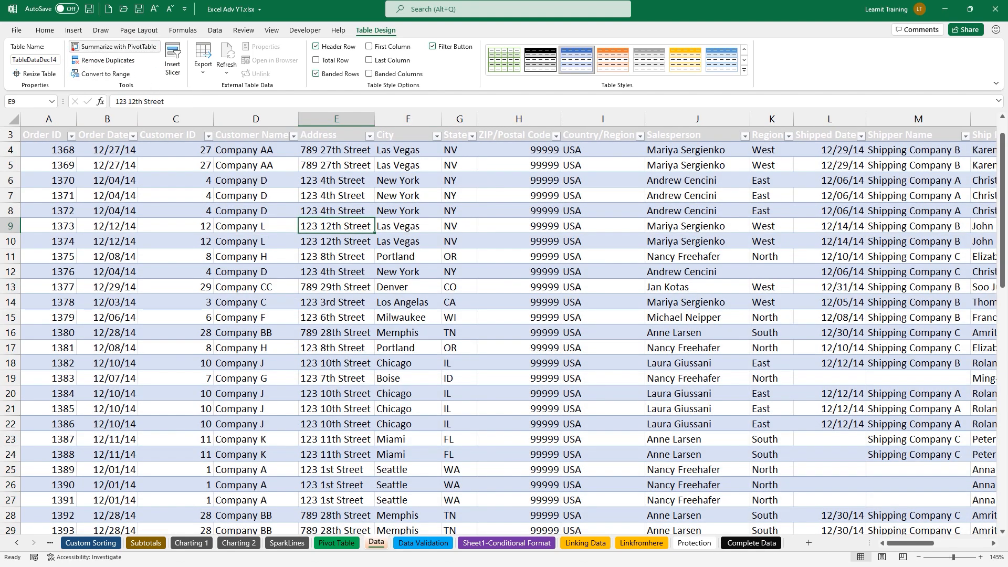
Summarize TableDataDec14 with a PivotTable placed on a new worksheet
{"action": "key", "text": "ctrl+2"}
{"action": "mouse_move", "coordinate": [66, 39]}
{"action": "left_mouse_down"}
{"action": "mouse_move", "coordinate": [162, 55]}
{"action": "mouse_move", "coordinate": [200, 128]}
{"action": "left_mouse_up"}
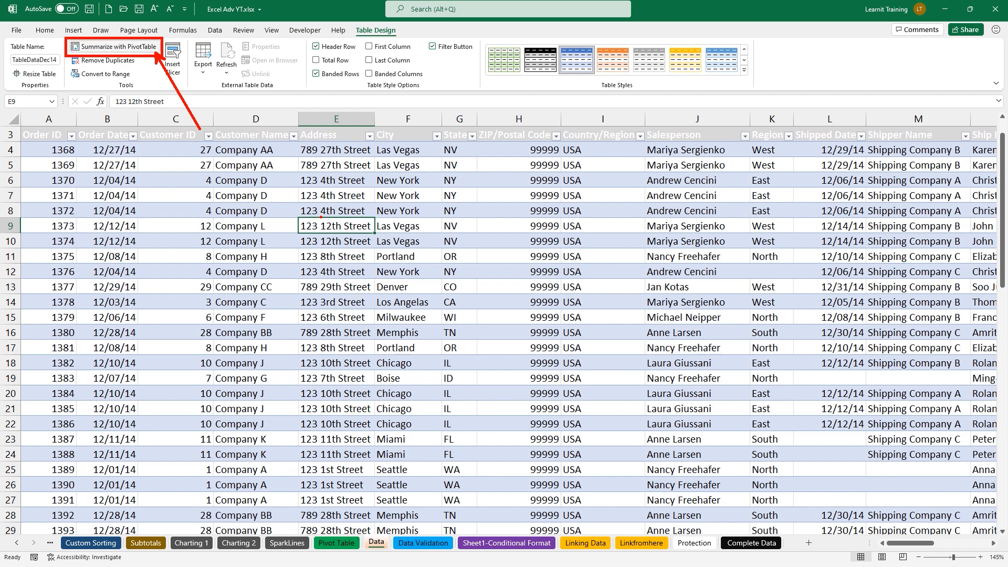
{"action": "key", "text": "Escape"}
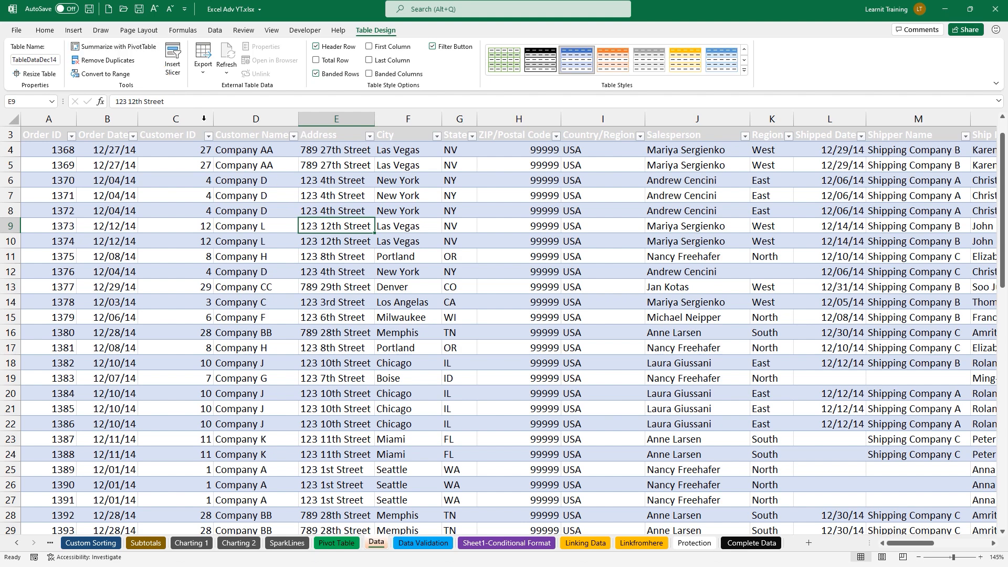
{"action": "left_click", "coordinate": [129, 51]}
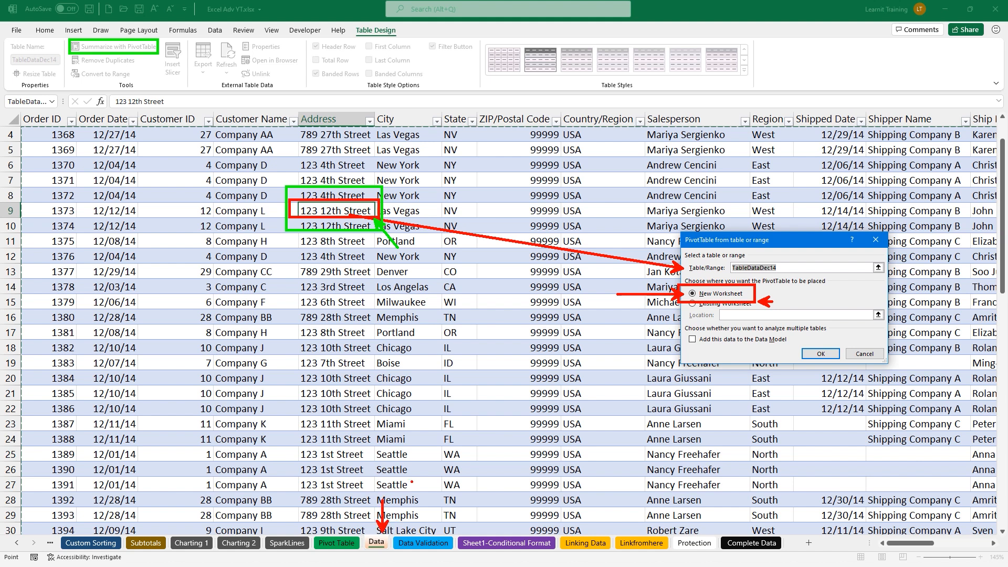
{"action": "left_click", "coordinate": [820, 354]}
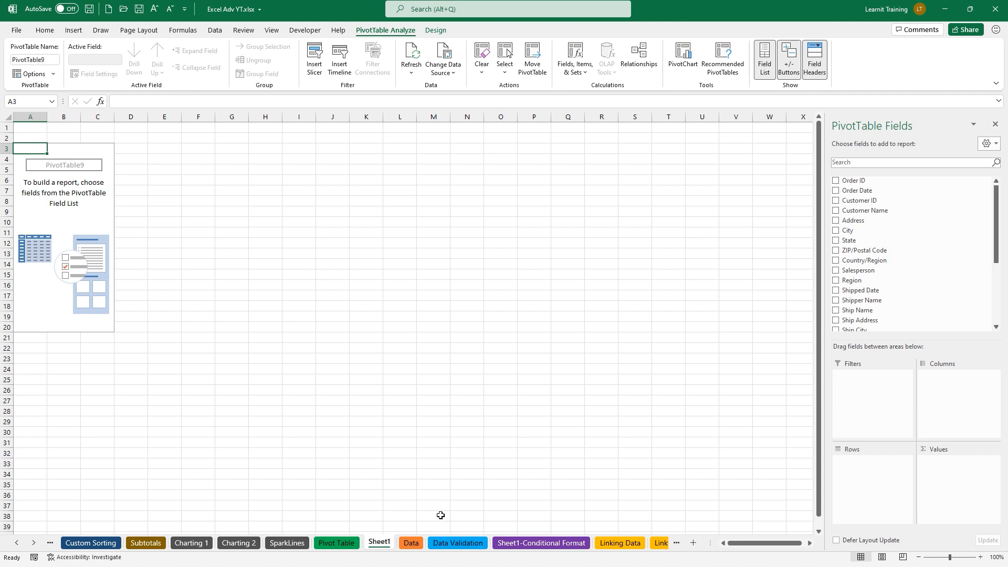
Rename the Sheet1 tab to PT1
{"action": "double_click", "coordinate": [383, 545]}
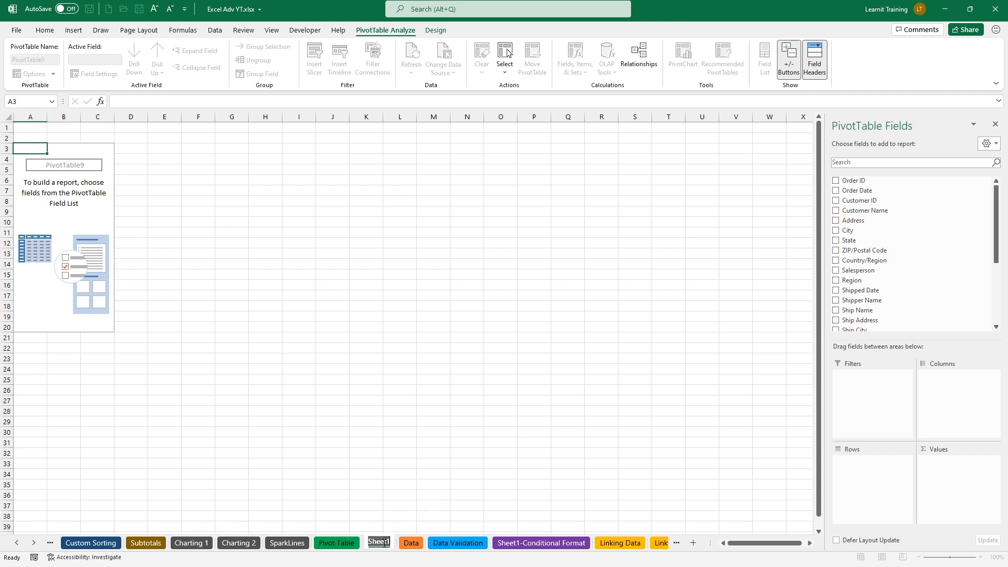
{"action": "type", "text": "PT"}
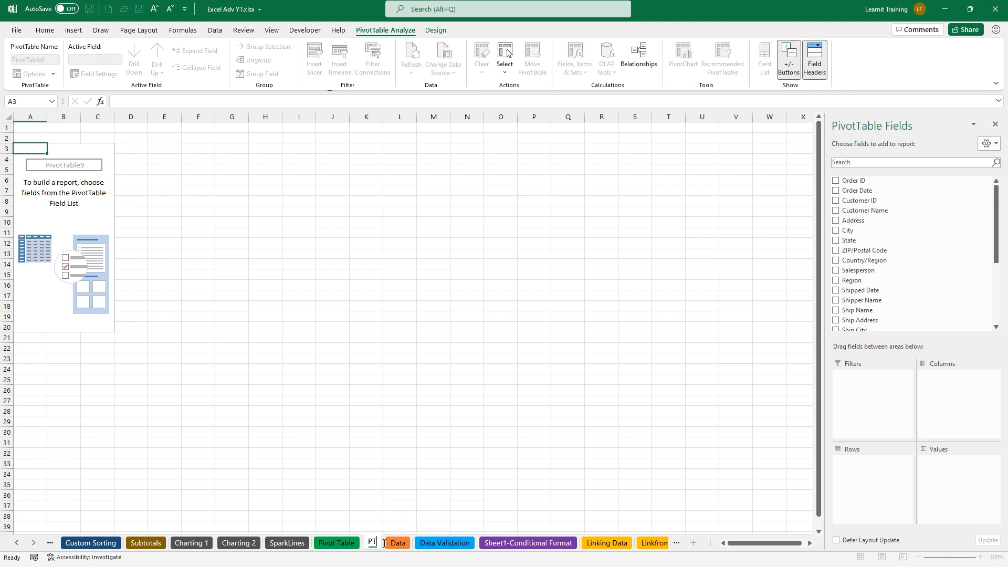
{"action": "type", "text": "1"}
{"action": "key", "text": "Return"}
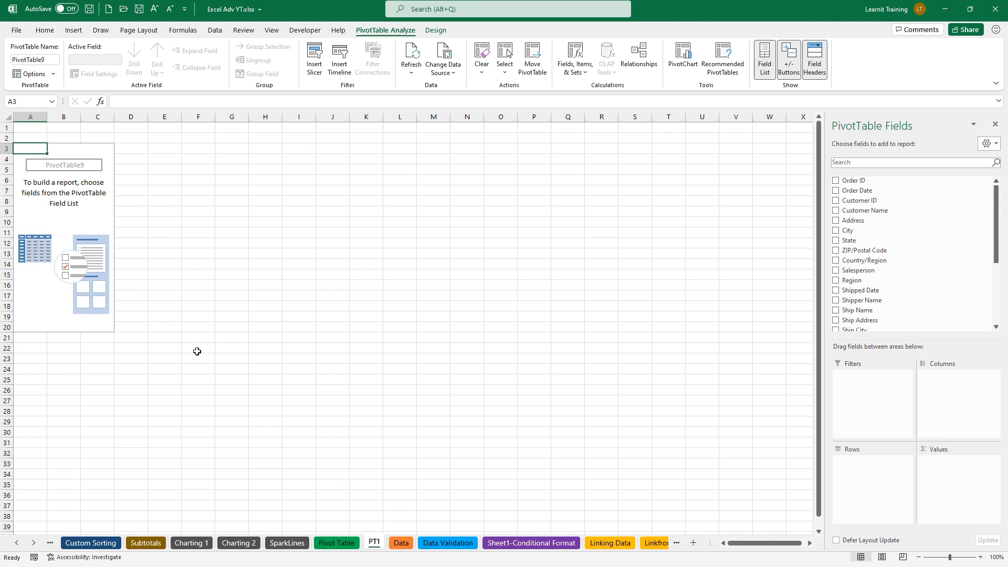
{"action": "scroll", "coordinate": [197, 351], "scroll_direction": "up", "scroll_amount": 5}
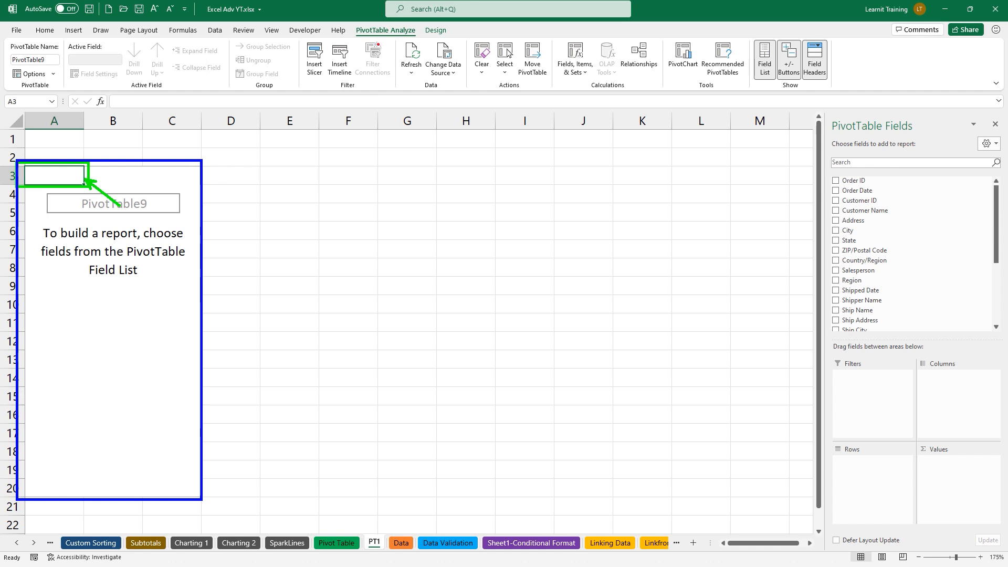
{"action": "left_click_drag", "start_coordinate": [380, 36], "coordinate": [377, 149]}
{"action": "type", "text": "1"}
{"action": "key", "text": "Escape"}
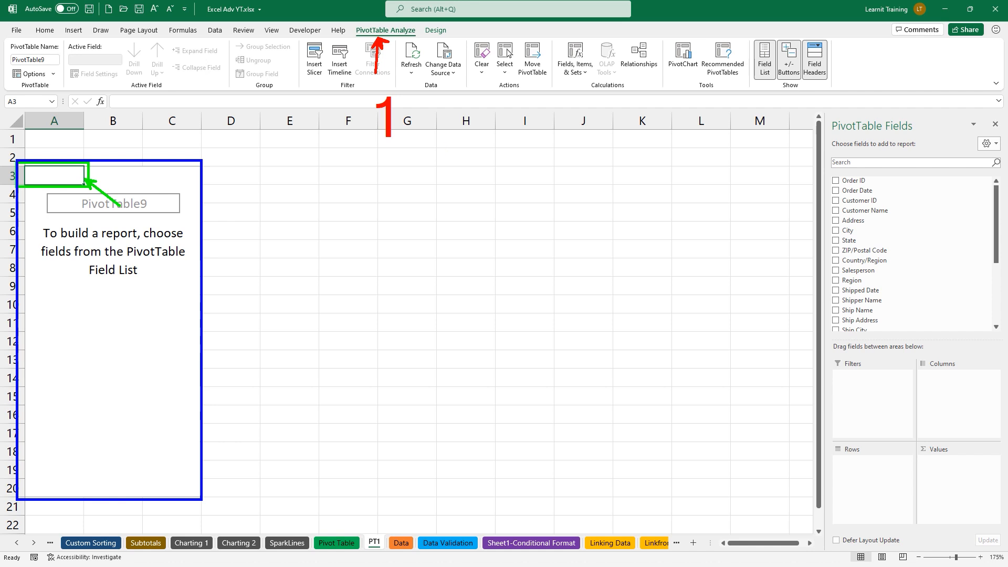
{"action": "mouse_move", "coordinate": [442, 33]}
{"action": "left_mouse_down"}
{"action": "mouse_move", "coordinate": [465, 64]}
{"action": "mouse_move", "coordinate": [473, 121]}
{"action": "left_mouse_up"}
{"action": "type", "text": "2"}
{"action": "key", "text": "Escape"}
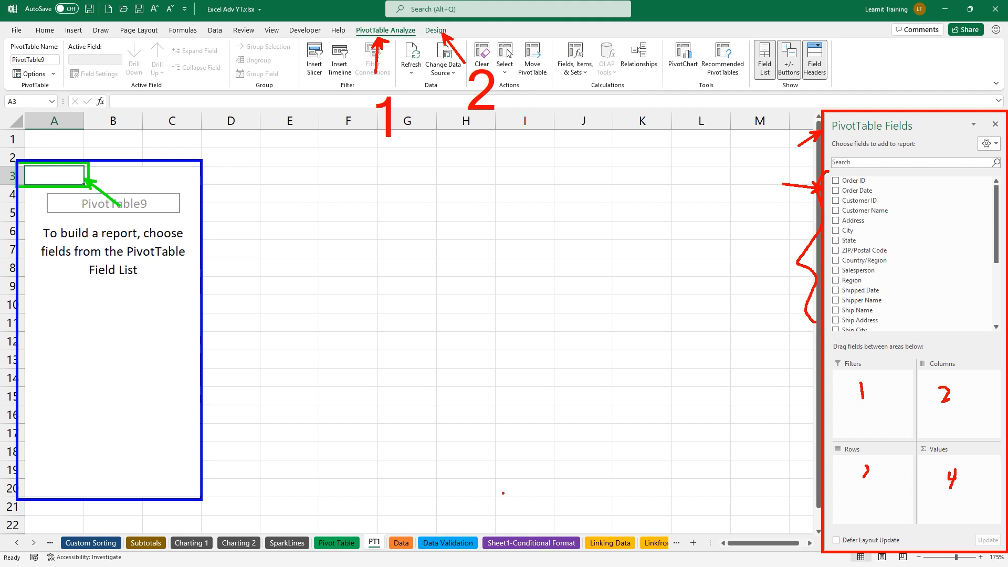
{"action": "key", "text": "Escape"}
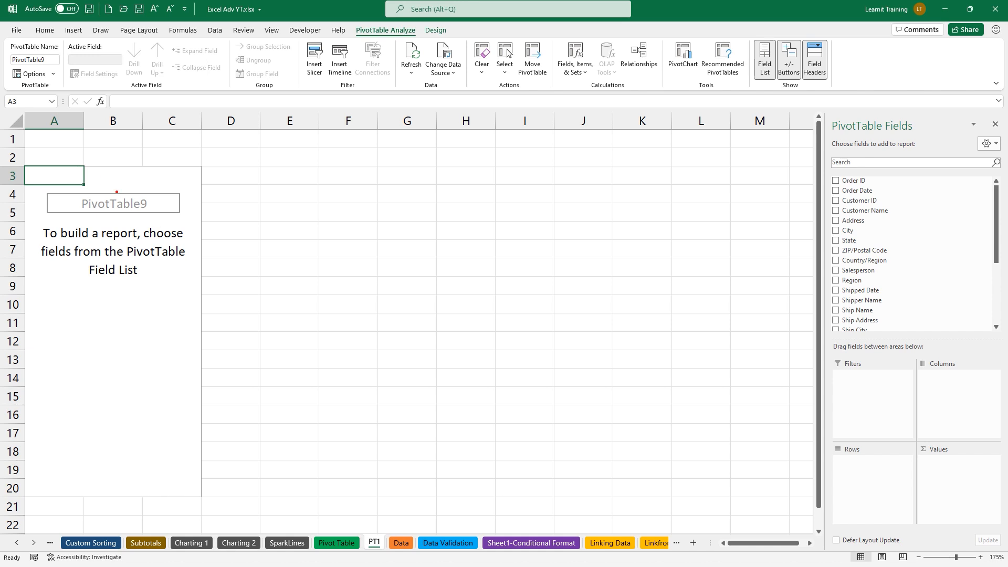
{"action": "left_click_drag", "start_coordinate": [93, 177], "coordinate": [115, 201]}
{"action": "mouse_move", "coordinate": [826, 109]}
{"action": "left_mouse_down"}
{"action": "mouse_move", "coordinate": [900, 198]}
{"action": "mouse_move", "coordinate": [981, 349]}
{"action": "mouse_move", "coordinate": [1006, 475]}
{"action": "mouse_move", "coordinate": [1006, 556]}
{"action": "left_mouse_up"}
{"action": "left_click", "coordinate": [301, 234]}
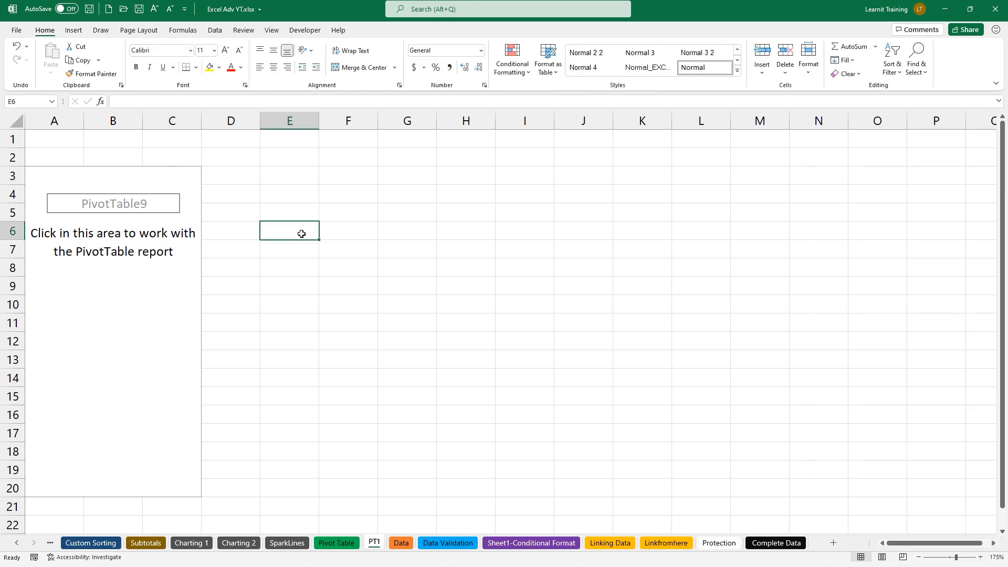
Sort the PivotTable field list alphabetically, A to Z
{"action": "left_click", "coordinate": [69, 178]}
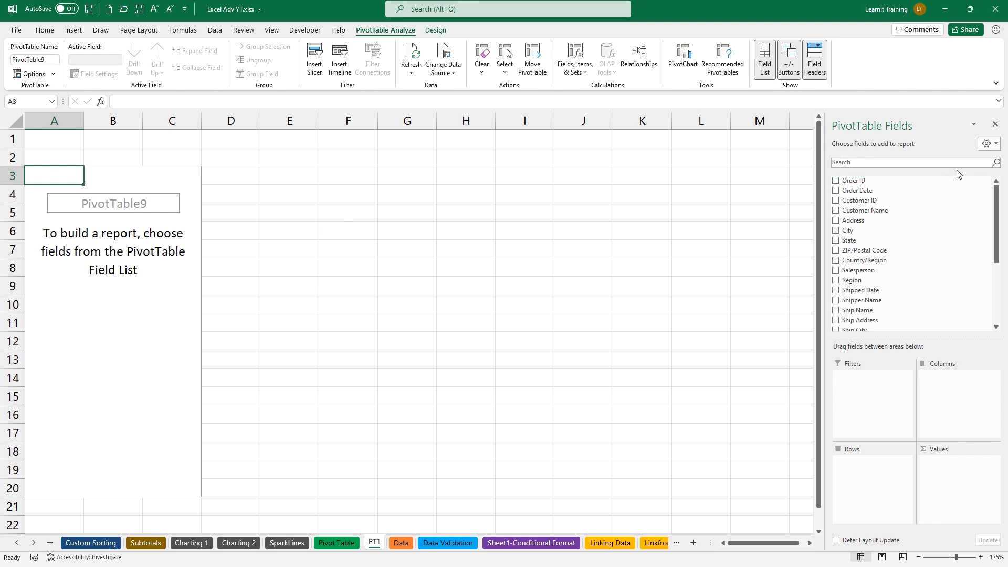
{"action": "left_click_drag", "start_coordinate": [968, 147], "coordinate": [700, 209]}
{"action": "left_click_drag", "start_coordinate": [965, 131], "coordinate": [1006, 153]}
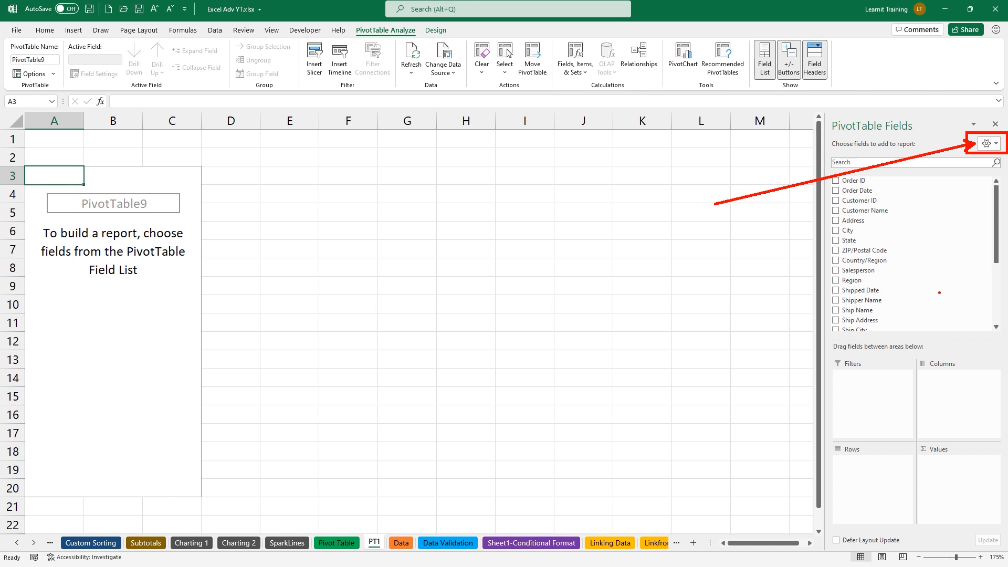
{"action": "key", "text": "Escape"}
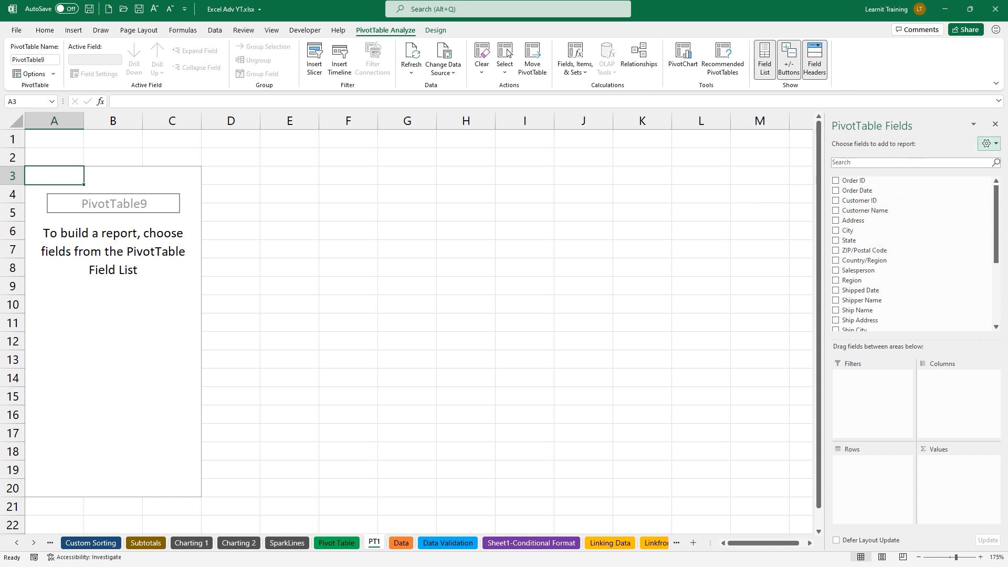
{"action": "left_click_drag", "start_coordinate": [807, 172], "coordinate": [914, 337]}
{"action": "mouse_move", "coordinate": [804, 256]}
{"action": "left_mouse_down"}
{"action": "mouse_move", "coordinate": [770, 256]}
{"action": "mouse_move", "coordinate": [717, 291]}
{"action": "left_mouse_up"}
{"action": "type", "text": "a-z"}
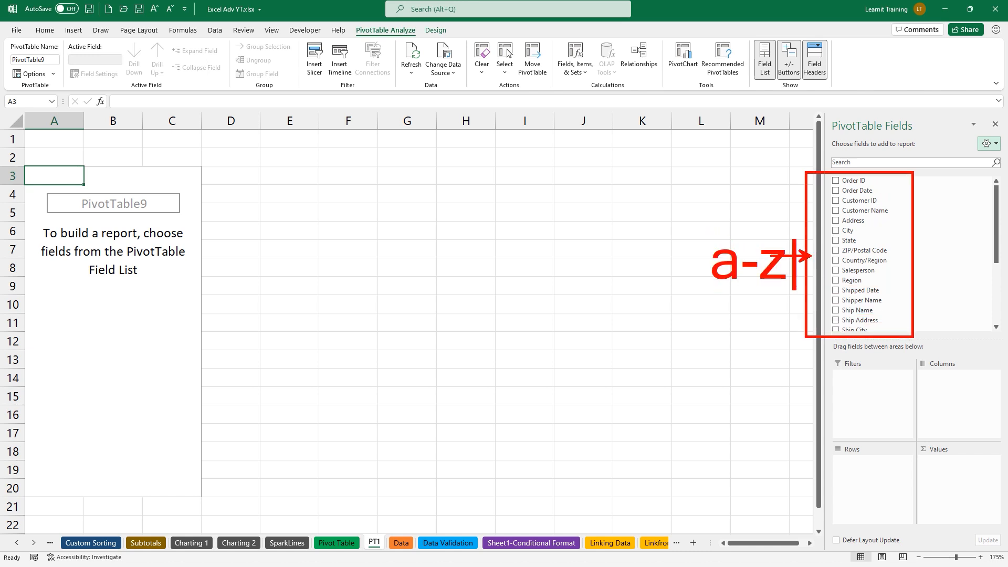
{"action": "key", "text": "Escape"}
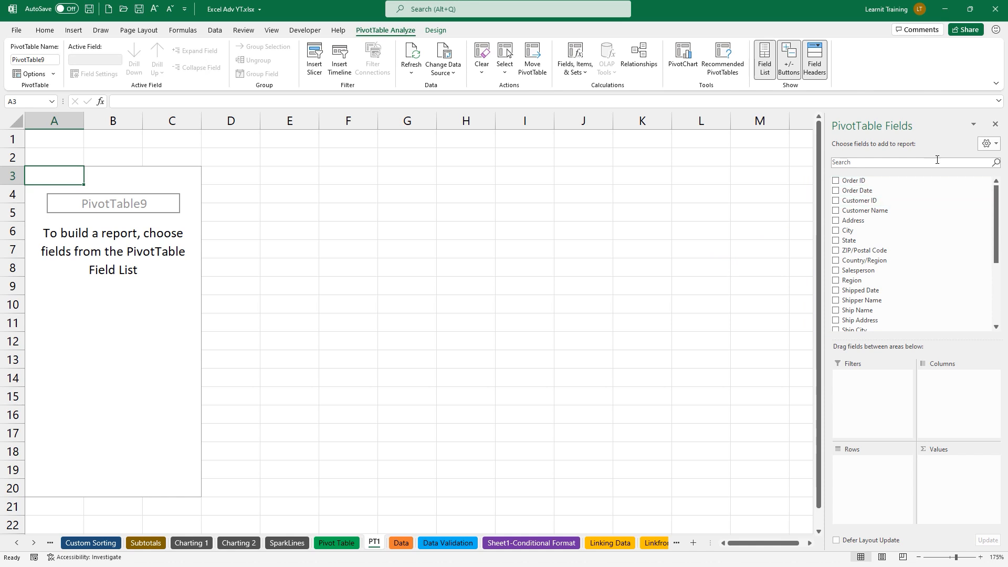
{"action": "left_click", "coordinate": [986, 145]}
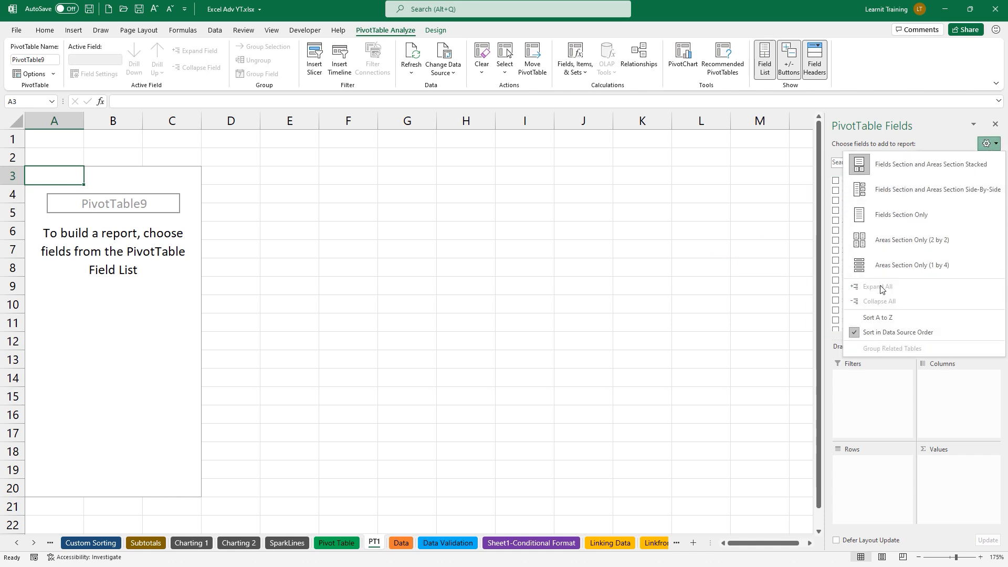
{"action": "left_click", "coordinate": [853, 317]}
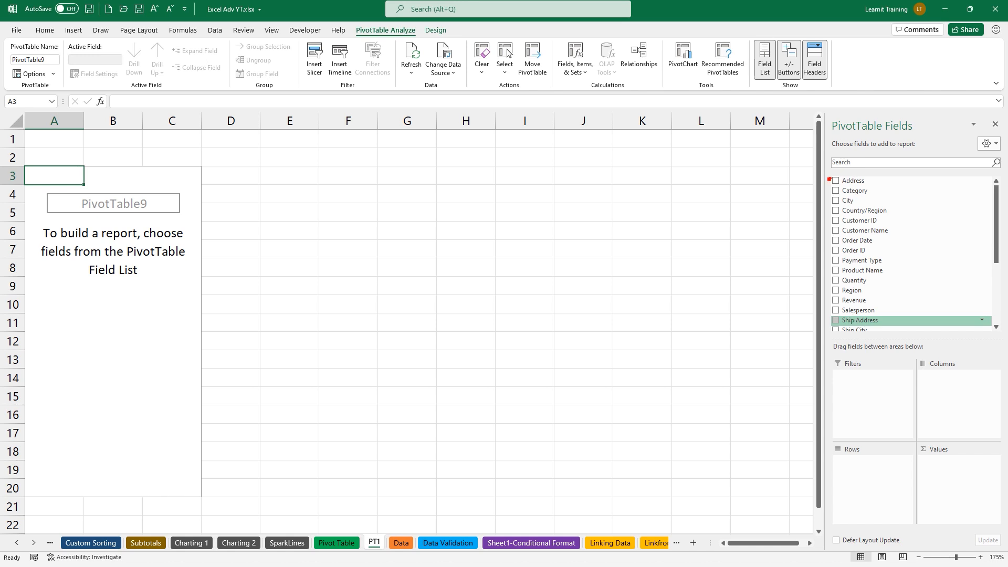
Drag out a series of boxes over regions of the field list and worksheet
{"action": "left_click_drag", "start_coordinate": [820, 333], "coordinate": [832, 329]}
{"action": "mouse_move", "coordinate": [827, 115]}
{"action": "left_mouse_down"}
{"action": "mouse_move", "coordinate": [1006, 329]}
{"action": "mouse_move", "coordinate": [1006, 344]}
{"action": "left_mouse_up"}
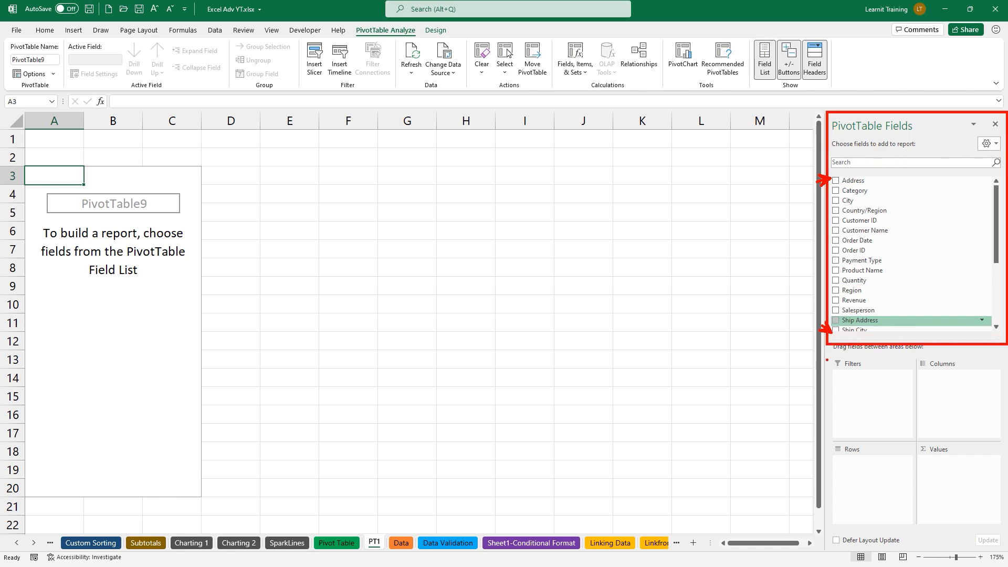
{"action": "left_click_drag", "start_coordinate": [799, 311], "coordinate": [816, 312]}
{"action": "left_click_drag", "start_coordinate": [829, 369], "coordinate": [914, 440]}
{"action": "left_click_drag", "start_coordinate": [916, 368], "coordinate": [1000, 445]}
{"action": "mouse_move", "coordinate": [832, 453]}
{"action": "left_mouse_down"}
{"action": "mouse_move", "coordinate": [912, 512]}
{"action": "mouse_move", "coordinate": [915, 527]}
{"action": "left_mouse_up"}
{"action": "left_click_drag", "start_coordinate": [918, 455], "coordinate": [1002, 525]}
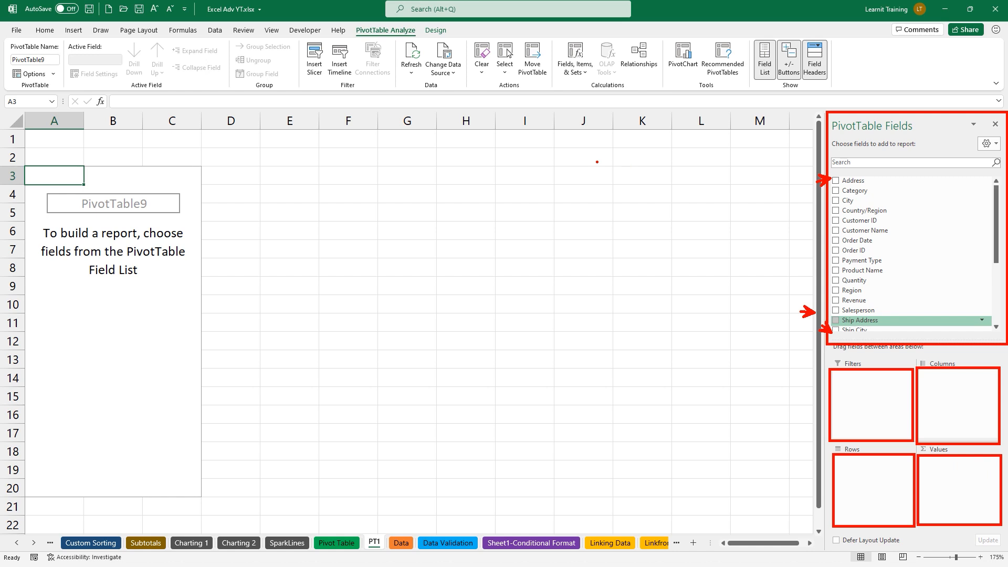
{"action": "left_click_drag", "start_coordinate": [597, 163], "coordinate": [691, 448]}
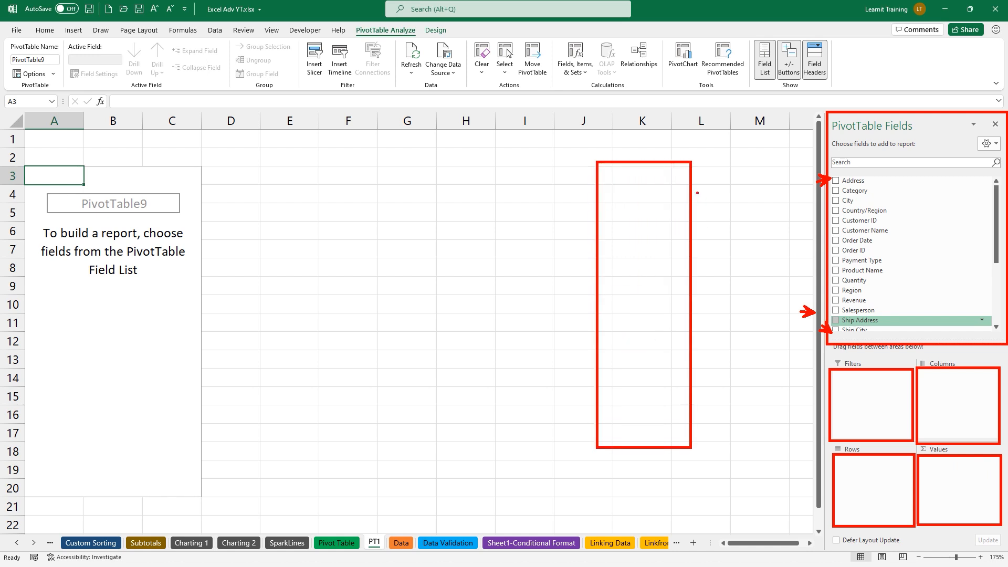
{"action": "left_click_drag", "start_coordinate": [694, 163], "coordinate": [768, 242]}
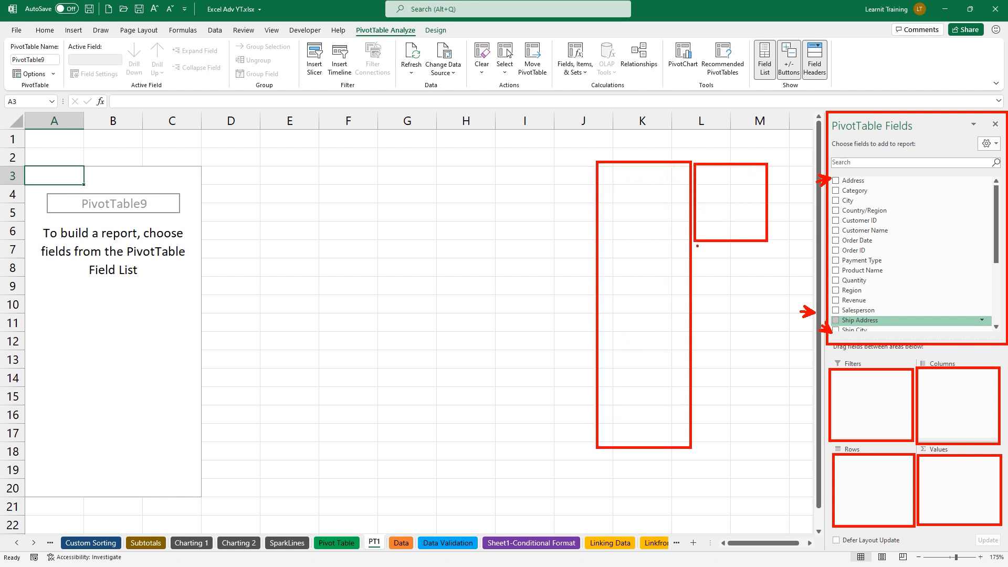
{"action": "left_click_drag", "start_coordinate": [696, 245], "coordinate": [767, 322]}
{"action": "left_click_drag", "start_coordinate": [694, 330], "coordinate": [765, 394]}
{"action": "left_click_drag", "start_coordinate": [697, 399], "coordinate": [768, 448]}
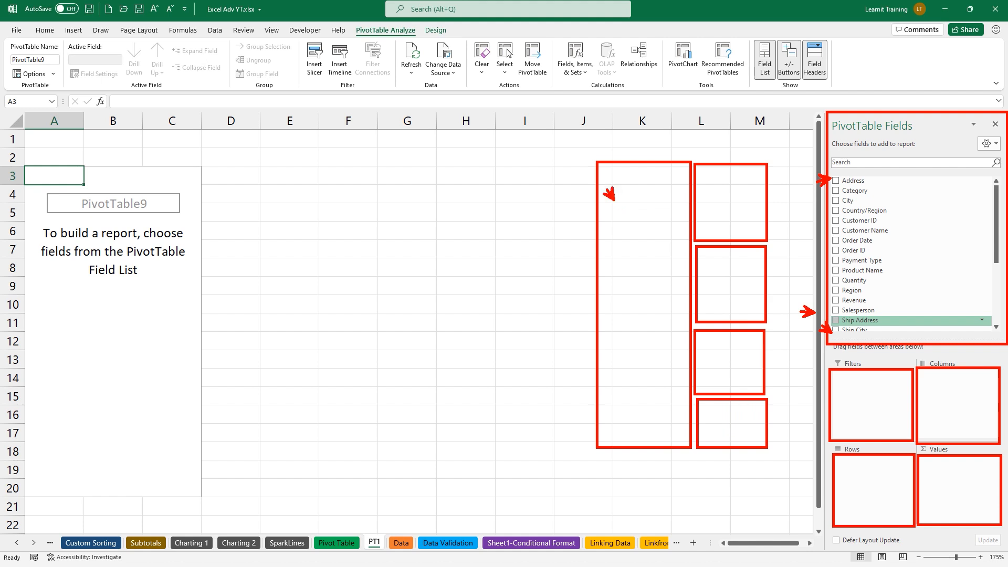
{"action": "left_click_drag", "start_coordinate": [822, 232], "coordinate": [814, 231]}
{"action": "left_click_drag", "start_coordinate": [832, 175], "coordinate": [912, 326]}
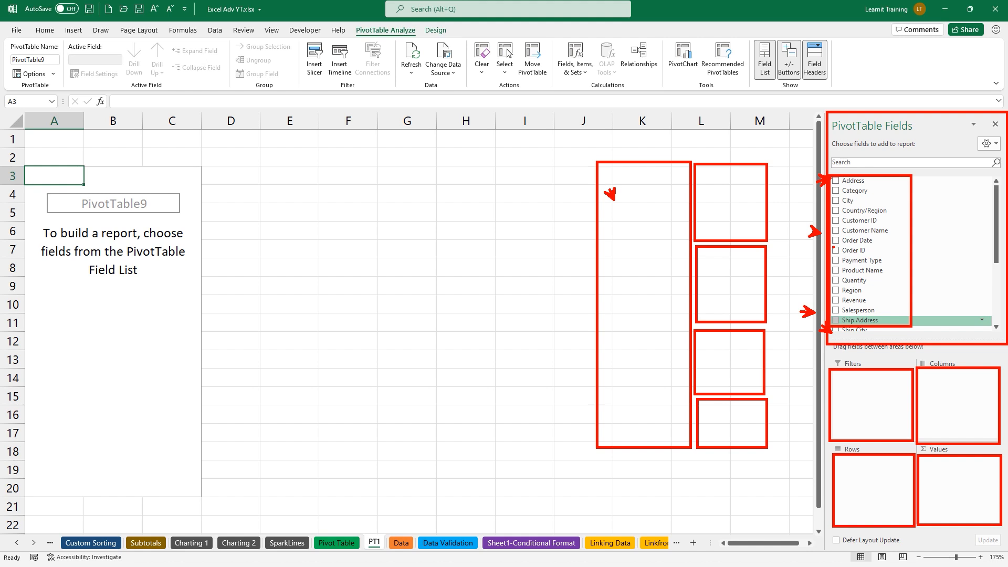
{"action": "left_click_drag", "start_coordinate": [585, 144], "coordinate": [608, 156]}
{"action": "left_click_drag", "start_coordinate": [861, 93], "coordinate": [874, 103]}
{"action": "key", "text": "Escape"}
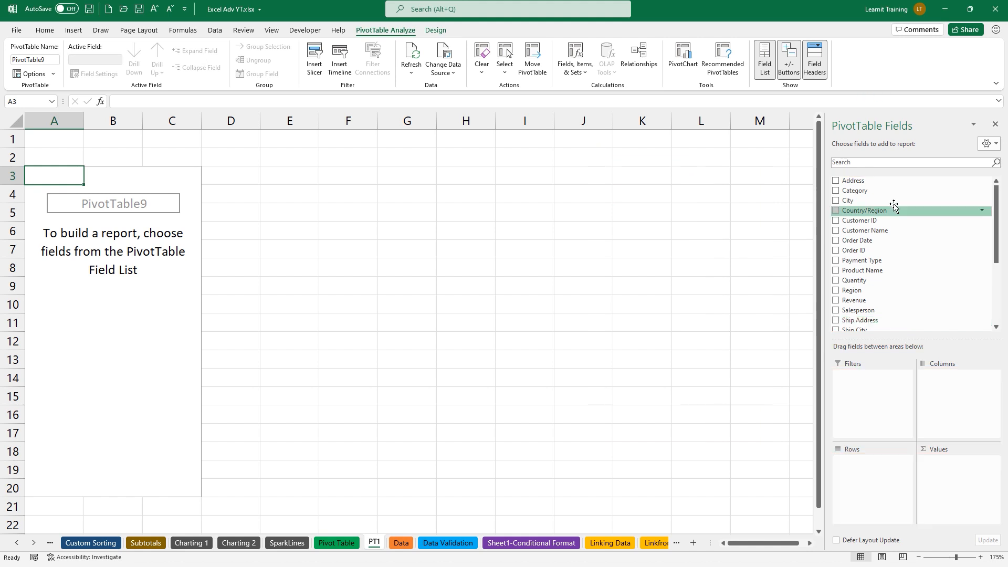
Switch the field list layout to Fields Section and Areas Section Side-By-Side
{"action": "left_click", "coordinate": [987, 143]}
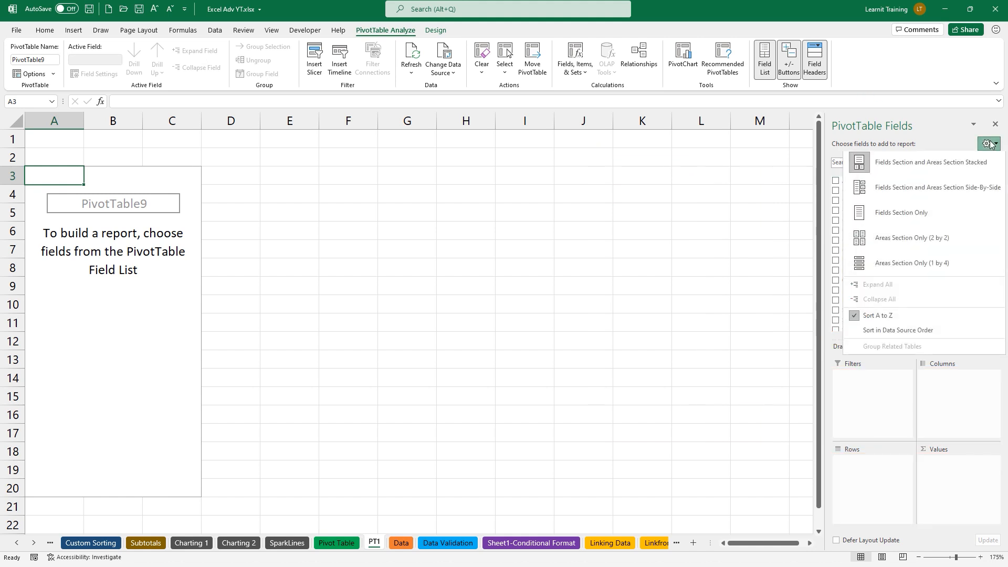
{"action": "left_click", "coordinate": [949, 189]}
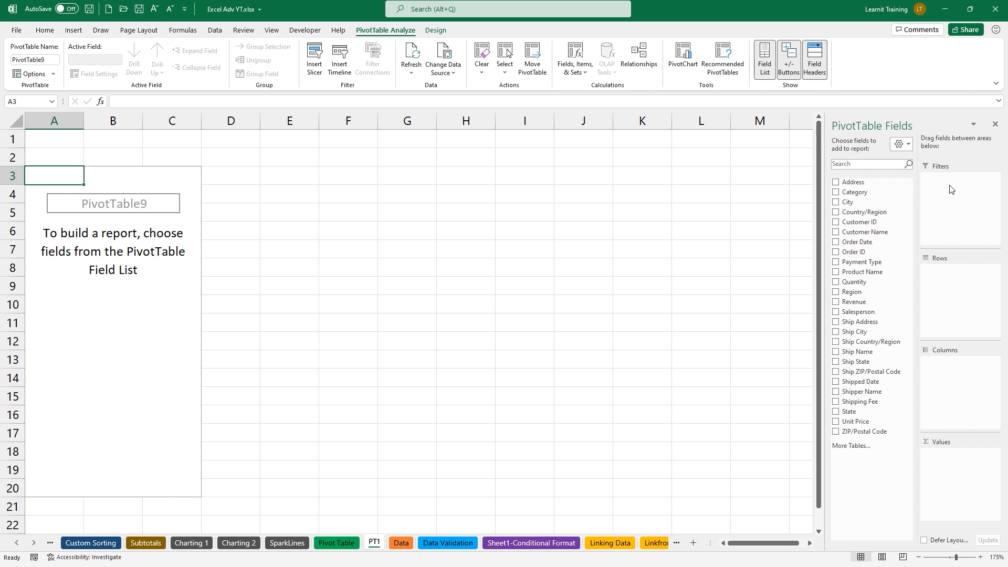
{"action": "key", "text": "ctrl+2"}
Place Salesperson in the Columns area, then move it into Rows
{"action": "mouse_move", "coordinate": [829, 303]}
{"action": "left_mouse_down"}
{"action": "mouse_move", "coordinate": [882, 322]}
{"action": "mouse_move", "coordinate": [921, 255]}
{"action": "mouse_move", "coordinate": [960, 265]}
{"action": "left_mouse_up"}
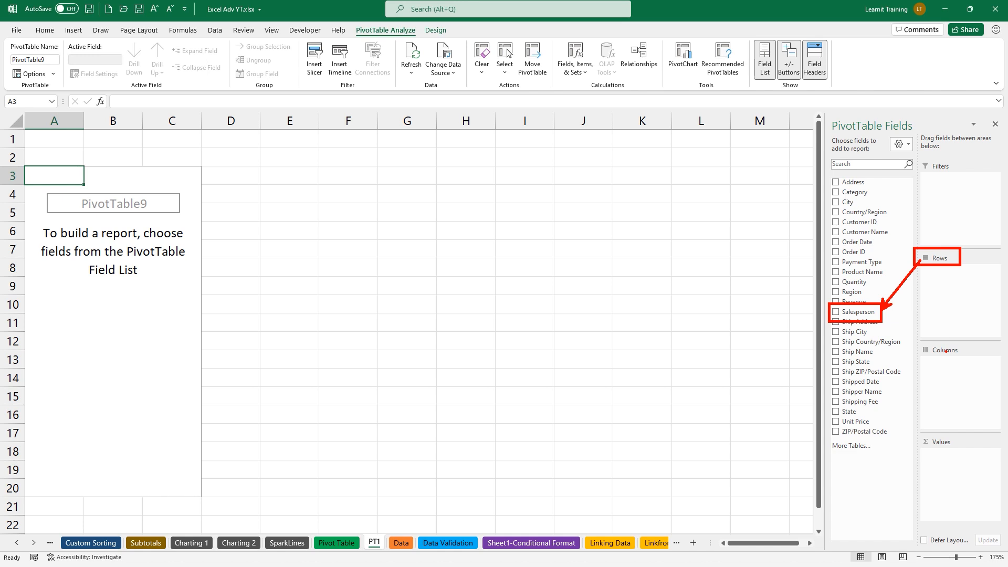
{"action": "key", "text": "Escape"}
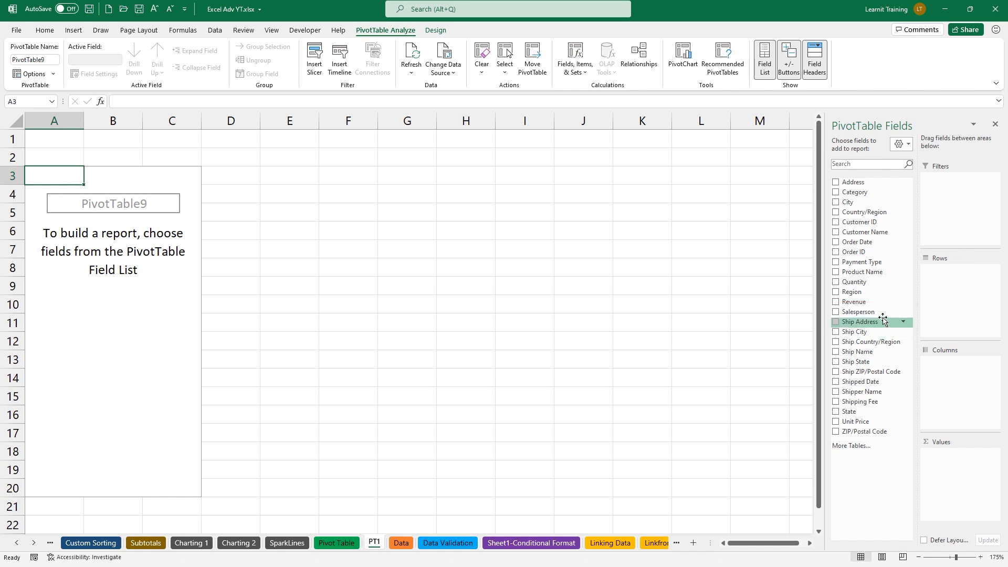
{"action": "left_click_drag", "start_coordinate": [874, 312], "coordinate": [934, 366]}
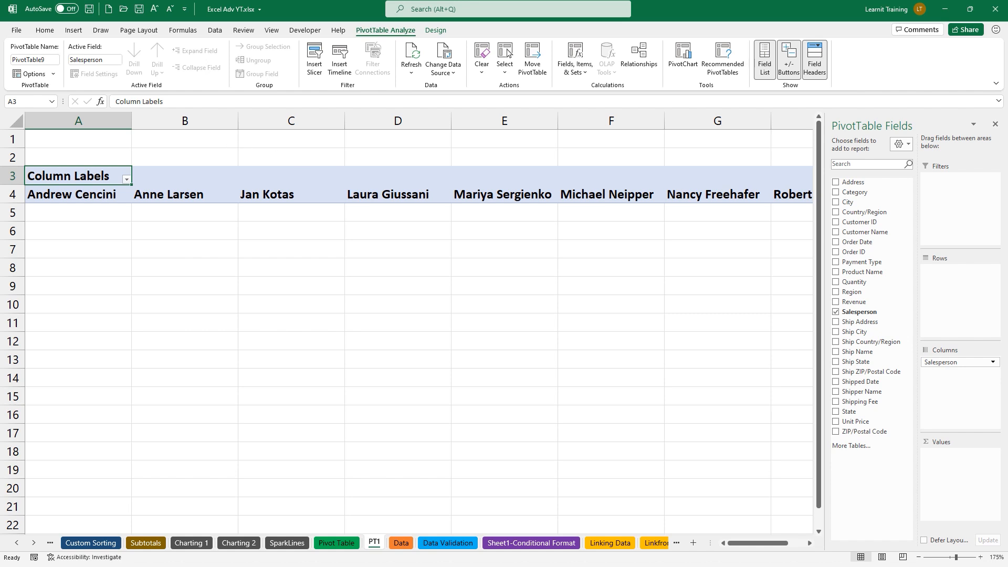
{"action": "left_click_drag", "start_coordinate": [105, 190], "coordinate": [105, 150]}
{"action": "left_click_drag", "start_coordinate": [175, 185], "coordinate": [180, 152]}
{"action": "left_click_drag", "start_coordinate": [296, 190], "coordinate": [320, 158]}
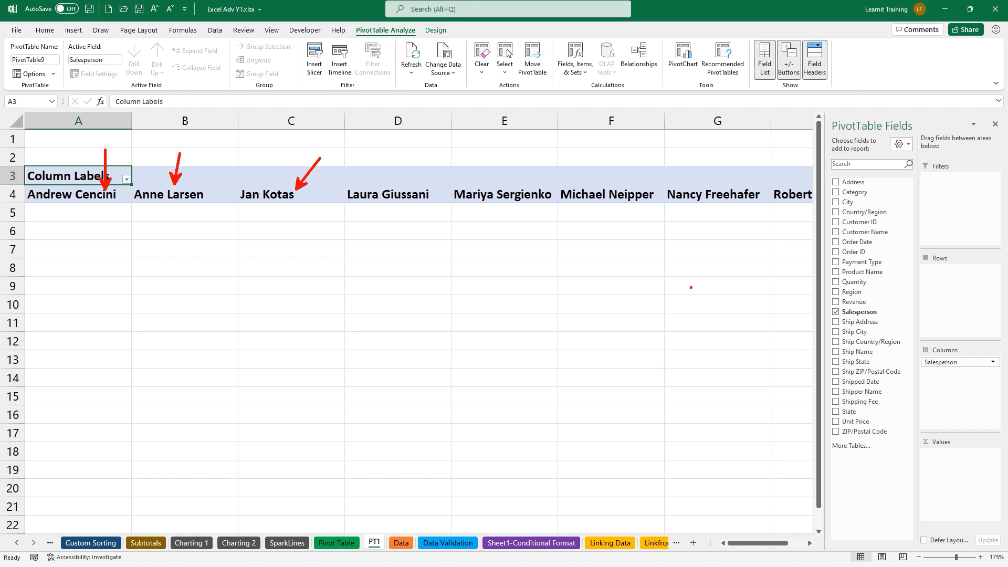
{"action": "key", "text": "Escape"}
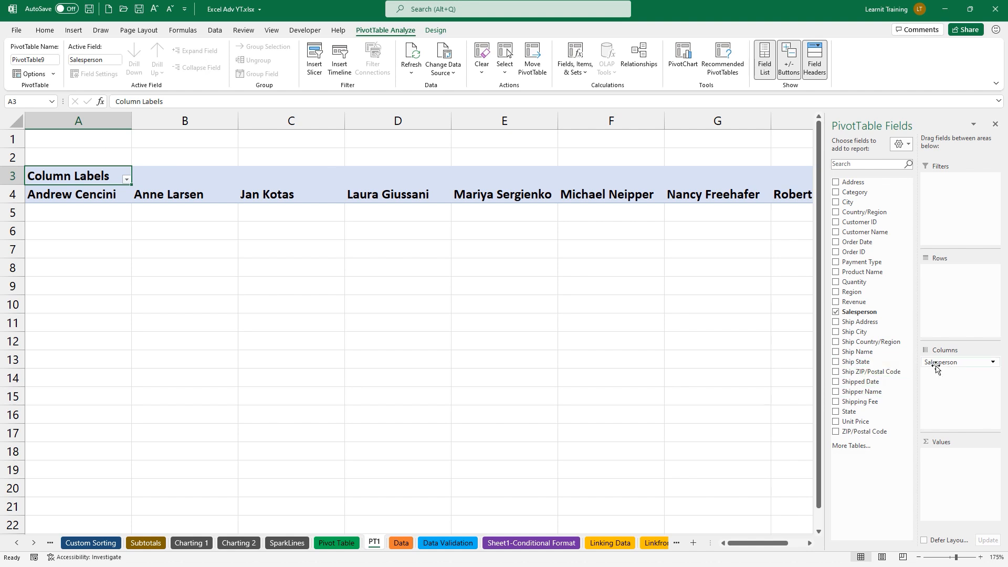
{"action": "left_click_drag", "start_coordinate": [935, 362], "coordinate": [948, 293]}
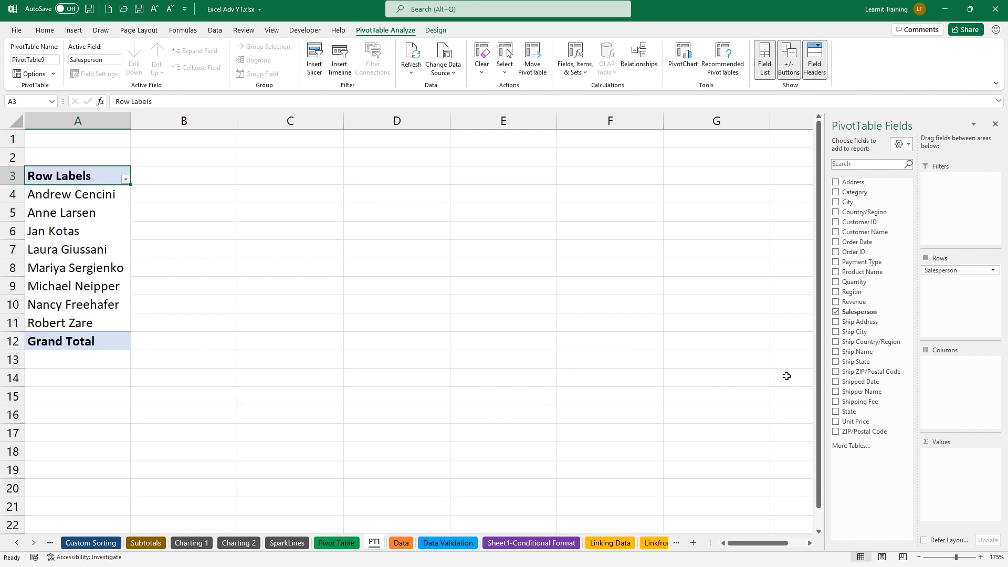
Add Revenue to Values as Sum of Revenue and review the Row Labels sort options unchanged
{"action": "left_click_drag", "start_coordinate": [868, 304], "coordinate": [968, 465]}
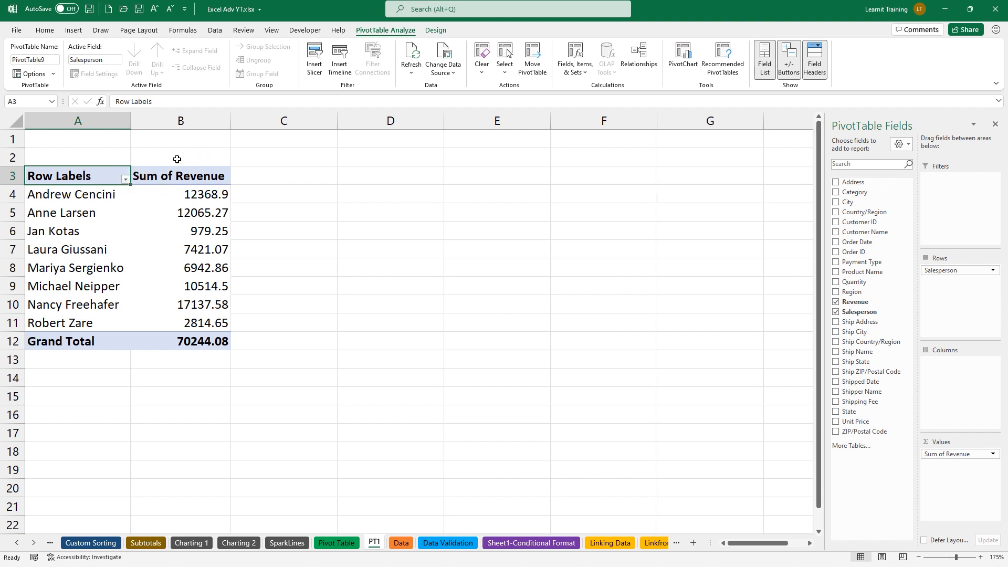
{"action": "left_click", "coordinate": [126, 179]}
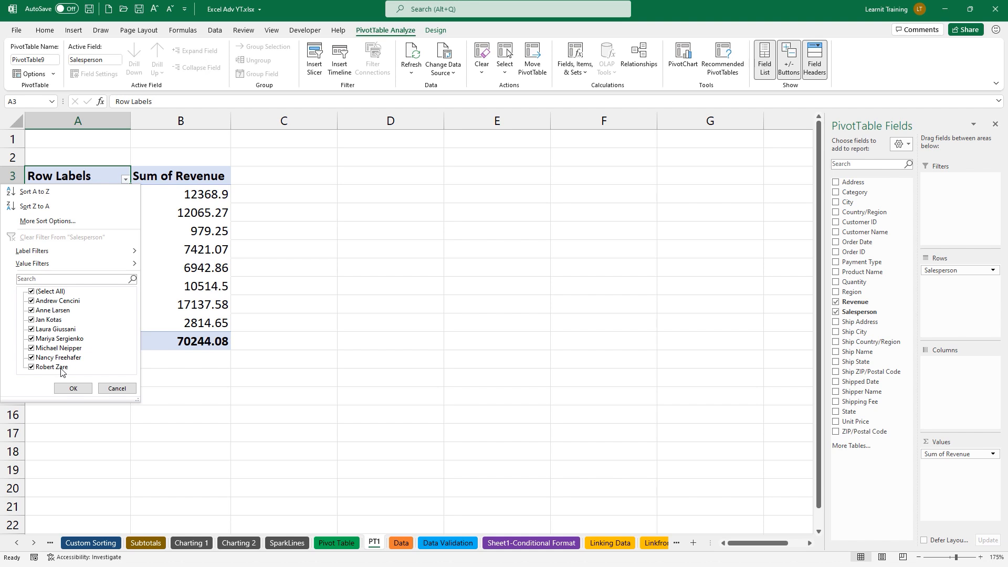
{"action": "left_click", "coordinate": [104, 392]}
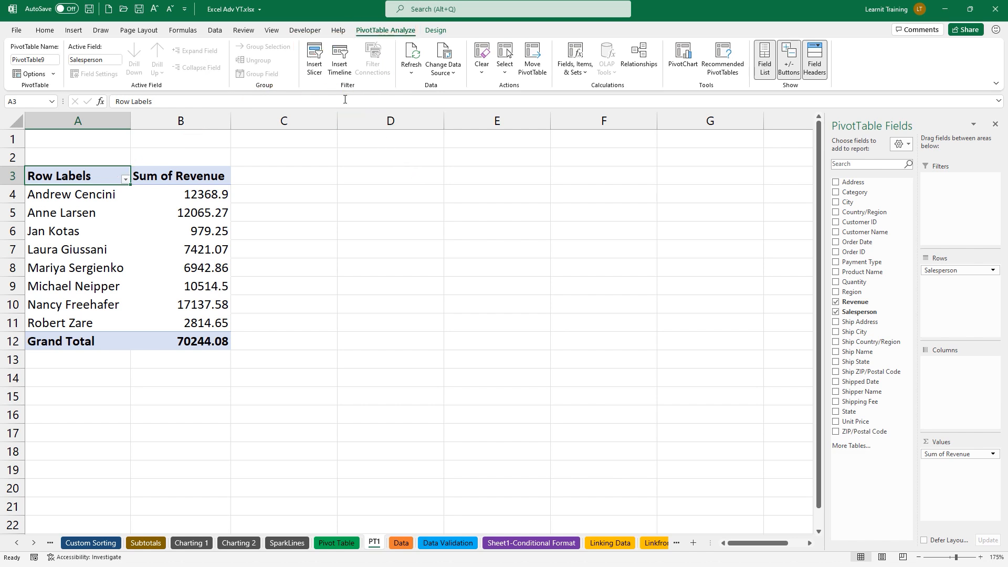
Insert a Salesperson slicer and move it toward the top right
{"action": "left_click", "coordinate": [316, 63]}
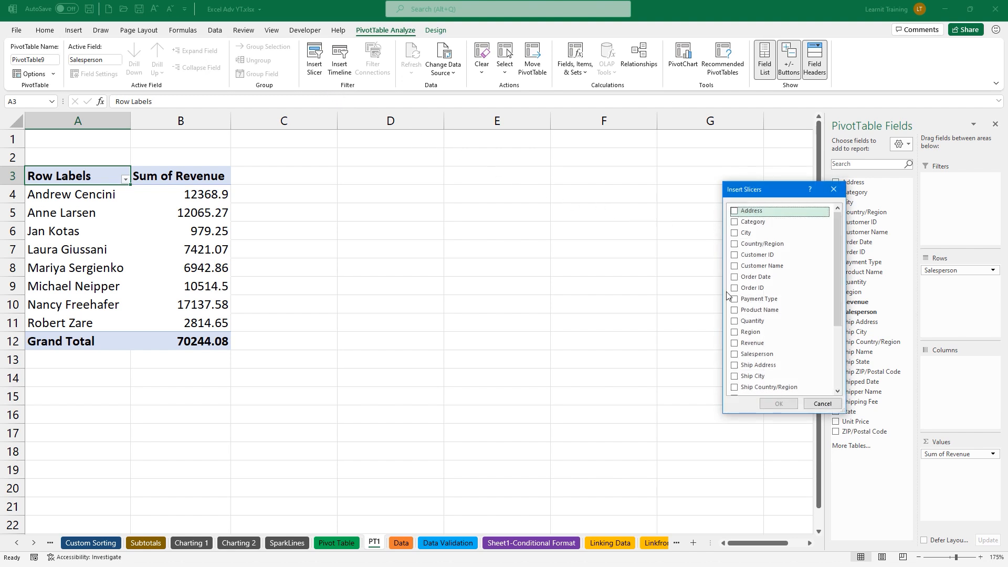
{"action": "left_click", "coordinate": [734, 355]}
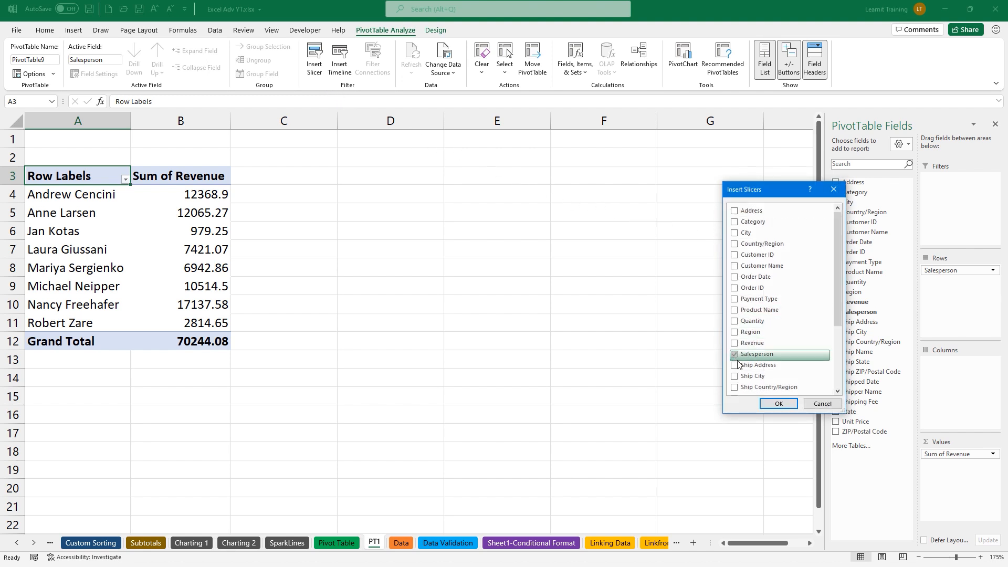
{"action": "left_click", "coordinate": [778, 403]}
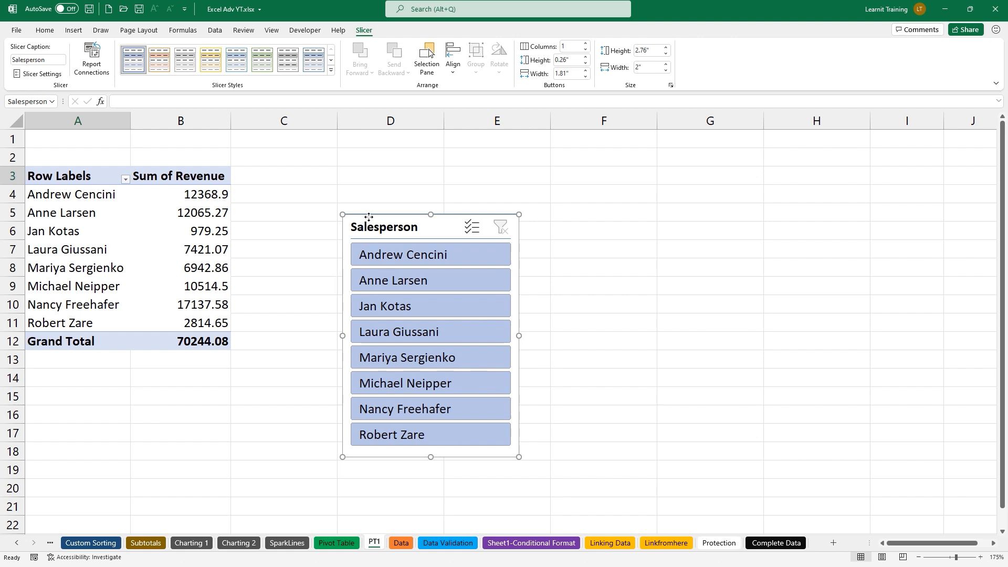
{"action": "left_click_drag", "start_coordinate": [366, 226], "coordinate": [836, 149]}
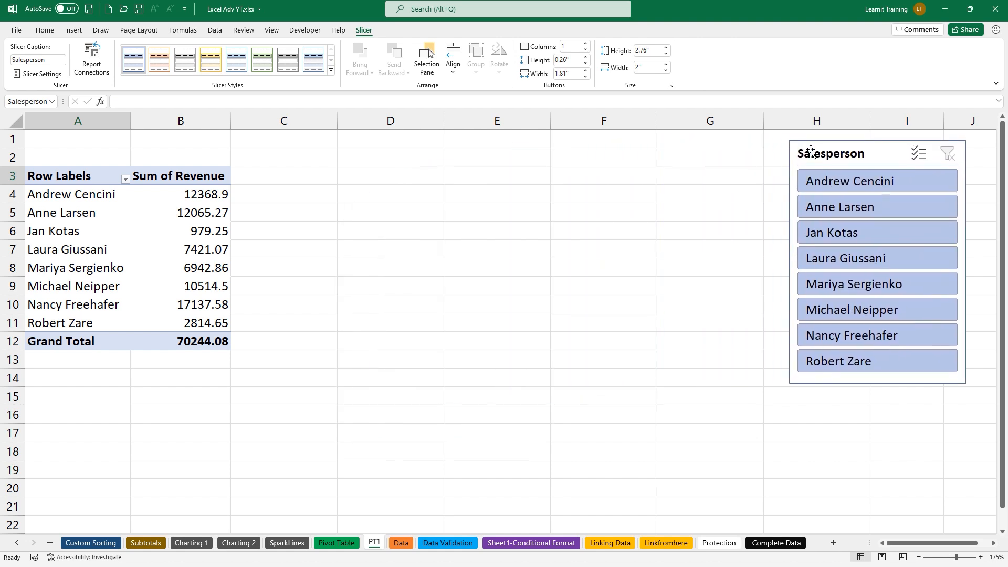
Test the slicer on one salesperson, clear the filter, and place the slicer beside the PivotTable
{"action": "left_click", "coordinate": [850, 190]}
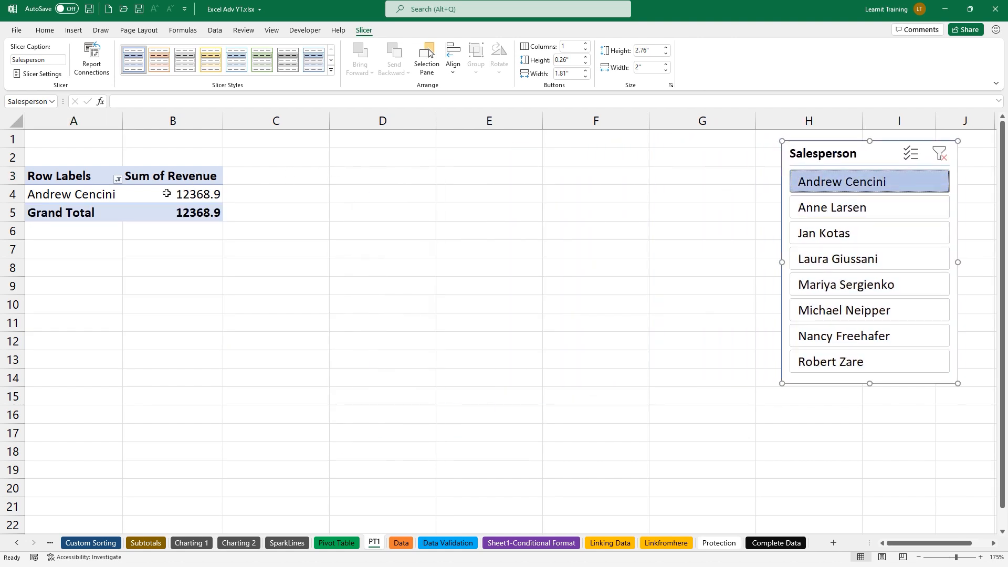
{"action": "left_click", "coordinate": [117, 179]}
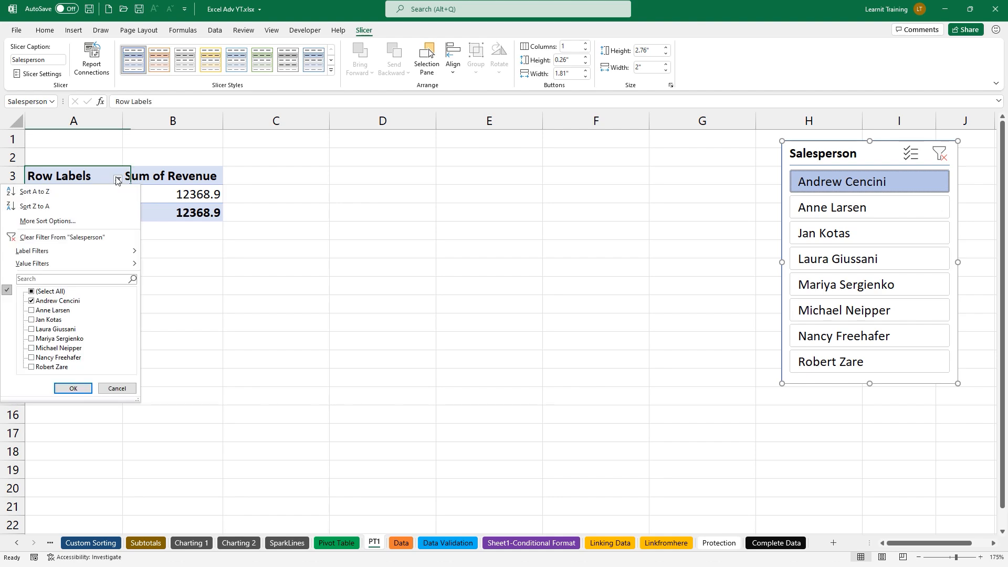
{"action": "left_click", "coordinate": [118, 179]}
{"action": "left_click", "coordinate": [707, 178]}
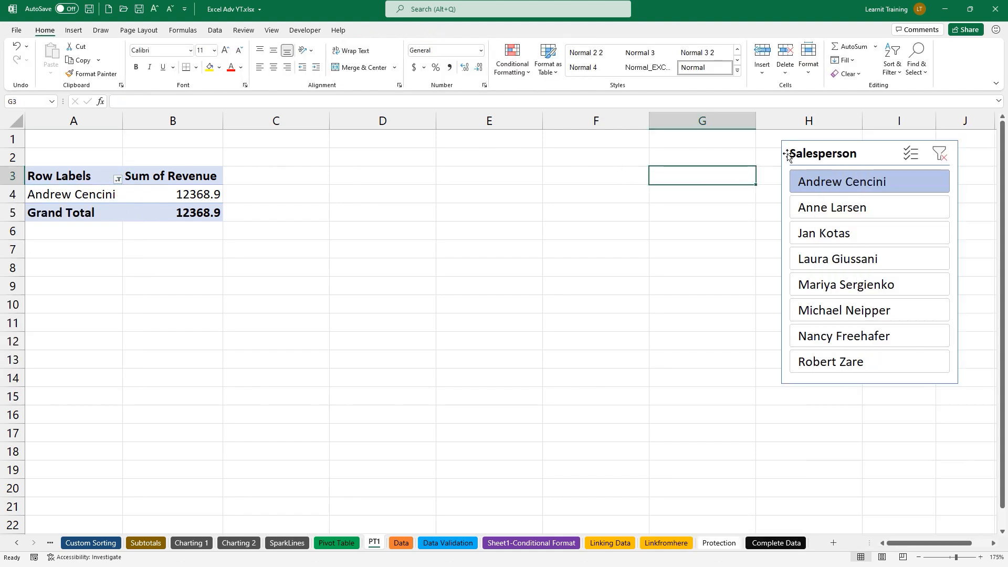
{"action": "left_click", "coordinate": [939, 153]}
{"action": "left_click_drag", "start_coordinate": [871, 149], "coordinate": [603, 157]}
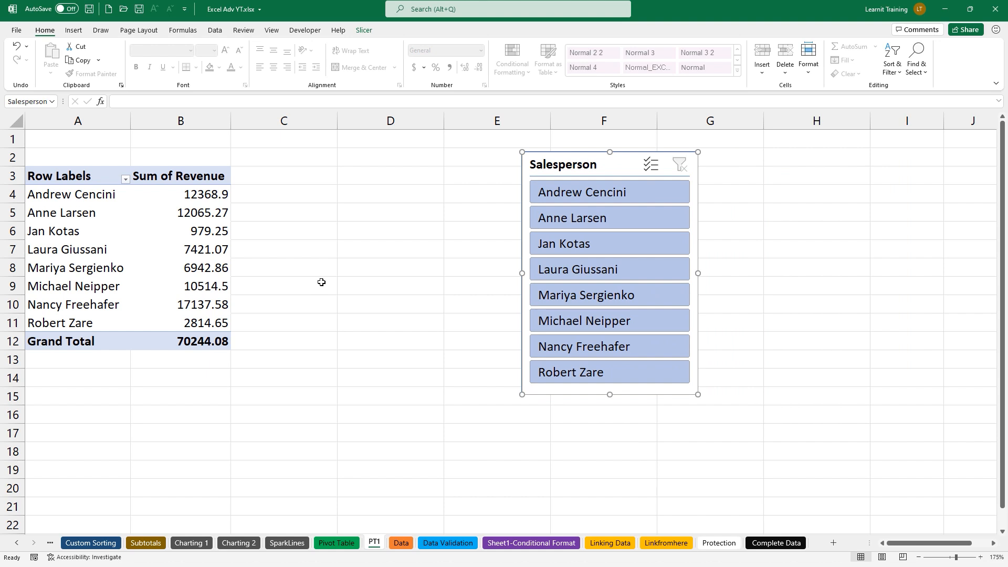
{"action": "left_click", "coordinate": [216, 229]}
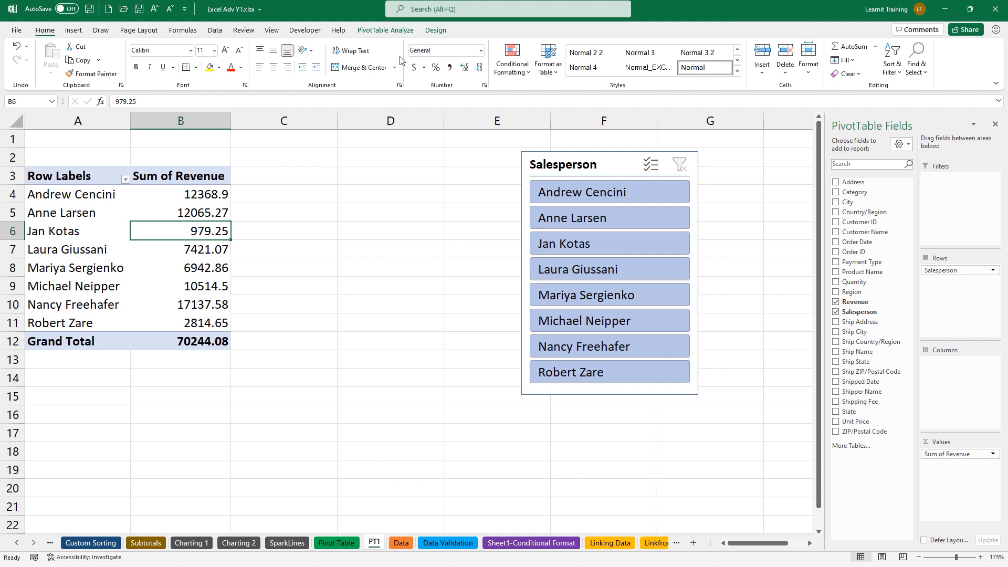
{"action": "left_click", "coordinate": [386, 30]}
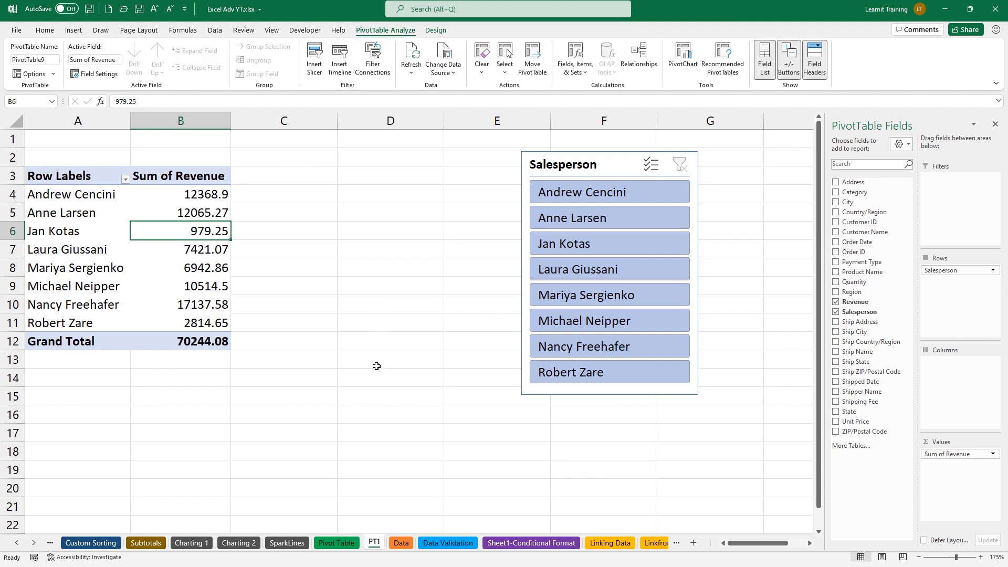
{"action": "left_click", "coordinate": [401, 543]}
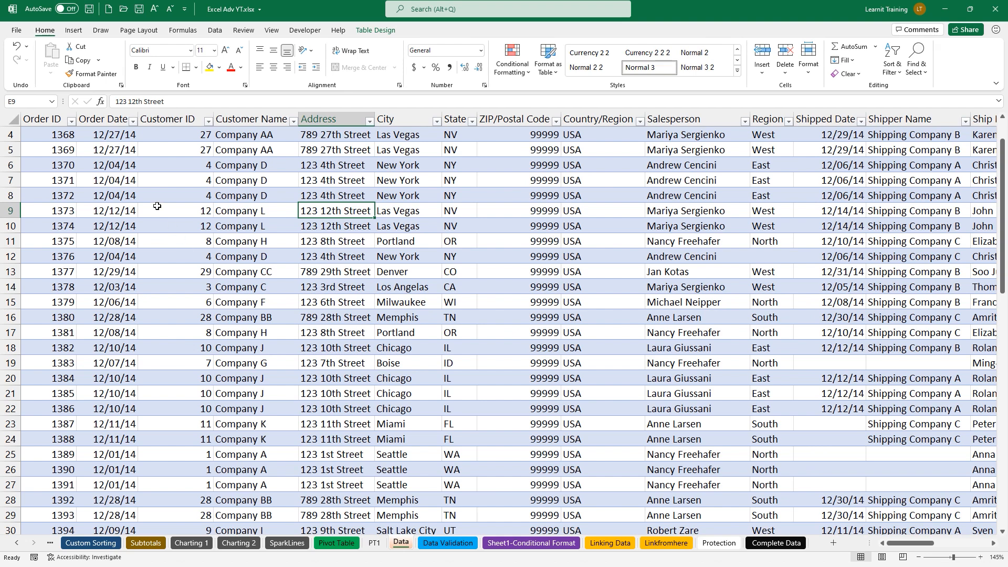
{"action": "left_click", "coordinate": [114, 166]}
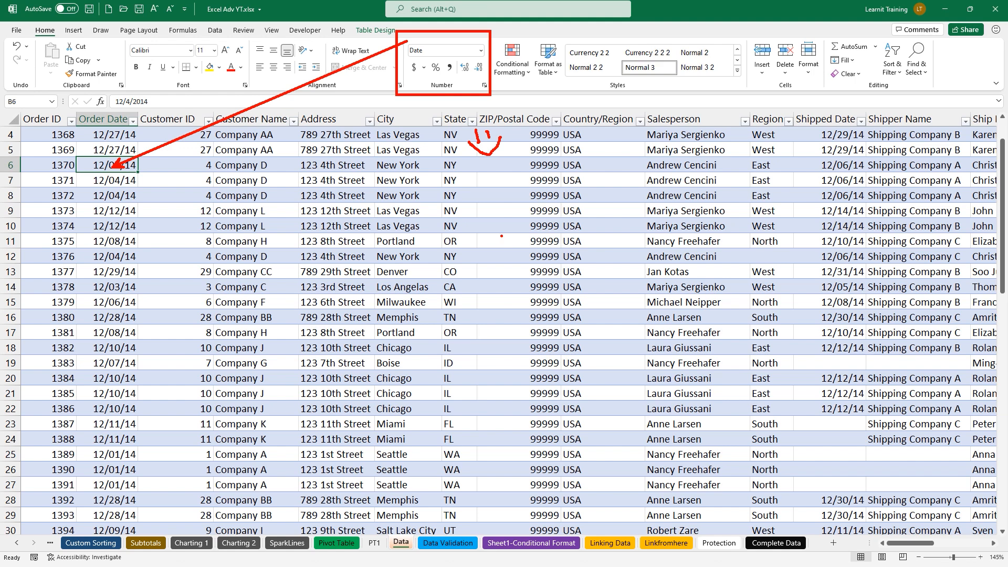
{"action": "left_click", "coordinate": [374, 543]}
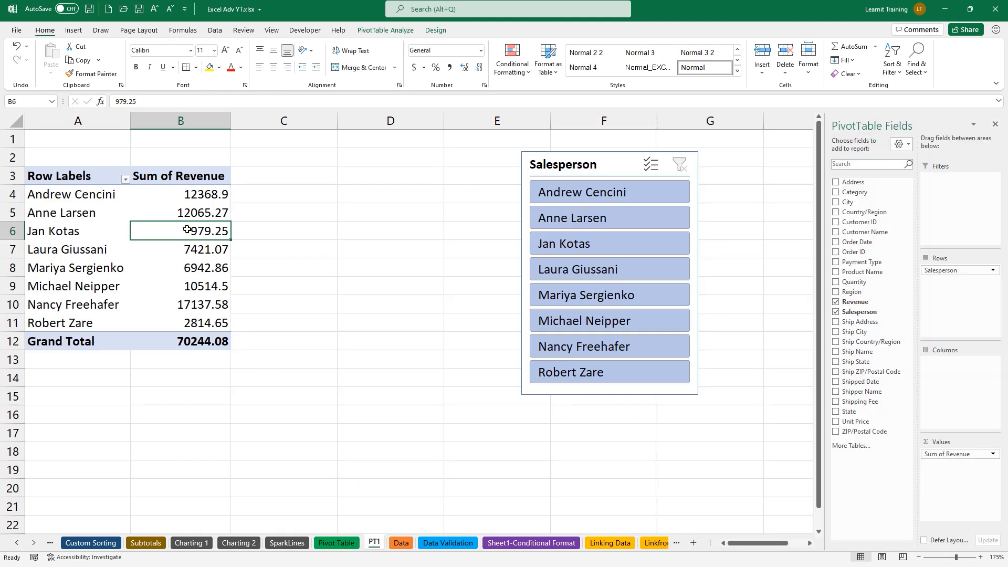
Insert an Order Date timeline beside the pivot and move the Salesperson slicer further right
{"action": "mouse_move", "coordinate": [187, 230]}
{"action": "left_click", "coordinate": [386, 30]}
{"action": "left_click", "coordinate": [339, 58]}
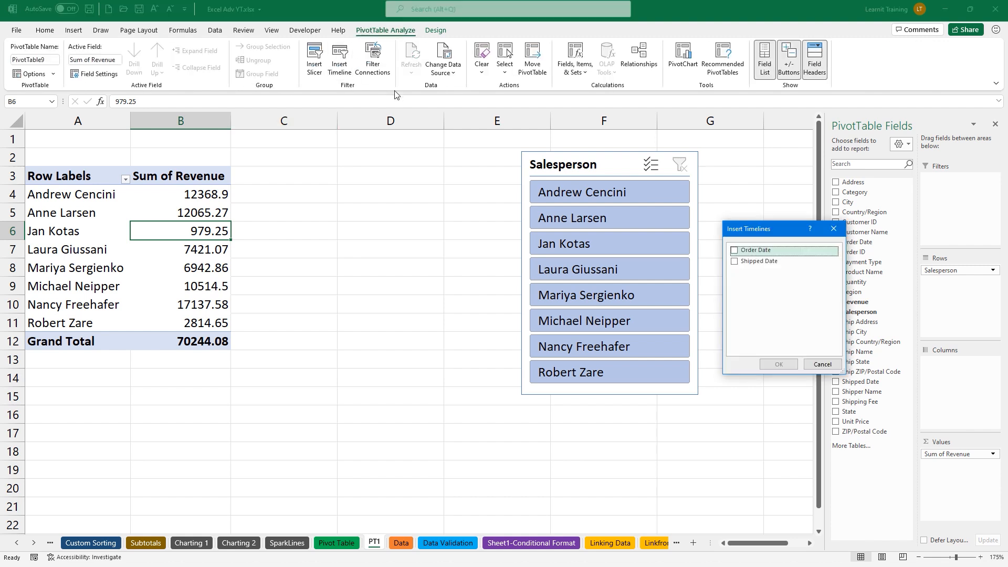
{"action": "left_click", "coordinate": [734, 250]}
{"action": "left_click", "coordinate": [779, 364]}
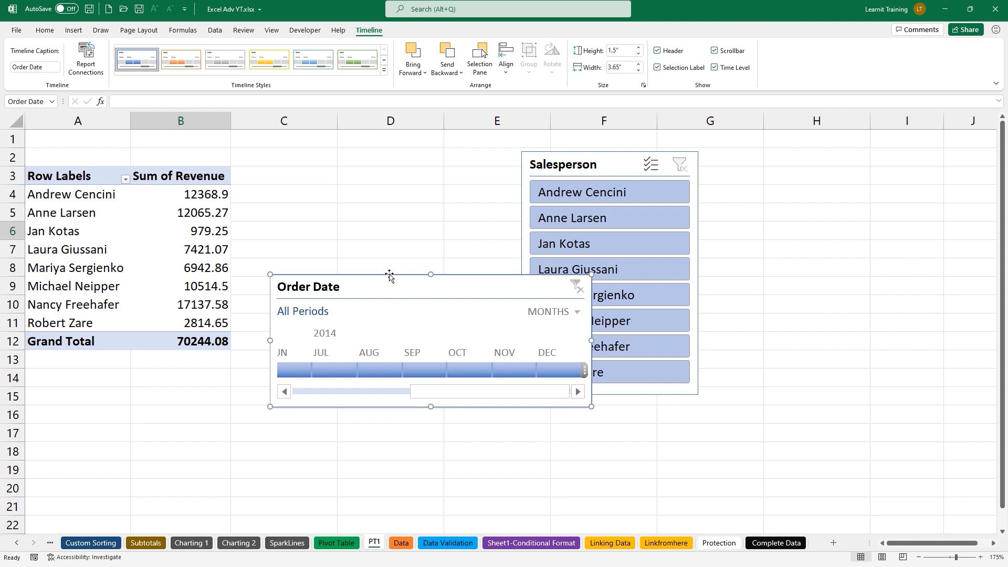
{"action": "left_click_drag", "start_coordinate": [547, 168], "coordinate": [694, 157]}
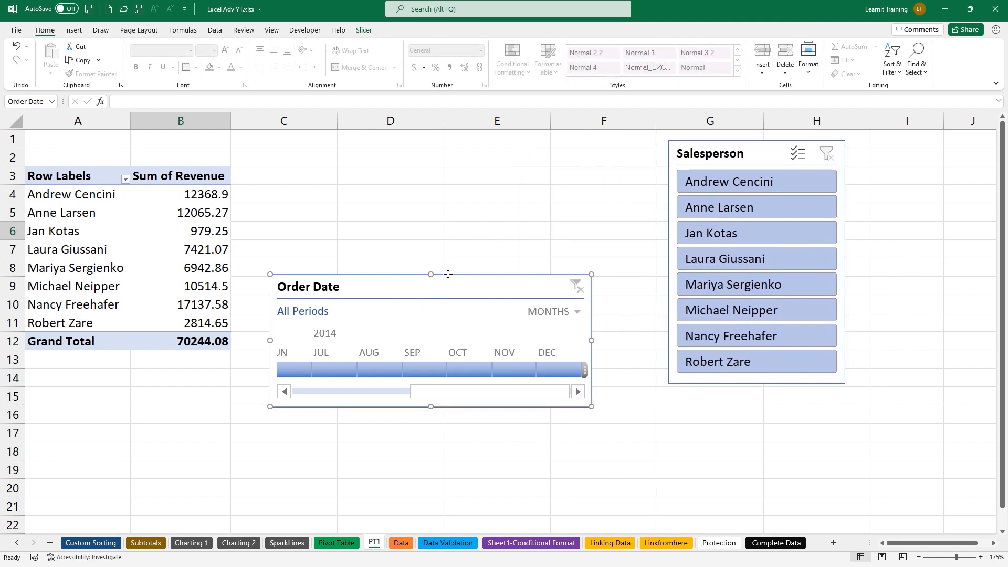
{"action": "left_click_drag", "start_coordinate": [444, 275], "coordinate": [462, 174]}
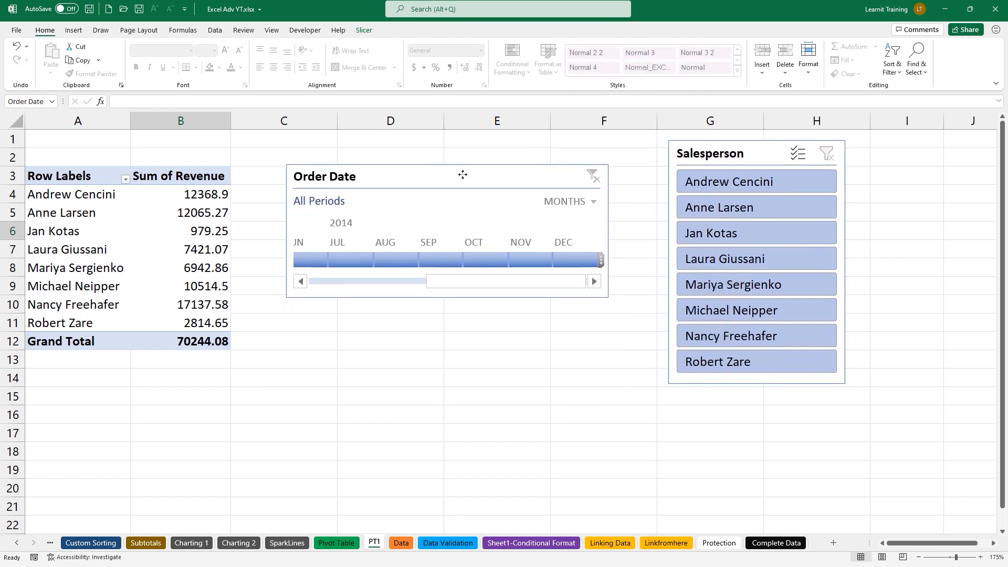
Filter the timeline to December 2014 by days, check Dec 4–8, then clear the filter
{"action": "left_click", "coordinate": [566, 257]}
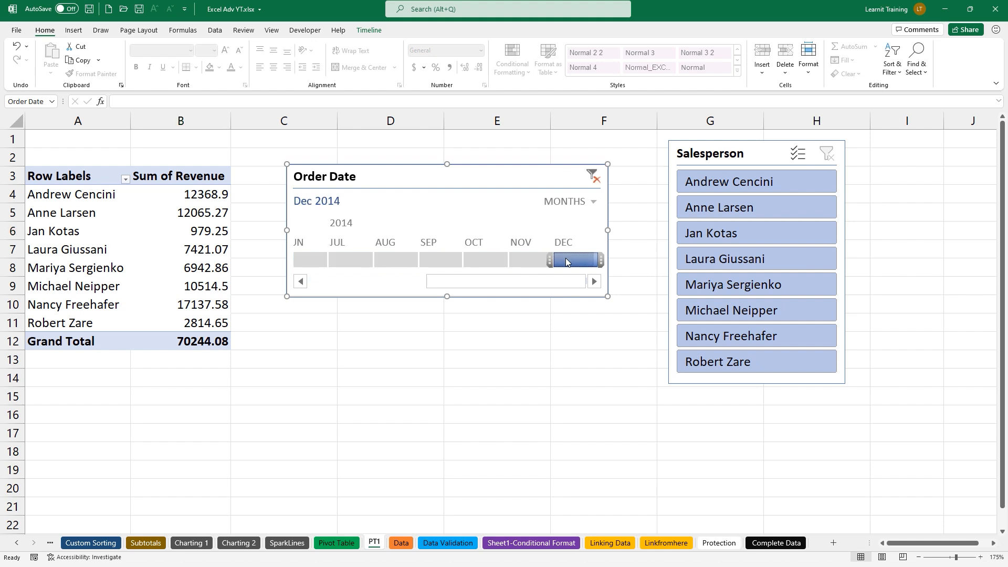
{"action": "left_click", "coordinate": [577, 203]}
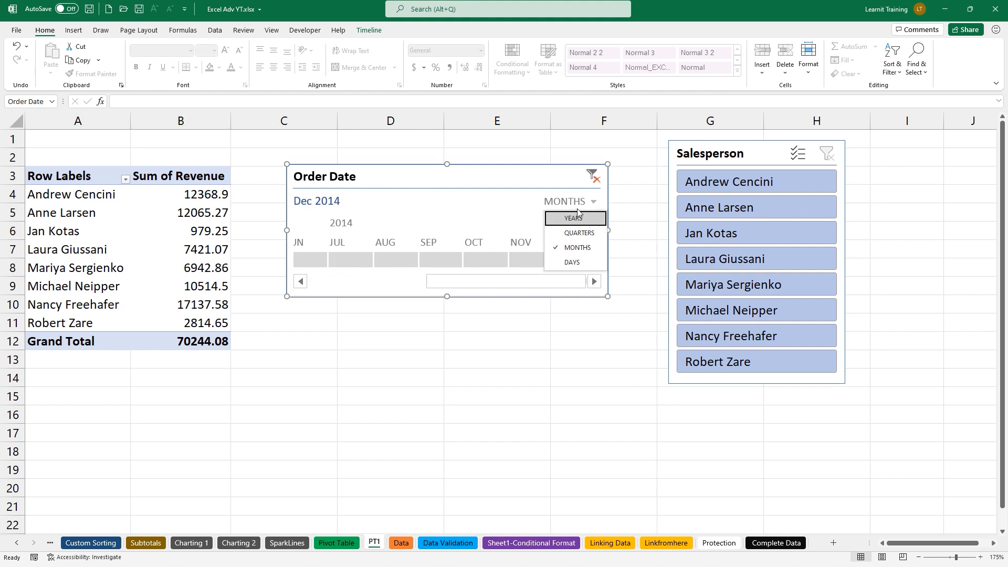
{"action": "left_click", "coordinate": [566, 262]}
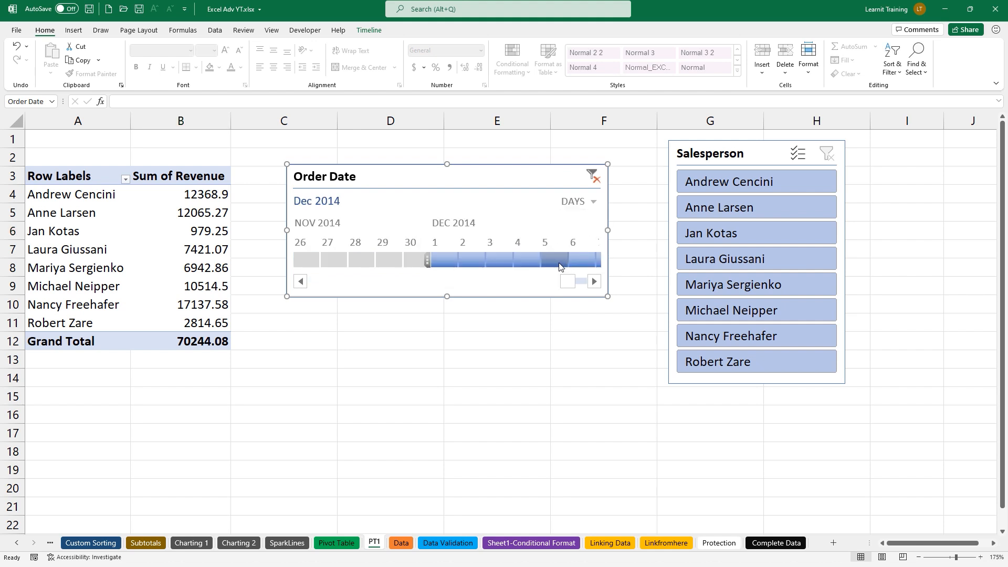
{"action": "left_click", "coordinate": [530, 260]}
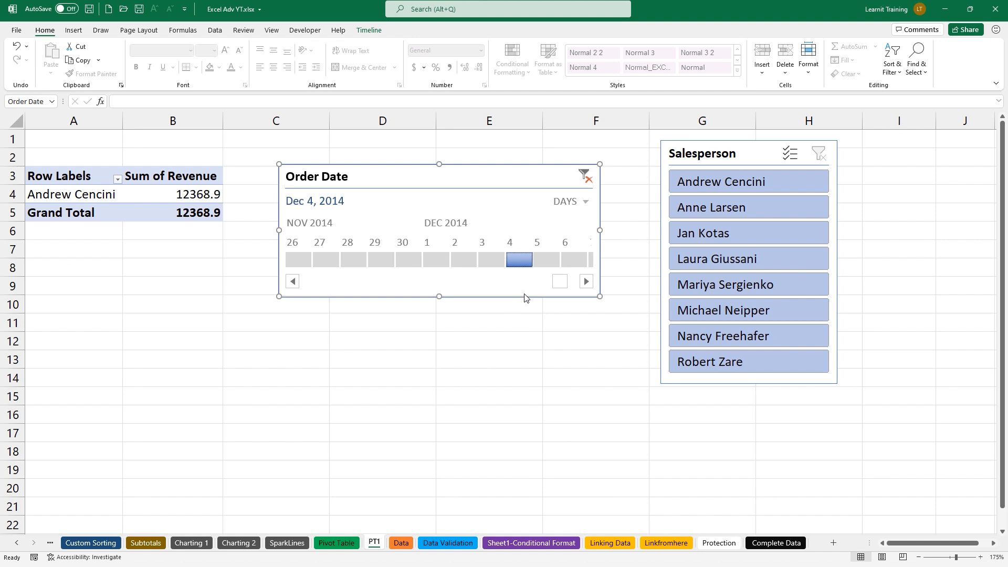
{"action": "left_click", "coordinate": [549, 260]}
{"action": "left_click", "coordinate": [561, 260]}
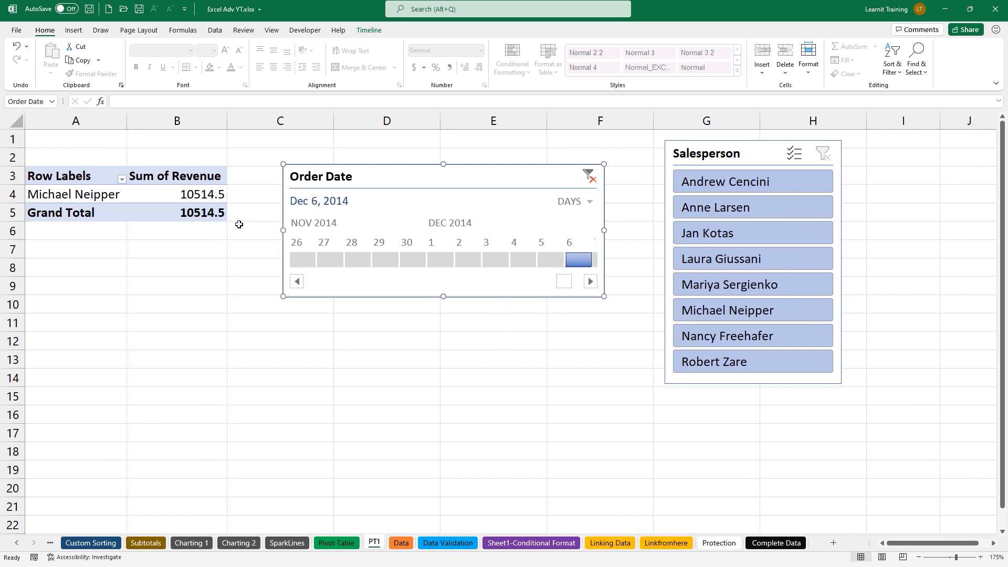
{"action": "left_click", "coordinate": [591, 282]}
{"action": "left_click", "coordinate": [575, 259]}
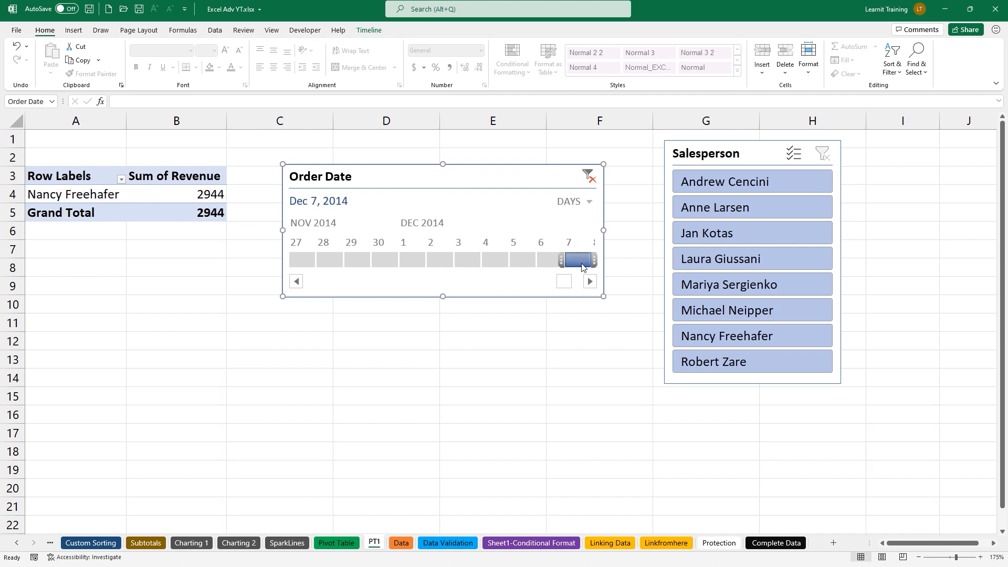
{"action": "left_click", "coordinate": [591, 281]}
{"action": "left_click", "coordinate": [579, 262]}
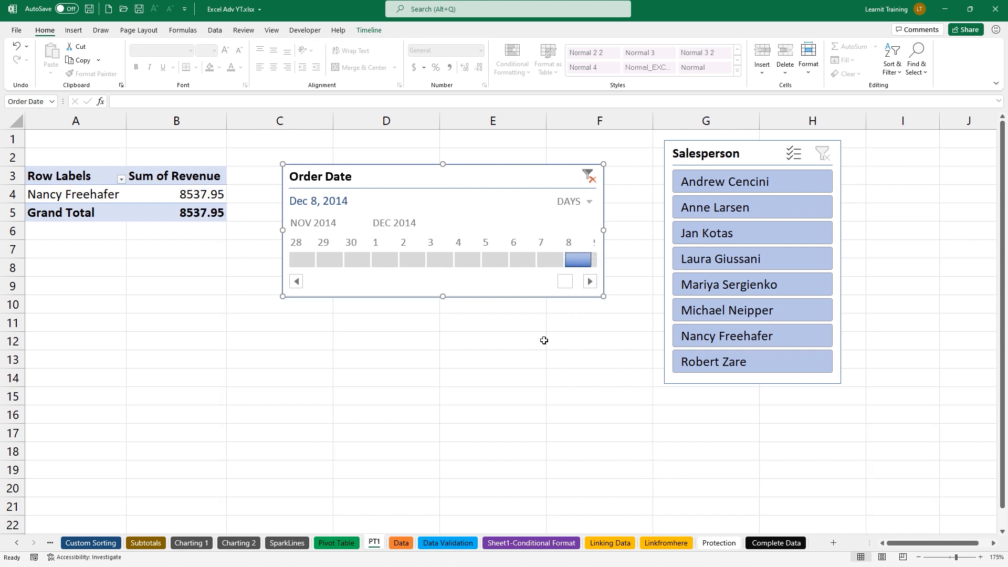
{"action": "left_click", "coordinate": [590, 177]}
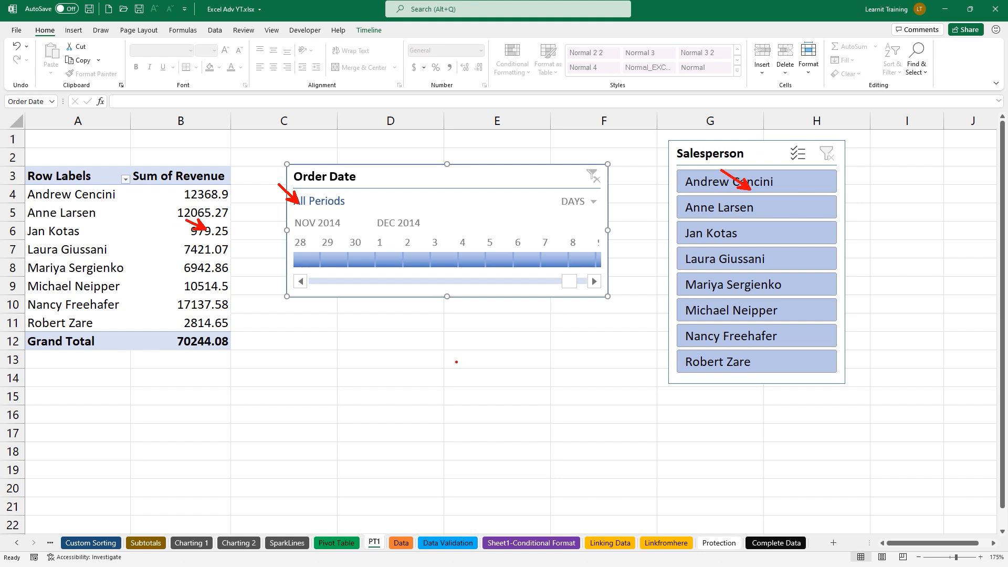
Select a revenue value cell in the pivot table and show the PivotTable Analyze ribbon
{"action": "key", "text": "Escape"}
{"action": "mouse_move", "coordinate": [4, 234]}
{"action": "left_mouse_down"}
{"action": "mouse_move", "coordinate": [54, 225]}
{"action": "mouse_move", "coordinate": [56, 259]}
{"action": "mouse_move", "coordinate": [94, 256]}
{"action": "left_mouse_up"}
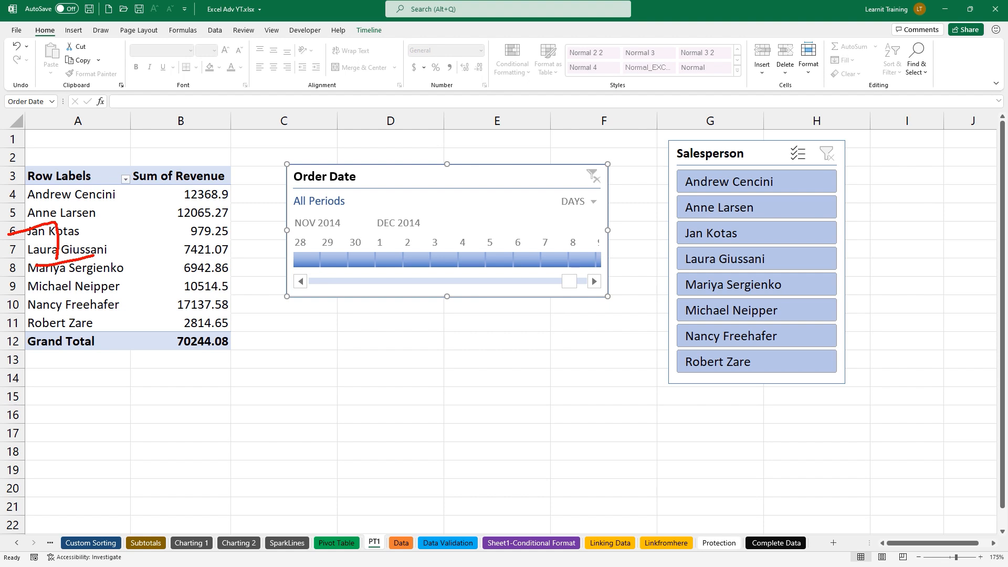
{"action": "mouse_move", "coordinate": [260, 141]}
{"action": "left_mouse_down"}
{"action": "mouse_move", "coordinate": [431, 250]}
{"action": "mouse_move", "coordinate": [865, 391]}
{"action": "left_mouse_up"}
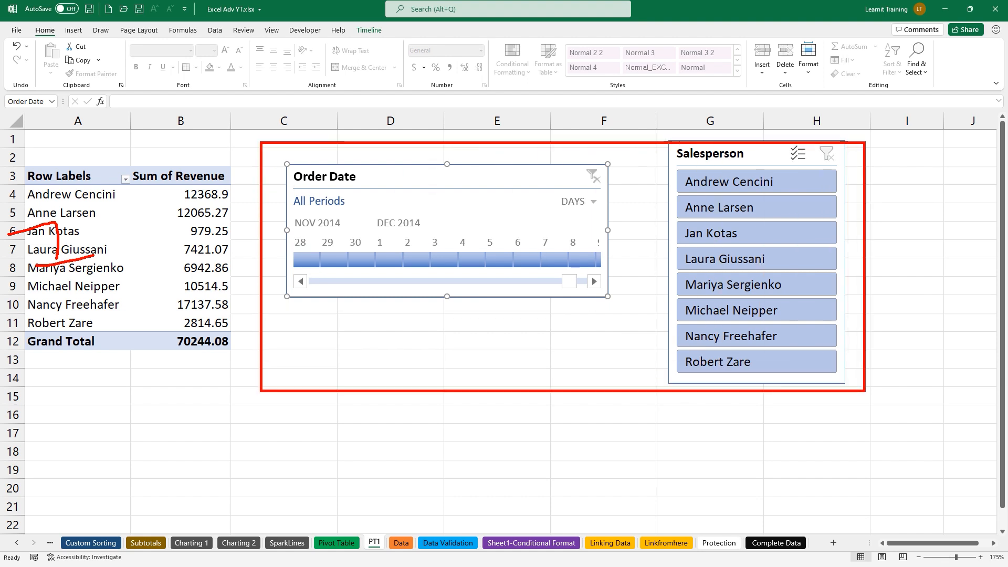
{"action": "left_click_drag", "start_coordinate": [460, 346], "coordinate": [502, 364]}
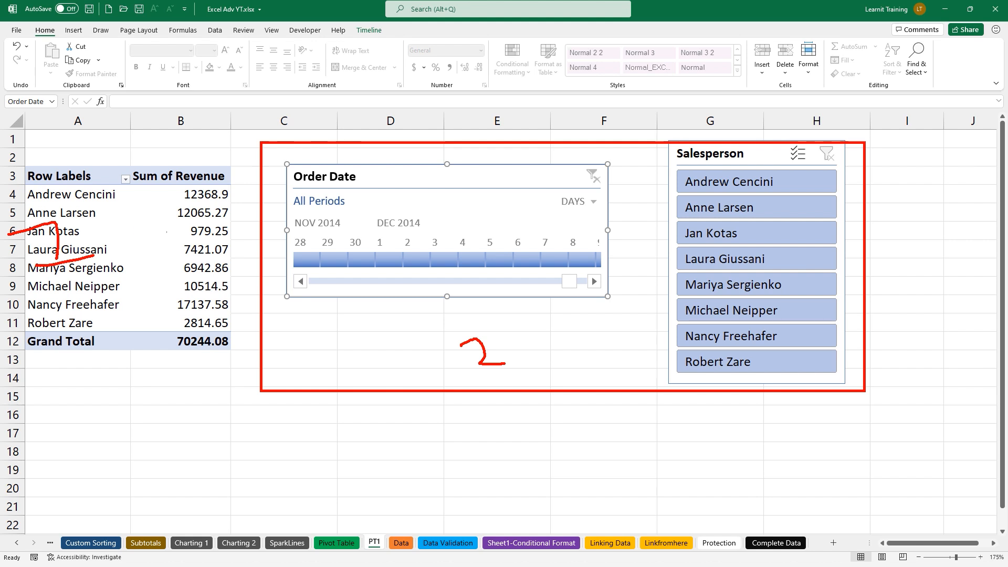
{"action": "key", "text": "Escape"}
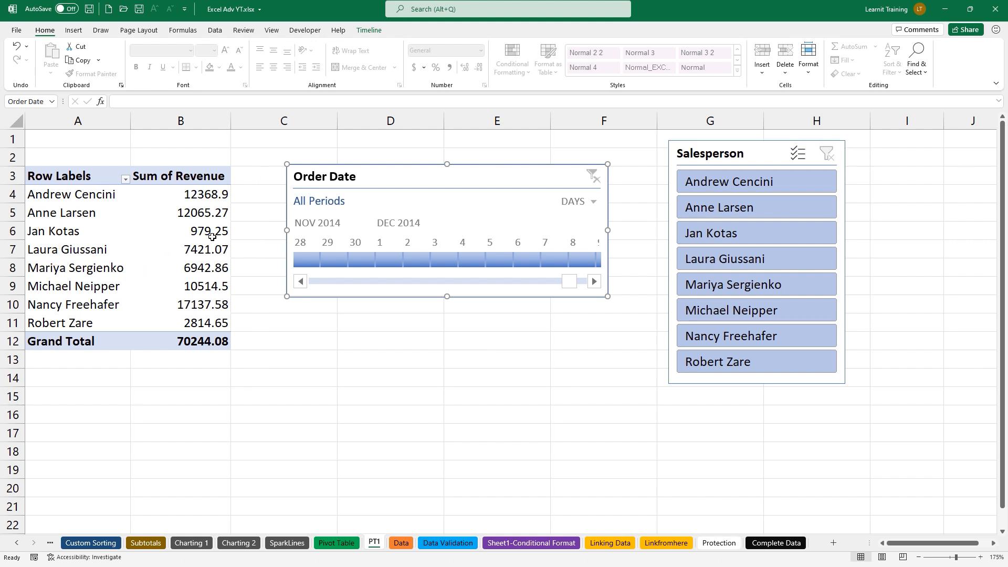
{"action": "left_click", "coordinate": [198, 245]}
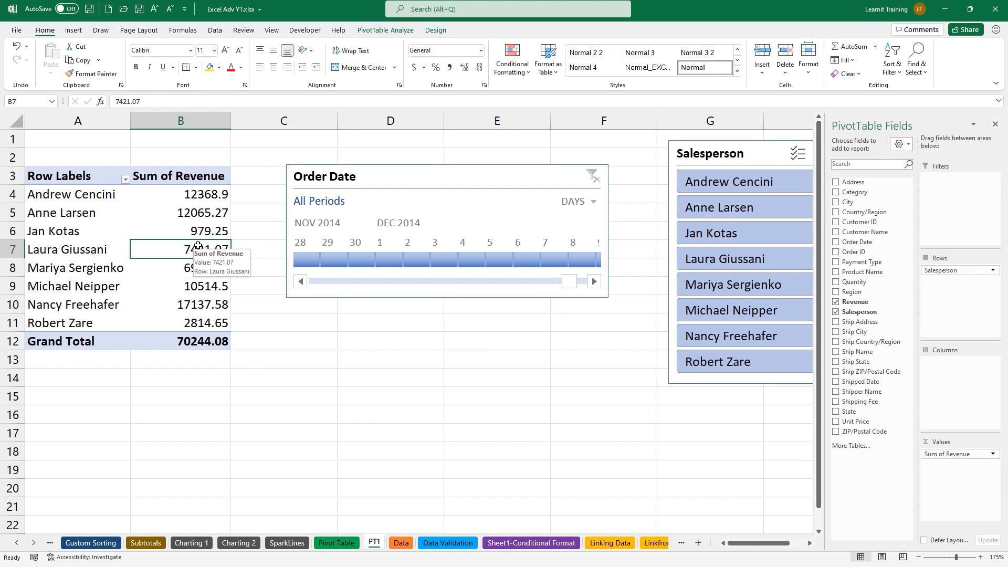
{"action": "left_click_drag", "start_coordinate": [165, 245], "coordinate": [378, 30]}
{"action": "key", "text": "Escape"}
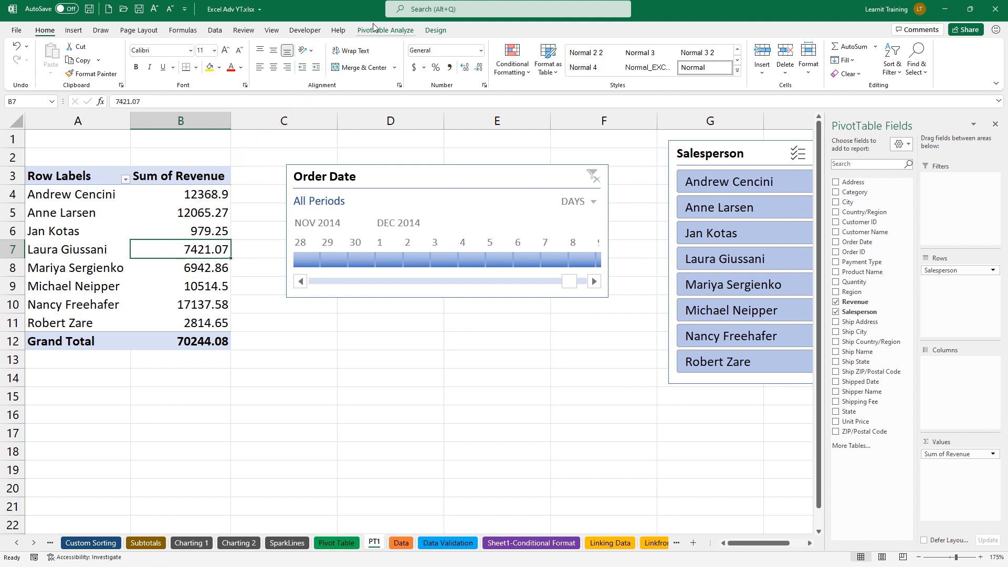
{"action": "left_click", "coordinate": [401, 32]}
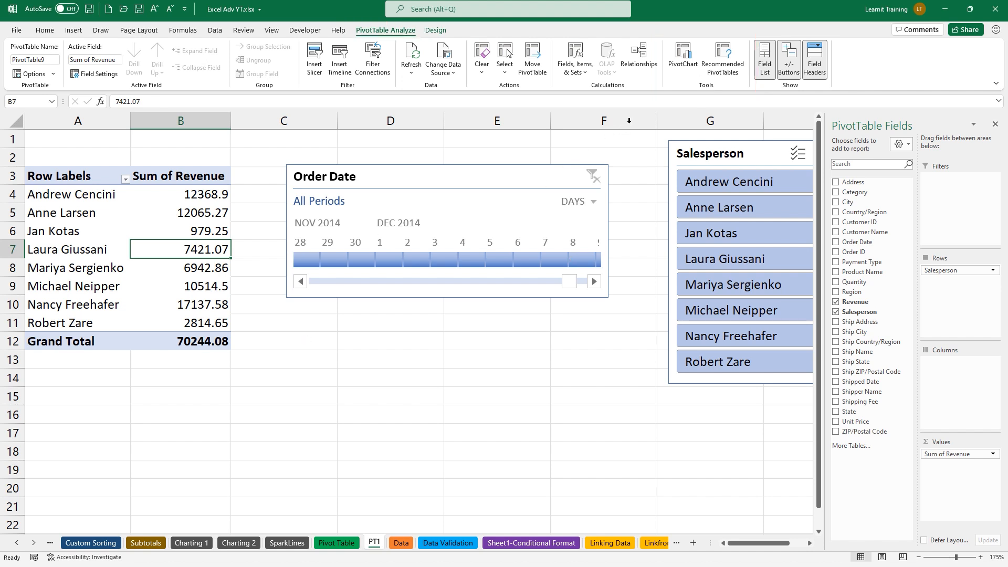
Insert a Clustered Bar PivotChart from the revenue pivot table
{"action": "left_click", "coordinate": [683, 59]}
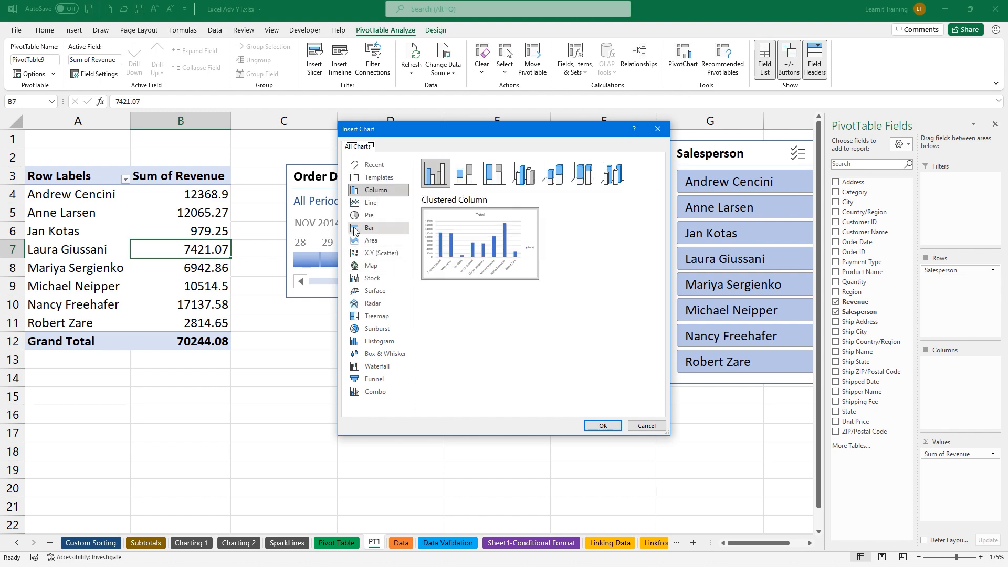
{"action": "left_click", "coordinate": [354, 229]}
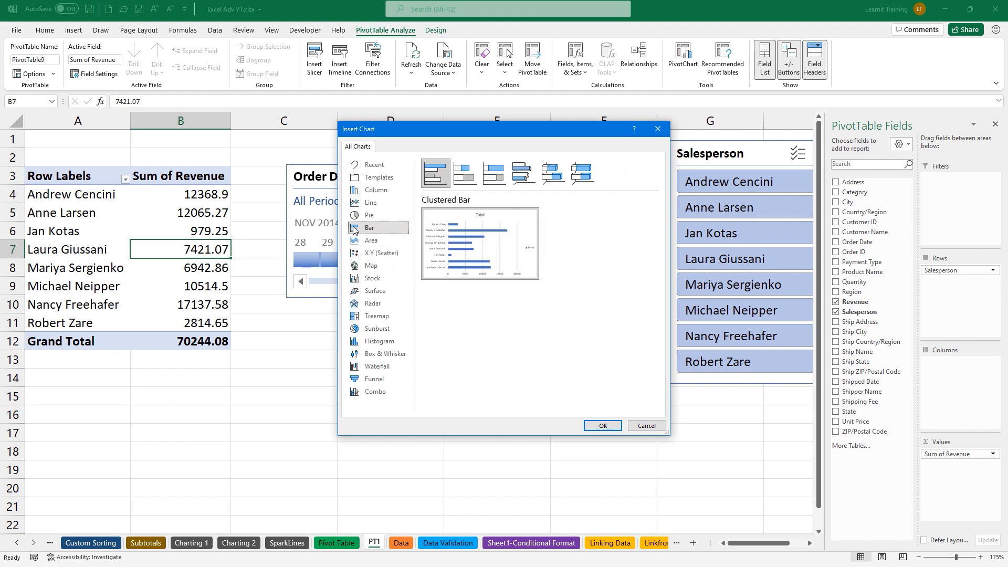
{"action": "left_click", "coordinate": [602, 425]}
Position the chart near cell C12 below the timeline and shift the Salesperson slicer right
{"action": "scroll", "coordinate": [436, 396], "scroll_direction": "down", "scroll_amount": 2, "text": "ctrl"}
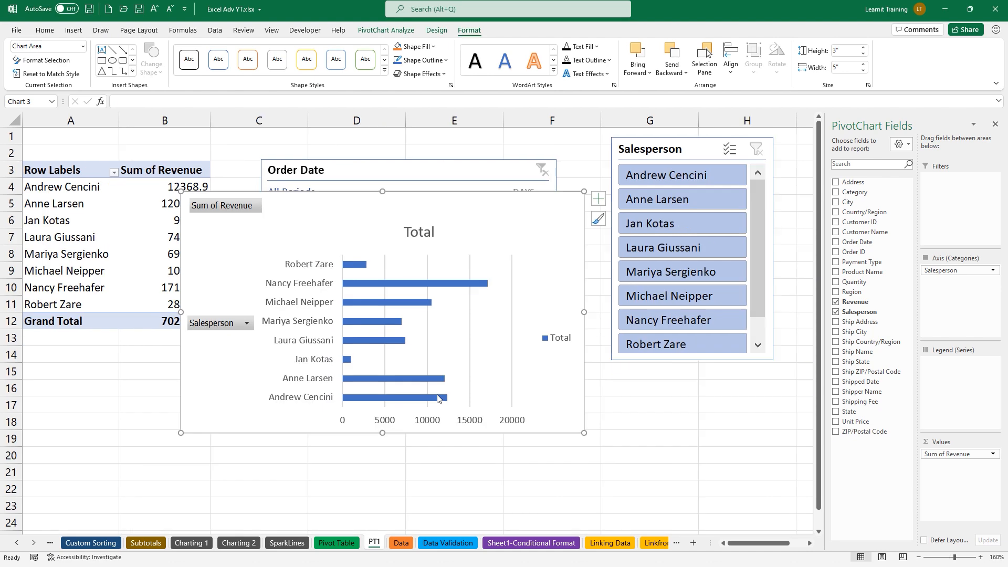
{"action": "left_click_drag", "start_coordinate": [276, 189], "coordinate": [295, 286]}
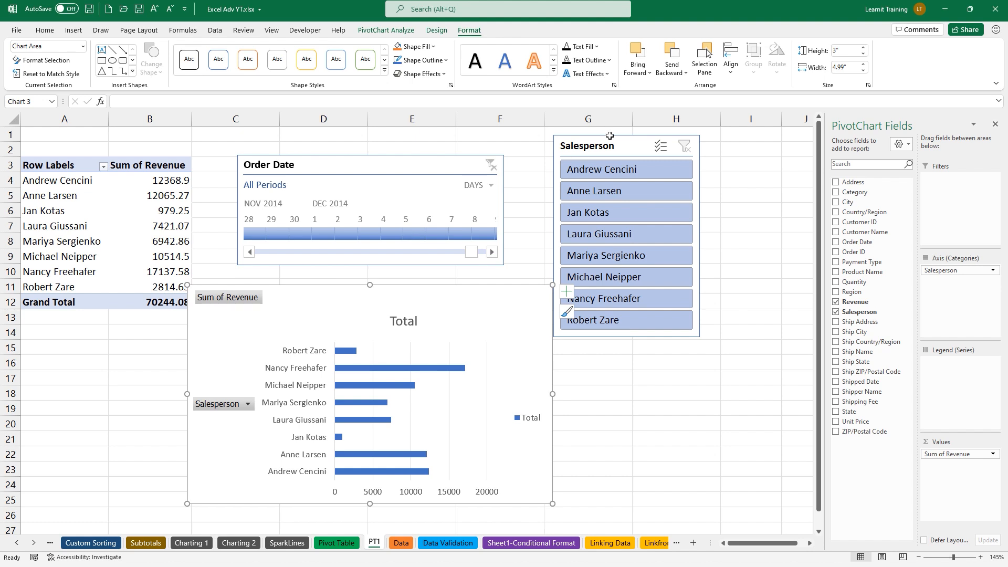
{"action": "left_click_drag", "start_coordinate": [609, 135], "coordinate": [661, 138]}
{"action": "left_click_drag", "start_coordinate": [412, 289], "coordinate": [426, 283]}
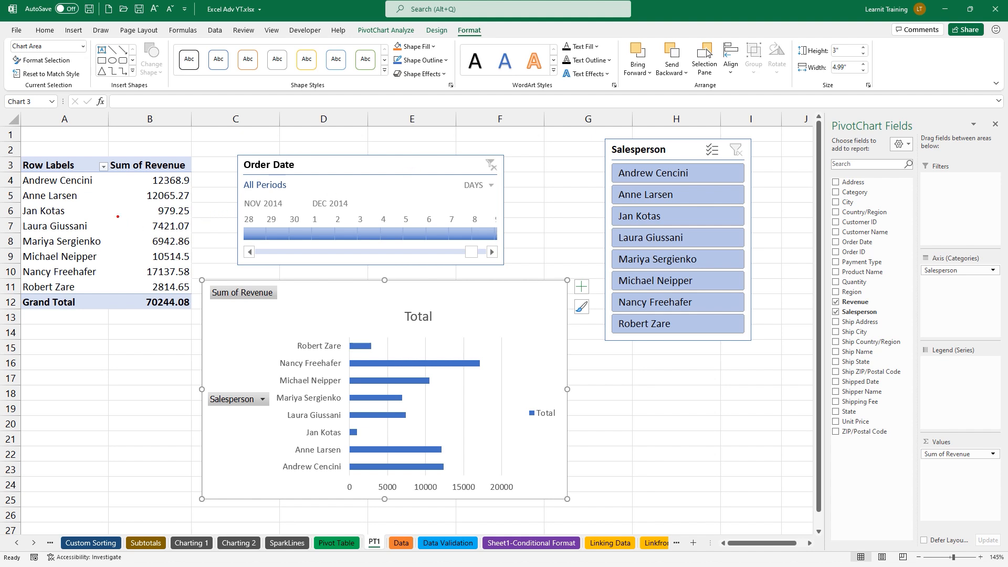
{"action": "mouse_move", "coordinate": [96, 210]}
{"action": "left_mouse_down"}
{"action": "mouse_move", "coordinate": [95, 142]}
{"action": "mouse_move", "coordinate": [116, 174]}
{"action": "mouse_move", "coordinate": [137, 163]}
{"action": "left_mouse_up"}
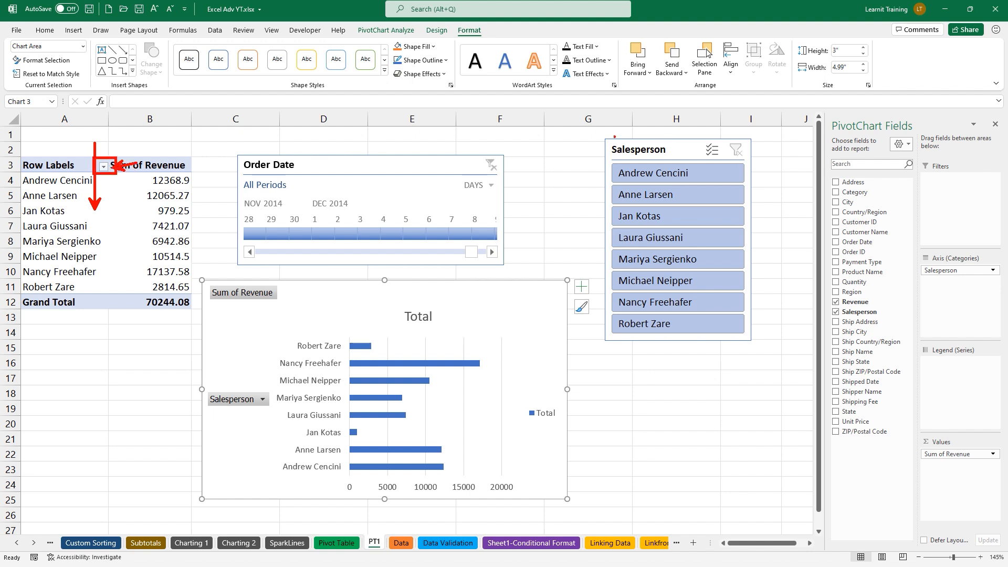
{"action": "left_click_drag", "start_coordinate": [600, 138], "coordinate": [753, 341]}
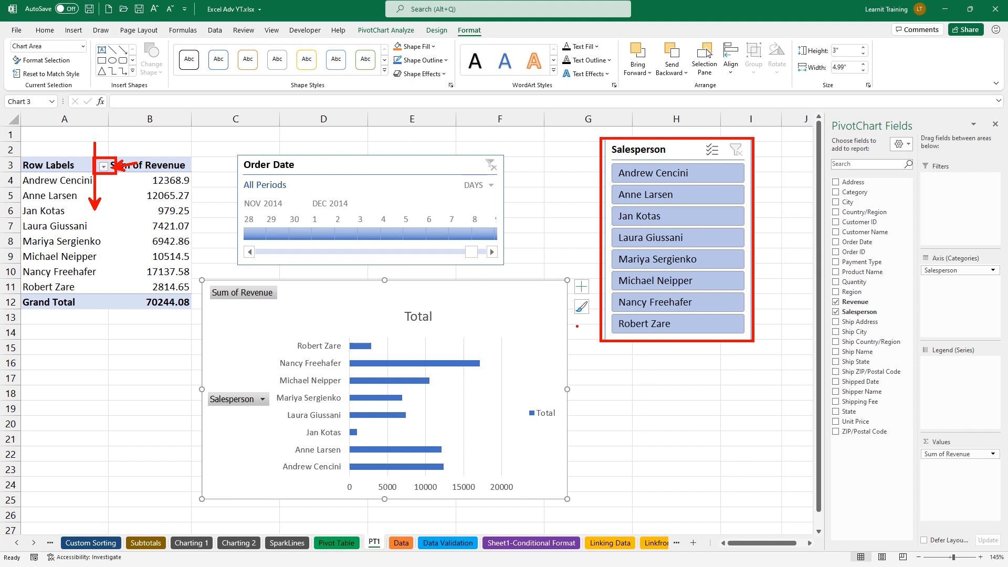
{"action": "mouse_move", "coordinate": [237, 149]}
{"action": "left_mouse_down"}
{"action": "mouse_move", "coordinate": [295, 198]}
{"action": "mouse_move", "coordinate": [505, 265]}
{"action": "left_mouse_up"}
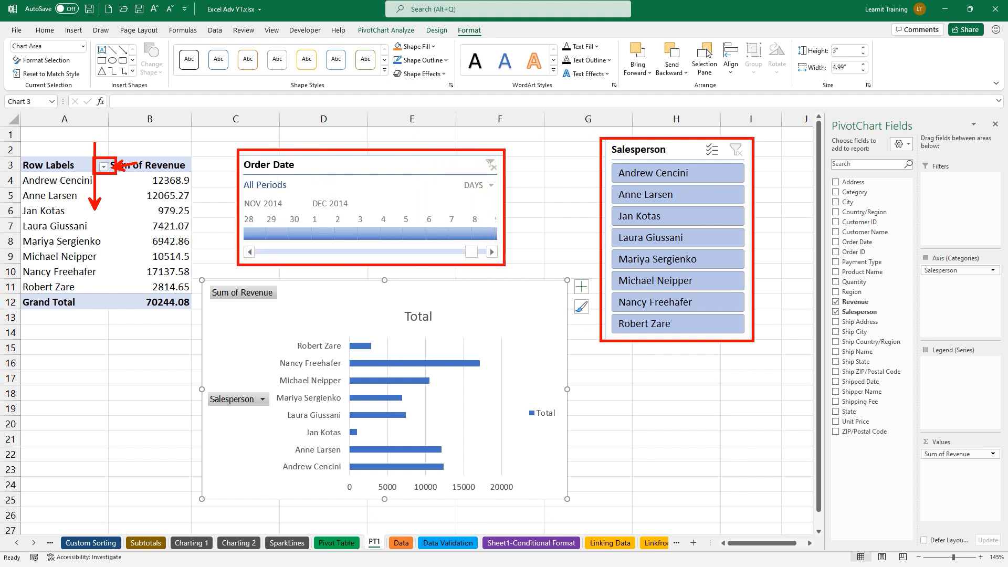
{"action": "left_click_drag", "start_coordinate": [279, 361], "coordinate": [198, 279]}
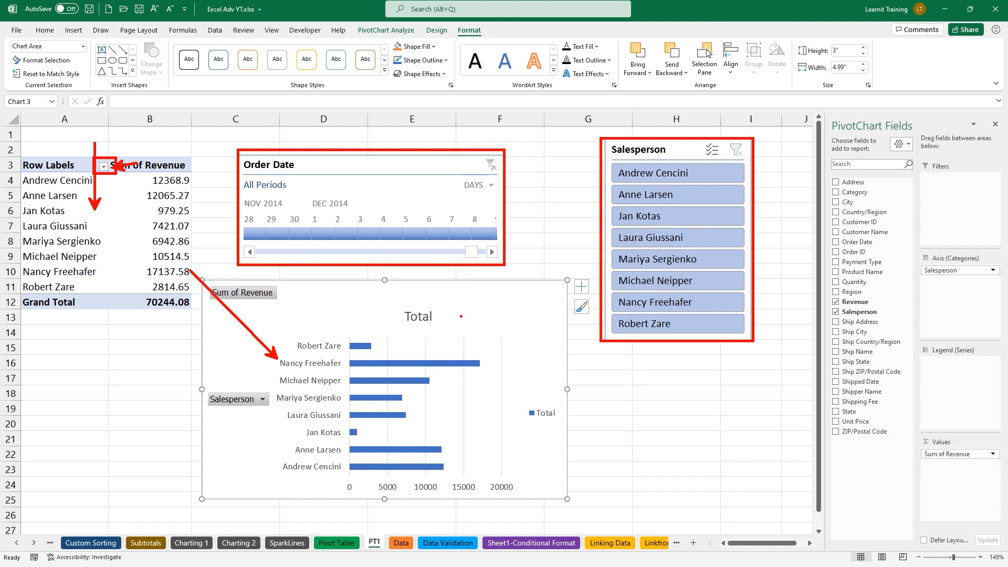
{"action": "key", "text": "Escape"}
{"action": "left_click", "coordinate": [618, 177]}
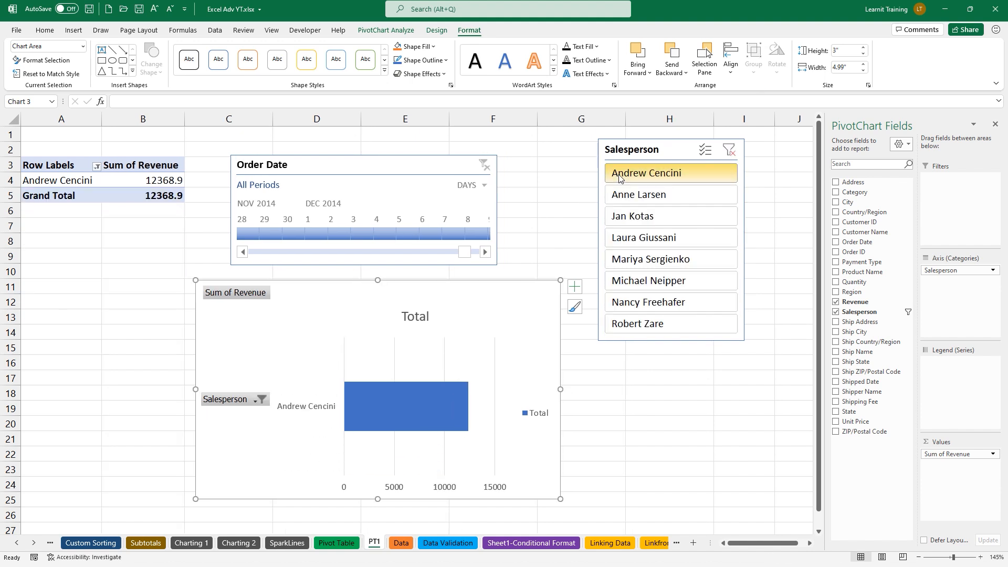
{"action": "left_click", "coordinate": [449, 231]}
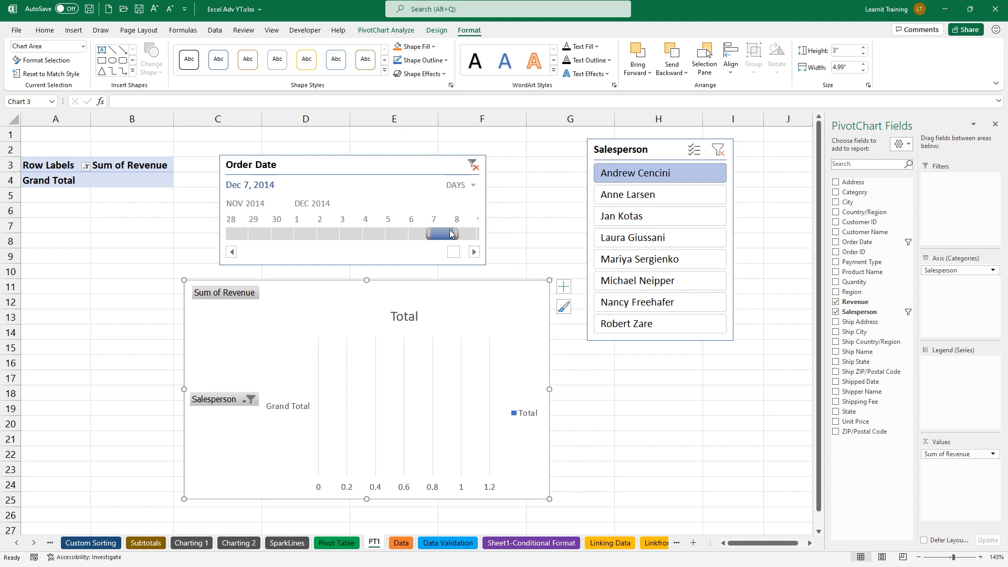
{"action": "left_click", "coordinate": [374, 240]}
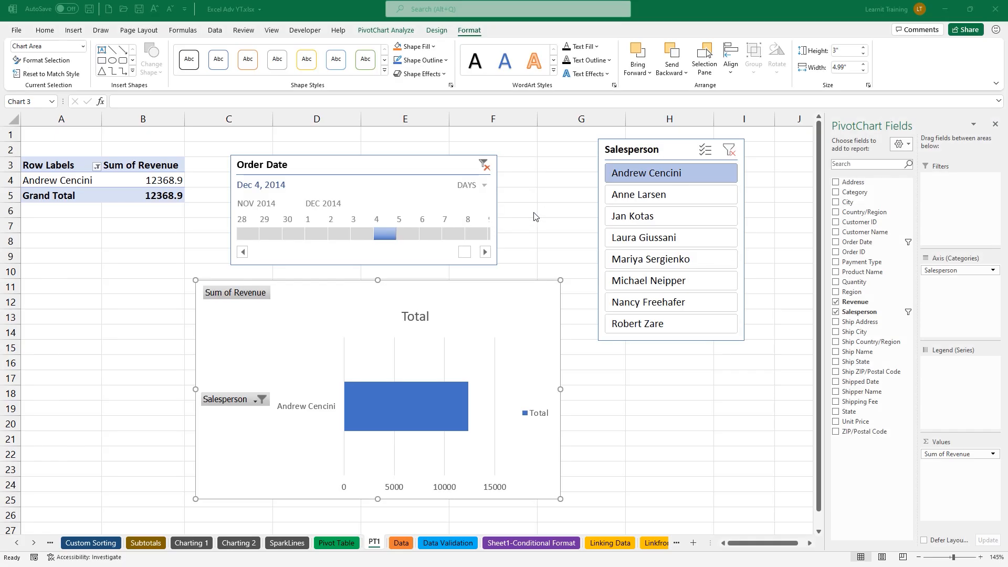
{"action": "left_click", "coordinate": [730, 152]}
{"action": "left_click", "coordinate": [484, 166]}
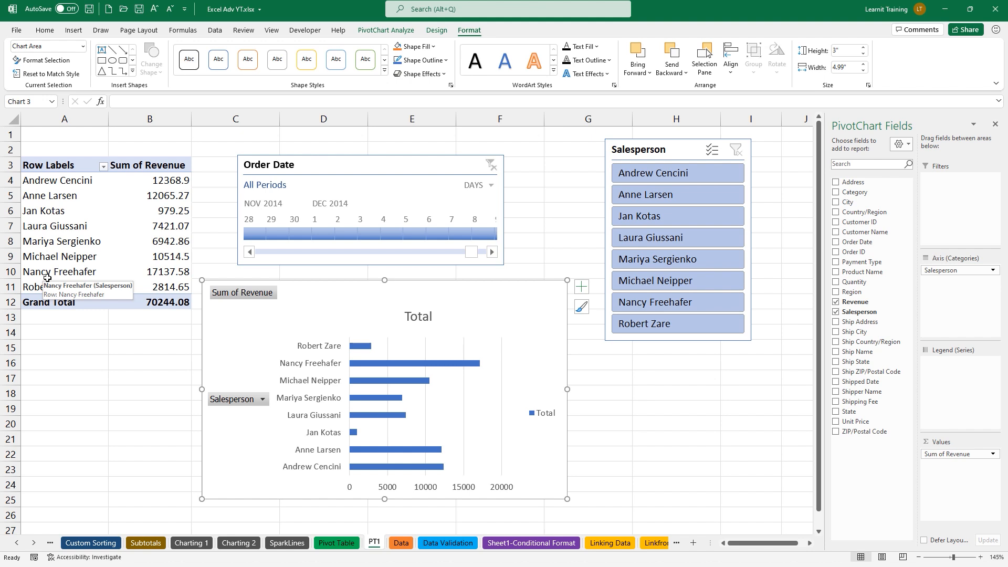
{"action": "left_click", "coordinate": [164, 210]}
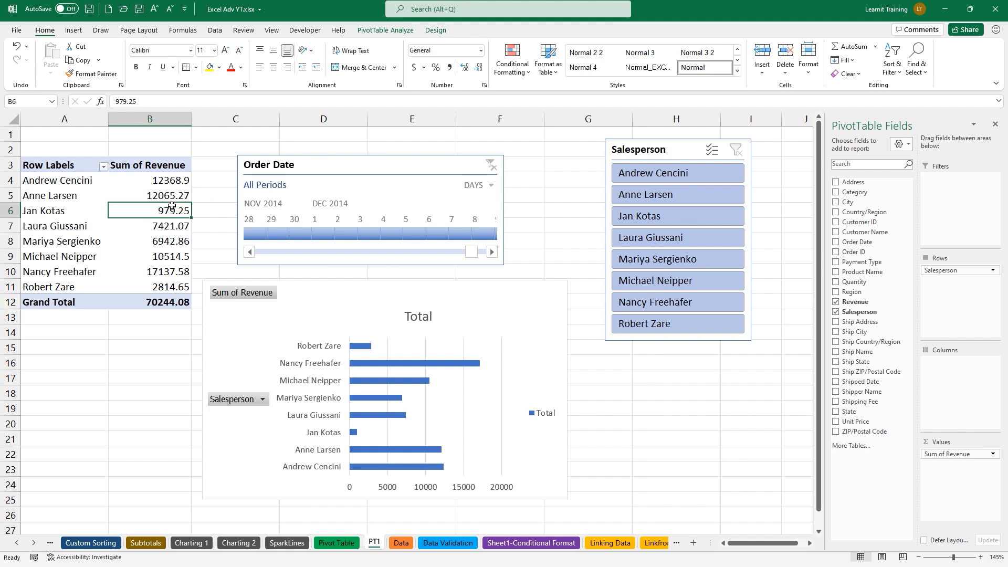
Sort the Sum of Revenue values from largest to smallest
{"action": "right_click", "coordinate": [173, 210]}
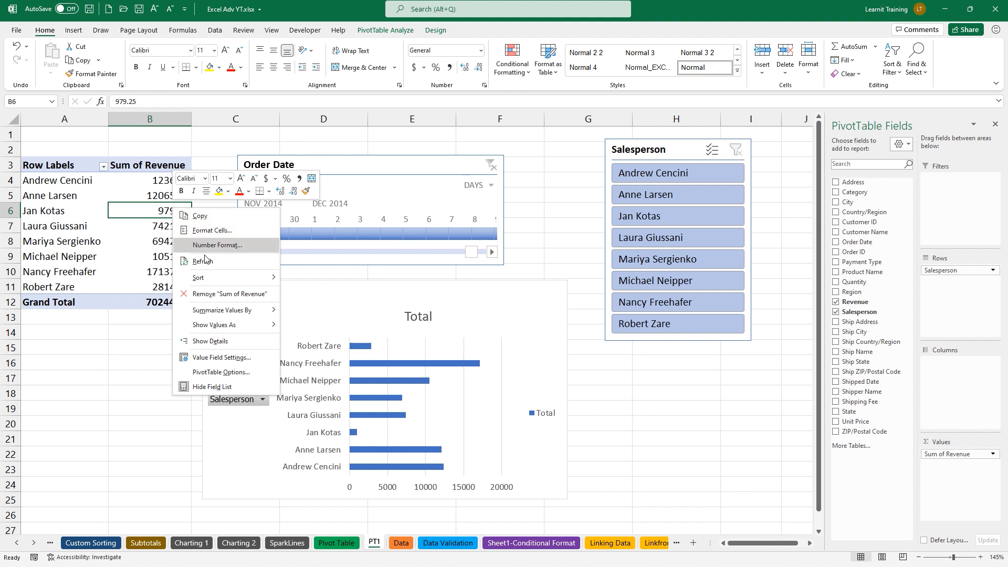
{"action": "mouse_move", "coordinate": [224, 277]}
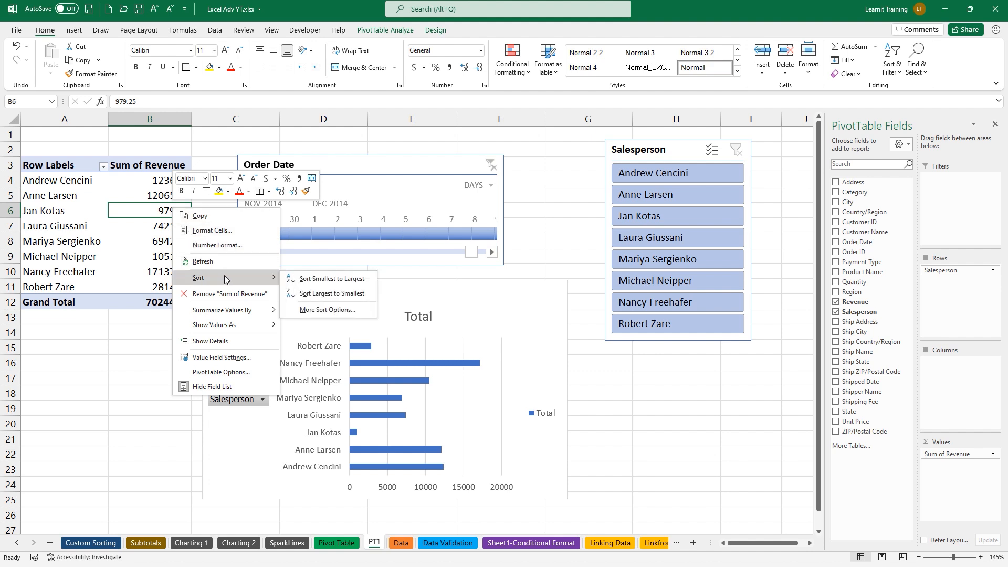
{"action": "left_click", "coordinate": [324, 297]}
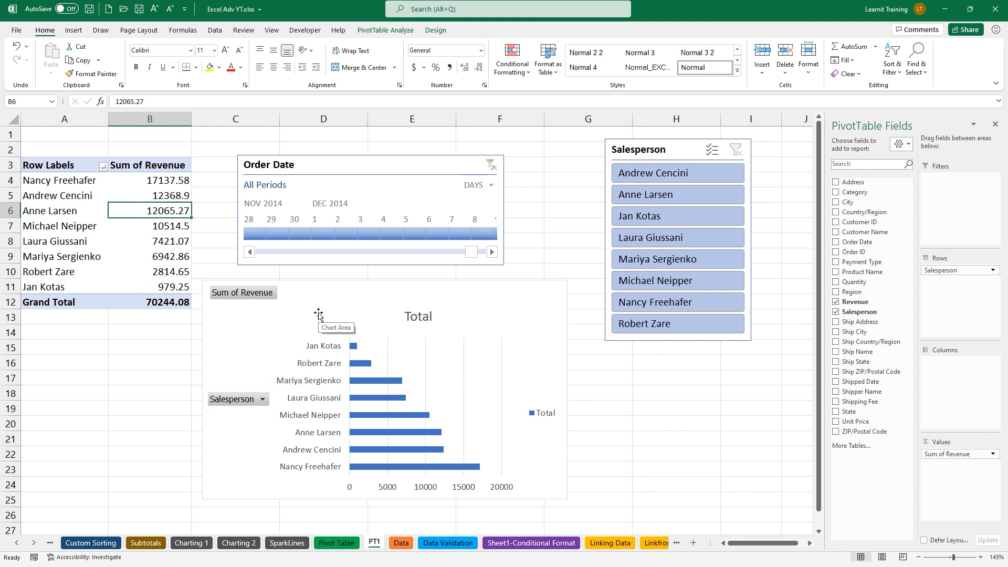
Set the revenue bar series gap width to 32%
{"action": "left_click", "coordinate": [355, 347]}
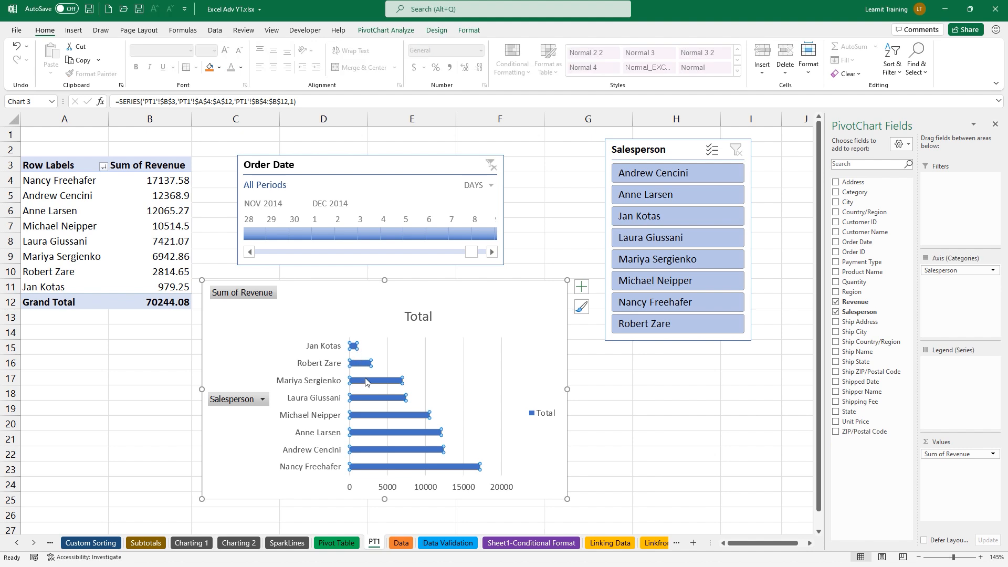
{"action": "right_click", "coordinate": [382, 434]}
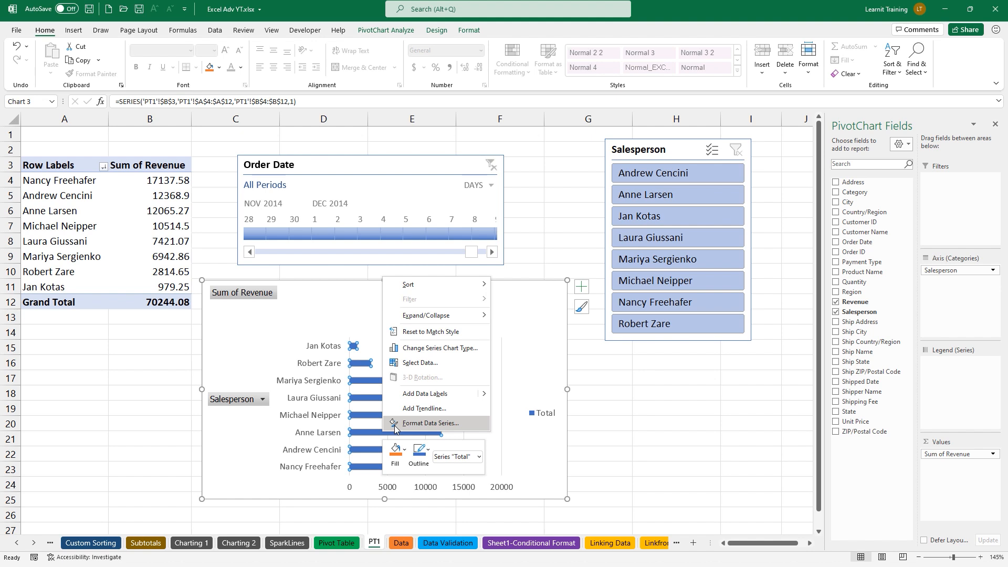
{"action": "left_click", "coordinate": [395, 424]}
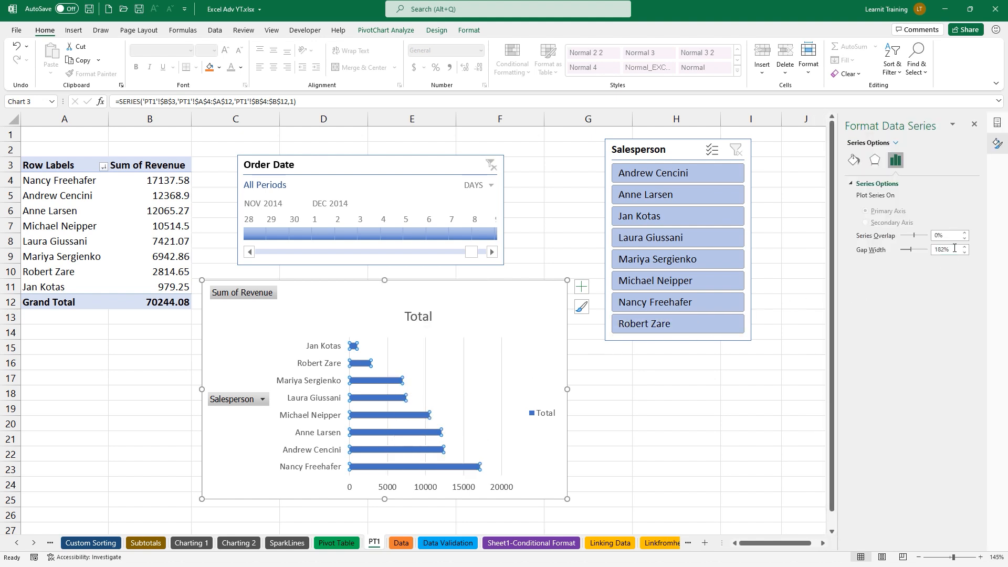
{"action": "left_click_drag", "start_coordinate": [954, 248], "coordinate": [932, 254]}
{"action": "type", "text": "32"}
{"action": "key", "text": "Return"}
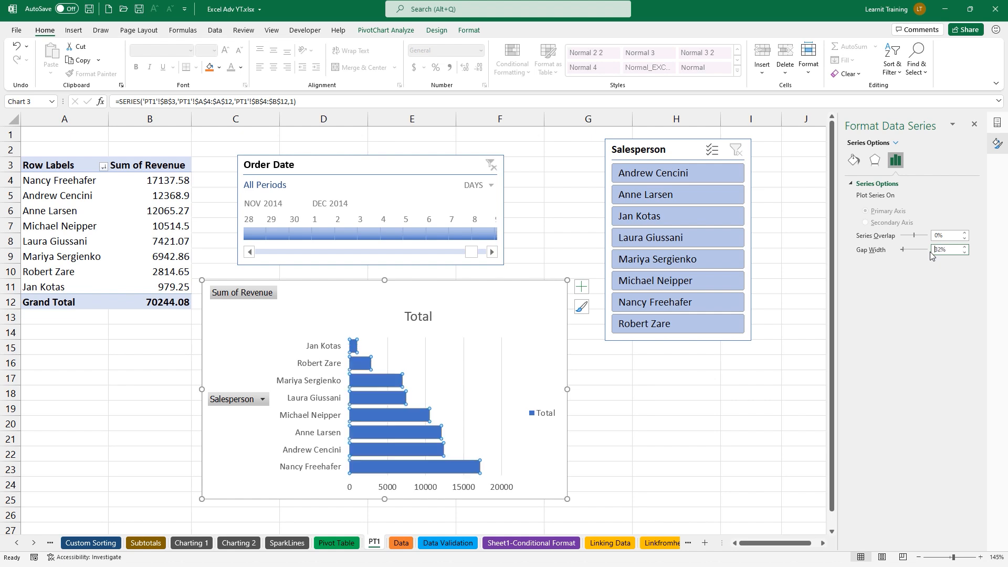
Set the salesperson axis to show categories in reverse order
{"action": "left_click", "coordinate": [330, 371]}
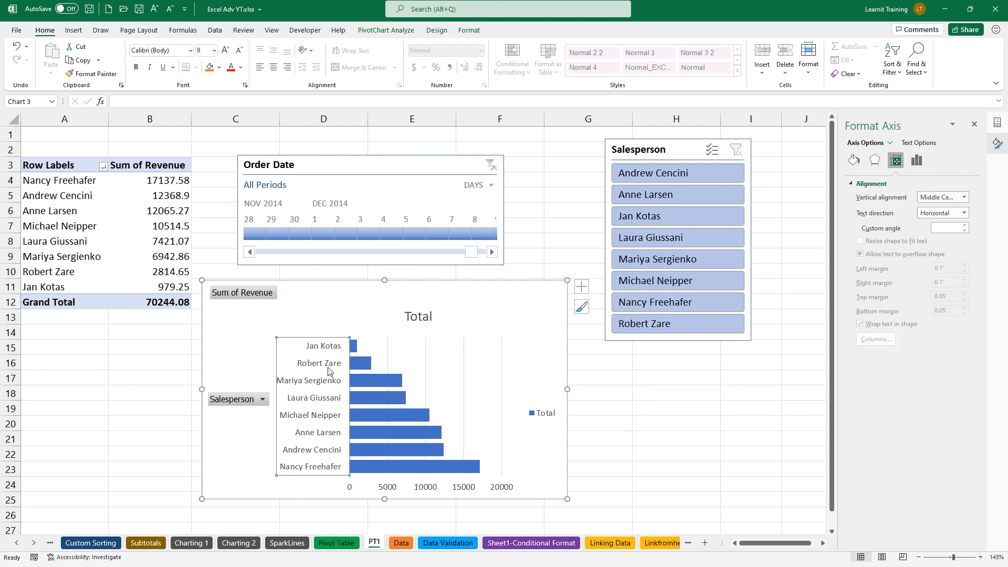
{"action": "right_click", "coordinate": [324, 418]}
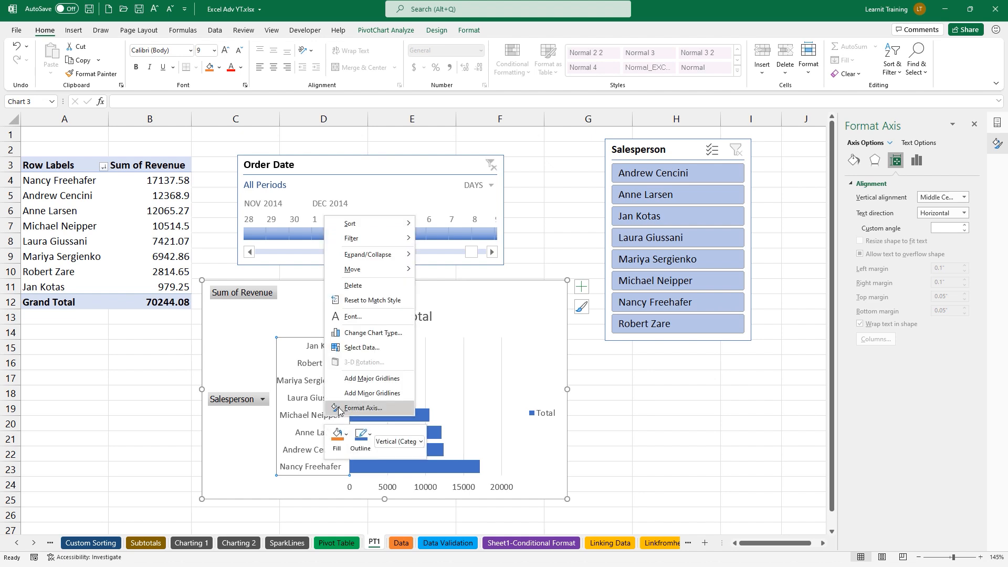
{"action": "left_click", "coordinate": [362, 408]}
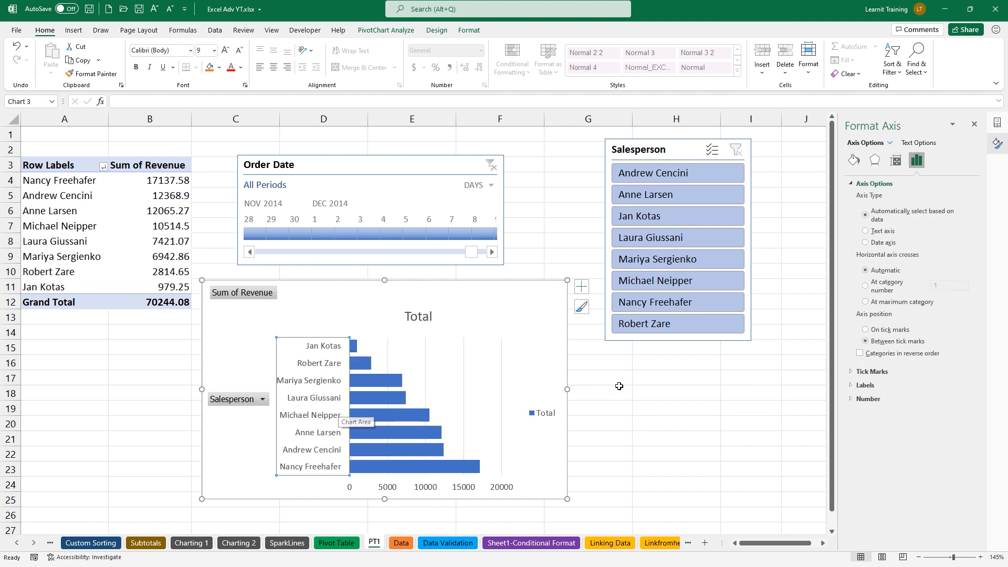
{"action": "left_click", "coordinate": [861, 354]}
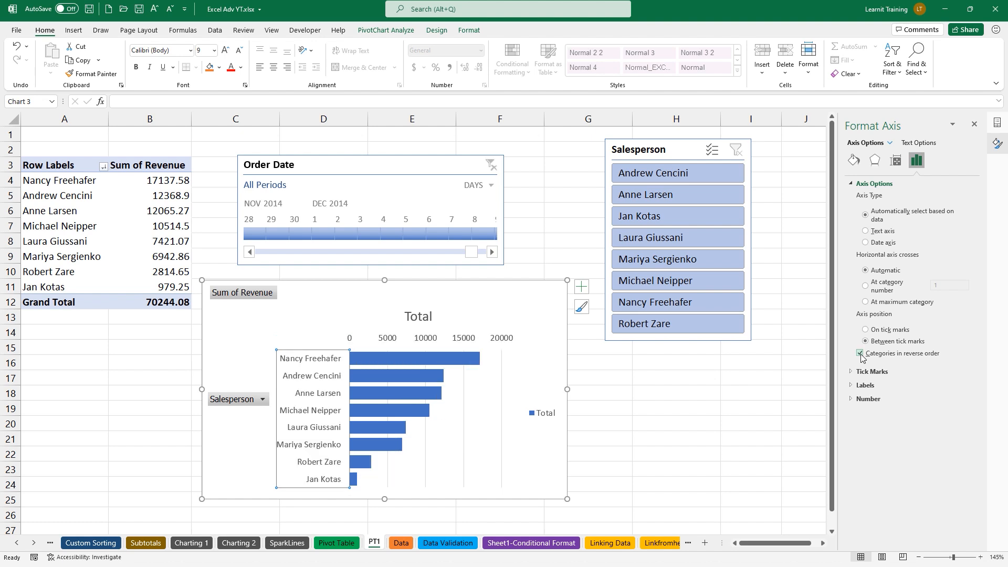
{"action": "left_click", "coordinate": [974, 125]}
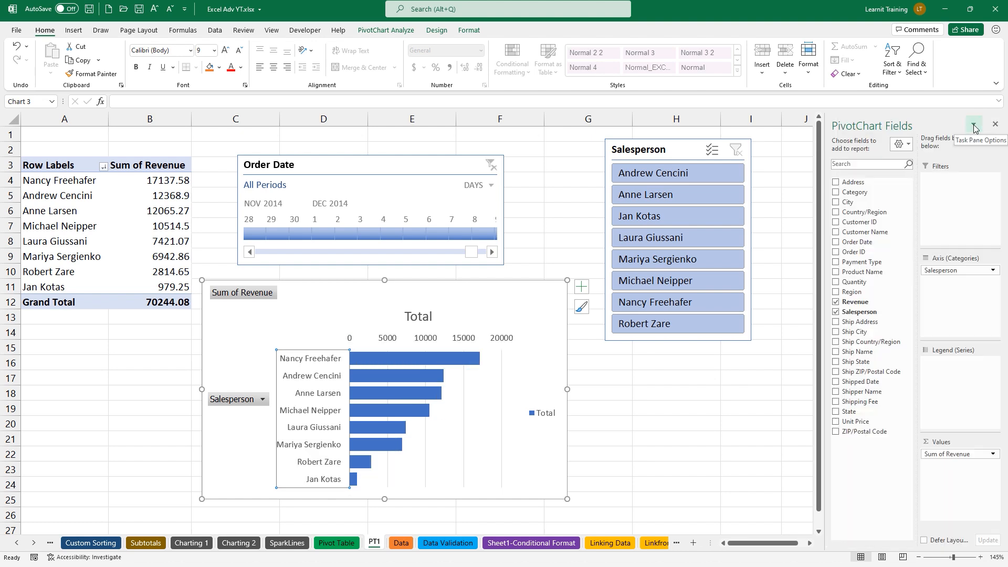
Hide all field buttons on the PivotChart
{"action": "left_click", "coordinate": [586, 445]}
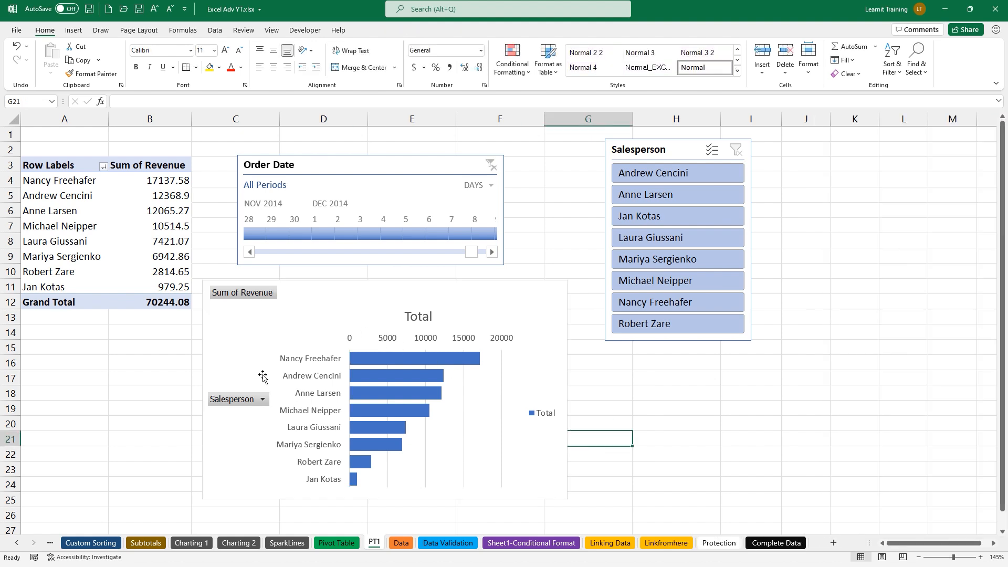
{"action": "left_click", "coordinate": [263, 400]}
{"action": "left_click", "coordinate": [263, 400]}
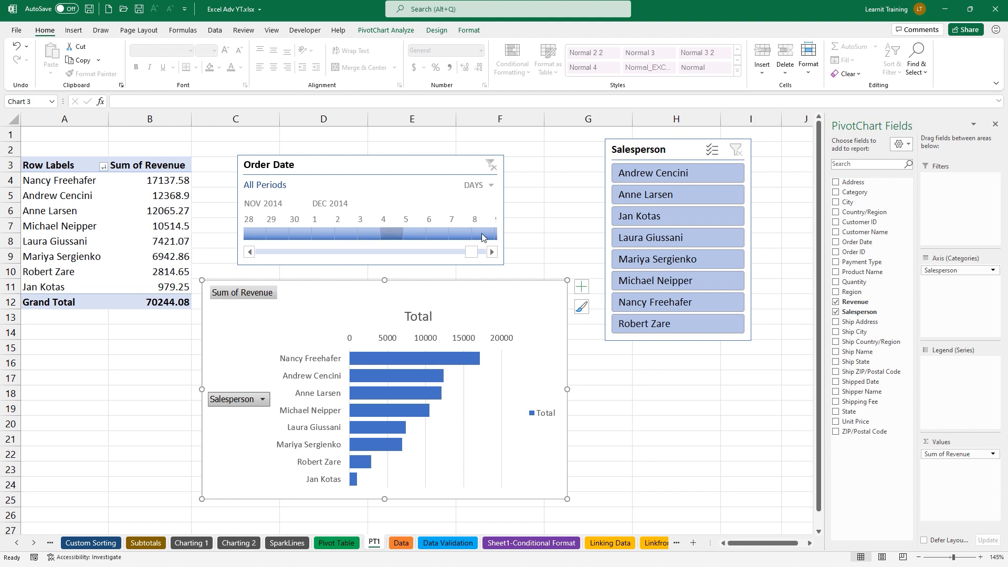
{"action": "right_click", "coordinate": [276, 295]}
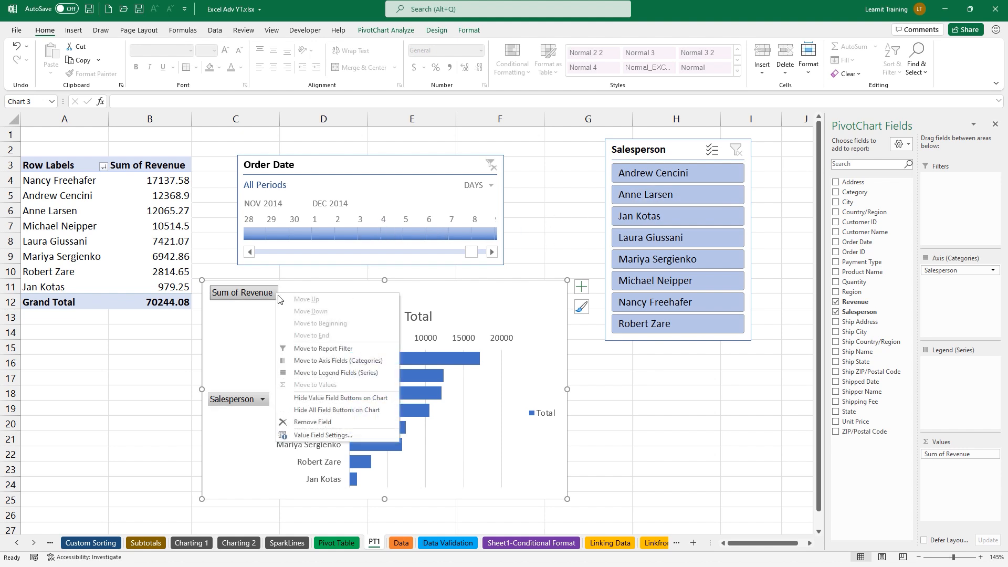
{"action": "left_click", "coordinate": [348, 407]}
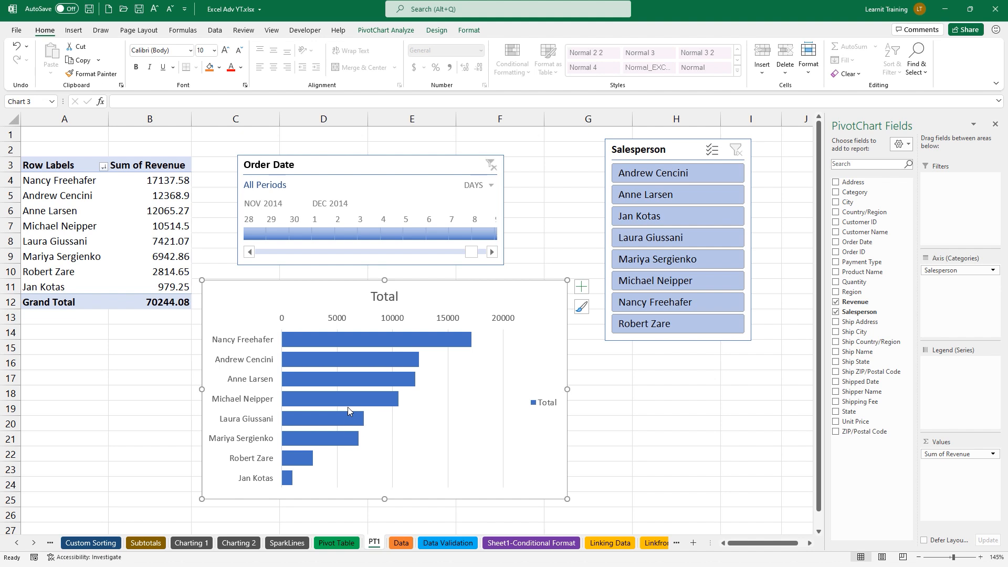
Delete the Total legend and the horizontal value axis from the chart
{"action": "left_click", "coordinate": [546, 404]}
{"action": "key", "text": "Delete"}
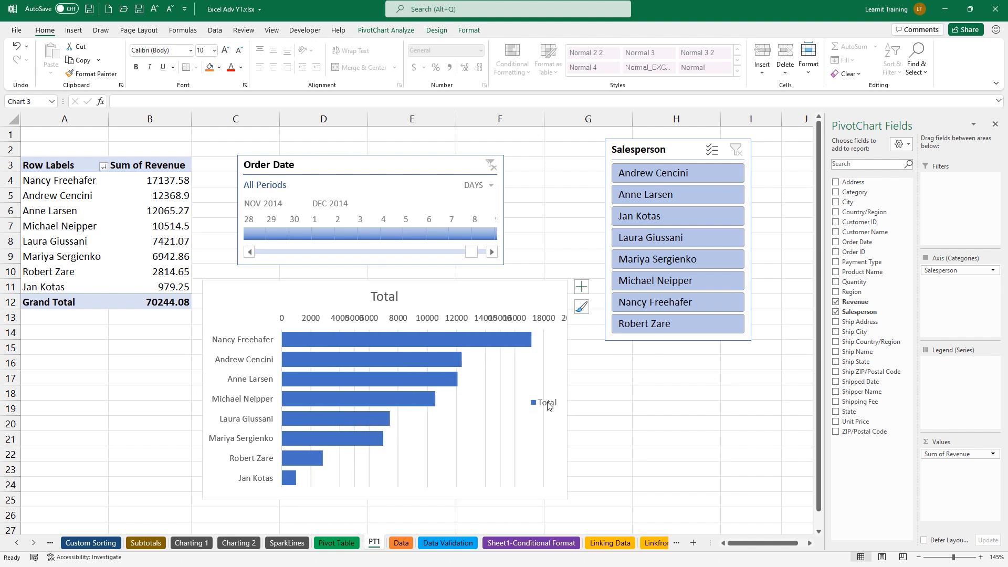
{"action": "left_click", "coordinate": [544, 320]}
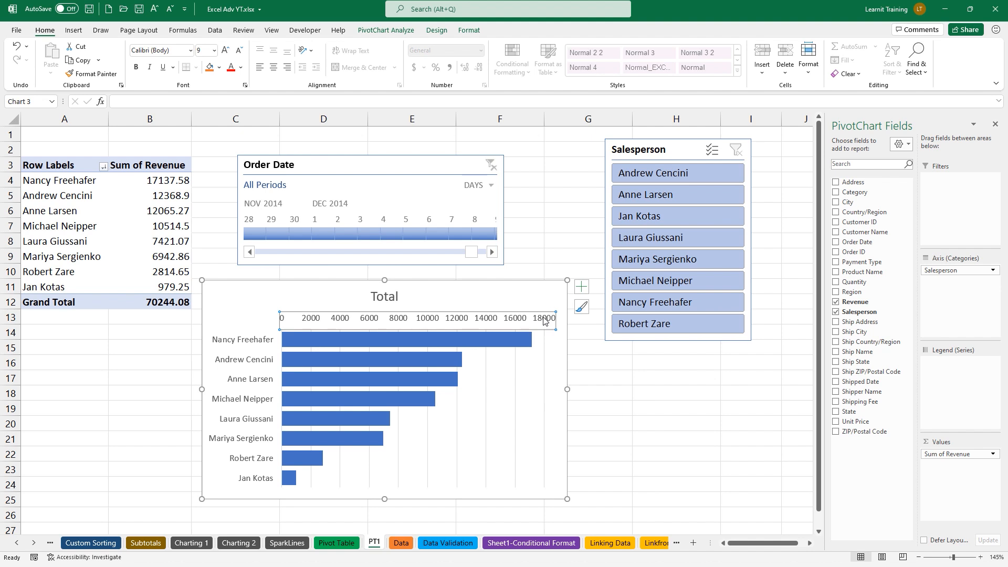
{"action": "key", "text": "Delete"}
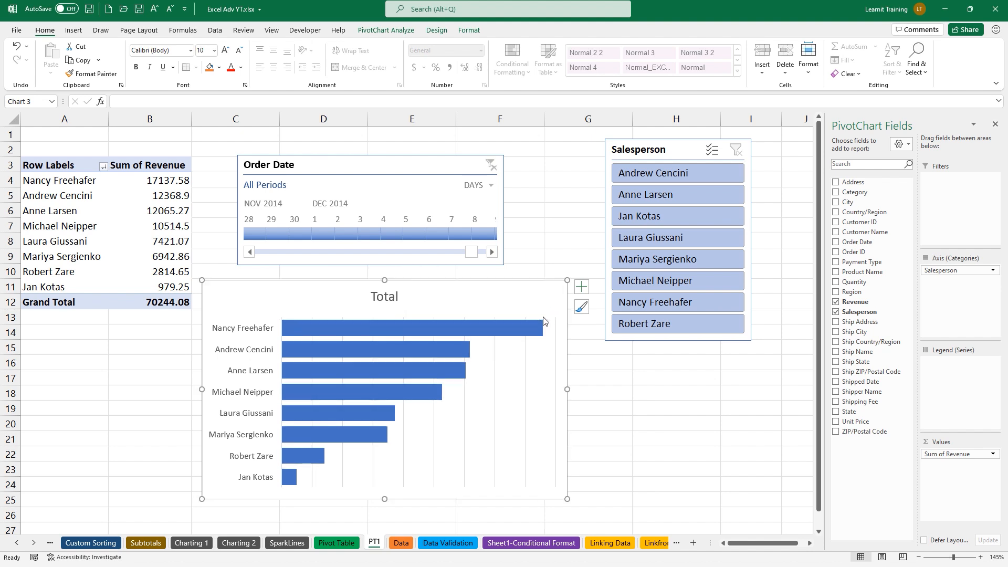
Add data labels to the bars and narrow the plot area so labels fit
{"action": "left_click", "coordinate": [582, 286]}
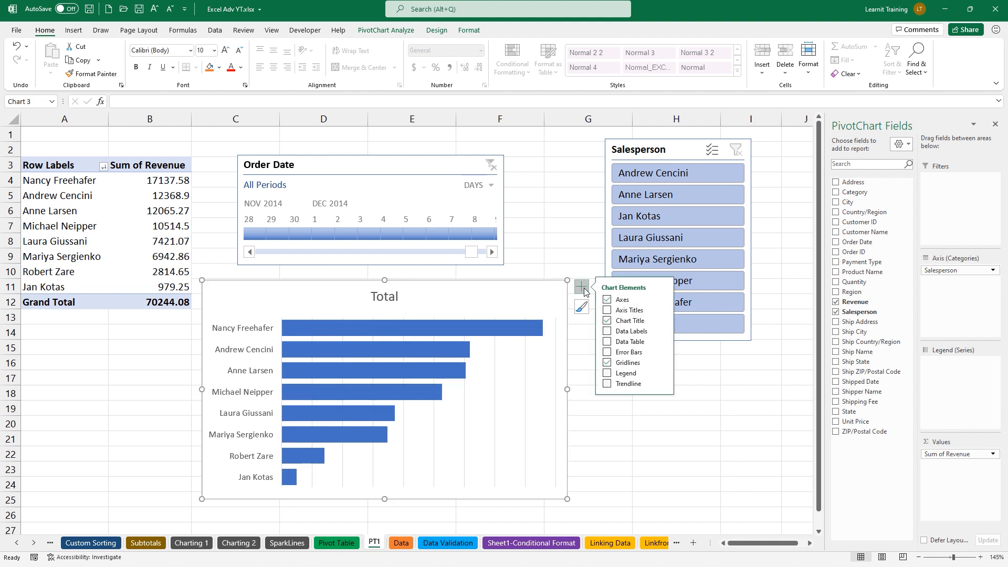
{"action": "left_click", "coordinate": [616, 334]}
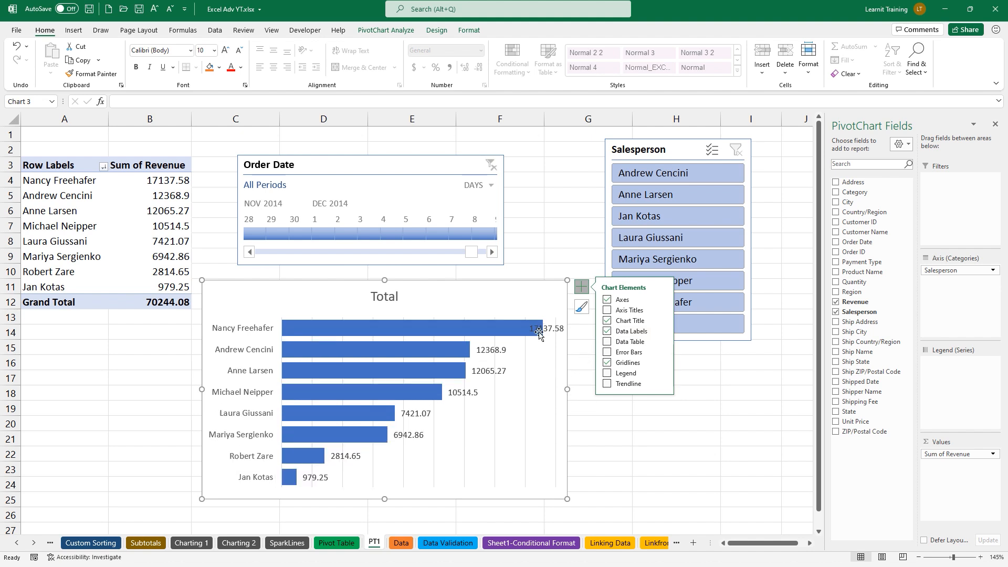
{"action": "left_click", "coordinate": [505, 344]}
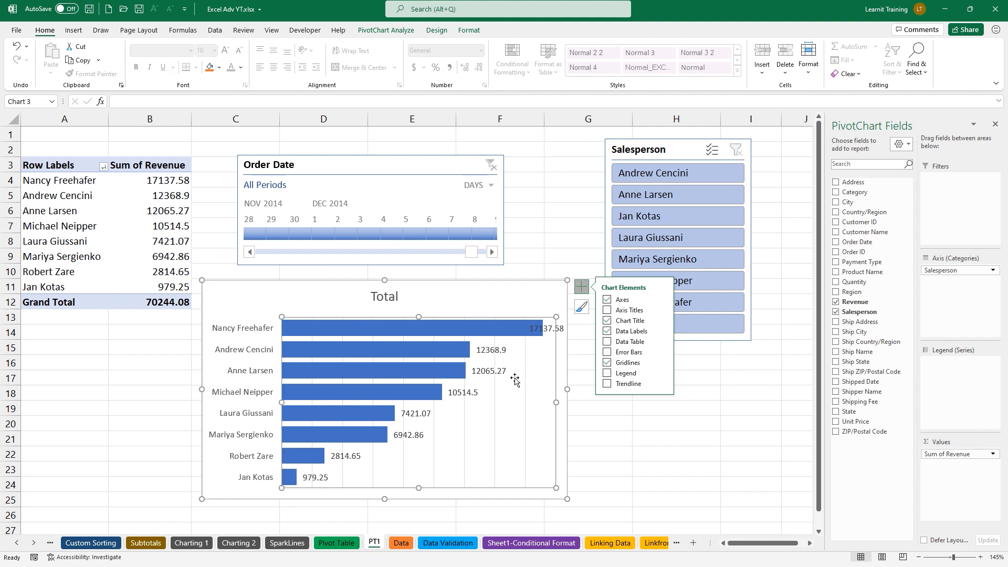
{"action": "left_click_drag", "start_coordinate": [556, 317], "coordinate": [536, 329]}
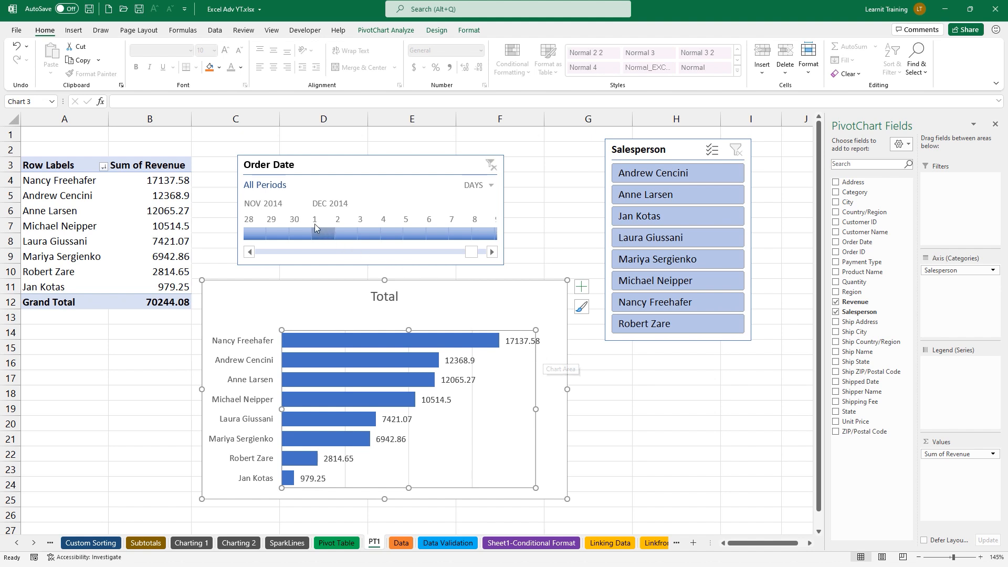
{"action": "left_click", "coordinate": [187, 197]}
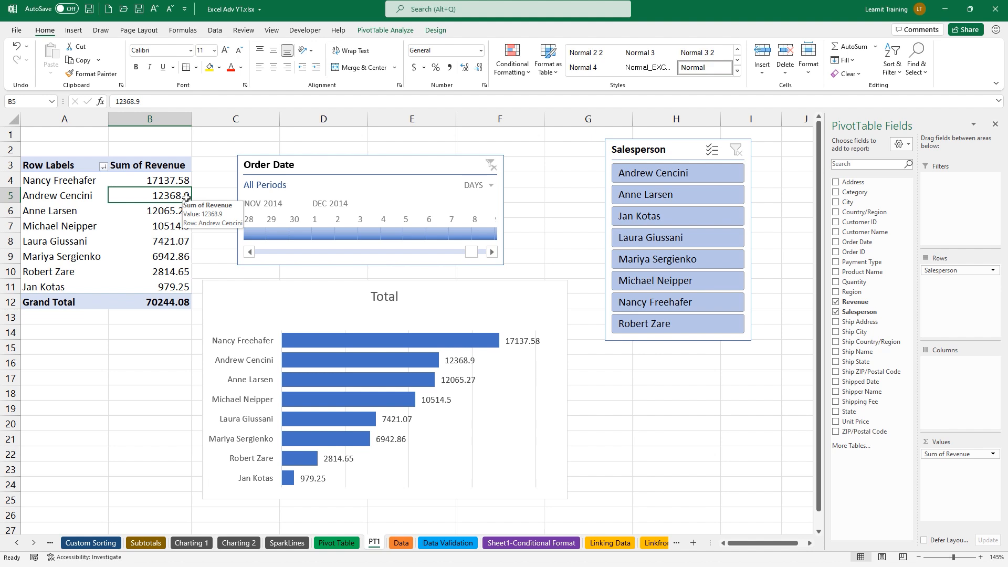
Format the Sum of Revenue field as Currency with 0 decimal places
{"action": "right_click", "coordinate": [187, 199]}
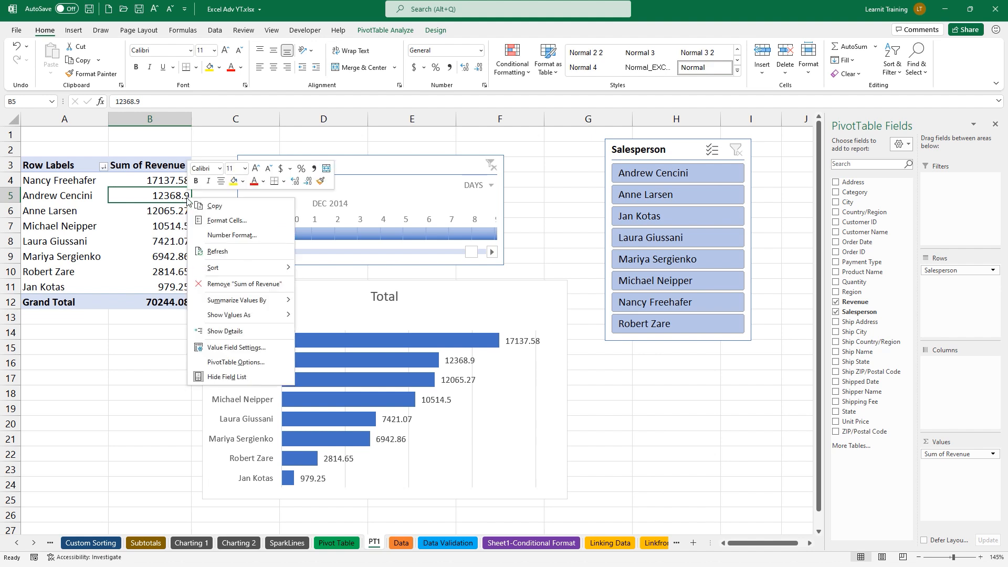
{"action": "left_click", "coordinate": [215, 237]}
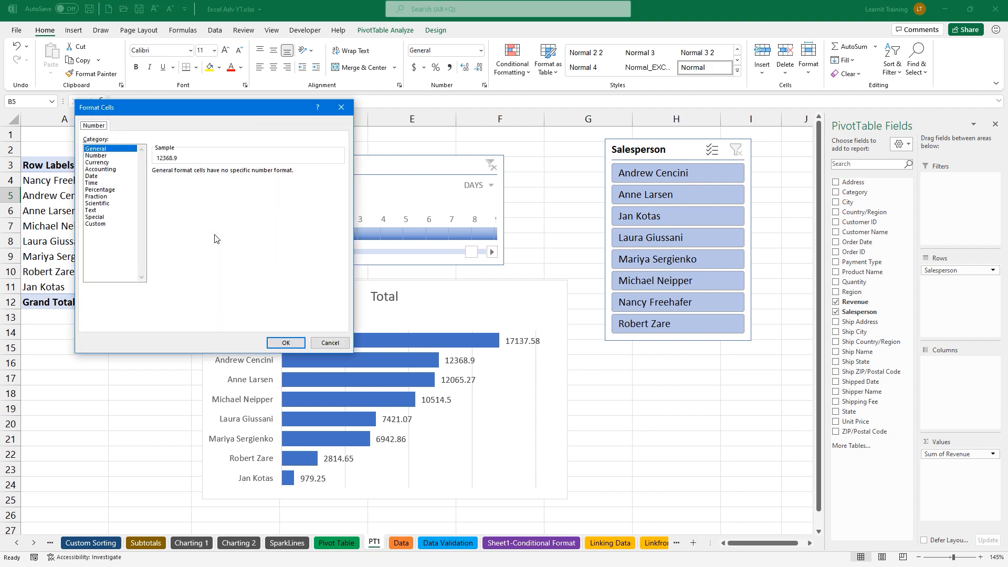
{"action": "left_click", "coordinate": [129, 163]}
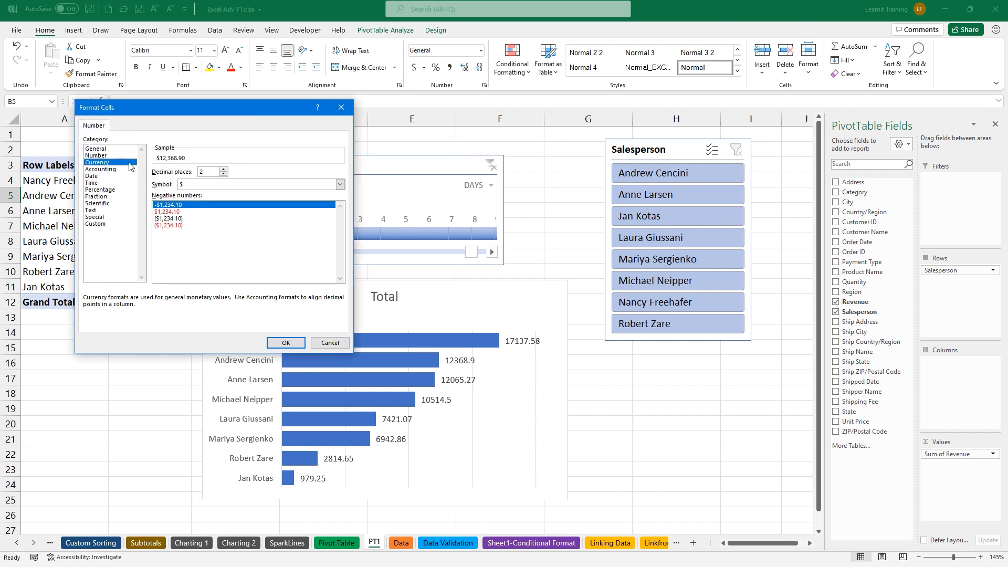
{"action": "left_click", "coordinate": [226, 175]}
{"action": "left_click", "coordinate": [224, 175]}
{"action": "left_click", "coordinate": [286, 341]}
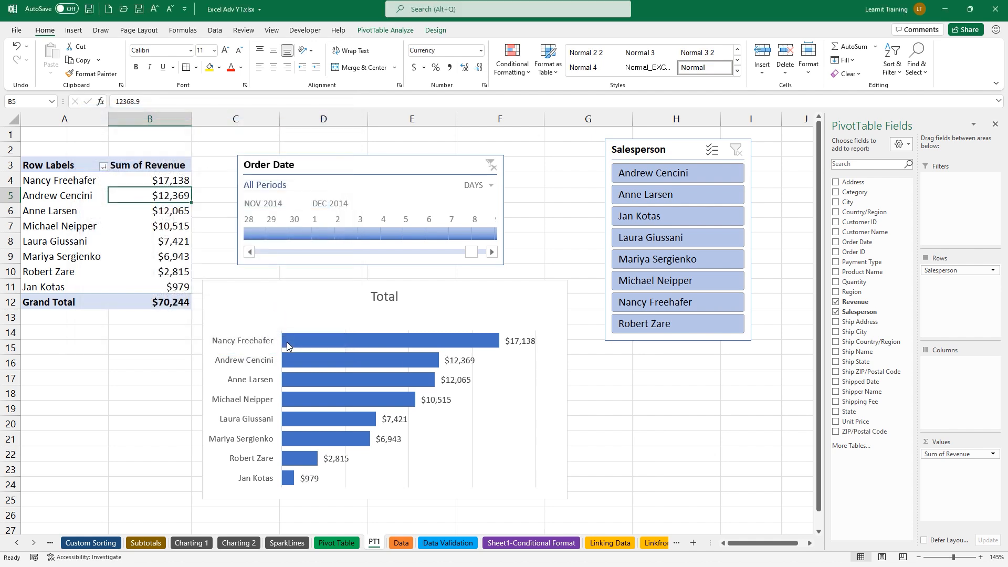
{"action": "mouse_move", "coordinate": [287, 344]}
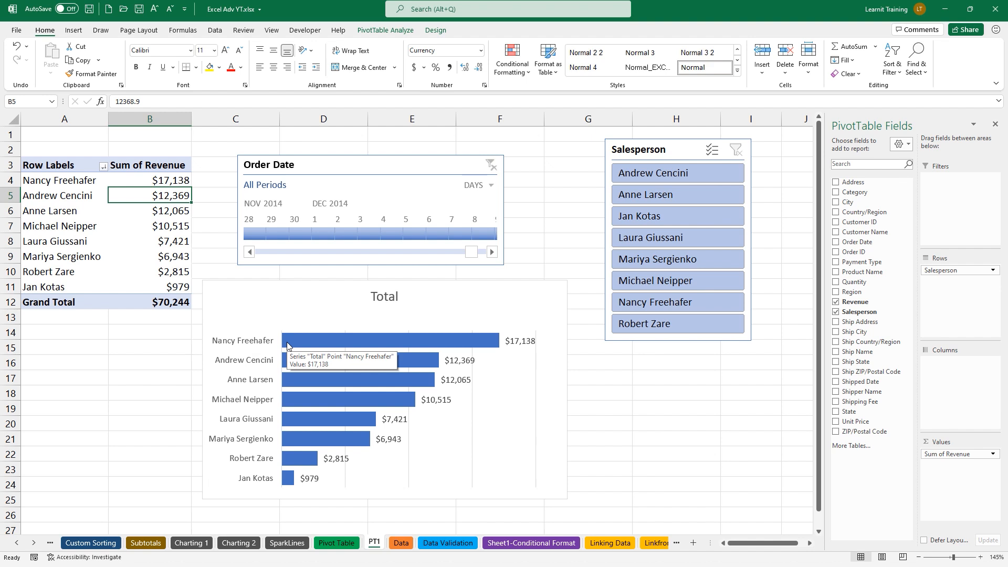
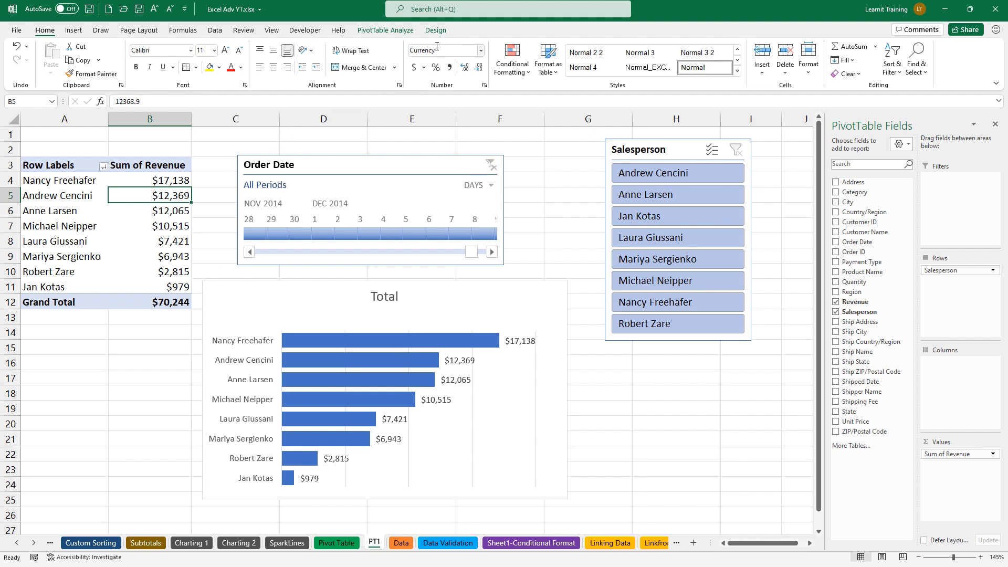
Try the Outline and Tabular report layouts, then return the pivot table to Compact Form
{"action": "left_click", "coordinate": [435, 30]}
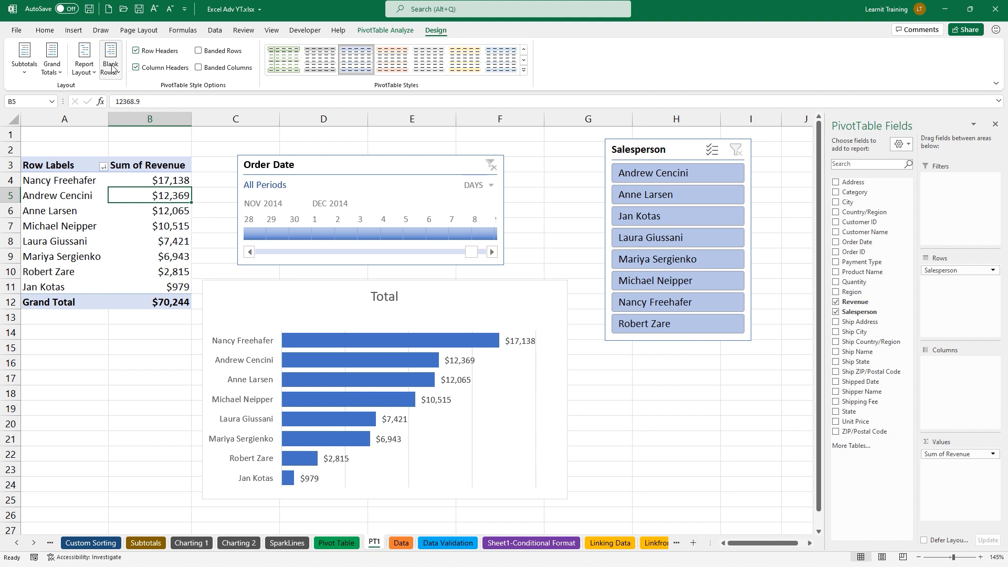
{"action": "left_click", "coordinate": [89, 70]}
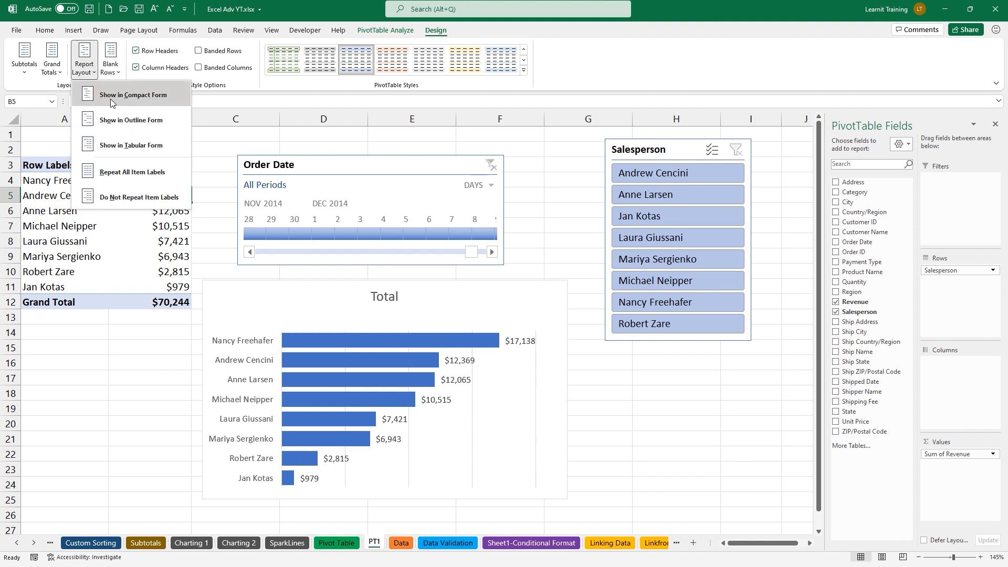
{"action": "left_click", "coordinate": [130, 123]}
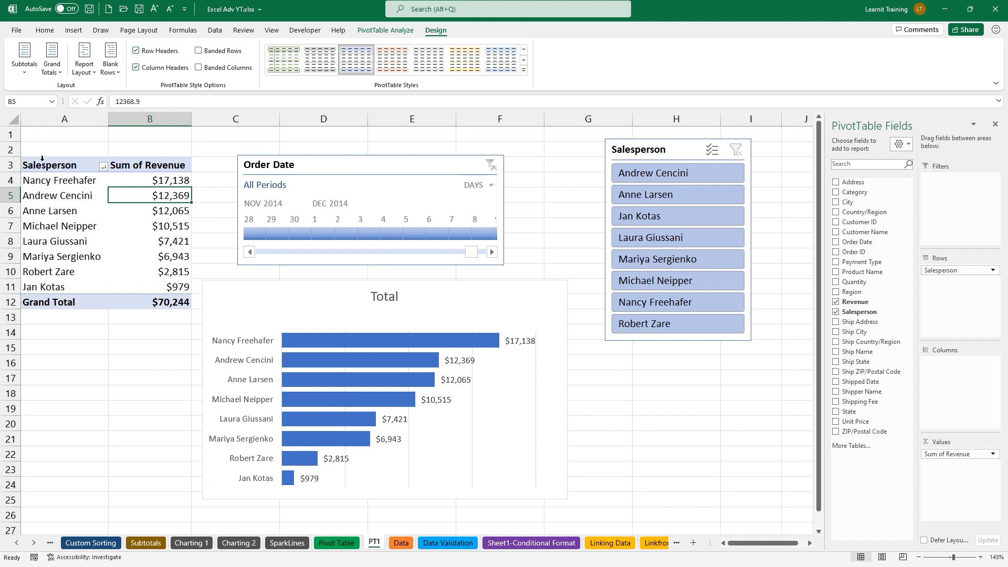
{"action": "left_click", "coordinate": [95, 73]}
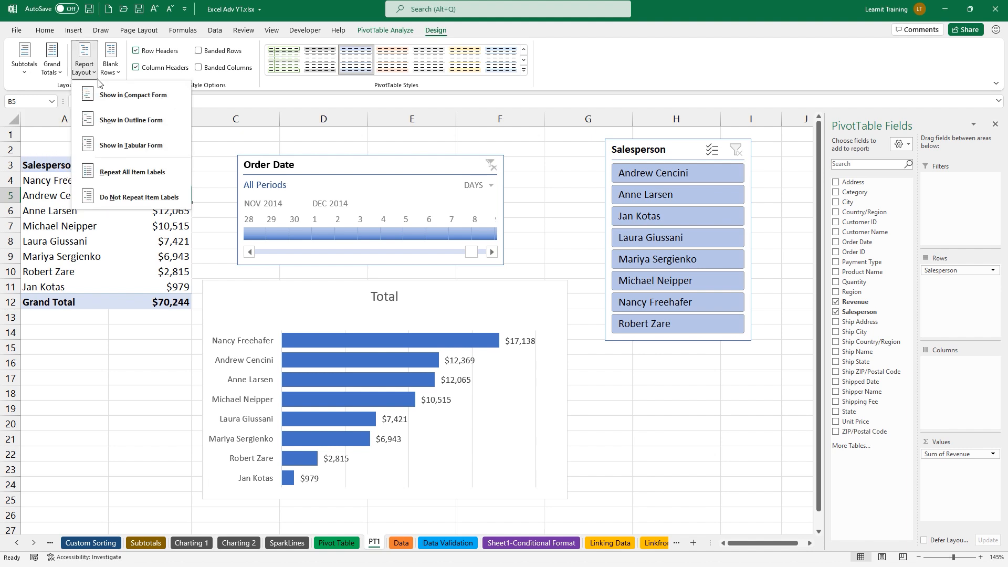
{"action": "left_click", "coordinate": [143, 145]}
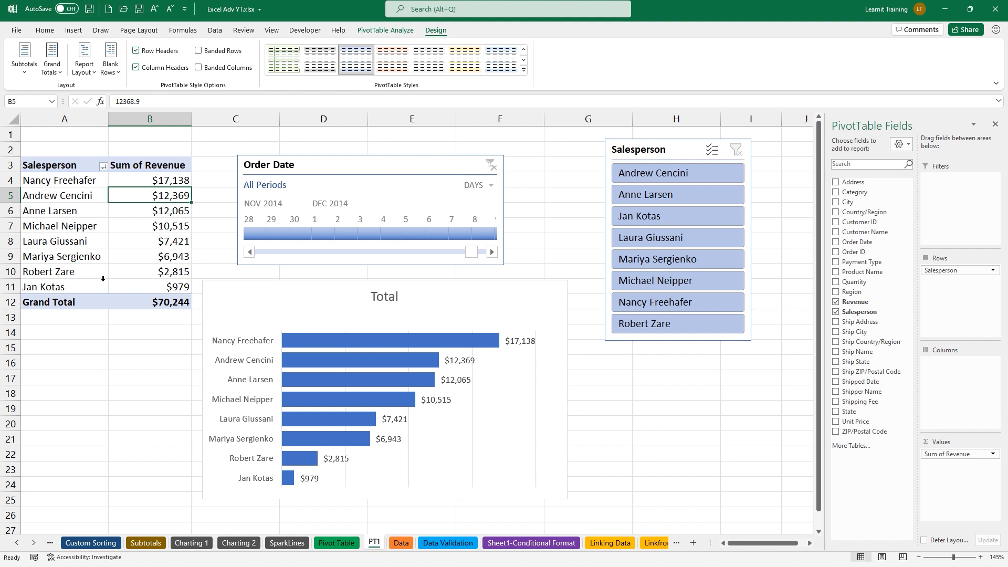
{"action": "left_click", "coordinate": [84, 65]}
{"action": "left_click", "coordinate": [121, 95]}
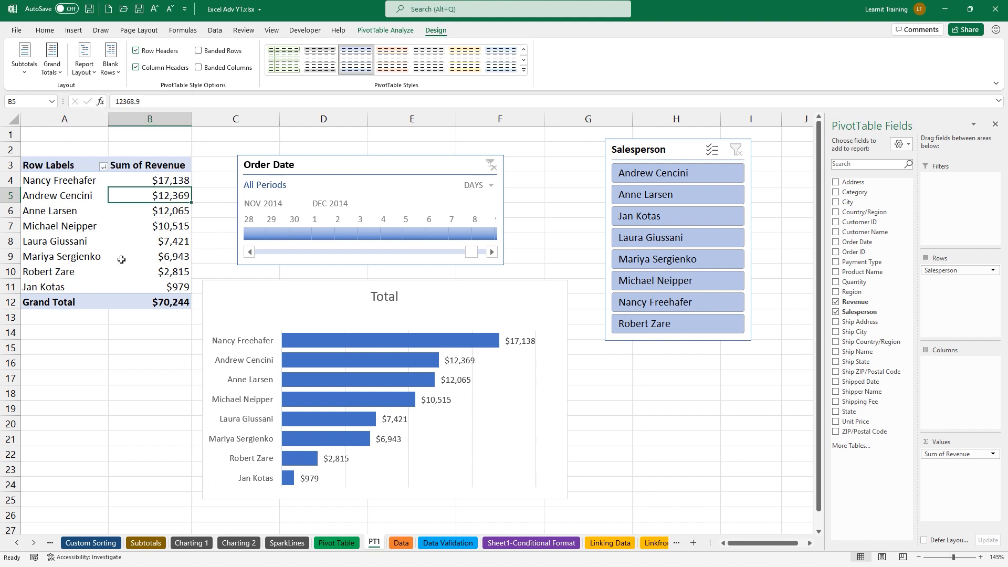
Set Grand Totals to Off for Rows and Columns, then go to the File start page
{"action": "mouse_move", "coordinate": [149, 221]}
{"action": "left_click", "coordinate": [52, 66]}
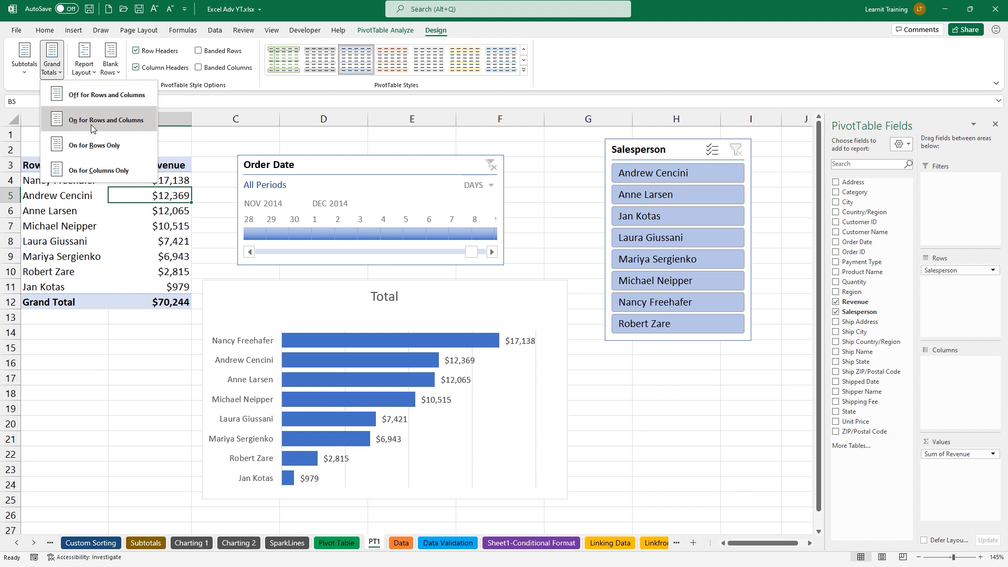
{"action": "left_click", "coordinate": [71, 95]}
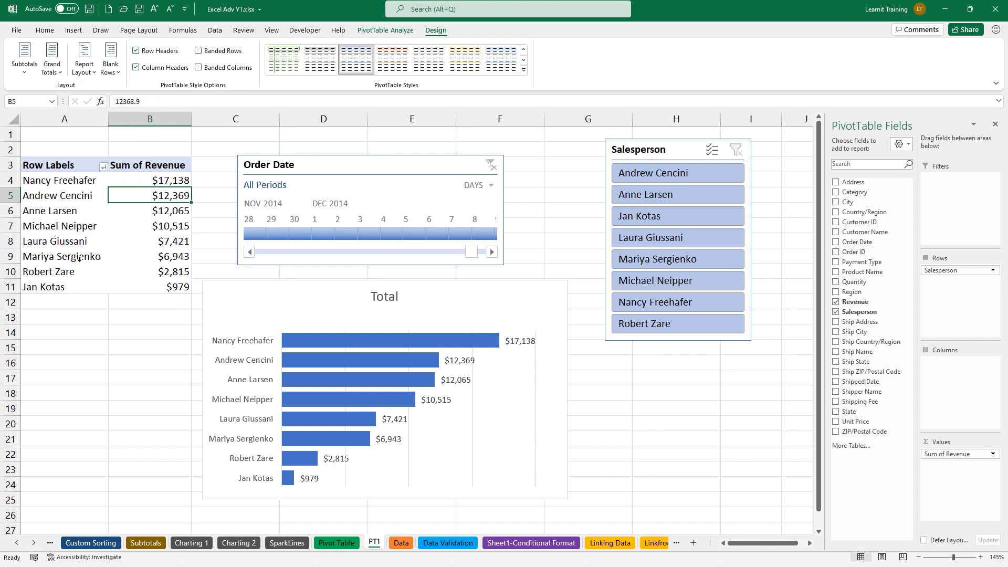
{"action": "left_click", "coordinate": [52, 62]}
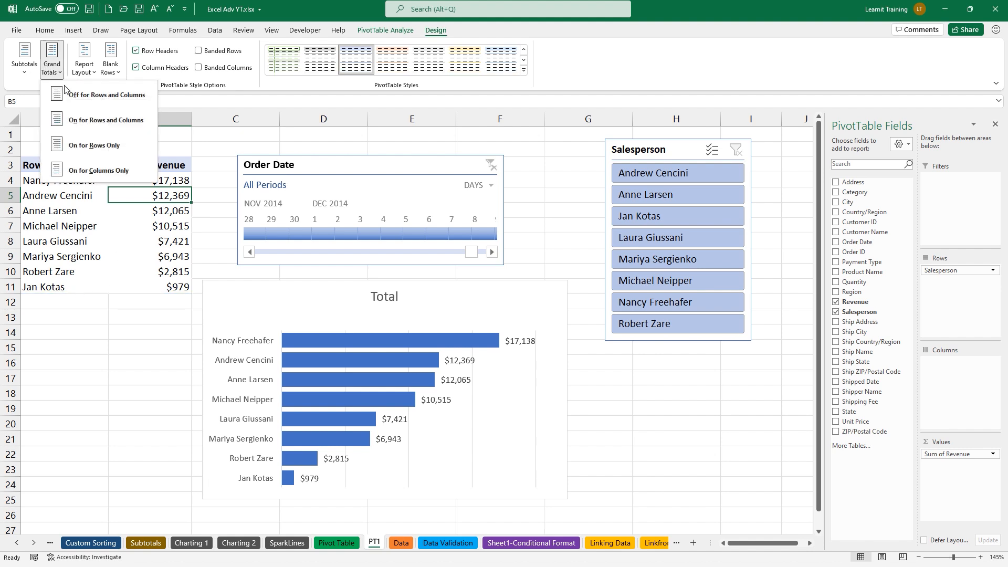
{"action": "left_click", "coordinate": [116, 124]}
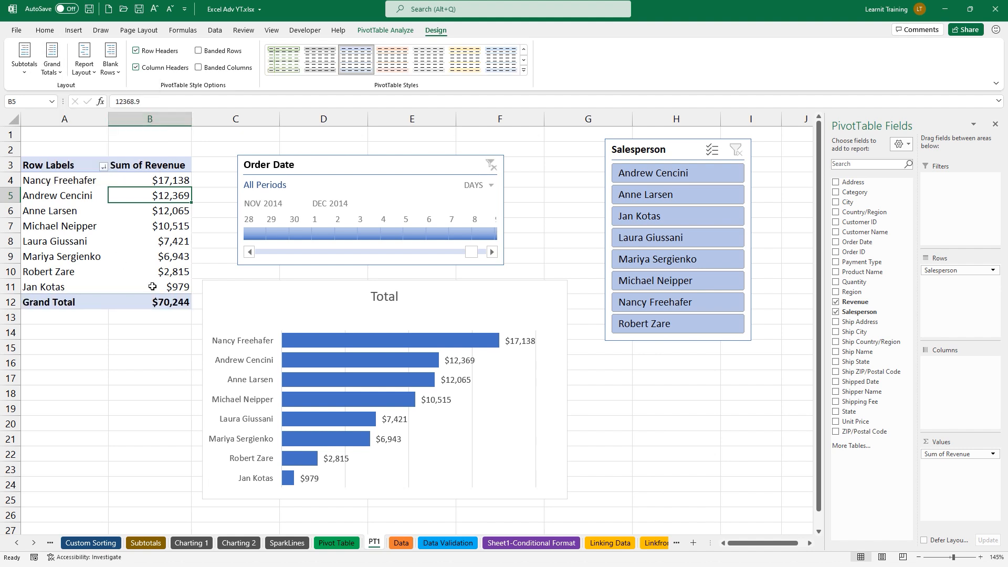
{"action": "left_click", "coordinate": [24, 57]}
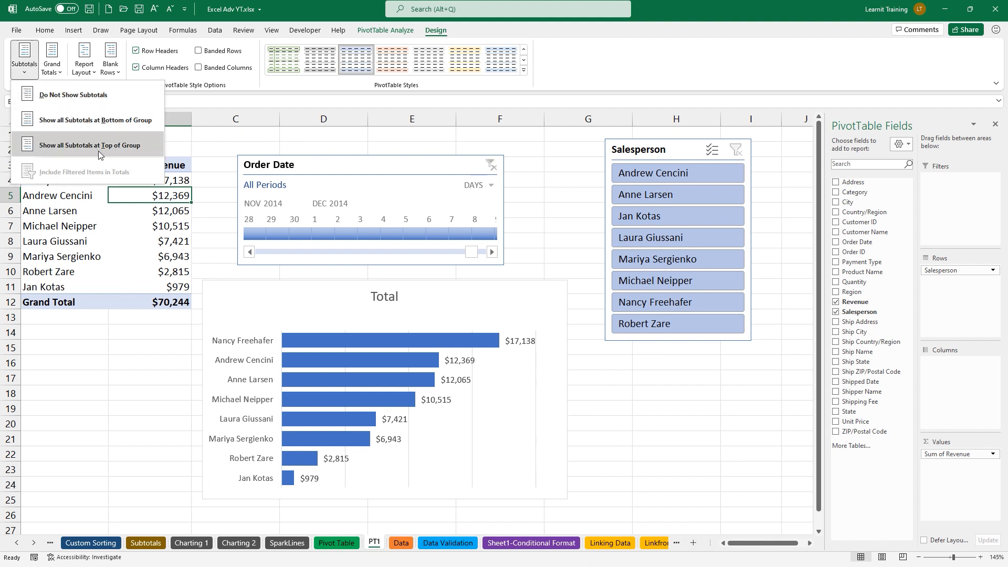
{"action": "left_click", "coordinate": [144, 210]}
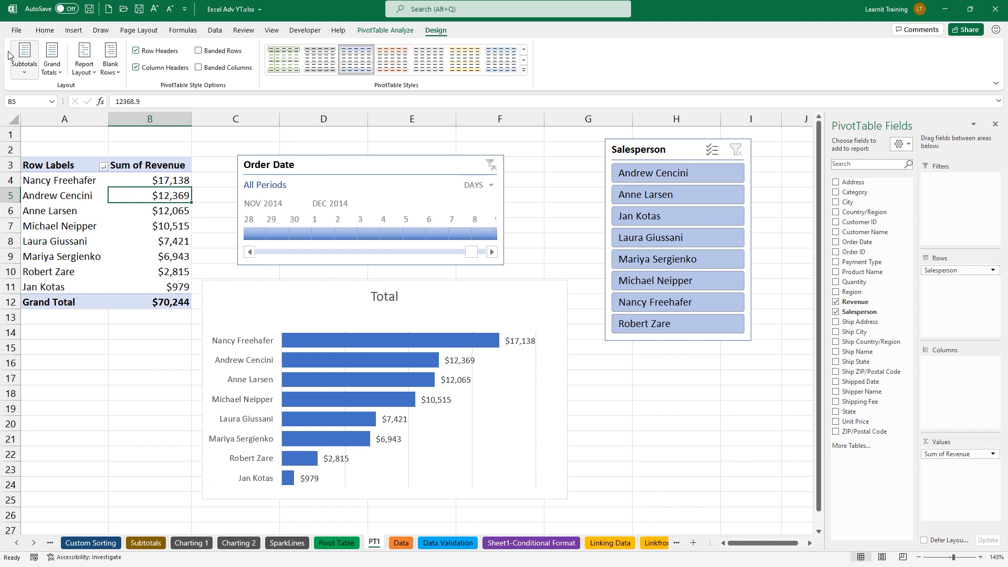
{"action": "left_click", "coordinate": [59, 71]}
{"action": "left_click", "coordinate": [77, 93]}
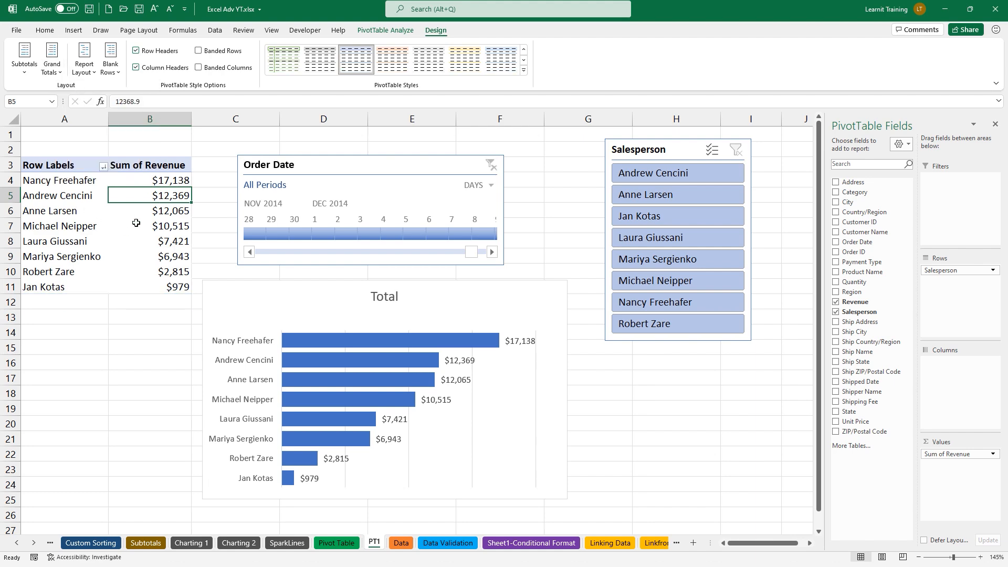
{"action": "left_click", "coordinate": [17, 29]}
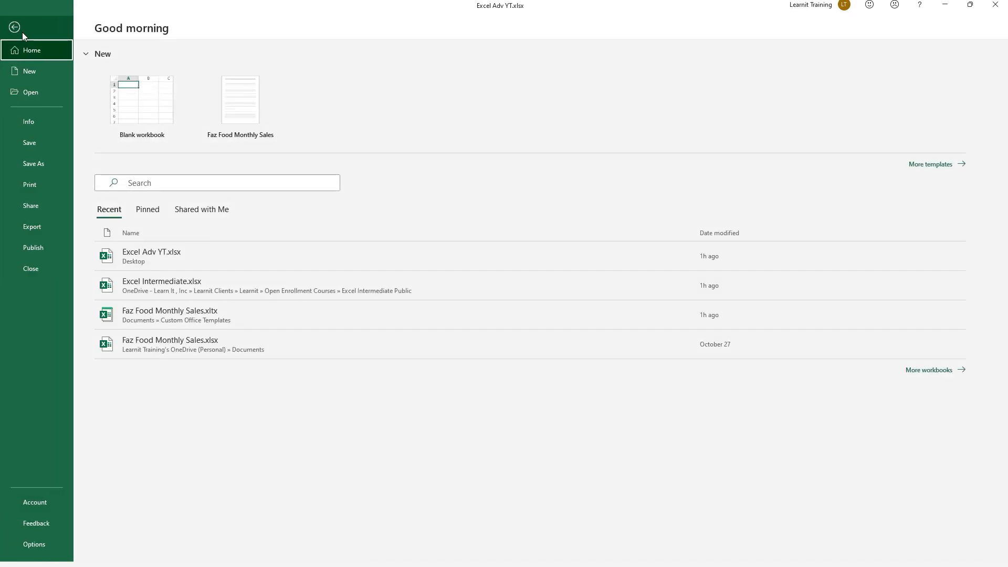
In Excel Options > Data, reset the default PivotTable layout to Excel Default and apply
{"action": "left_click", "coordinate": [26, 539]}
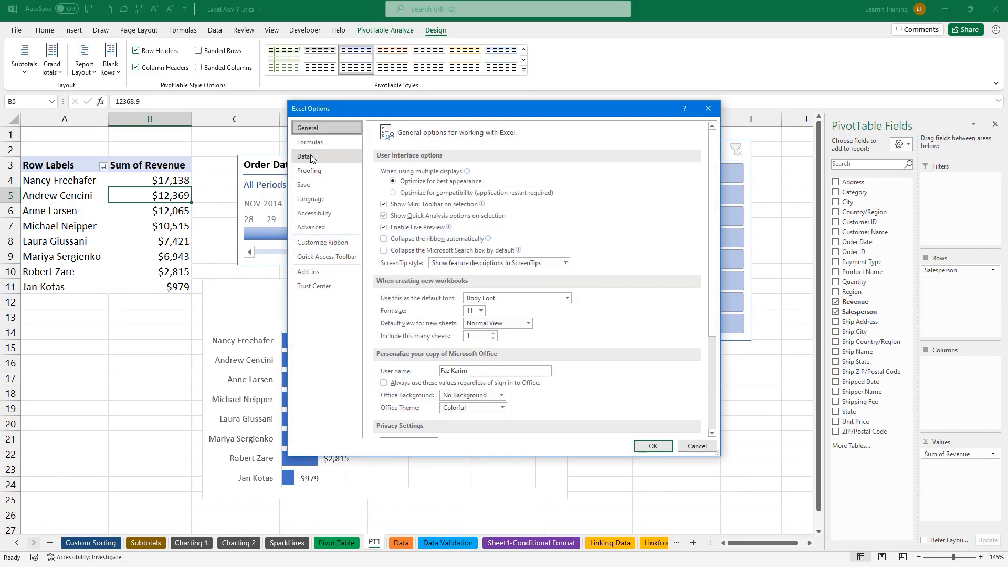
{"action": "left_click", "coordinate": [308, 159]}
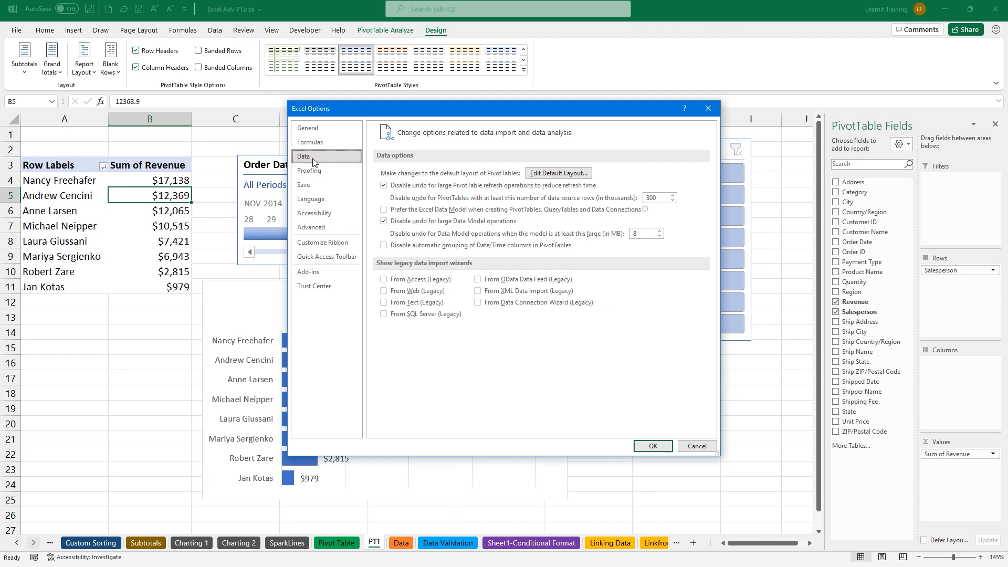
{"action": "left_click", "coordinate": [550, 174]}
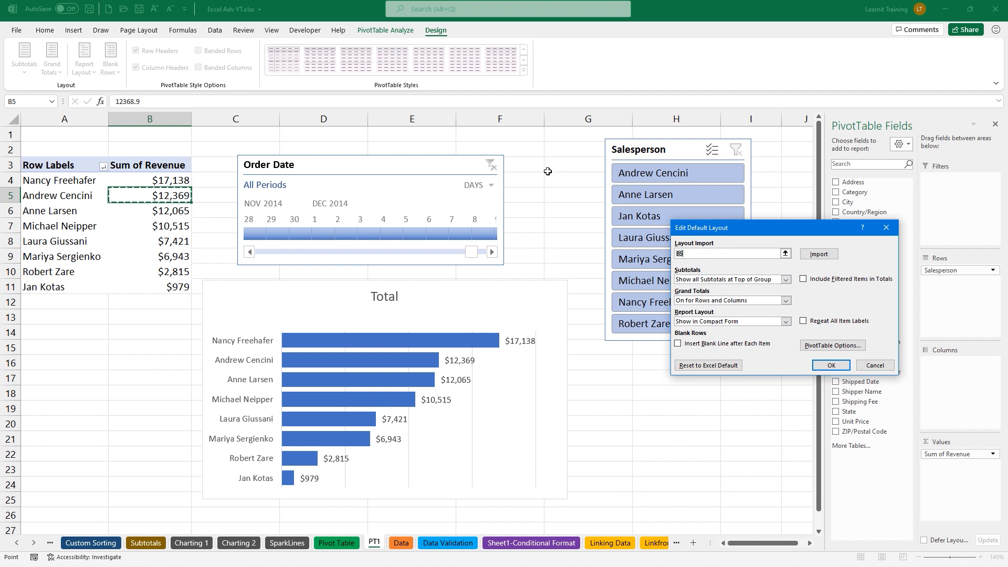
{"action": "left_click", "coordinate": [165, 222]}
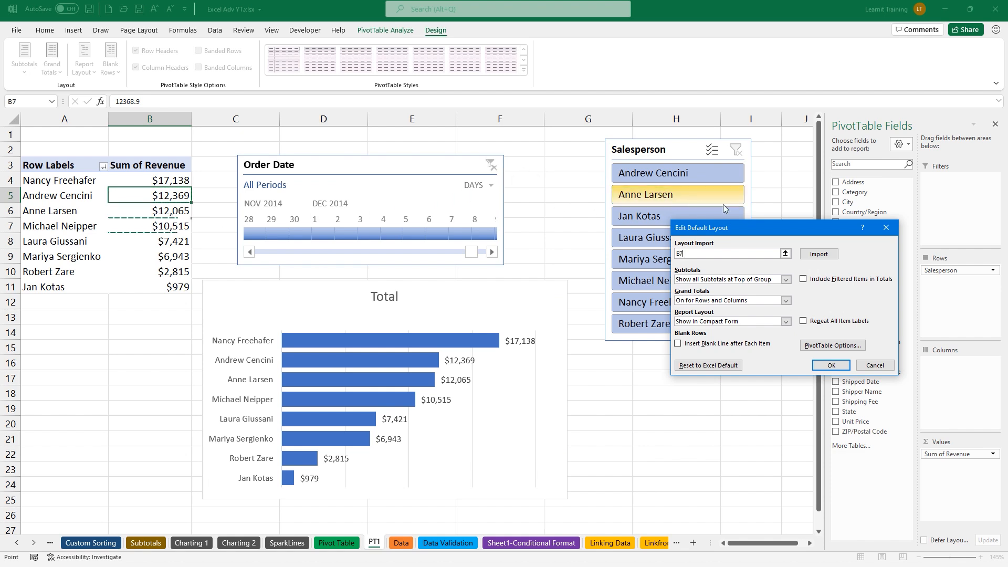
{"action": "left_click", "coordinate": [817, 254]}
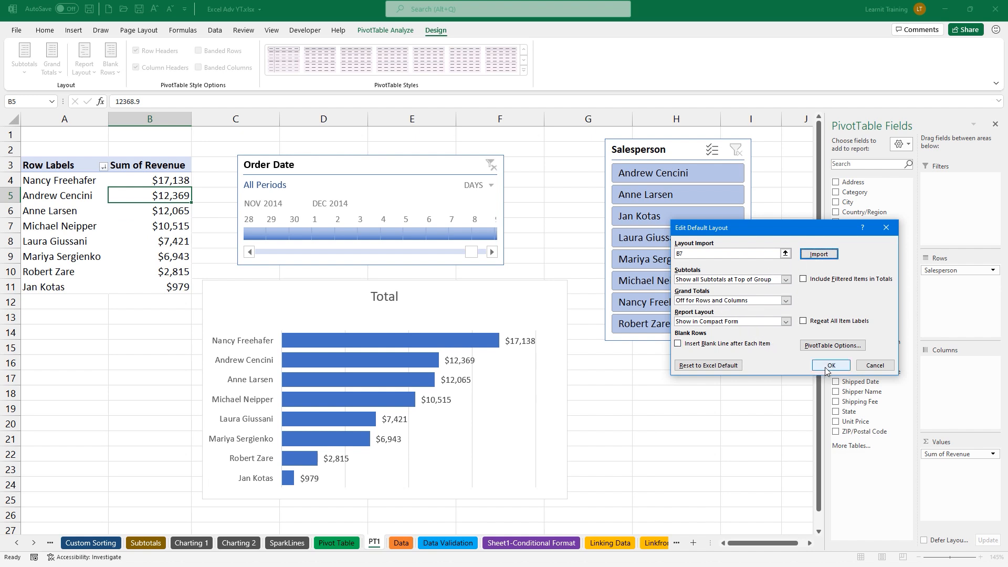
{"action": "left_click", "coordinate": [714, 366]}
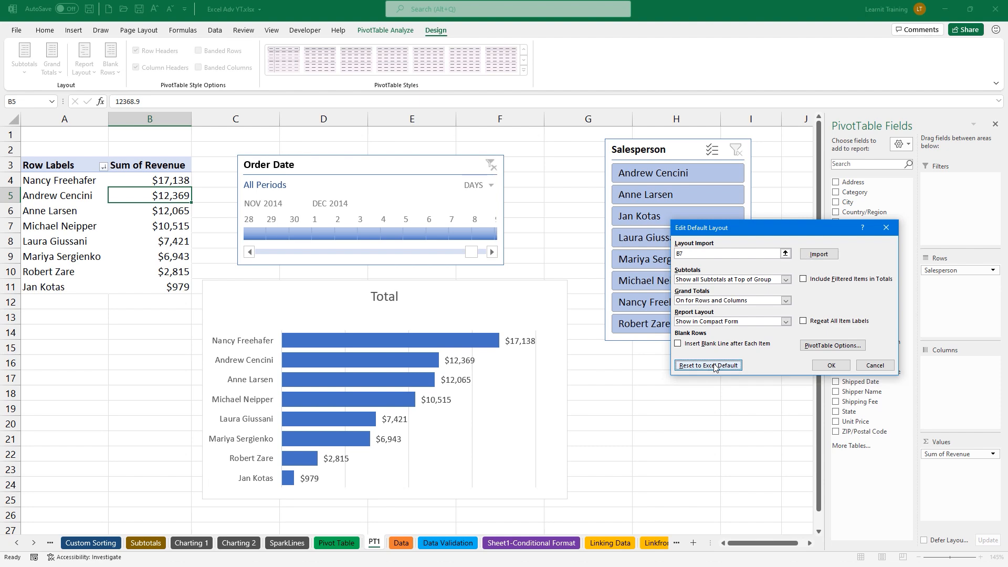
{"action": "left_click", "coordinate": [831, 365]}
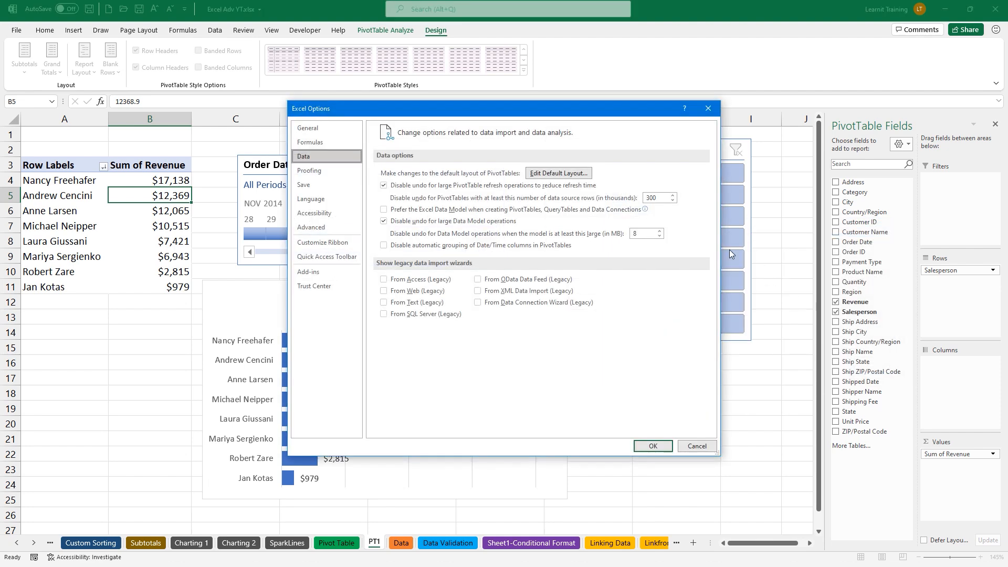
{"action": "left_click", "coordinate": [558, 173]}
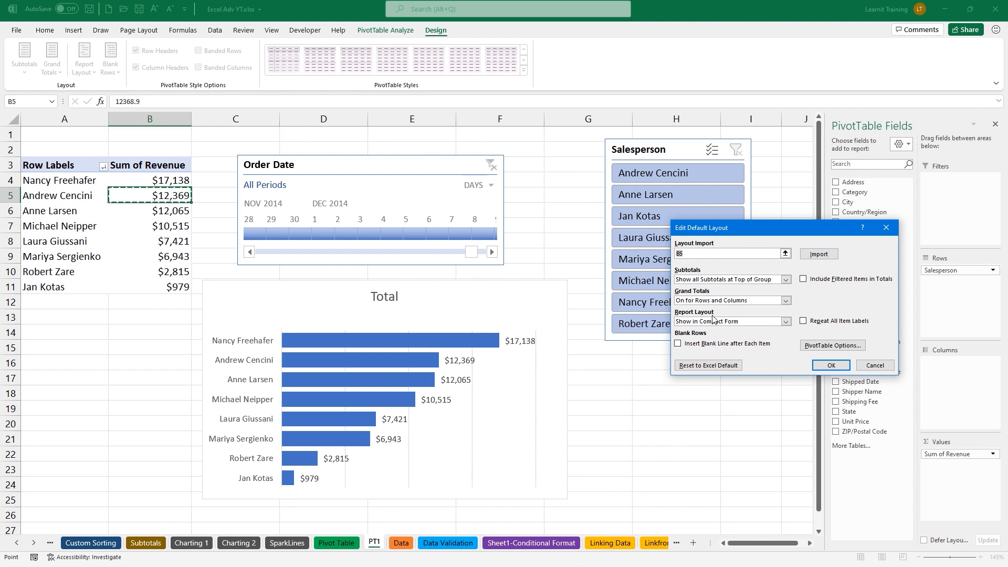
{"action": "left_click", "coordinate": [724, 364]}
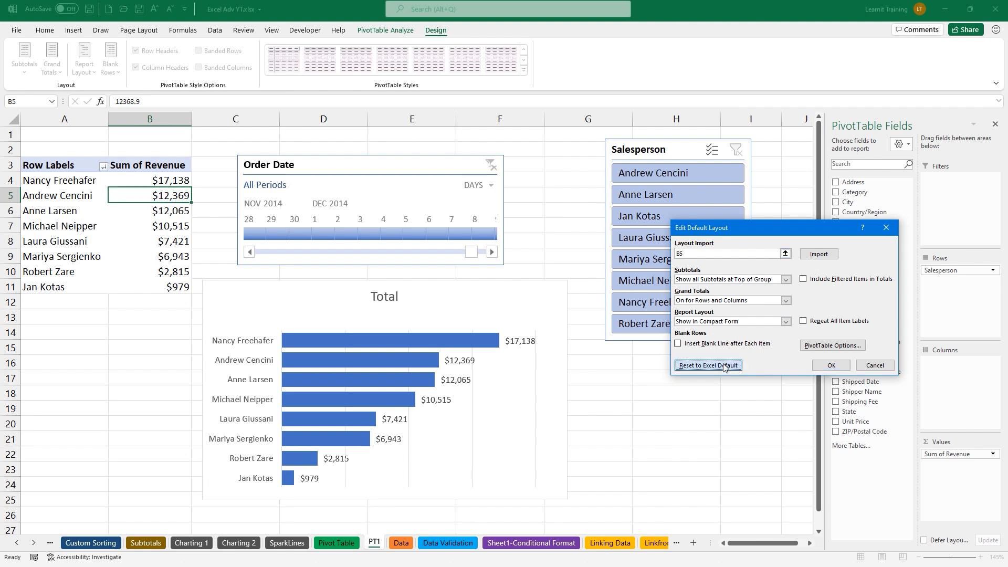
{"action": "left_click", "coordinate": [831, 365]}
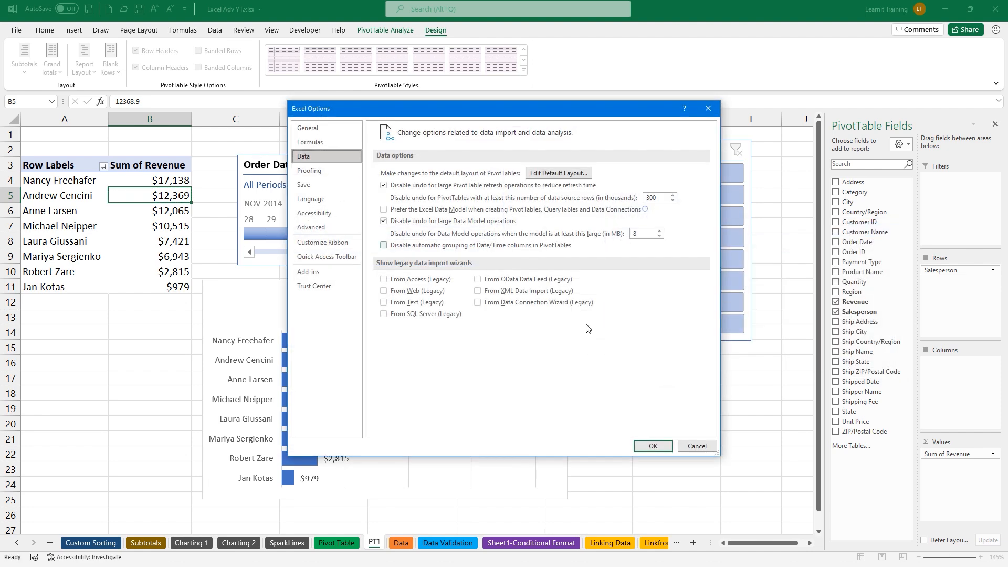
{"action": "left_click", "coordinate": [655, 448]}
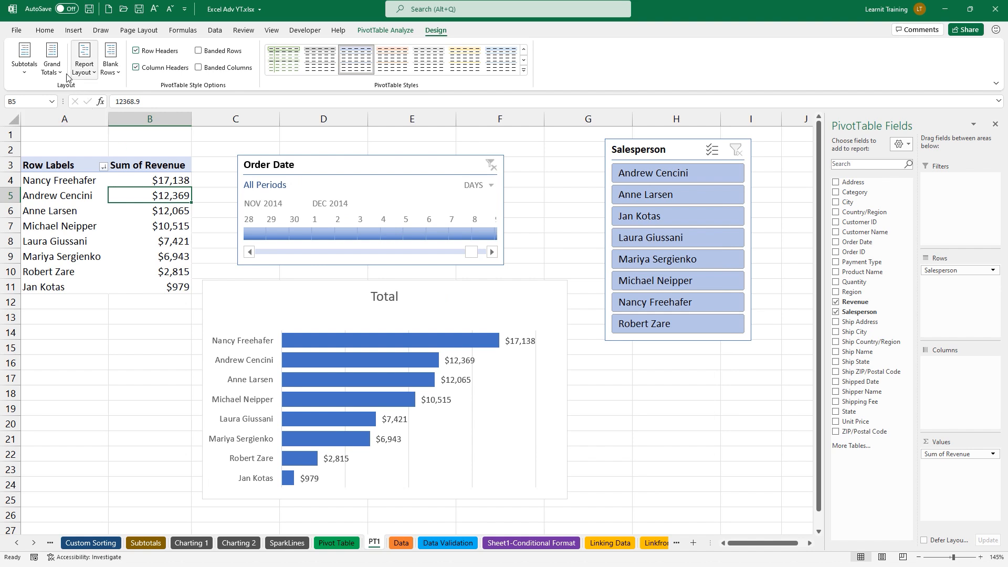
Turn the pivot's Grand Totals back on, then switch to the Complete Data sheet
{"action": "left_click", "coordinate": [52, 59]}
{"action": "left_click", "coordinate": [89, 107]}
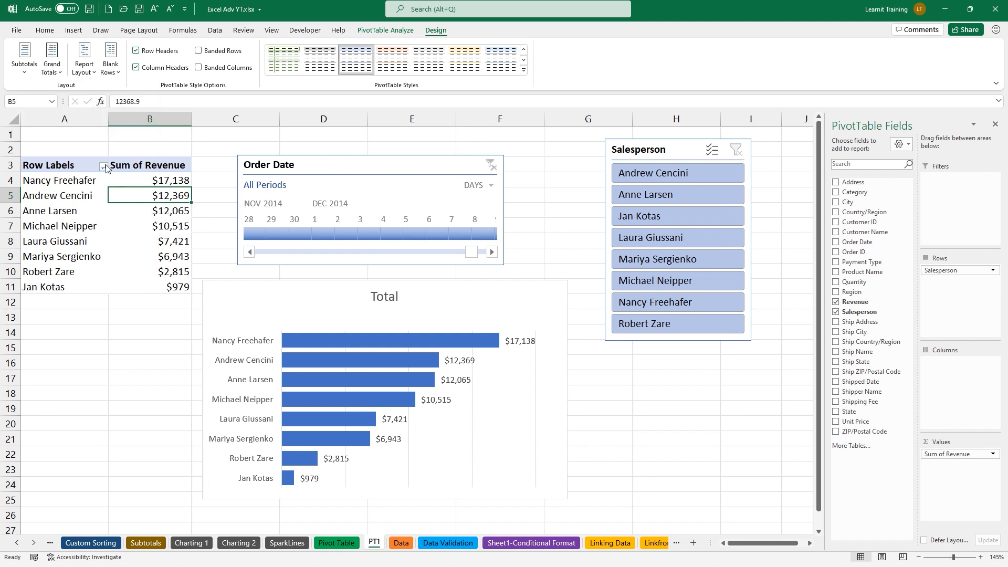
{"action": "left_click", "coordinate": [62, 76]}
{"action": "left_click", "coordinate": [90, 115]}
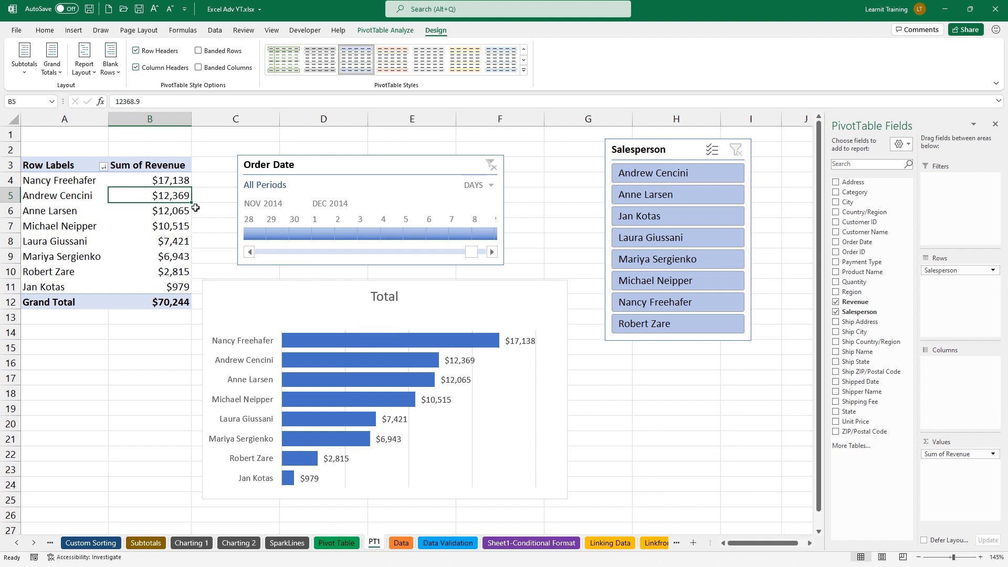
{"action": "mouse_move", "coordinate": [173, 214]}
{"action": "left_click_drag", "start_coordinate": [722, 542], "coordinate": [802, 542]}
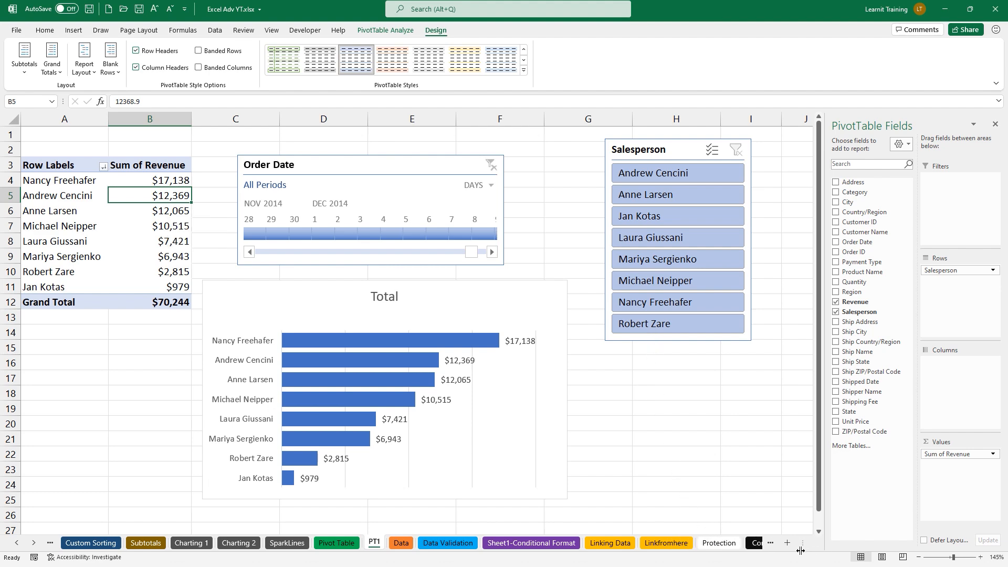
{"action": "left_click", "coordinate": [754, 544]}
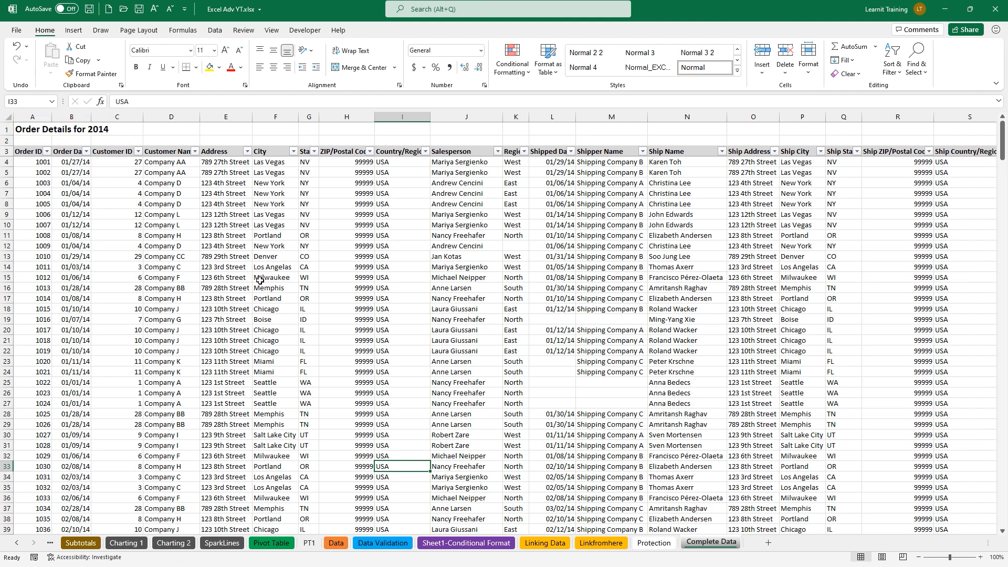
Convert the Complete Data order list to a table named TCompleteData, then return to PT1
{"action": "left_click", "coordinate": [310, 542]}
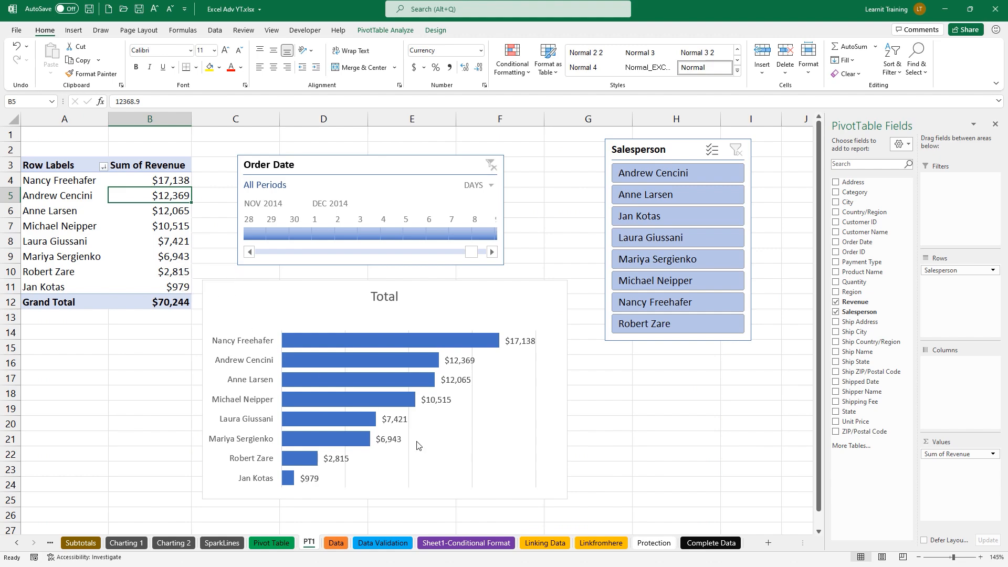
{"action": "left_click", "coordinate": [709, 544]}
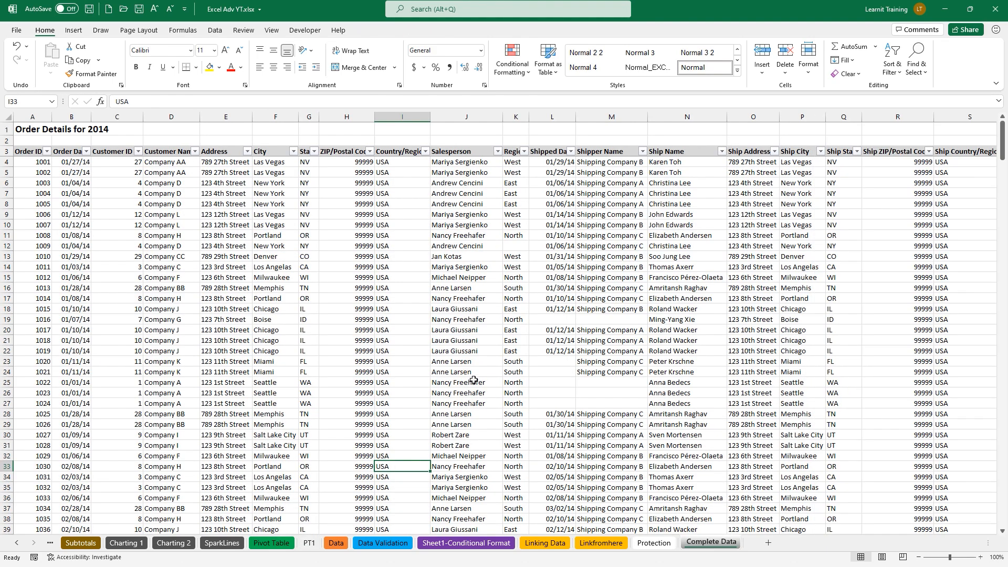
{"action": "key", "text": "ctrl+t"}
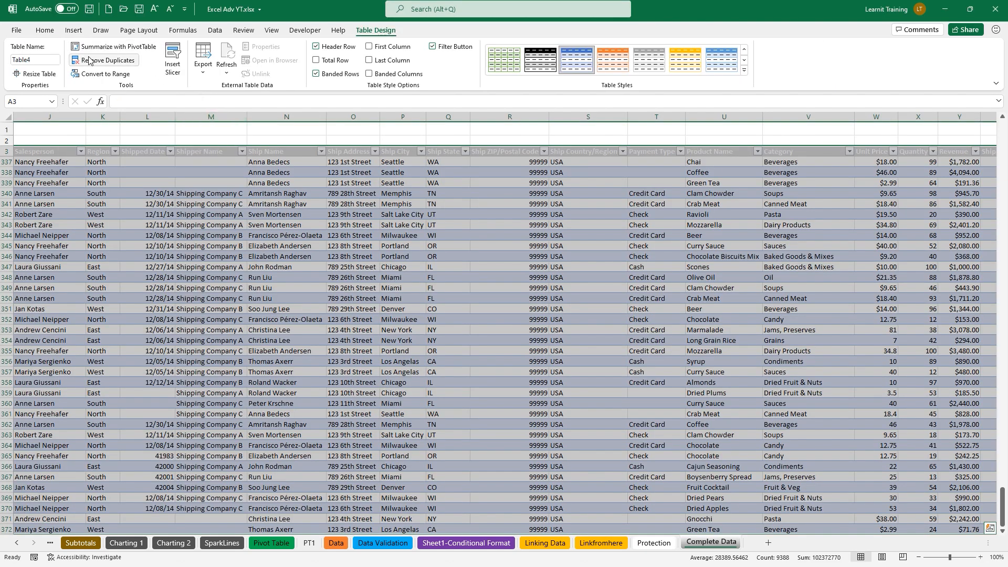
{"action": "left_click", "coordinate": [56, 62]}
{"action": "key", "text": "BackSpace"}
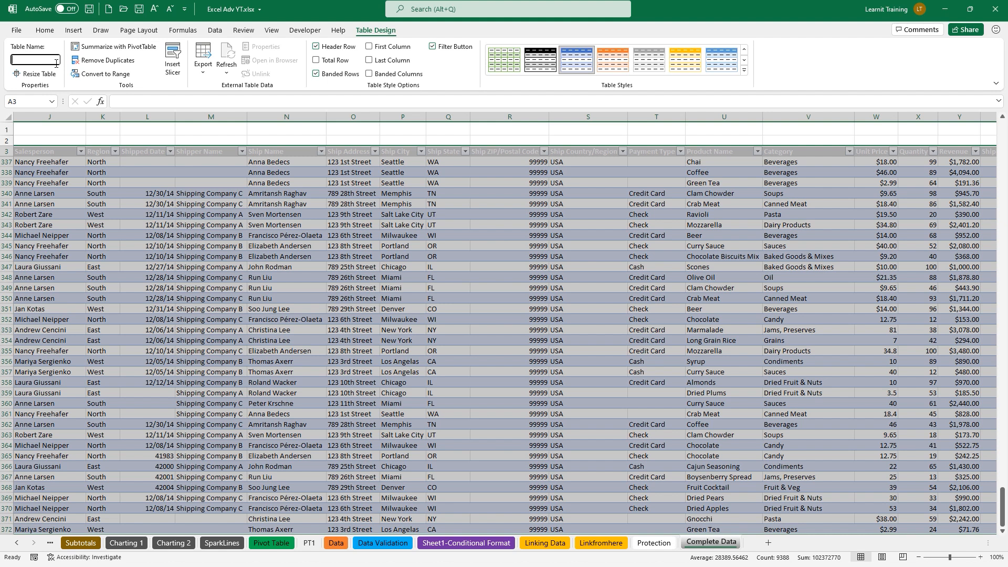
{"action": "type", "text": "leteData"}
{"action": "key", "text": "Return"}
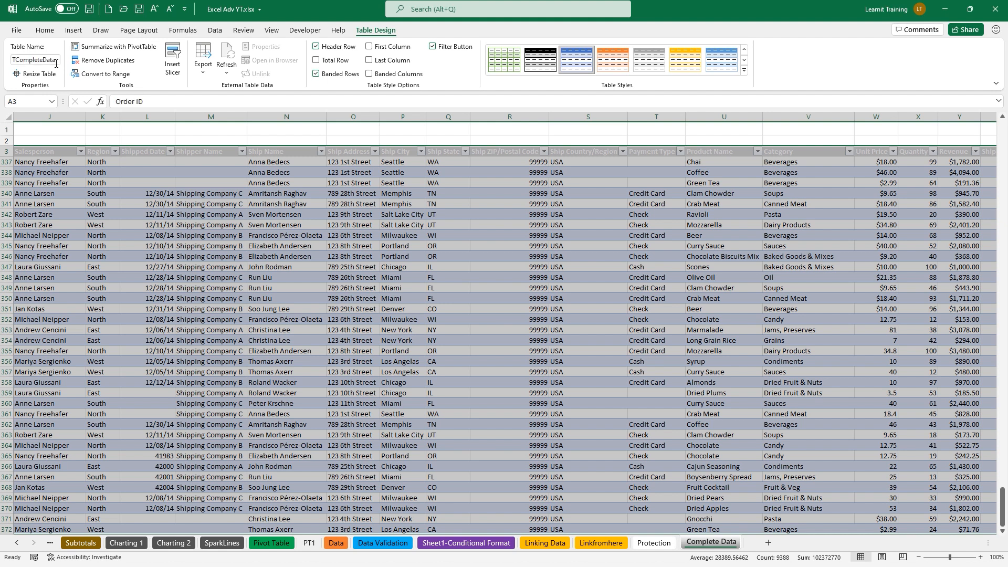
{"action": "left_click", "coordinate": [309, 543]}
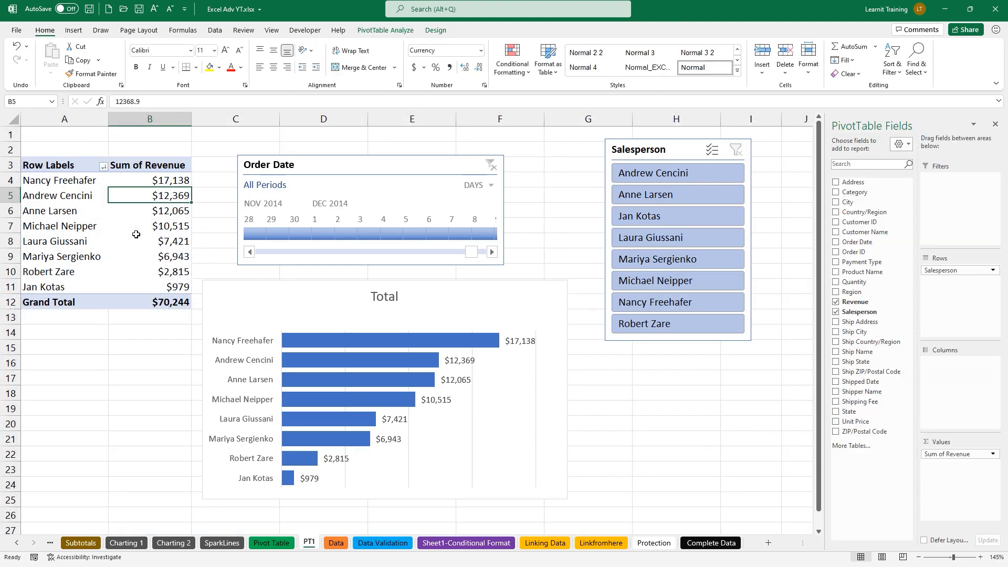
Change the PT1 pivot's data source from TableDataDec14 to TCompleteData
{"action": "left_click", "coordinate": [387, 31]}
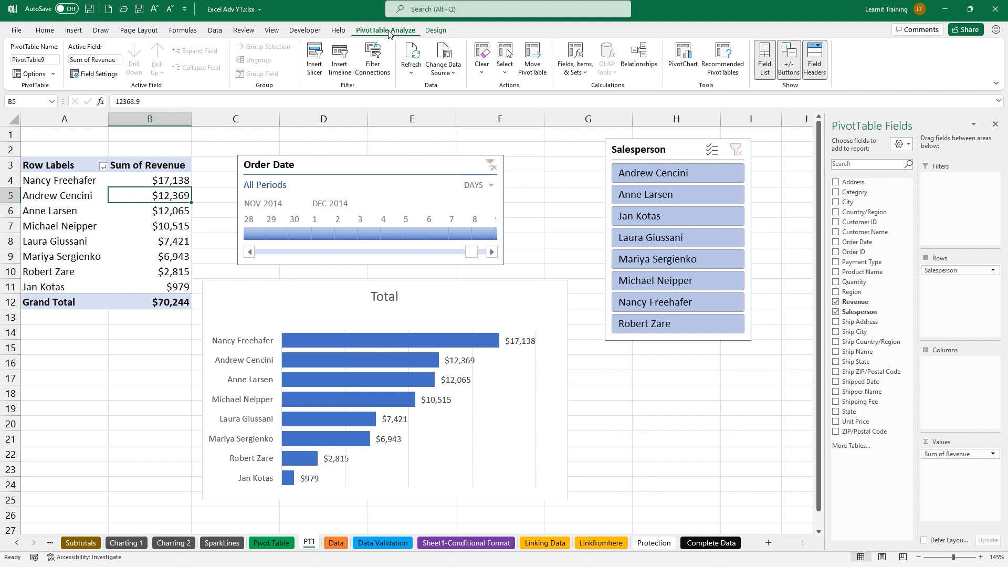
{"action": "left_click", "coordinate": [456, 77]}
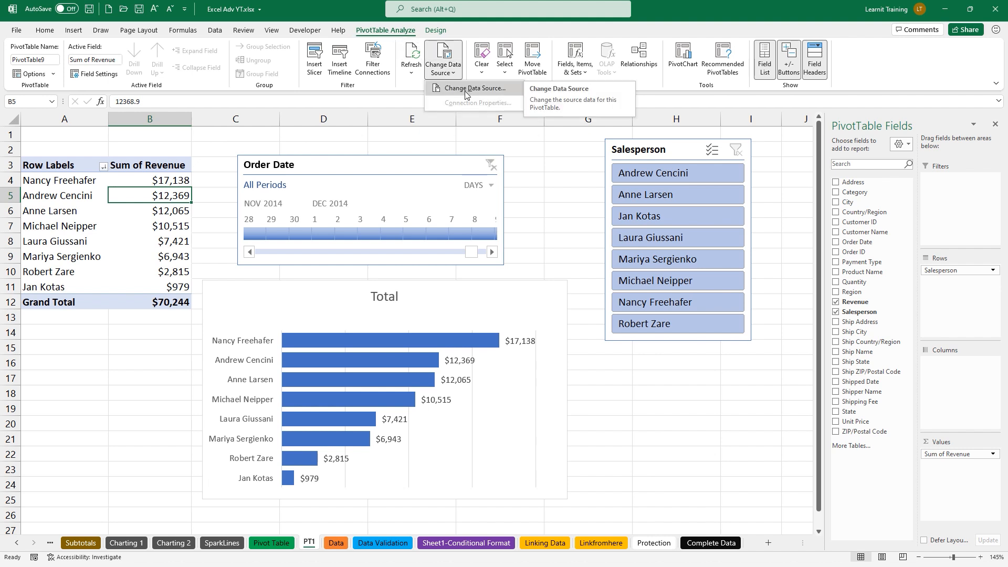
{"action": "left_click", "coordinate": [465, 90]}
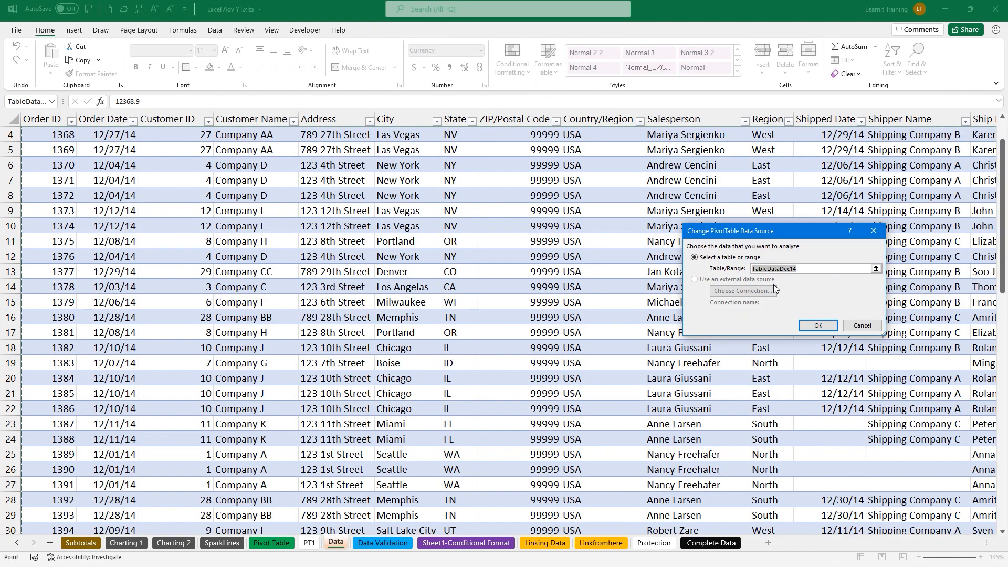
{"action": "key", "text": "BackSpace"}
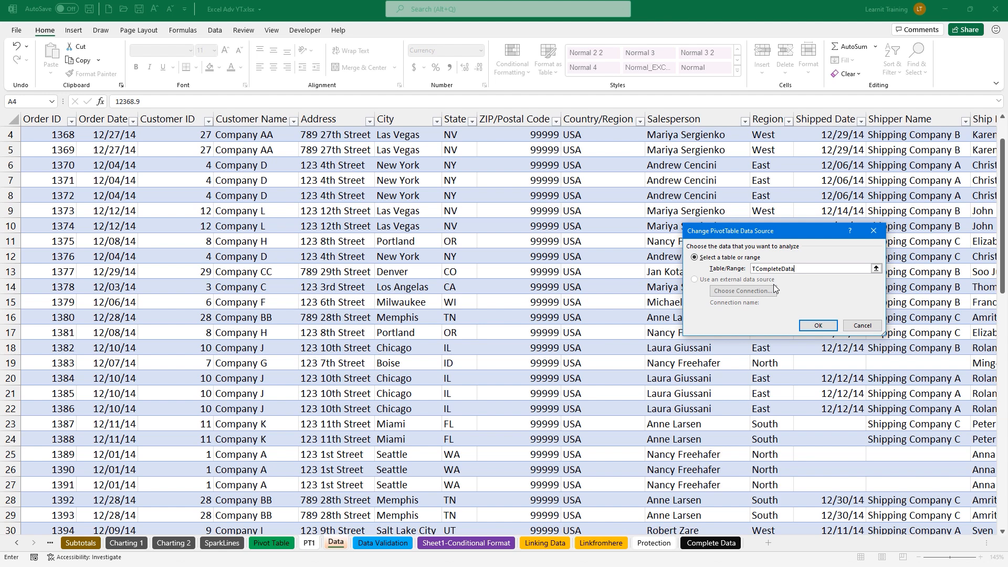
{"action": "left_click", "coordinate": [817, 326]}
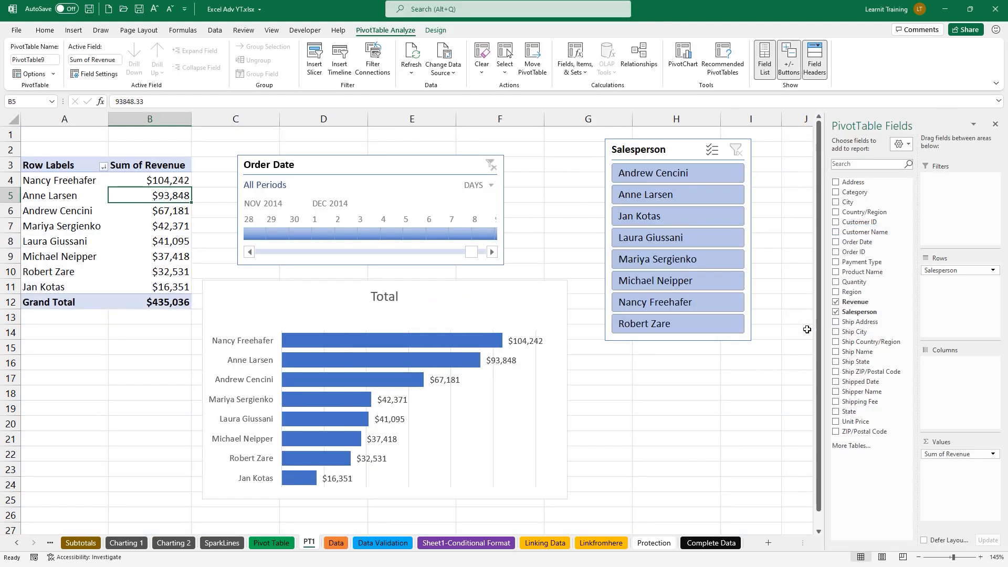
{"action": "left_click_drag", "start_coordinate": [150, 182], "coordinate": [179, 289]}
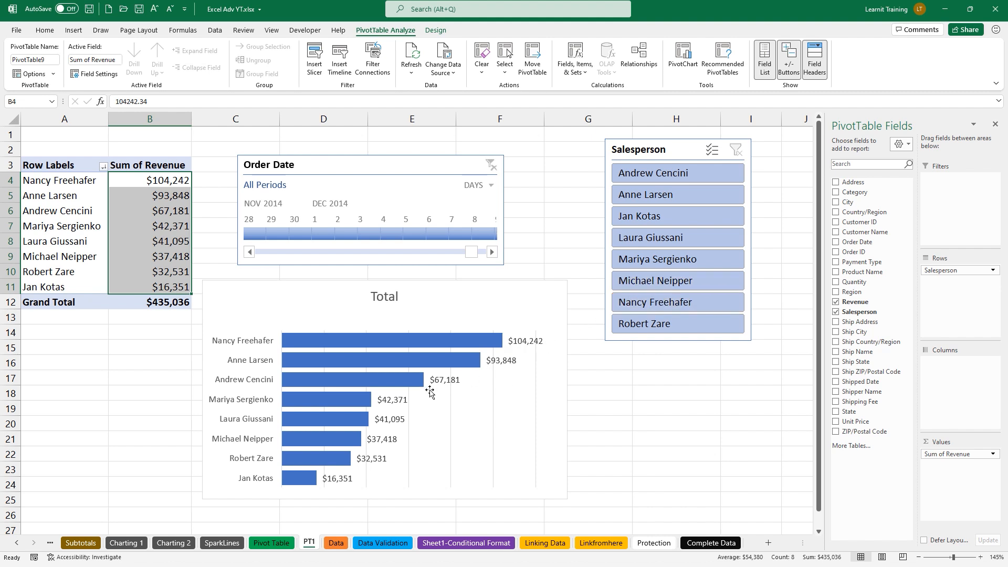
{"action": "left_click", "coordinate": [587, 419]}
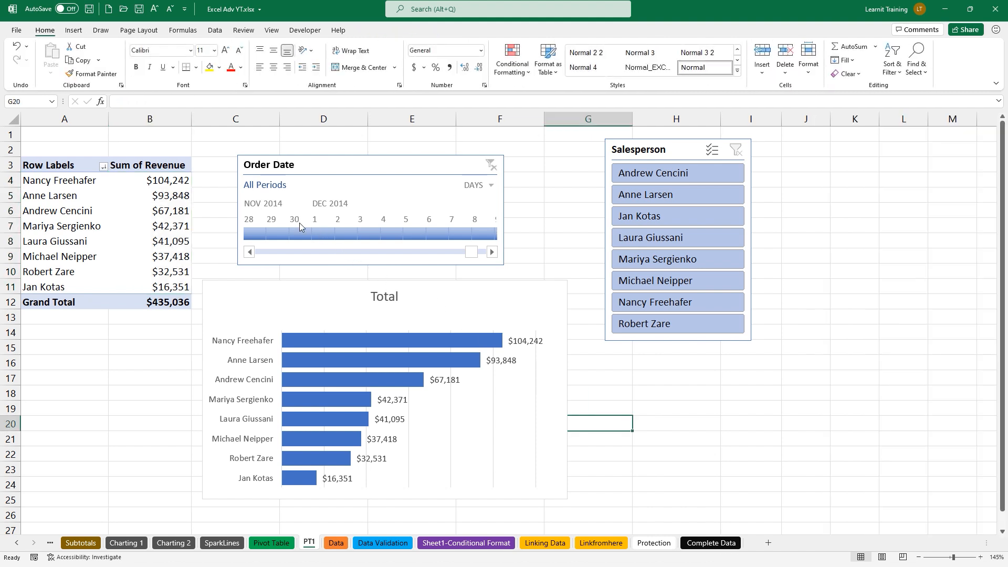
{"action": "mouse_move", "coordinate": [174, 189]}
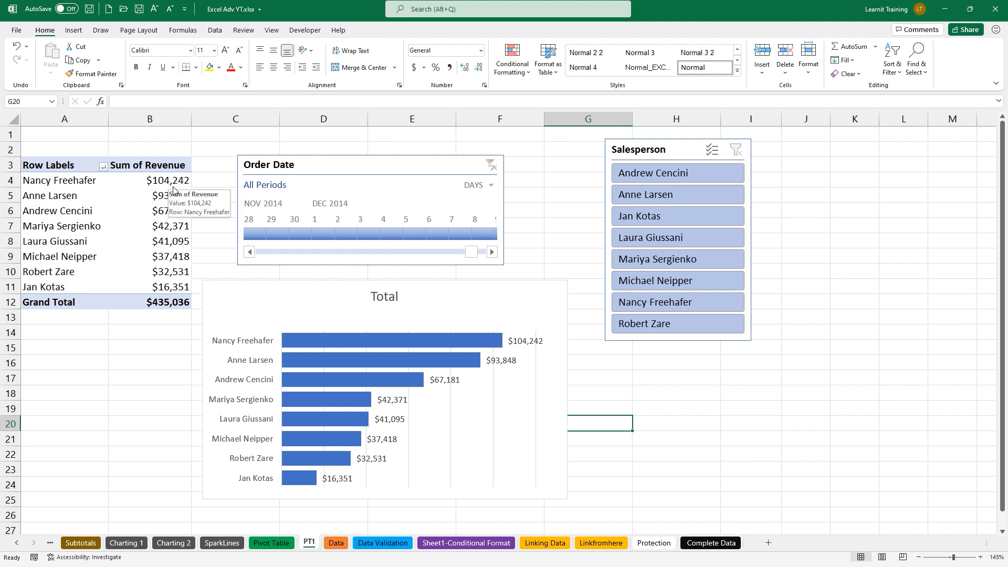
{"action": "left_click", "coordinate": [173, 189]}
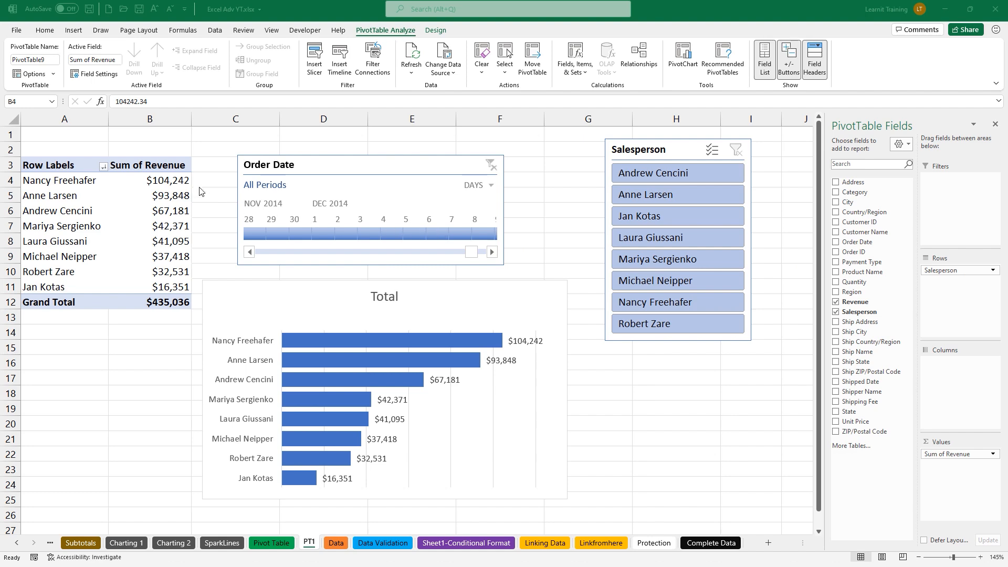
{"action": "left_click", "coordinate": [177, 184]}
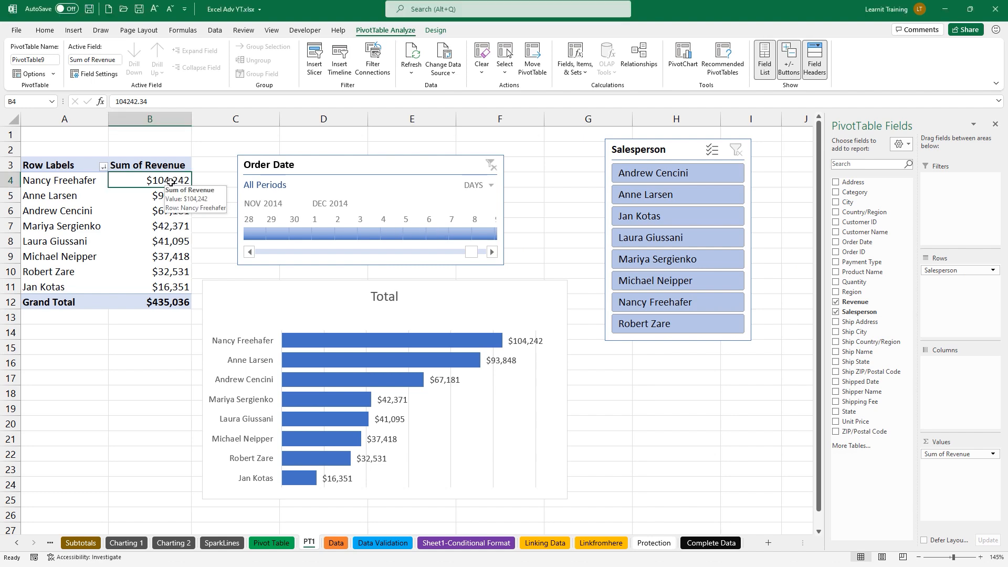
{"action": "double_click", "coordinate": [170, 182]}
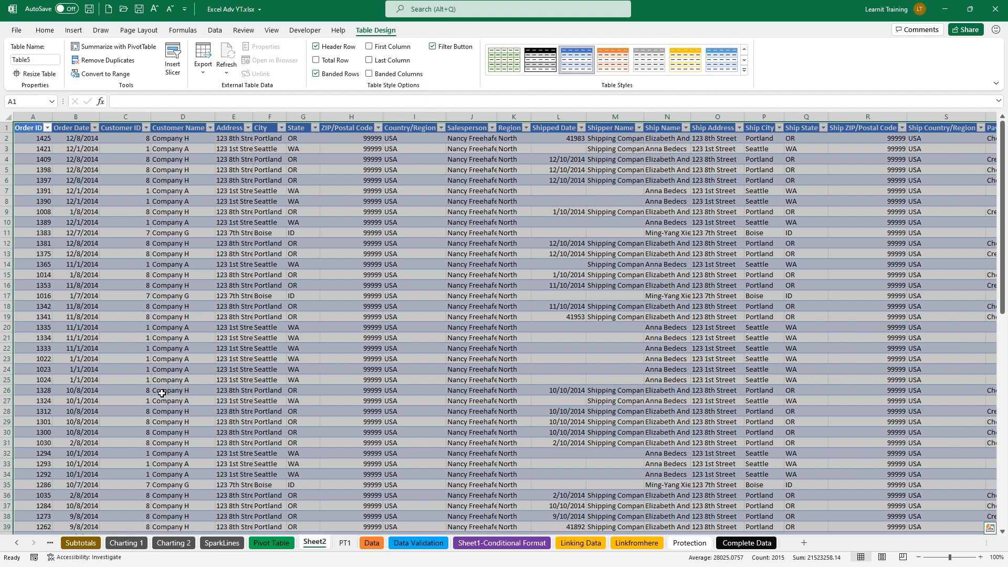
Rename the current drill-down sheet to its salesperson's first name followed by 'Sales'
{"action": "double_click", "coordinate": [321, 543]}
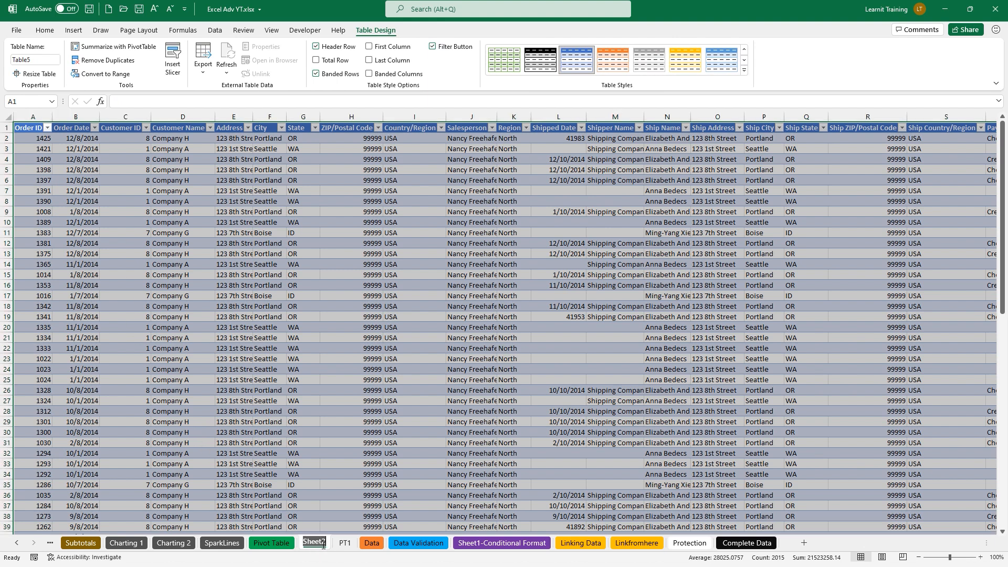
{"action": "type", "text": "Nan"}
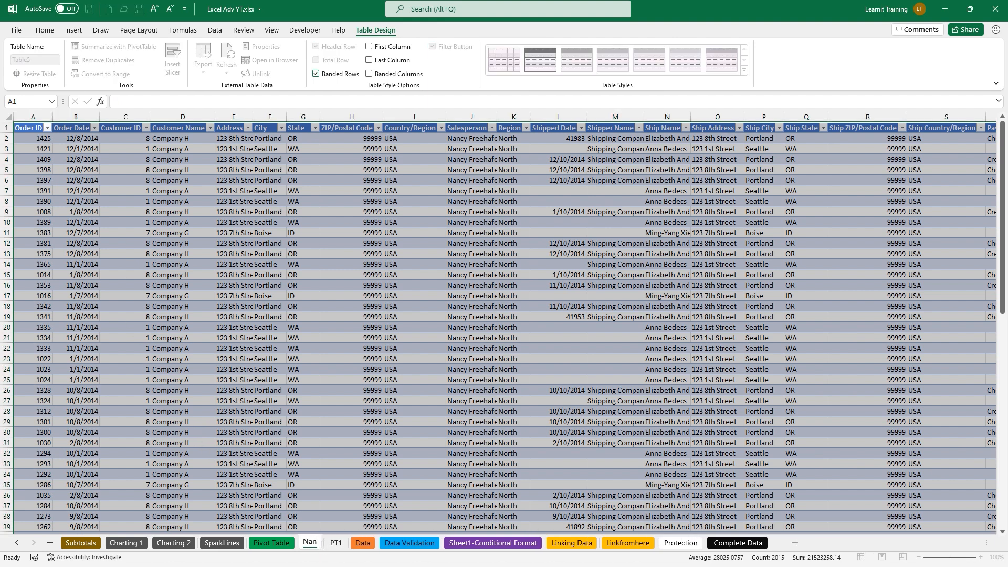
{"action": "type", "text": "cy Sales"}
{"action": "key", "text": "Return"}
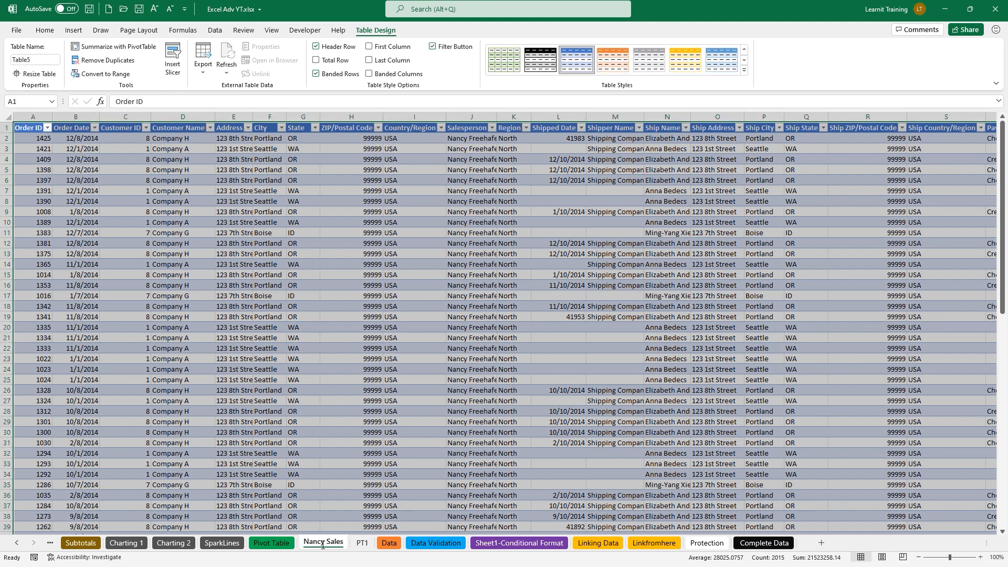
{"action": "left_click", "coordinate": [361, 544]}
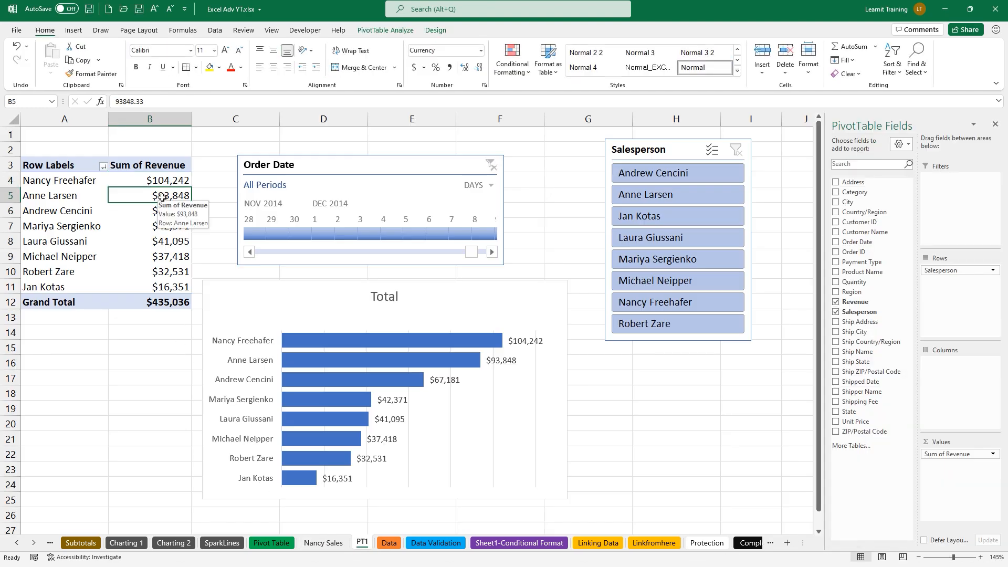
Drill into the B5 revenue total and name the new sheet after that salesperson plus 'Sales'
{"action": "double_click", "coordinate": [160, 195]}
{"action": "double_click", "coordinate": [369, 542]}
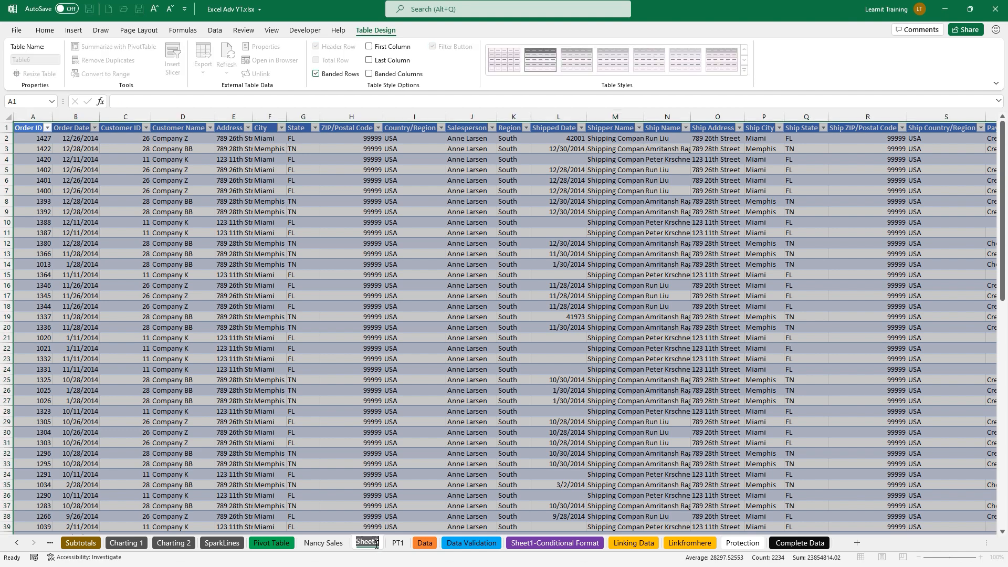
{"action": "type", "text": "Anne Sales"}
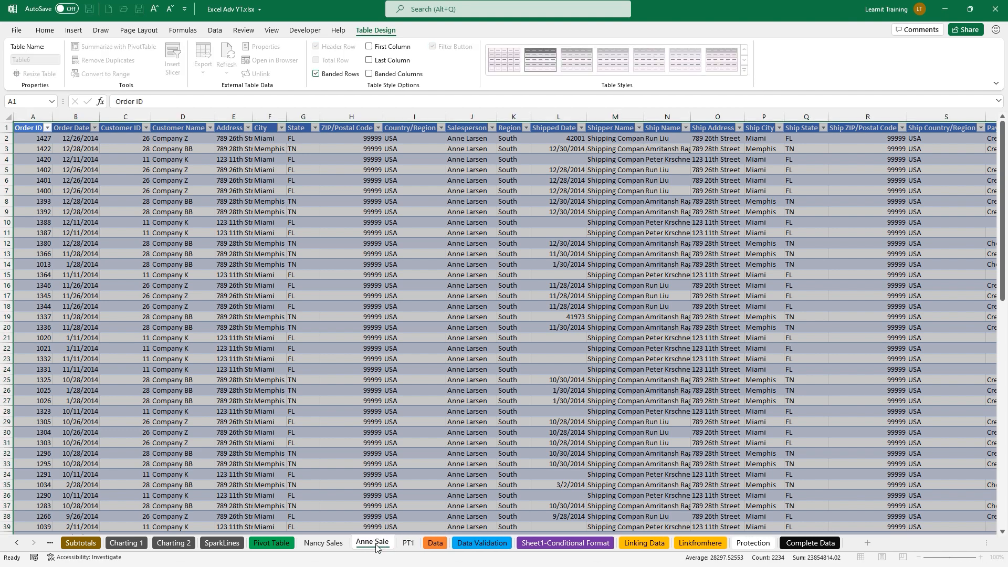
{"action": "key", "text": "Return"}
{"action": "left_click", "coordinate": [411, 544]}
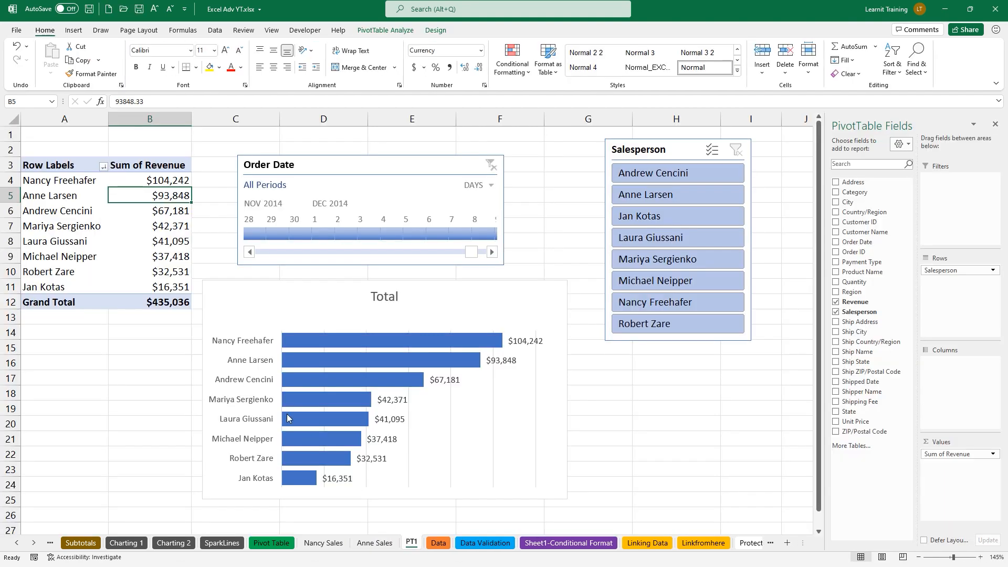
Drill into the B6 revenue total and name its detail sheet 'Andrews Sales'
{"action": "double_click", "coordinate": [164, 211]}
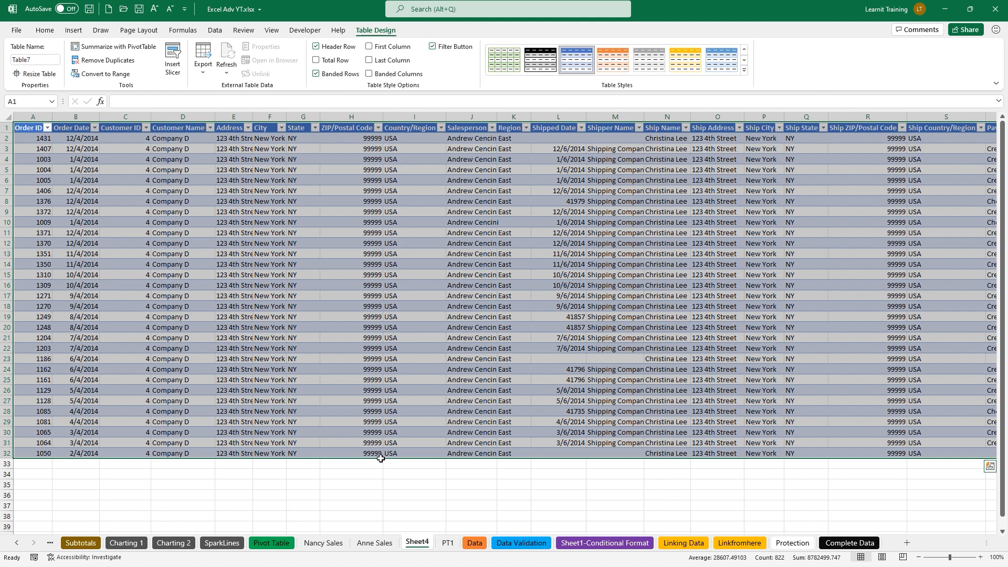
{"action": "double_click", "coordinate": [418, 542]}
{"action": "type", "text": "An"}
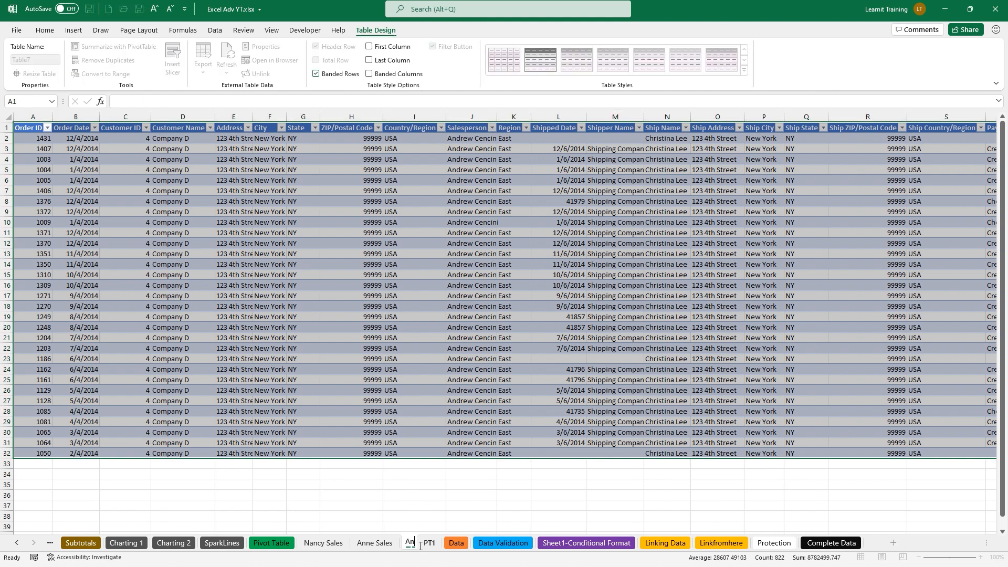
{"action": "type", "text": "drews Sales"}
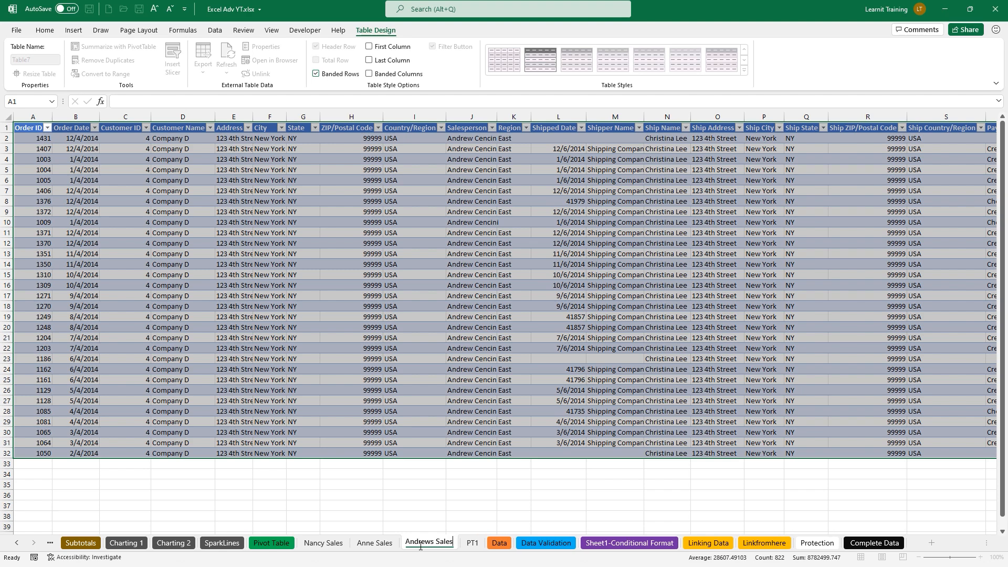
{"action": "key", "text": "Return"}
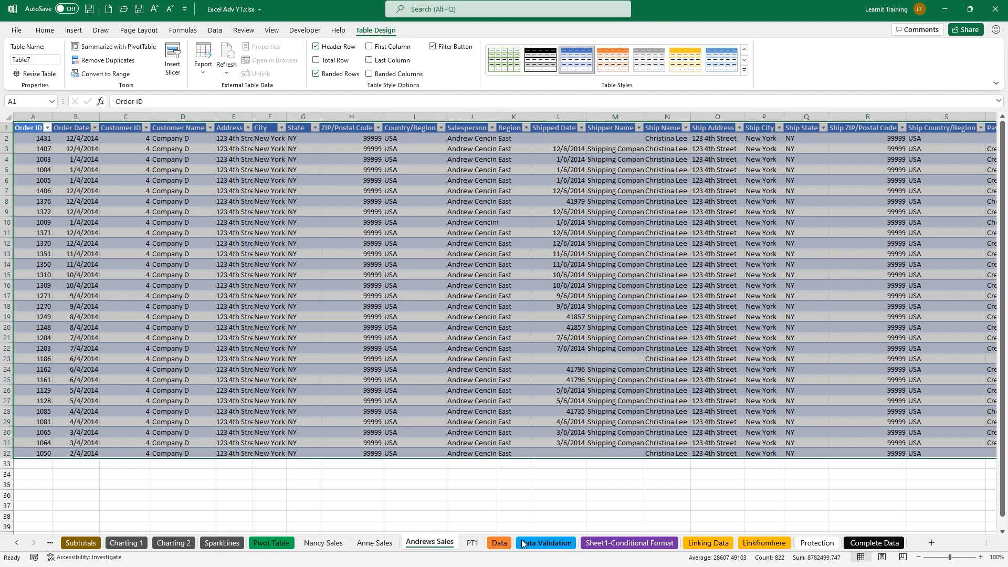
{"action": "left_click", "coordinate": [473, 542]}
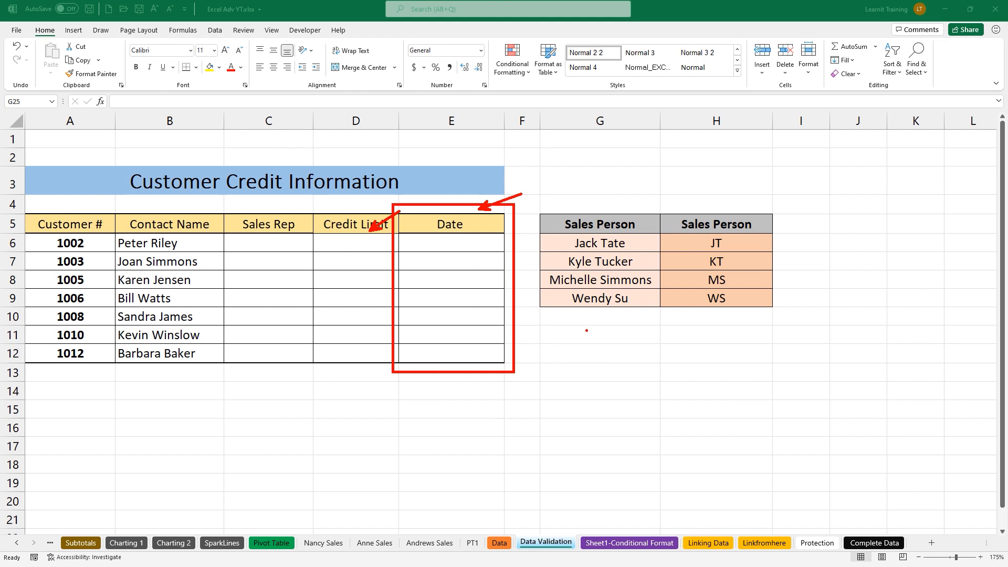
Cancel the pending action on the Customer Credit Information sheet
{"action": "key", "text": "Escape"}
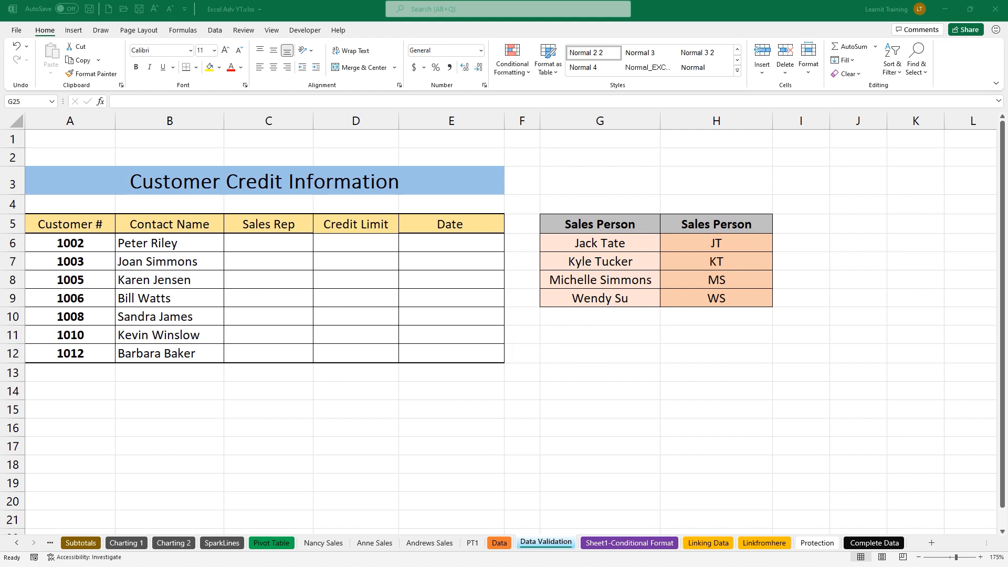
Select the empty Sales Rep cells C6:C12 and open the Data Validation menu on the Data tab
{"action": "left_click", "coordinate": [260, 242]}
{"action": "left_click_drag", "start_coordinate": [259, 242], "coordinate": [256, 351]}
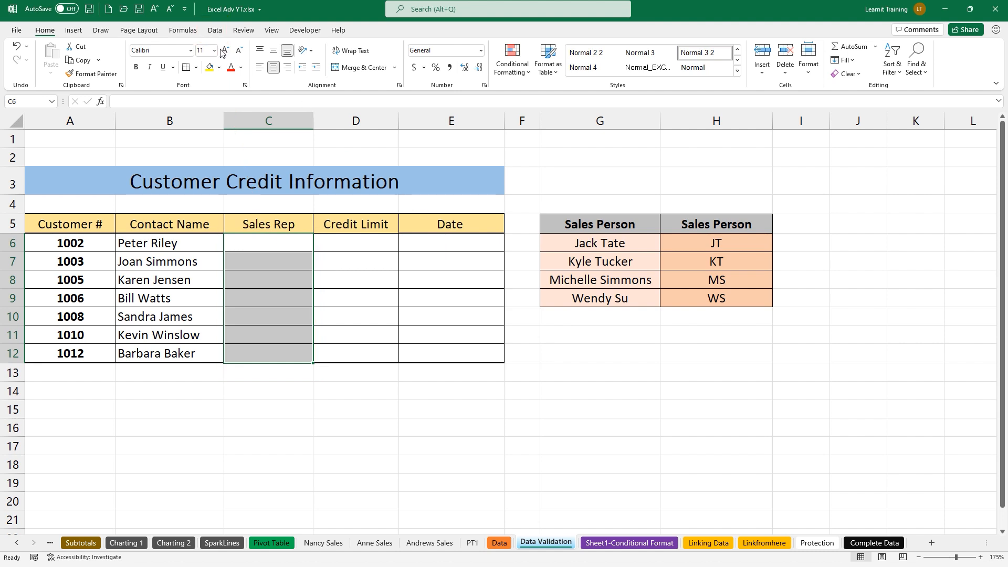
{"action": "left_click", "coordinate": [215, 31]}
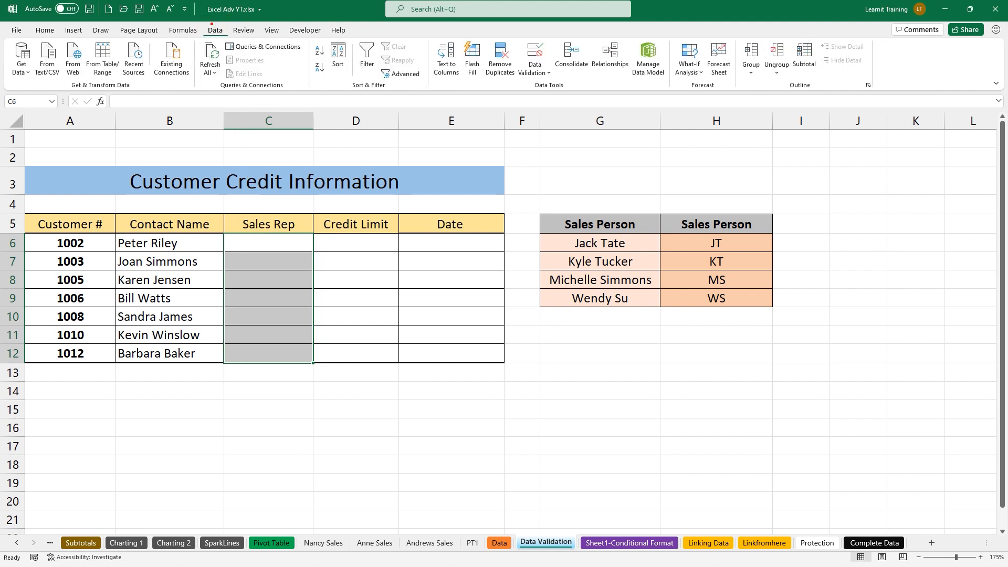
{"action": "left_click_drag", "start_coordinate": [201, 11], "coordinate": [232, 39]}
{"action": "left_click_drag", "start_coordinate": [402, 27], "coordinate": [694, 107]}
{"action": "left_click_drag", "start_coordinate": [544, 79], "coordinate": [582, 126]}
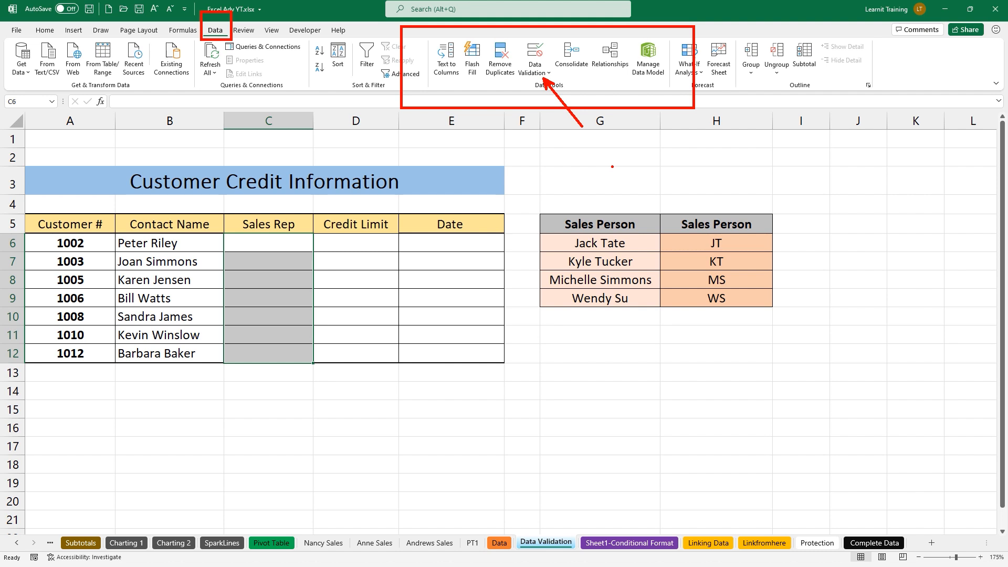
{"action": "key", "text": "Escape"}
{"action": "left_click", "coordinate": [548, 74]}
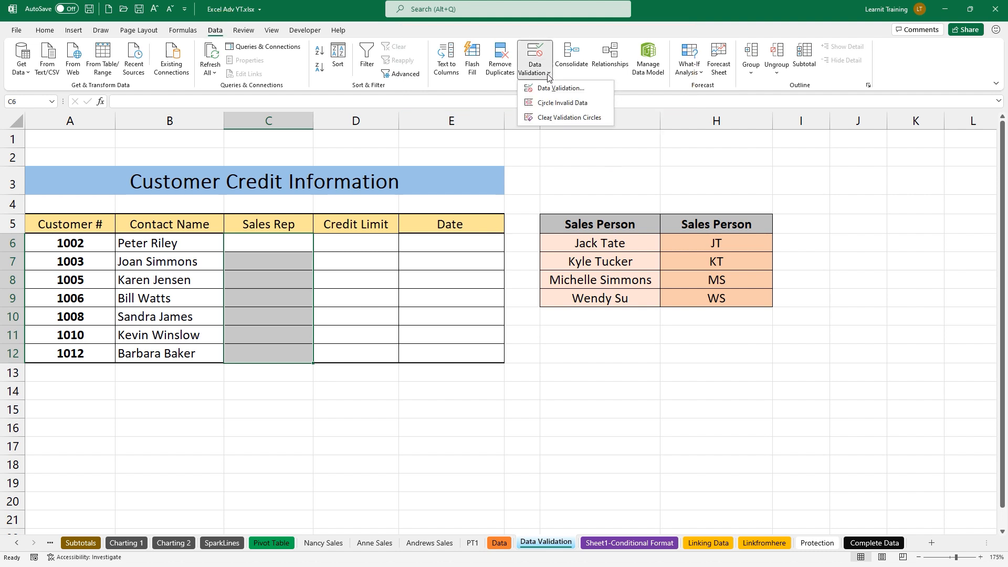
Open the Data Validation dialog and move it aside to uncover the Sales Person table
{"action": "left_click", "coordinate": [568, 91]}
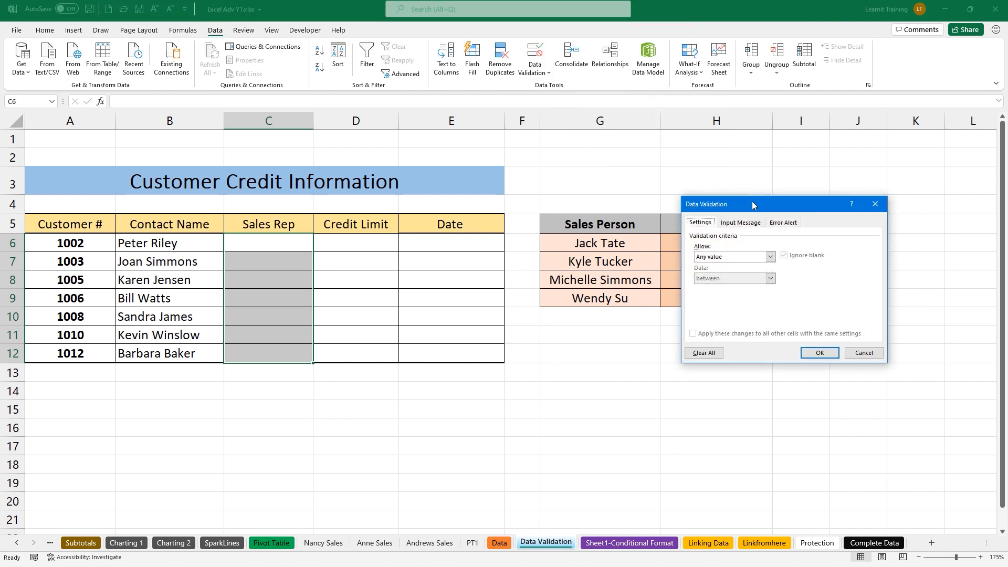
{"action": "mouse_move", "coordinate": [752, 204]}
{"action": "left_mouse_down"}
{"action": "mouse_move", "coordinate": [600, 203]}
{"action": "mouse_move", "coordinate": [557, 167]}
{"action": "left_mouse_up"}
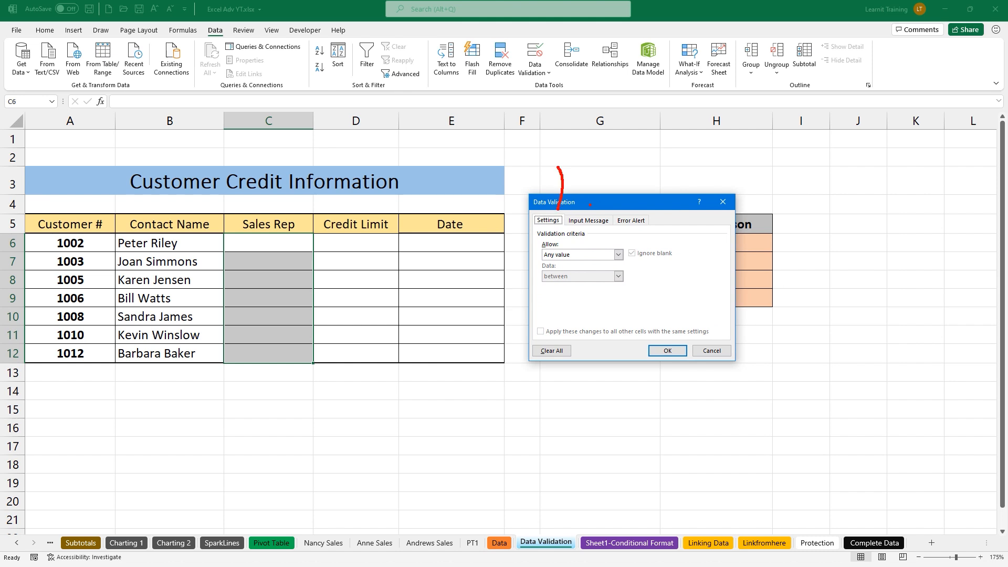
{"action": "left_click_drag", "start_coordinate": [590, 206], "coordinate": [592, 172]}
{"action": "left_click_drag", "start_coordinate": [630, 213], "coordinate": [633, 183]}
{"action": "left_click_drag", "start_coordinate": [558, 210], "coordinate": [562, 182]}
{"action": "key", "text": "Escape"}
Allow only a List, with the salesperson names in G6:G9 as the source
{"action": "left_click", "coordinate": [602, 256]}
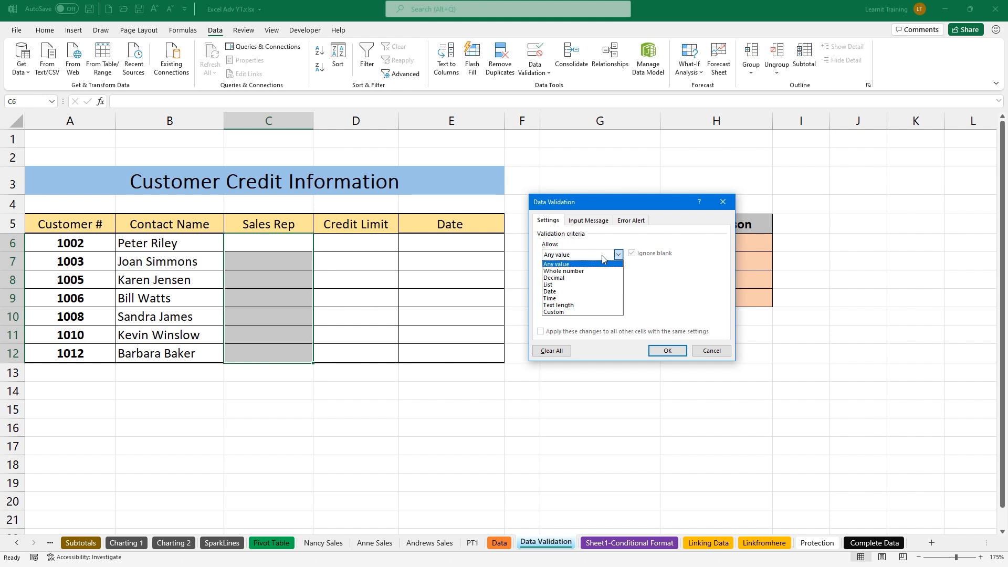
{"action": "left_click", "coordinate": [549, 285]}
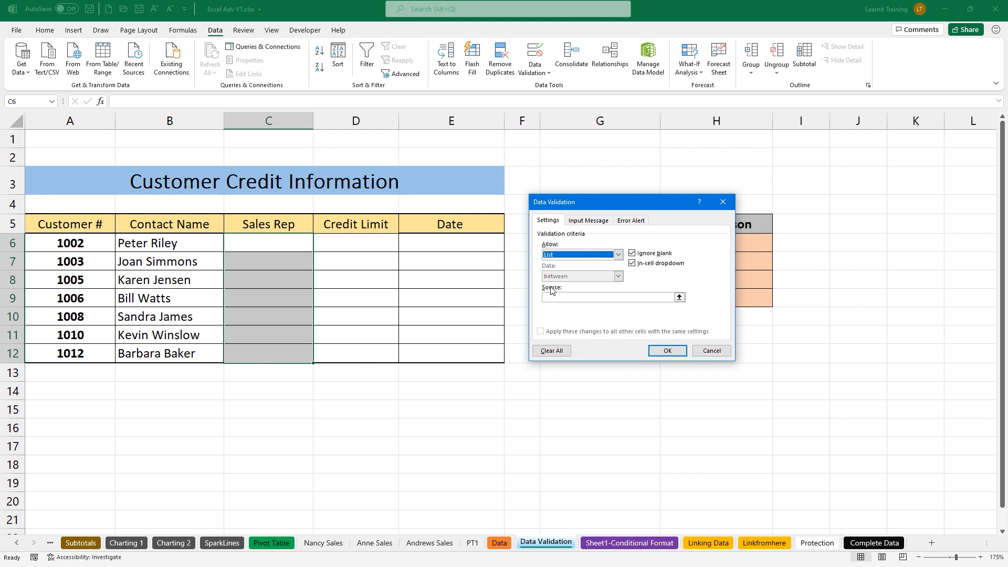
{"action": "left_click", "coordinate": [558, 299]}
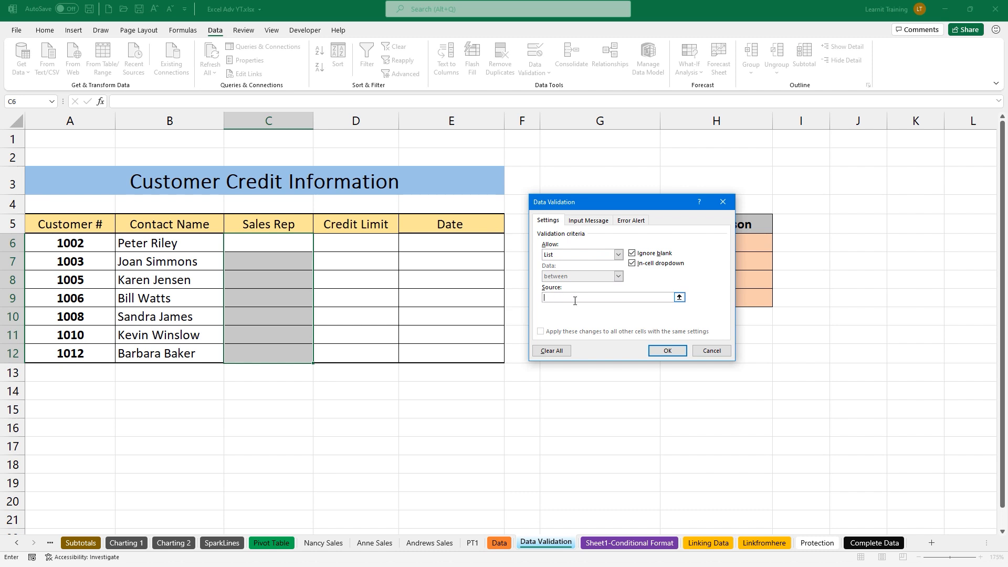
{"action": "left_click", "coordinate": [679, 298]}
{"action": "left_click", "coordinate": [564, 250]}
{"action": "left_click_drag", "start_coordinate": [564, 250], "coordinate": [582, 299]}
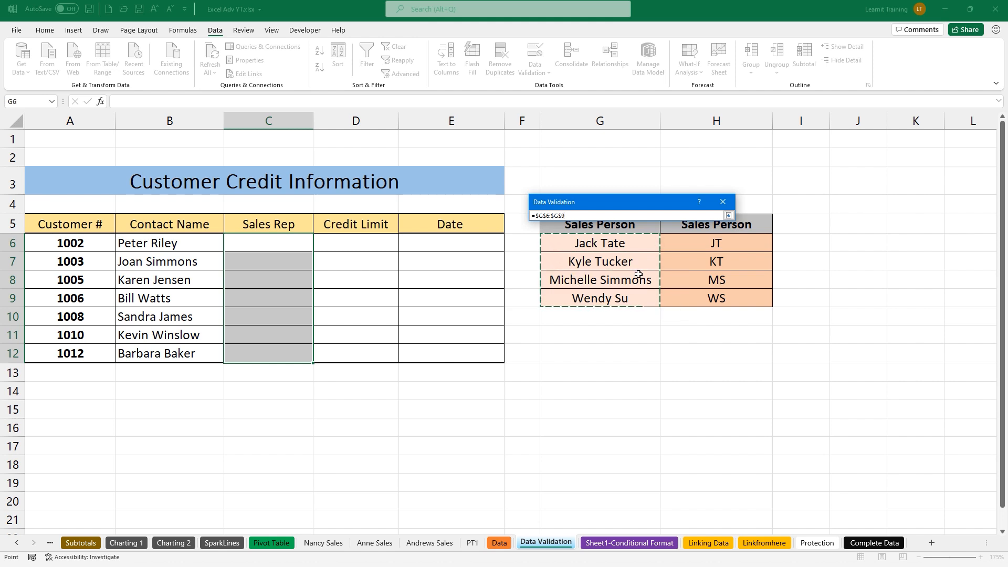
{"action": "left_click", "coordinate": [729, 215]}
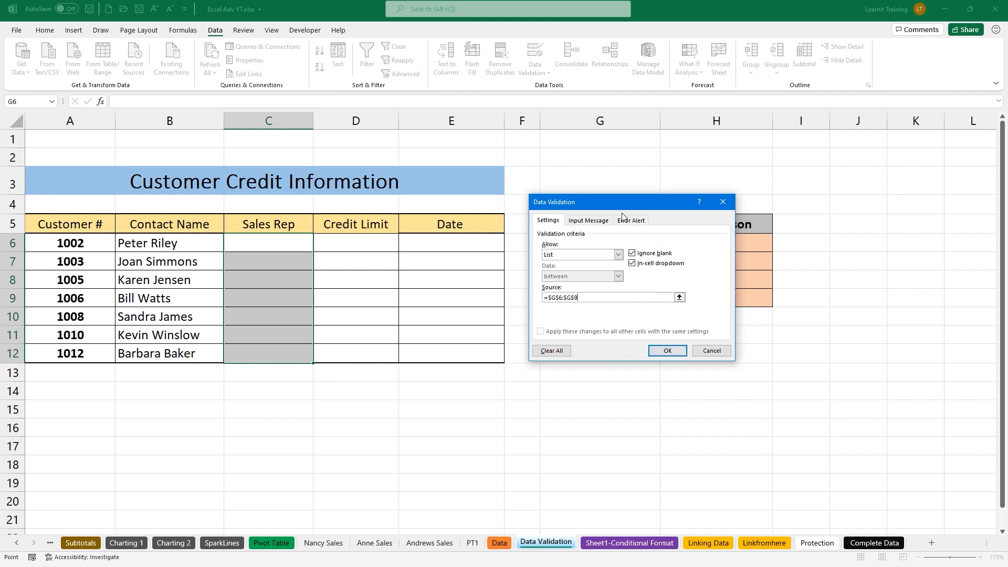
{"action": "left_click", "coordinate": [583, 222]}
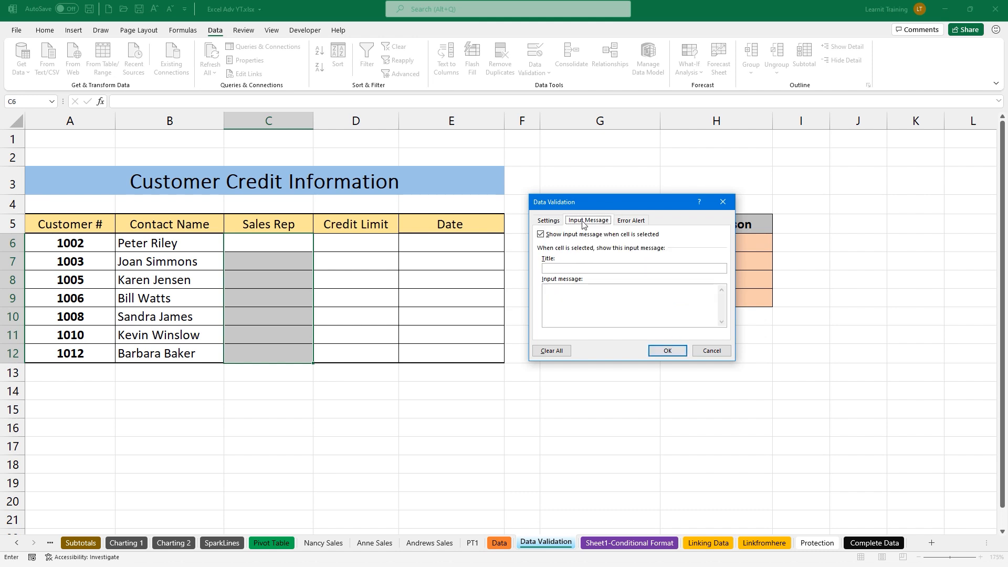
Add the input message 'Please use drop down' explaining it keeps sales rep spelling consistent
{"action": "left_click", "coordinate": [568, 265]}
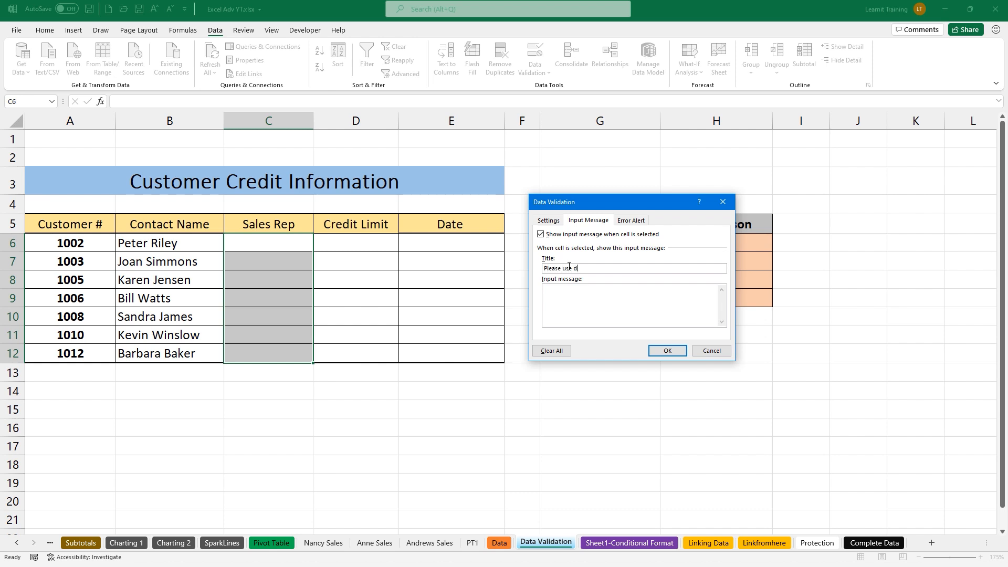
{"action": "type", "text": "Please use drop down"}
{"action": "left_click", "coordinate": [578, 294]}
{"action": "type", "text": "this makes sure all spelling is consistent for o"}
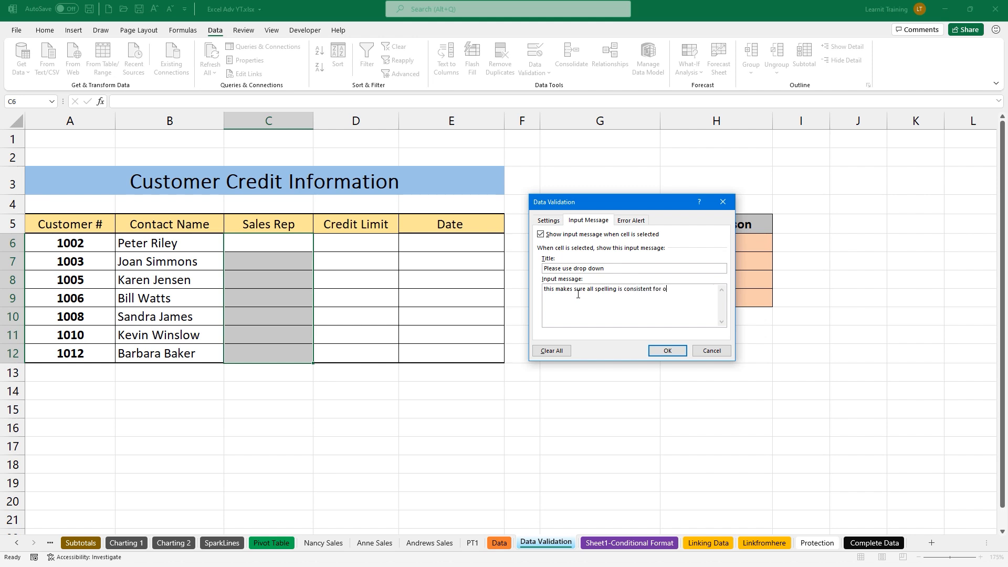
{"action": "type", "text": "ur sales reps."}
Add an 'Incorrect spelling' stop alert asking to pick a sales rep from the list, then apply
{"action": "left_click", "coordinate": [643, 222]}
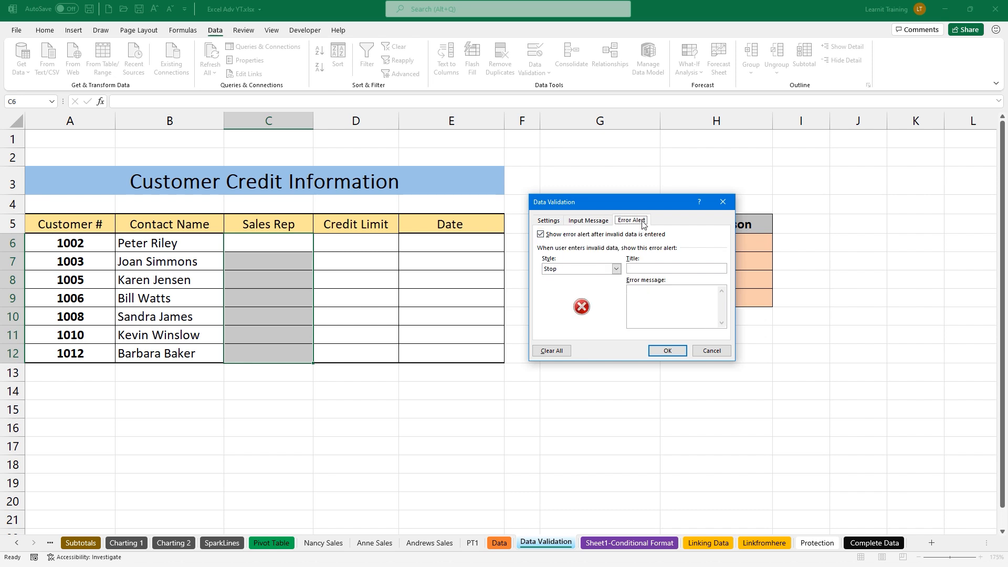
{"action": "left_click", "coordinate": [651, 267]}
{"action": "type", "text": "Incorre"}
{"action": "type", "text": "ct spelloin"}
{"action": "type", "text": "ing"}
{"action": "type", "text": "ase us"}
{"action": "type", "text": "e drop down list"}
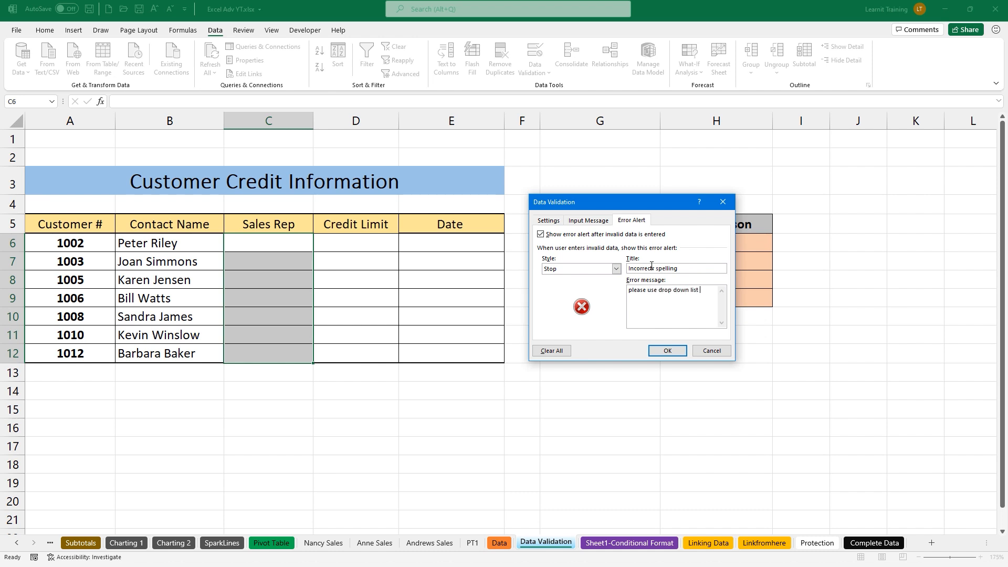
{"action": "type", "text": " to select a sales rep name."}
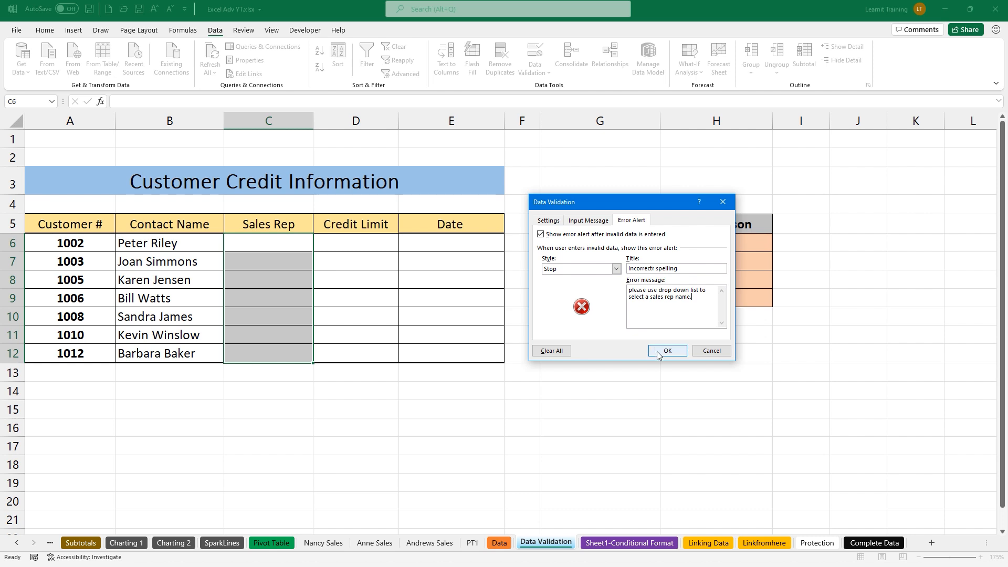
{"action": "left_click", "coordinate": [580, 223]}
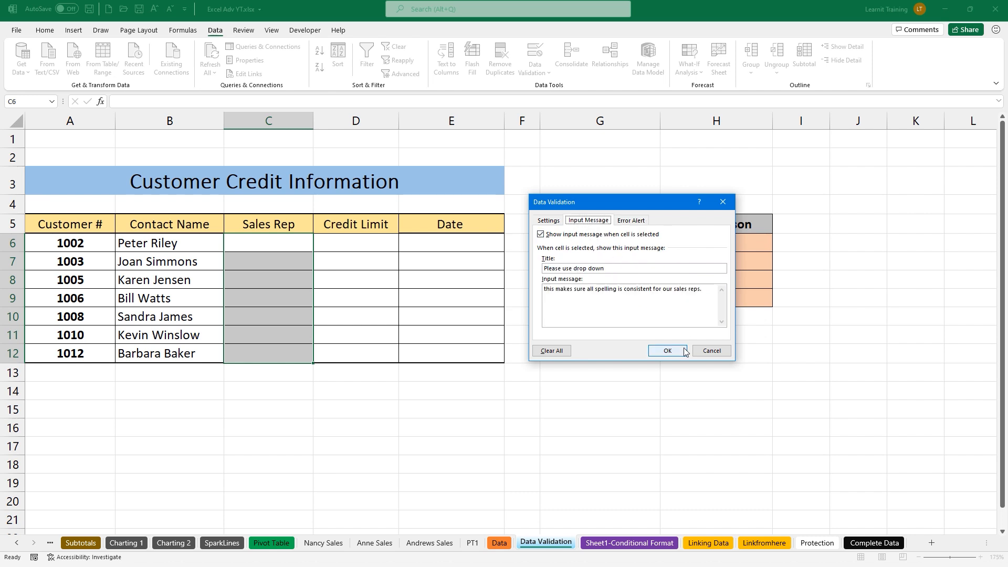
{"action": "left_click", "coordinate": [667, 351]}
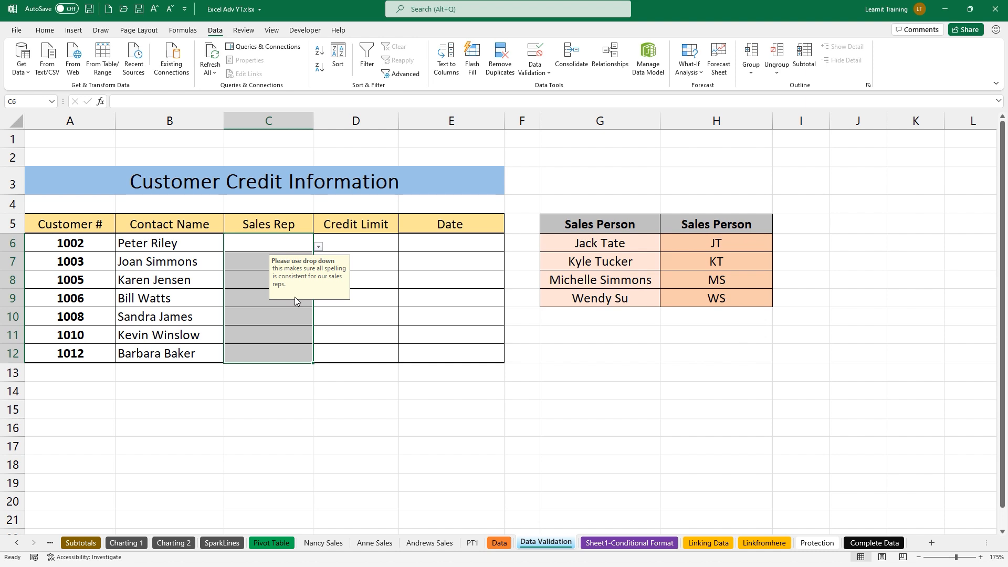
{"action": "left_click_drag", "start_coordinate": [308, 288], "coordinate": [592, 350]}
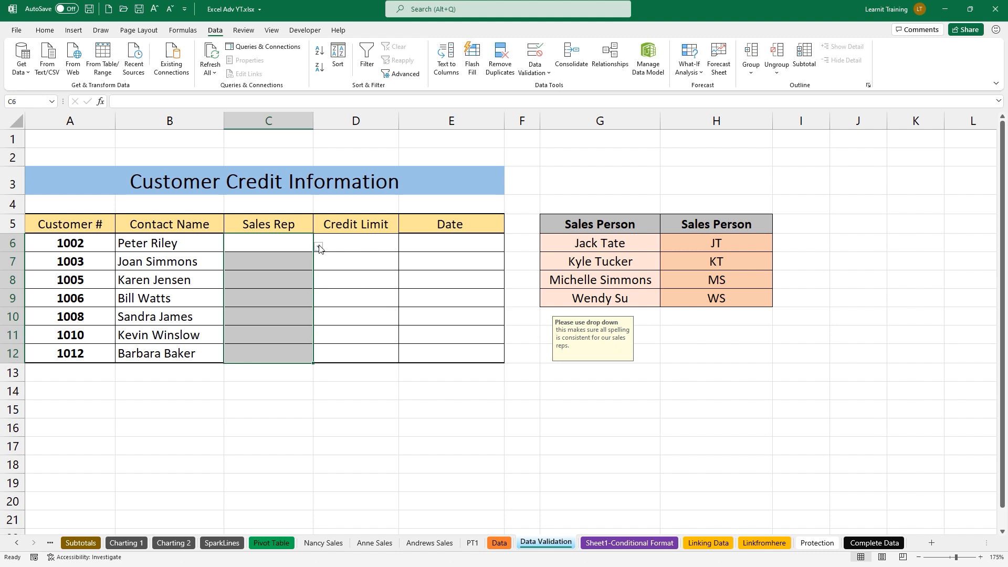
Type an unlisted name into C6 to test the validation, then dismiss the rejection error
{"action": "left_click", "coordinate": [278, 247]}
{"action": "type", "text": "Faz"}
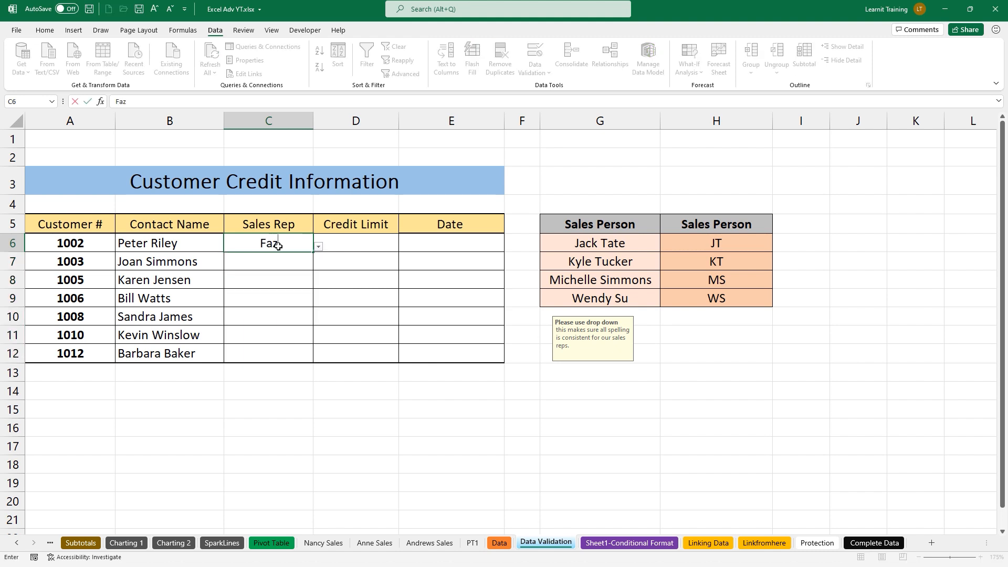
{"action": "key", "text": "Return"}
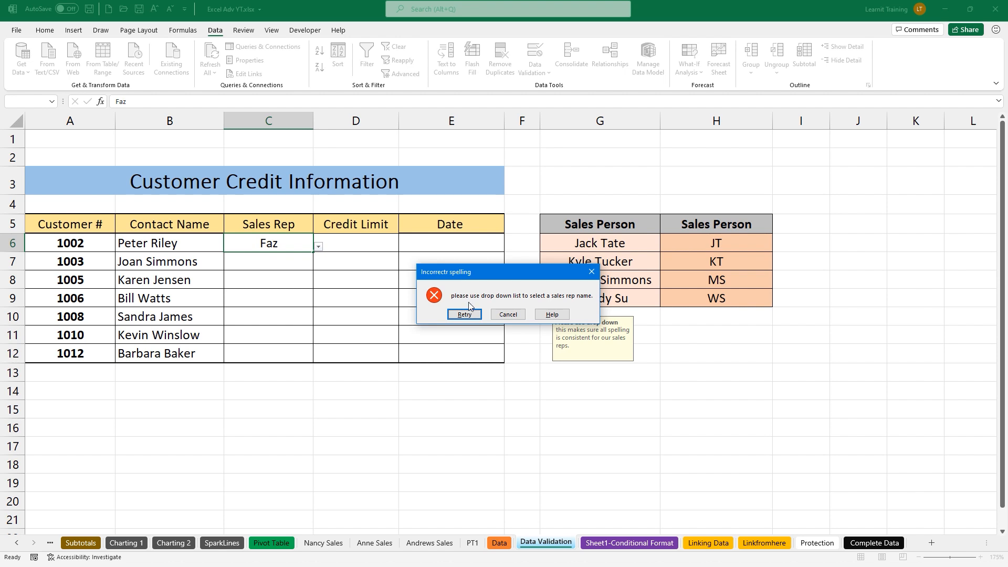
{"action": "left_click", "coordinate": [591, 272]}
Fill Sales Rep cells C6 through C9 by picking names from each cell's drop-down list
{"action": "left_click", "coordinate": [319, 246]}
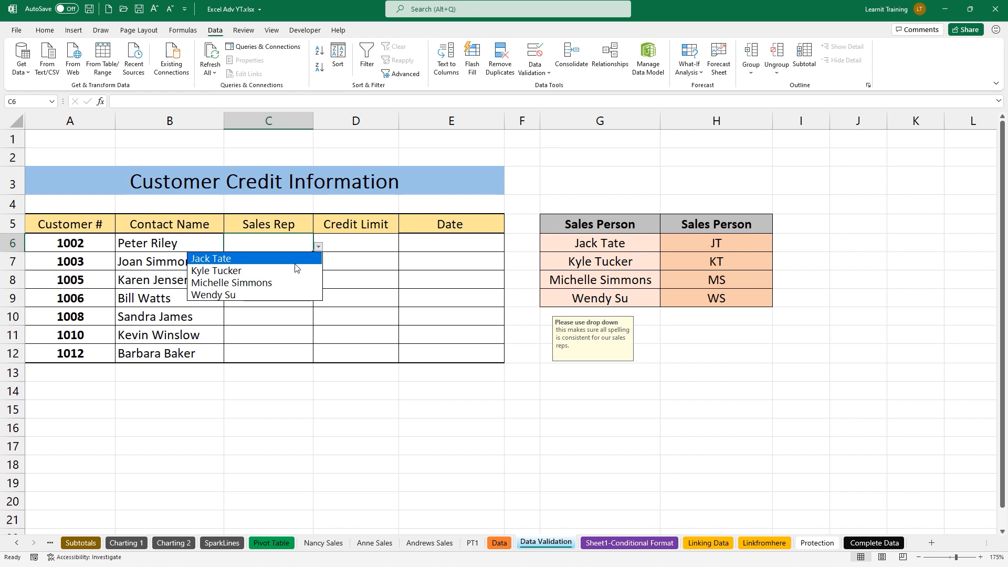
{"action": "left_click", "coordinate": [294, 262]}
{"action": "left_click", "coordinate": [294, 262]}
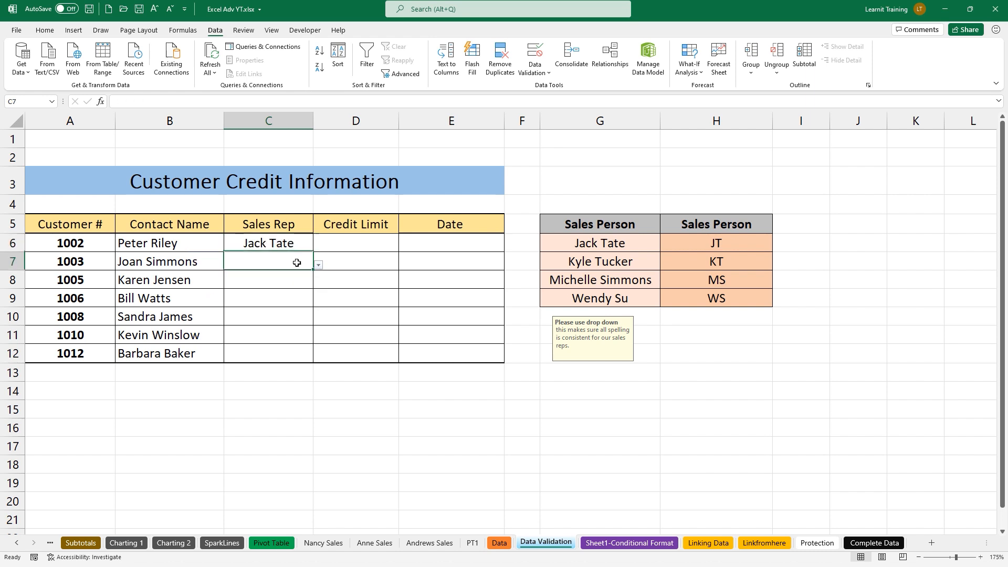
{"action": "left_click", "coordinate": [317, 269]}
{"action": "left_click", "coordinate": [305, 288]}
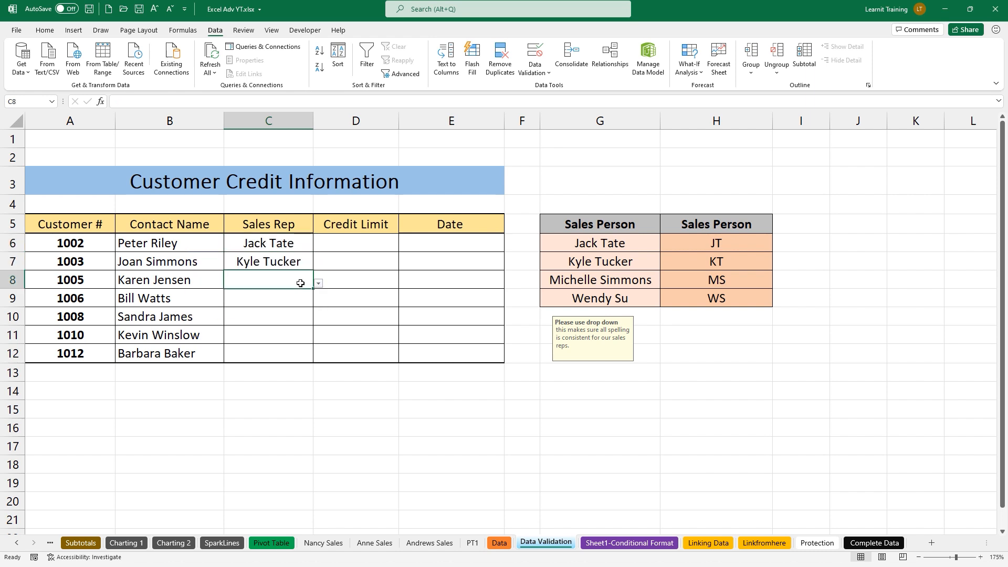
{"action": "left_click", "coordinate": [317, 285]}
{"action": "left_click", "coordinate": [288, 317]}
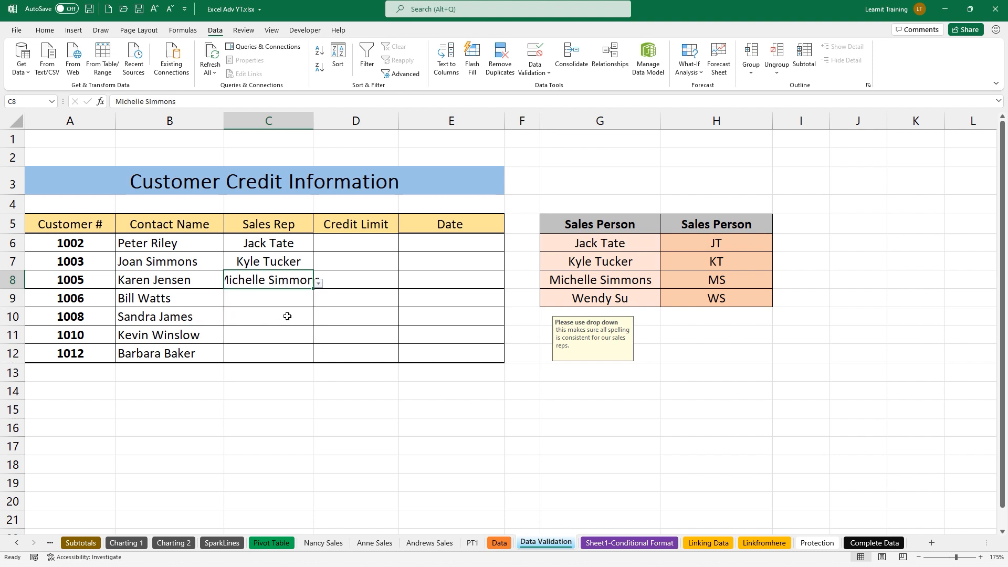
{"action": "left_click", "coordinate": [291, 315]}
{"action": "left_click", "coordinate": [303, 304]}
{"action": "left_click", "coordinate": [318, 301]}
{"action": "left_click", "coordinate": [295, 326]}
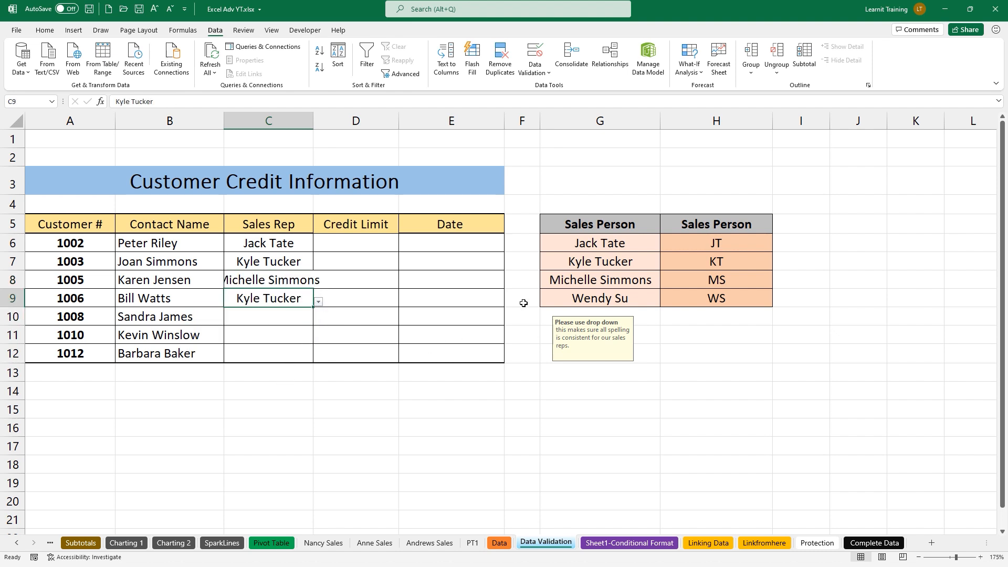
Replace the first sales person in G6 with a new name and confirm it appears in C10's list
{"action": "left_click", "coordinate": [593, 241]}
{"action": "type", "text": "Faz"}
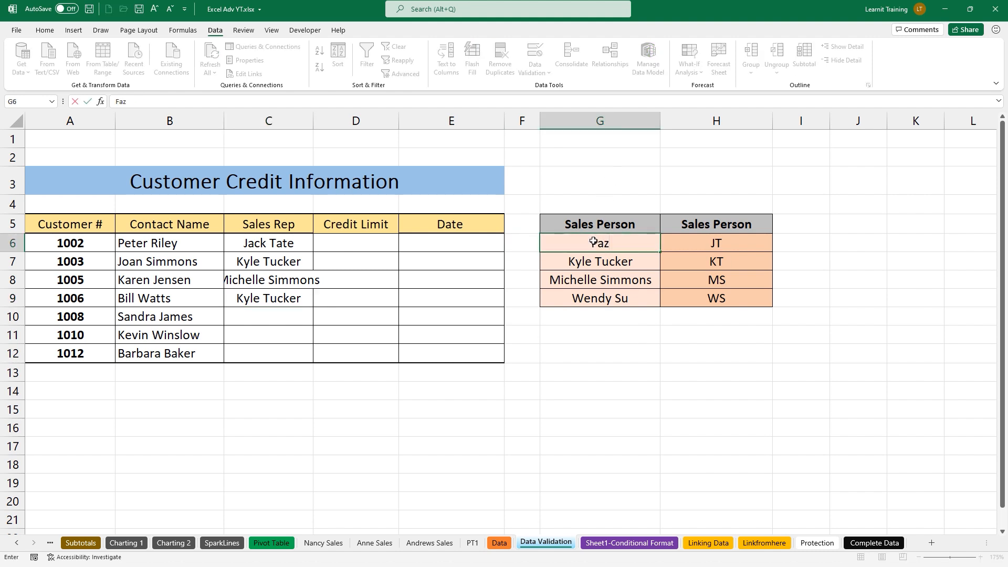
{"action": "key", "text": "Return"}
{"action": "left_click", "coordinate": [305, 322]}
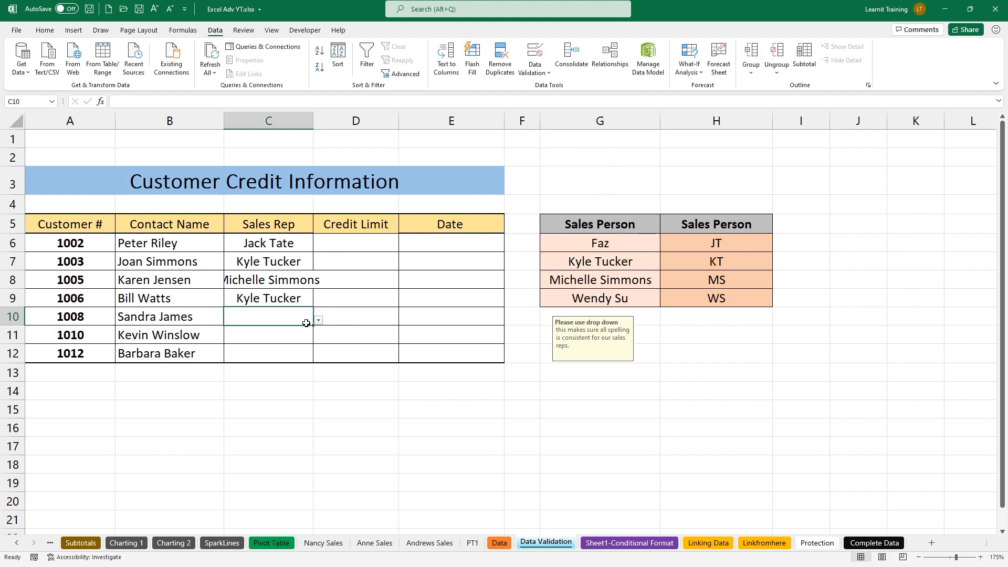
{"action": "left_click", "coordinate": [318, 320]}
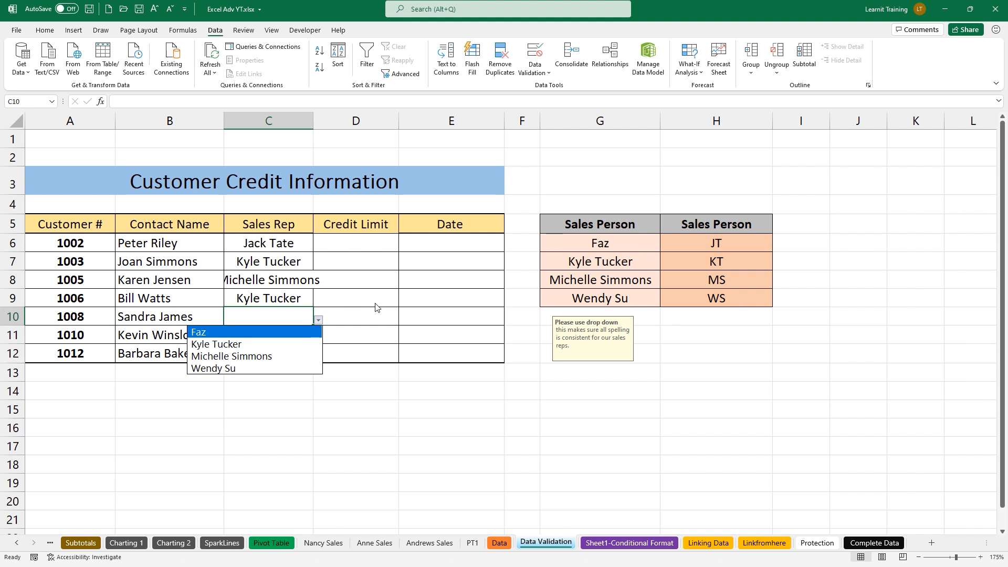
Hide column G and confirm C10's drop-down still offers the sales reps
{"action": "left_click", "coordinate": [602, 118]}
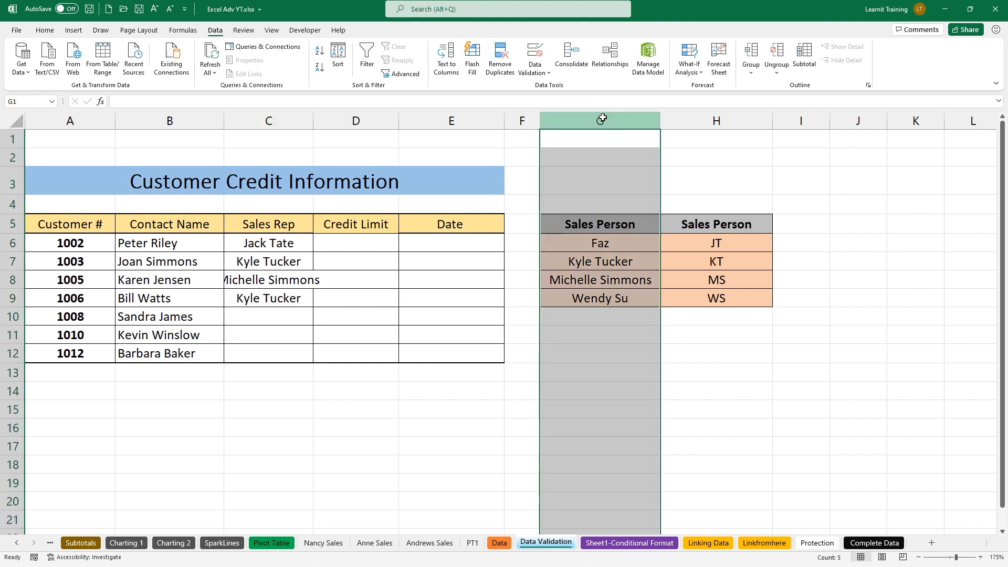
{"action": "right_click", "coordinate": [604, 120]}
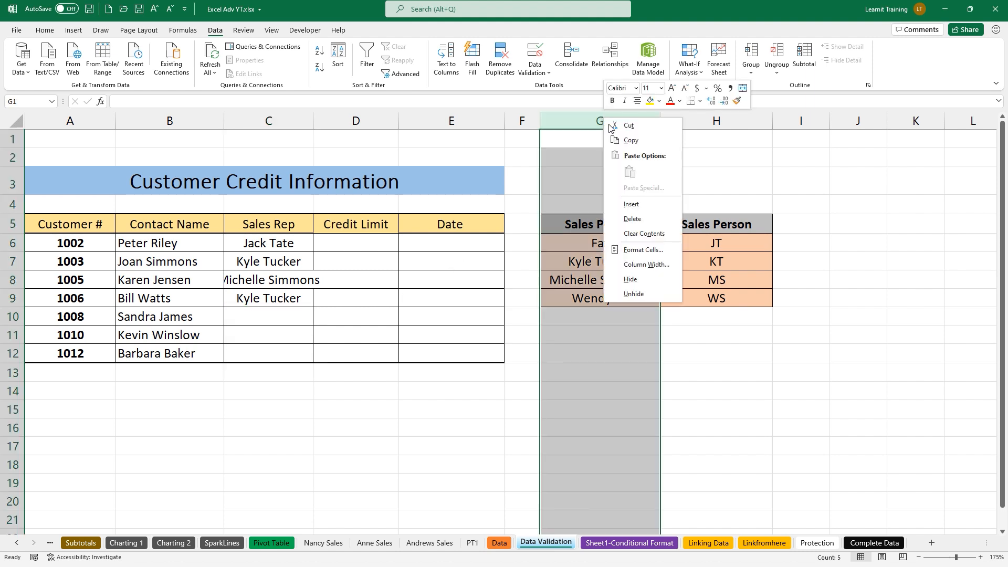
{"action": "left_click", "coordinate": [636, 278]}
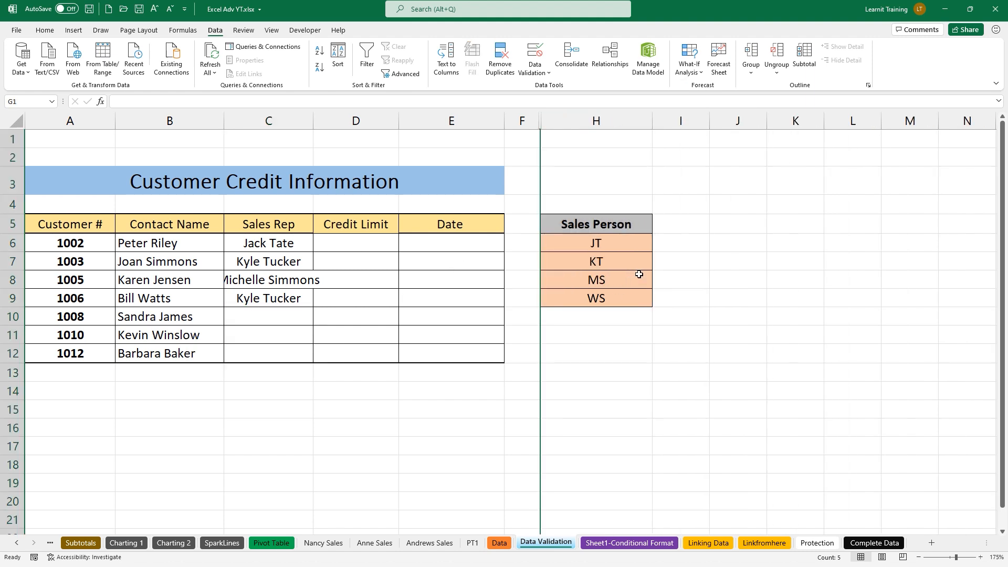
{"action": "left_click", "coordinate": [271, 316]}
{"action": "left_click", "coordinate": [319, 320]}
{"action": "left_click", "coordinate": [318, 320]}
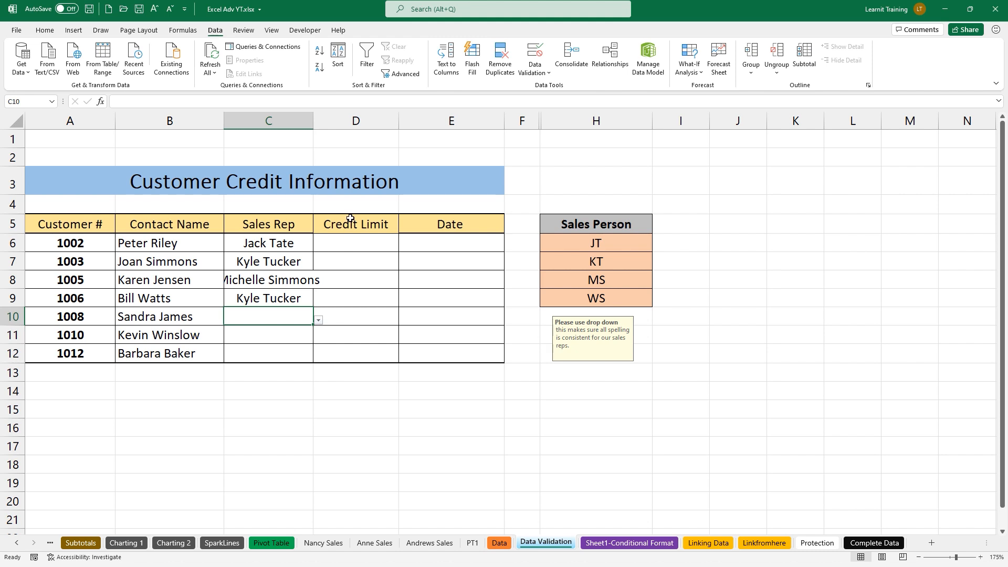
Select the Credit Limit cells D6:D12 below the header
{"action": "left_click_drag", "start_coordinate": [351, 208], "coordinate": [351, 147]}
{"action": "mouse_move", "coordinate": [212, 204]}
{"action": "left_mouse_down"}
{"action": "mouse_move", "coordinate": [302, 349]}
{"action": "mouse_move", "coordinate": [312, 376]}
{"action": "mouse_move", "coordinate": [297, 397]}
{"action": "left_mouse_up"}
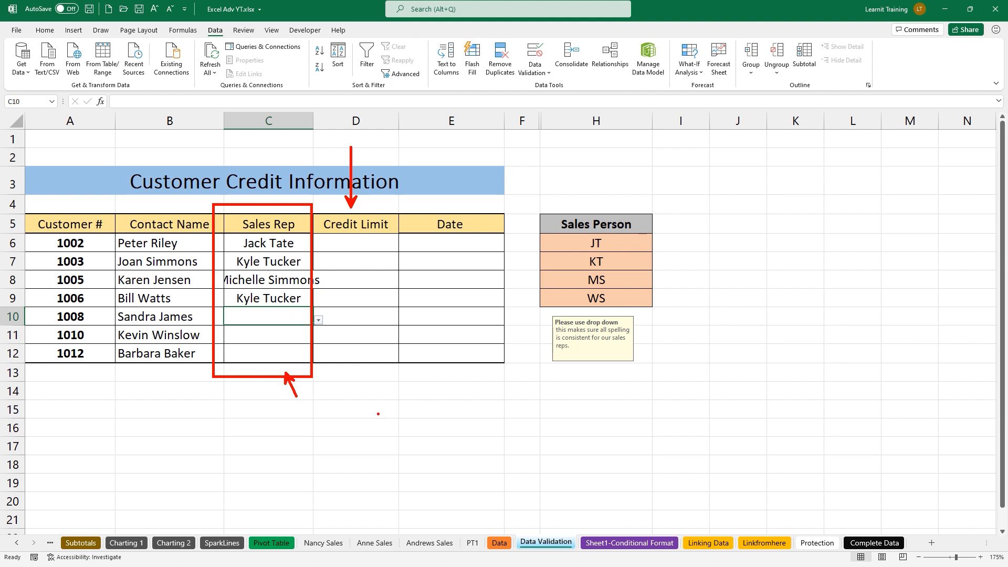
{"action": "key", "text": "Escape"}
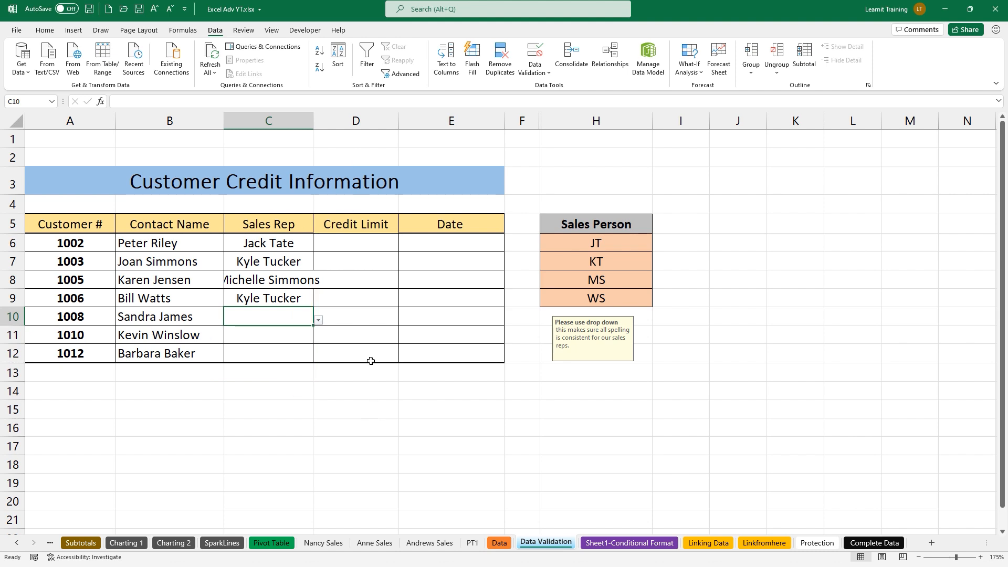
{"action": "left_click_drag", "start_coordinate": [367, 244], "coordinate": [355, 352]}
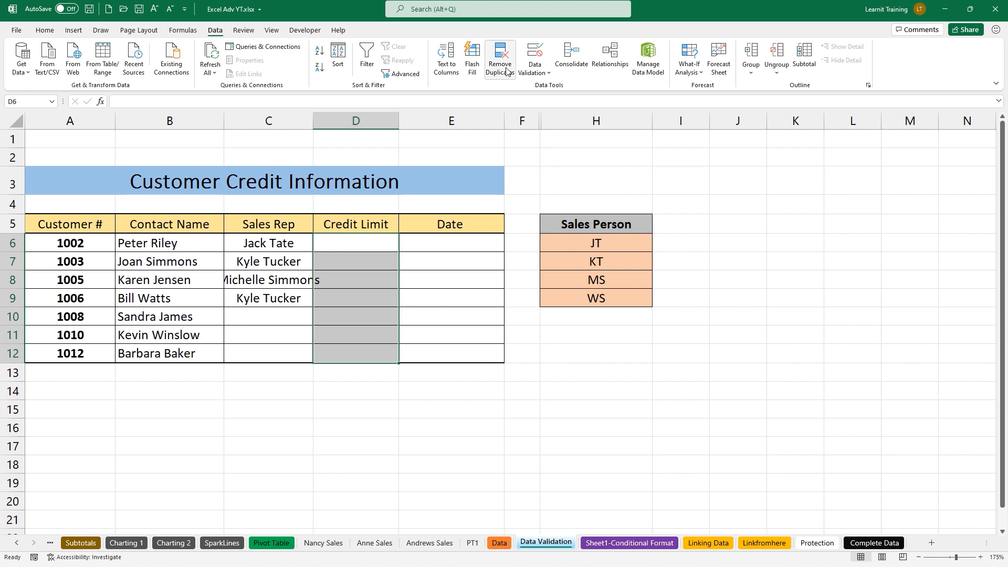
Restrict the selected Credit Limit cells to whole numbers between 0 and 999
{"action": "left_click", "coordinate": [535, 53]}
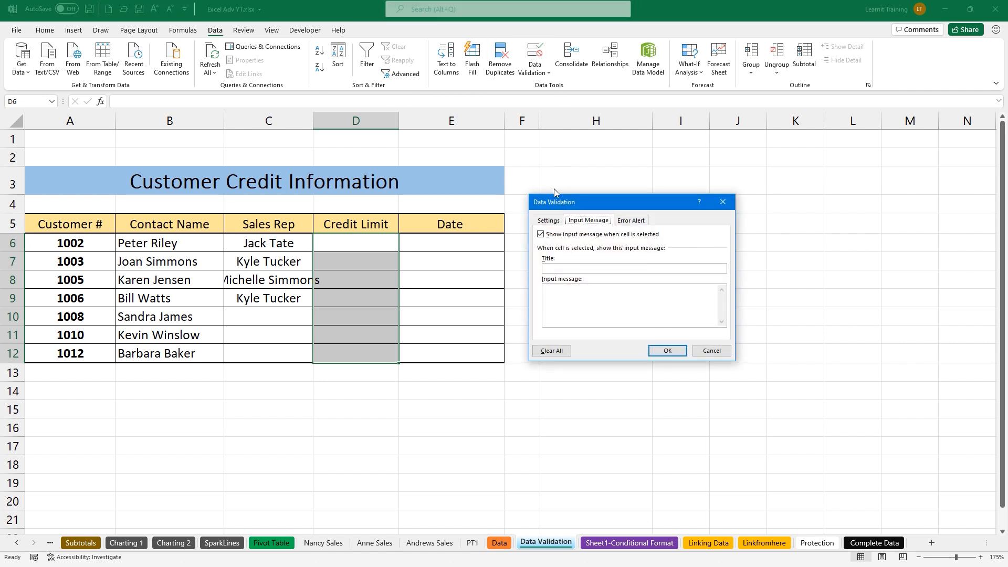
{"action": "left_click", "coordinate": [548, 221]}
{"action": "left_click", "coordinate": [565, 256]}
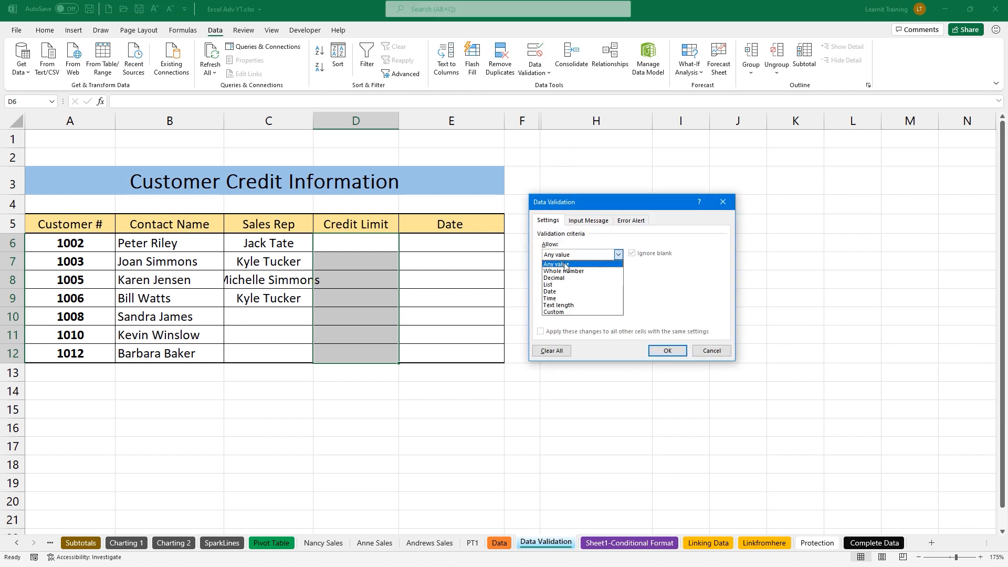
{"action": "left_click", "coordinate": [572, 272]}
{"action": "left_click", "coordinate": [580, 296]}
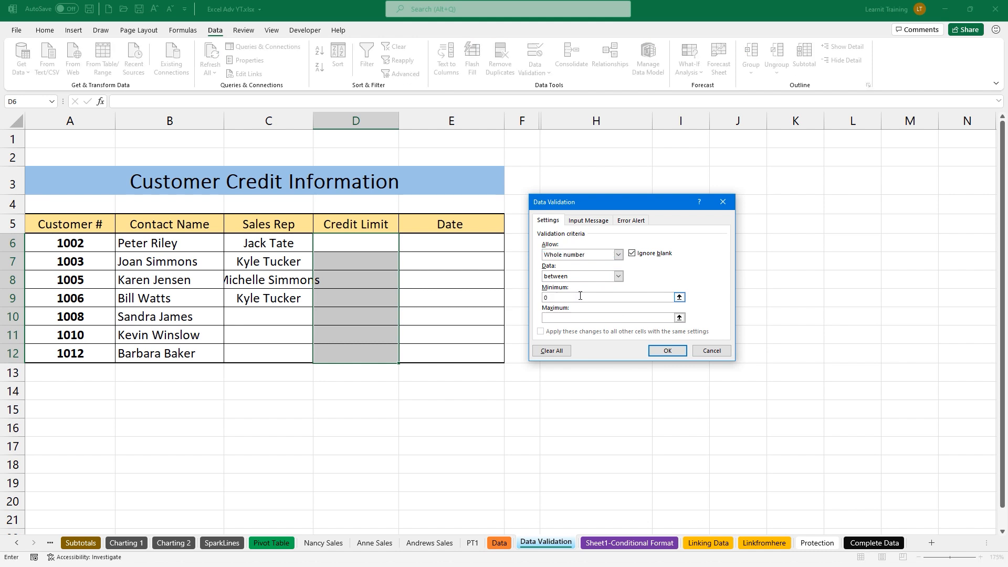
{"action": "left_click", "coordinate": [578, 317]}
{"action": "left_click", "coordinate": [596, 221]}
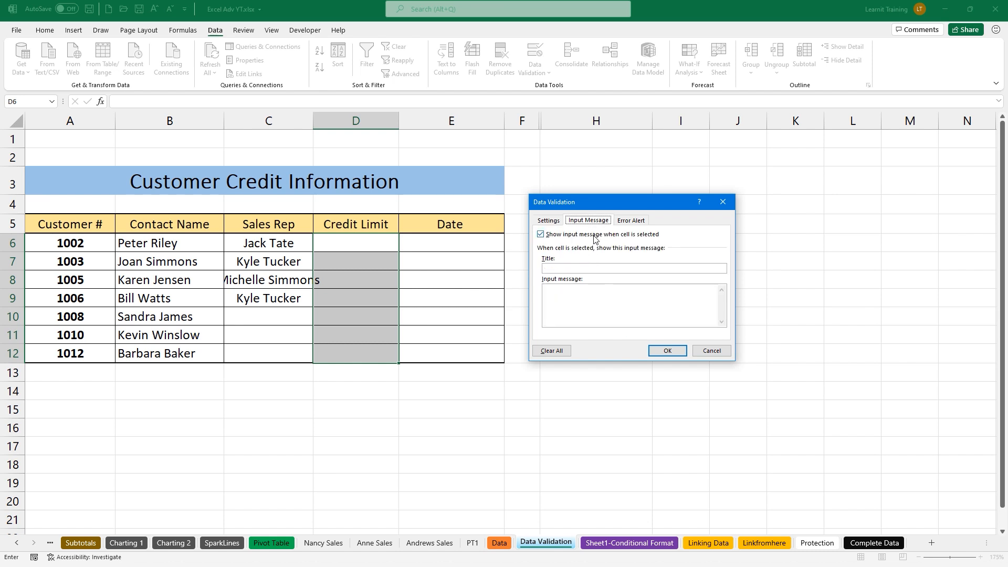
{"action": "left_click", "coordinate": [628, 221]}
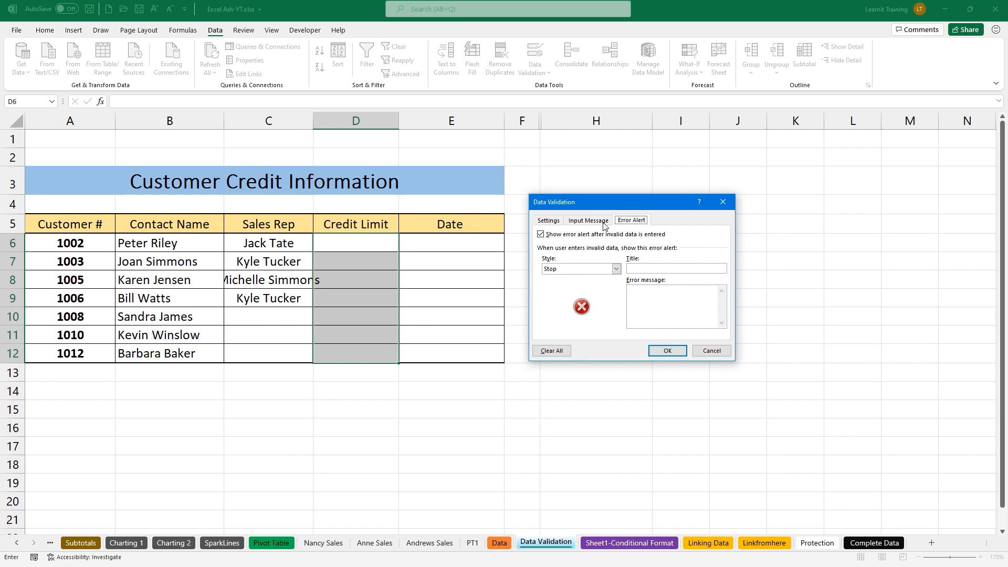
{"action": "left_click", "coordinate": [604, 221]}
{"action": "left_click", "coordinate": [556, 222]}
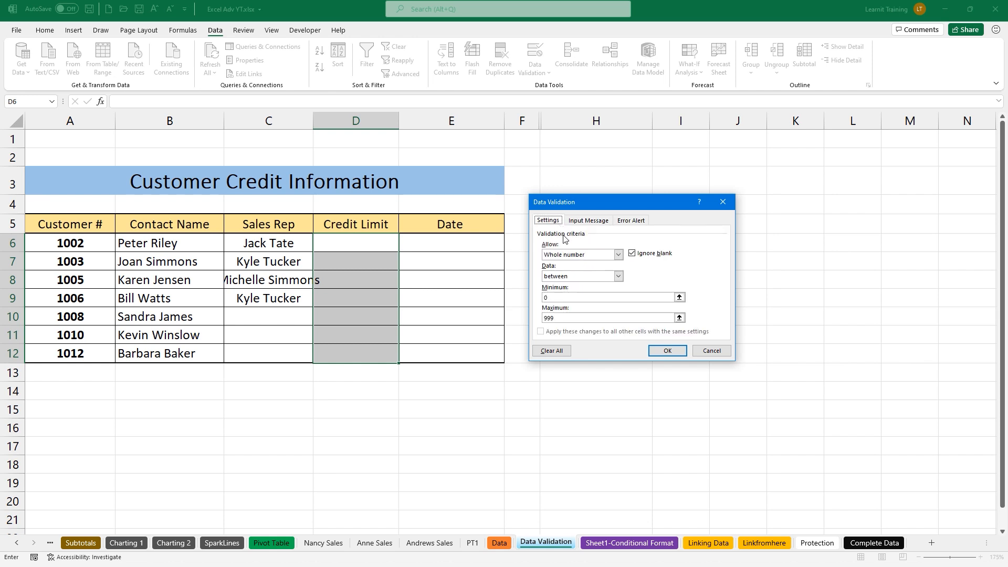
{"action": "left_click", "coordinate": [657, 351]}
Enter test credit limits 1 and 0, and confirm 1000 in D8 is rejected
{"action": "left_click", "coordinate": [342, 245]}
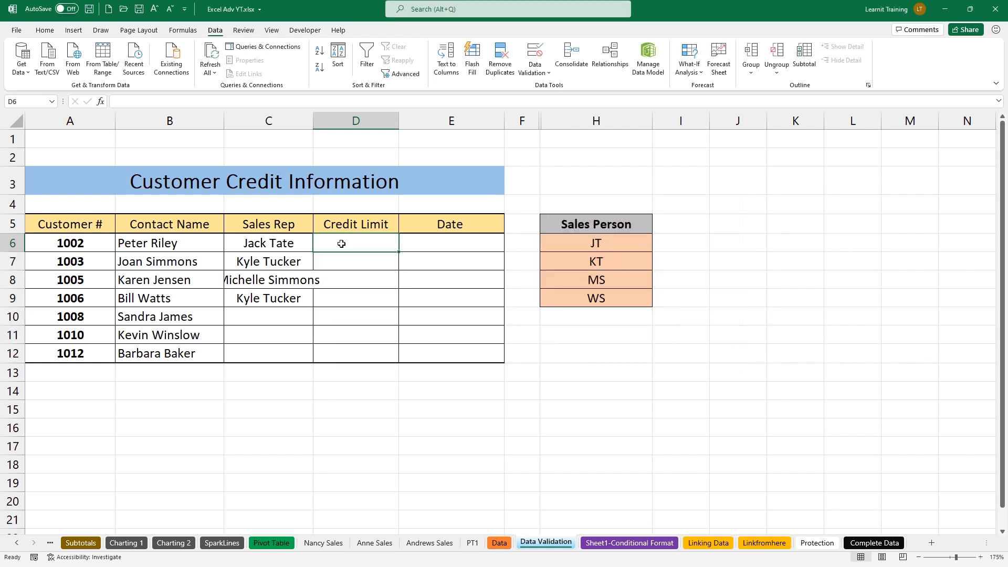
{"action": "type", "text": "1"}
{"action": "key", "text": "Return"}
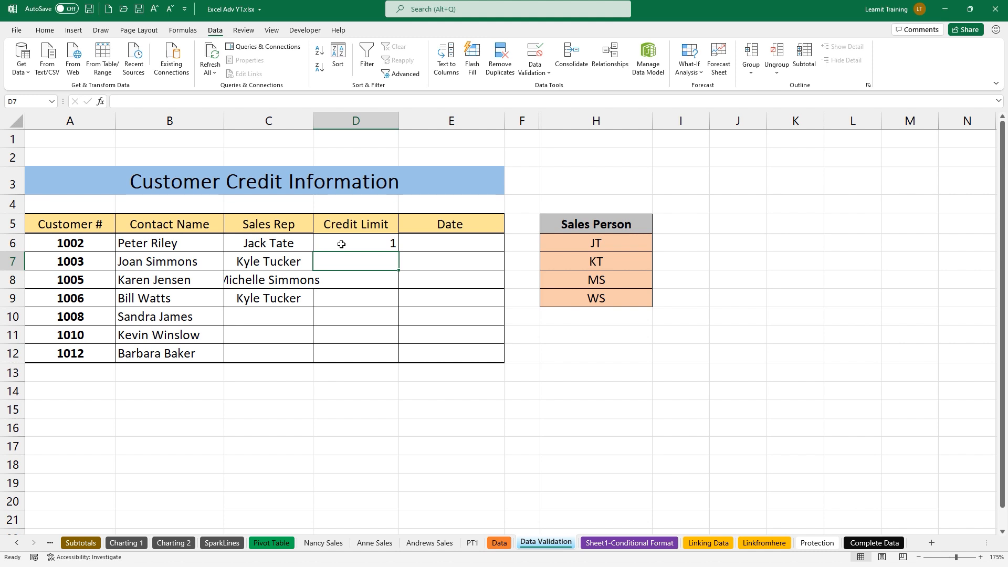
{"action": "type", "text": "0"}
{"action": "key", "text": "Return"}
{"action": "type", "text": "1000"}
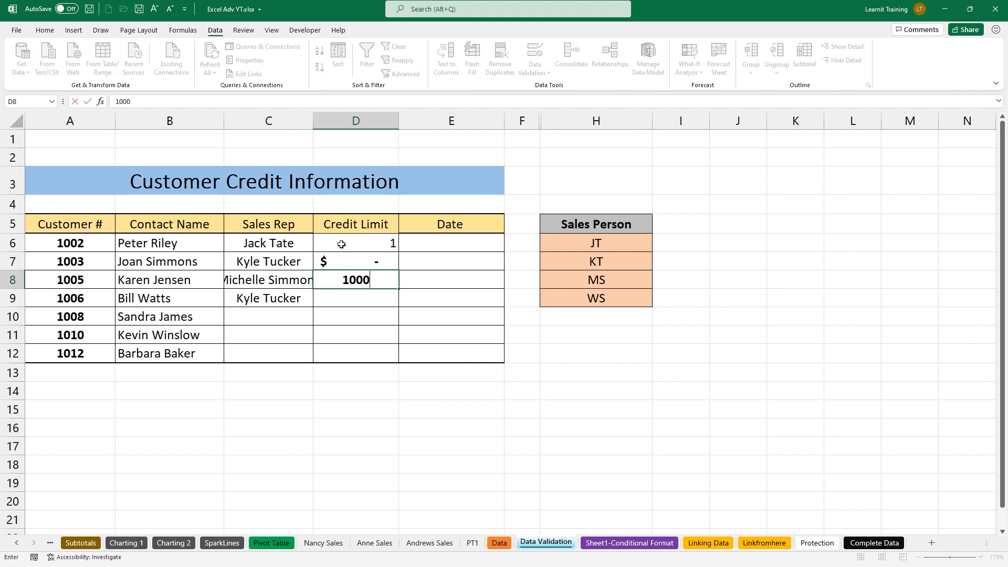
{"action": "key", "text": "Return"}
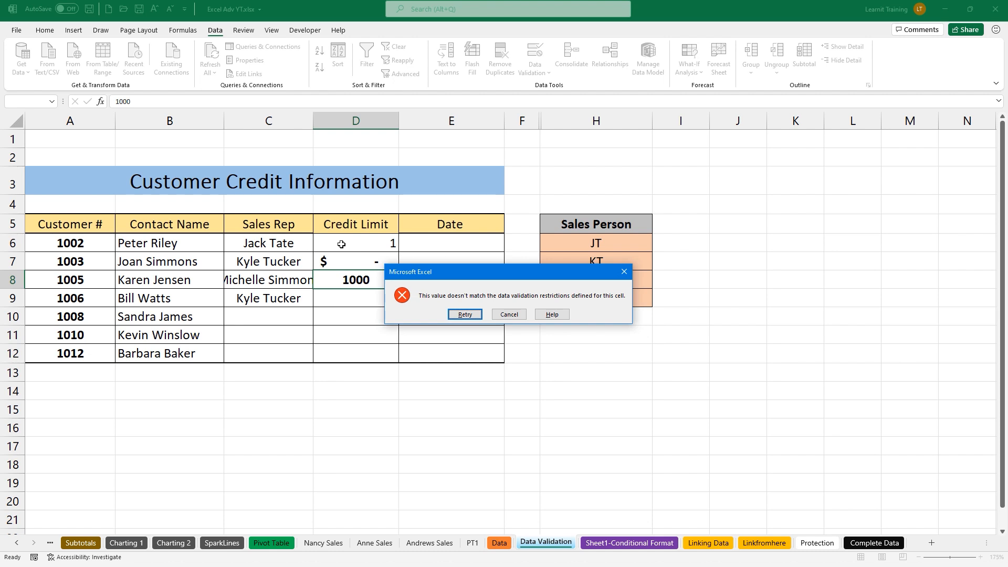
{"action": "left_click", "coordinate": [504, 315]}
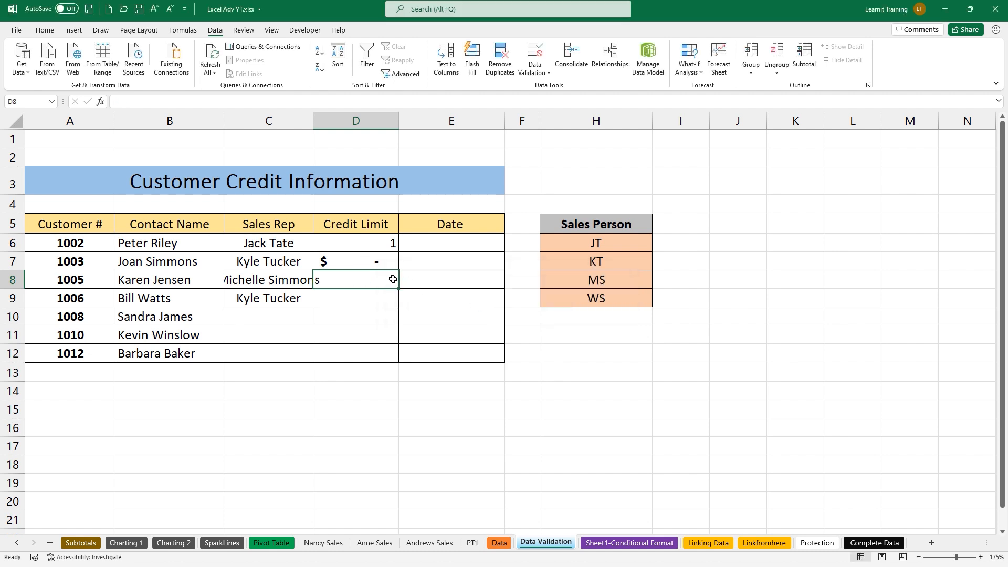
{"action": "left_click_drag", "start_coordinate": [441, 239], "coordinate": [444, 349]}
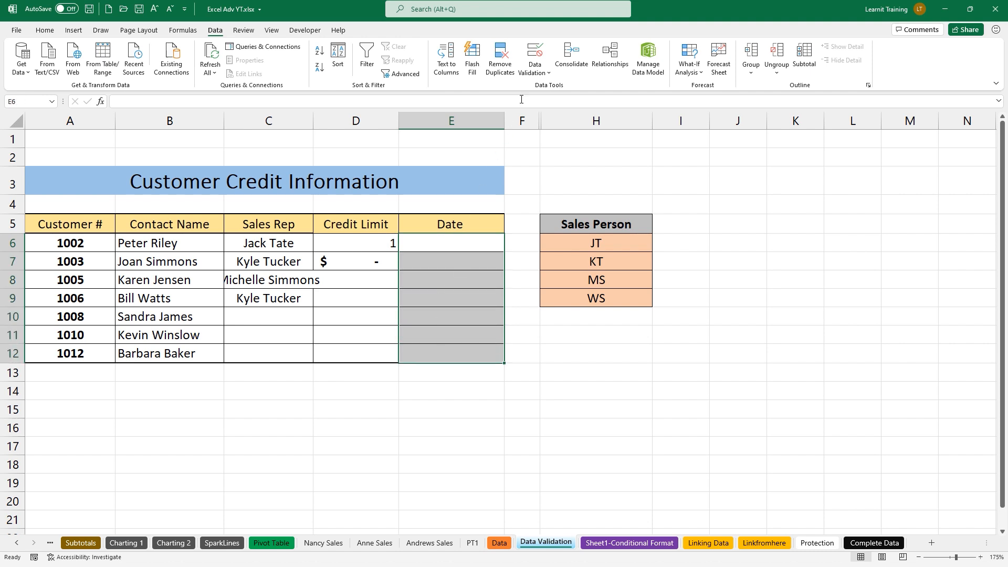
Restrict the Date cells to dates between 1/1/2021 and 11/5/2021
{"action": "left_click", "coordinate": [534, 53]}
{"action": "left_click", "coordinate": [577, 254]}
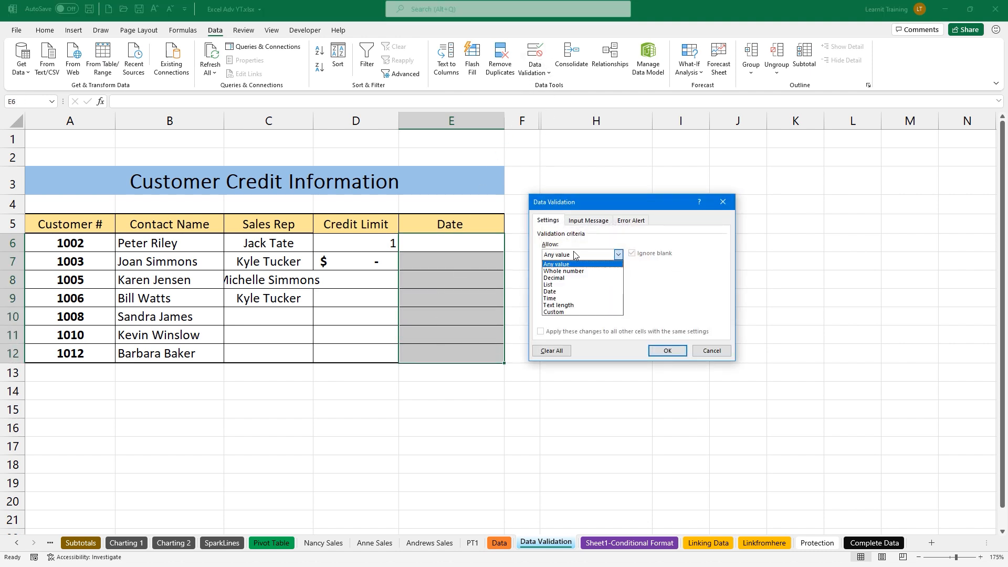
{"action": "left_click", "coordinate": [580, 291]}
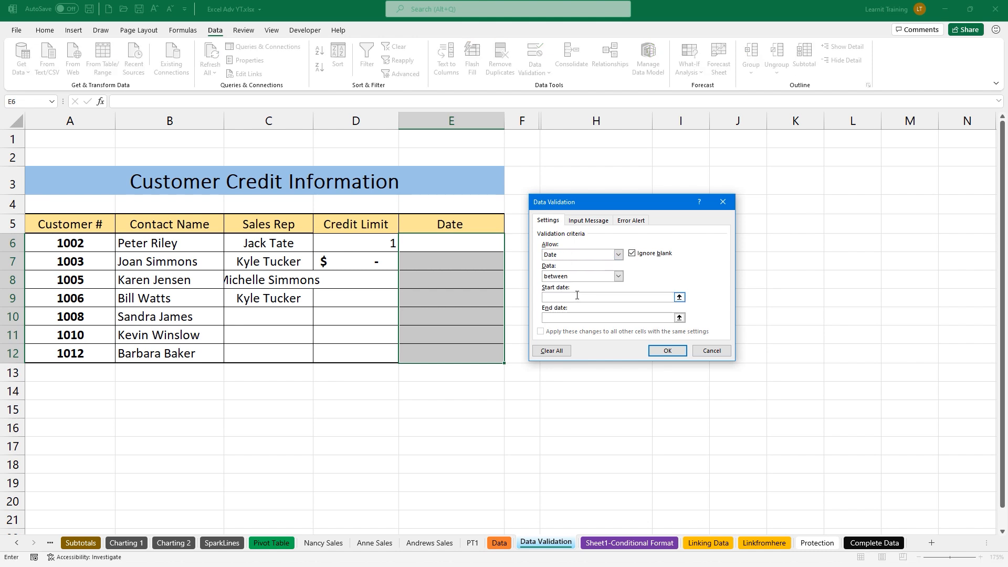
{"action": "type", "text": "1/1/202111/5/2021"}
{"action": "left_click", "coordinate": [663, 351]}
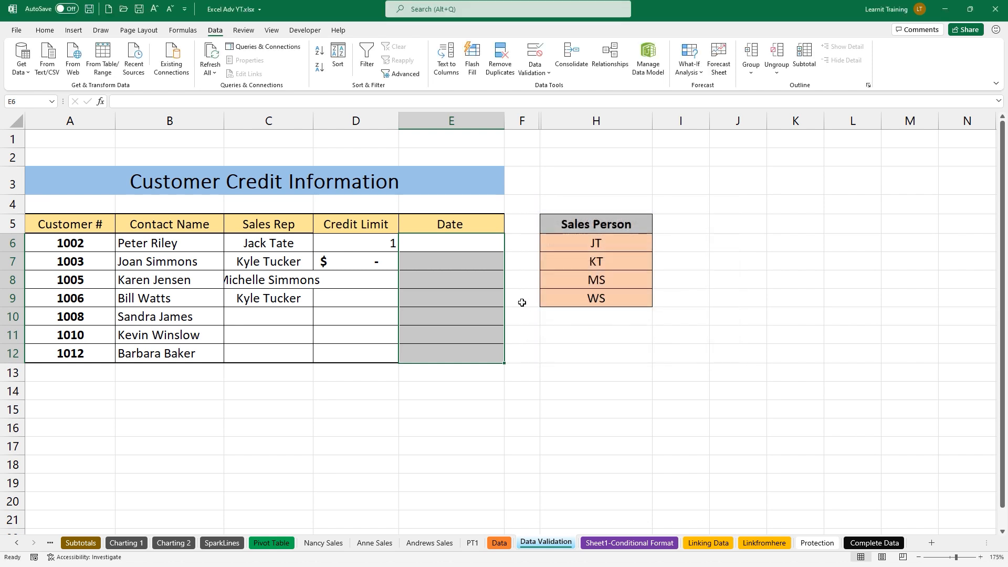
Enter 11/6/21 in E6, retry after the rejection, and enter 11/5/2021 instead
{"action": "left_click", "coordinate": [451, 248]}
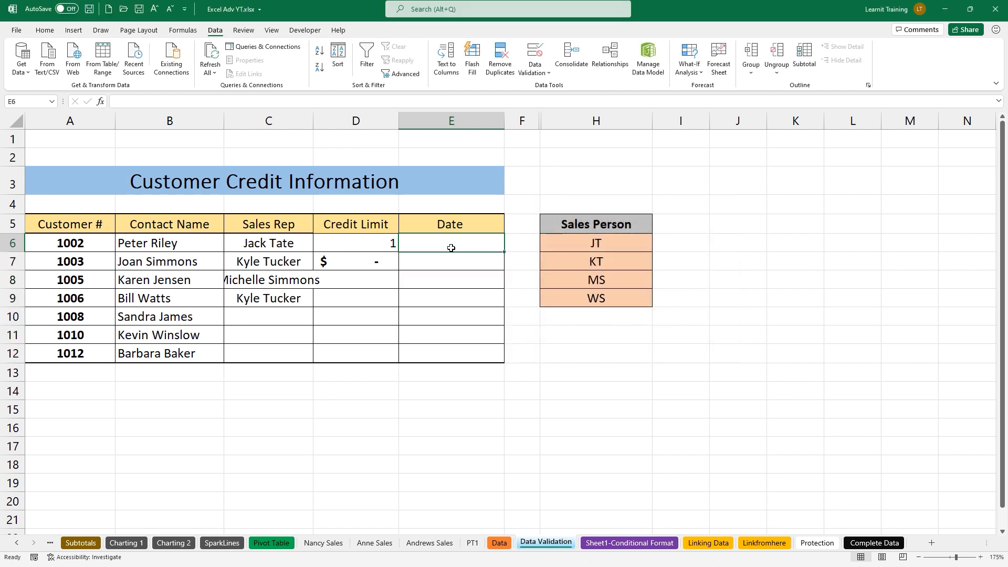
{"action": "type", "text": "11/6/21"}
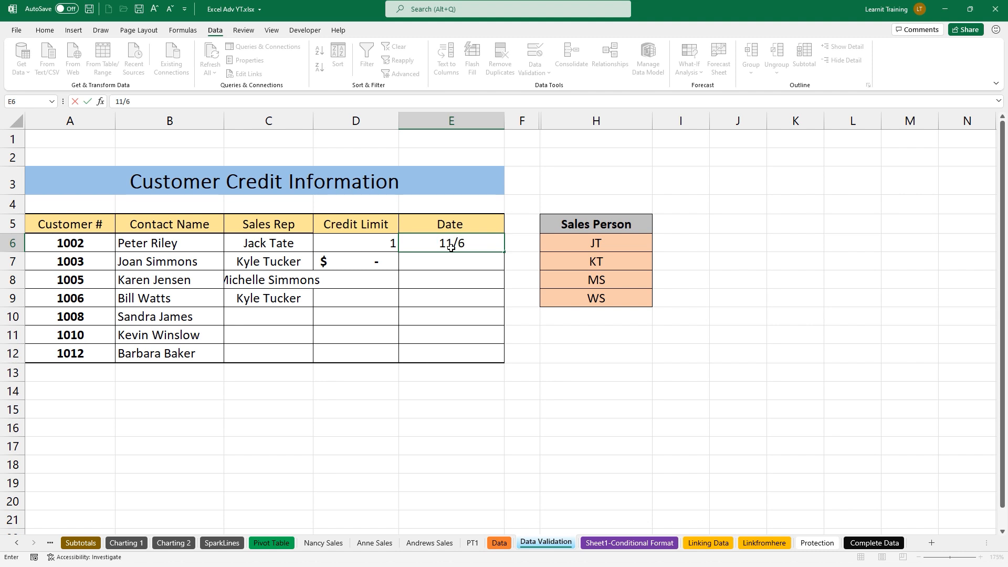
{"action": "key", "text": "Return"}
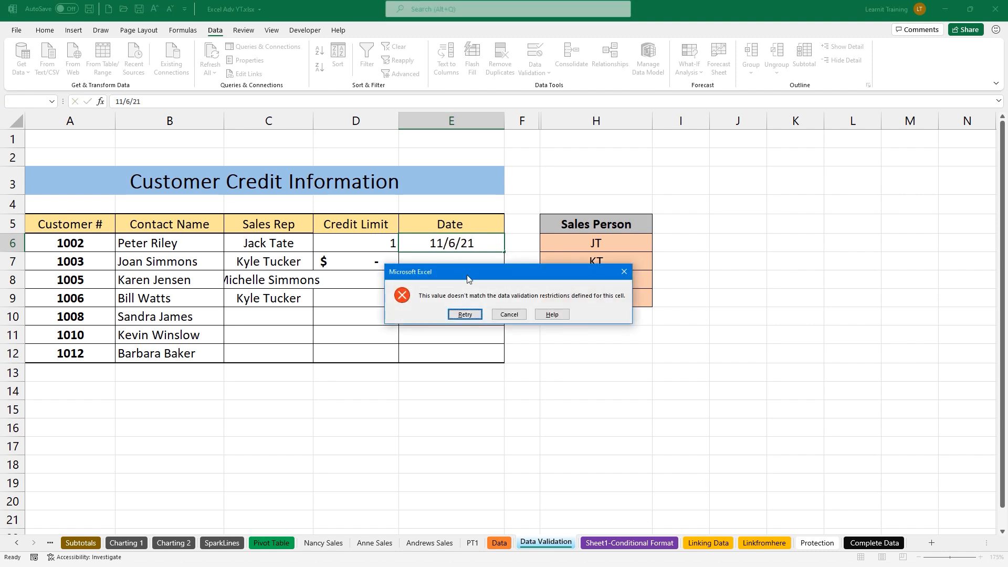
{"action": "left_click", "coordinate": [457, 314]}
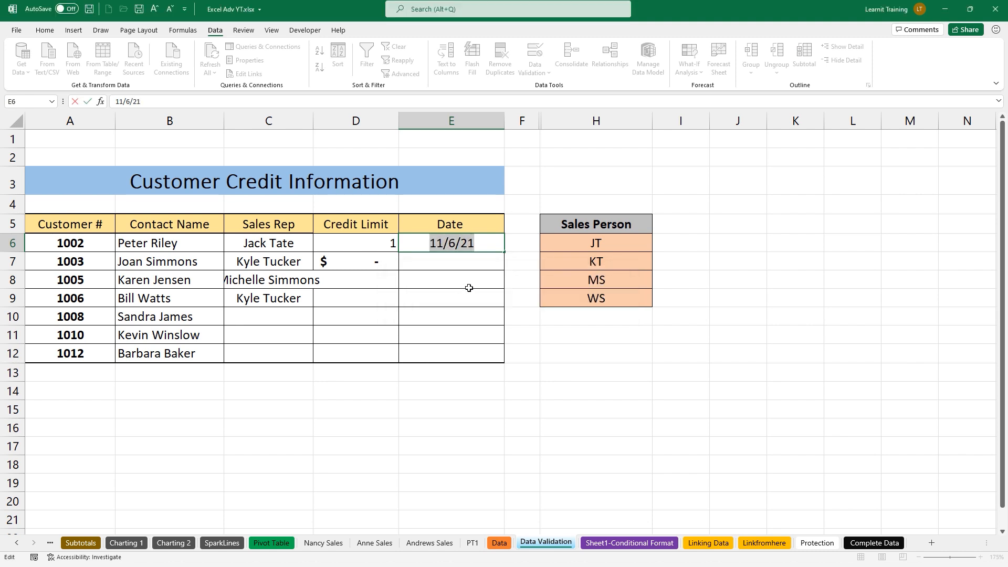
{"action": "type", "text": "11/5/2021"}
{"action": "key", "text": "Return"}
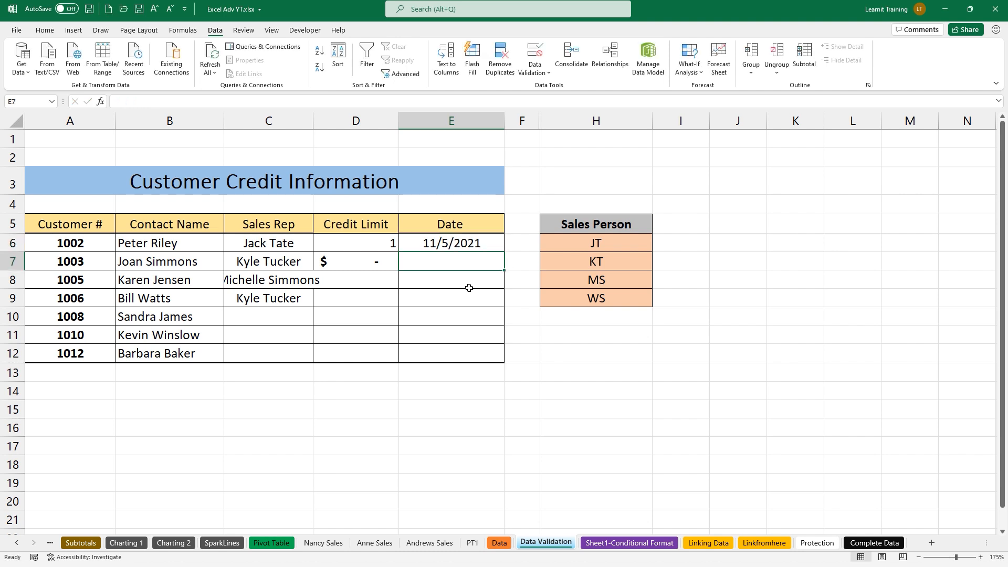
{"action": "left_click", "coordinate": [444, 243]}
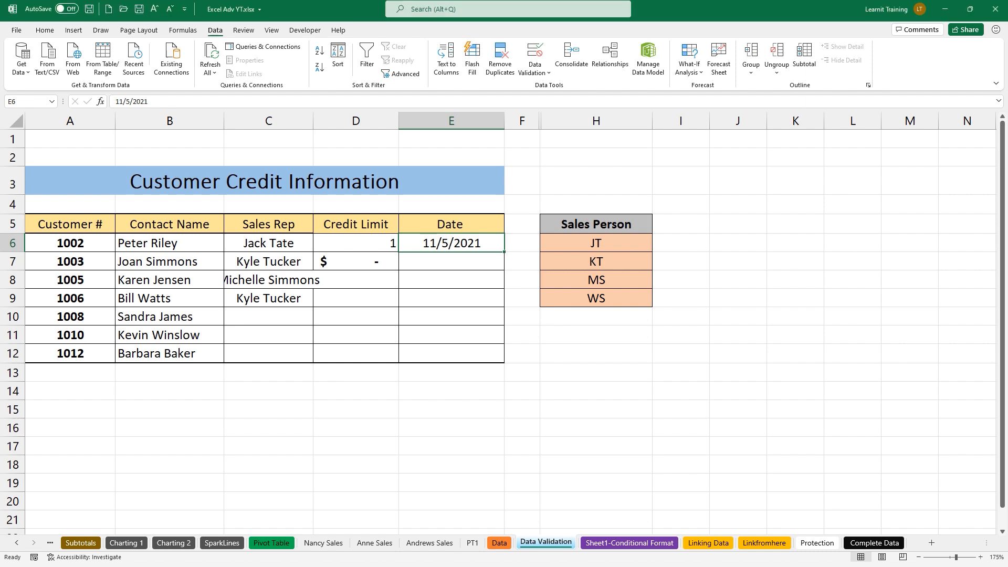
{"action": "left_click_drag", "start_coordinate": [307, 247], "coordinate": [324, 238]}
Choose the new sales person from C10's drop-down for customer 1008
{"action": "left_click_drag", "start_coordinate": [530, 104], "coordinate": [563, 141]}
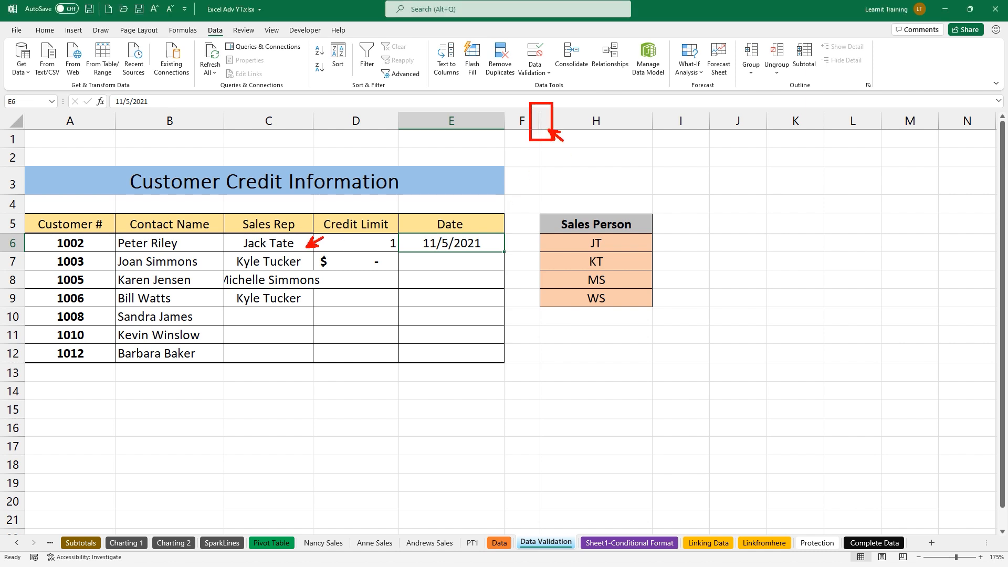
{"action": "left_click_drag", "start_coordinate": [224, 13], "coordinate": [262, 43]}
{"action": "mouse_move", "coordinate": [499, 517]}
{"action": "left_mouse_down"}
{"action": "mouse_move", "coordinate": [507, 527]}
{"action": "mouse_move", "coordinate": [508, 514]}
{"action": "left_mouse_up"}
{"action": "key", "text": "Escape"}
{"action": "left_click", "coordinate": [269, 317]}
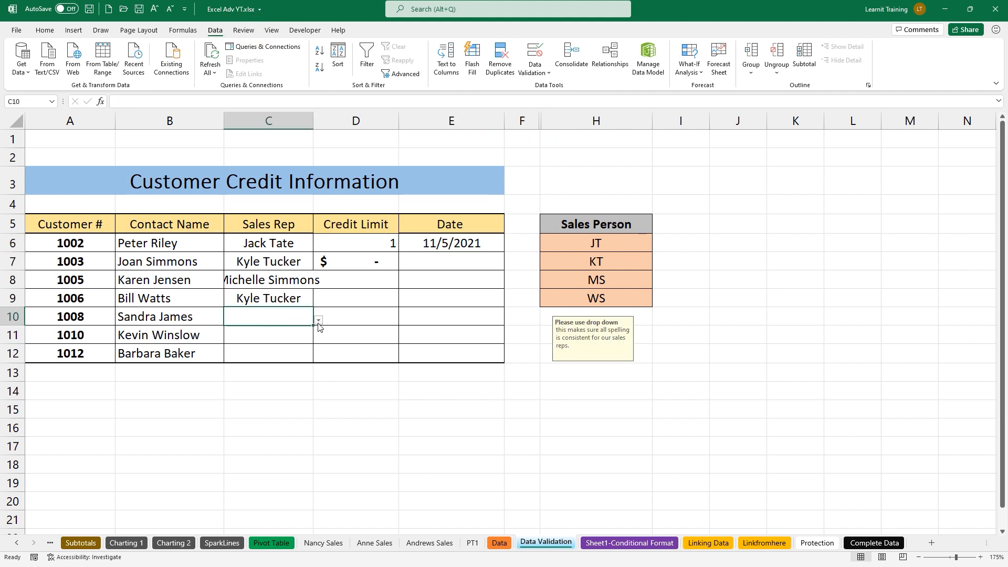
{"action": "left_click", "coordinate": [318, 319]}
{"action": "left_click", "coordinate": [314, 332]}
Select ranges across the Sales Rep, Credit Limit and Date columns to review the finished table
{"action": "left_click_drag", "start_coordinate": [281, 356], "coordinate": [278, 391]}
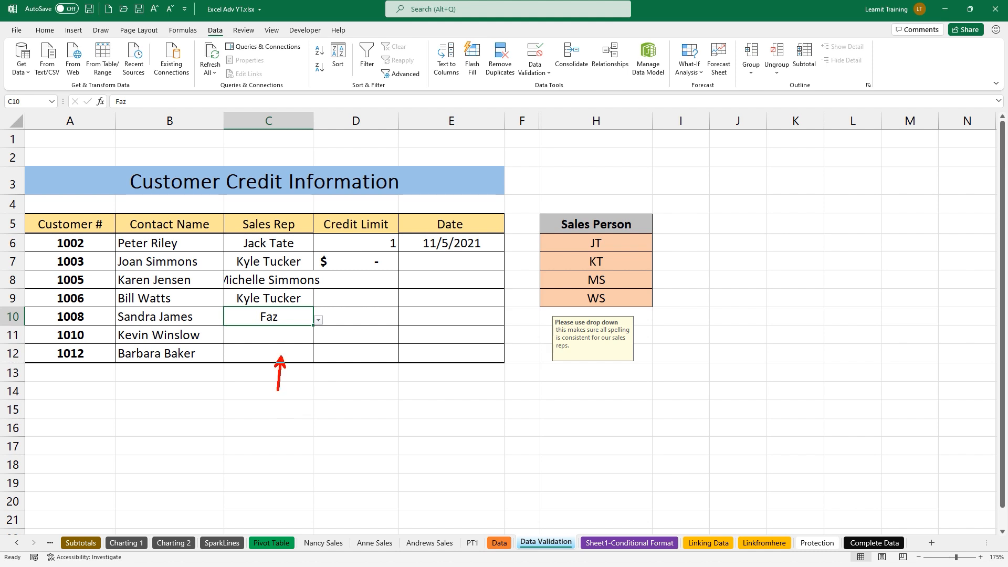
{"action": "left_click_drag", "start_coordinate": [344, 357], "coordinate": [344, 405]}
{"action": "left_click_drag", "start_coordinate": [444, 355], "coordinate": [437, 392]}
{"action": "mouse_move", "coordinate": [231, 208]}
{"action": "left_mouse_down"}
{"action": "mouse_move", "coordinate": [288, 266]}
{"action": "mouse_move", "coordinate": [505, 362]}
{"action": "left_mouse_up"}
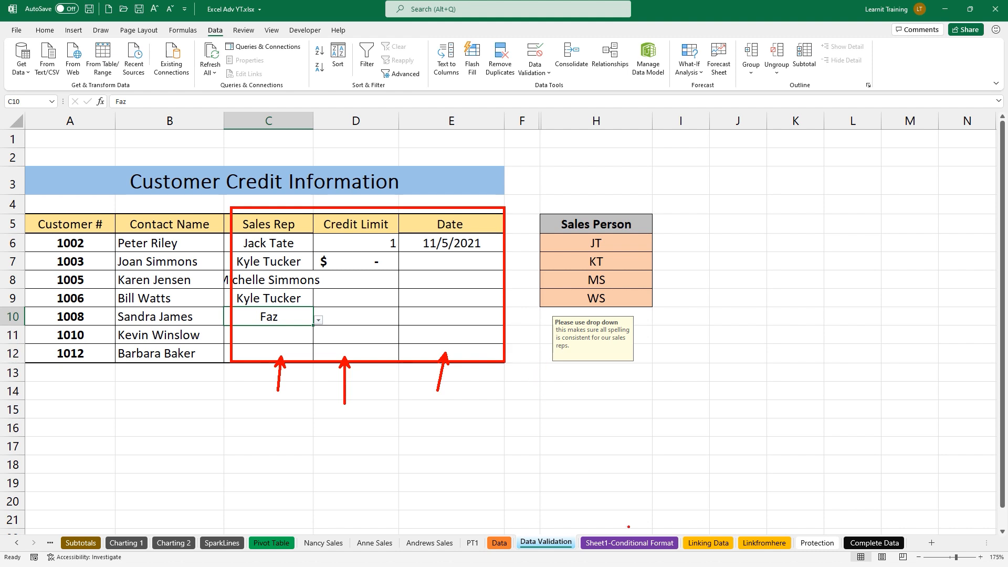
{"action": "left_click_drag", "start_coordinate": [629, 527], "coordinate": [609, 495]}
{"action": "key", "text": "Escape"}
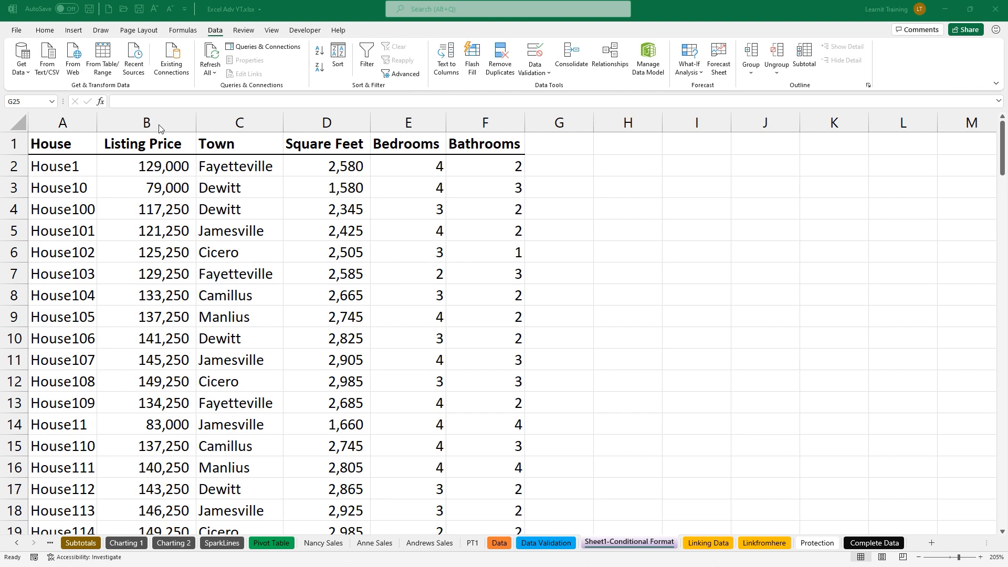
Select the entire Listing Price column B
{"action": "left_click", "coordinate": [44, 33]}
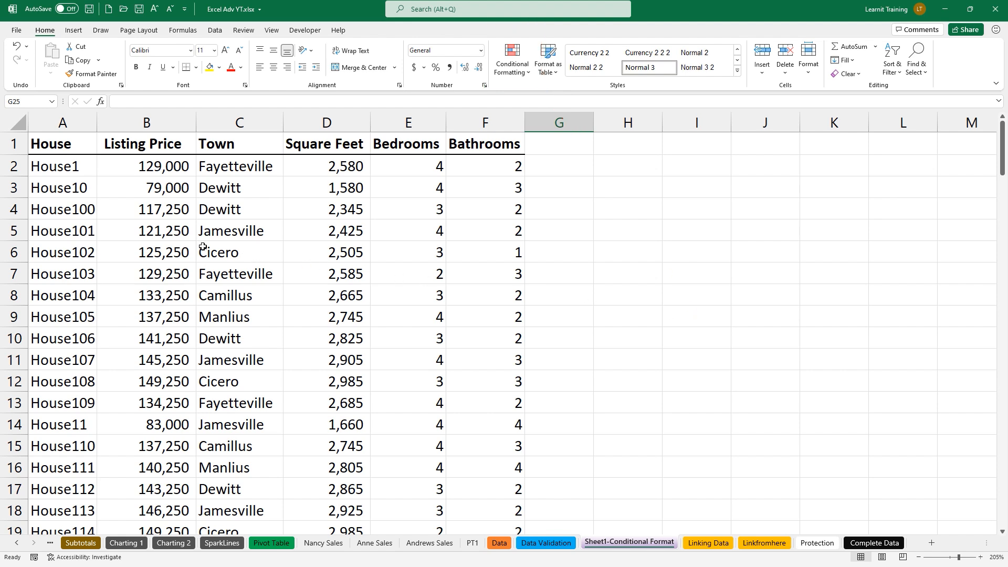
{"action": "left_click", "coordinate": [161, 242]}
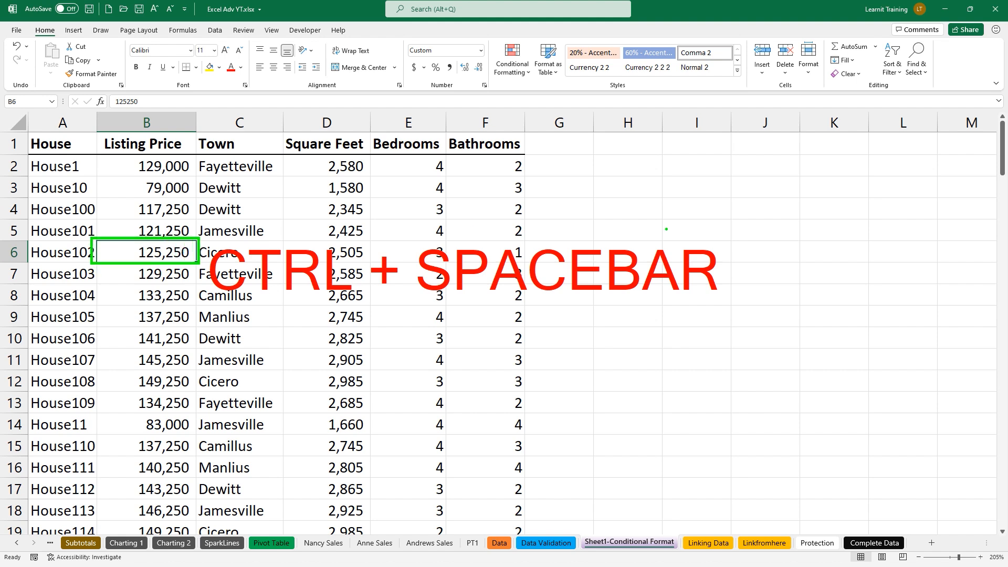
{"action": "left_click_drag", "start_coordinate": [703, 194], "coordinate": [704, 196]}
{"action": "mouse_move", "coordinate": [715, 185]}
{"action": "left_mouse_down"}
{"action": "mouse_move", "coordinate": [709, 210]}
{"action": "mouse_move", "coordinate": [719, 196]}
{"action": "left_mouse_up"}
{"action": "key", "text": "ctrl+space"}
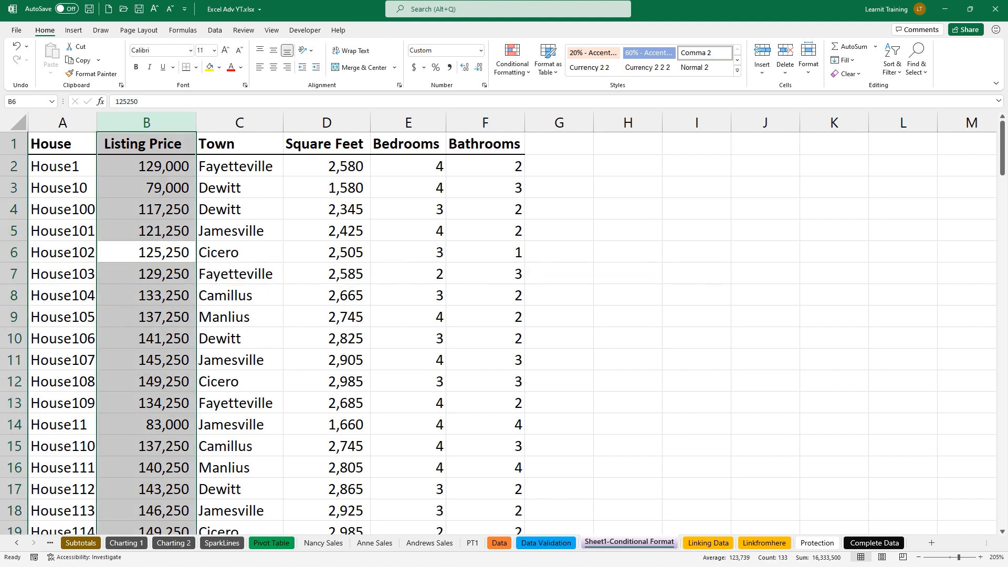
Highlight listing prices between 100000 and 250000 with Green Fill with Dark Green Text
{"action": "left_click", "coordinate": [512, 61]}
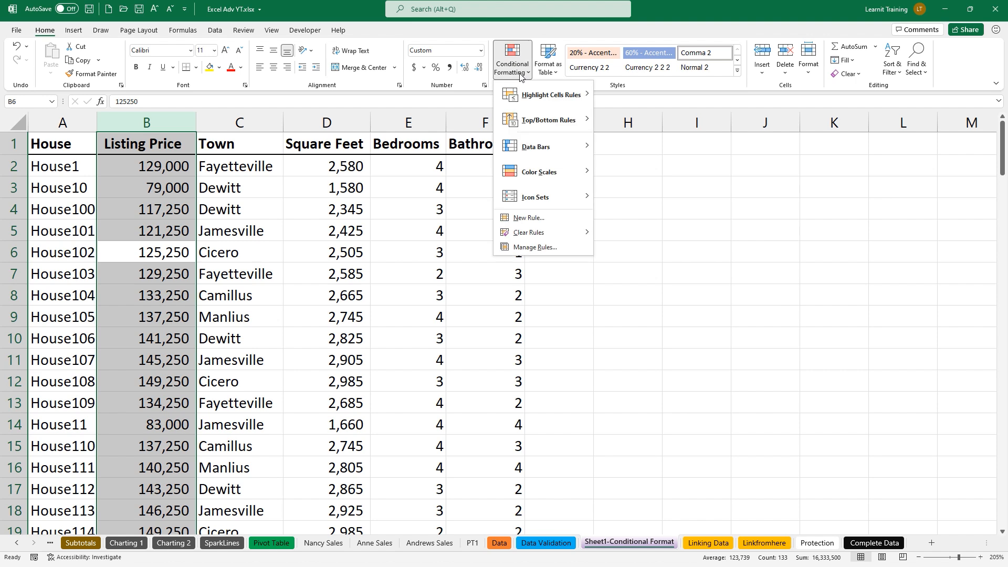
{"action": "mouse_move", "coordinate": [537, 96]}
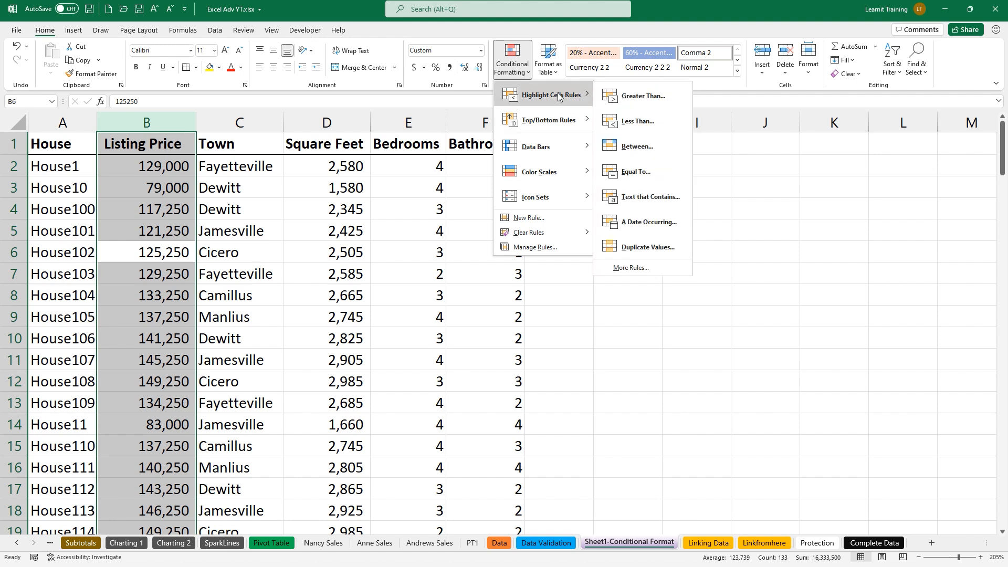
{"action": "left_click", "coordinate": [663, 145]}
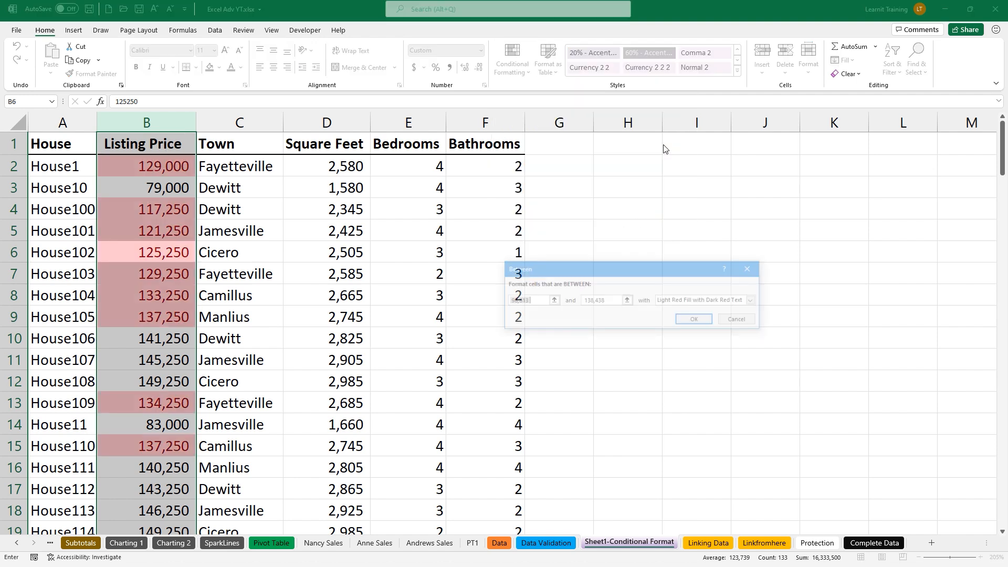
{"action": "type", "text": "1"}
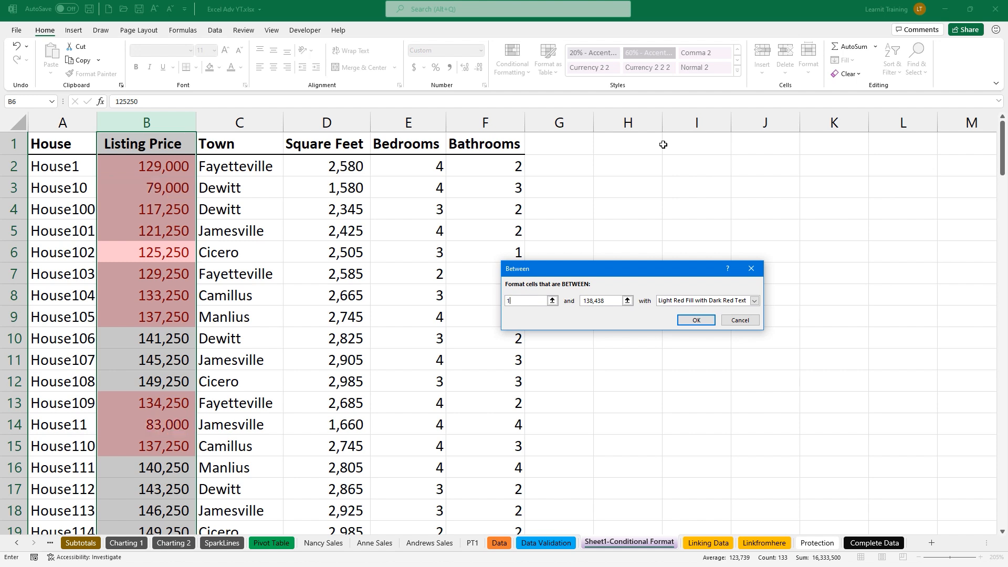
{"action": "type", "text": "00000"}
{"action": "key", "text": "Tab"}
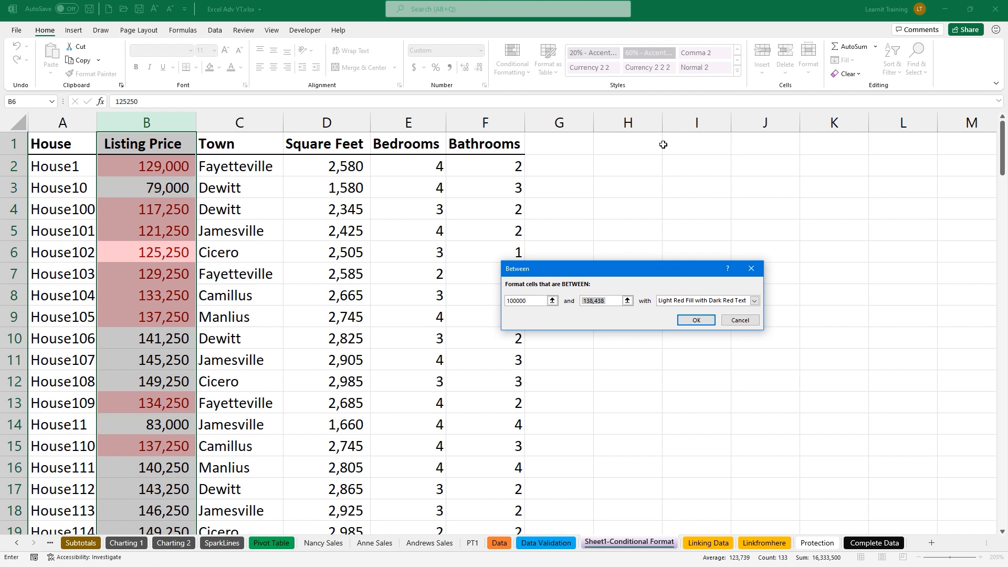
{"action": "type", "text": "250000"}
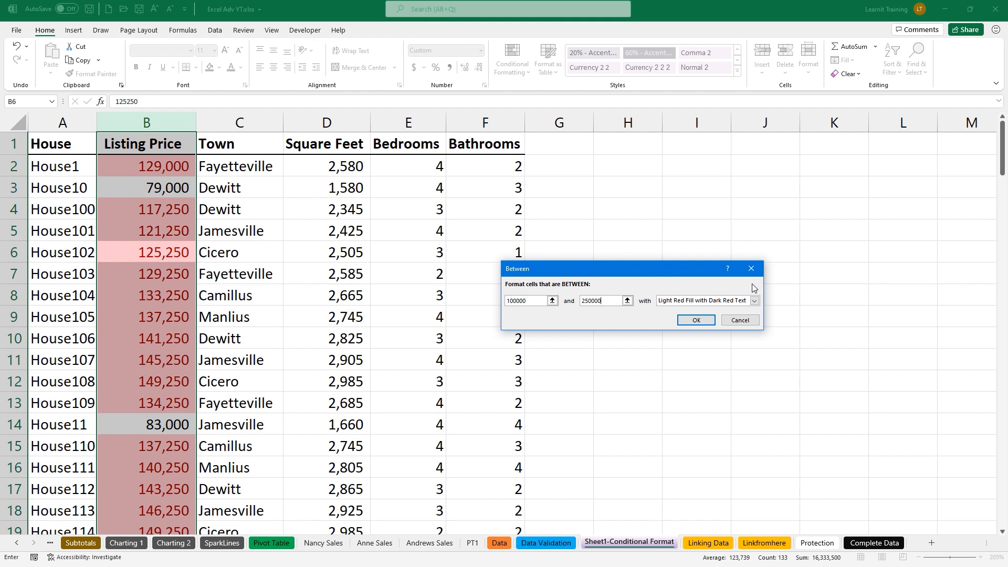
{"action": "left_click", "coordinate": [755, 301]}
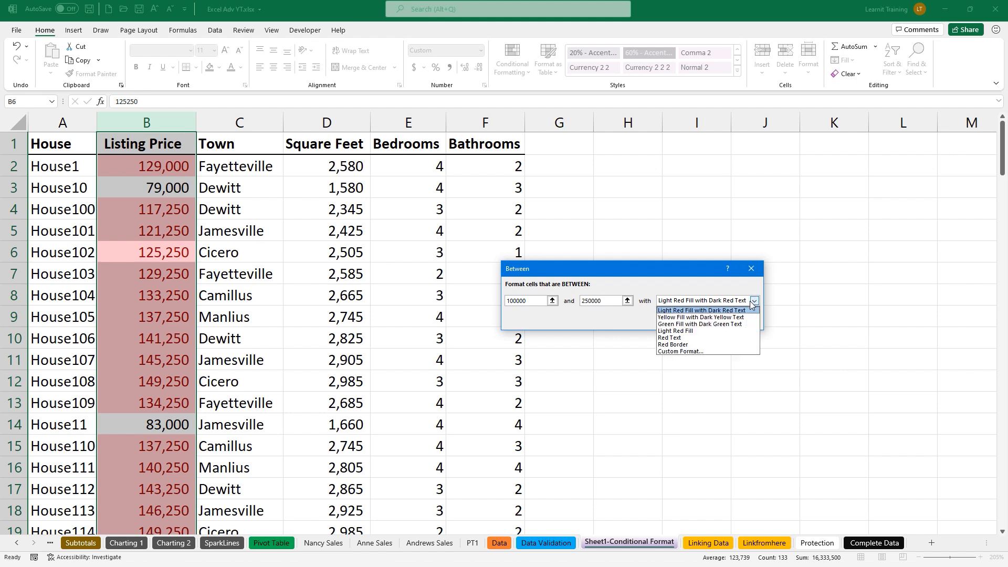
{"action": "left_click", "coordinate": [707, 323]}
{"action": "left_click", "coordinate": [707, 324]}
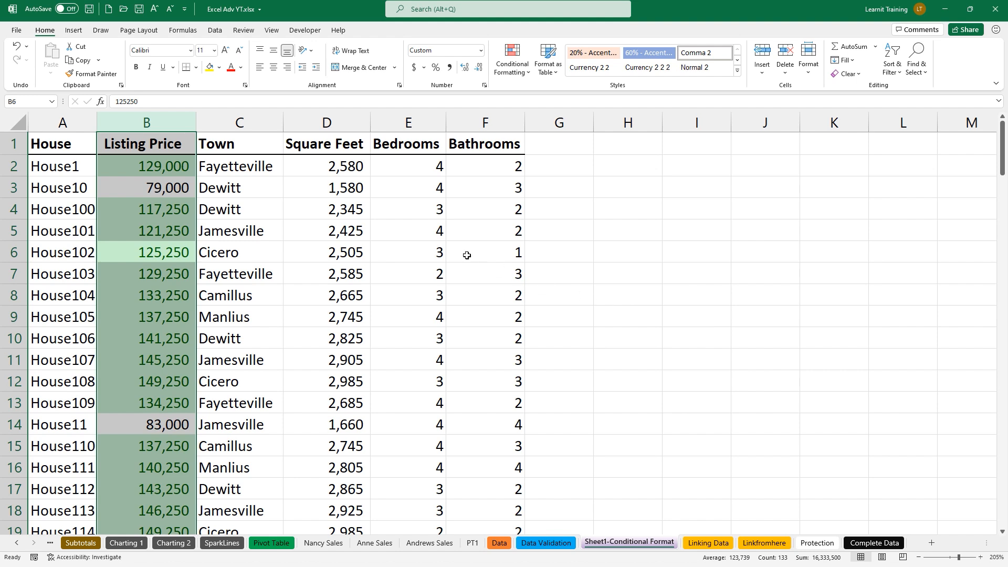
{"action": "left_click", "coordinate": [333, 167]}
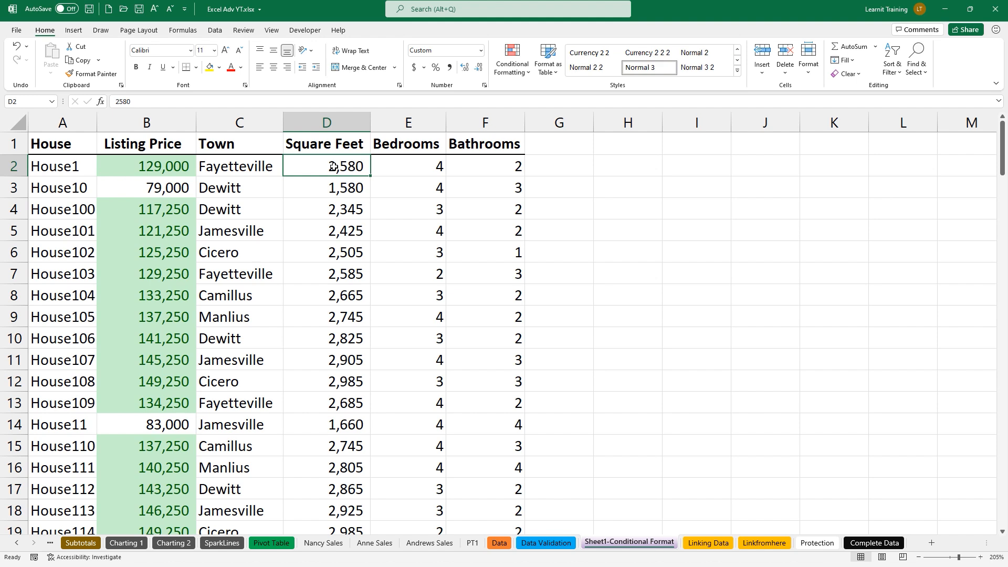
Apply a Green-Yellow-Red colour scale to all Square Feet values
{"action": "key", "text": "ctrl+shift+Down"}
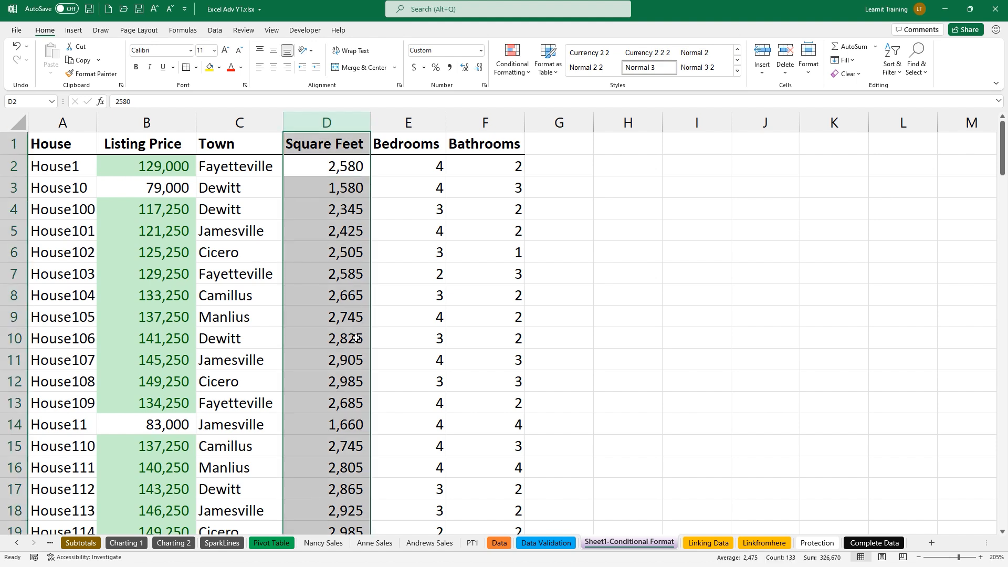
{"action": "left_click", "coordinate": [525, 71]}
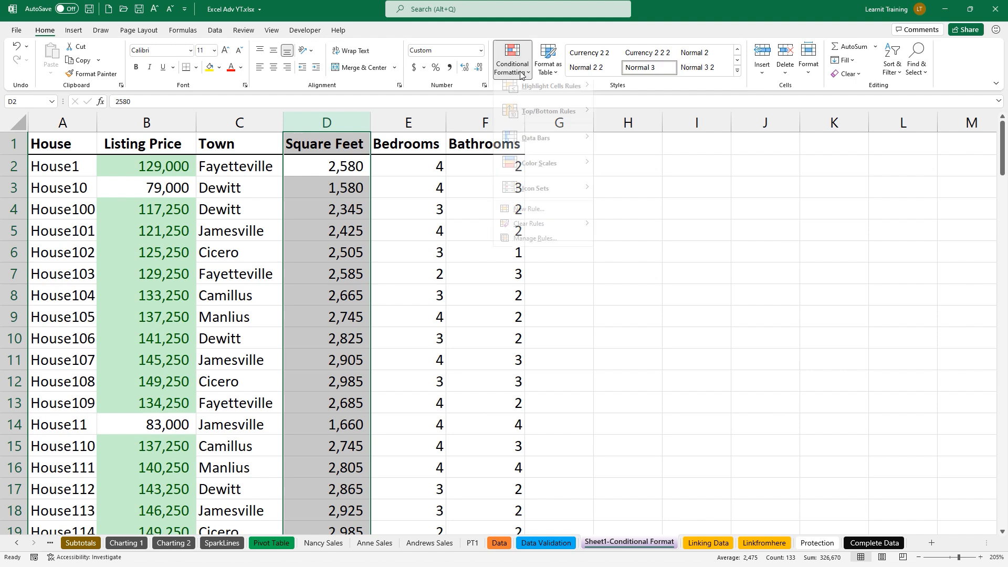
{"action": "mouse_move", "coordinate": [557, 172]}
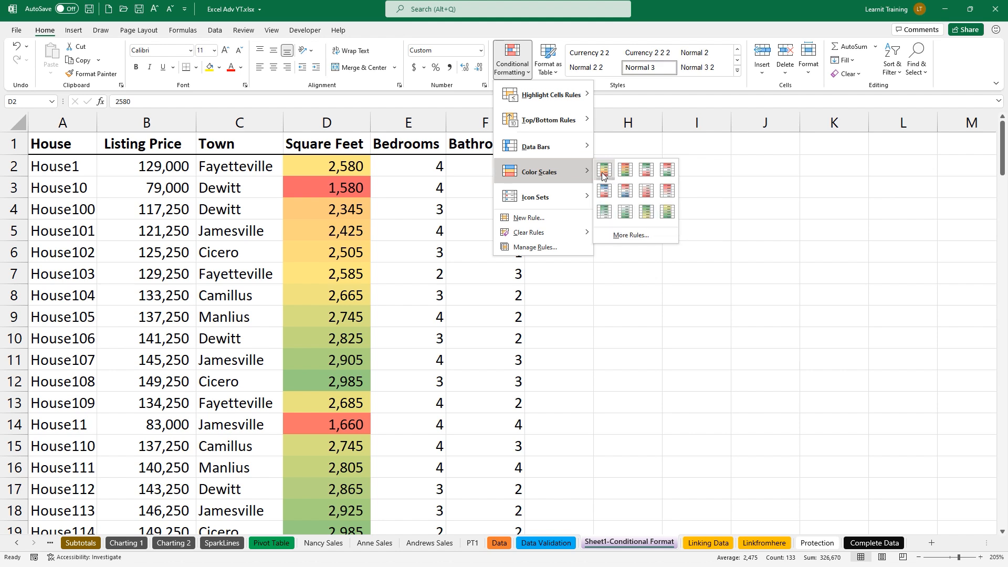
{"action": "left_click", "coordinate": [603, 172]}
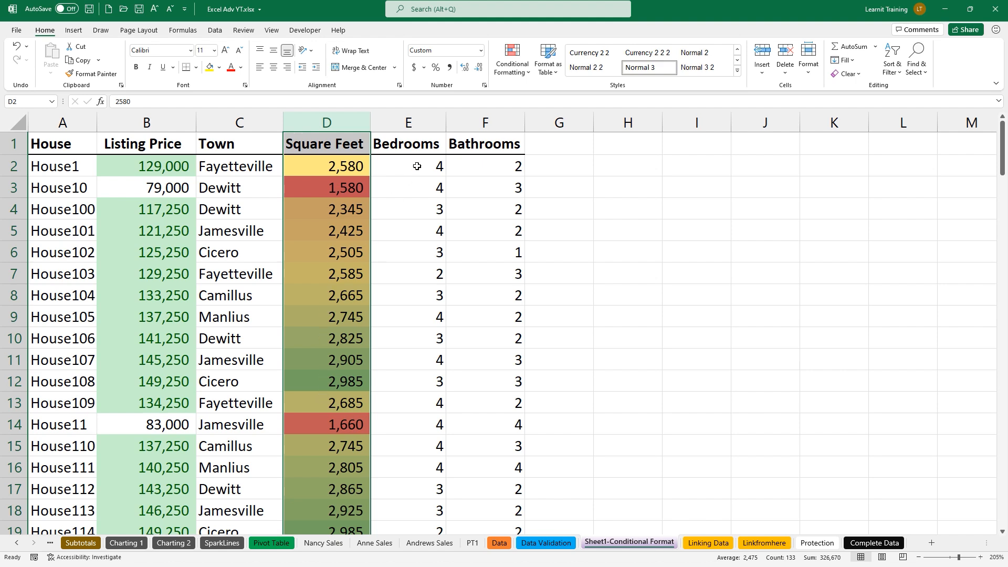
Open the Conditional Formatting Rules Manager to review the Square Feet rule
{"action": "left_click", "coordinate": [503, 74]}
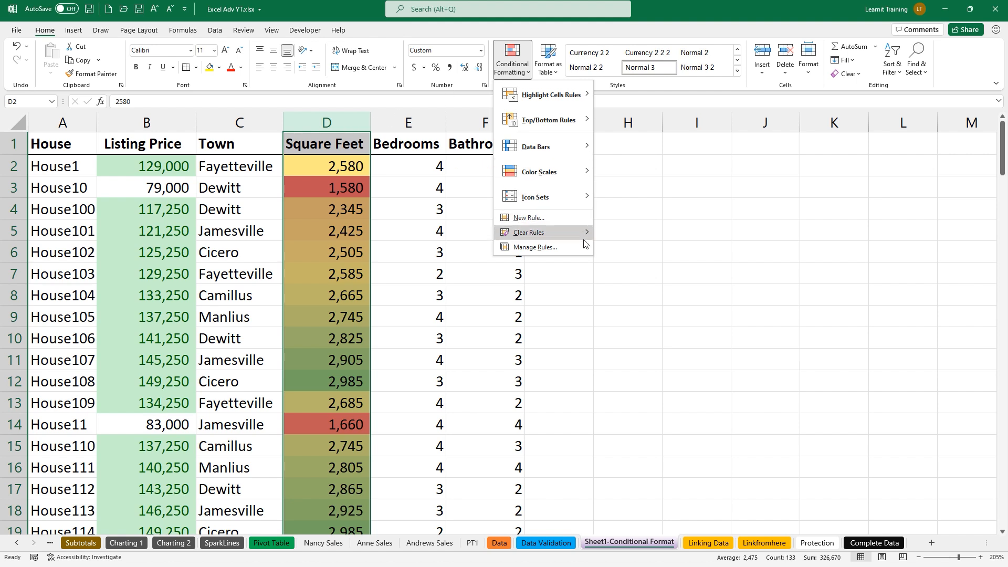
{"action": "mouse_move", "coordinate": [578, 233]}
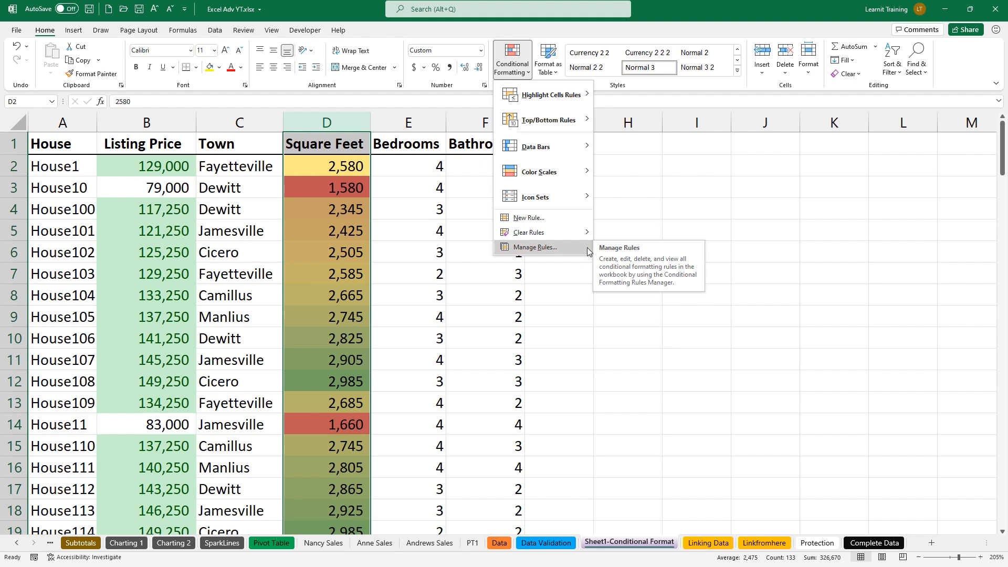
{"action": "left_click", "coordinate": [587, 248]}
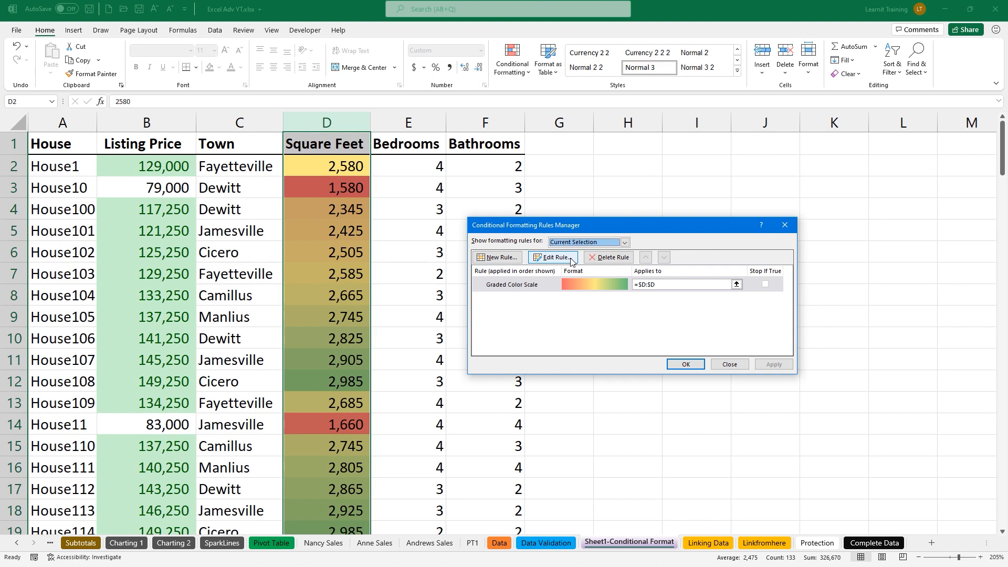
Edit the colour scale rule so Minimum, Midpoint and Maximum types are Number
{"action": "left_click", "coordinate": [571, 259]}
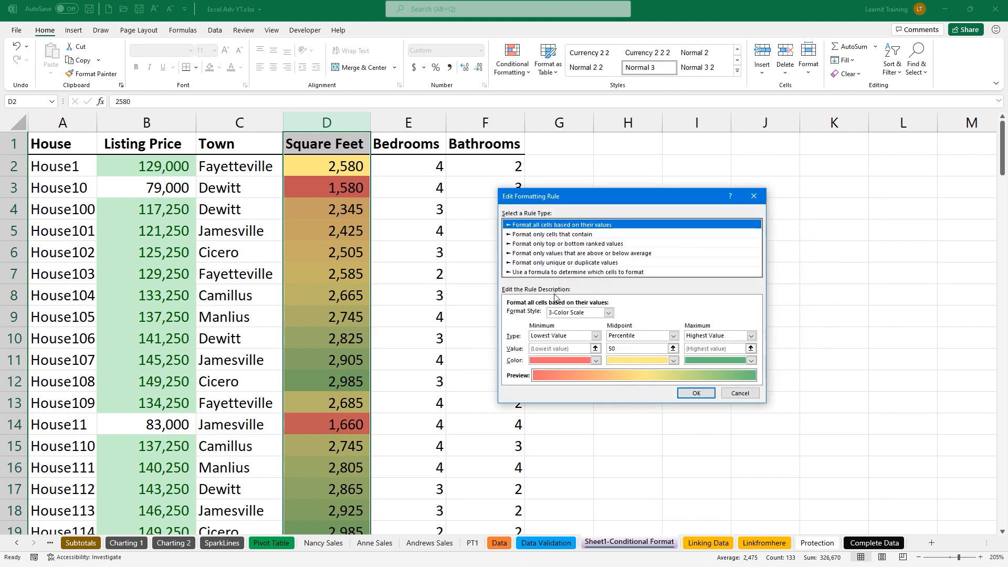
{"action": "left_click", "coordinate": [535, 336]}
{"action": "left_click", "coordinate": [542, 350]}
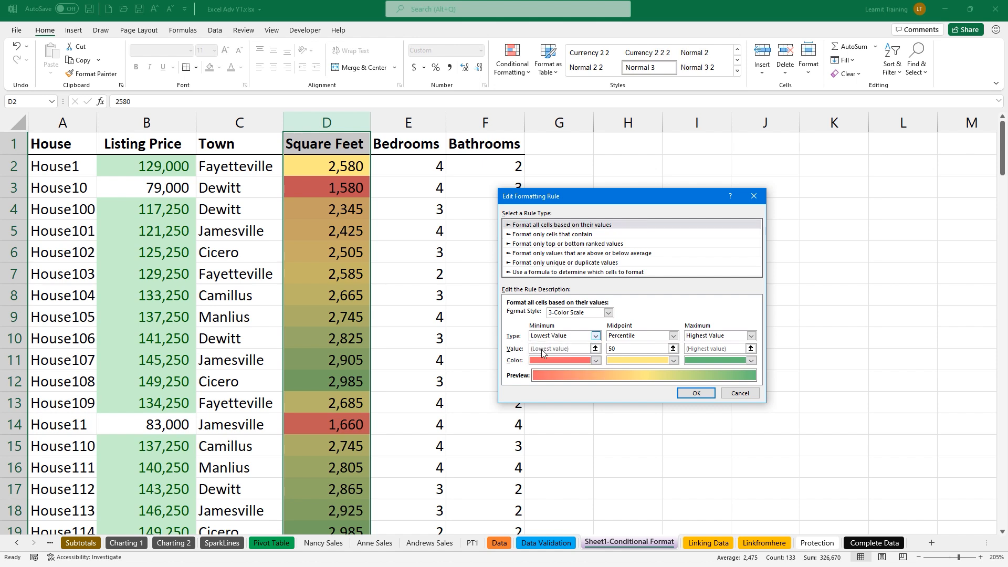
{"action": "left_click", "coordinate": [673, 336]}
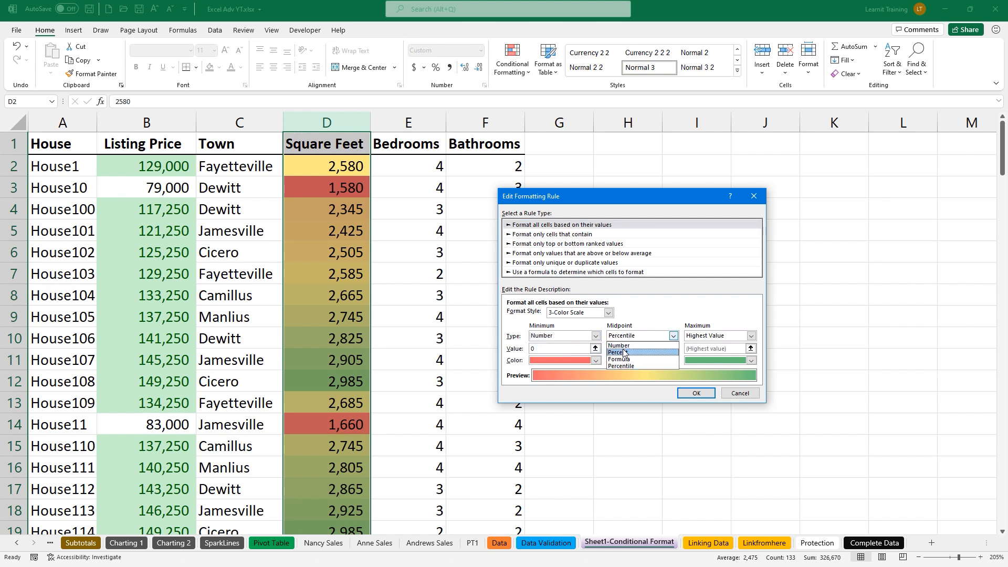
{"action": "left_click", "coordinate": [624, 345]}
{"action": "left_click", "coordinate": [751, 336]}
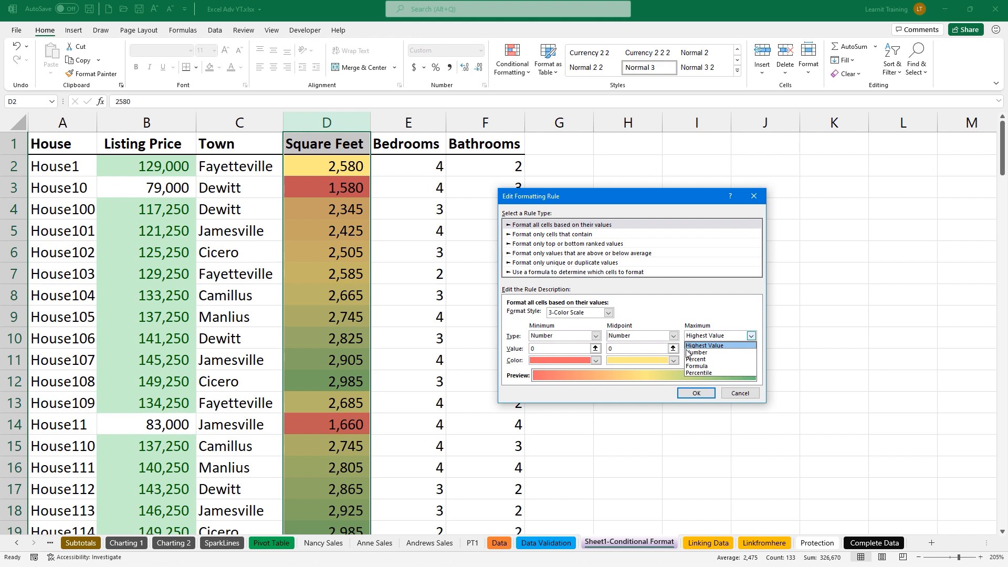
{"action": "left_click", "coordinate": [696, 353]}
Enter thresholds 1200, 1500 and 1750 and confirm the updated colour scale rule
{"action": "left_click", "coordinate": [561, 347]}
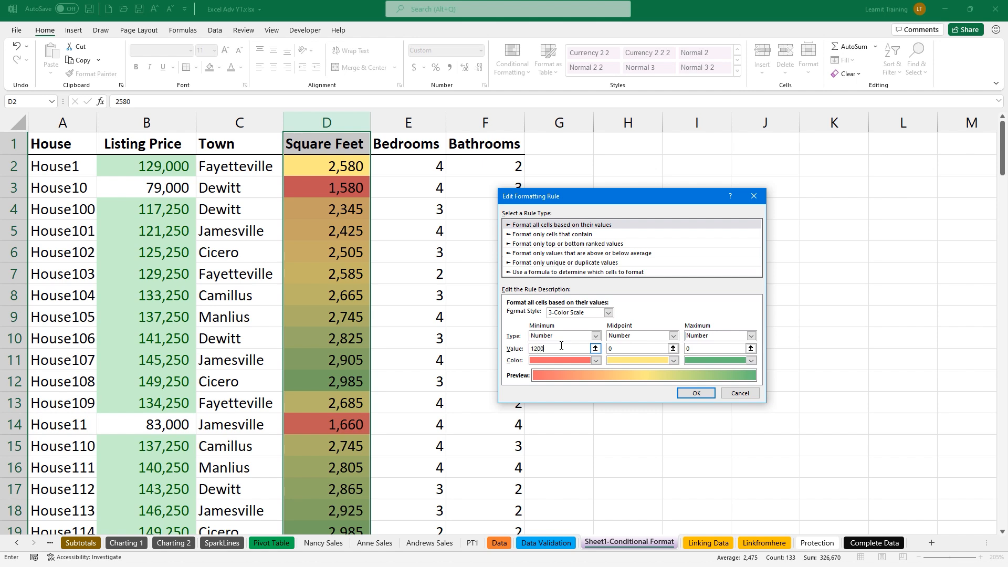
{"action": "left_click", "coordinate": [617, 351]}
{"action": "left_click", "coordinate": [691, 351]}
{"action": "key", "text": "Left"}
{"action": "type", "text": "0"}
{"action": "key", "text": "BackSpace"}
{"action": "key", "text": "BackSpace"}
{"action": "key", "text": "BackSpace"}
{"action": "key", "text": "BackSpace"}
{"action": "key", "text": "BackSpace"}
{"action": "key", "text": "BackSpace"}
{"action": "key", "text": "BackSpace"}
{"action": "key", "text": "BackSpace"}
{"action": "key", "text": "BackSpace"}
{"action": "left_click", "coordinate": [703, 393]}
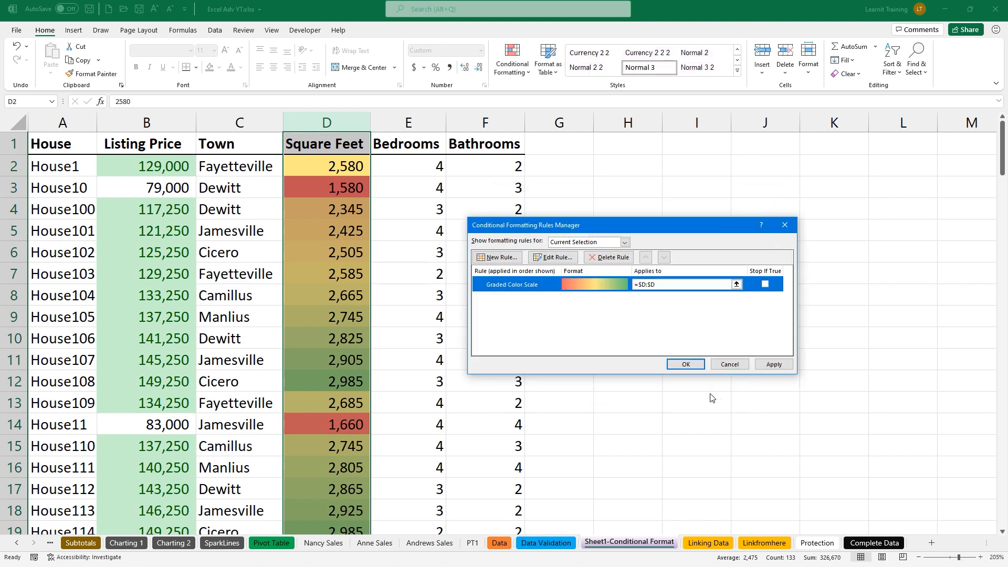
{"action": "left_click", "coordinate": [682, 363]}
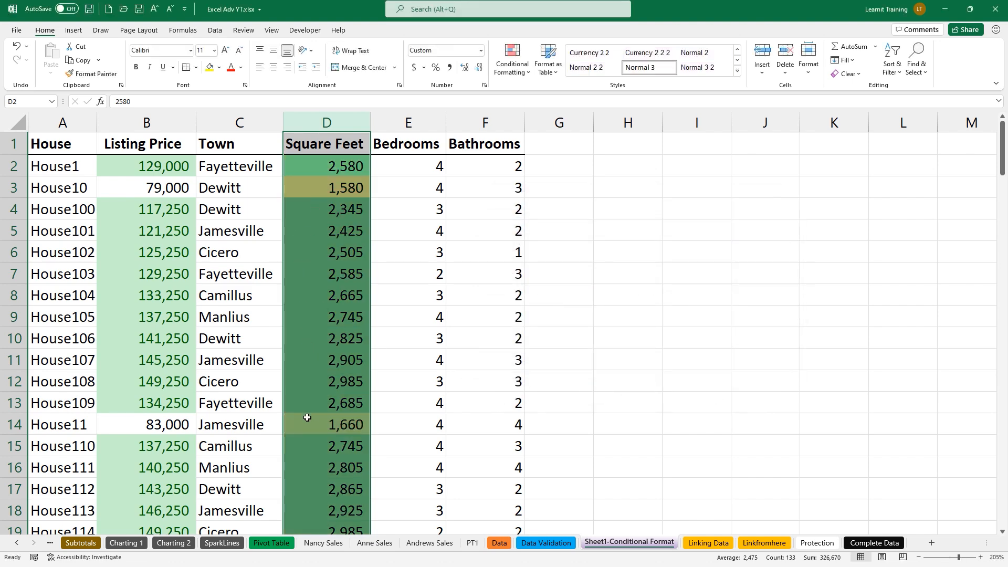
Set House95's square footage in D129 to 1,000 so it shows red
{"action": "scroll", "coordinate": [308, 431], "scroll_direction": "down", "scroll_amount": 14}
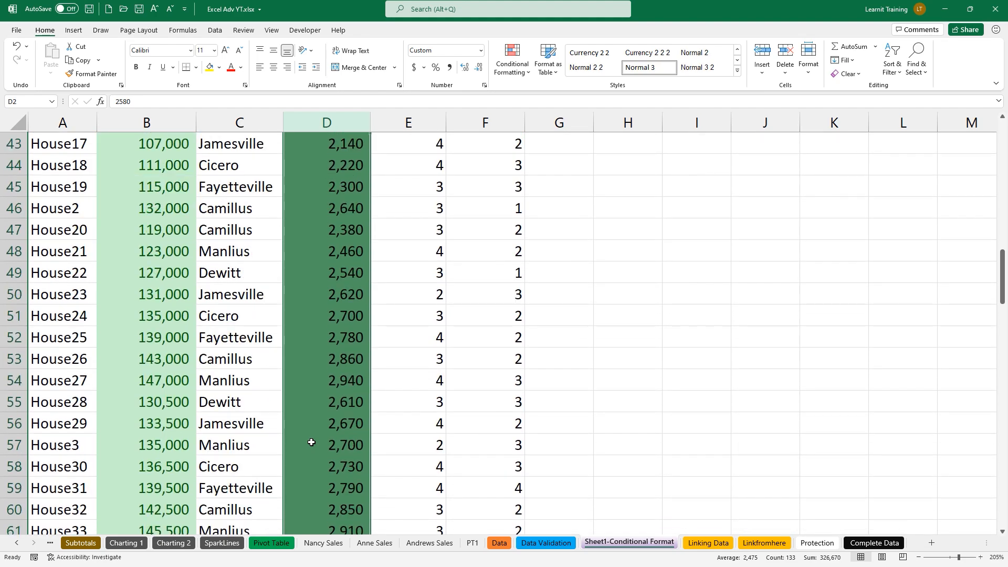
{"action": "scroll", "coordinate": [312, 442], "scroll_direction": "down", "scroll_amount": 15}
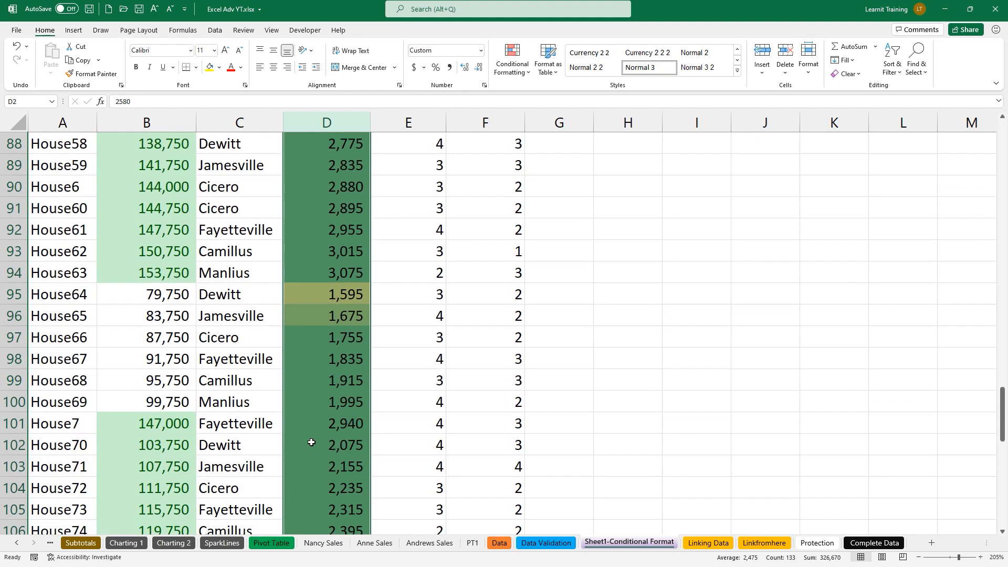
{"action": "scroll", "coordinate": [311, 443], "scroll_direction": "down", "scroll_amount": 9}
{"action": "left_click", "coordinate": [311, 441]}
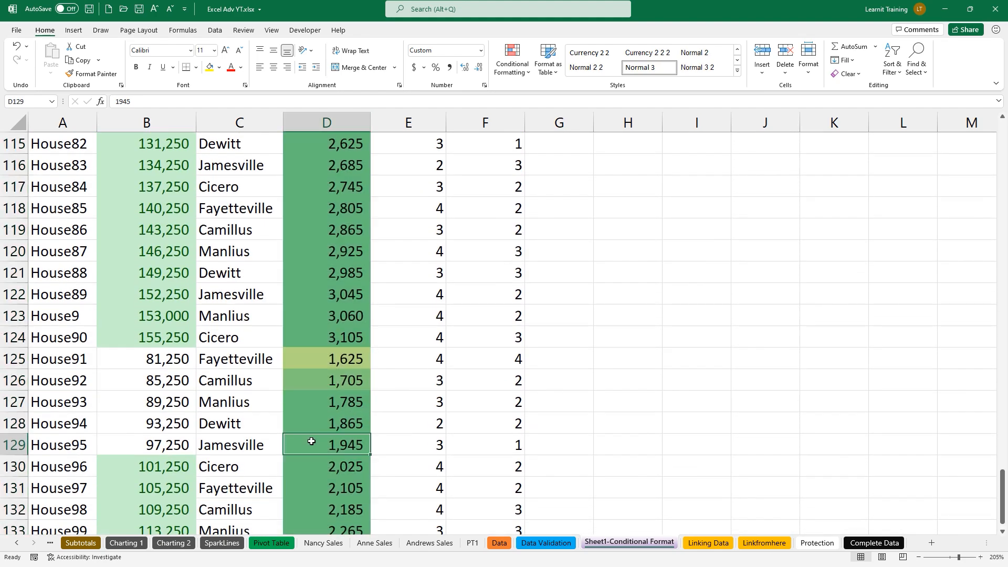
{"action": "type", "text": "1000"}
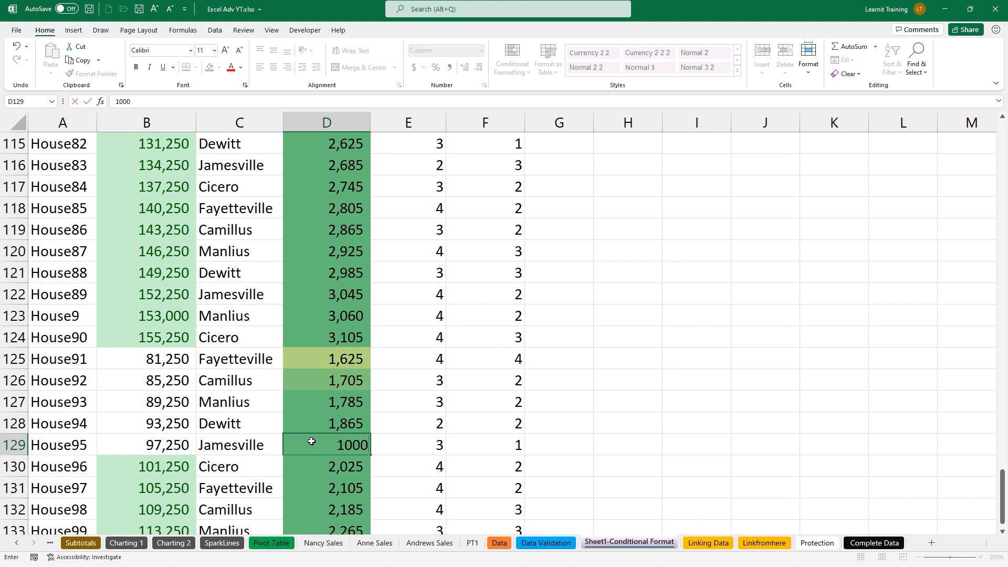
{"action": "key", "text": "Return"}
{"action": "left_click", "coordinate": [311, 441]}
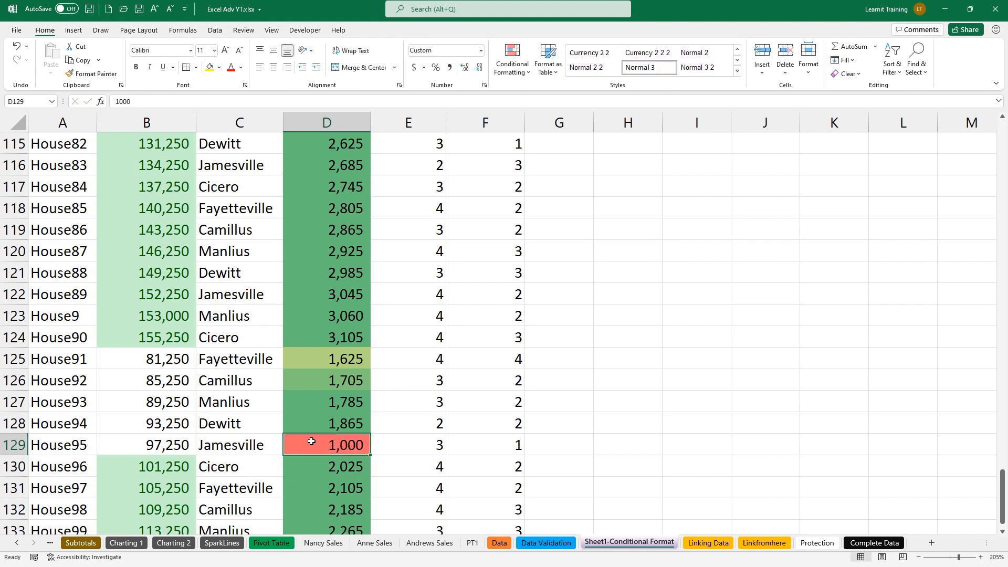
{"action": "scroll", "coordinate": [372, 246], "scroll_direction": "up", "scroll_amount": 20}
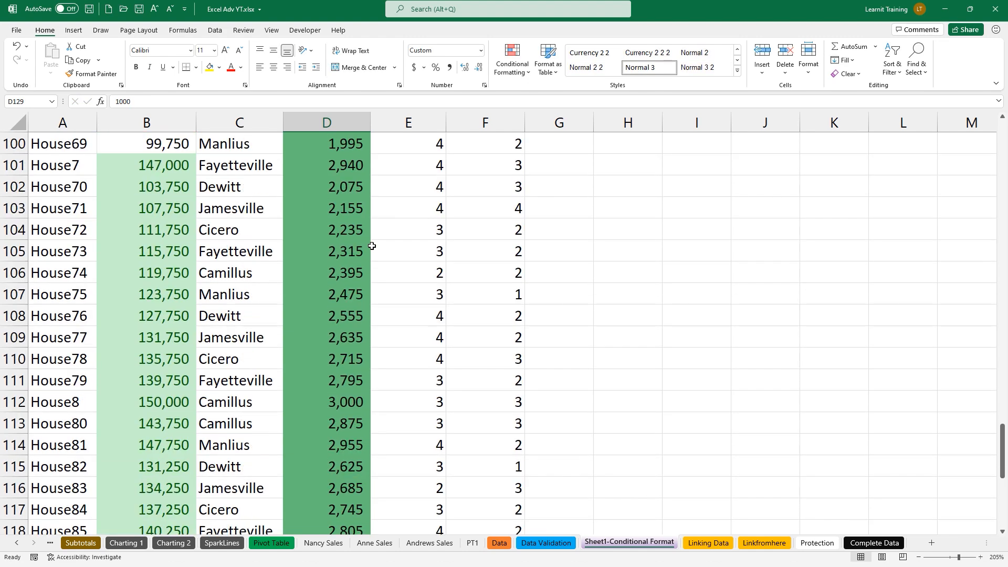
{"action": "scroll", "coordinate": [372, 245], "scroll_direction": "up", "scroll_amount": 17}
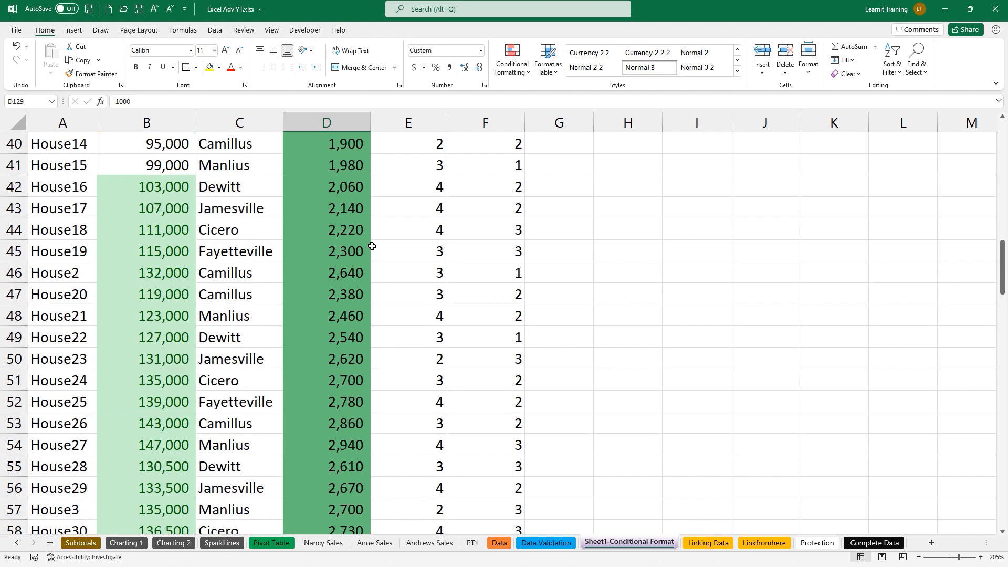
{"action": "scroll", "coordinate": [372, 246], "scroll_direction": "up", "scroll_amount": 1}
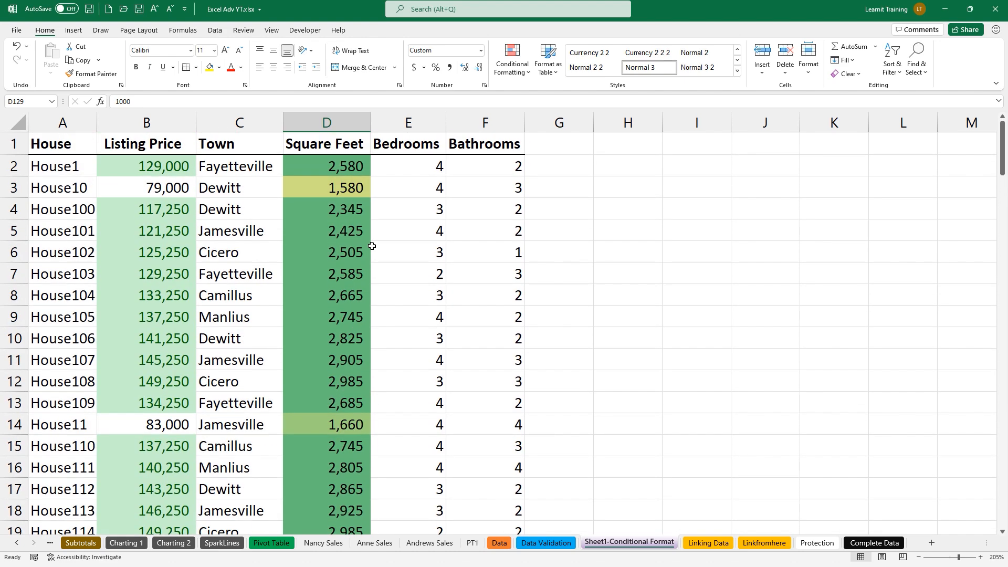
{"action": "left_click", "coordinate": [437, 124]}
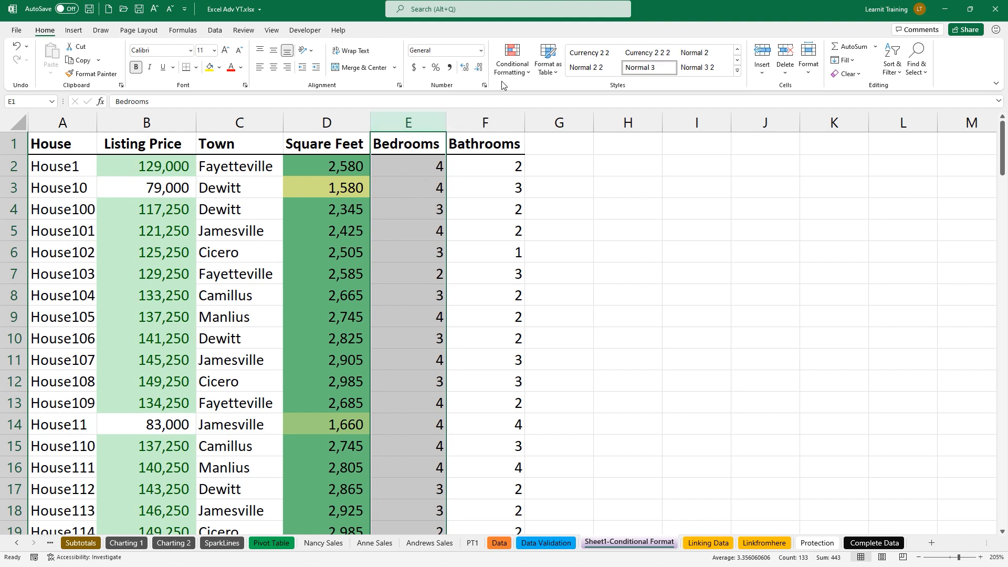
Apply the 5 Boxes icon set to Bedrooms and check the 4- and 3-bedroom icons
{"action": "left_click", "coordinate": [513, 68]}
{"action": "mouse_move", "coordinate": [555, 199]}
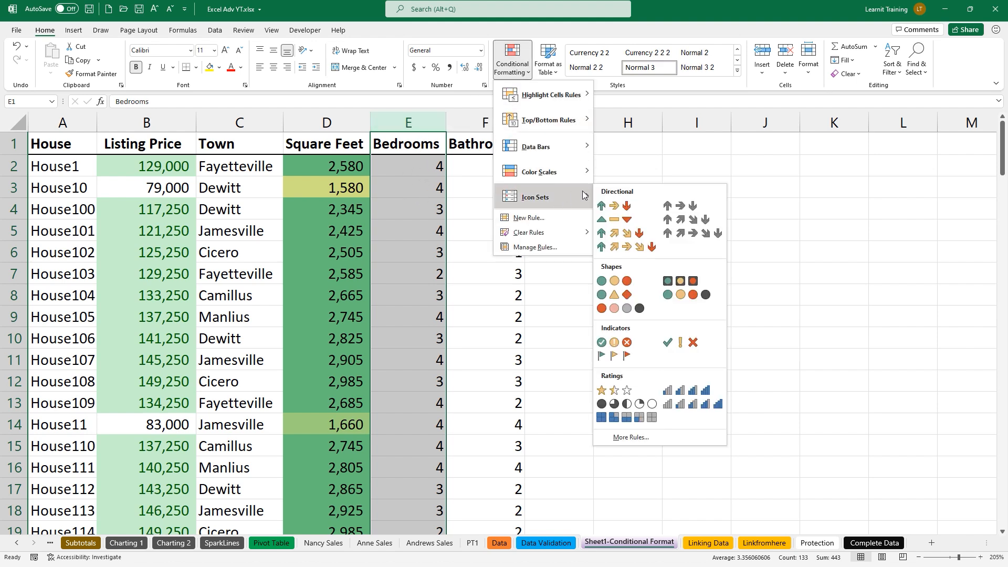
{"action": "left_click", "coordinate": [637, 418]}
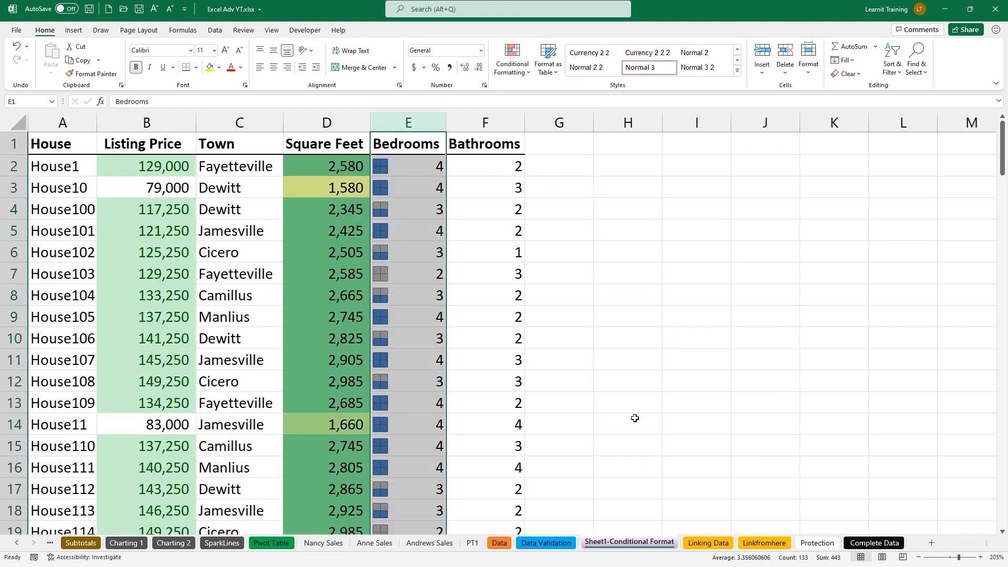
{"action": "left_click", "coordinate": [413, 366]}
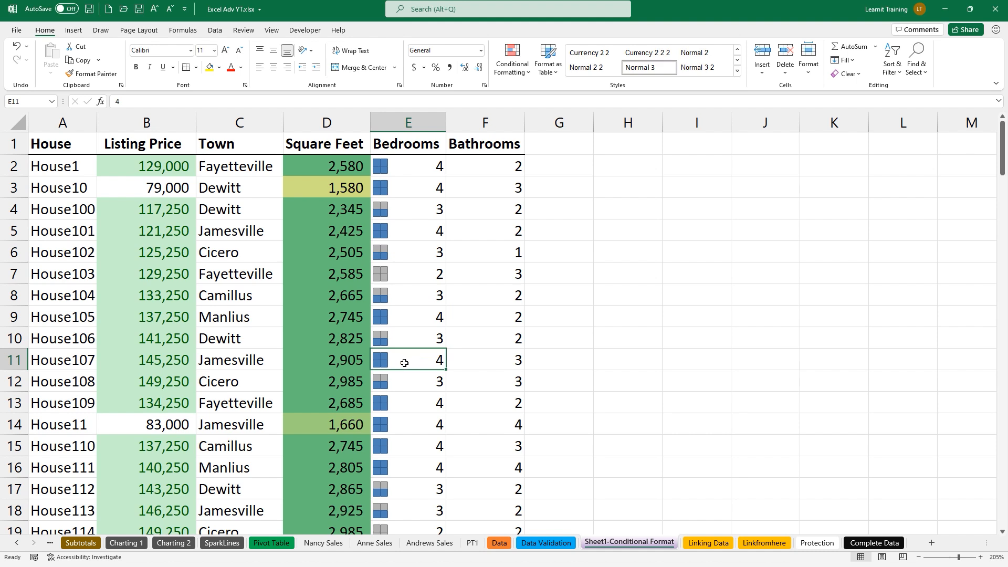
{"action": "left_click", "coordinate": [385, 339]}
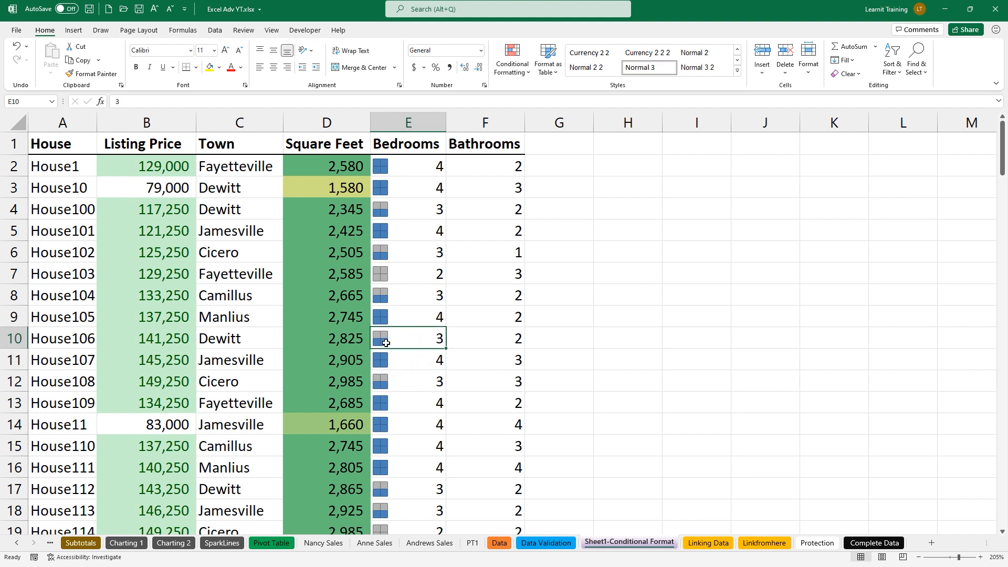
{"action": "left_click", "coordinate": [389, 127]}
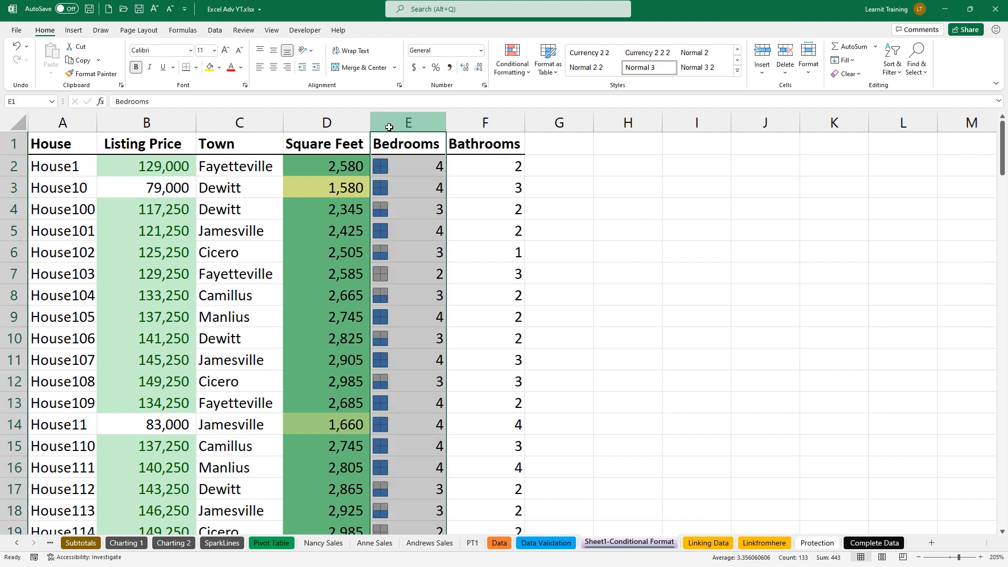
{"action": "left_click", "coordinate": [505, 68]}
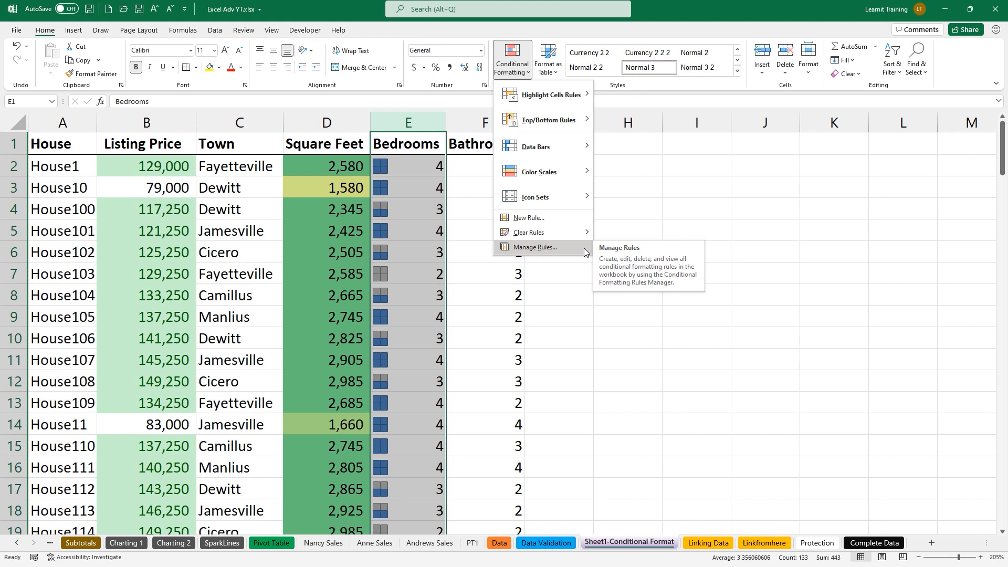
Edit the Bedrooms icon set rule and switch all four icon threshold types to Number
{"action": "left_click", "coordinate": [536, 247]}
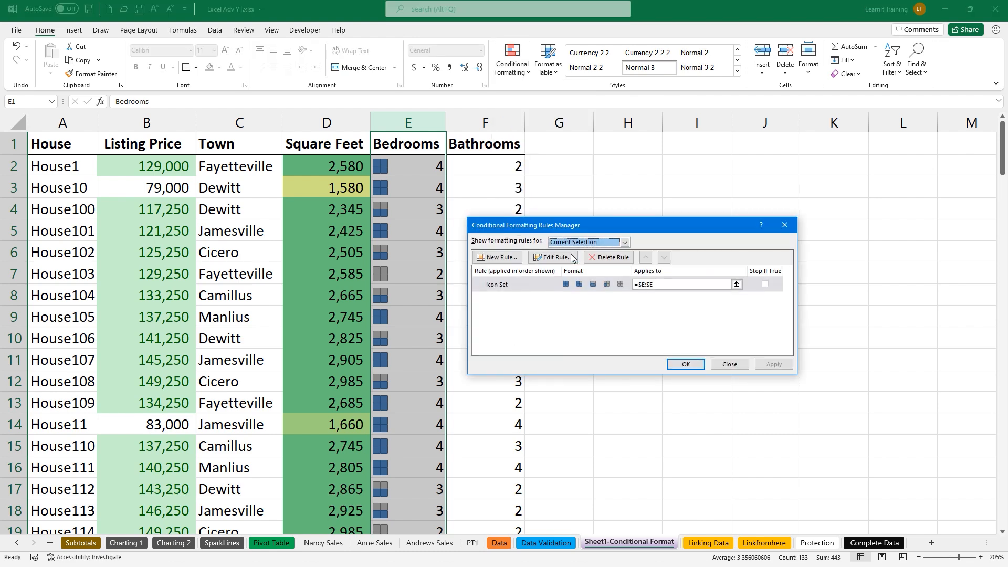
{"action": "left_click", "coordinate": [567, 258]}
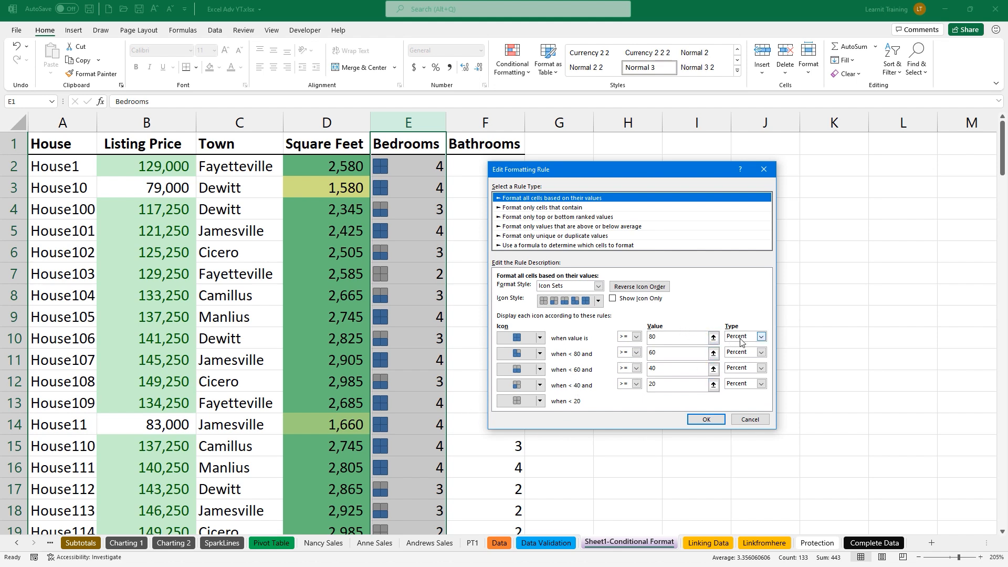
{"action": "left_click", "coordinate": [761, 337]}
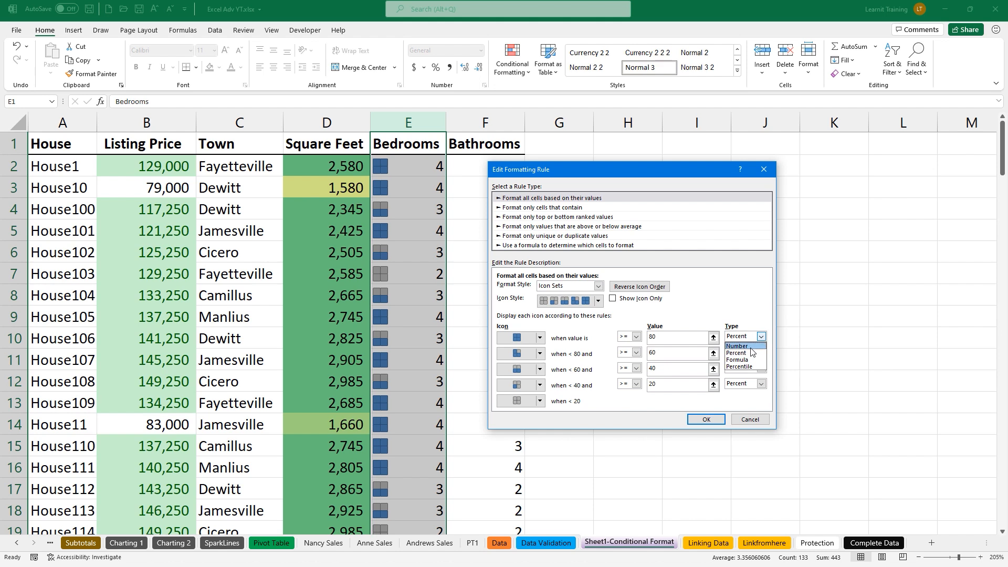
{"action": "left_click", "coordinate": [753, 346]}
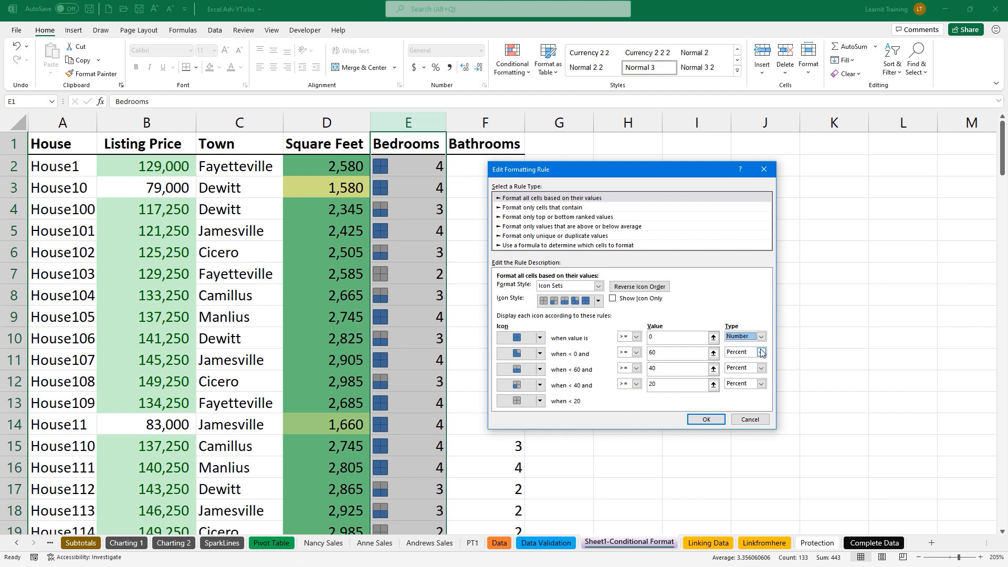
{"action": "left_click", "coordinate": [762, 352]}
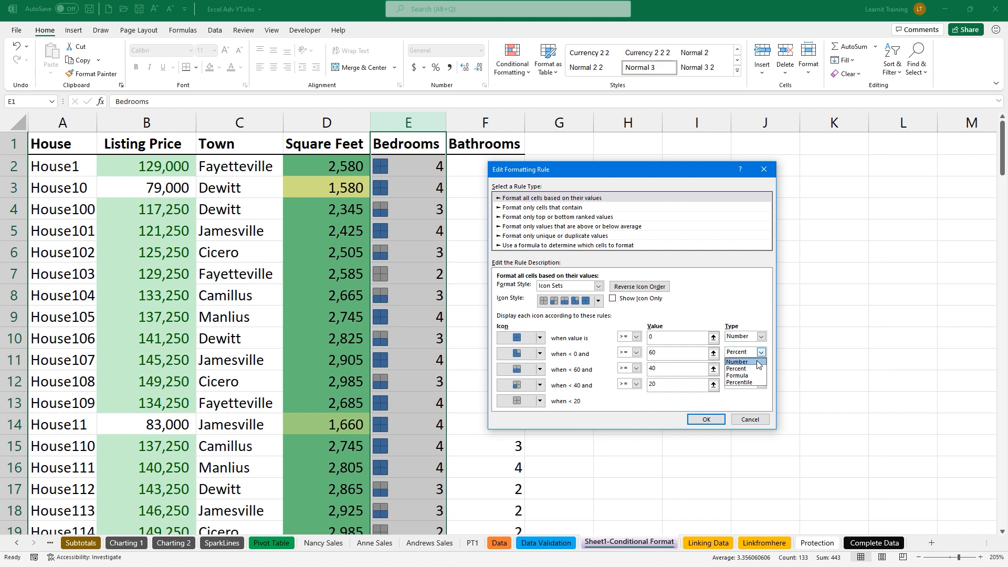
{"action": "left_click", "coordinate": [756, 362]}
{"action": "left_click", "coordinate": [761, 368]}
{"action": "left_click", "coordinate": [754, 377]}
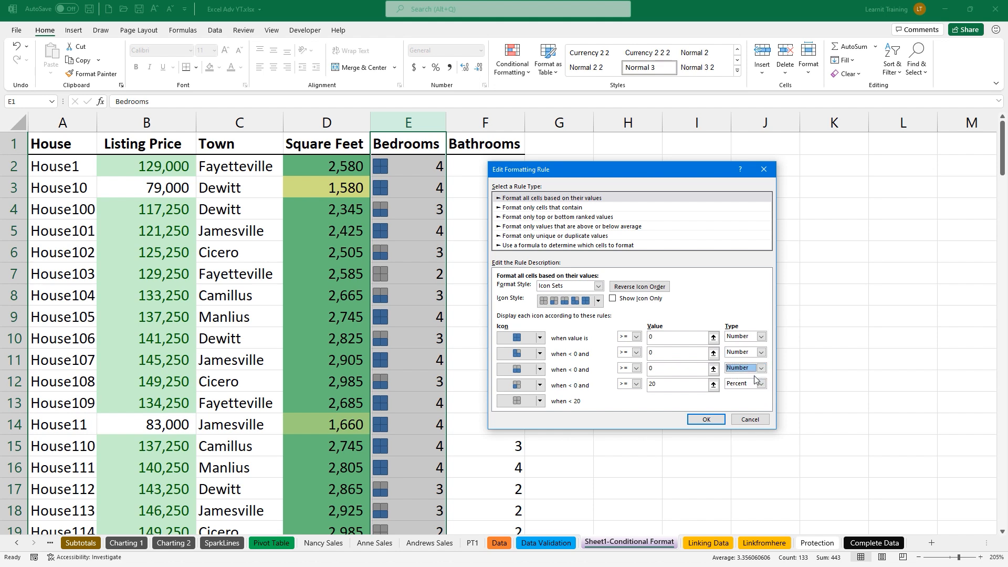
{"action": "left_click", "coordinate": [762, 384]}
{"action": "left_click", "coordinate": [756, 393]}
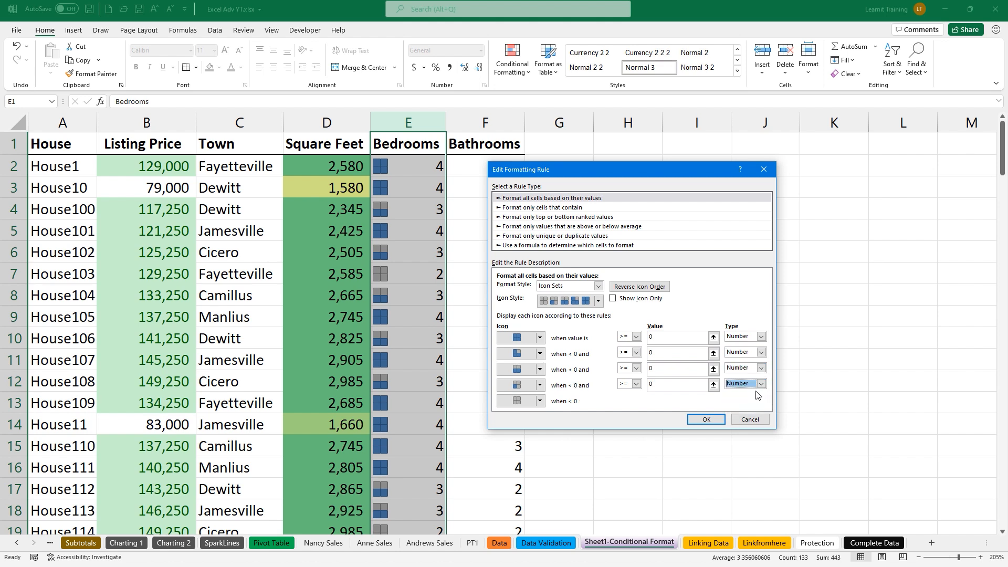
Enter the icon threshold values 4, 3, 2 and 1
{"action": "left_click", "coordinate": [669, 338]}
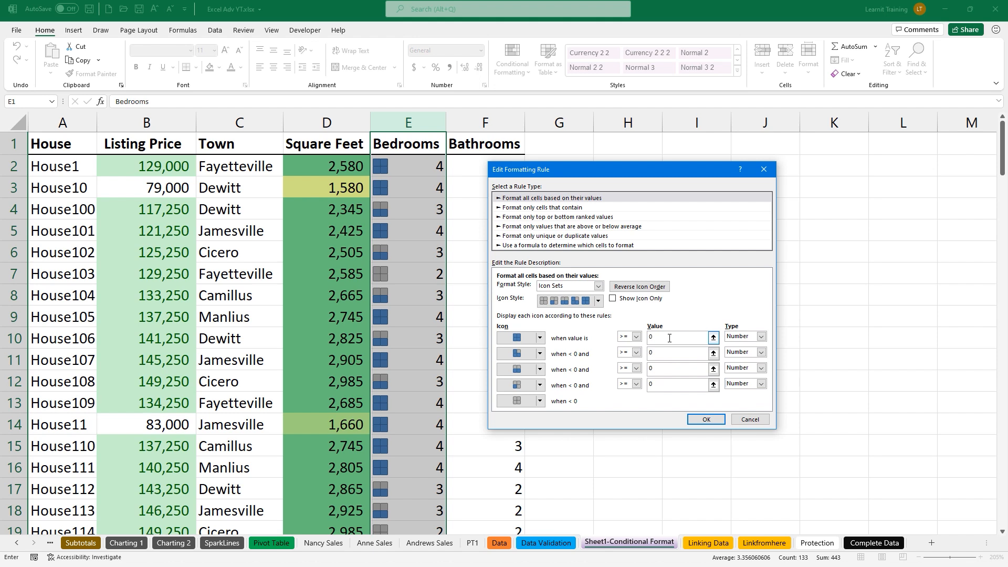
{"action": "type", "text": "4"}
{"action": "left_click", "coordinate": [663, 353]}
{"action": "key", "text": "BackSpace"}
{"action": "left_click", "coordinate": [663, 367]}
{"action": "type", "text": "2"}
{"action": "left_click", "coordinate": [669, 386]}
{"action": "key", "text": "BackSpace"}
{"action": "left_click", "coordinate": [746, 337]}
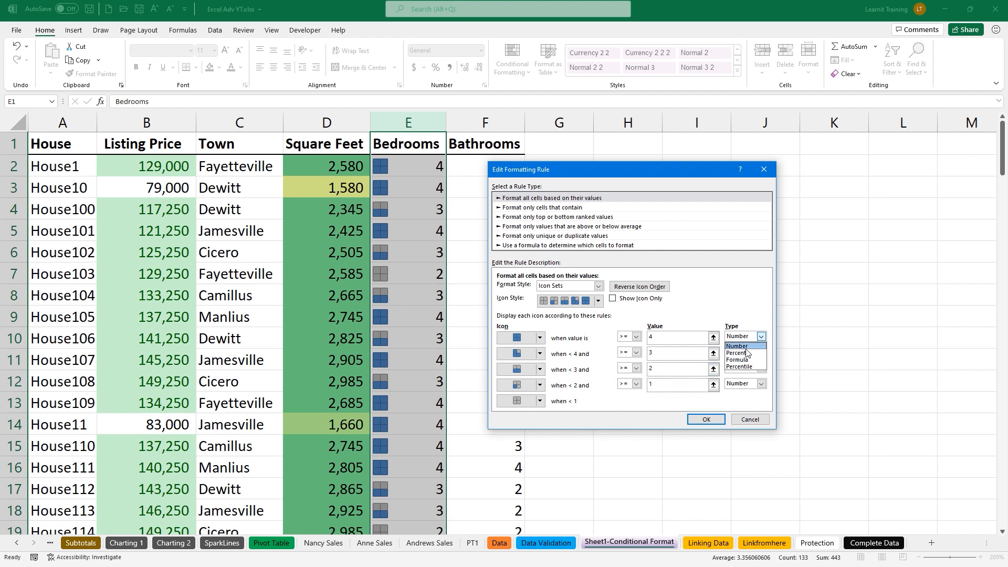
{"action": "left_click", "coordinate": [745, 347]}
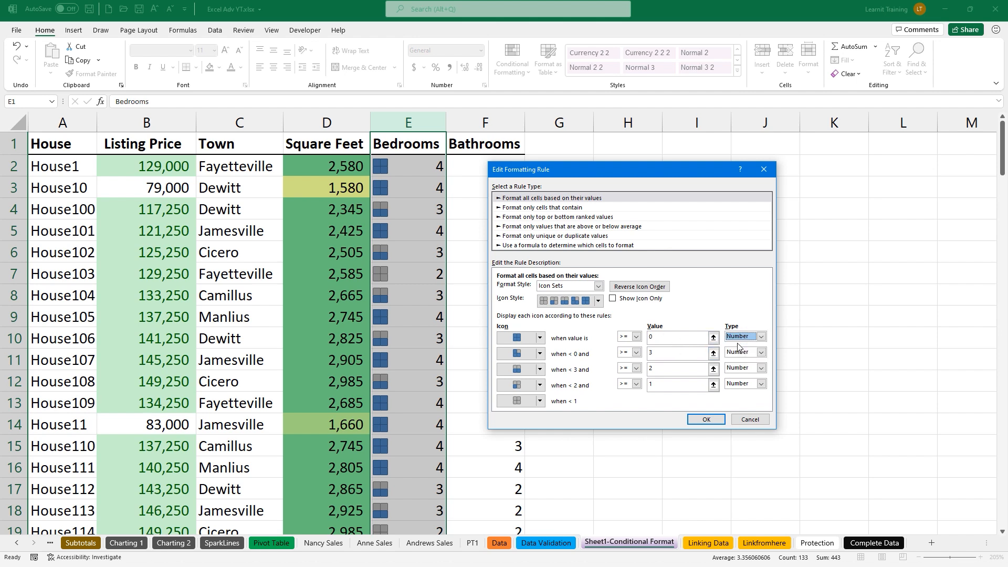
{"action": "left_click", "coordinate": [660, 335]}
{"action": "type", "text": "4"}
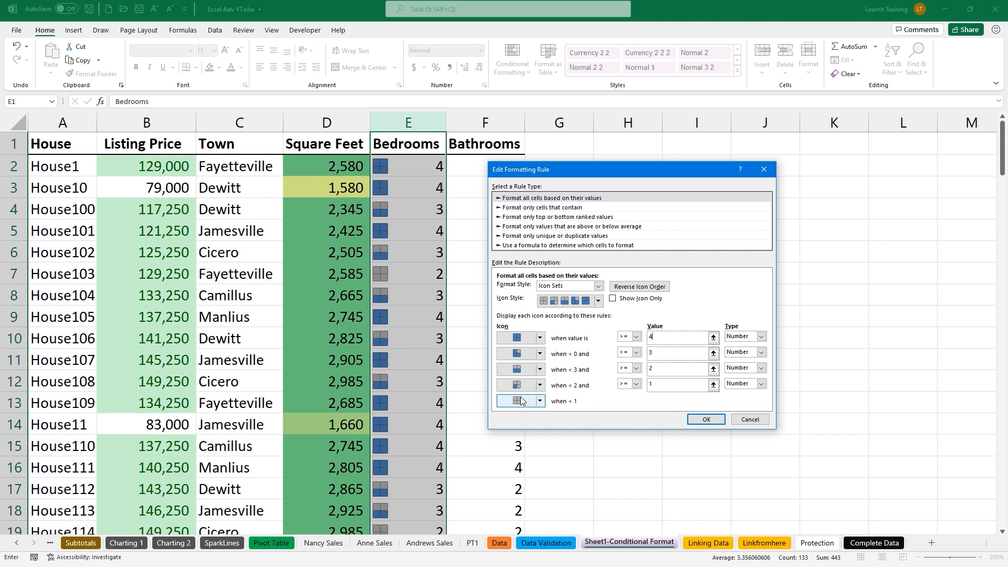
Confirm the edited rule, close the Rules Manager, and select the Bathrooms column
{"action": "left_click", "coordinate": [706, 419]}
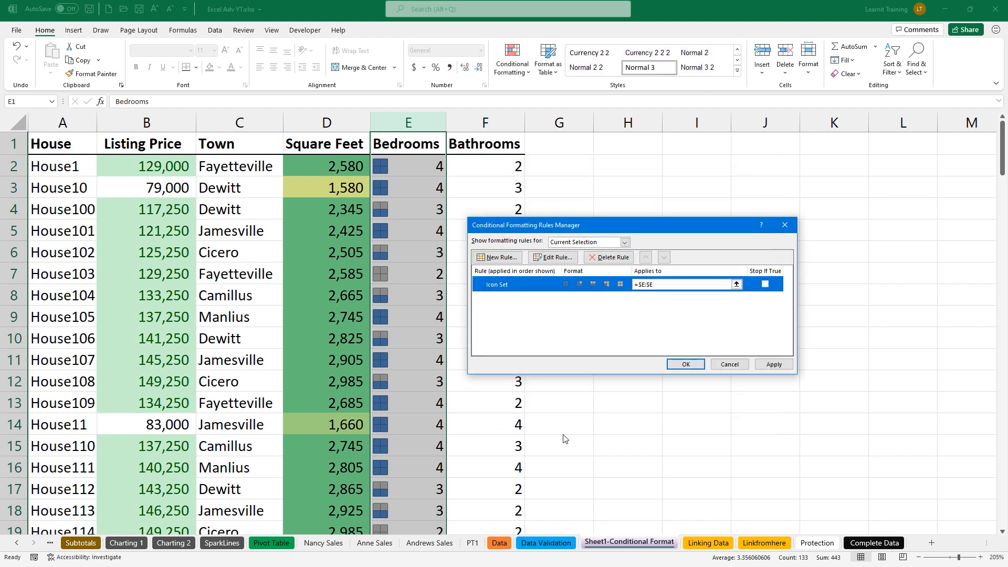
{"action": "key", "text": "Return"}
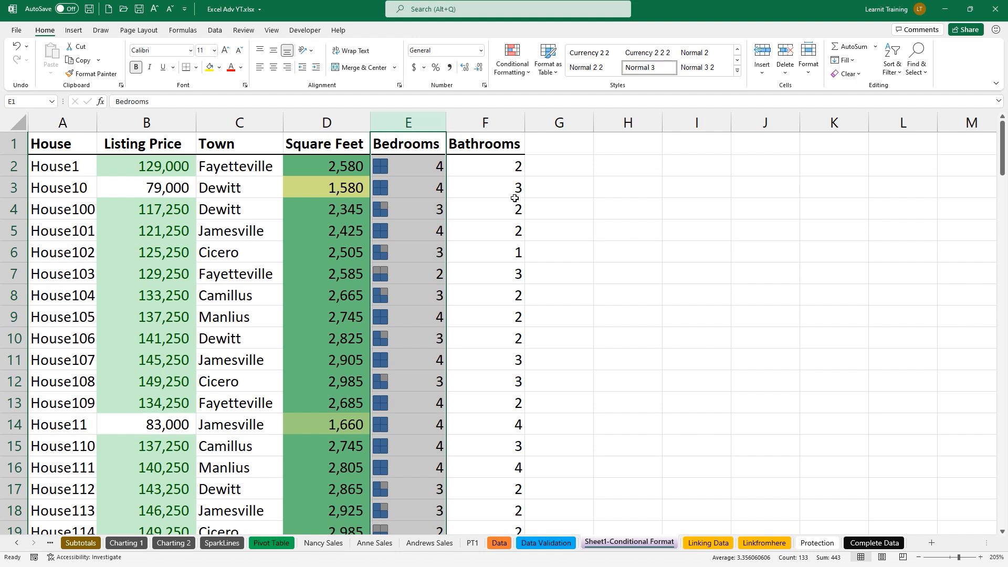
{"action": "left_click", "coordinate": [484, 124]}
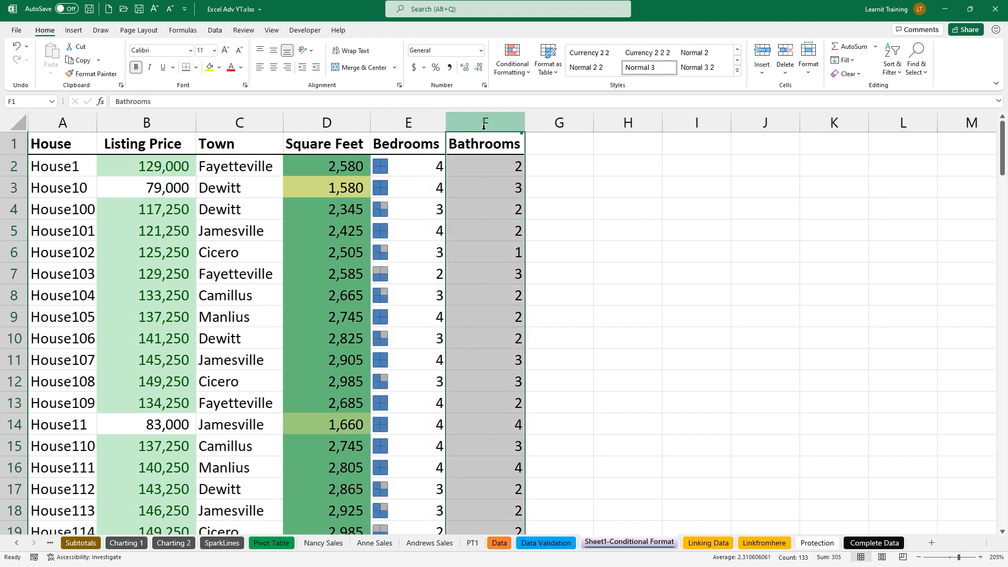
Apply the 4 Ratings bars icon set to the Bathrooms column
{"action": "left_click", "coordinate": [523, 84]}
{"action": "mouse_move", "coordinate": [542, 100]}
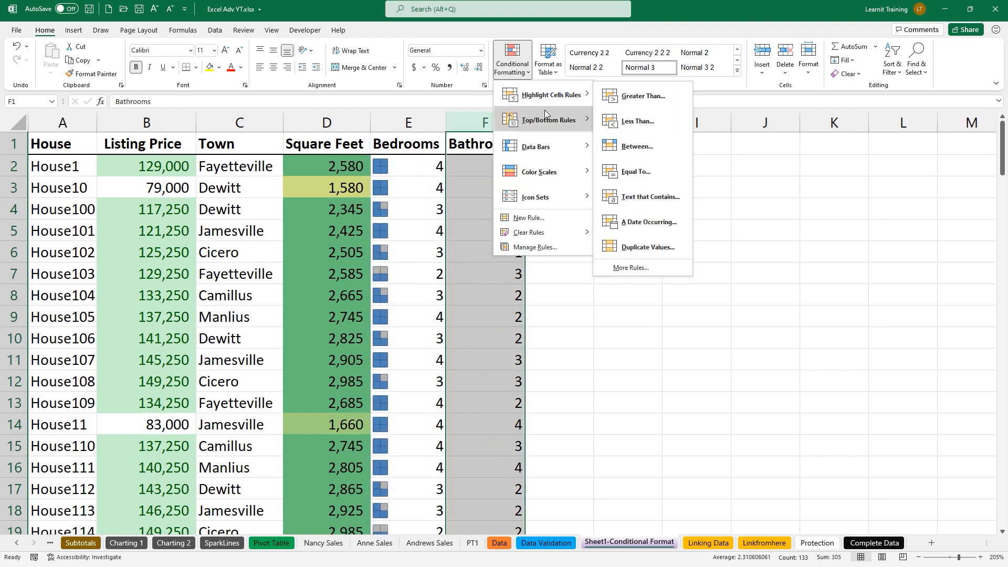
{"action": "mouse_move", "coordinate": [575, 196]}
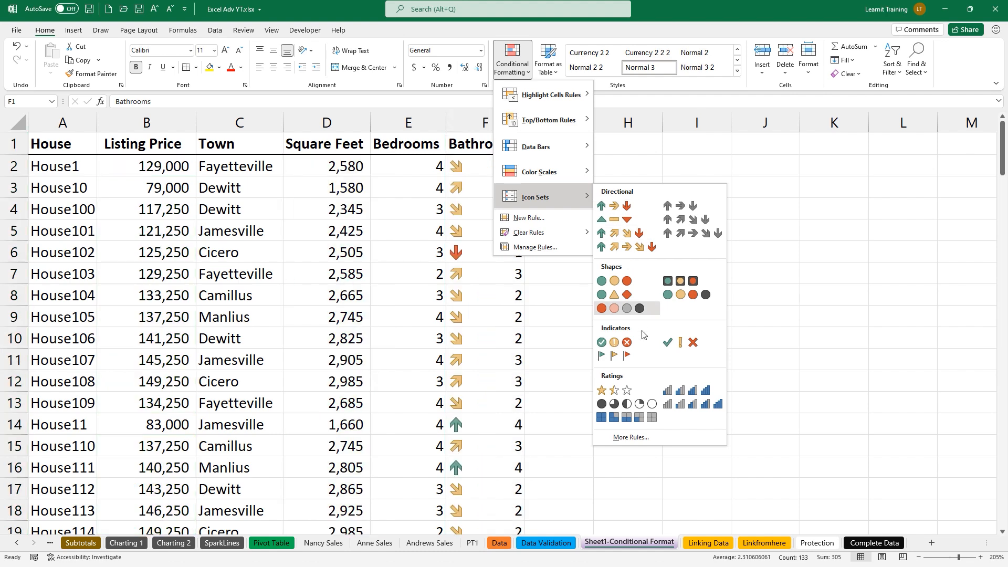
{"action": "left_click", "coordinate": [669, 394]}
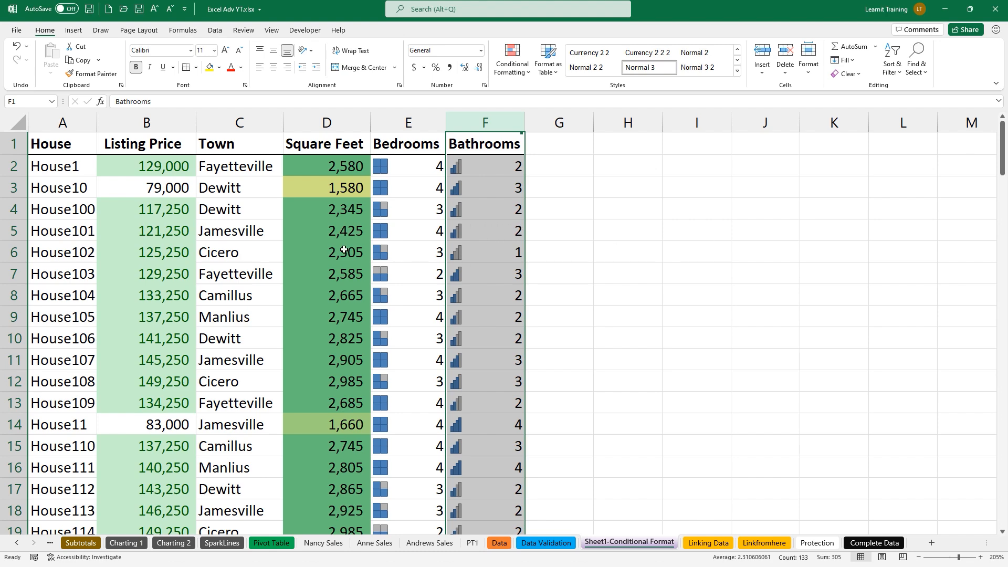
Select the header row A1:F1, from House to Bathrooms
{"action": "scroll", "coordinate": [196, 245], "scroll_direction": "up", "scroll_amount": 1, "text": "ctrl"}
{"action": "scroll", "coordinate": [196, 246], "scroll_direction": "up", "scroll_amount": 3, "text": "ctrl"}
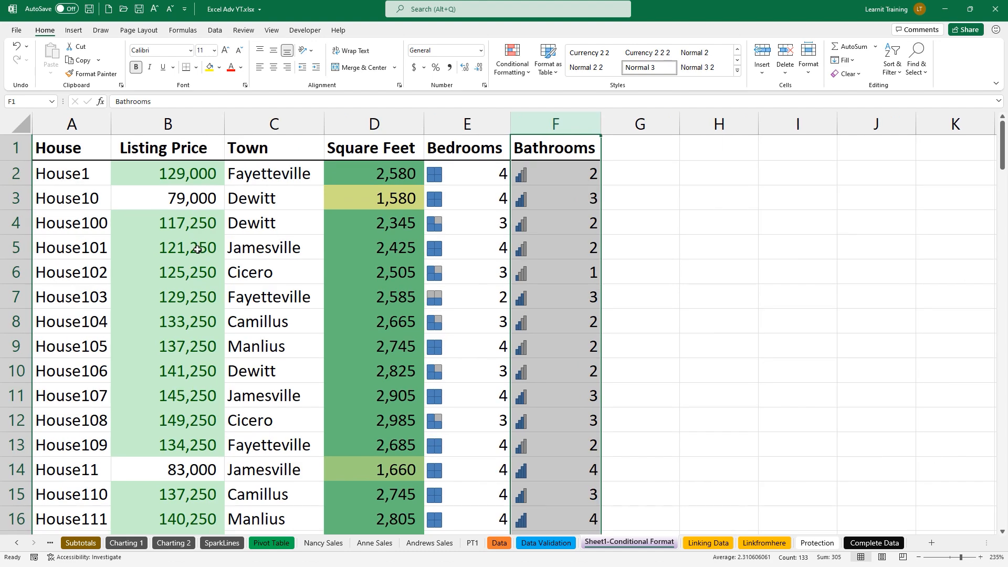
{"action": "left_click_drag", "start_coordinate": [57, 160], "coordinate": [584, 141]}
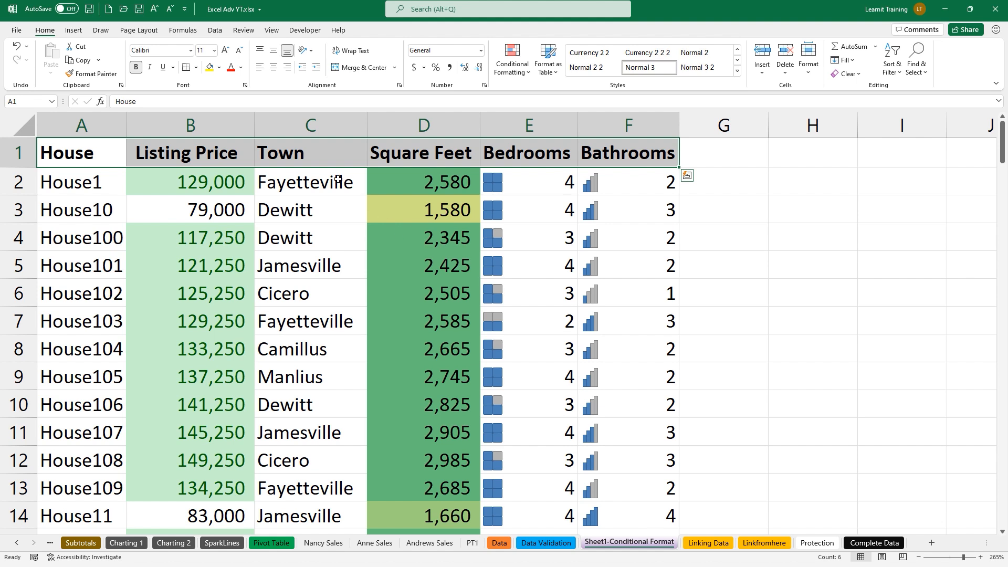
Turn on filtering and filter Listing Price to light-green cell color
{"action": "left_click", "coordinate": [224, 34]}
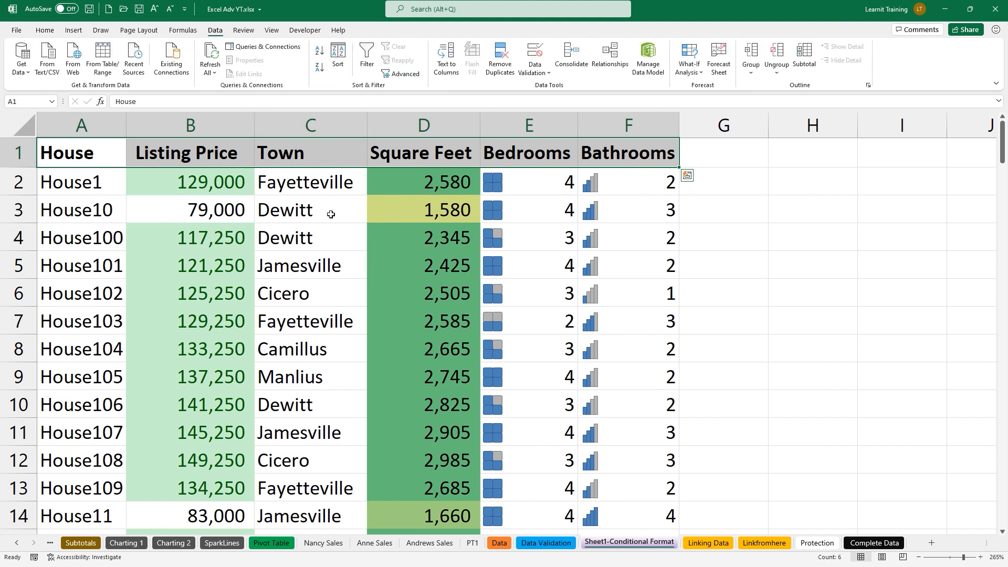
{"action": "left_click", "coordinate": [366, 64]}
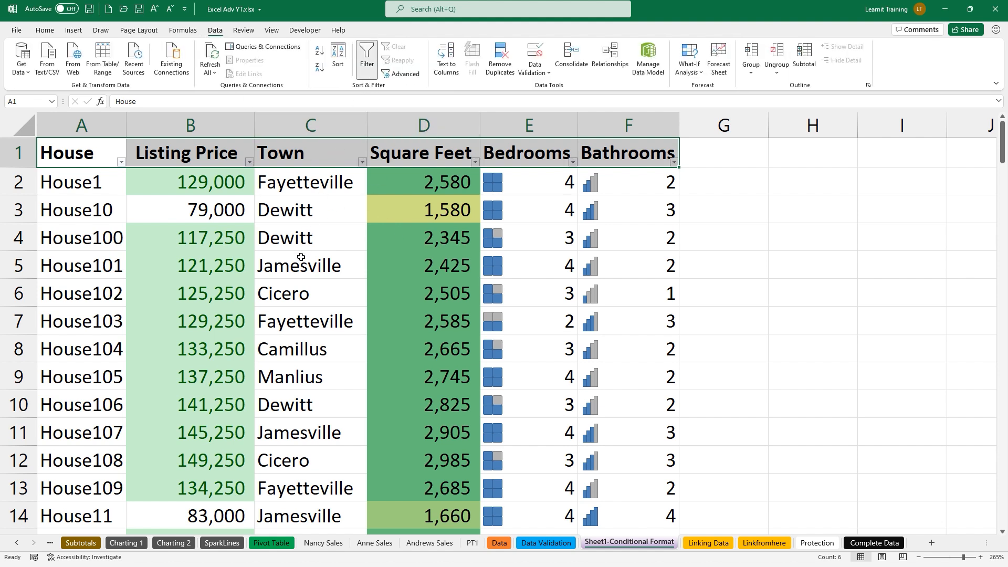
{"action": "left_click", "coordinate": [250, 161]}
{"action": "mouse_move", "coordinate": [231, 206]}
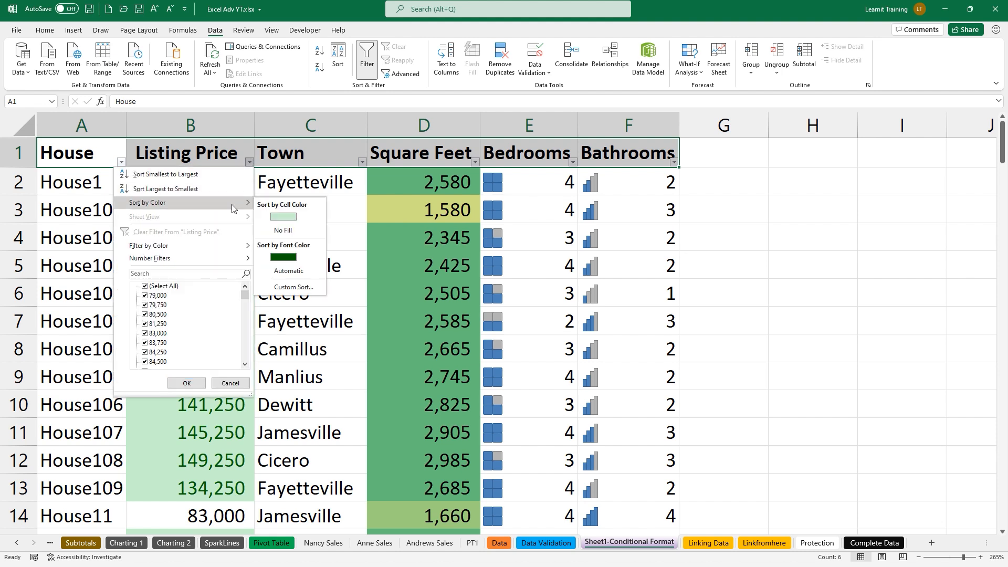
{"action": "mouse_move", "coordinate": [204, 248]}
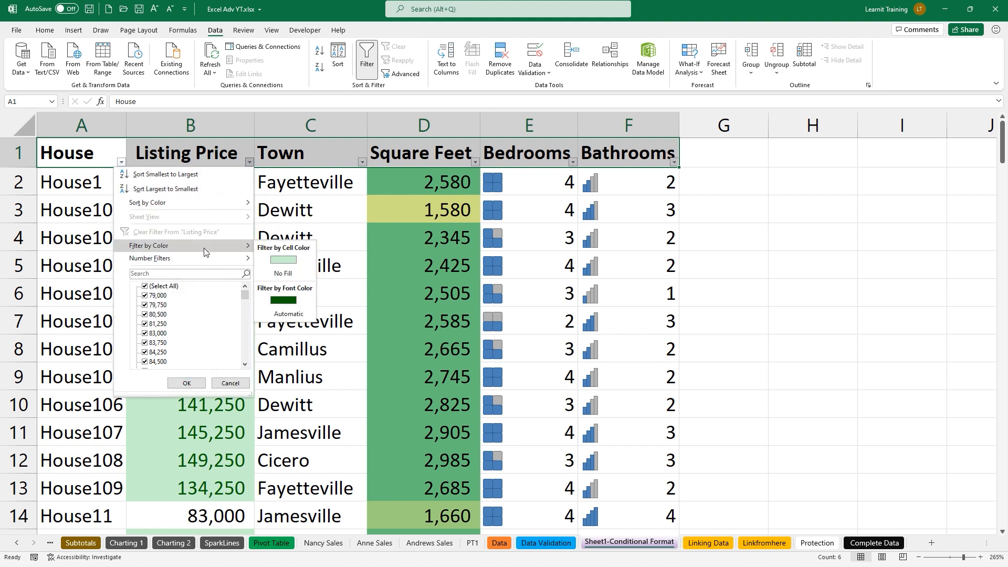
{"action": "left_click", "coordinate": [283, 259]}
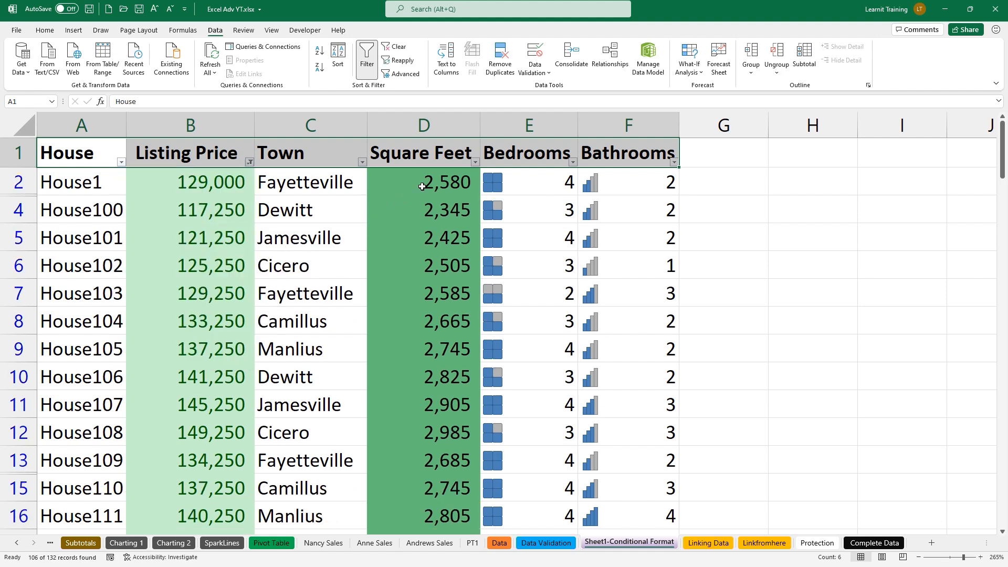
Filter Bedrooms to the four-square icon and Bathrooms to the three-bar icon
{"action": "left_click", "coordinate": [572, 162]}
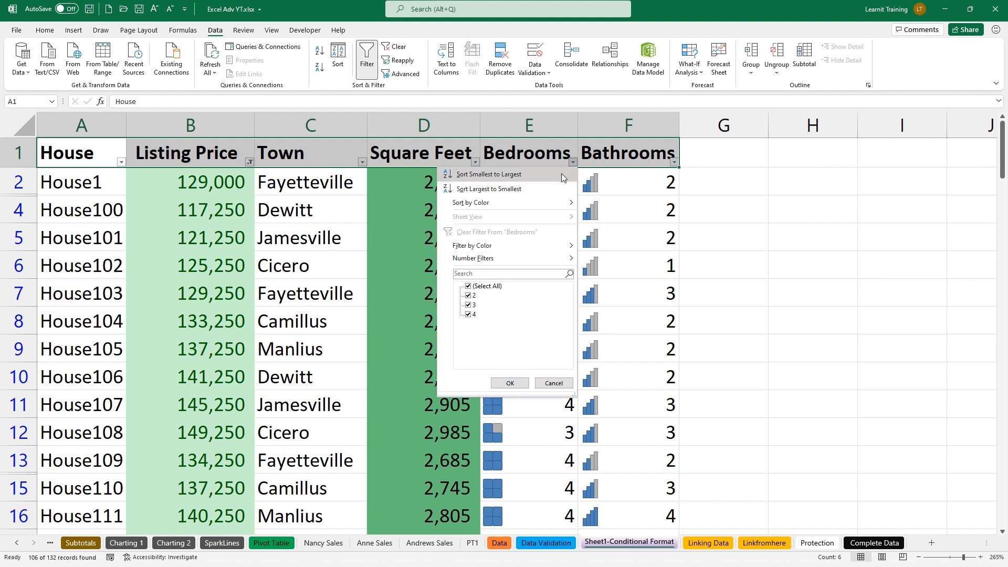
{"action": "mouse_move", "coordinate": [507, 245]}
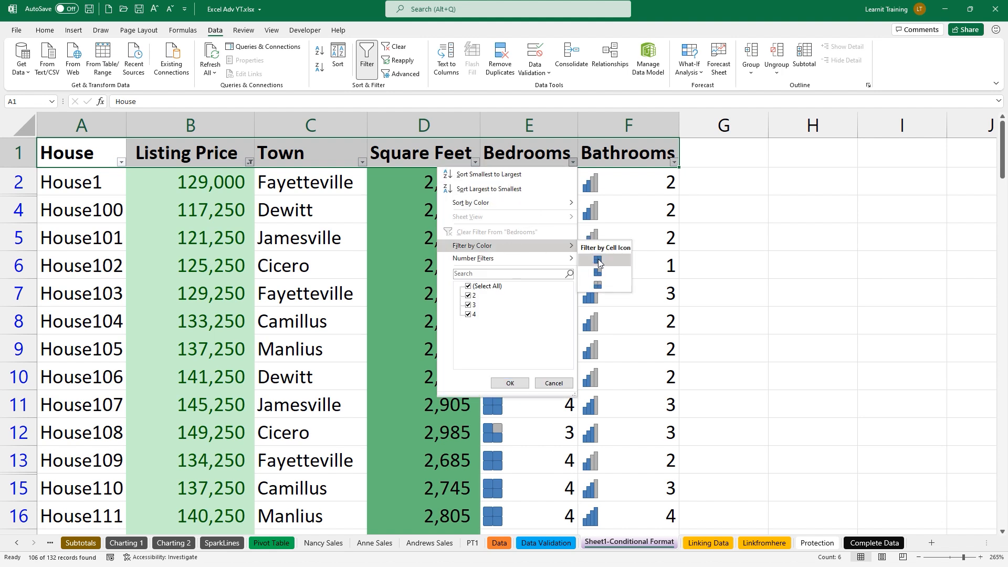
{"action": "left_click", "coordinate": [599, 261]}
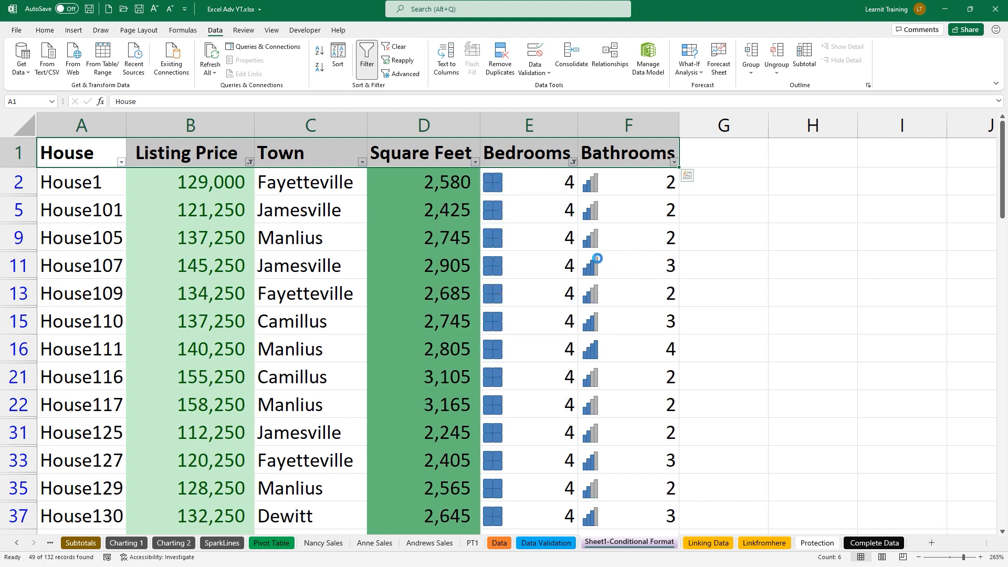
{"action": "left_click", "coordinate": [673, 162]}
{"action": "mouse_move", "coordinate": [583, 247]}
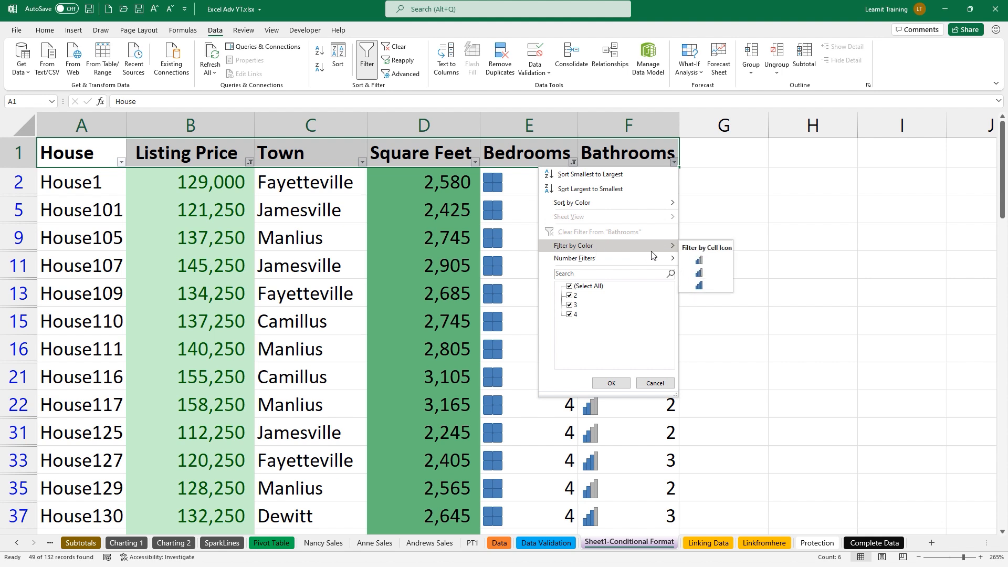
{"action": "left_click", "coordinate": [697, 258]}
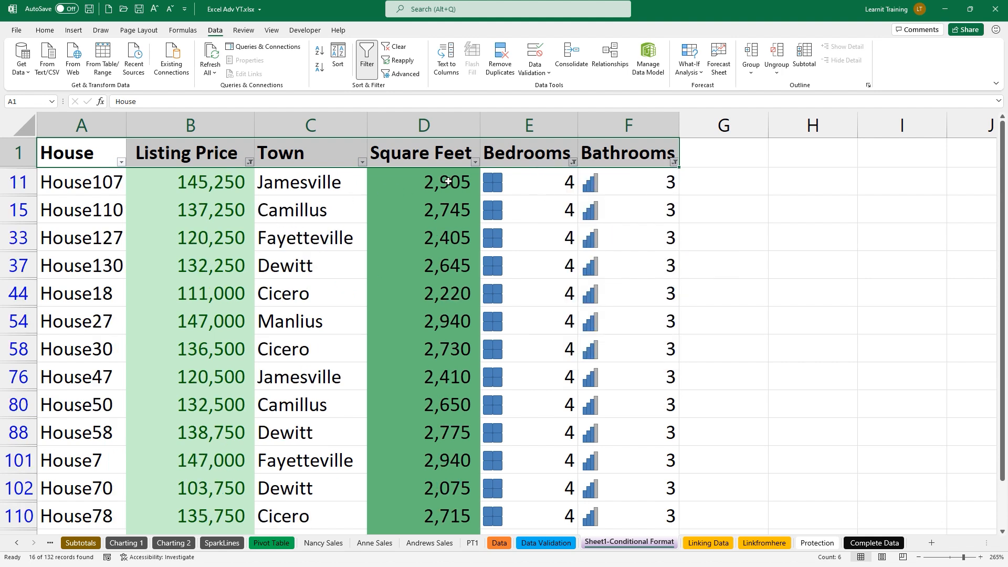
Check the Square Feet filter options, leaving them unchanged, and review the 16 results
{"action": "left_click", "coordinate": [475, 162]}
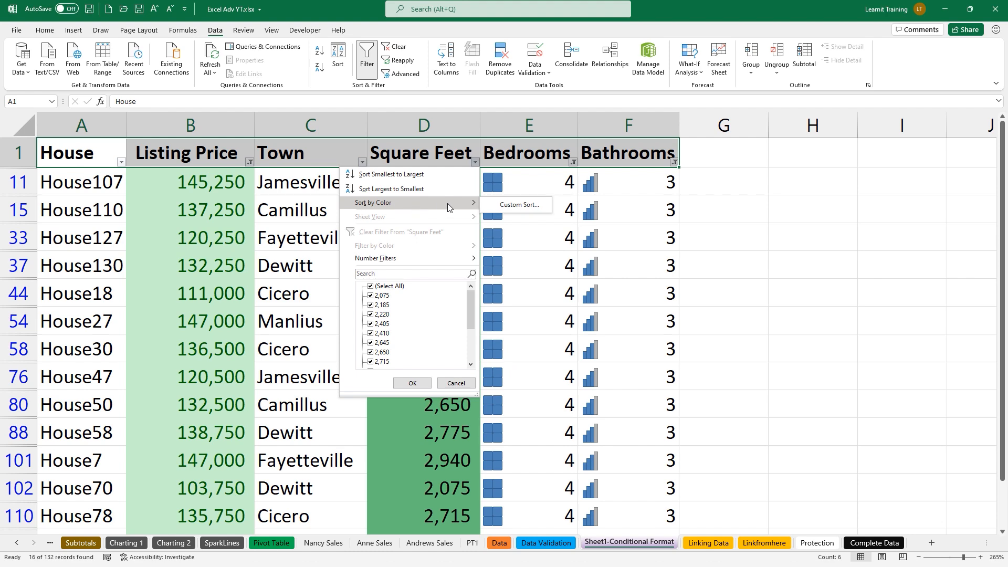
{"action": "left_click", "coordinate": [407, 429]}
{"action": "scroll", "coordinate": [407, 429], "scroll_direction": "down", "scroll_amount": 4}
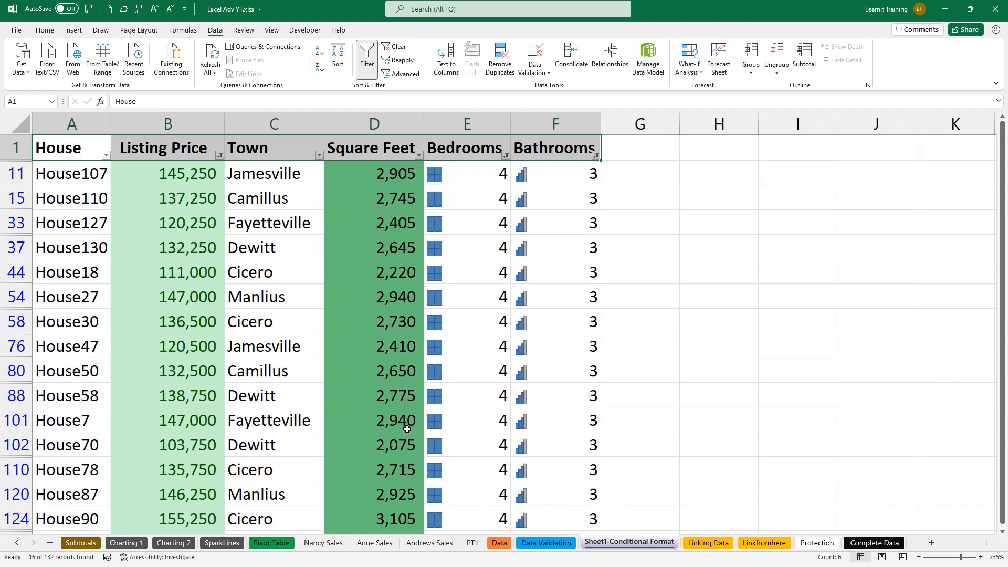
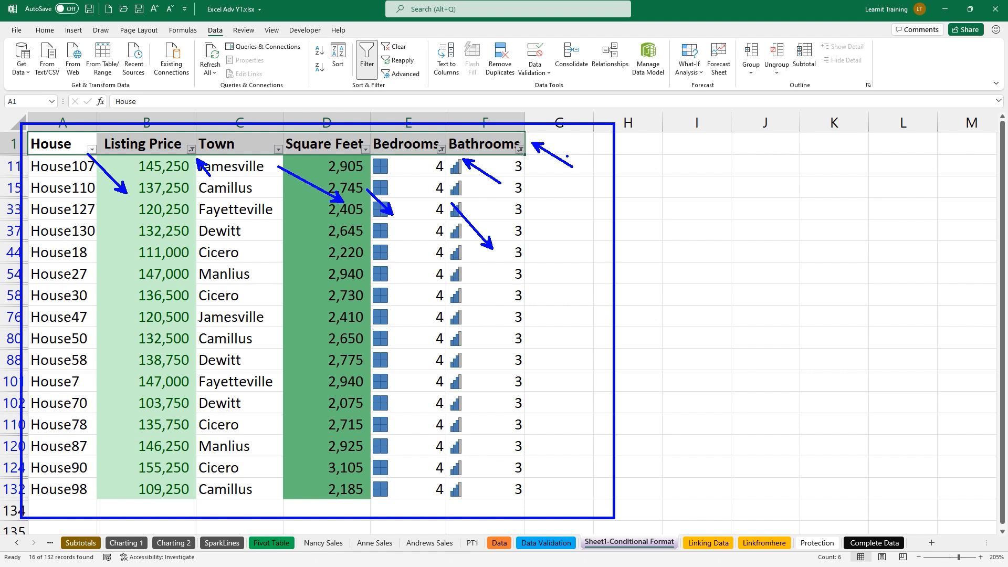
Leave the filtered house listing and bring up the Linking Data sheet
{"action": "key", "text": "Escape"}
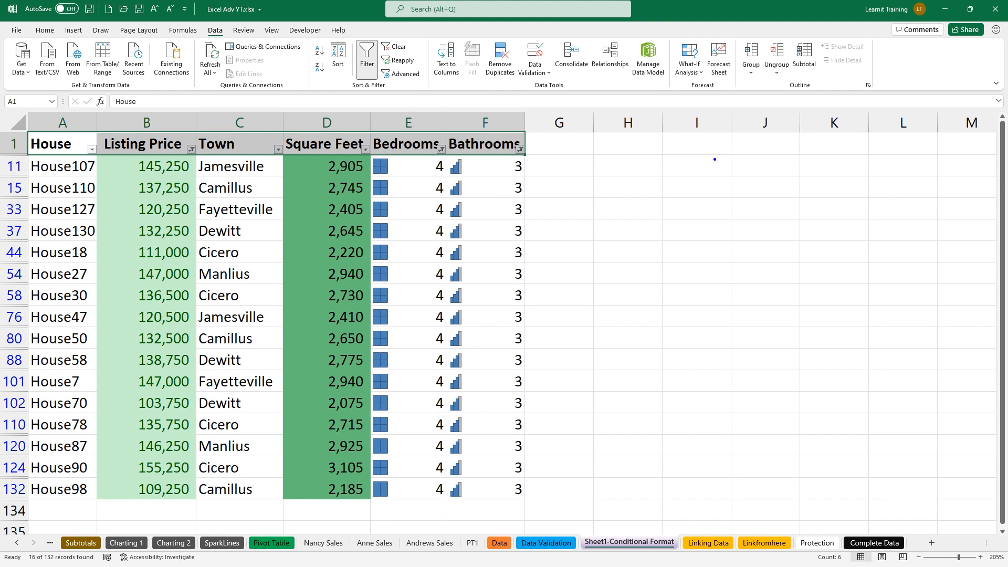
{"action": "mouse_move", "coordinate": [652, 187]}
{"action": "left_mouse_down"}
{"action": "mouse_move", "coordinate": [658, 206]}
{"action": "mouse_move", "coordinate": [693, 205]}
{"action": "mouse_move", "coordinate": [728, 166]}
{"action": "mouse_move", "coordinate": [742, 187]}
{"action": "mouse_move", "coordinate": [717, 205]}
{"action": "left_mouse_up"}
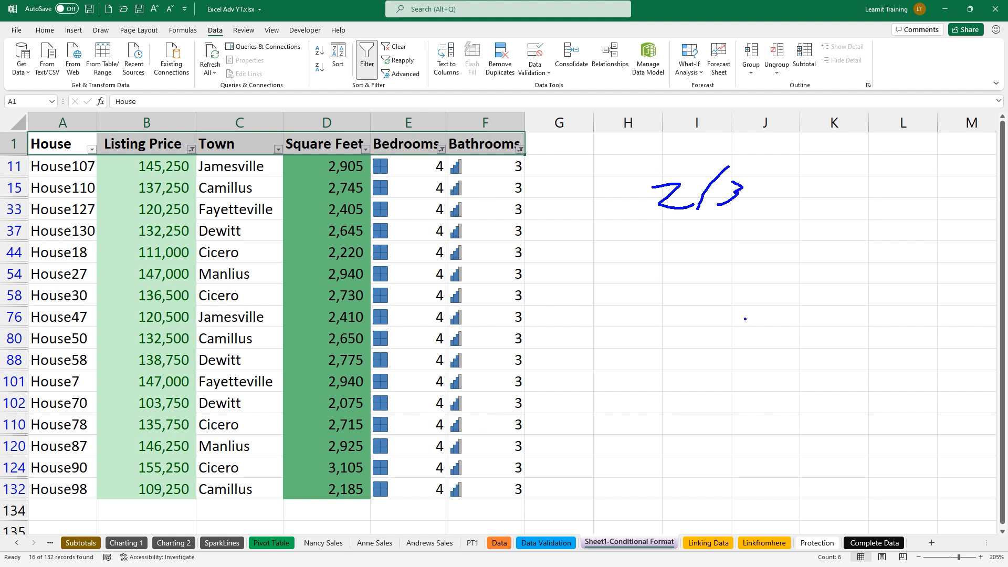
{"action": "key", "text": "Escape"}
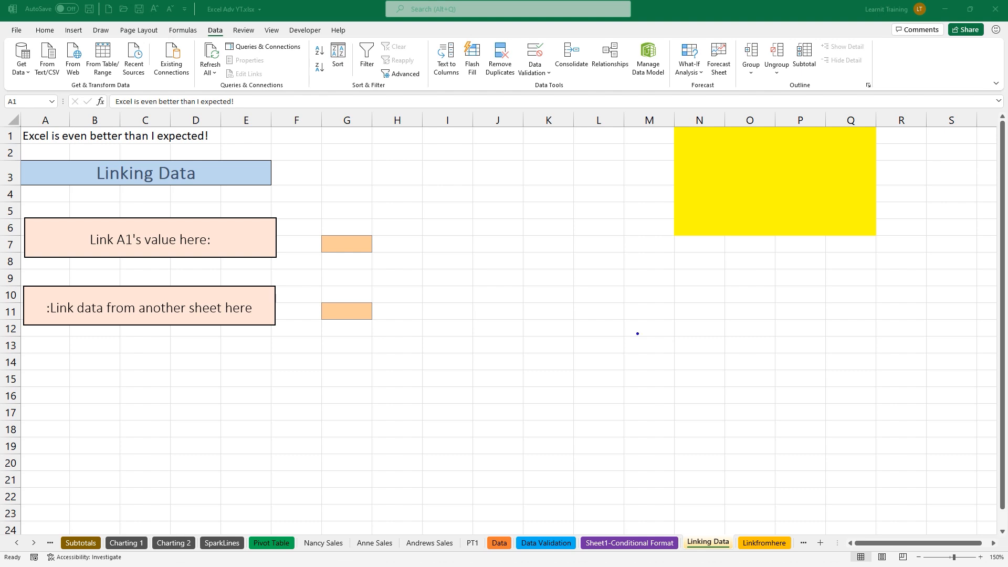
Post the comment 'Lets link this cell to g7' on cell A1 from the Review tab
{"action": "left_click_drag", "start_coordinate": [226, 16], "coordinate": [259, 41]}
{"action": "left_click", "coordinate": [242, 31]}
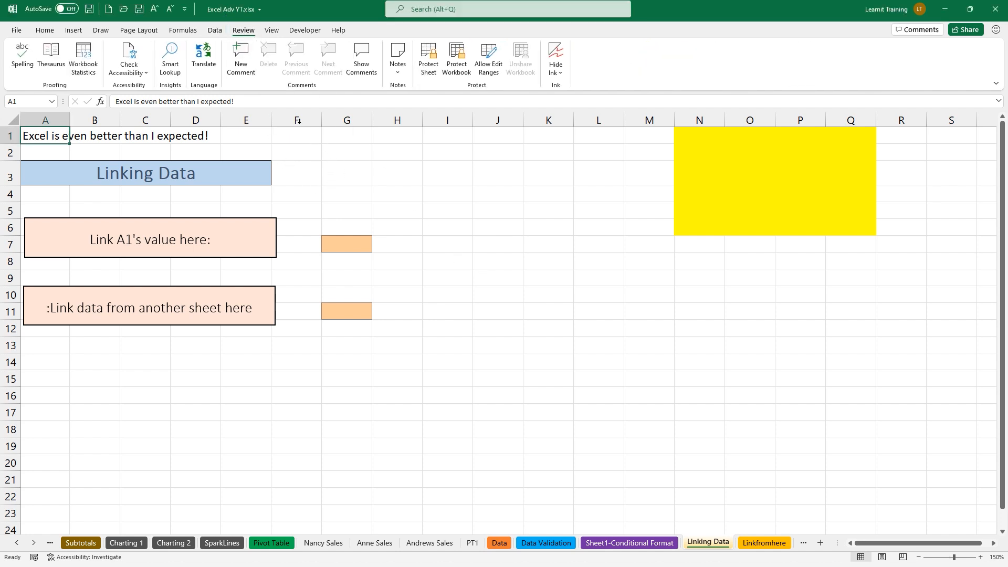
{"action": "mouse_move", "coordinate": [208, 31]}
{"action": "left_mouse_down"}
{"action": "mouse_move", "coordinate": [287, 77]}
{"action": "mouse_move", "coordinate": [393, 102]}
{"action": "left_mouse_up"}
{"action": "left_click_drag", "start_coordinate": [332, 91], "coordinate": [407, 131]}
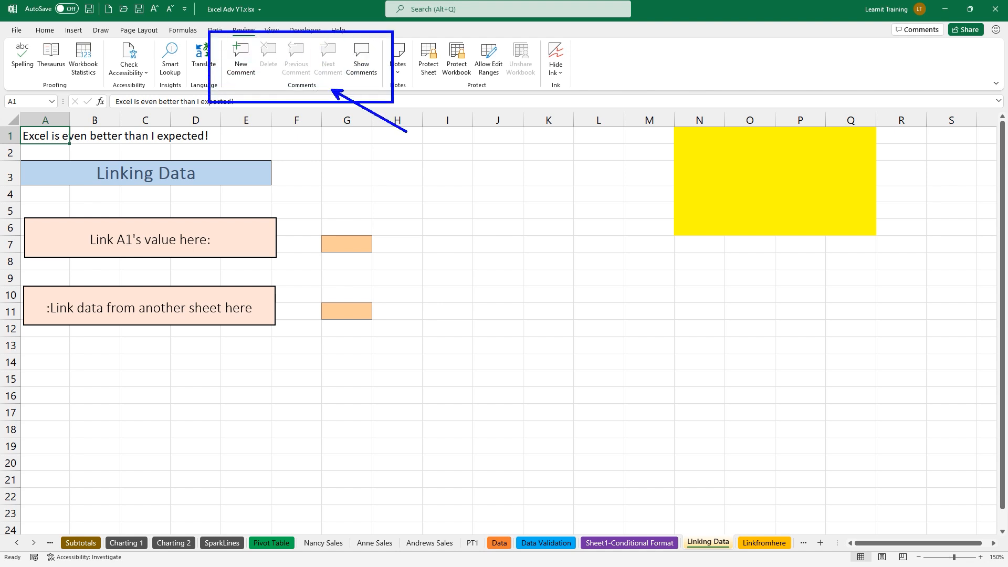
{"action": "mouse_move", "coordinate": [12, 119]}
{"action": "left_mouse_down"}
{"action": "mouse_move", "coordinate": [28, 137]}
{"action": "mouse_move", "coordinate": [76, 154]}
{"action": "left_mouse_up"}
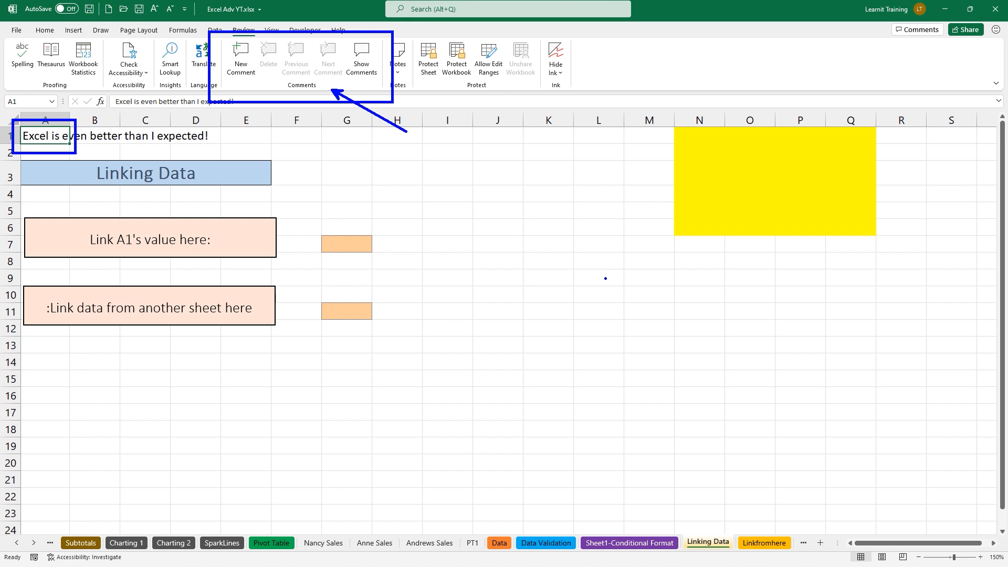
{"action": "key", "text": "Escape"}
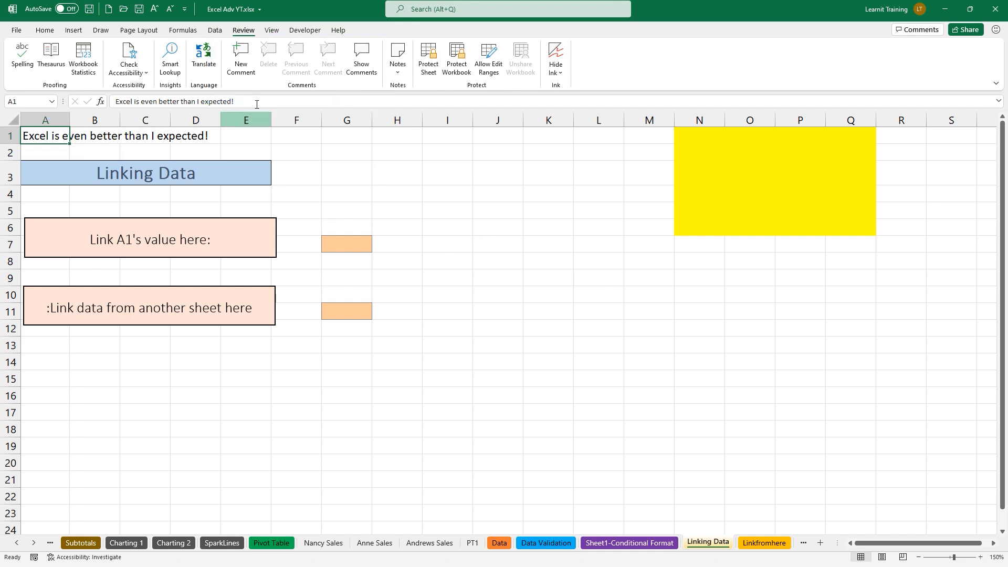
{"action": "left_click", "coordinate": [236, 68]}
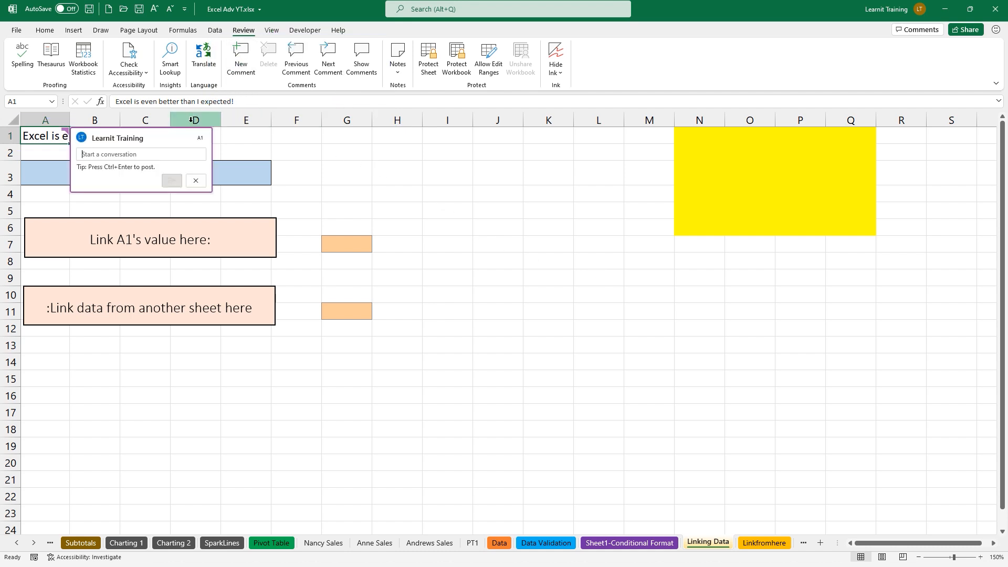
{"action": "type", "text": "Le"}
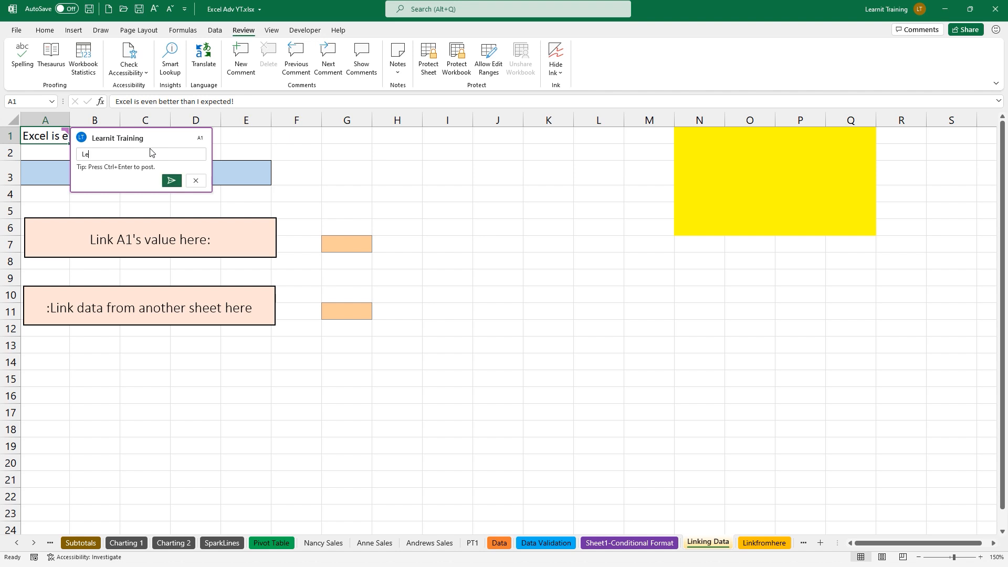
{"action": "type", "text": "ts link this cell to g7"}
{"action": "left_click", "coordinate": [175, 181]}
Show the Comments pane listing all comments, then select cell I19
{"action": "left_click", "coordinate": [465, 239]}
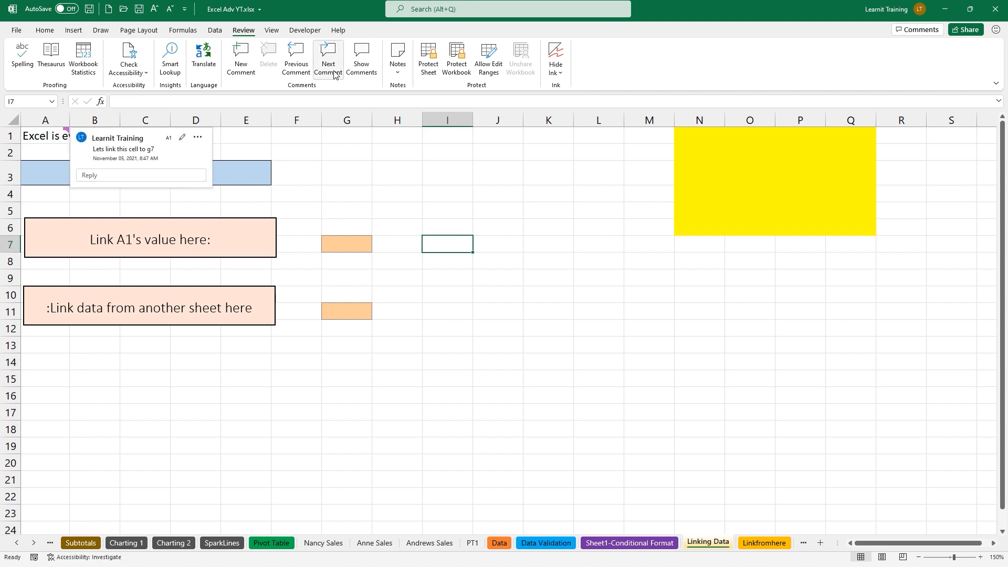
{"action": "left_click", "coordinate": [361, 64]}
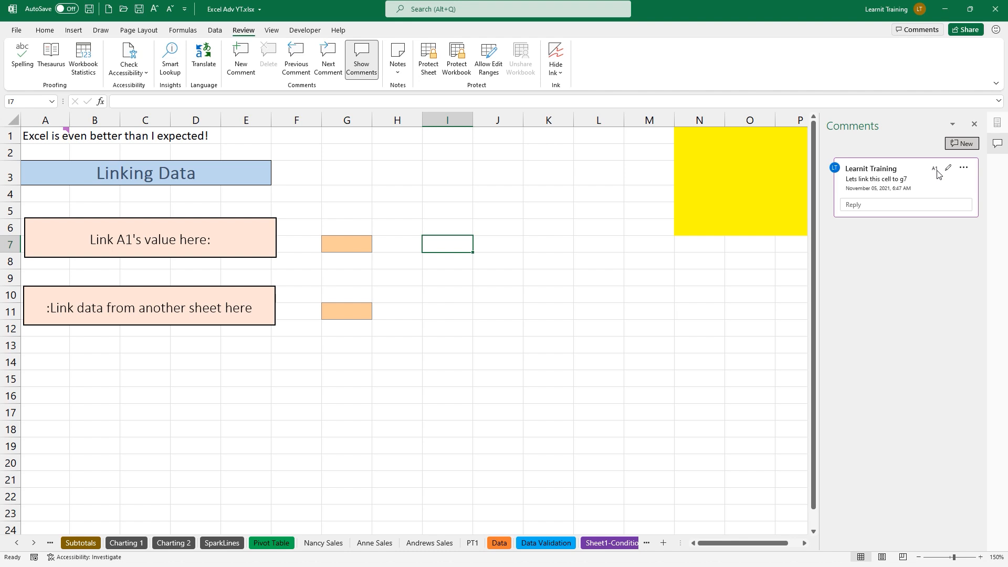
{"action": "left_click", "coordinate": [441, 448]}
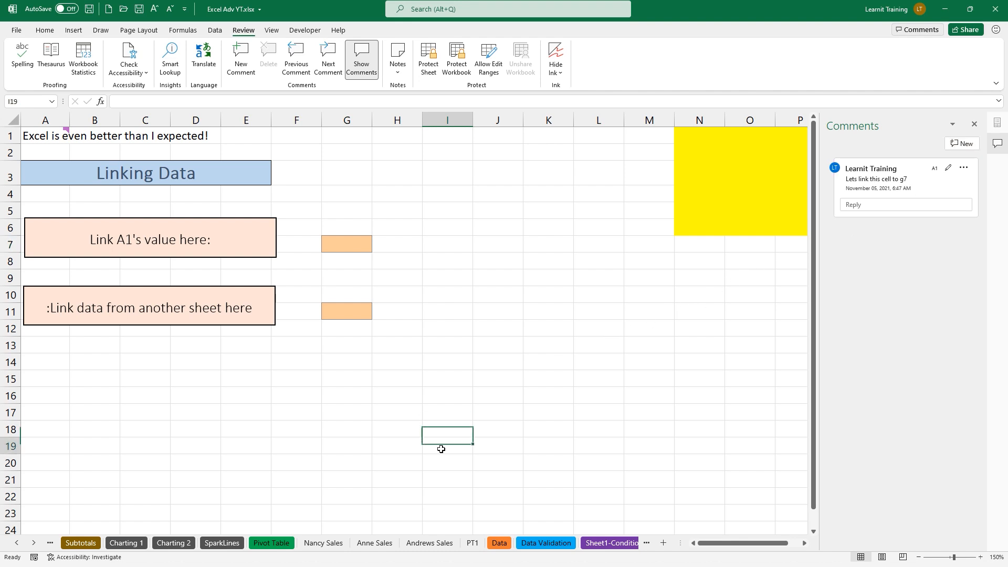
Post a comment reading 'another comment' on cell I19
{"action": "left_click", "coordinate": [231, 73]}
{"action": "type", "text": "another comment"}
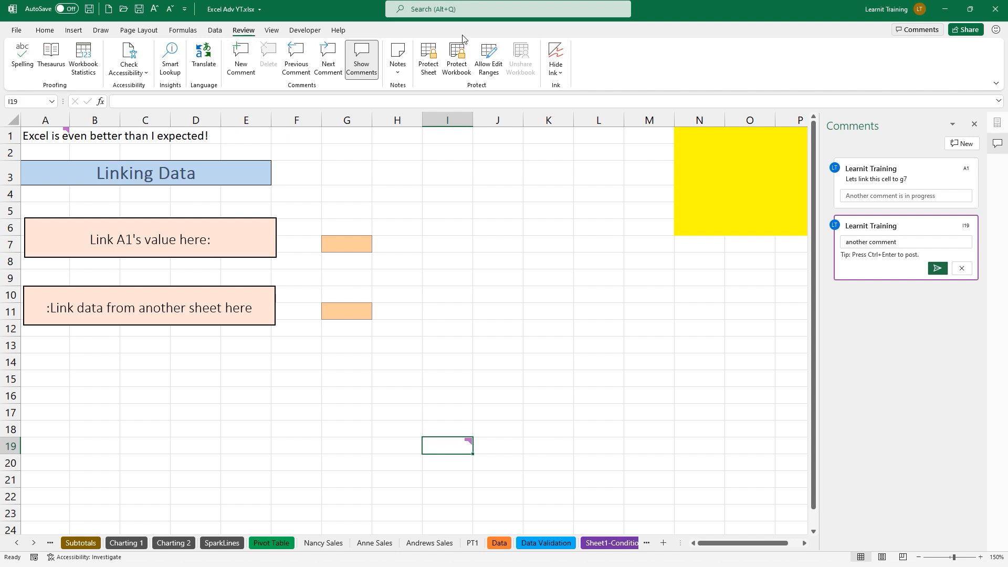
{"action": "left_click", "coordinate": [938, 268]}
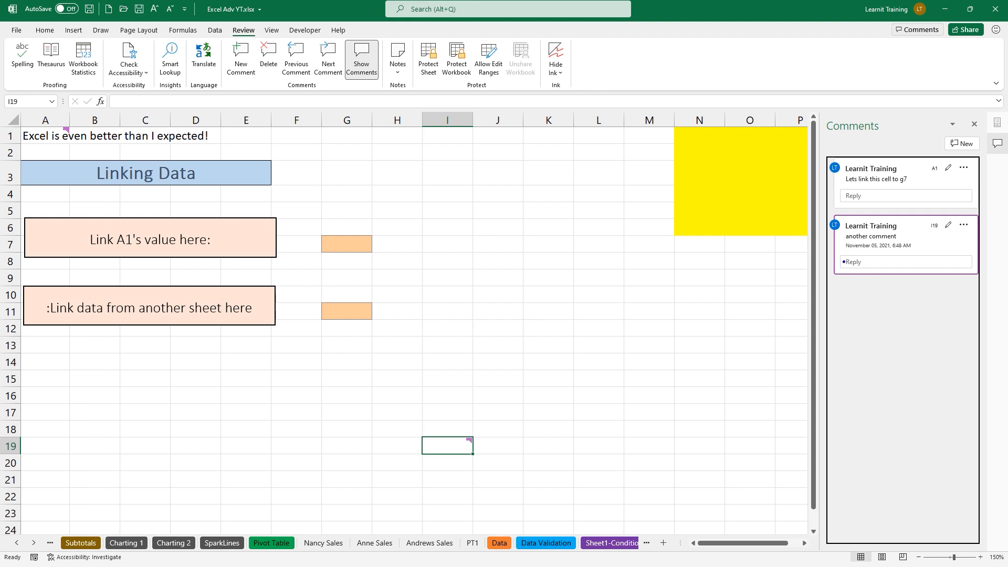
{"action": "left_click_drag", "start_coordinate": [845, 200], "coordinate": [793, 223]}
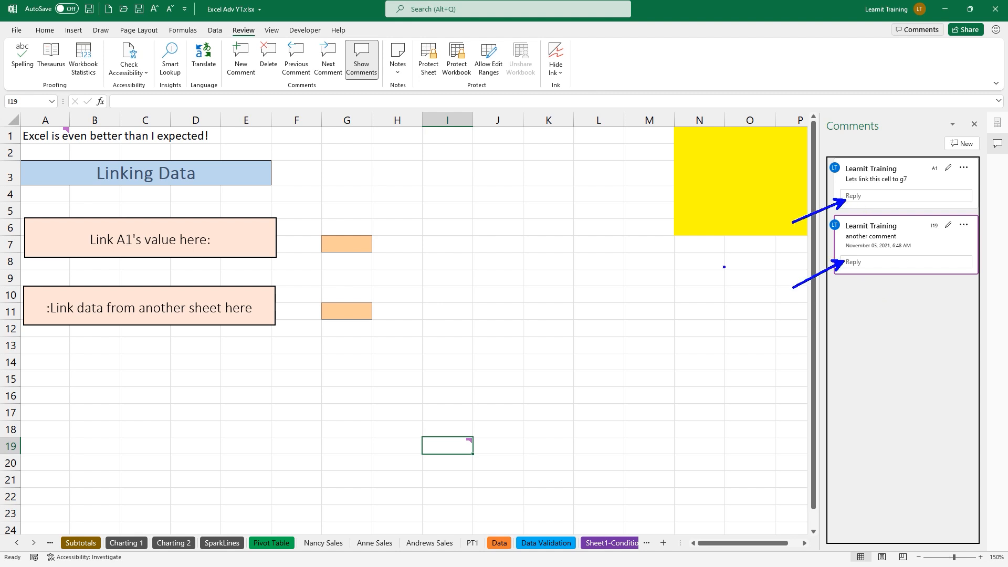
{"action": "left_click_drag", "start_coordinate": [648, 342], "coordinate": [648, 392]}
{"action": "type", "text": "@faz"}
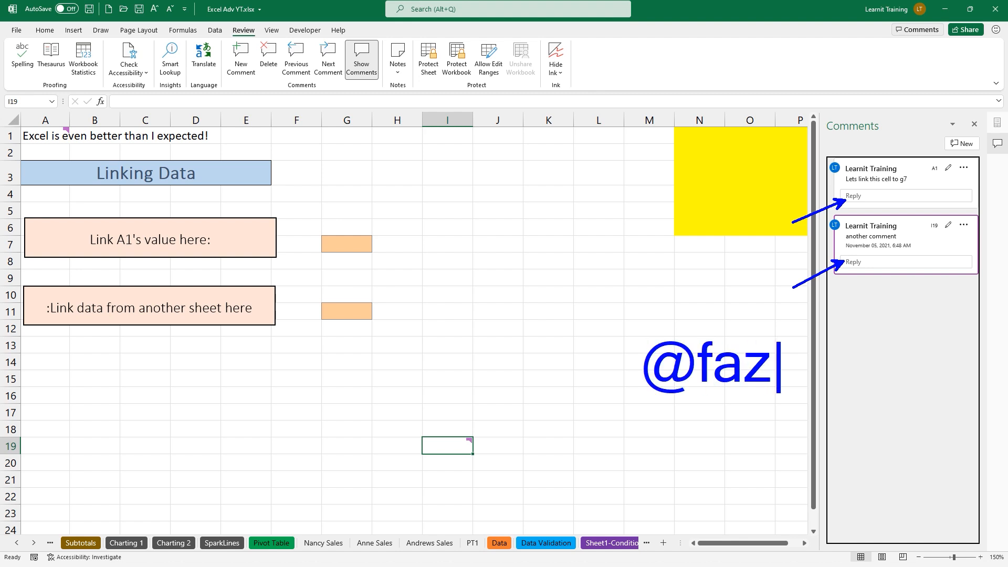
{"action": "left_click_drag", "start_coordinate": [771, 331], "coordinate": [863, 268]}
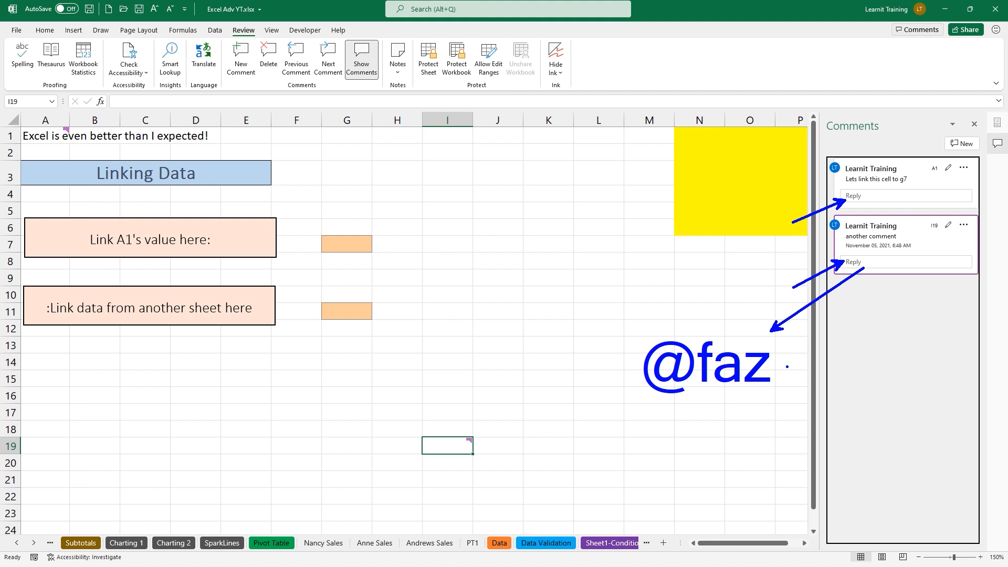
{"action": "key", "text": "Escape"}
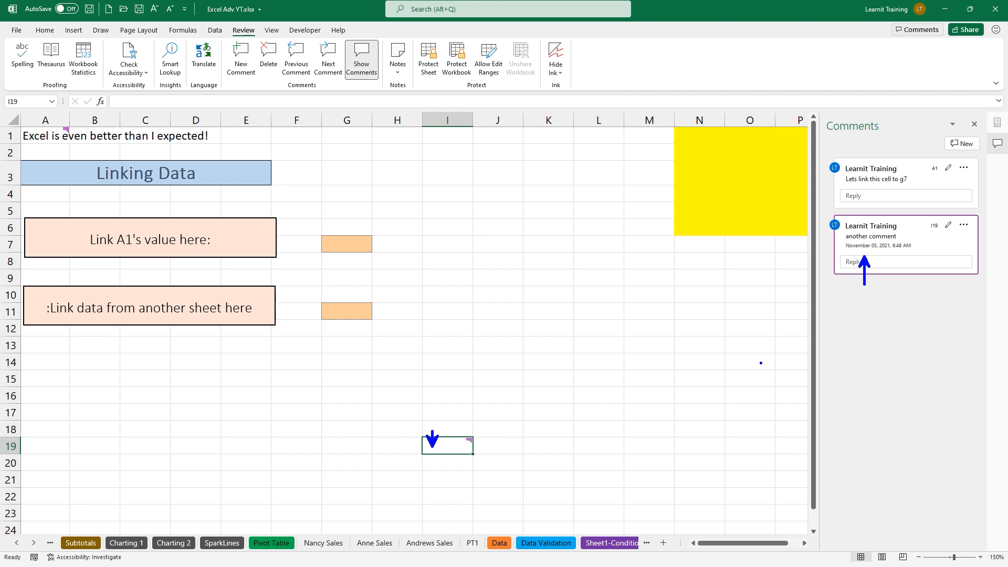
{"action": "left_click", "coordinate": [403, 72]}
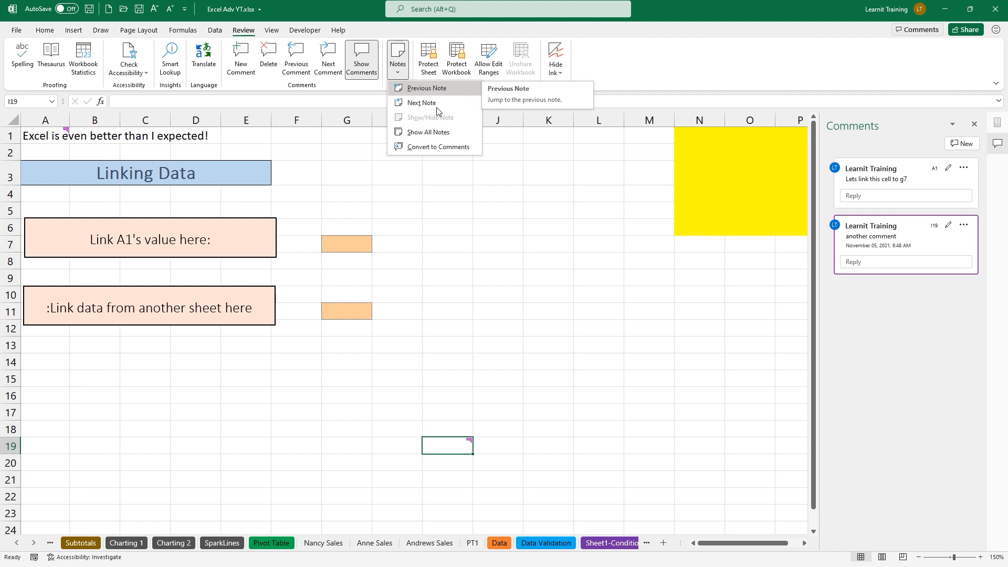
Add a note reading 'old comment' to cell J3
{"action": "left_click", "coordinate": [477, 169]}
{"action": "left_click", "coordinate": [477, 168]}
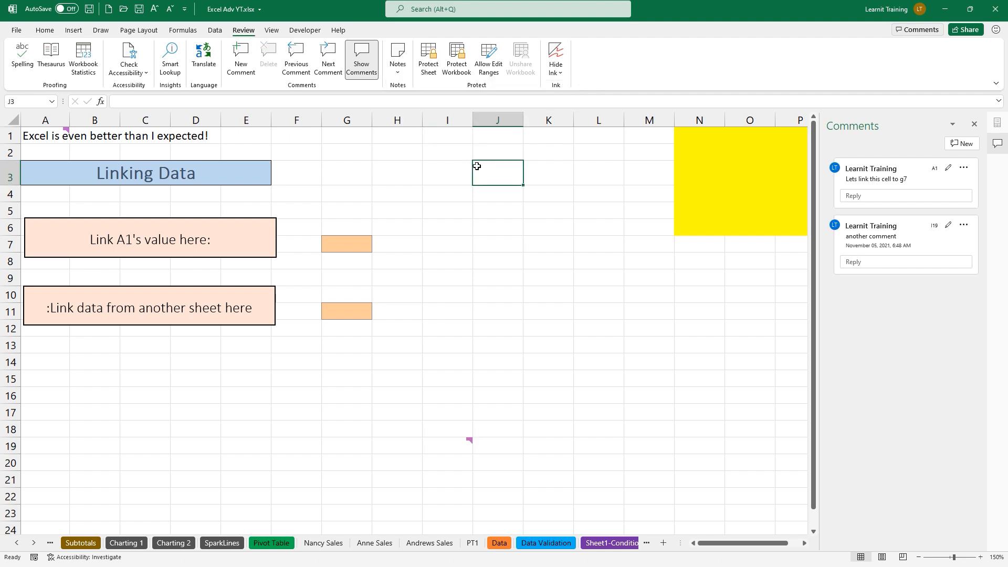
{"action": "left_click", "coordinate": [398, 53]}
{"action": "left_click", "coordinate": [420, 83]}
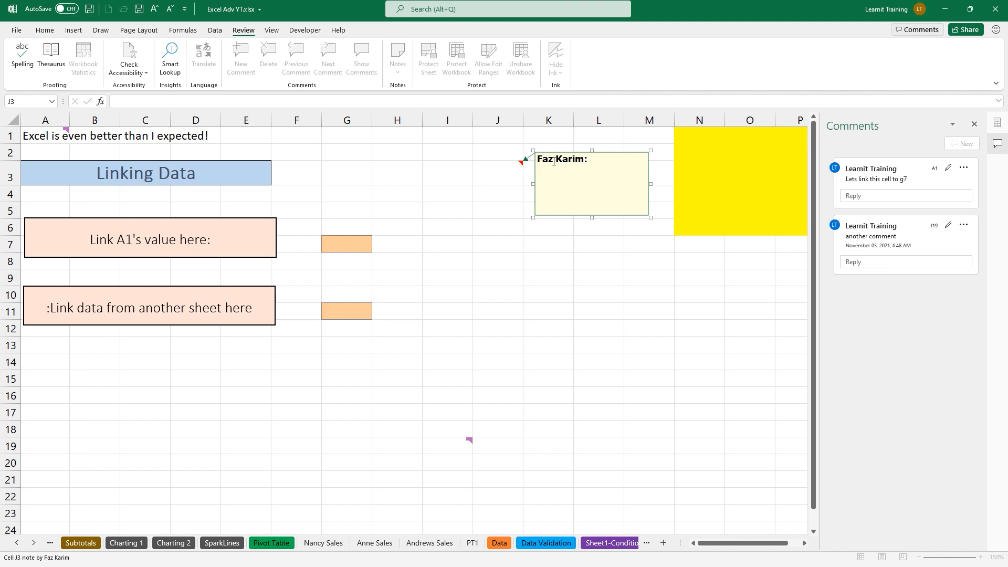
{"action": "type", "text": "old comment"}
{"action": "left_click", "coordinate": [576, 268]}
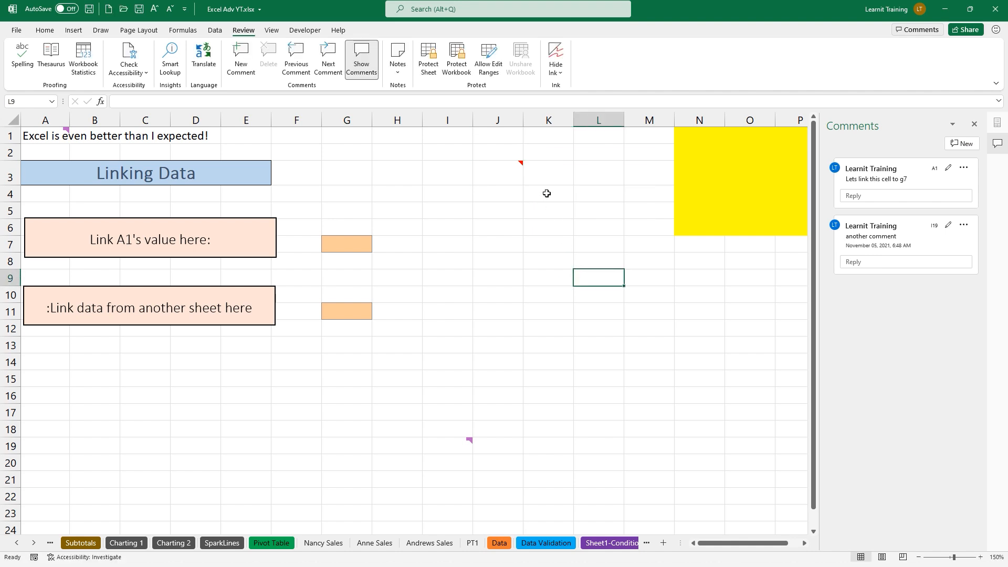
Keep the J3 note displayed and show all notes on the sheet
{"action": "left_click", "coordinate": [504, 164]}
{"action": "left_click", "coordinate": [397, 58]}
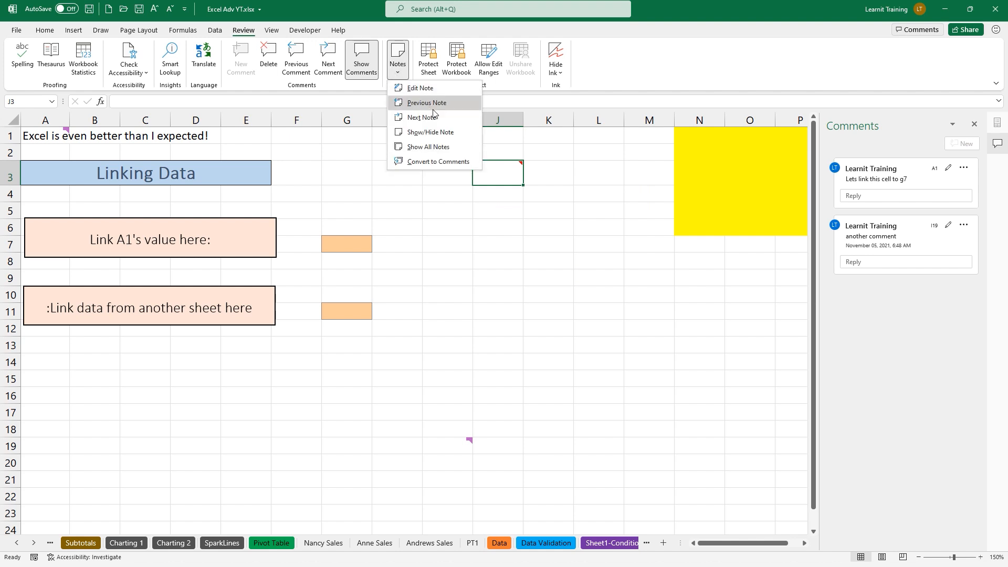
{"action": "left_click", "coordinate": [452, 135]}
{"action": "left_click", "coordinate": [400, 76]}
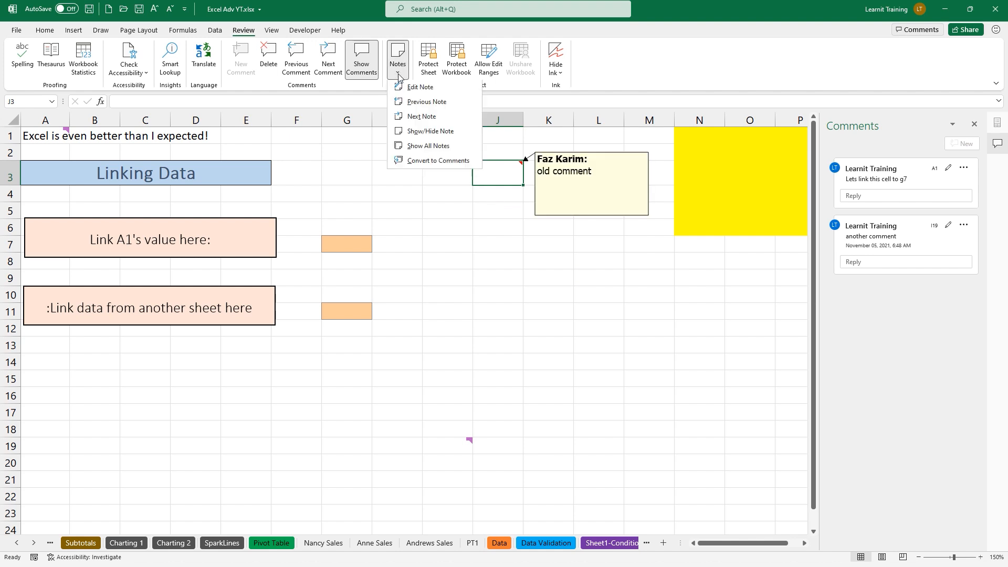
{"action": "left_click", "coordinate": [447, 147]}
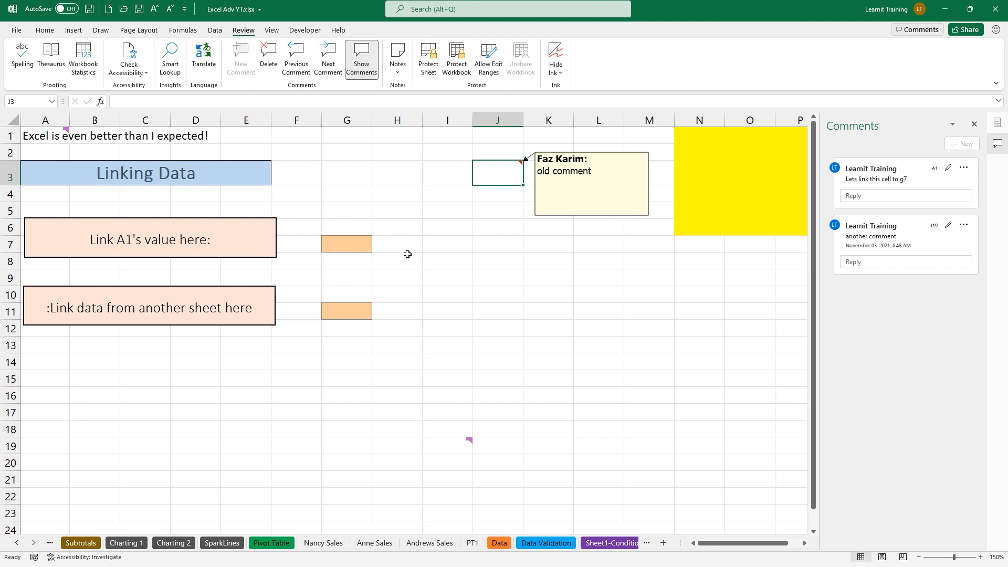
{"action": "left_click", "coordinate": [400, 66]}
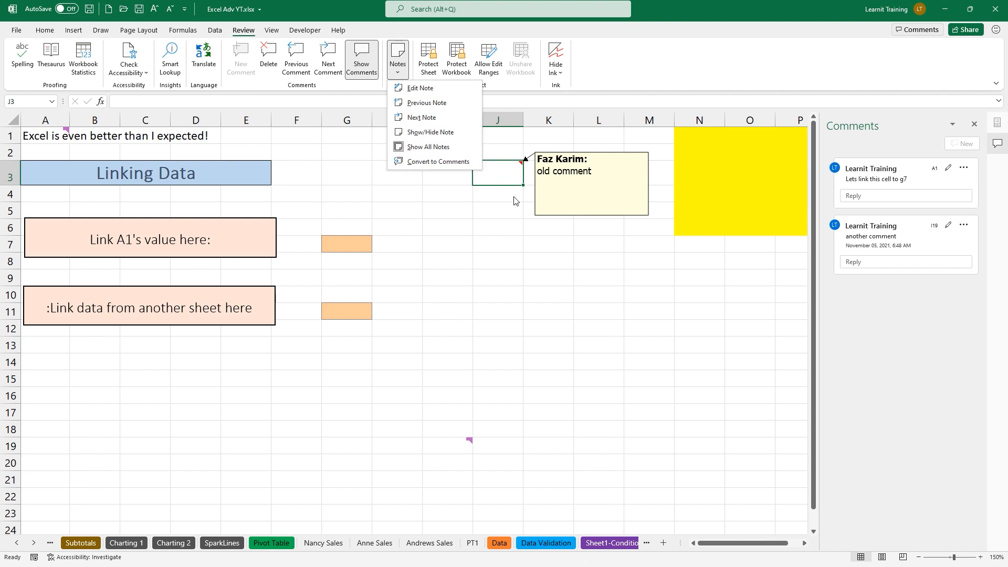
{"action": "left_click", "coordinate": [541, 185]}
Convert all the sheet's notes into threaded comments
{"action": "left_click", "coordinate": [541, 210]}
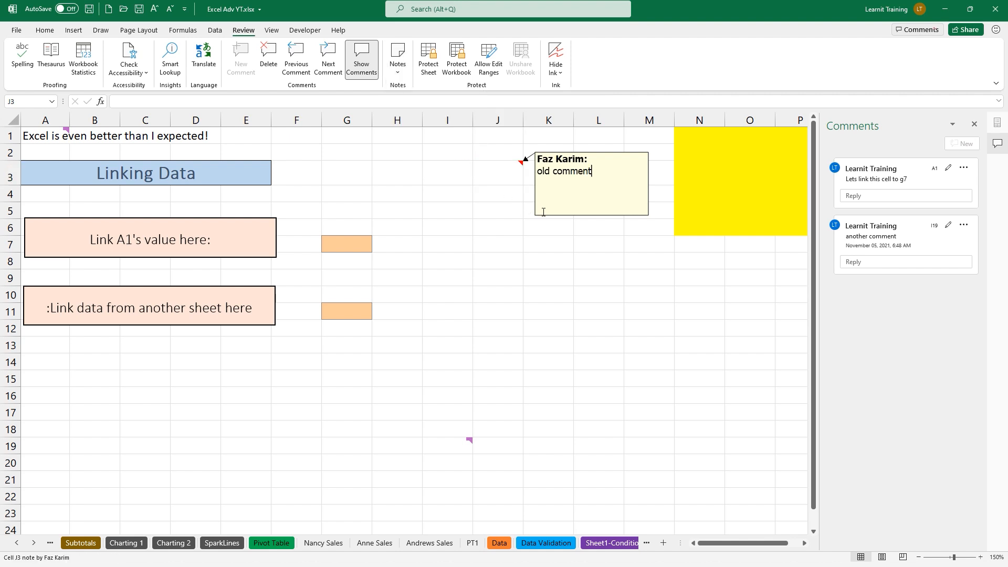
{"action": "left_click", "coordinate": [504, 173]}
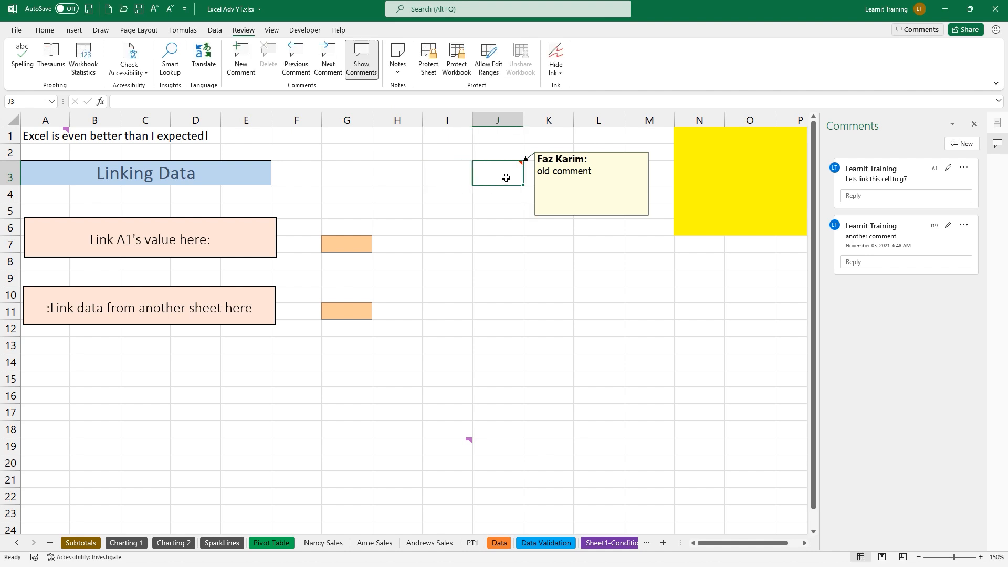
{"action": "left_click", "coordinate": [397, 61]}
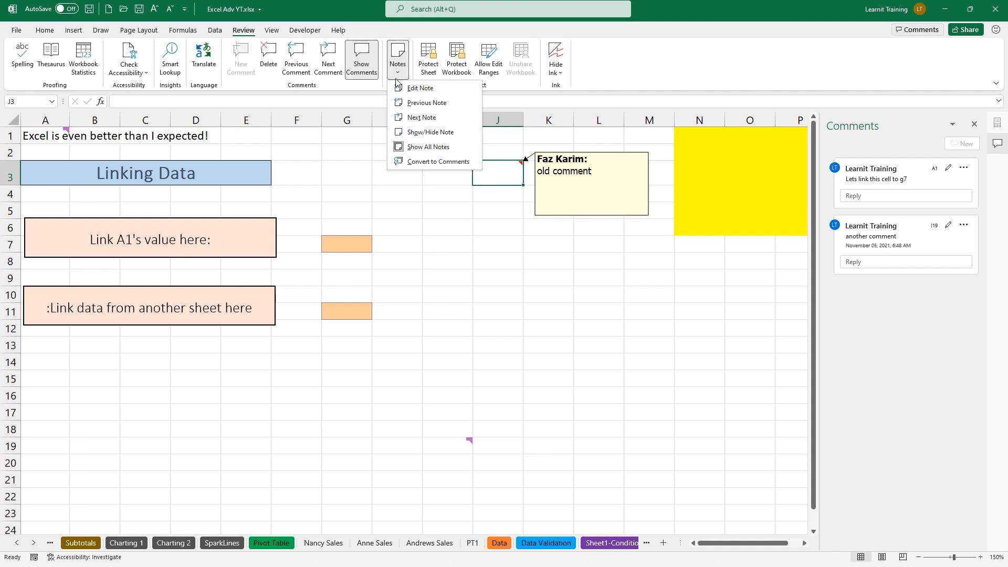
{"action": "left_click", "coordinate": [439, 162]}
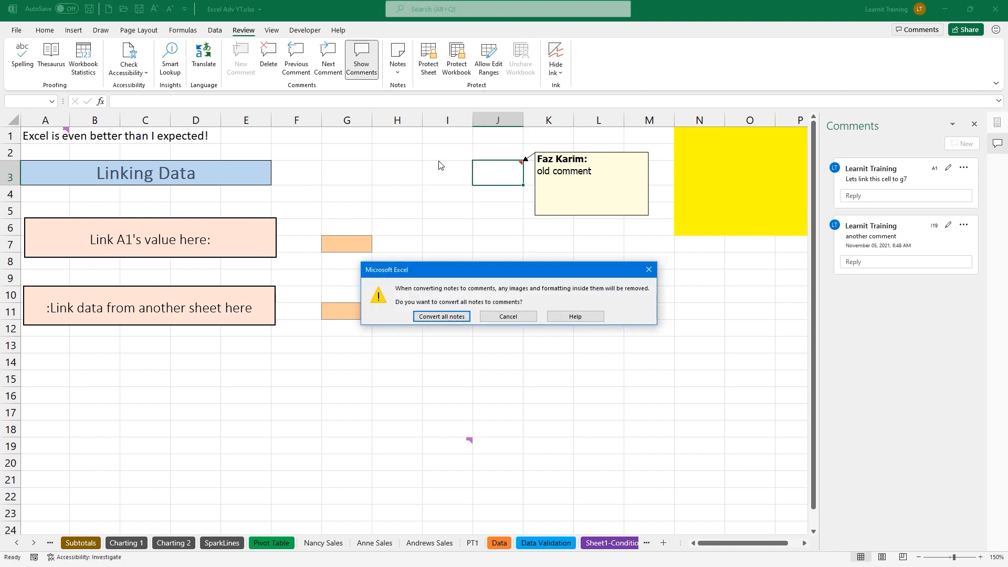
{"action": "left_click", "coordinate": [450, 318]}
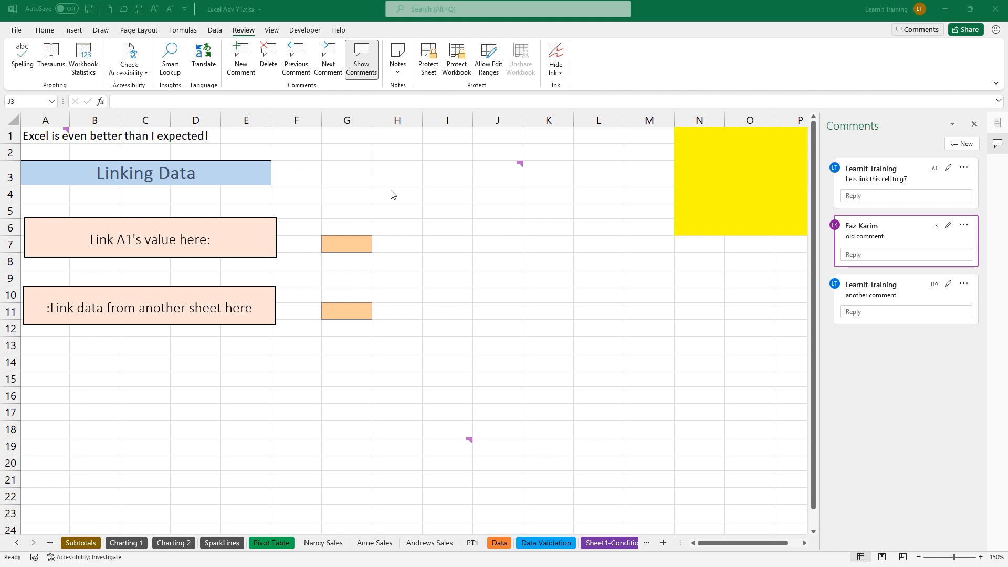
Close the Comments pane and scroll back to the top-left of the sheet
{"action": "left_click", "coordinate": [975, 126]}
{"action": "left_click", "coordinate": [975, 126]}
{"action": "scroll", "coordinate": [271, 219], "scroll_direction": "up", "scroll_amount": 2, "text": "ctrl"}
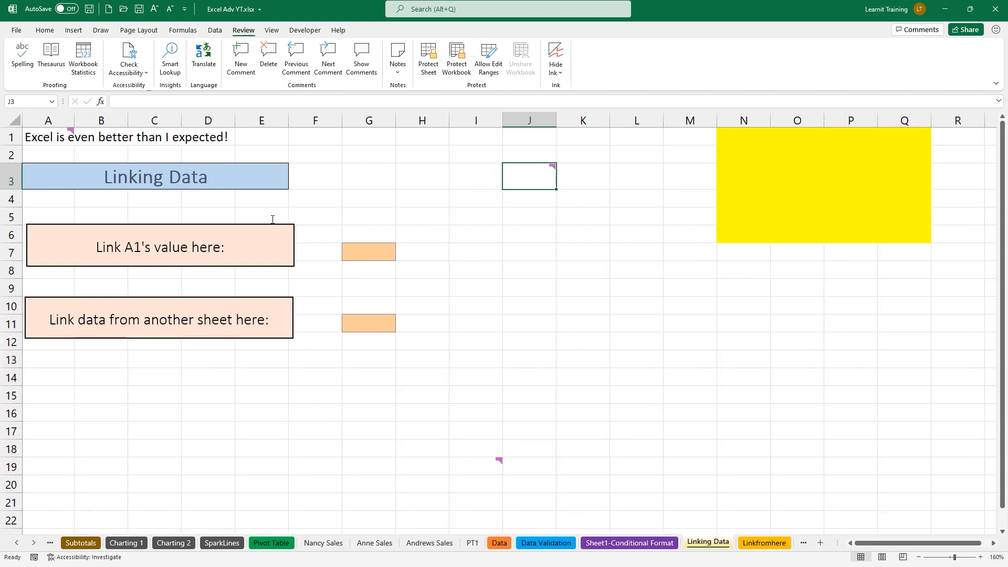
{"action": "scroll", "coordinate": [271, 218], "scroll_direction": "up", "scroll_amount": 1, "text": "ctrl"}
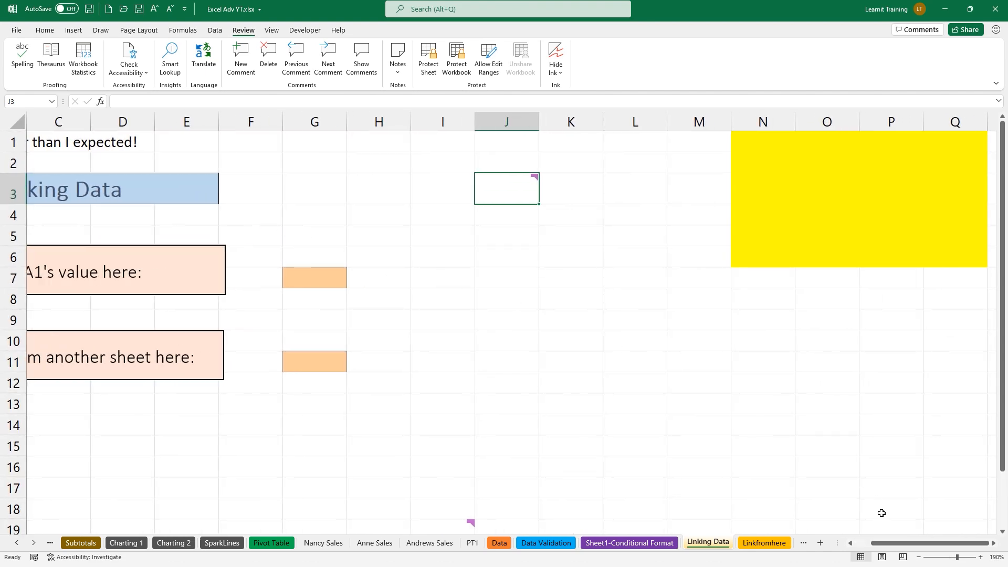
{"action": "scroll", "coordinate": [914, 546], "scroll_direction": "left", "scroll_amount": 3}
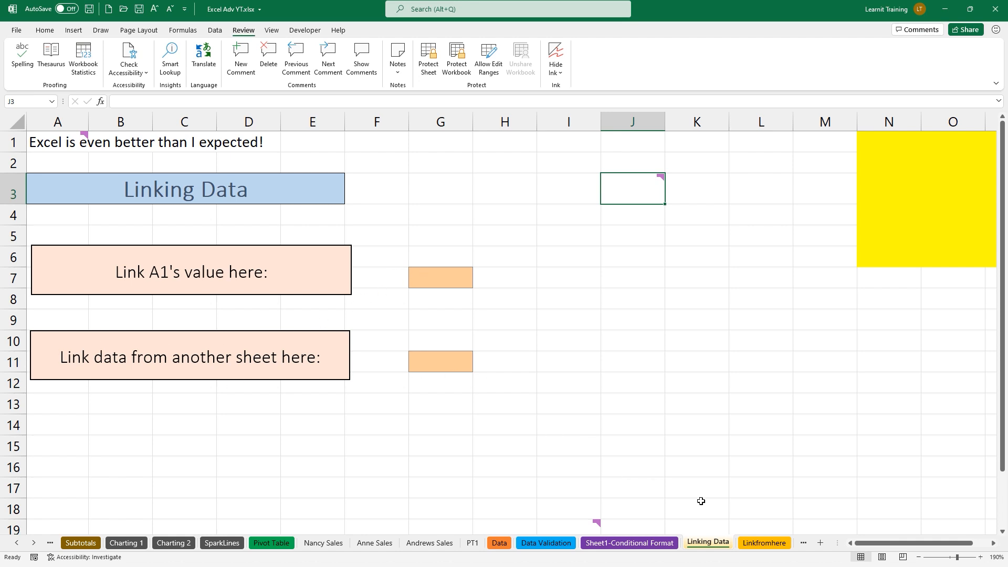
{"action": "scroll", "coordinate": [99, 189], "scroll_direction": "up", "scroll_amount": 2, "text": "ctrl"}
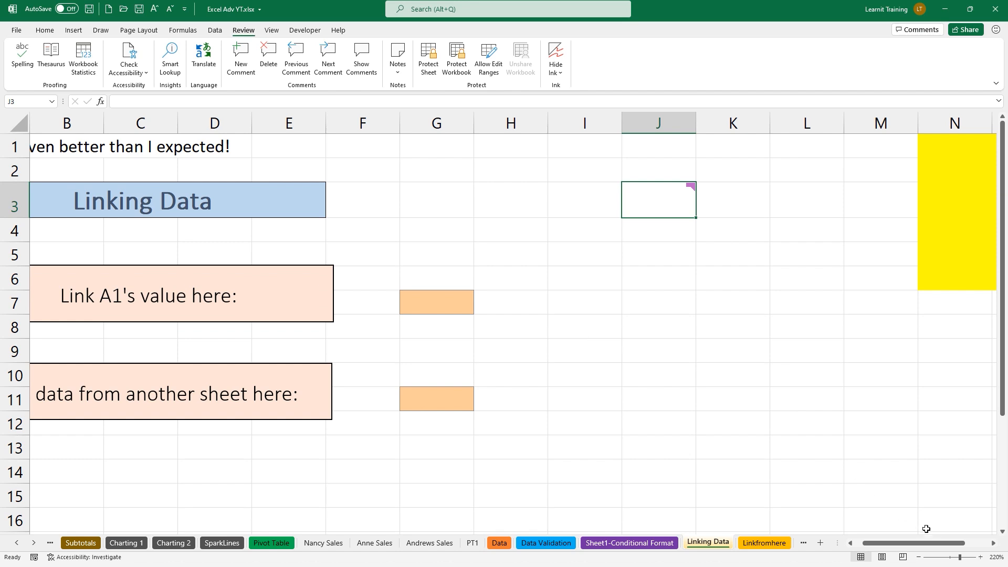
{"action": "left_click_drag", "start_coordinate": [944, 544], "coordinate": [898, 549]}
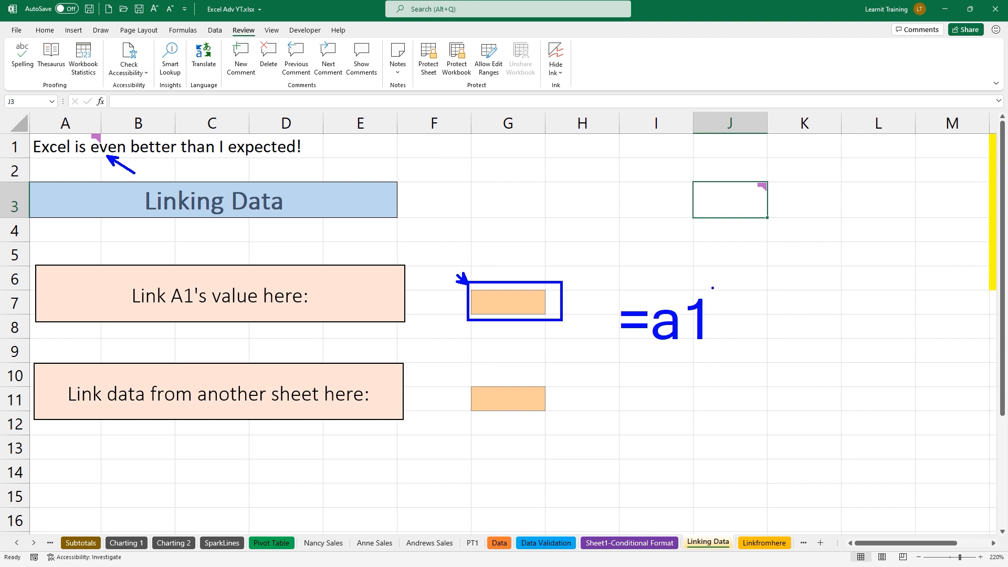
Enter =A1 in G7 so it shows A1's sentence
{"action": "left_click", "coordinate": [504, 318]}
{"action": "left_click", "coordinate": [498, 303]}
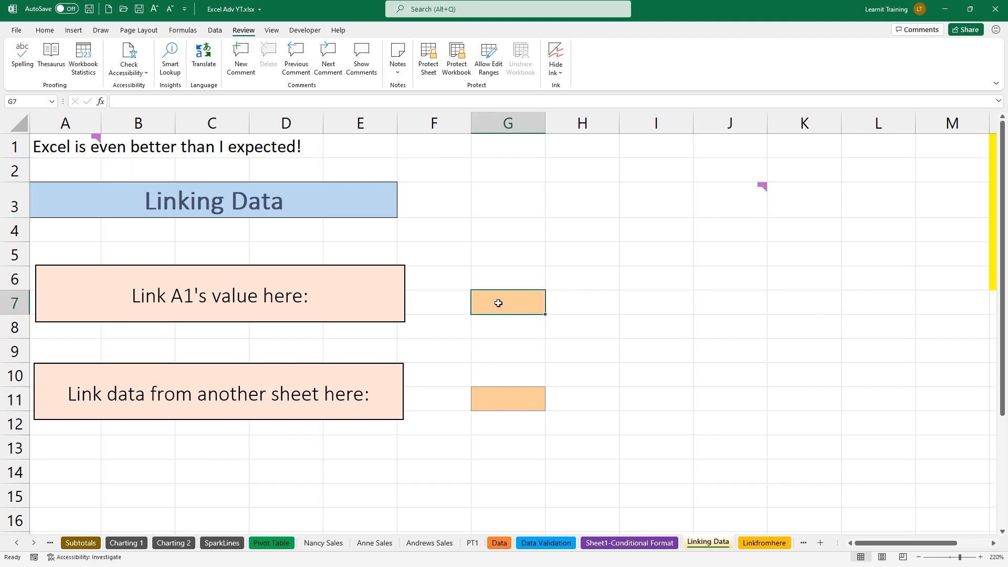
{"action": "type", "text": "=a1"}
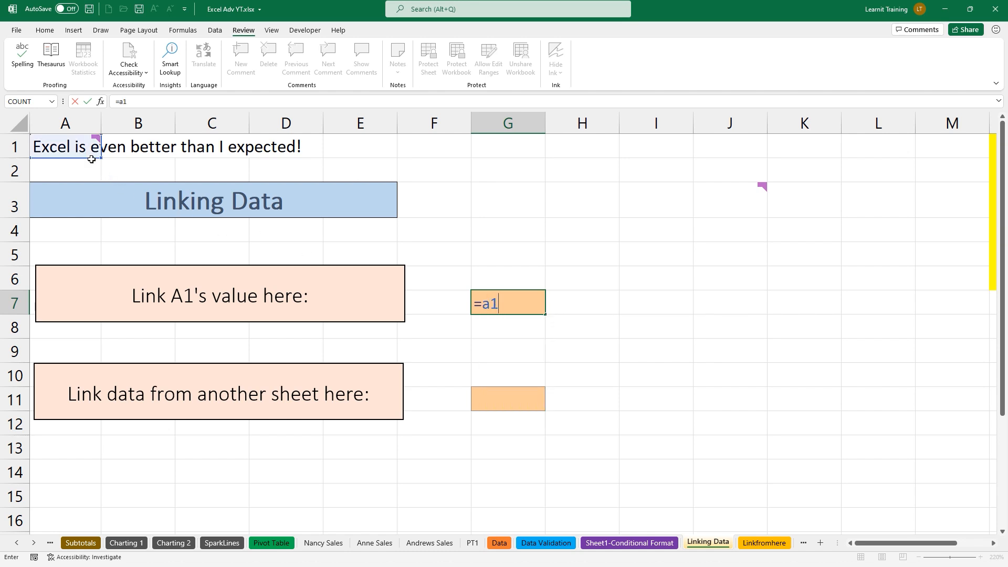
{"action": "mouse_move", "coordinate": [98, 157]}
{"action": "key", "text": "Return"}
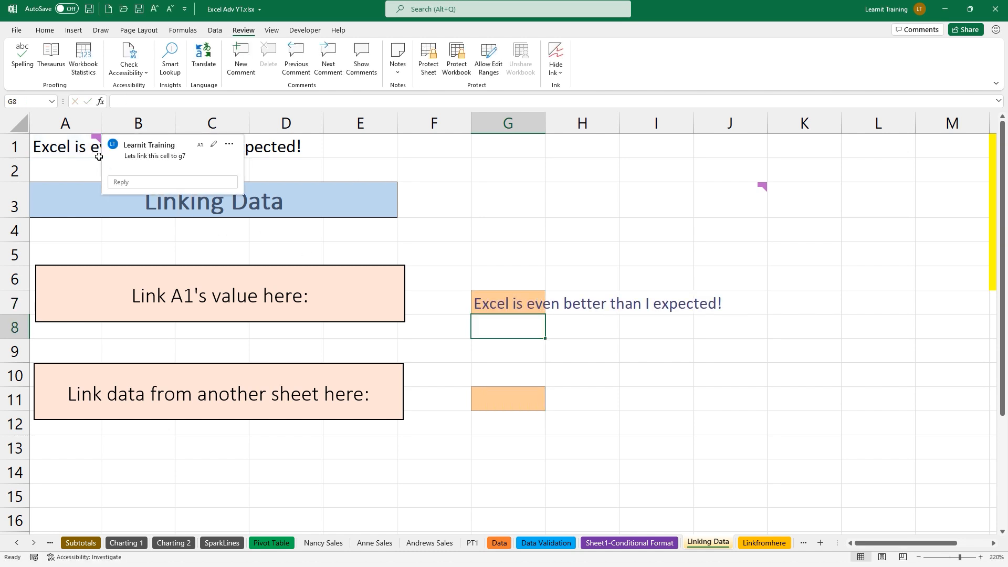
Replace the word 'Excel' in A1 with 'Faz' so G7 updates to match
{"action": "left_click", "coordinate": [87, 149]}
{"action": "left_click_drag", "start_coordinate": [131, 101], "coordinate": [113, 103]}
{"action": "type", "text": "Faz"}
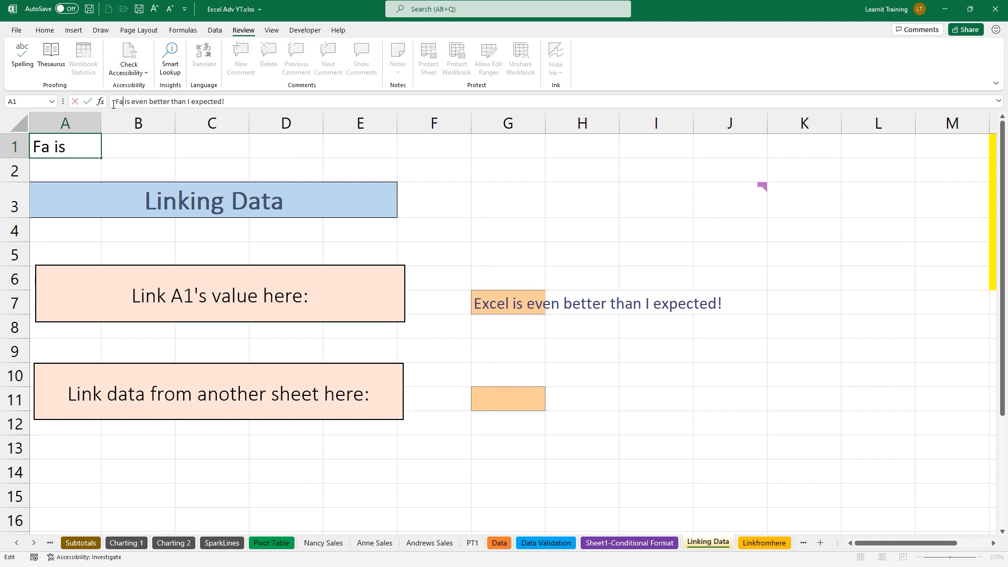
{"action": "key", "text": "Return"}
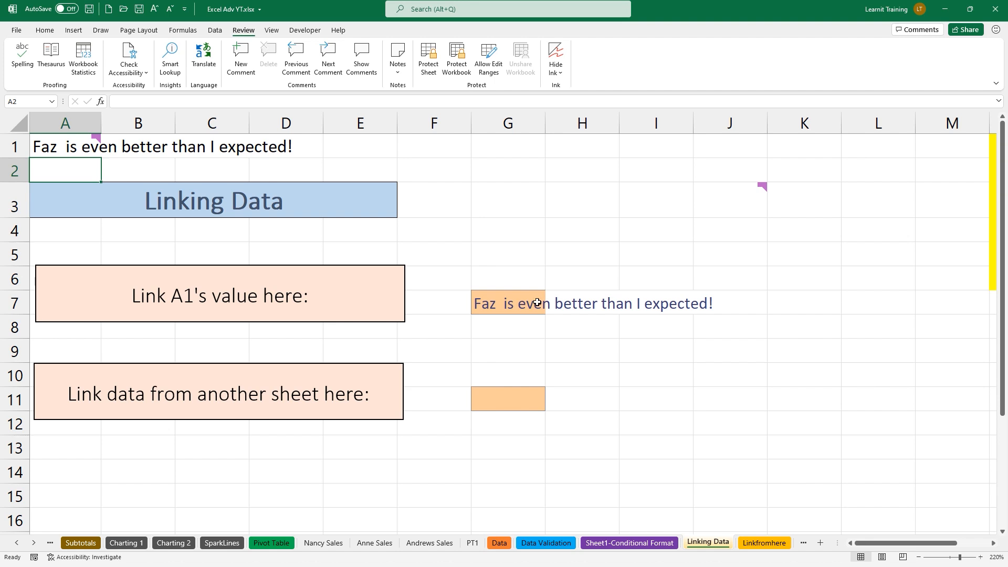
{"action": "left_click", "coordinate": [758, 547]}
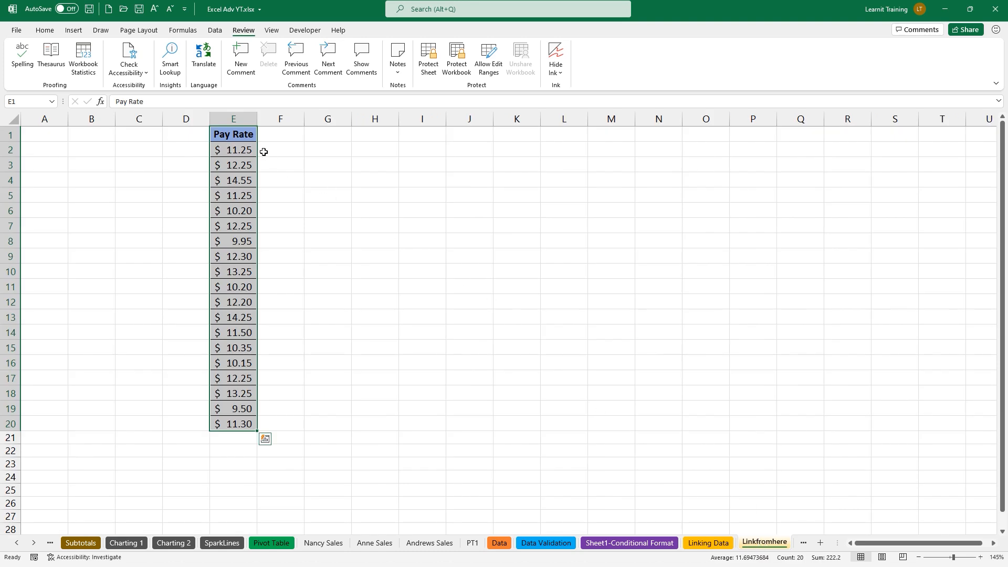
Enter =Linkfromhere!E1 in G11 on the Linking Data sheet
{"action": "left_click", "coordinate": [245, 141]}
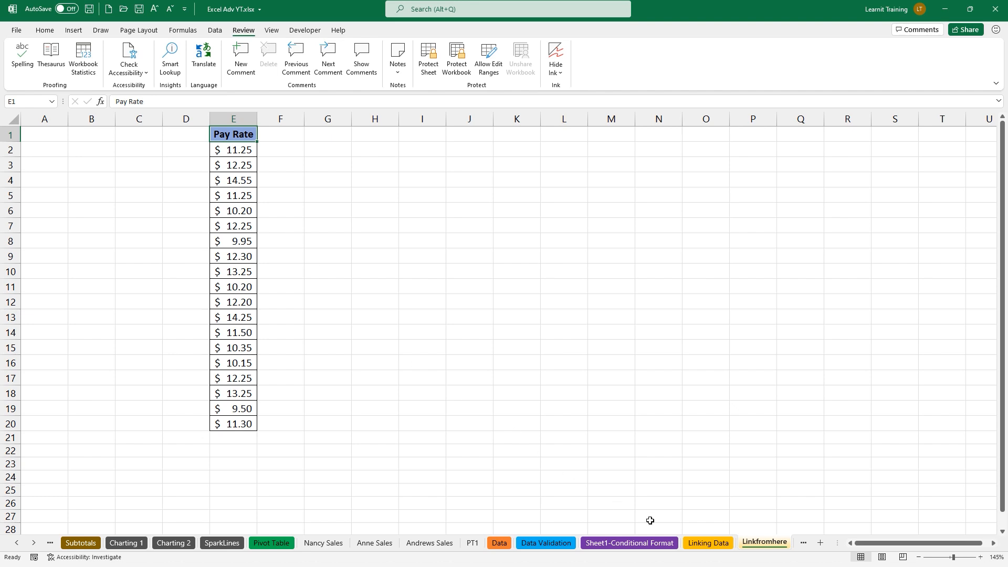
{"action": "left_click", "coordinate": [698, 544]}
{"action": "left_click", "coordinate": [529, 404]}
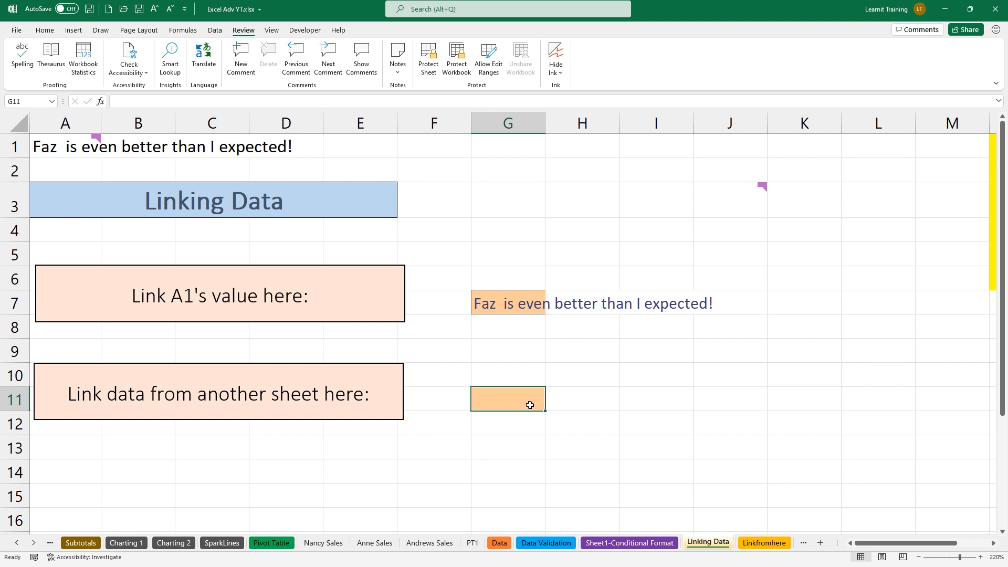
{"action": "type", "text": "="}
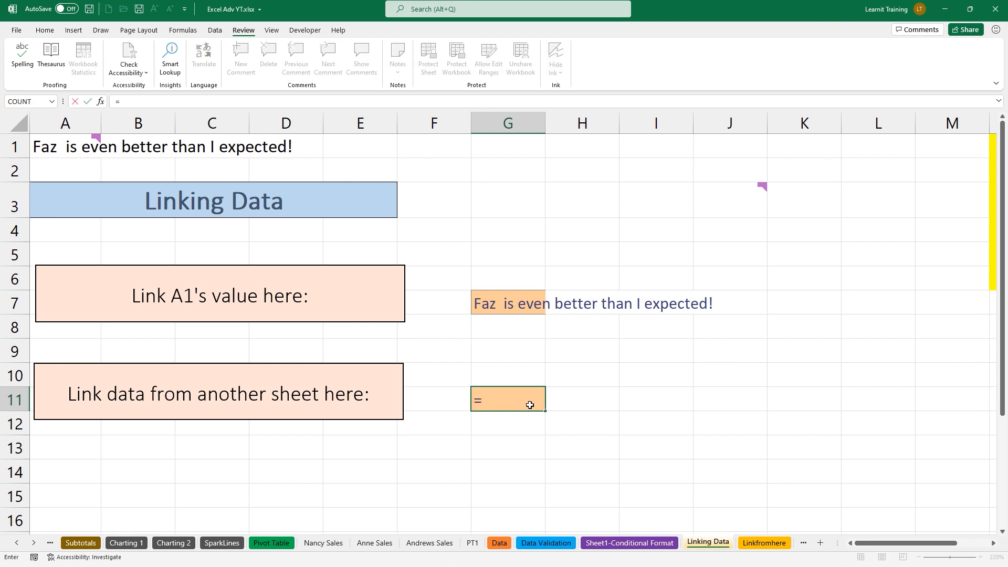
{"action": "type", "text": "Linkfromhere"}
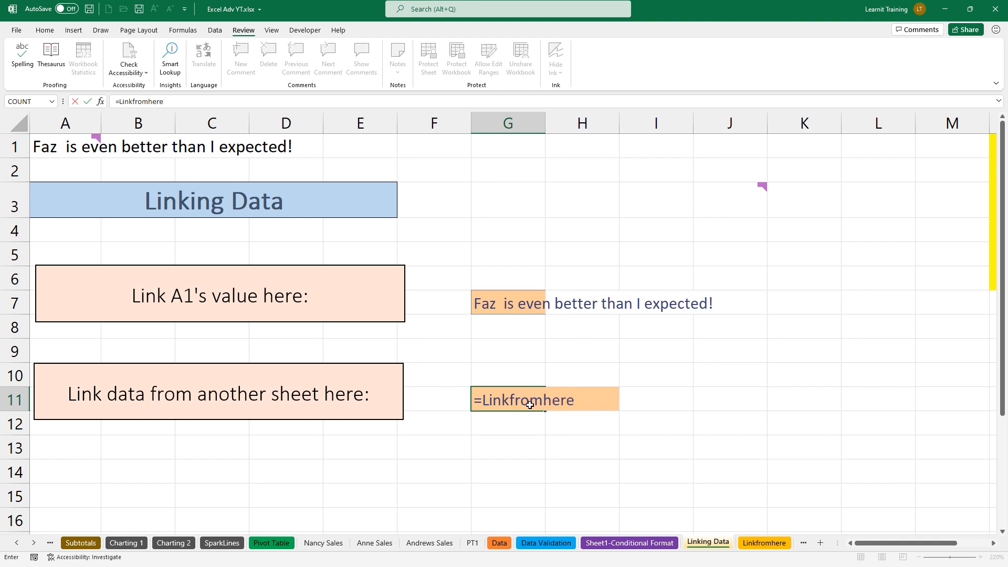
{"action": "type", "text": "!"}
{"action": "type", "text": "e1"}
{"action": "key", "text": "Return"}
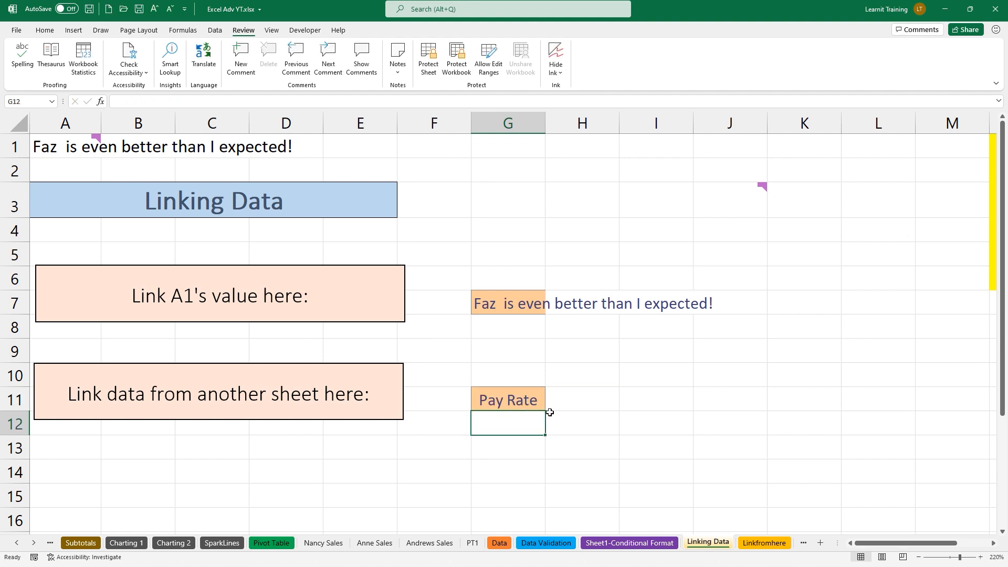
Change Linkfromhere's E1 heading to 'Faz changed this value' and confirm G11 updates
{"action": "left_click", "coordinate": [760, 547]}
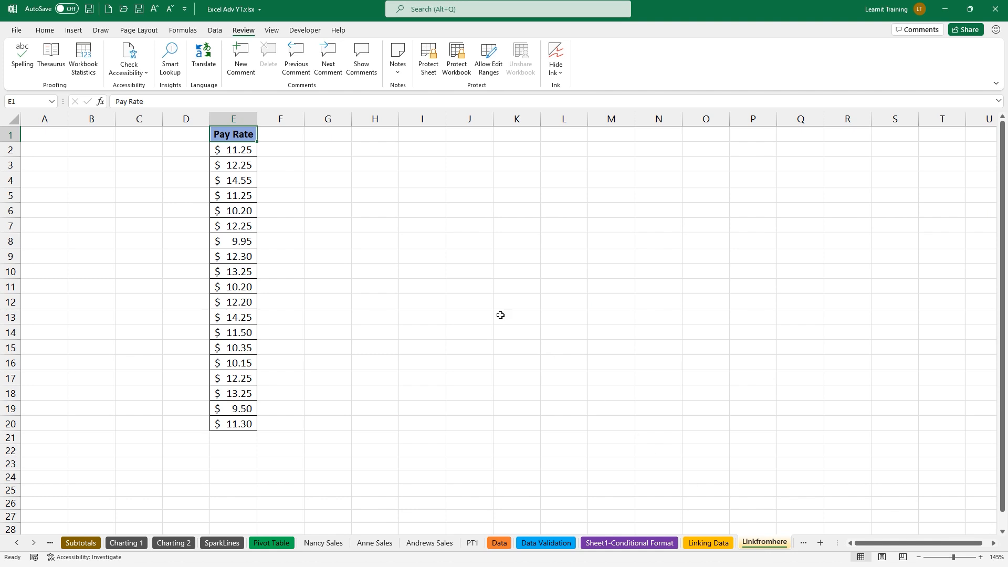
{"action": "type", "text": "Fa"}
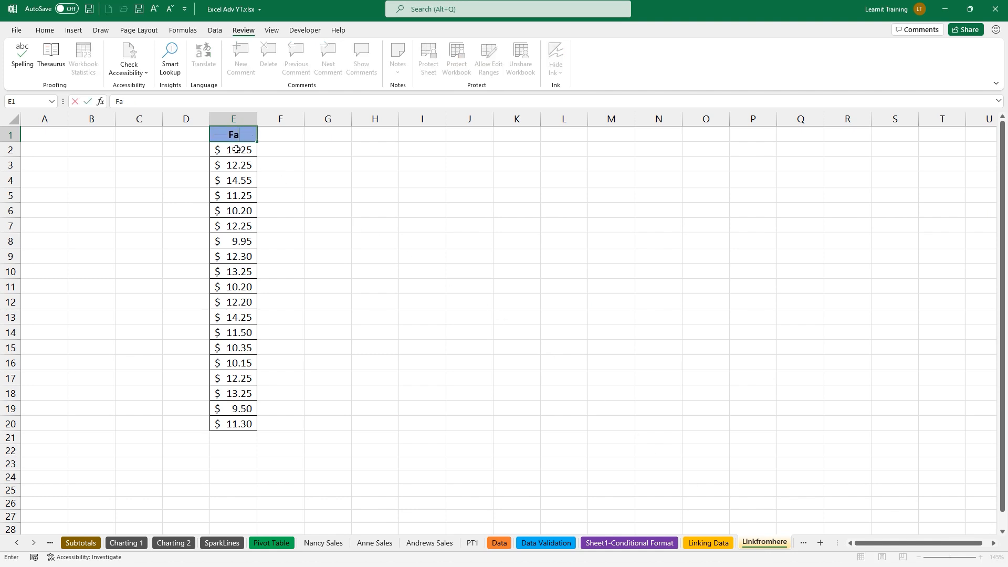
{"action": "type", "text": "z changed this value"}
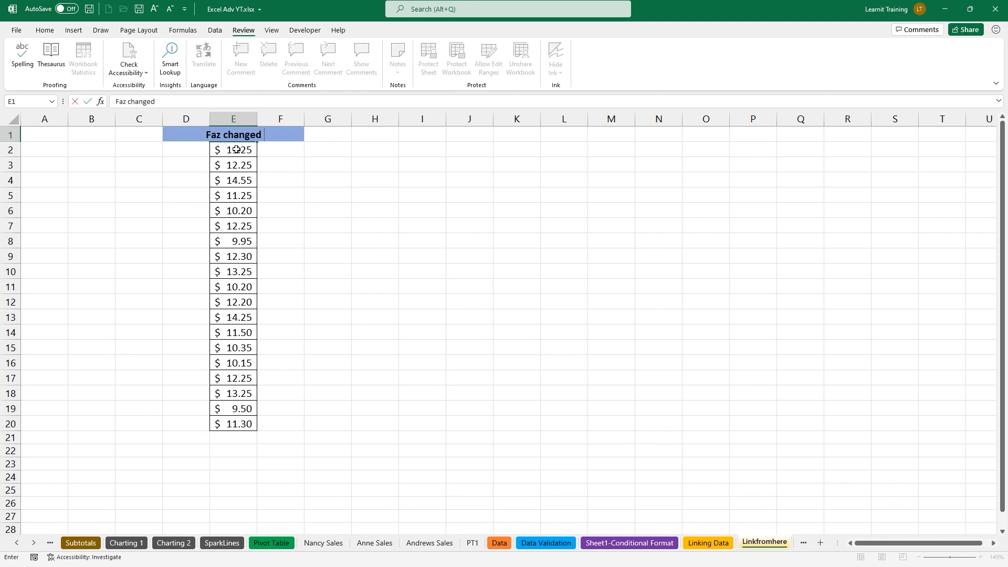
{"action": "key", "text": "Return"}
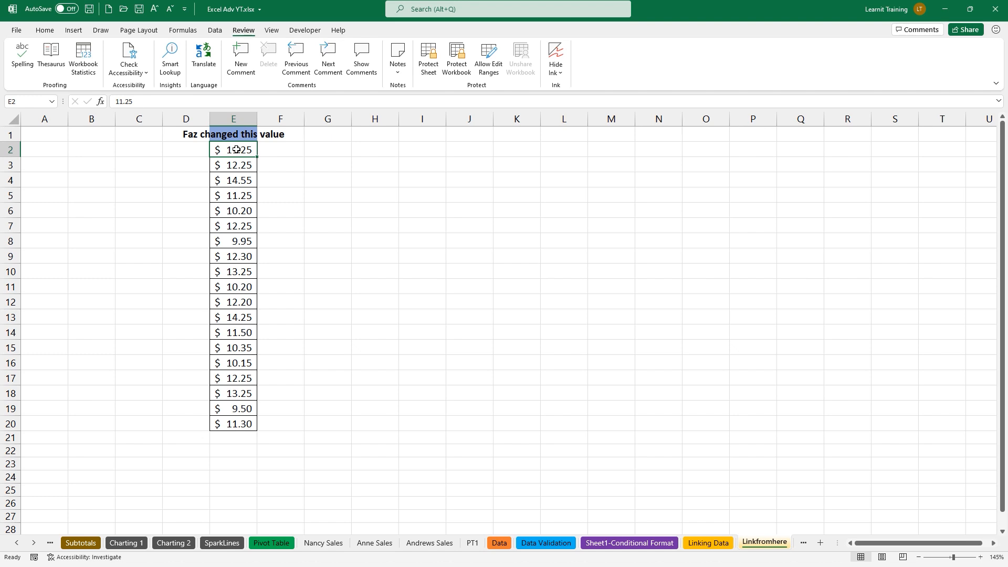
{"action": "left_click", "coordinate": [722, 543]}
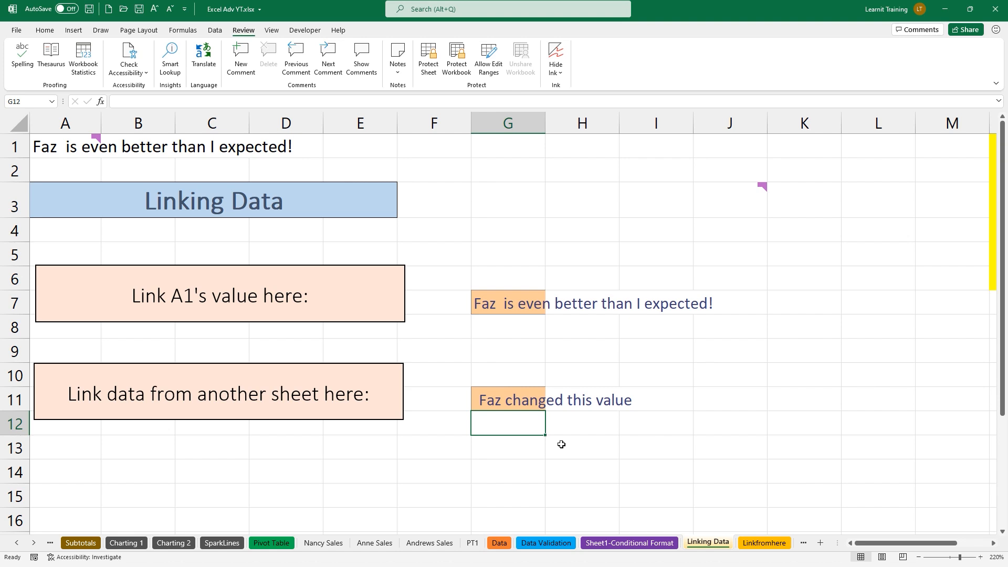
{"action": "key", "text": "ctrl+n"}
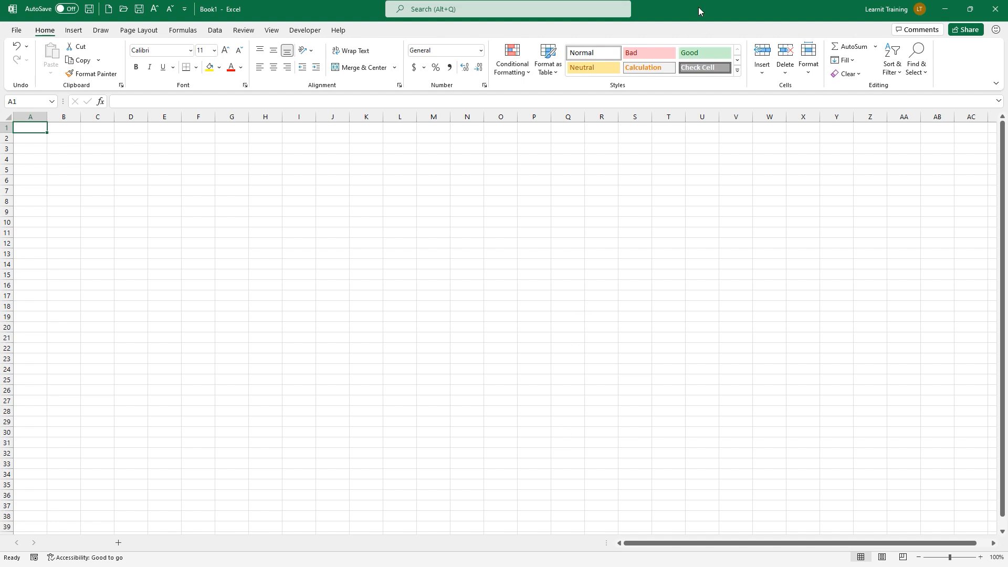
Place Book1 beside the workbook and start a B13 formula referencing Book1's A1
{"action": "left_click_drag", "start_coordinate": [708, 8], "coordinate": [1, 173]}
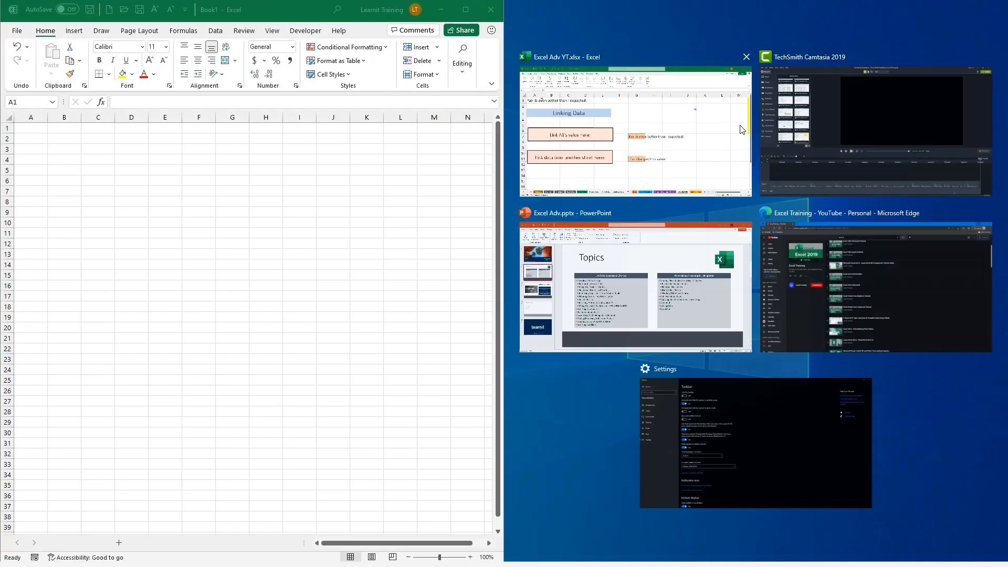
{"action": "left_click", "coordinate": [661, 194]}
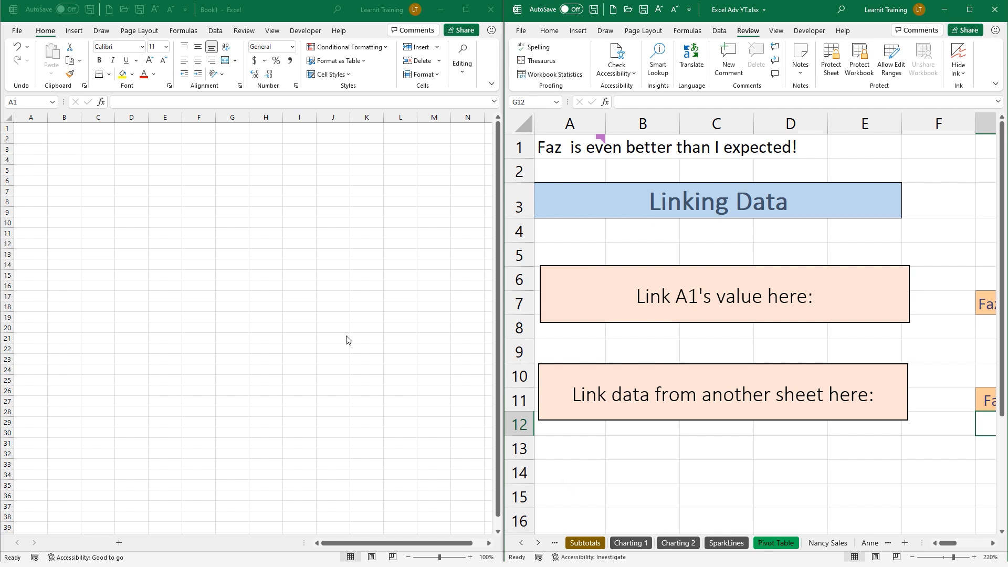
{"action": "left_click", "coordinate": [652, 455]}
{"action": "type", "text": "="}
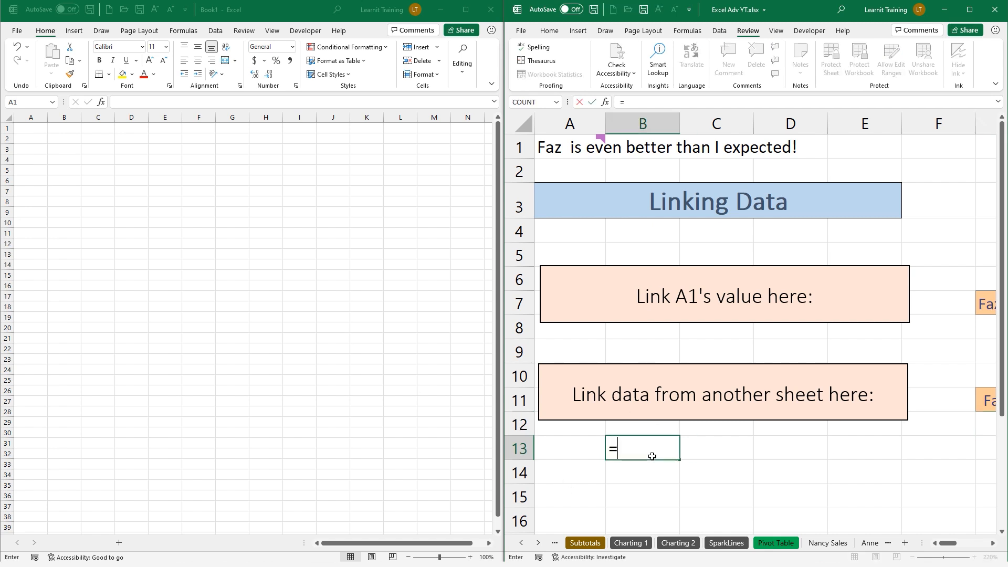
{"action": "left_click", "coordinate": [26, 130]}
{"action": "left_click", "coordinate": [26, 129]}
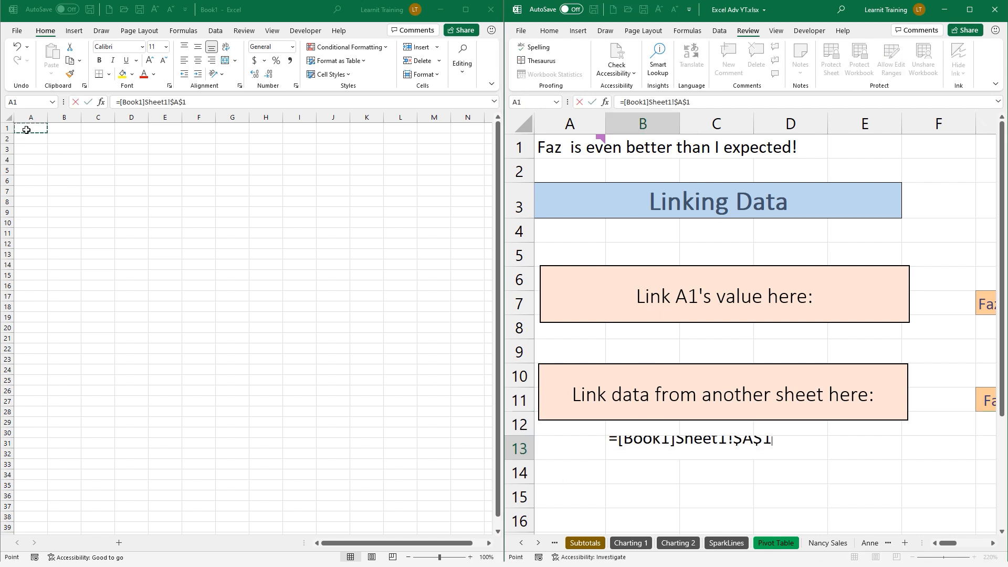
{"action": "left_click", "coordinate": [657, 442]}
Cancel the B13 formula, close Book1, and maximize the Excel Adv YT window
{"action": "left_click", "coordinate": [493, 10]}
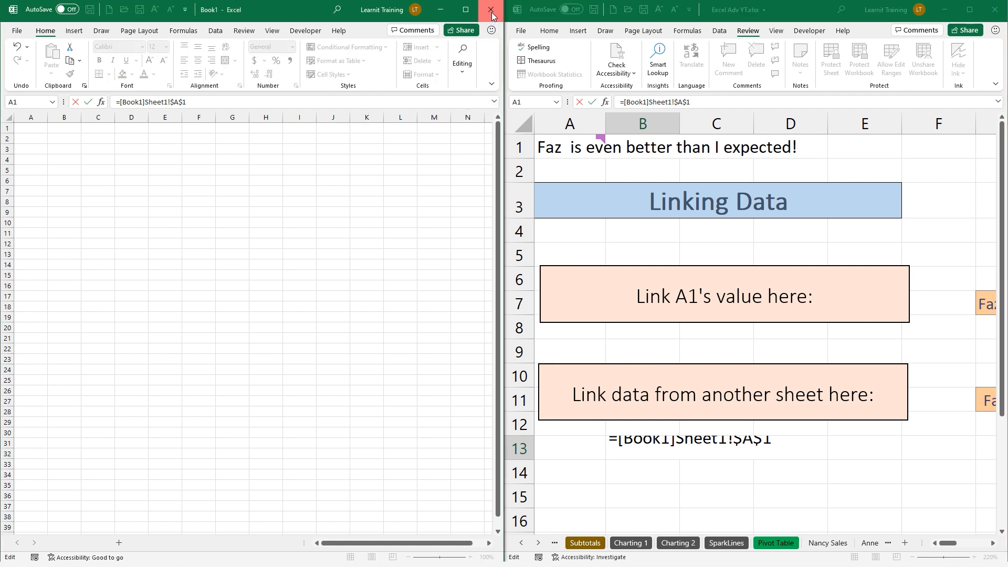
{"action": "key", "text": "Escape"}
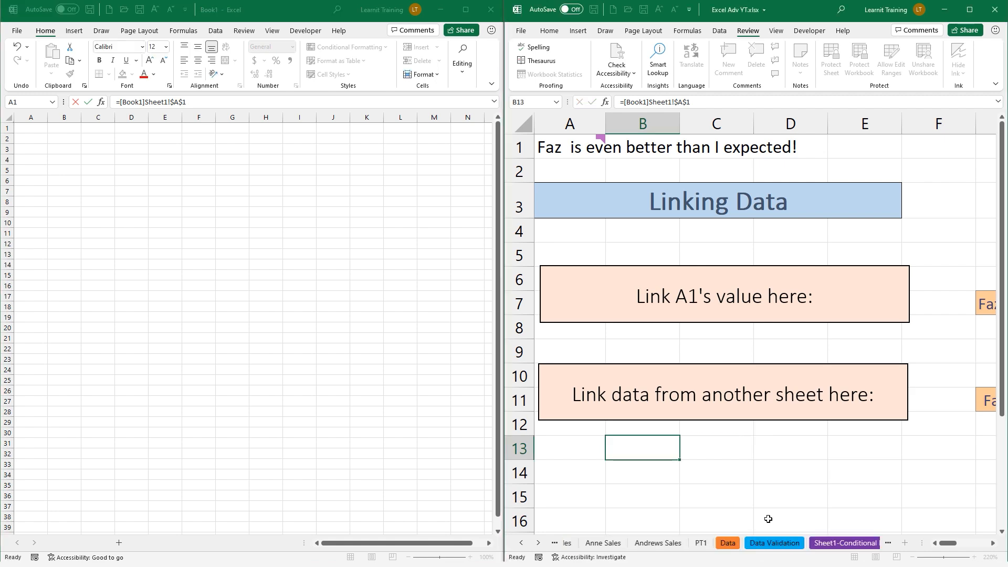
{"action": "left_click", "coordinate": [492, 9]}
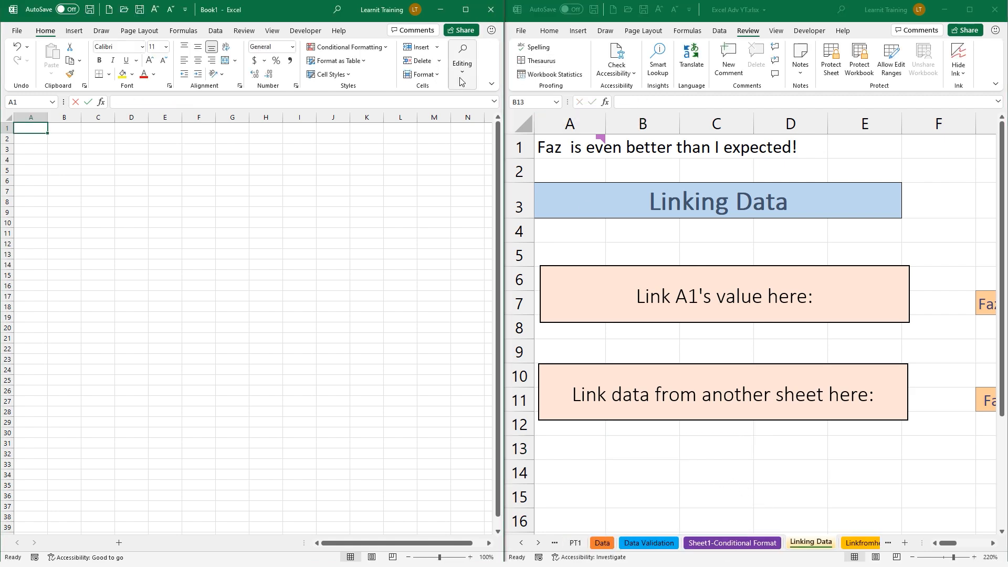
{"action": "left_click", "coordinate": [969, 9]}
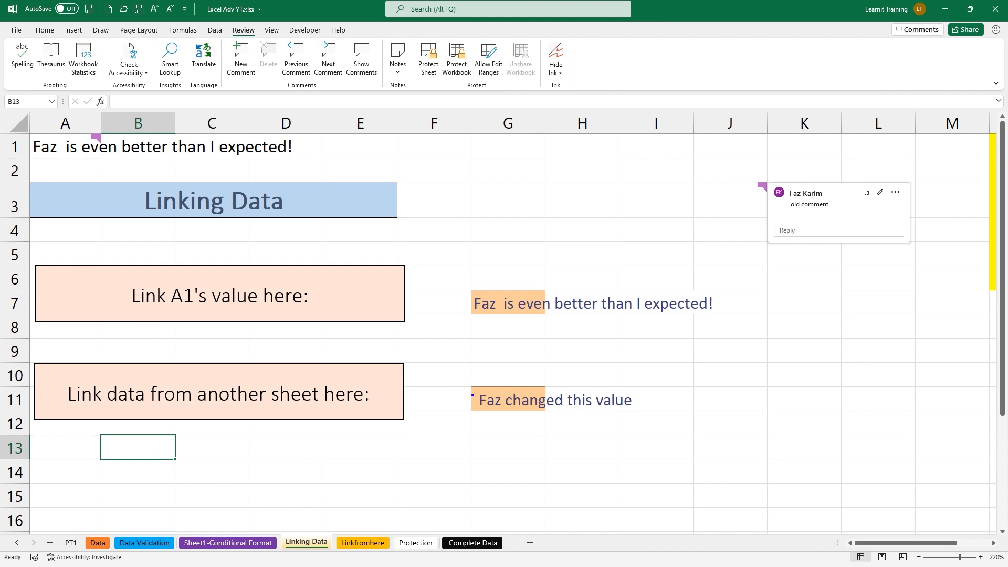
Clear the on-screen arrows and display the Protection sheet with its two yellow blocks
{"action": "left_click_drag", "start_coordinate": [473, 395], "coordinate": [431, 376]}
{"action": "left_click_drag", "start_coordinate": [475, 302], "coordinate": [433, 270]}
{"action": "key", "text": "Escape"}
{"action": "left_click_drag", "start_coordinate": [422, 524], "coordinate": [423, 442]}
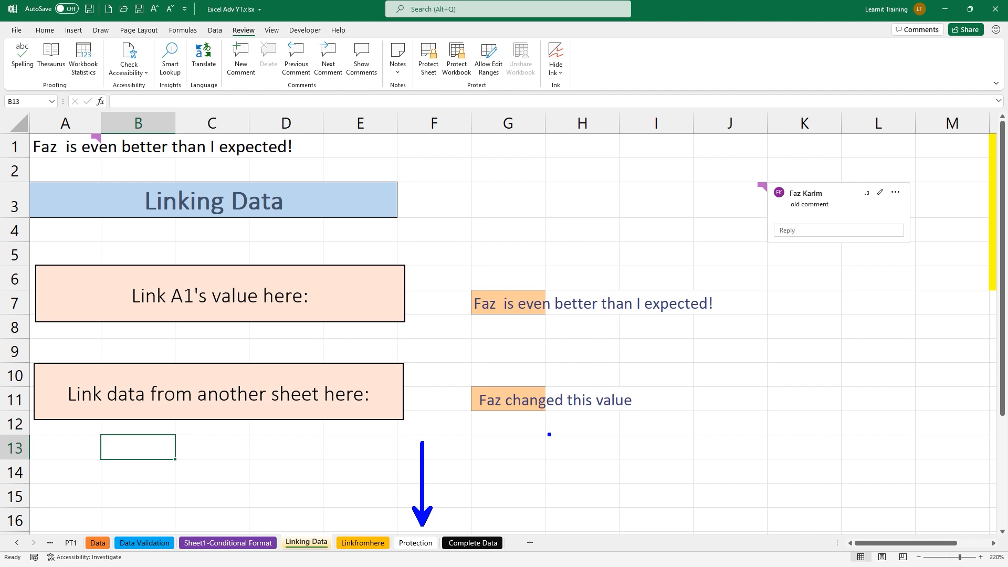
{"action": "key", "text": "Escape"}
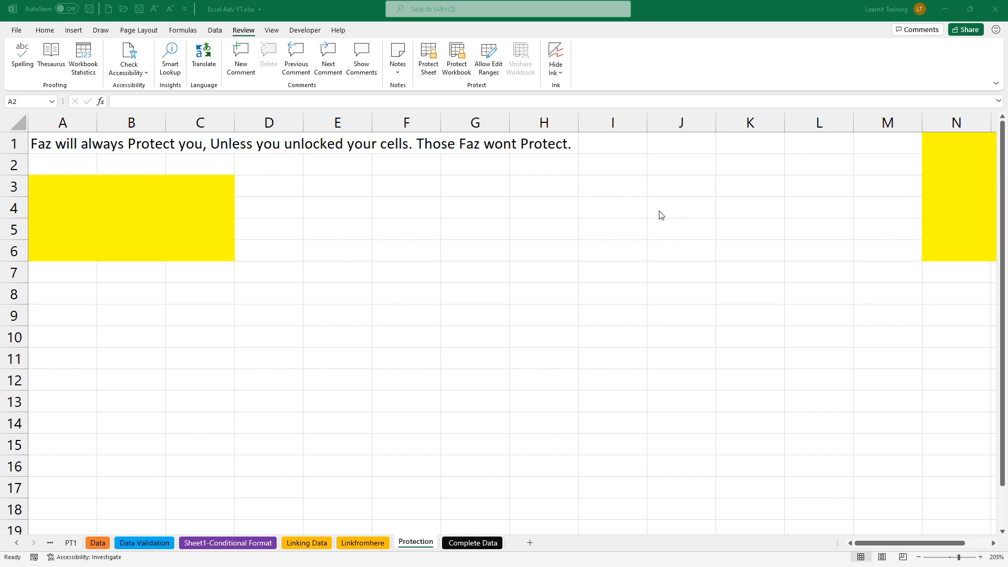
{"action": "key", "text": "ctrl+2"}
{"action": "left_click_drag", "start_coordinate": [217, 14], "coordinate": [259, 42]}
{"action": "mouse_move", "coordinate": [399, 30]}
{"action": "left_mouse_down"}
{"action": "mouse_move", "coordinate": [431, 60]}
{"action": "mouse_move", "coordinate": [546, 100]}
{"action": "mouse_move", "coordinate": [535, 122]}
{"action": "left_mouse_up"}
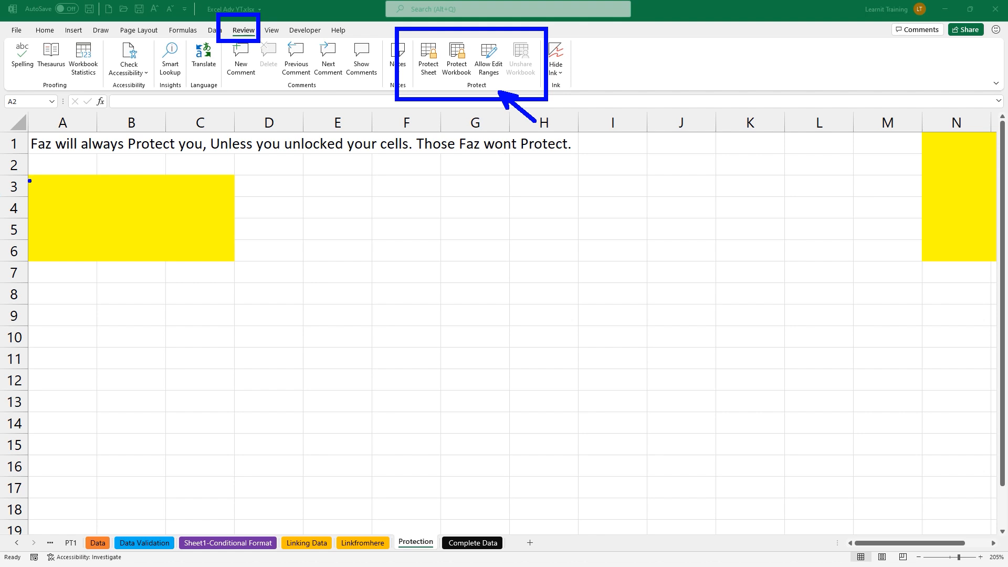
{"action": "left_click_drag", "start_coordinate": [23, 170], "coordinate": [235, 259]}
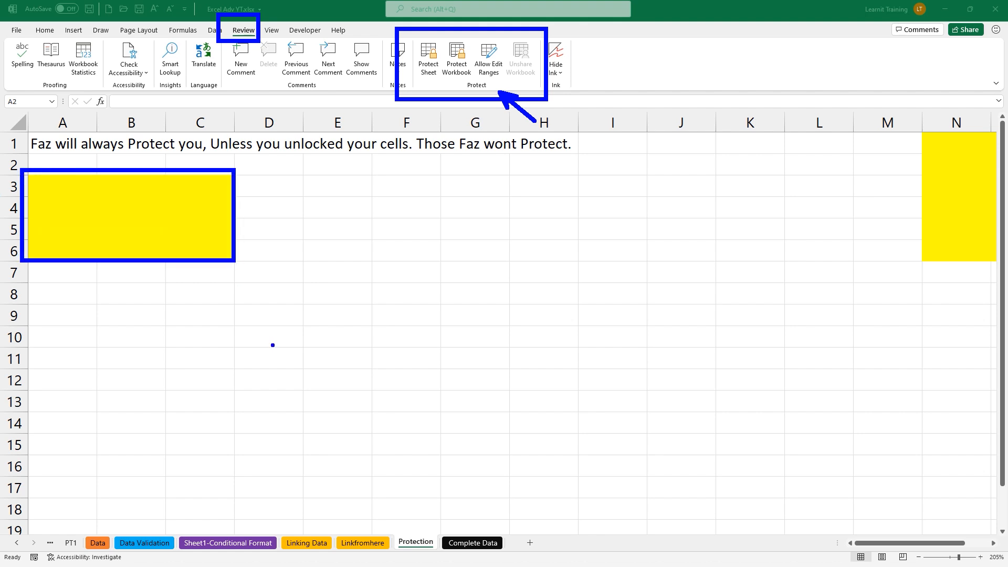
{"action": "left_click_drag", "start_coordinate": [922, 203], "coordinate": [806, 240]}
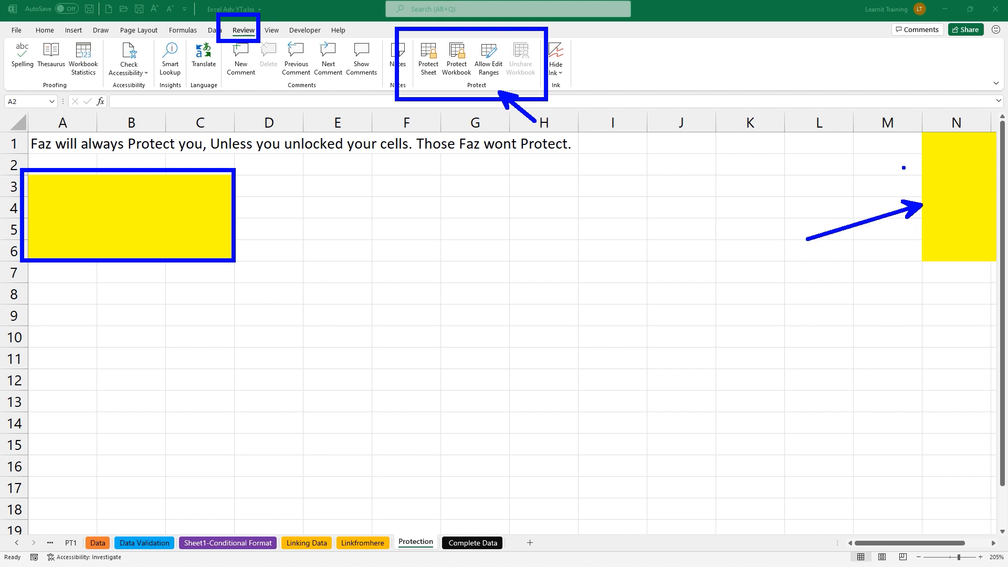
{"action": "left_click_drag", "start_coordinate": [926, 139], "coordinate": [1005, 251]}
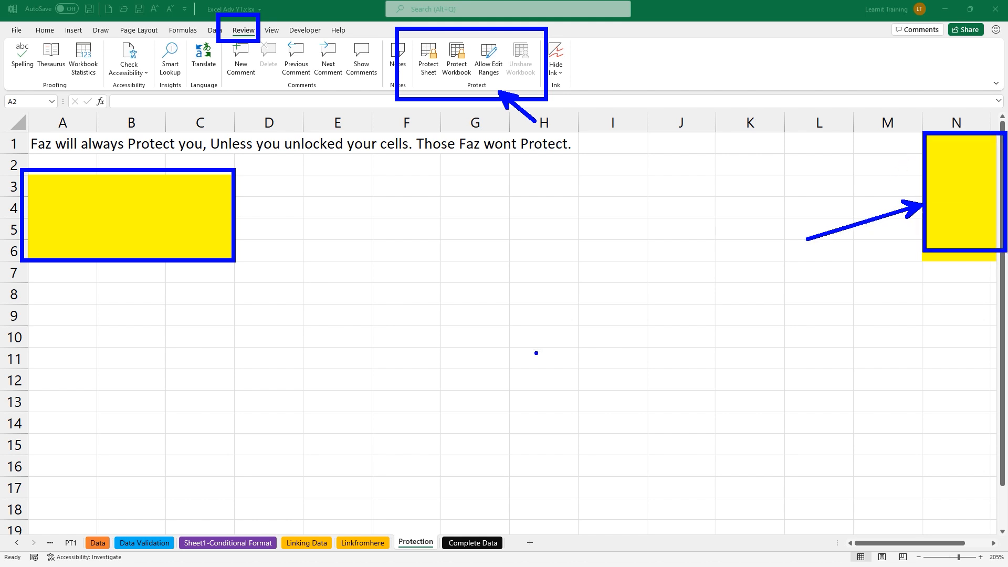
{"action": "key", "text": "Escape"}
{"action": "type", "text": "t"}
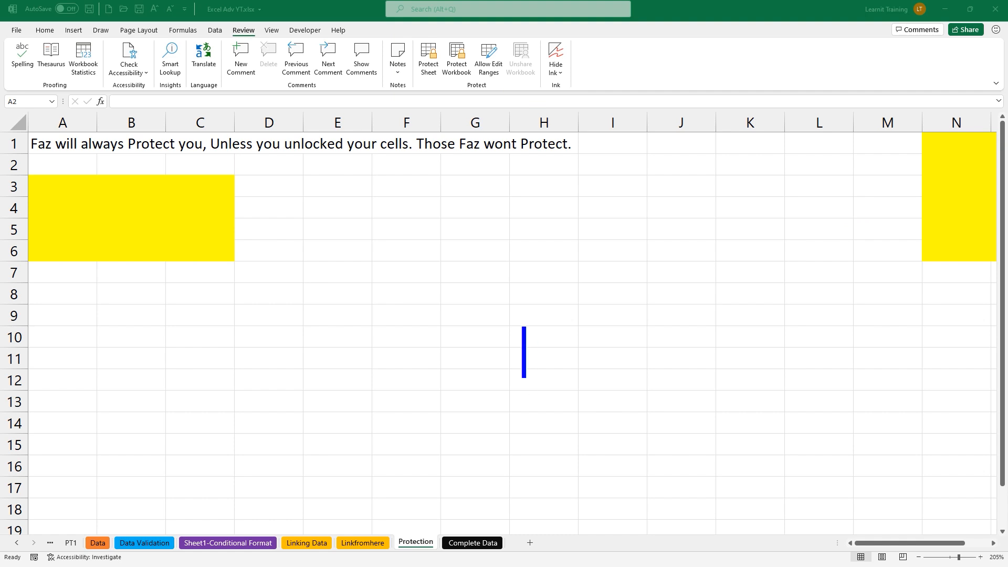
{"action": "type", "text": "1. unloc"}
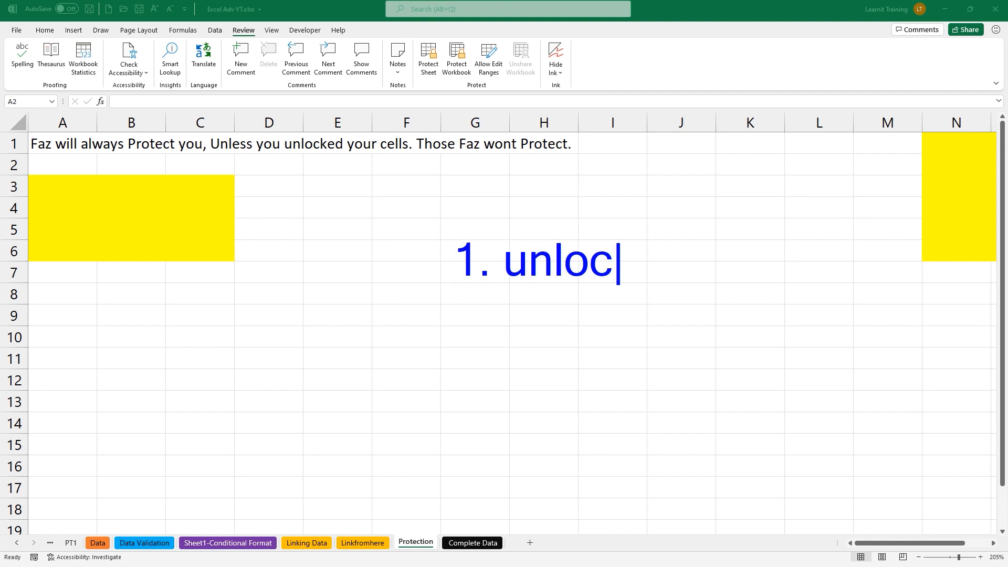
{"action": "type", "text": "k cells you"}
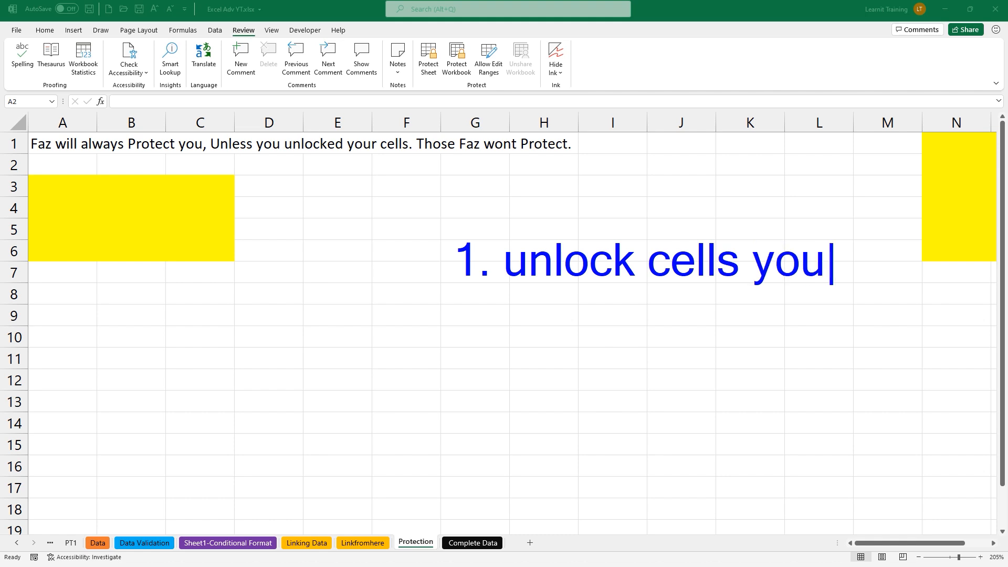
{"action": "type", "text": " want user"}
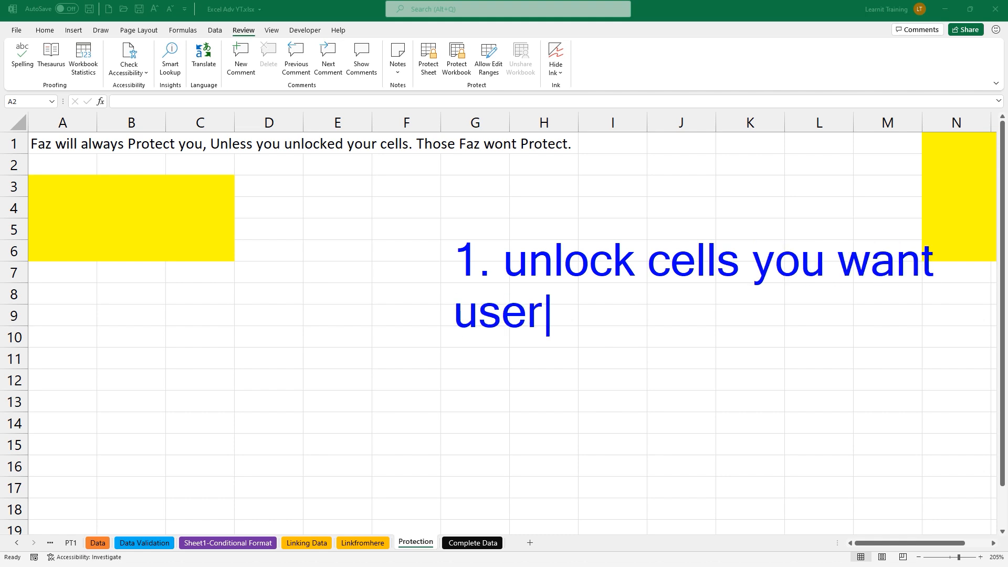
{"action": "type", "text": "s to have "}
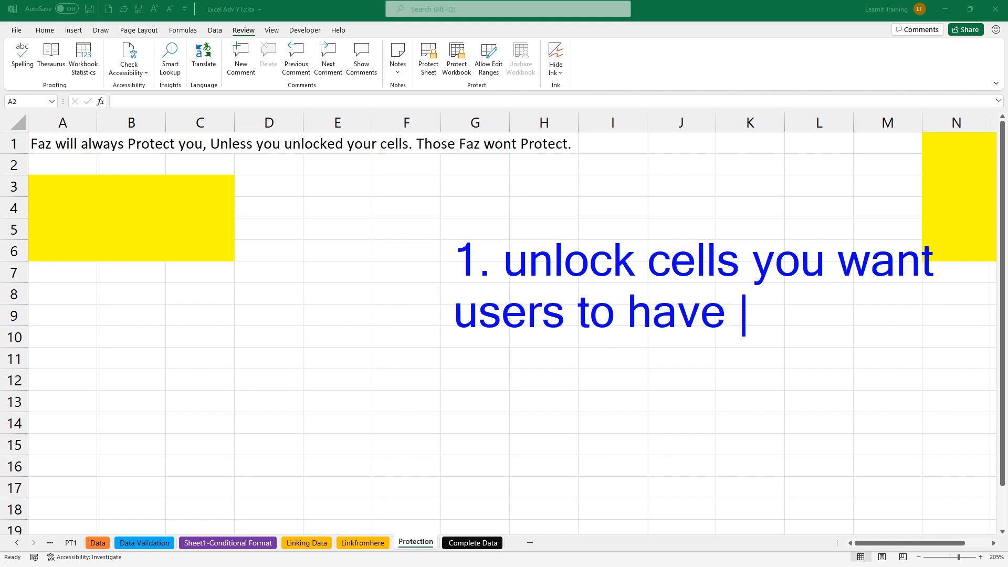
{"action": "type", "text": "access too."}
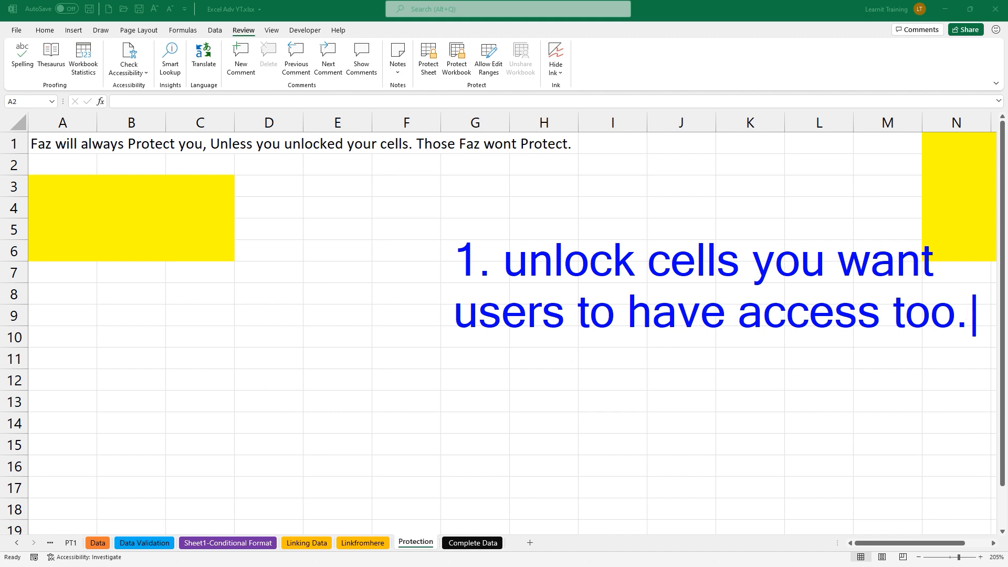
{"action": "key", "text": "Return"}
{"action": "key", "text": "Return"}
{"action": "type", "text": "2. p"}
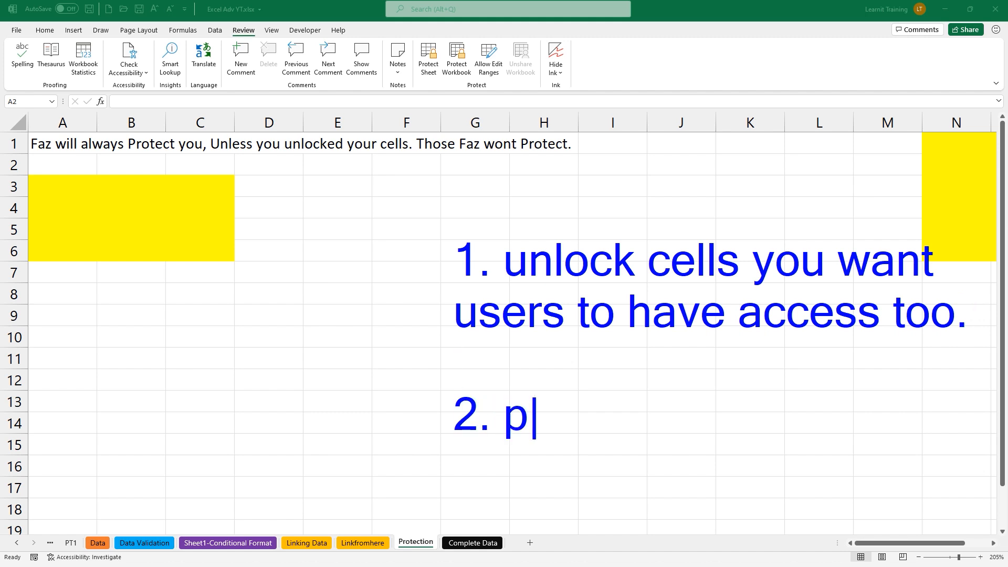
{"action": "type", "text": "rotect the "}
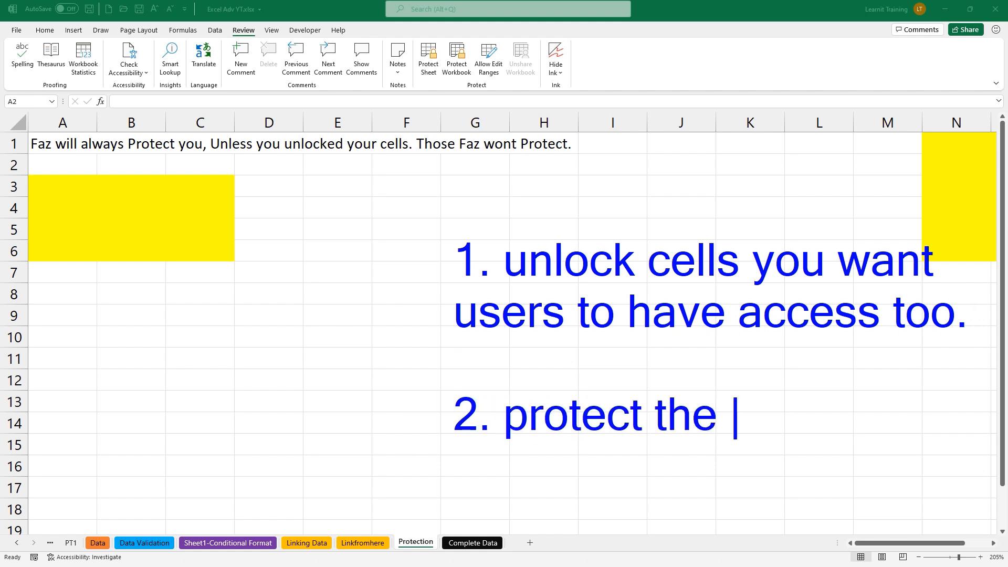
{"action": "type", "text": "worksheet"}
{"action": "key", "text": "Return"}
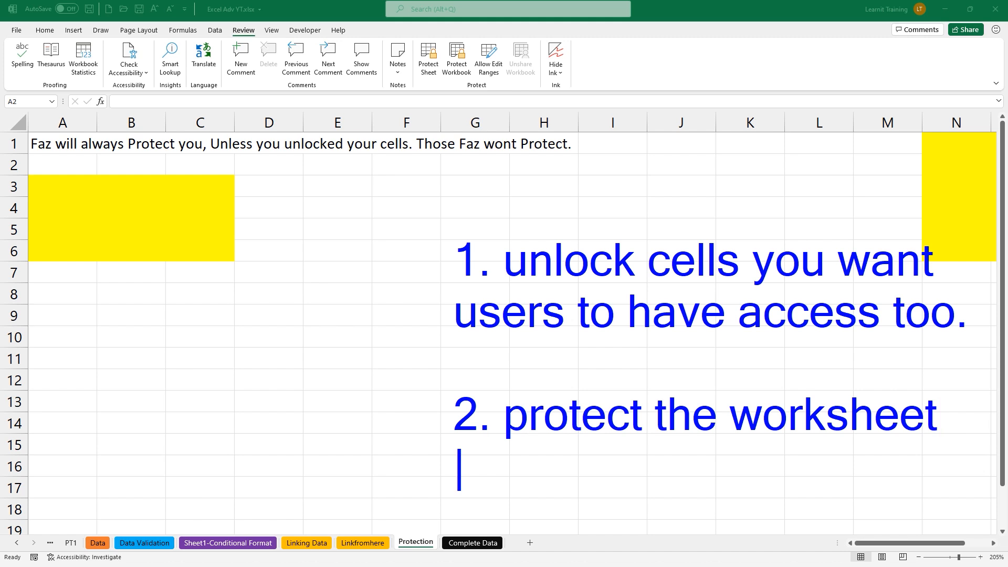
{"action": "type", "text": "(enables "}
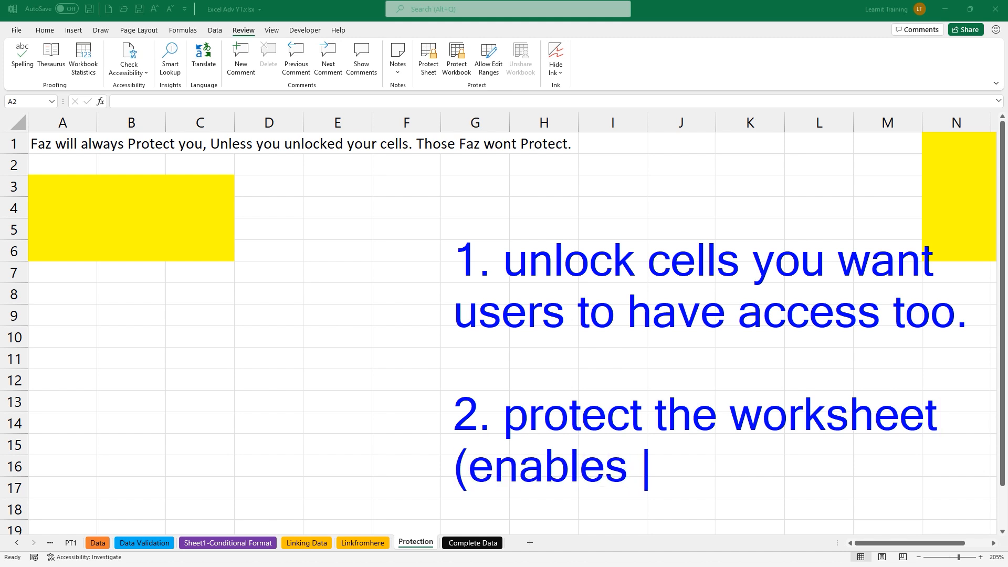
{"action": "type", "text": "the protec"}
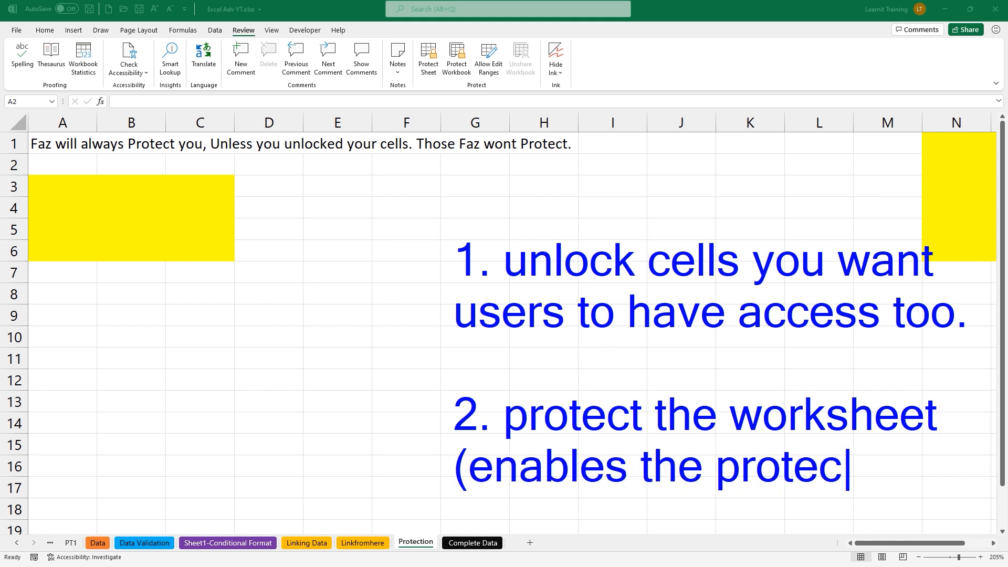
{"action": "type", "text": "tion"}
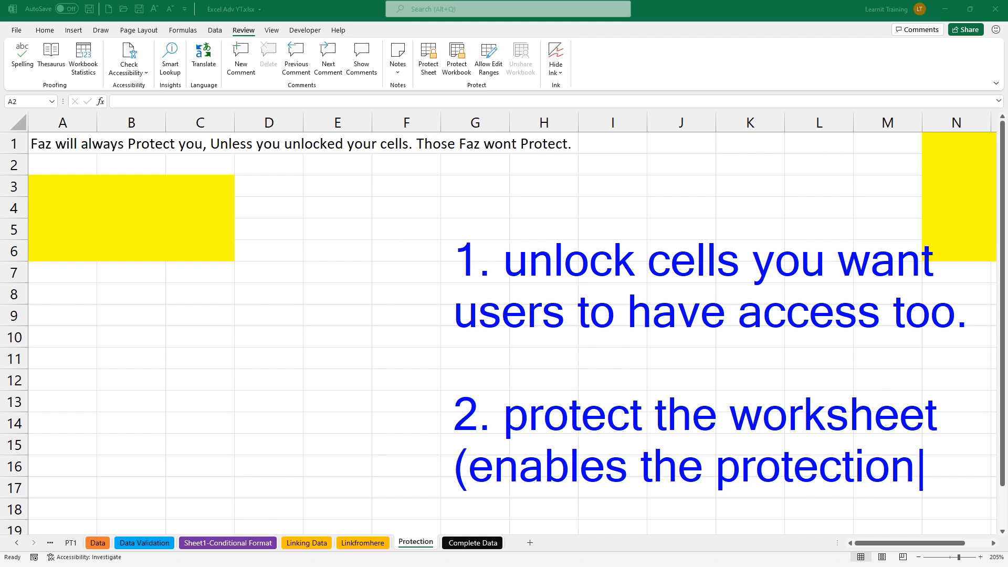
{"action": "type", "text": ")"}
{"action": "key", "text": "Escape"}
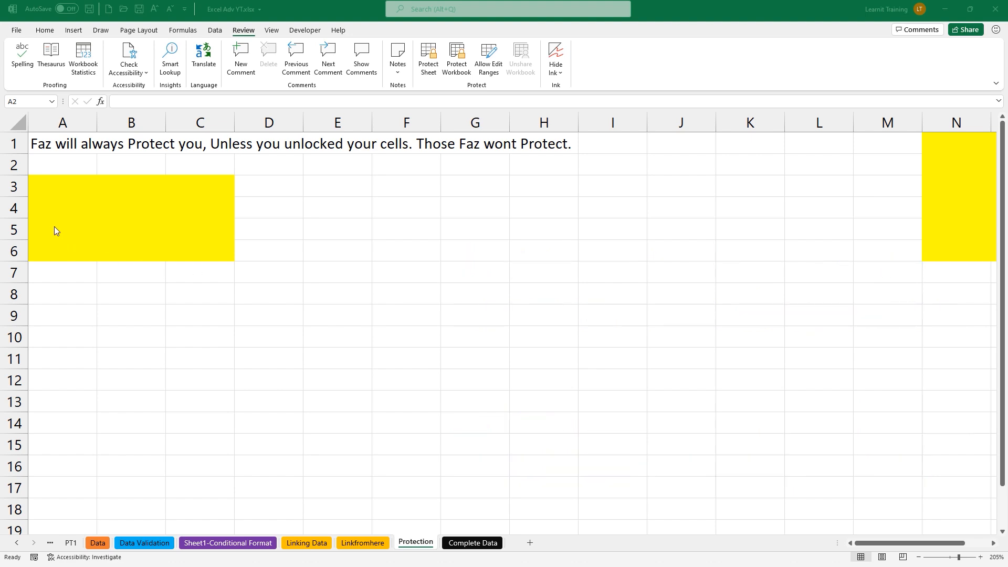
{"action": "scroll", "coordinate": [46, 214], "scroll_direction": "down", "scroll_amount": 3}
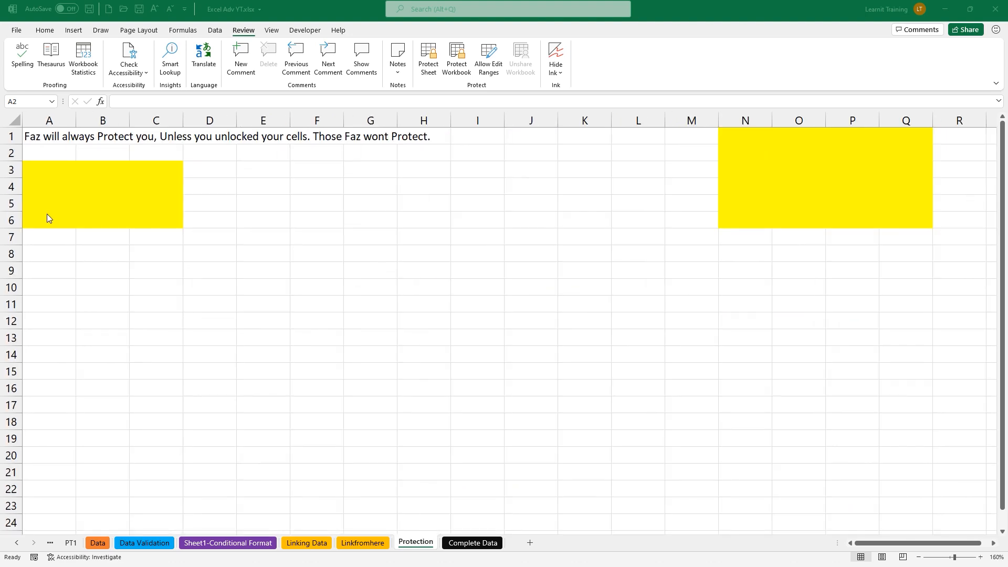
Select A3:C6 and N1:Q6 and clear Locked on Format Cells' Protection tab
{"action": "left_click_drag", "start_coordinate": [27, 167], "coordinate": [142, 222]}
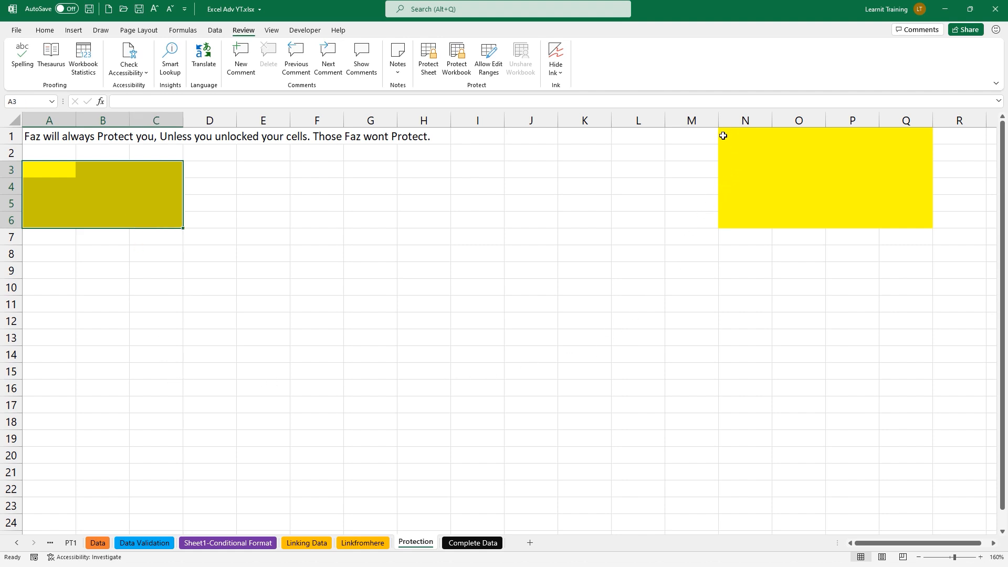
{"action": "left_click_drag", "start_coordinate": [723, 136], "coordinate": [891, 222]}
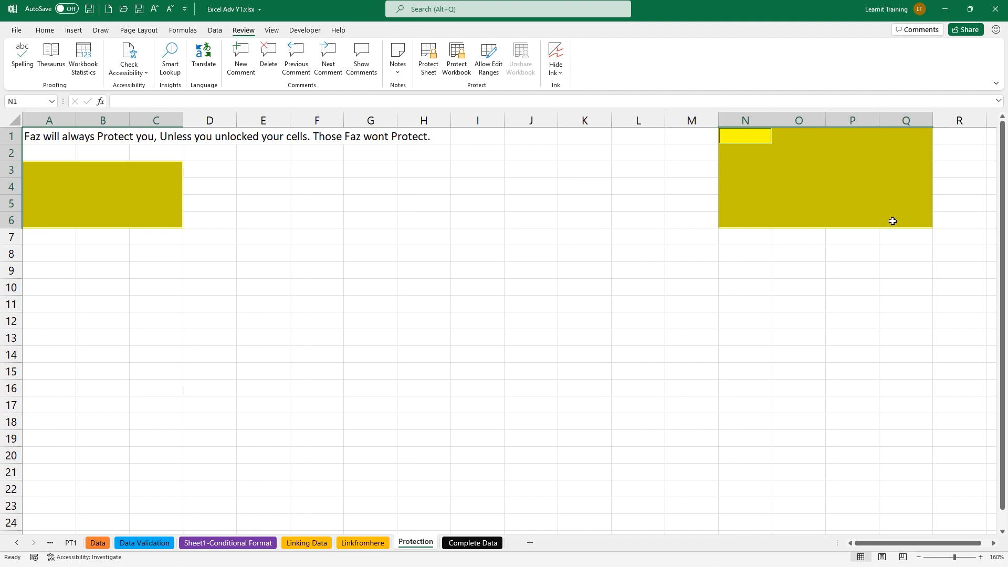
{"action": "right_click", "coordinate": [824, 205]}
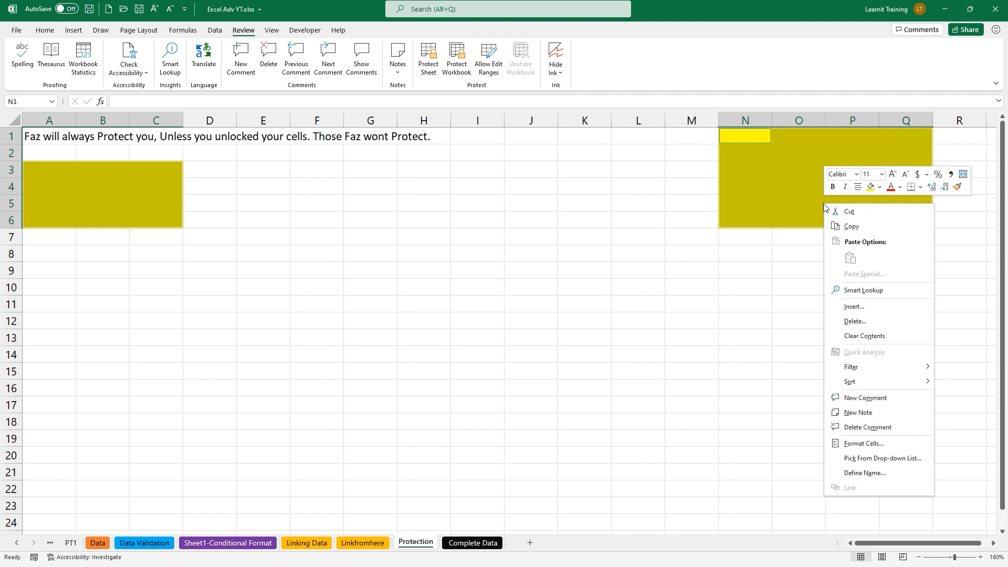
{"action": "left_click", "coordinate": [872, 444]}
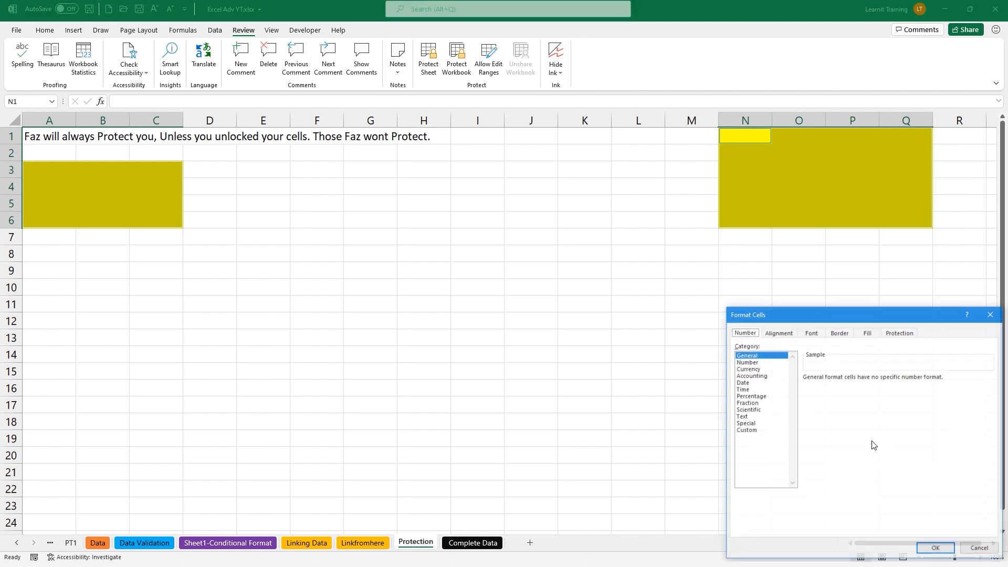
{"action": "left_click_drag", "start_coordinate": [791, 314], "coordinate": [432, 192]}
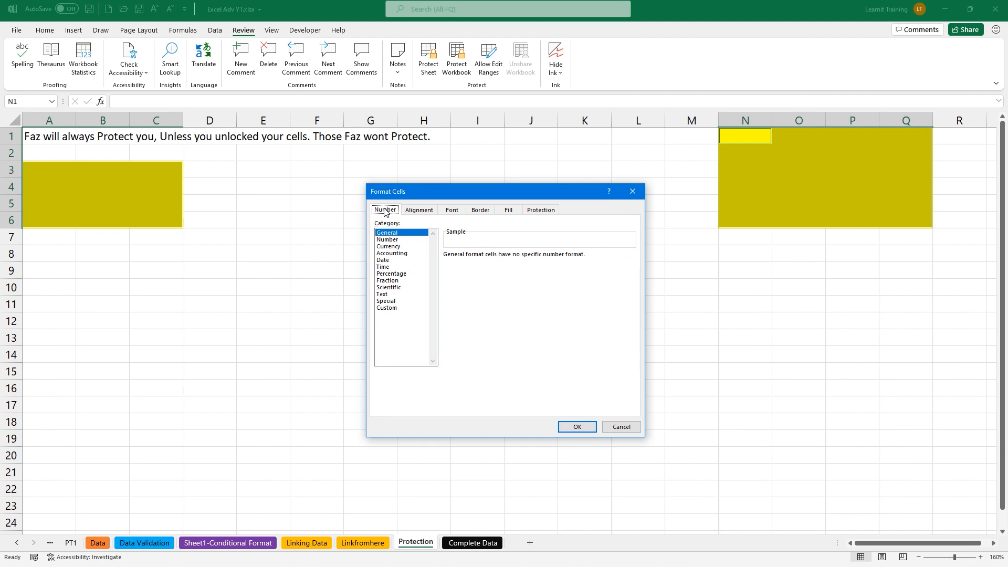
{"action": "left_click", "coordinate": [417, 210]}
{"action": "left_click", "coordinate": [455, 212]}
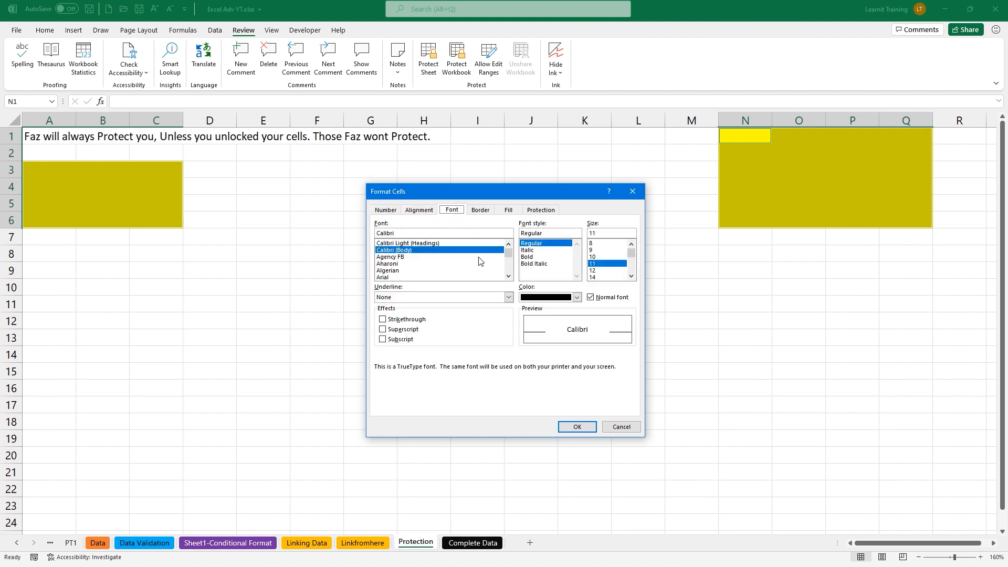
{"action": "left_click", "coordinate": [544, 211]}
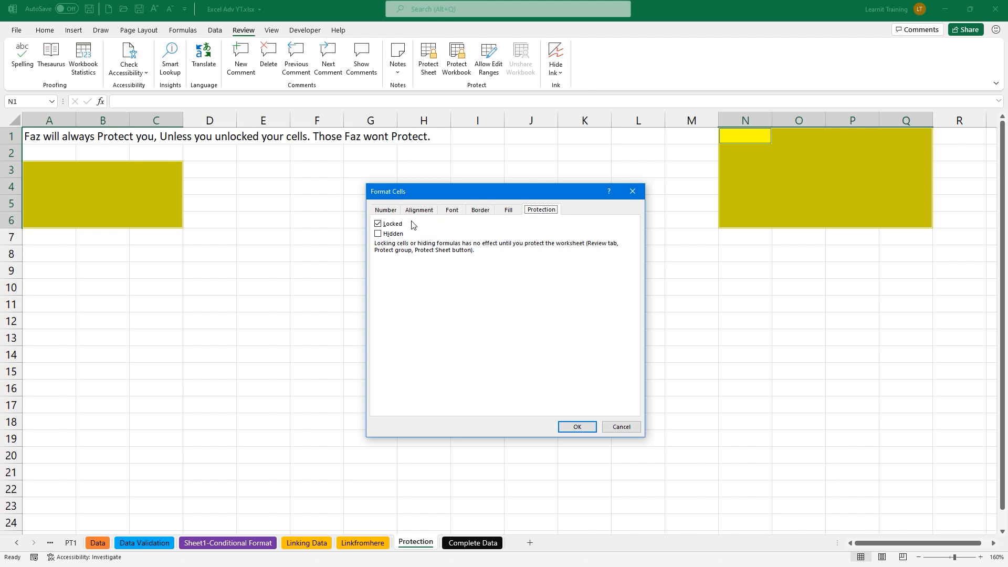
{"action": "left_click", "coordinate": [380, 227]}
{"action": "left_click", "coordinate": [586, 426]}
Reselect both yellow ranges to check them, then deselect with an empty cell
{"action": "left_click_drag", "start_coordinate": [24, 167], "coordinate": [153, 218]}
{"action": "left_click", "coordinate": [737, 133], "text": "ctrl"}
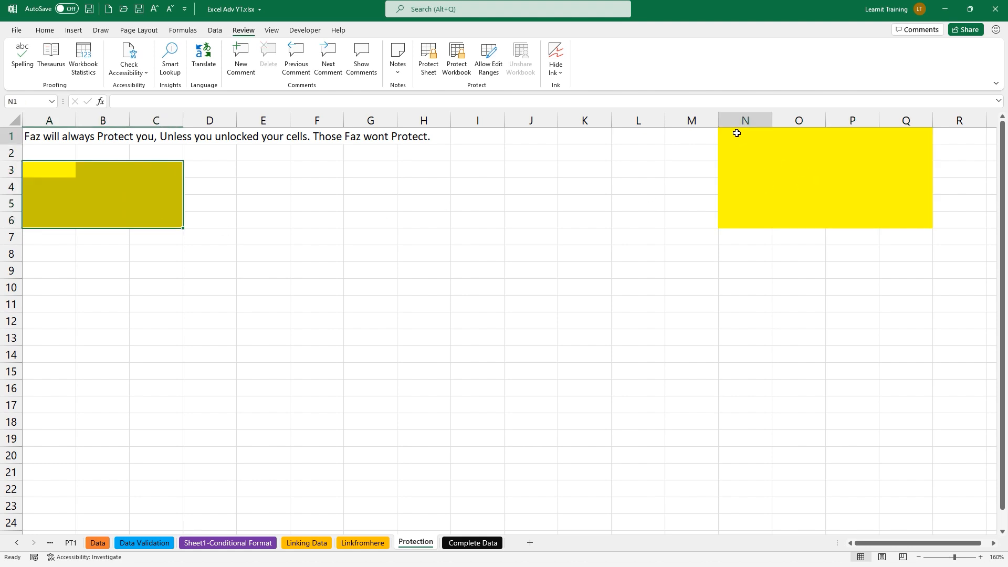
{"action": "left_click_drag", "start_coordinate": [737, 134], "coordinate": [887, 218]}
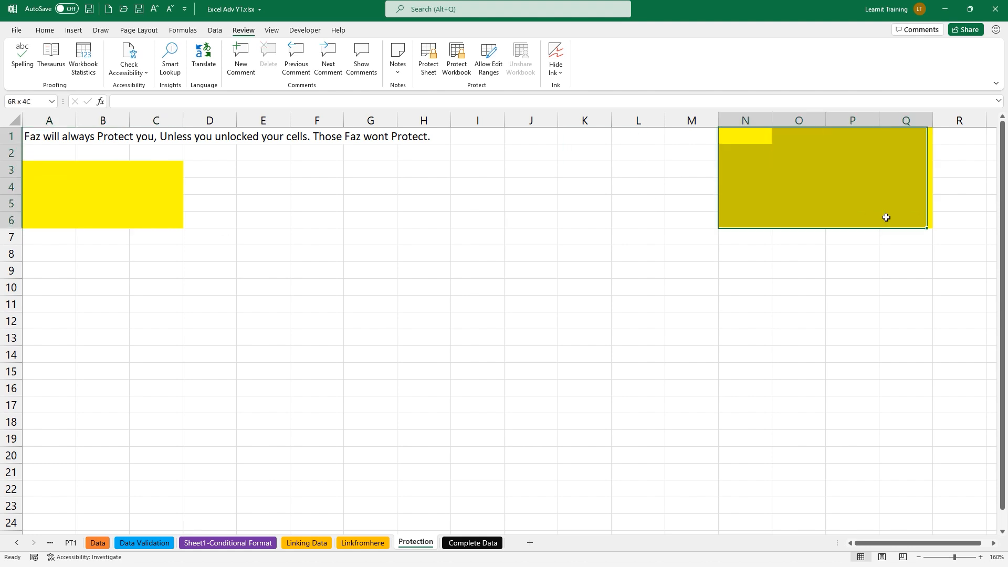
{"action": "left_click", "coordinate": [480, 364]}
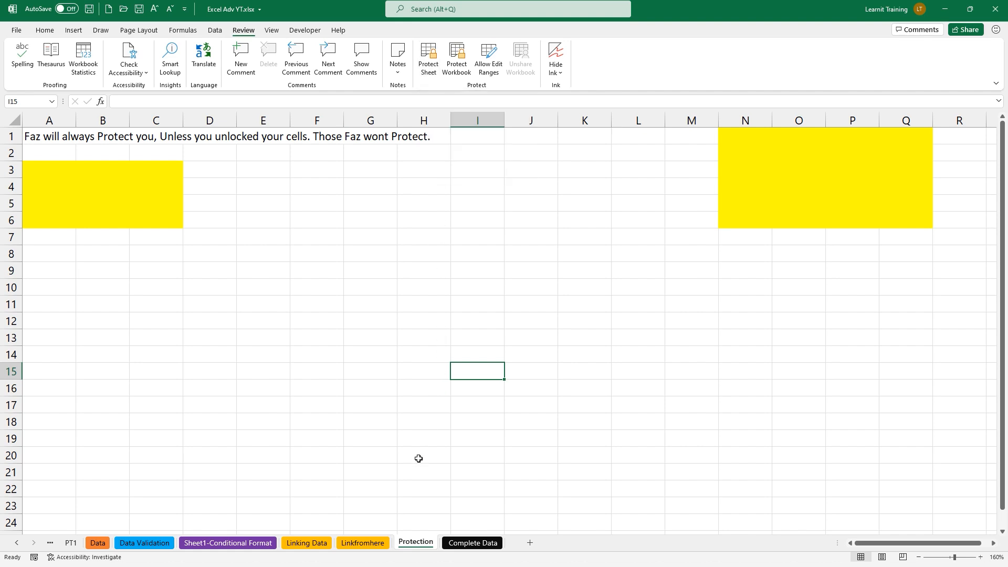
Protect the Protection sheet with 'Select locked cells' unchecked, leaving only the yellow ranges selectable
{"action": "right_click", "coordinate": [411, 545]}
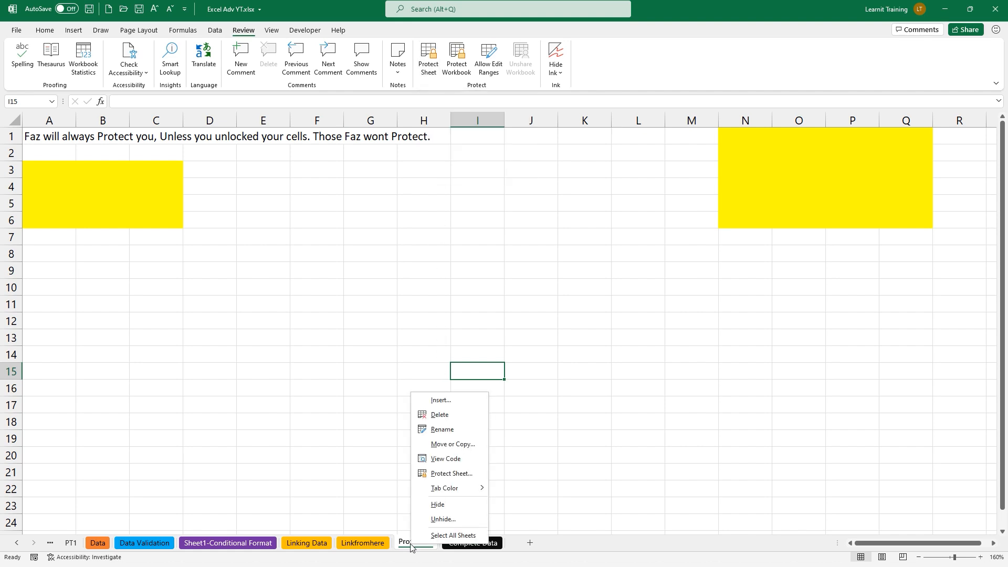
{"action": "left_click", "coordinate": [469, 475]}
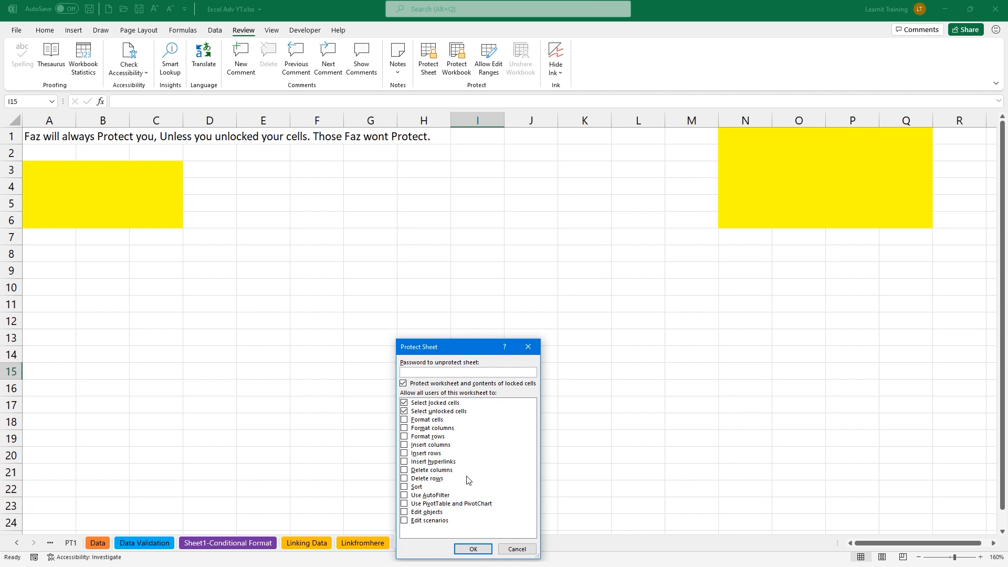
{"action": "left_click_drag", "start_coordinate": [476, 347], "coordinate": [538, 292]}
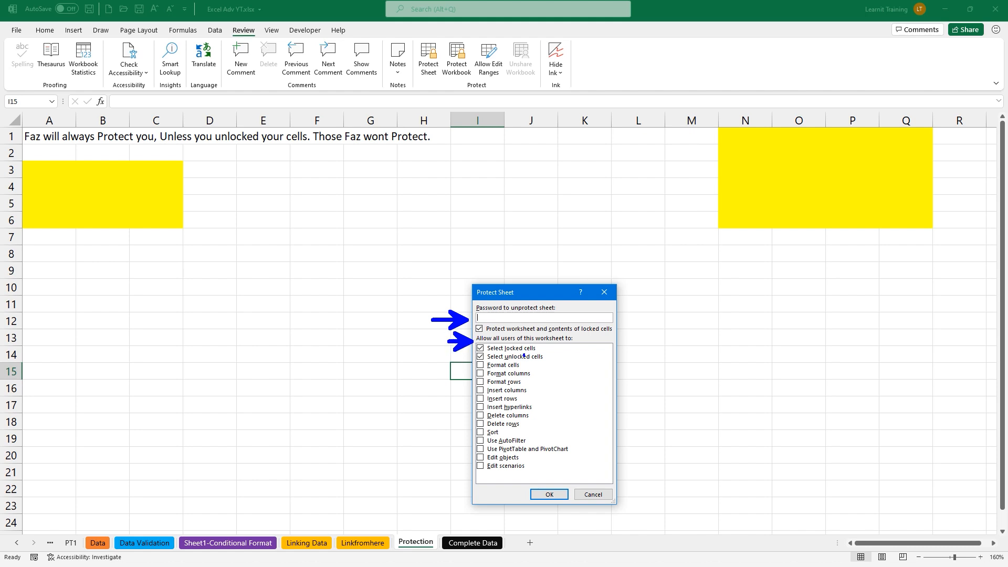
{"action": "left_click", "coordinate": [480, 348]}
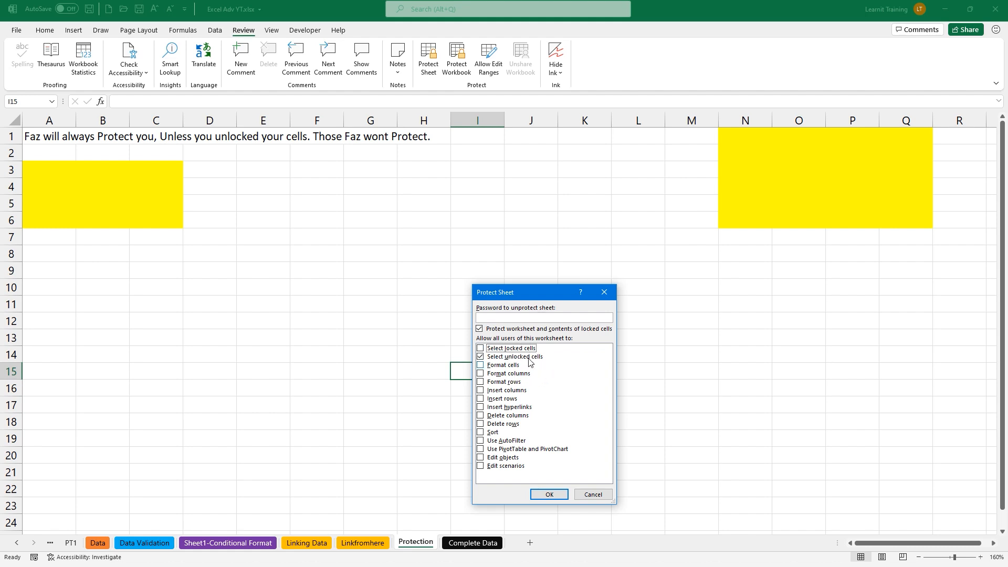
{"action": "mouse_move", "coordinate": [717, 128]}
{"action": "left_mouse_down"}
{"action": "mouse_move", "coordinate": [761, 162]}
{"action": "mouse_move", "coordinate": [927, 230]}
{"action": "left_mouse_up"}
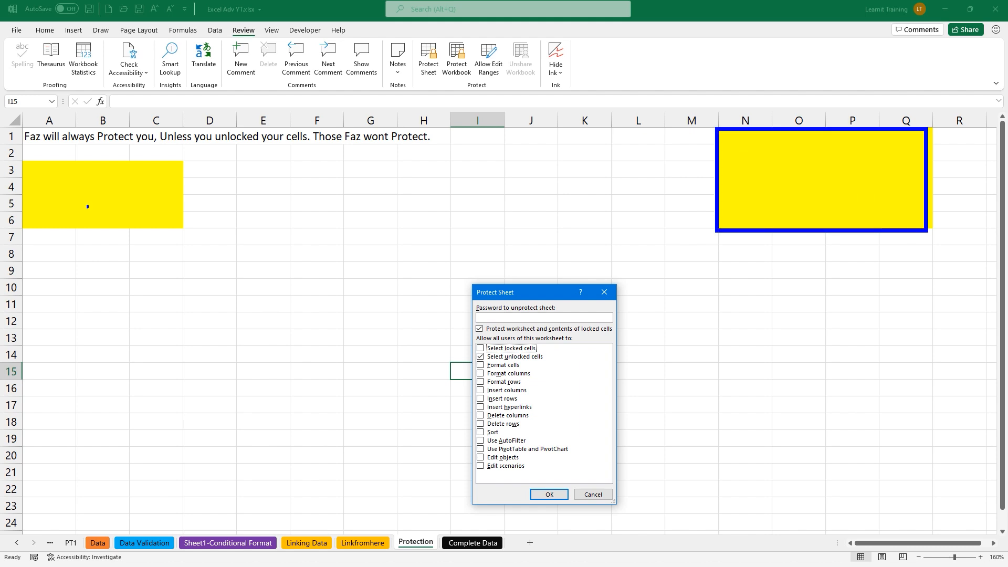
{"action": "mouse_move", "coordinate": [21, 156]}
{"action": "left_mouse_down"}
{"action": "mouse_move", "coordinate": [85, 196]}
{"action": "mouse_move", "coordinate": [214, 234]}
{"action": "mouse_move", "coordinate": [188, 233]}
{"action": "left_mouse_up"}
{"action": "mouse_move", "coordinate": [532, 473]}
{"action": "left_mouse_down"}
{"action": "mouse_move", "coordinate": [546, 485]}
{"action": "mouse_move", "coordinate": [545, 463]}
{"action": "left_mouse_up"}
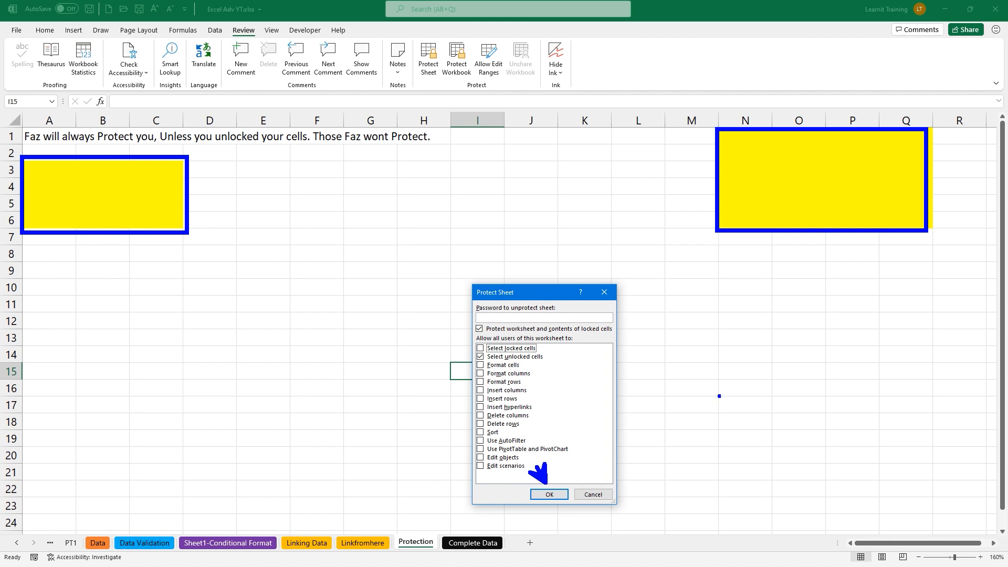
{"action": "key", "text": "Escape"}
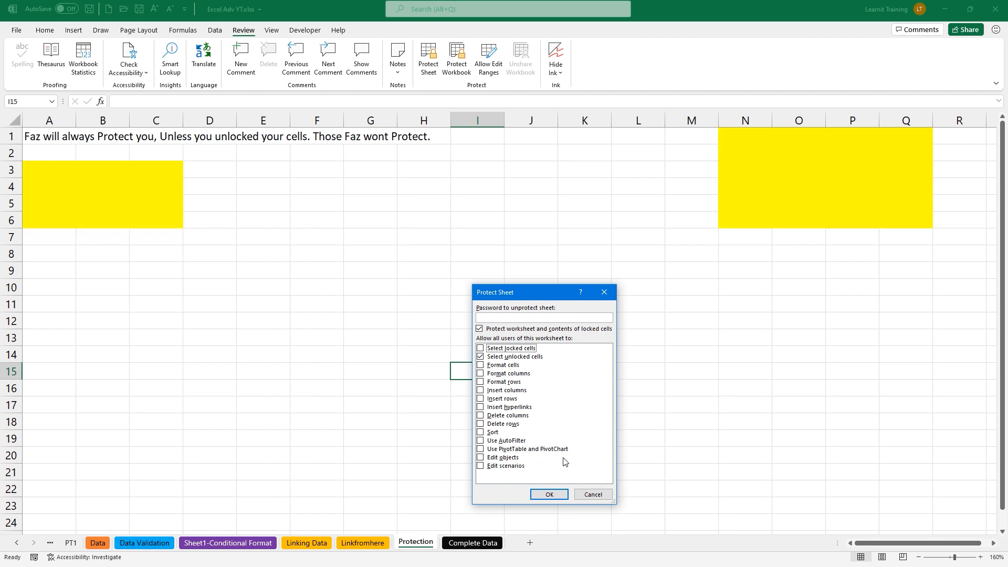
{"action": "left_click", "coordinate": [549, 495]}
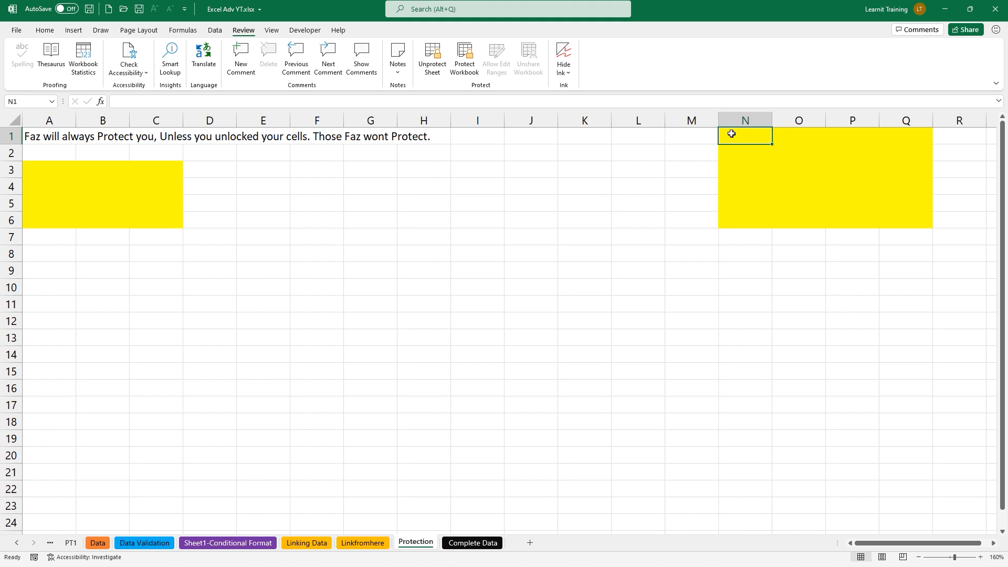
Tab through the unlocked cells A3:C6 and N1:Q6, filling them with numbers like 1, 2, 22 and 222
{"action": "key", "text": "Tab"}
{"action": "key", "text": "Tab"}
{"action": "key", "text": "Tab"}
{"action": "key", "text": "Tab"}
{"action": "key", "text": "Tab"}
{"action": "key", "text": "Tab"}
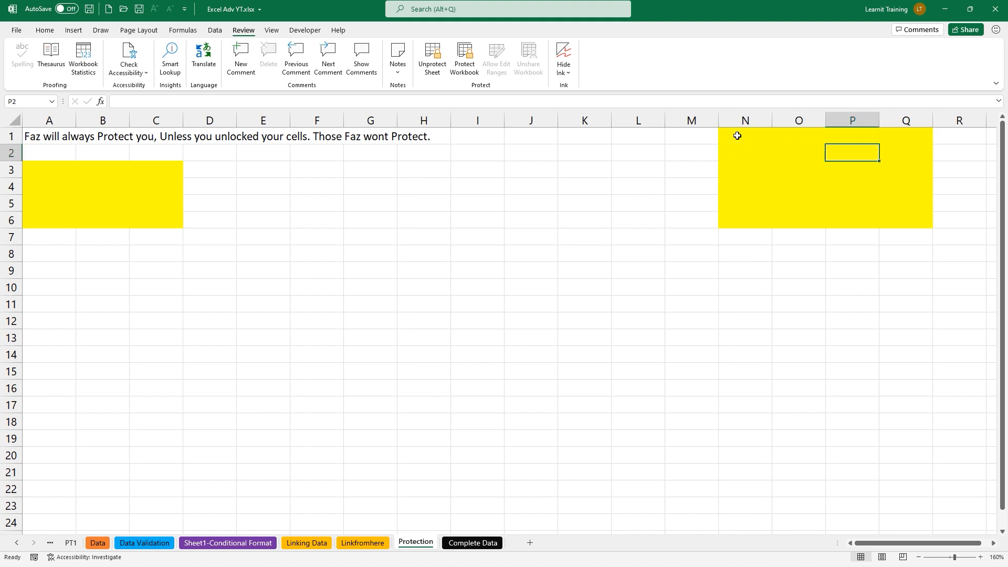
{"action": "key", "text": "Tab"}
{"action": "key", "text": "Tab"}
{"action": "key", "text": "Tab"}
{"action": "key", "text": "Tab"}
{"action": "key", "text": "Tab"}
{"action": "key", "text": "Tab"}
{"action": "key", "text": "Tab"}
{"action": "key", "text": "Tab"}
{"action": "key", "text": "Tab"}
{"action": "key", "text": "Tab"}
{"action": "key", "text": "Tab"}
{"action": "key", "text": "Tab"}
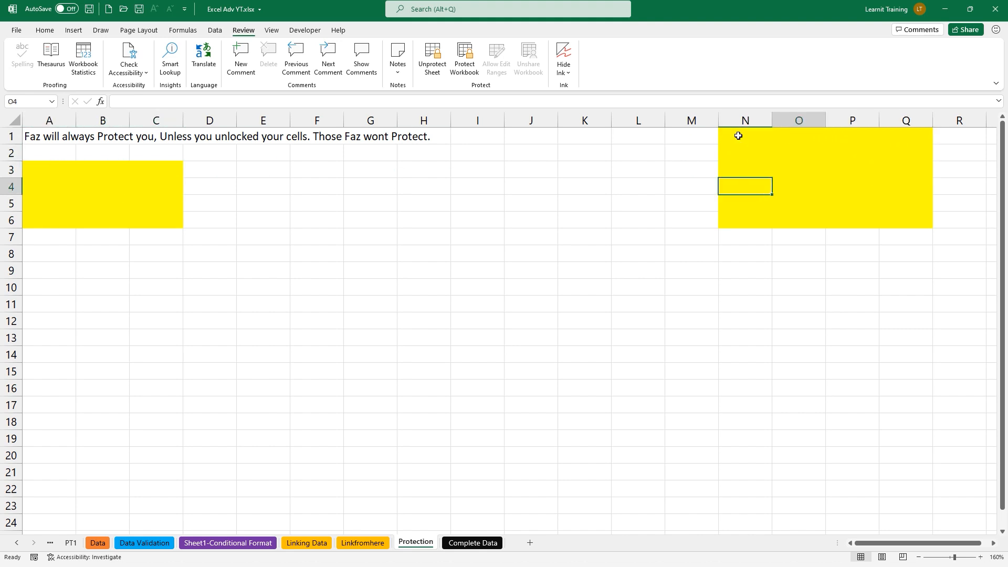
{"action": "key", "text": "Tab"}
{"action": "key", "text": "Tab"}
{"action": "key", "text": "Tab"}
{"action": "key", "text": "Tab"}
{"action": "key", "text": "Tab"}
{"action": "key", "text": "Tab"}
{"action": "key", "text": "Tab"}
{"action": "key", "text": "Tab"}
{"action": "key", "text": "Tab"}
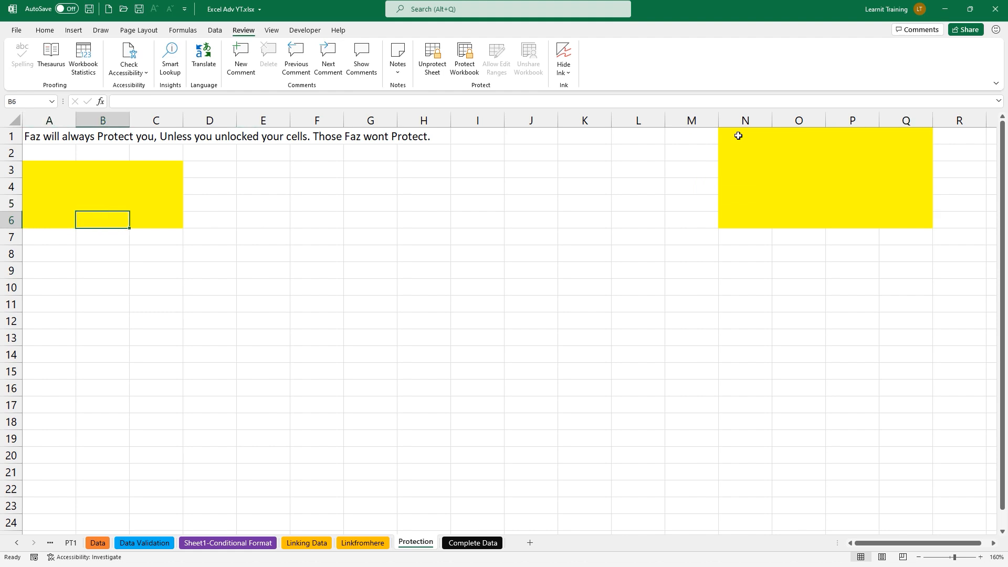
{"action": "key", "text": "Tab"}
{"action": "key", "text": "Tab"}
{"action": "key", "text": "Tab"}
{"action": "key", "text": "Tab"}
{"action": "key", "text": "Tab"}
{"action": "key", "text": "Tab"}
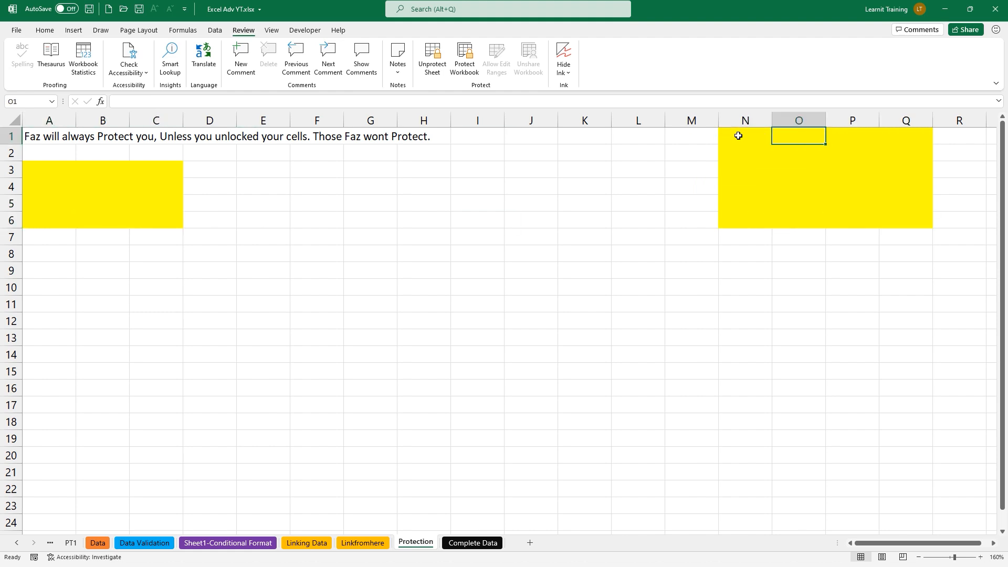
{"action": "type", "text": "1\t\t2\t2\t22\t2\t2\t2\t2\t22"}
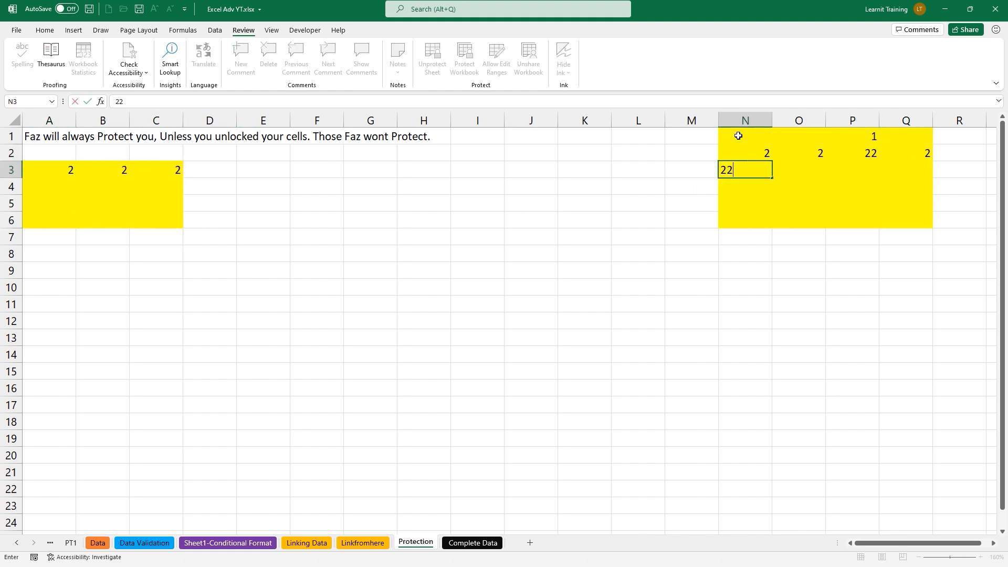
{"action": "type", "text": "\t22\t\t2\t22\t2\t2\t2\t22\t2\t2"}
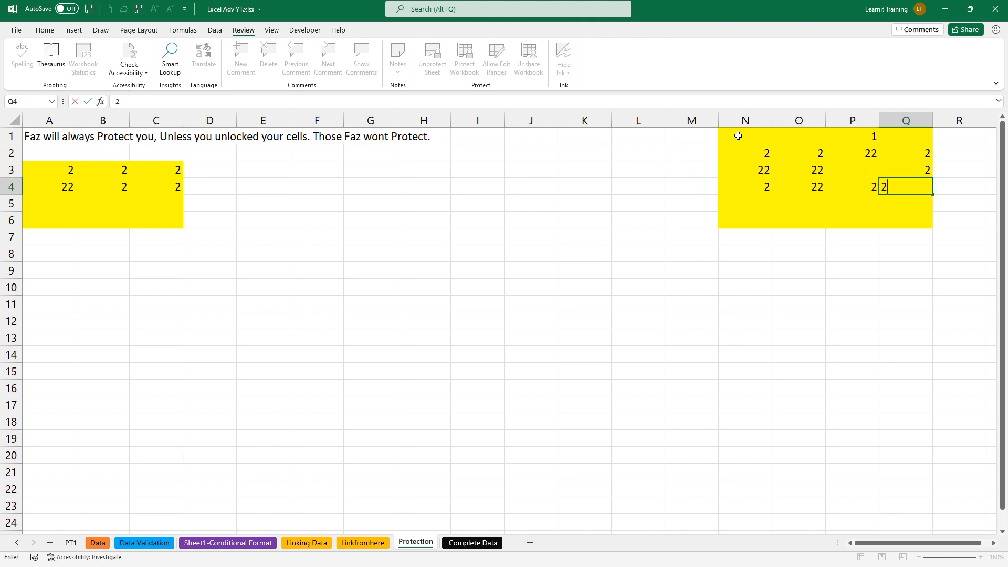
{"action": "type", "text": "\t22\t\t222\t2\t2\t2\t2\t22\t2\t2\t"}
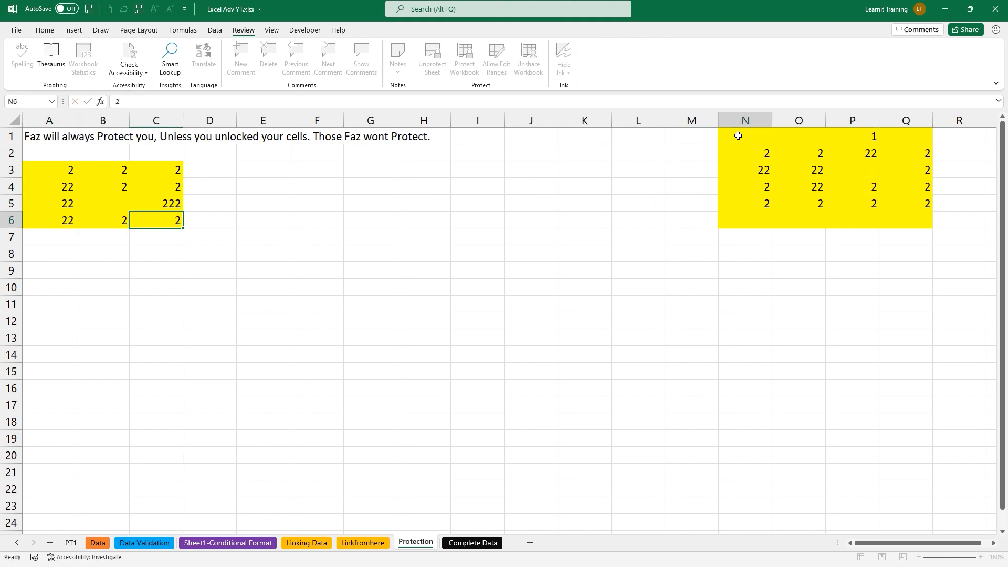
{"action": "type", "text": "2\t2\t2\t2"}
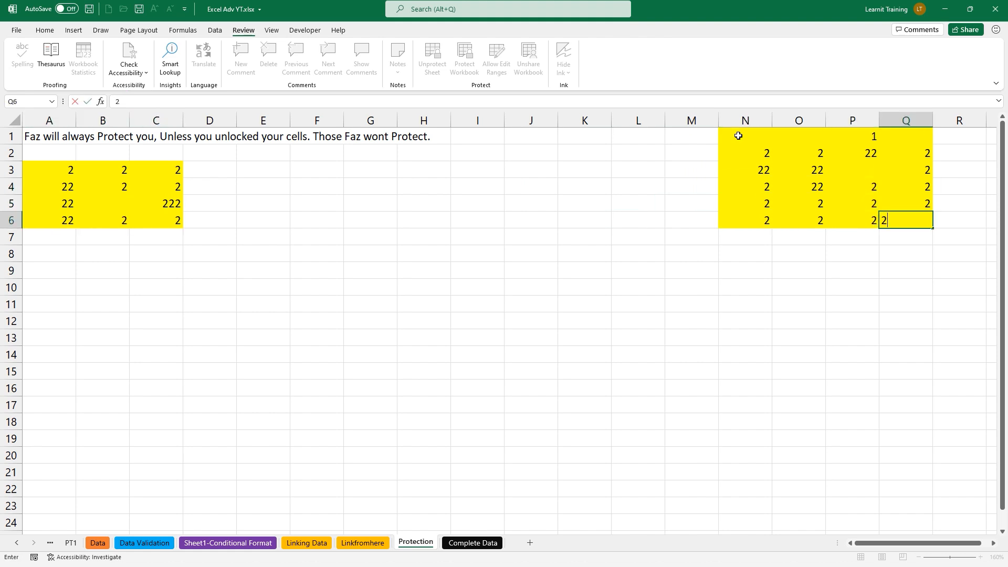
{"action": "key", "text": "ctrl+Return"}
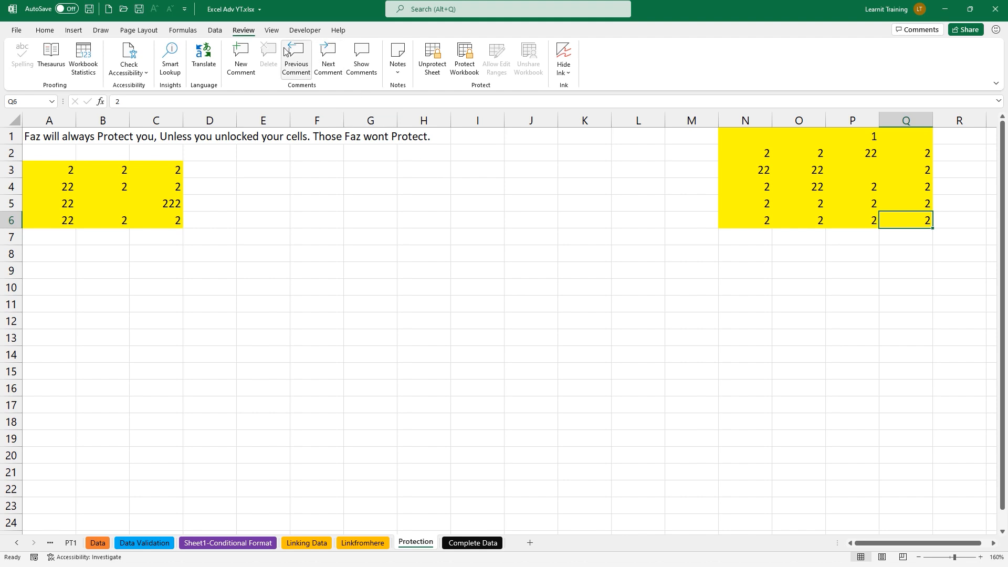
Choose Unprotect Sheet on the Protection sheet, then drag-select two cell areas and cancel with Escape
{"action": "left_click", "coordinate": [434, 63]}
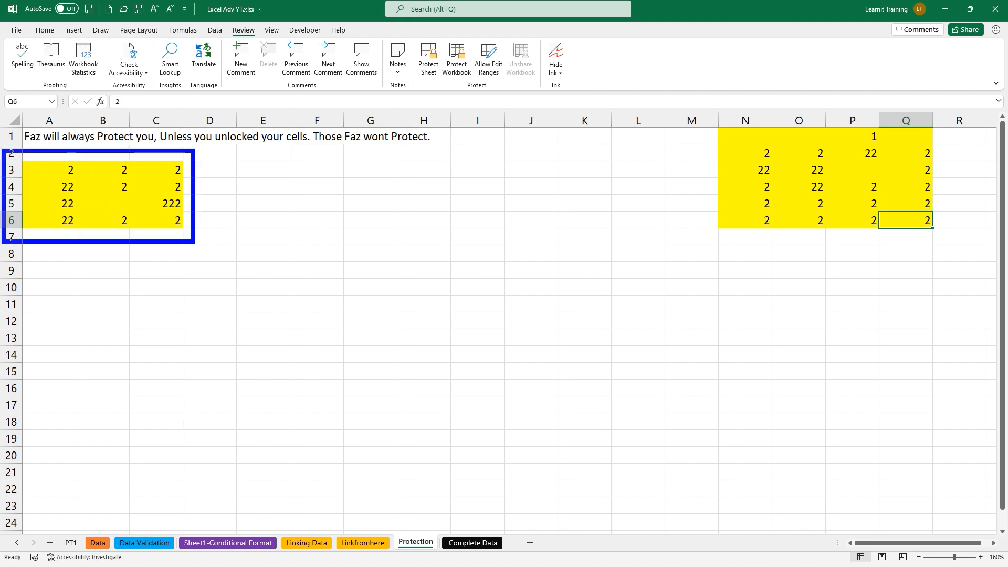
{"action": "mouse_move", "coordinate": [706, 111]}
{"action": "left_mouse_down"}
{"action": "mouse_move", "coordinate": [887, 234]}
{"action": "mouse_move", "coordinate": [948, 256]}
{"action": "left_mouse_up"}
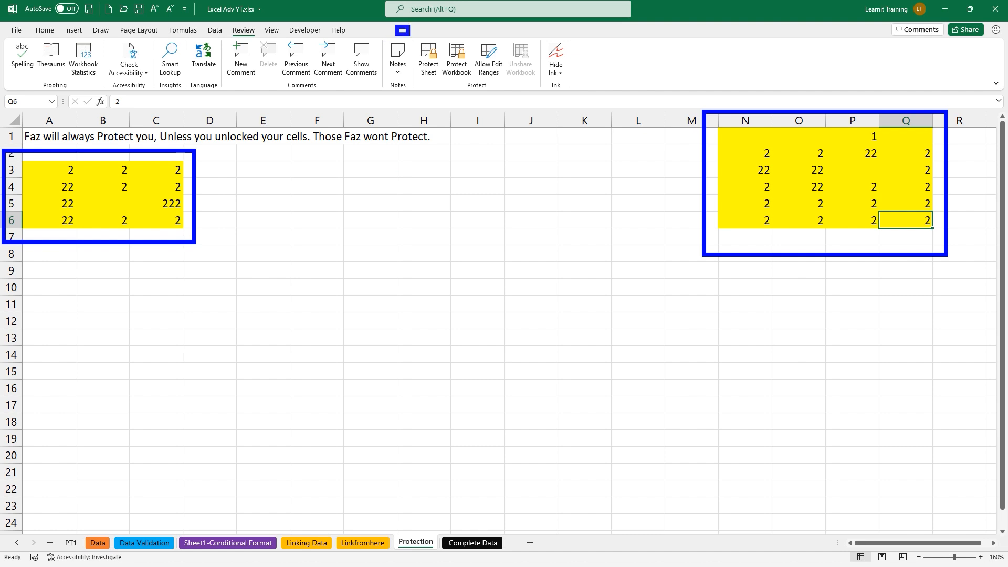
{"action": "left_click_drag", "start_coordinate": [429, 81], "coordinate": [439, 161]}
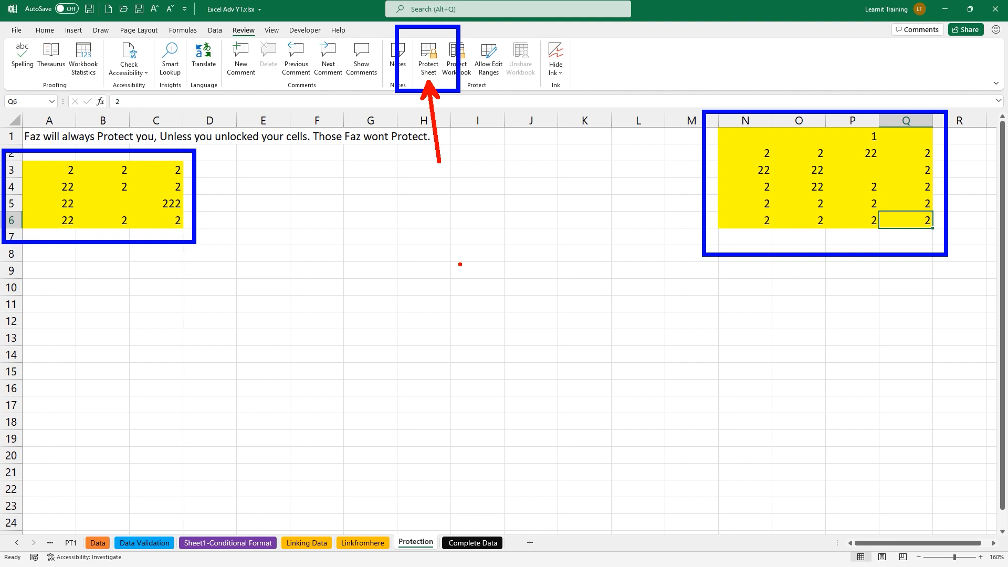
{"action": "key", "text": "Escape"}
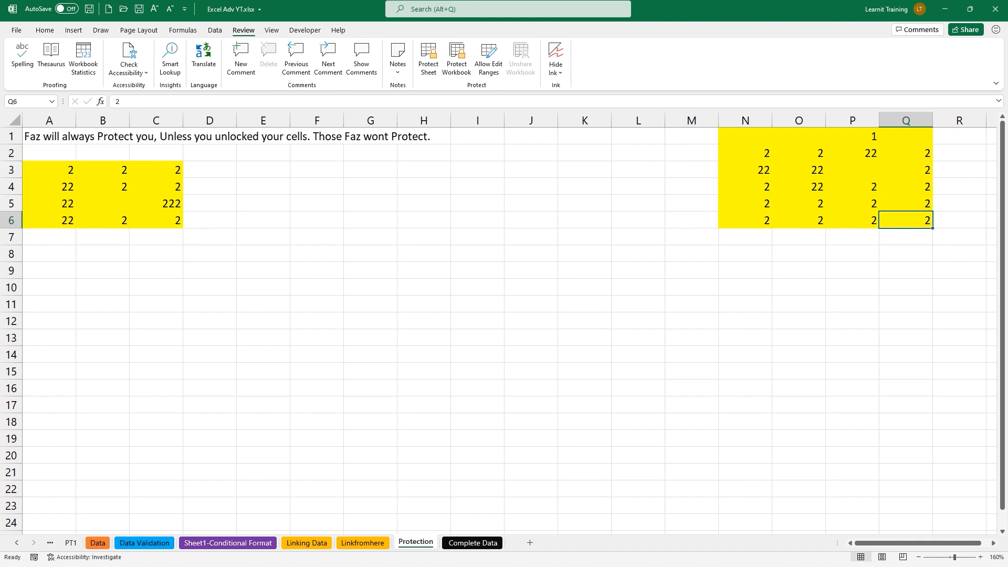